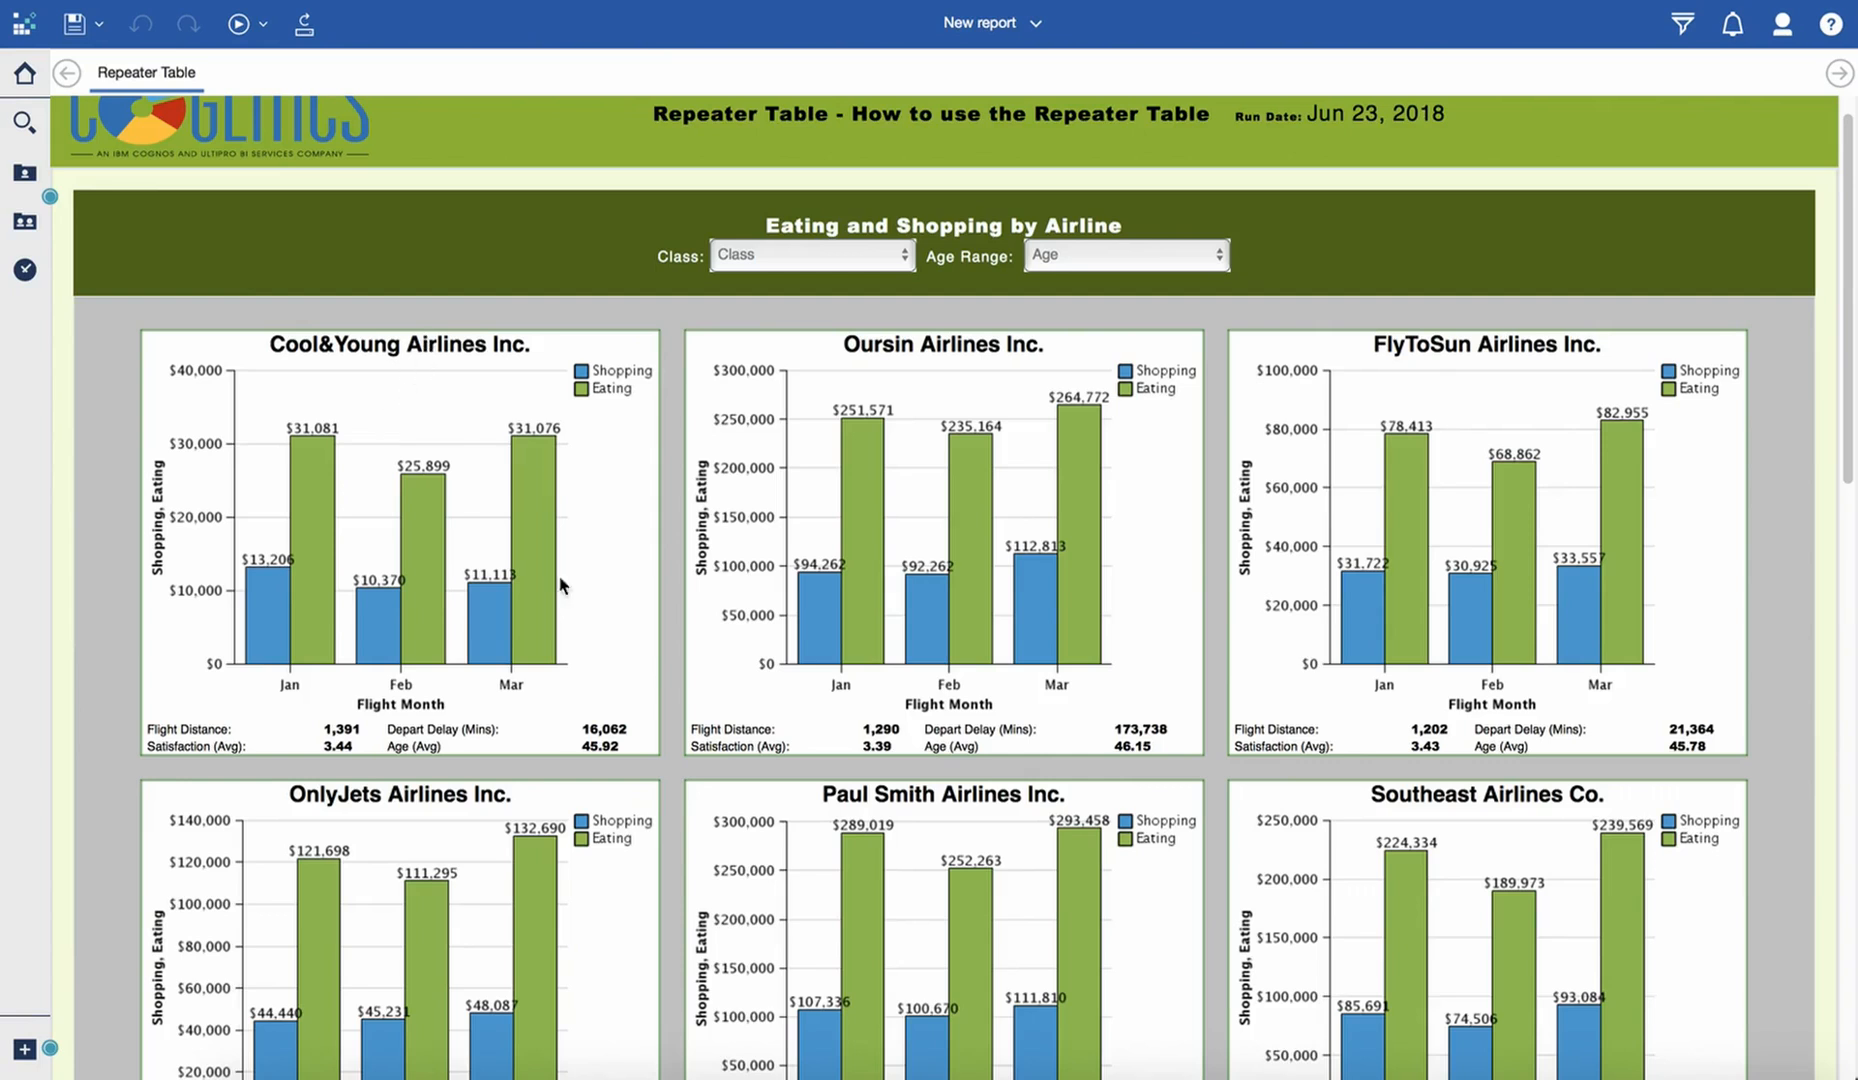
# - Switch to the Satisfaction Survey workbook in Excel, review its survey and flight columns, and minimize the workbook
pyautogui.click(958, 1072)
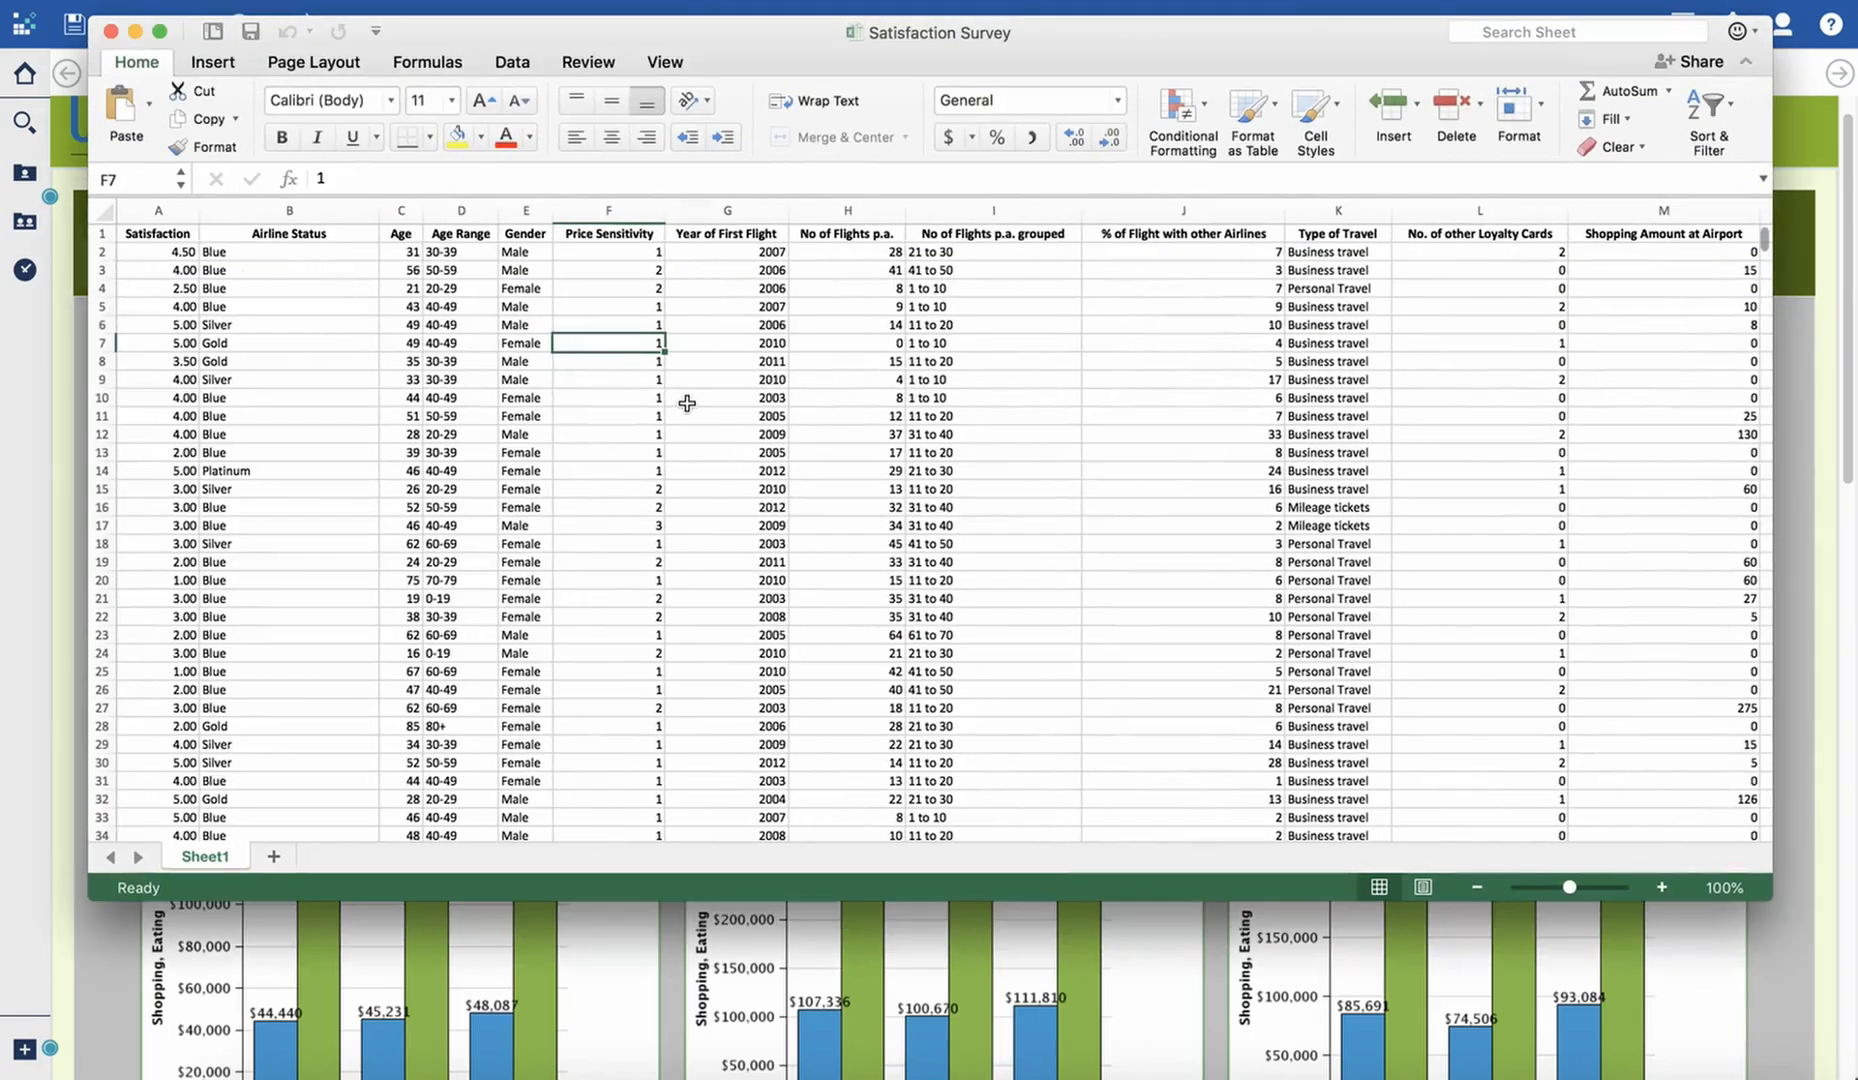
pyautogui.click(983, 432)
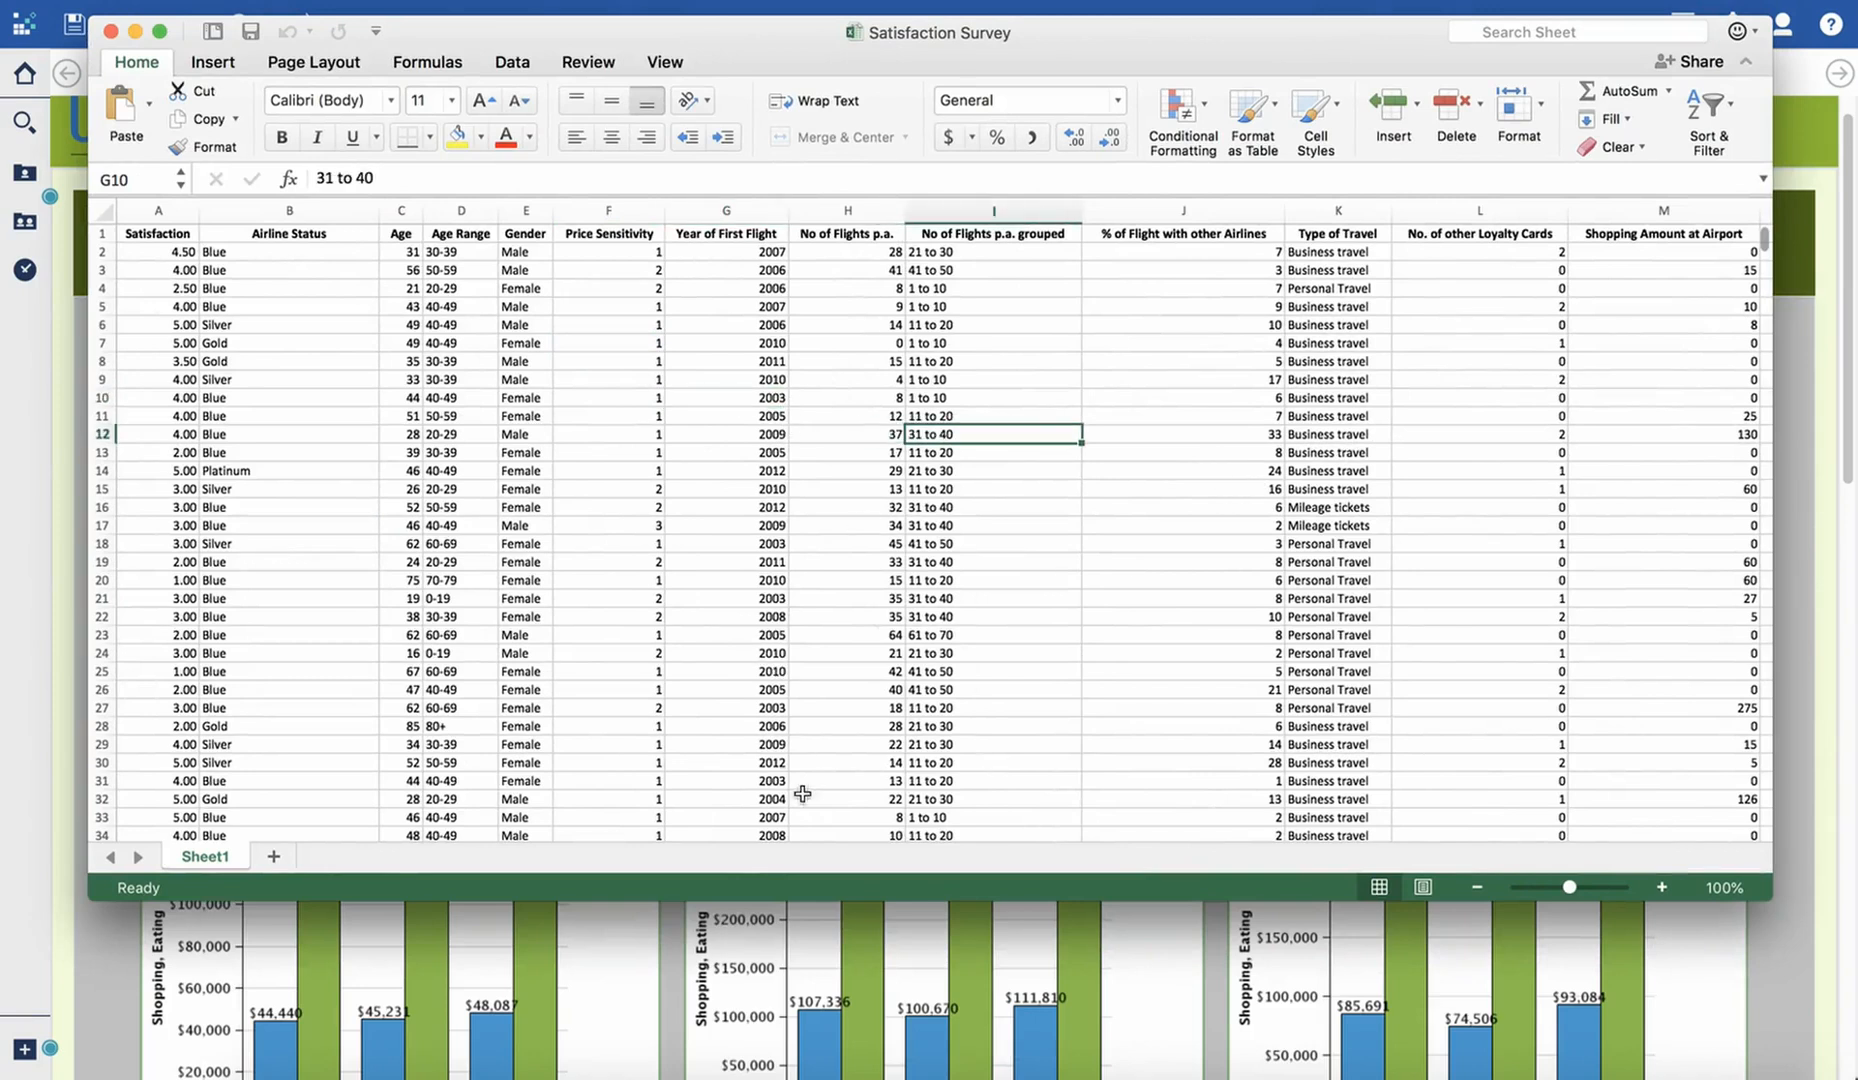
pyautogui.moveTo(510, 838); pyautogui.dragTo(1072, 840)
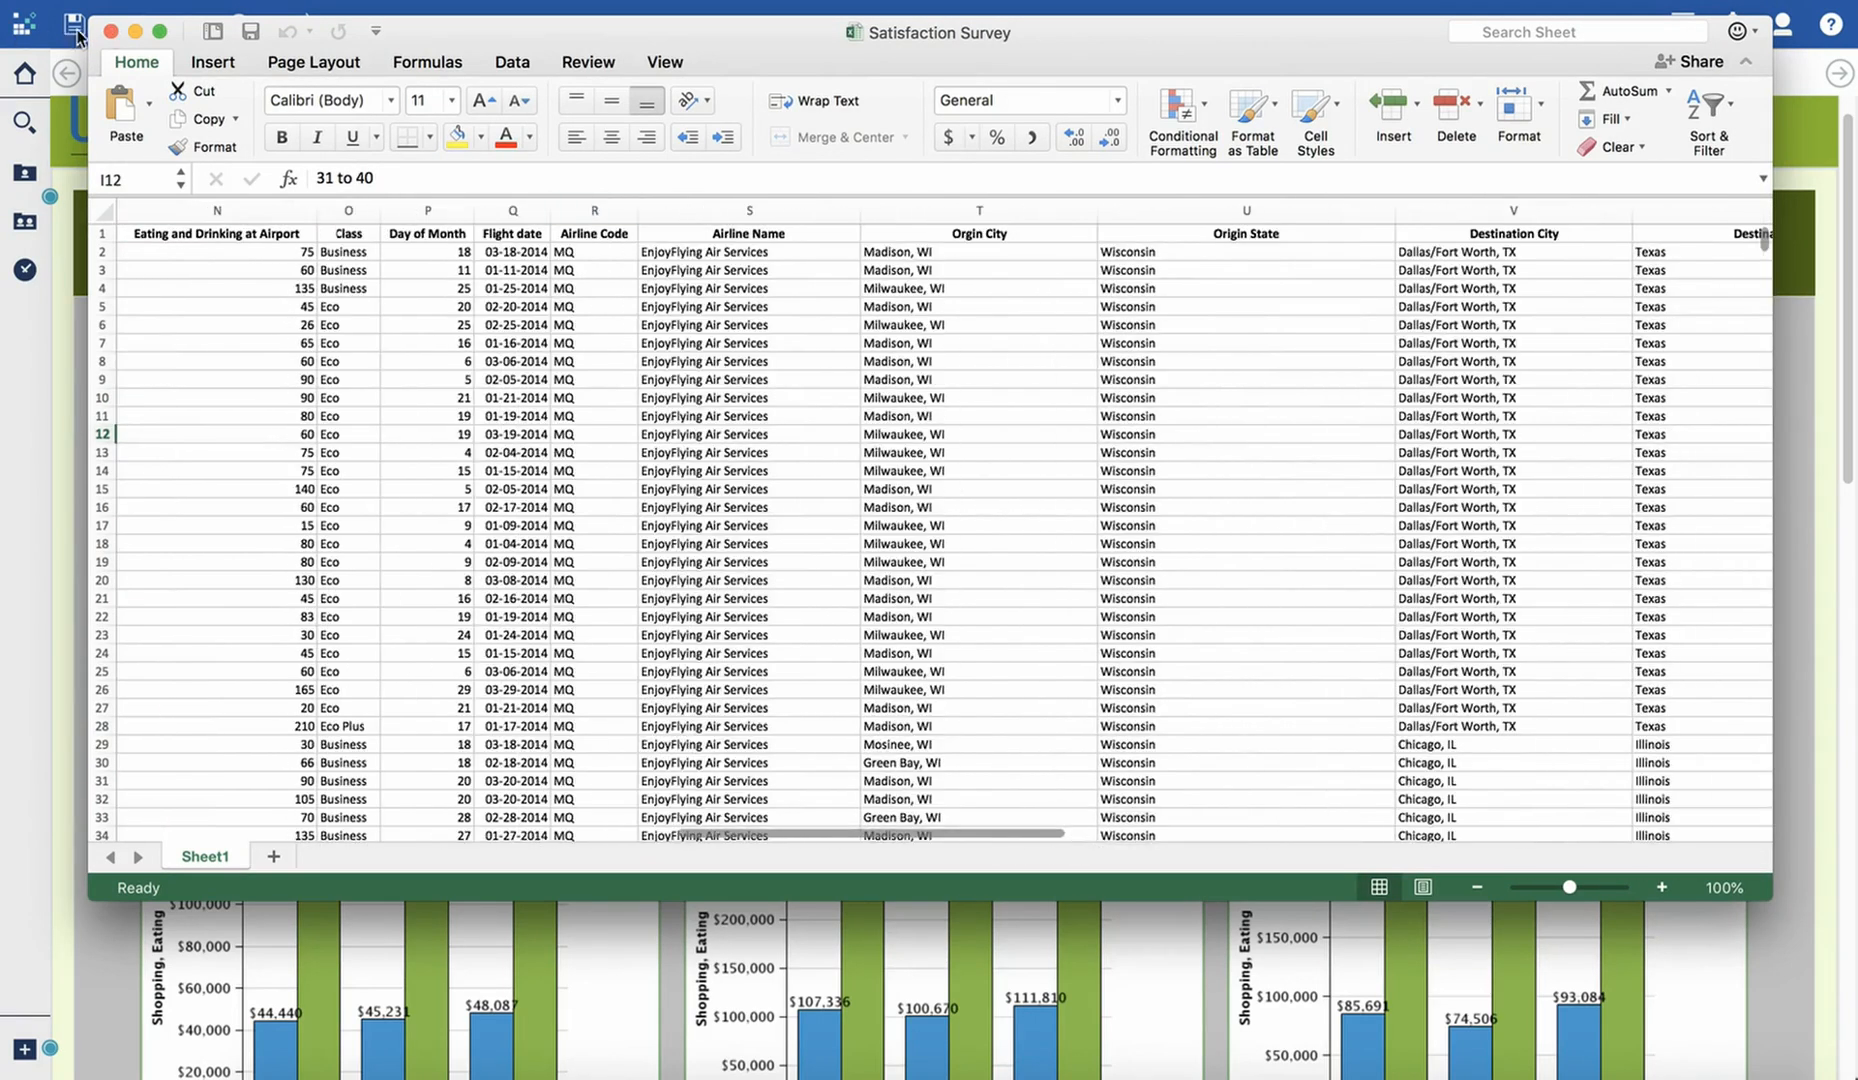
pyautogui.click(135, 31)
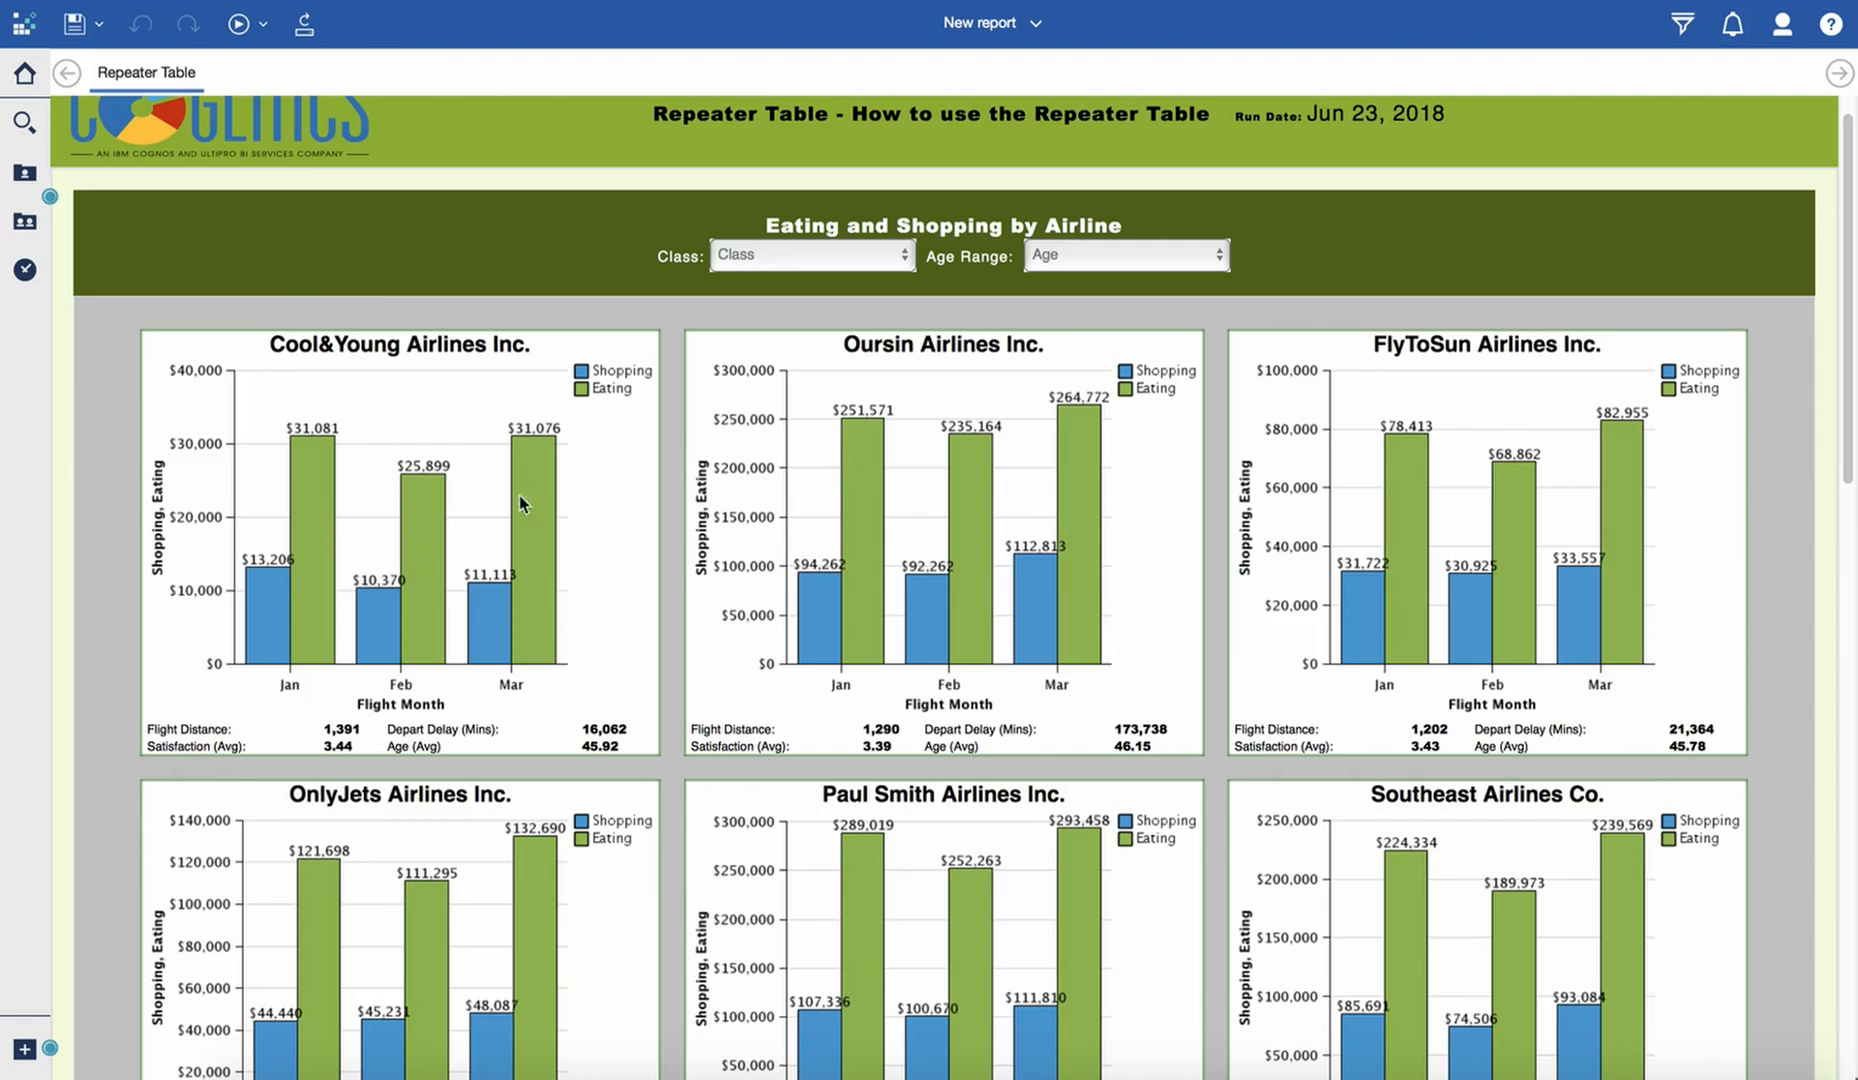
# - Examine the finished report's repeated airline charts of shopping and eating amounts from first to last
pyautogui.scroll(-1, 1022, 720)
pyautogui.scroll(-10, 1021, 720)
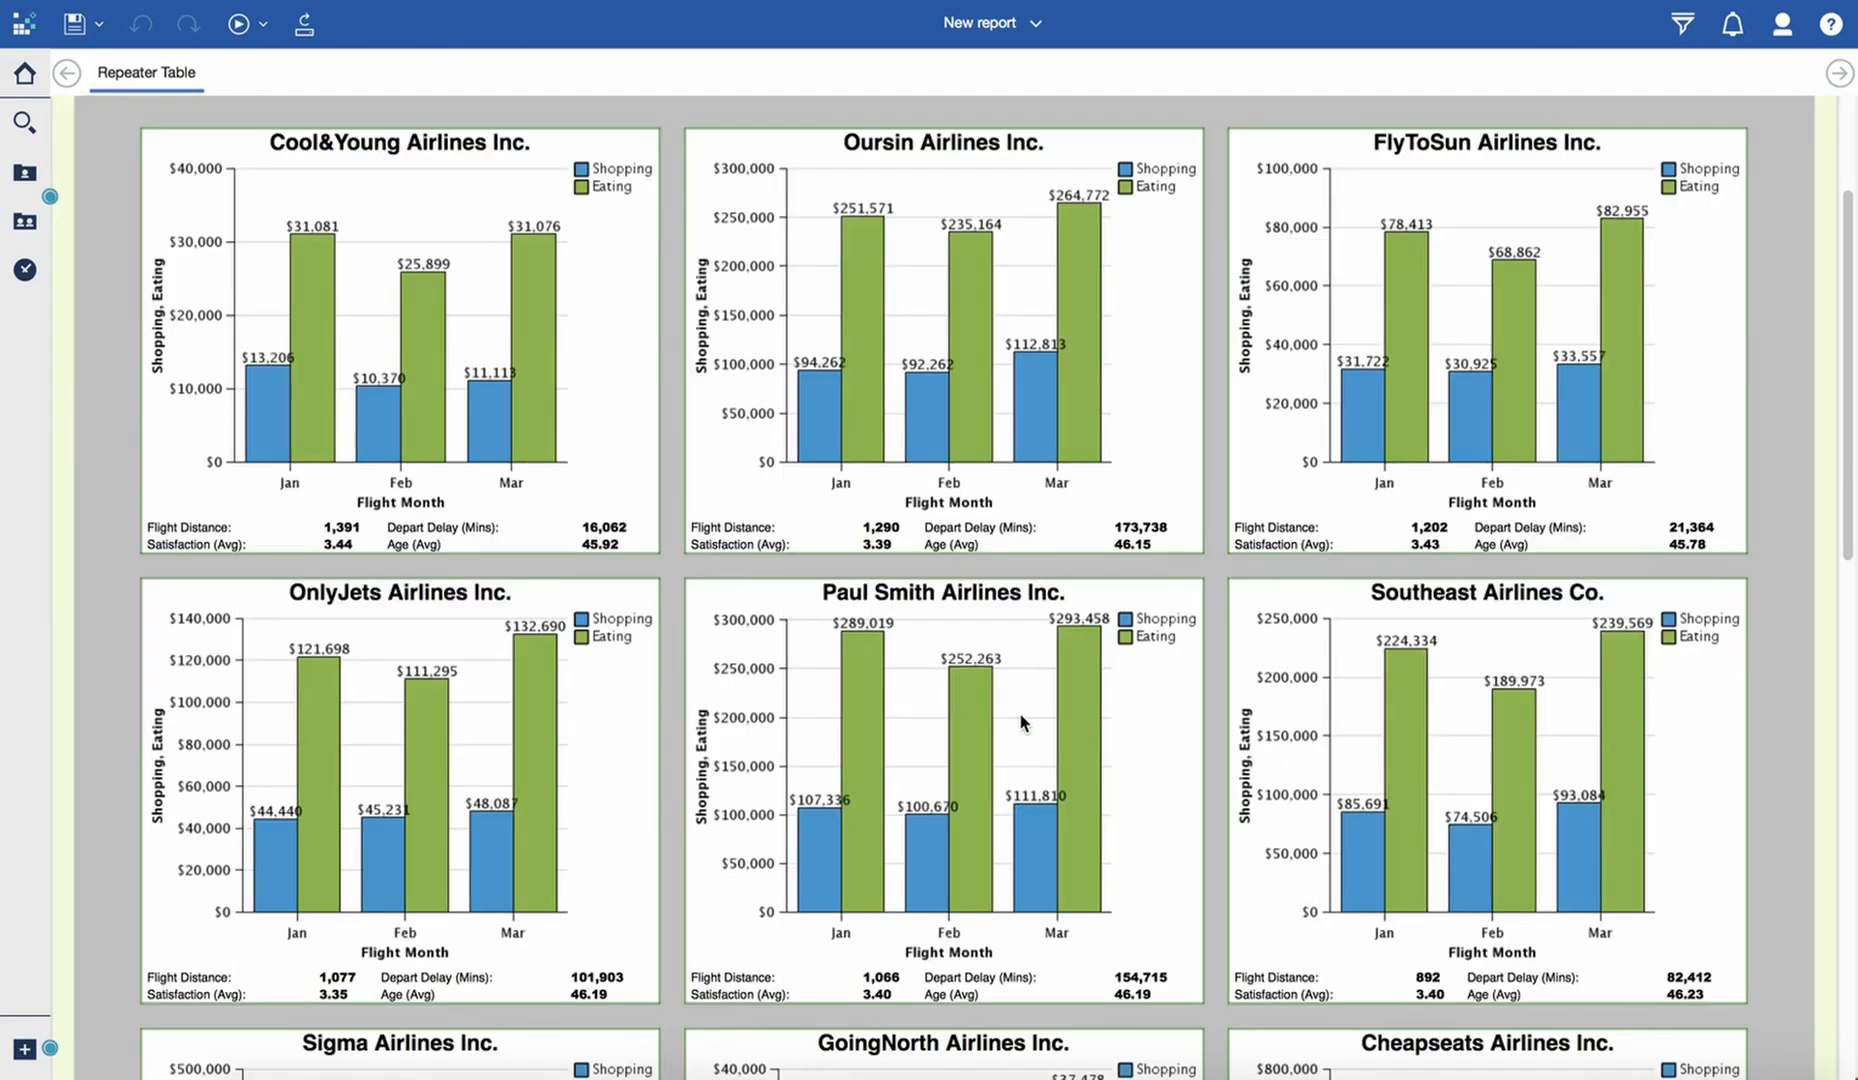
pyautogui.scroll(-5, 1022, 720)
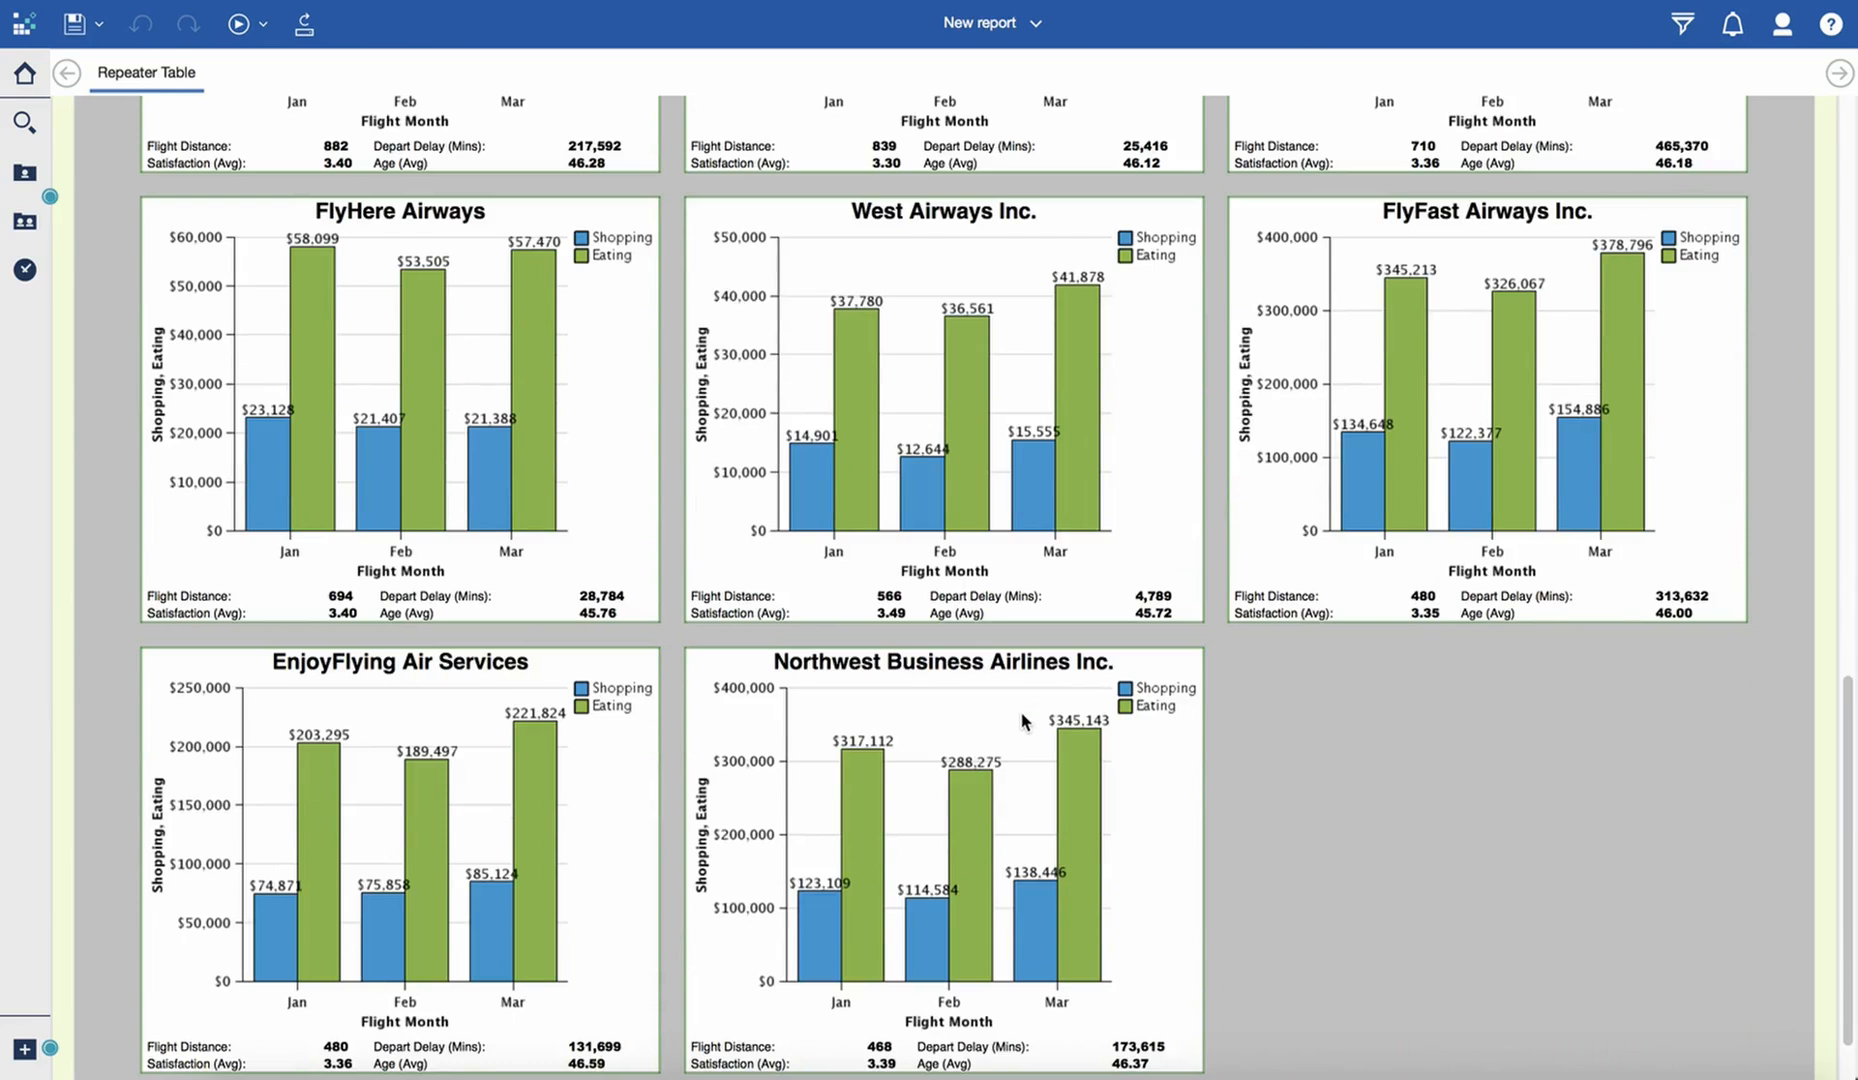
pyautogui.scroll(10, 1022, 720)
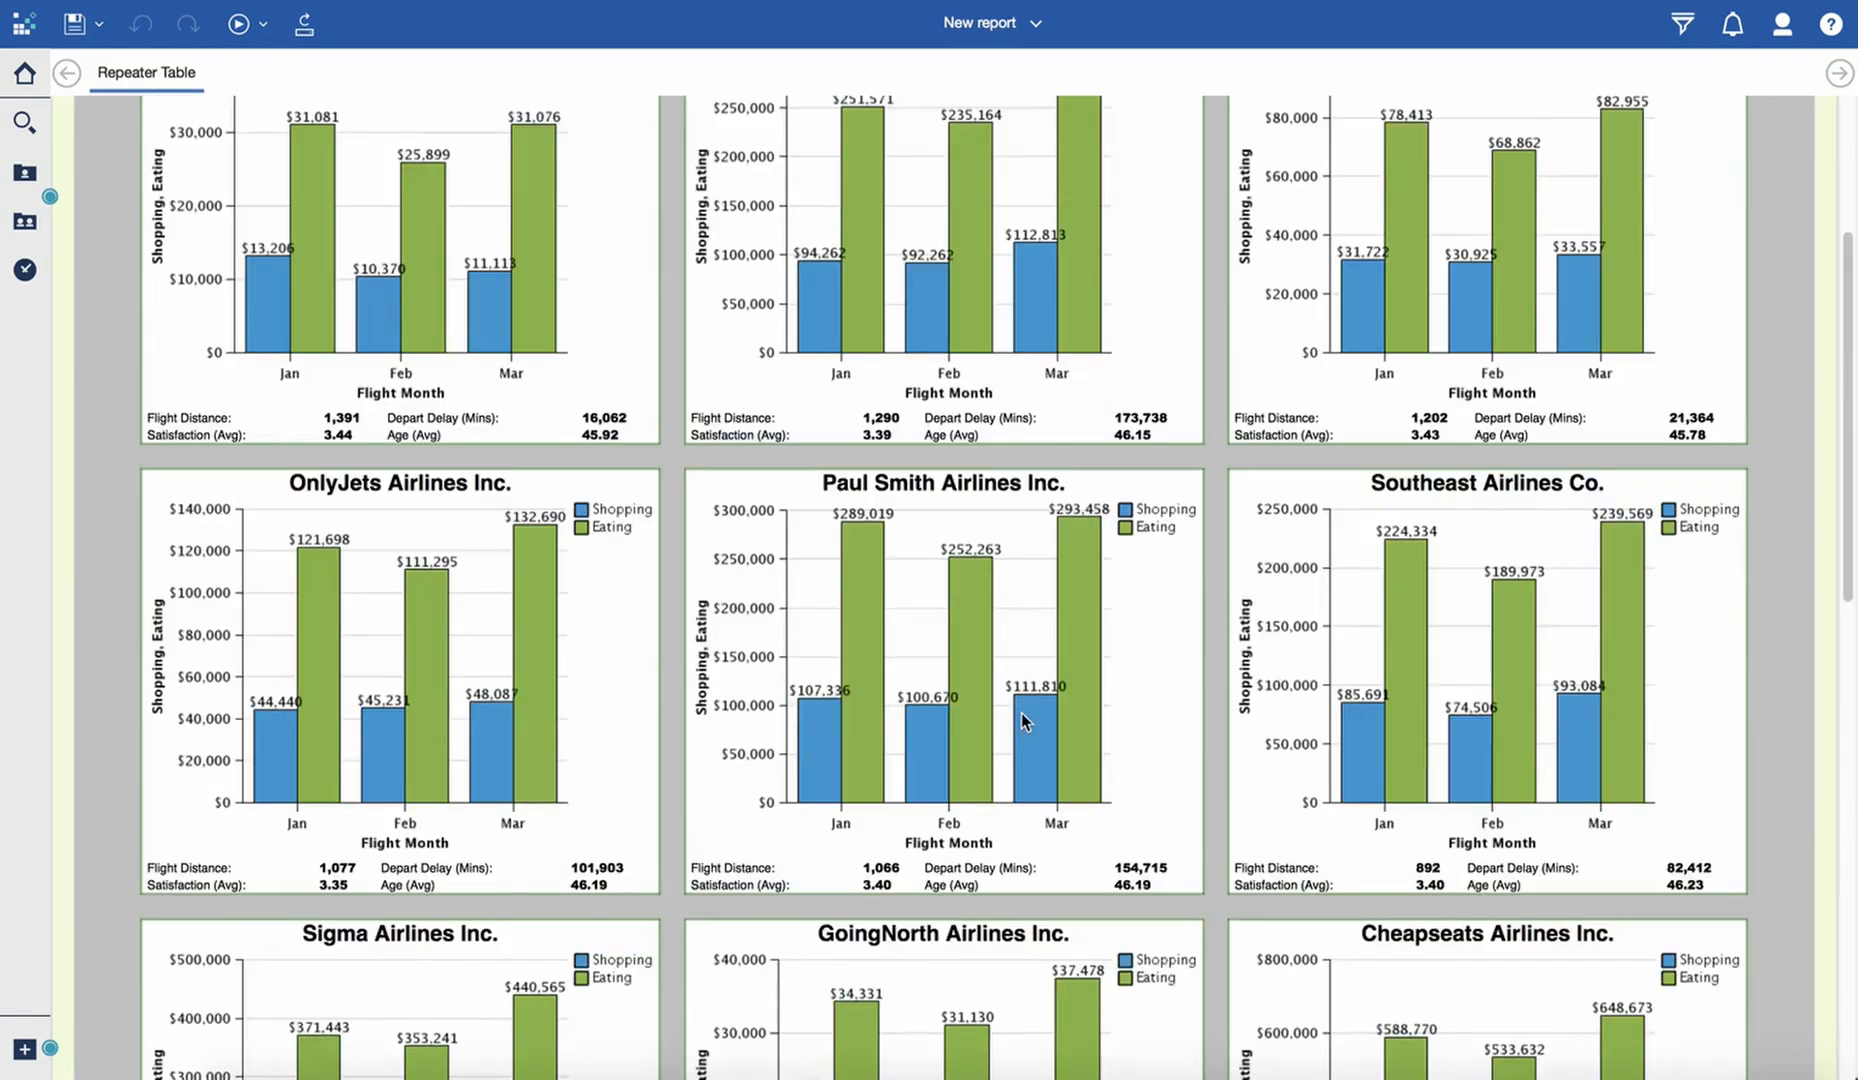
pyautogui.scroll(7, 1022, 718)
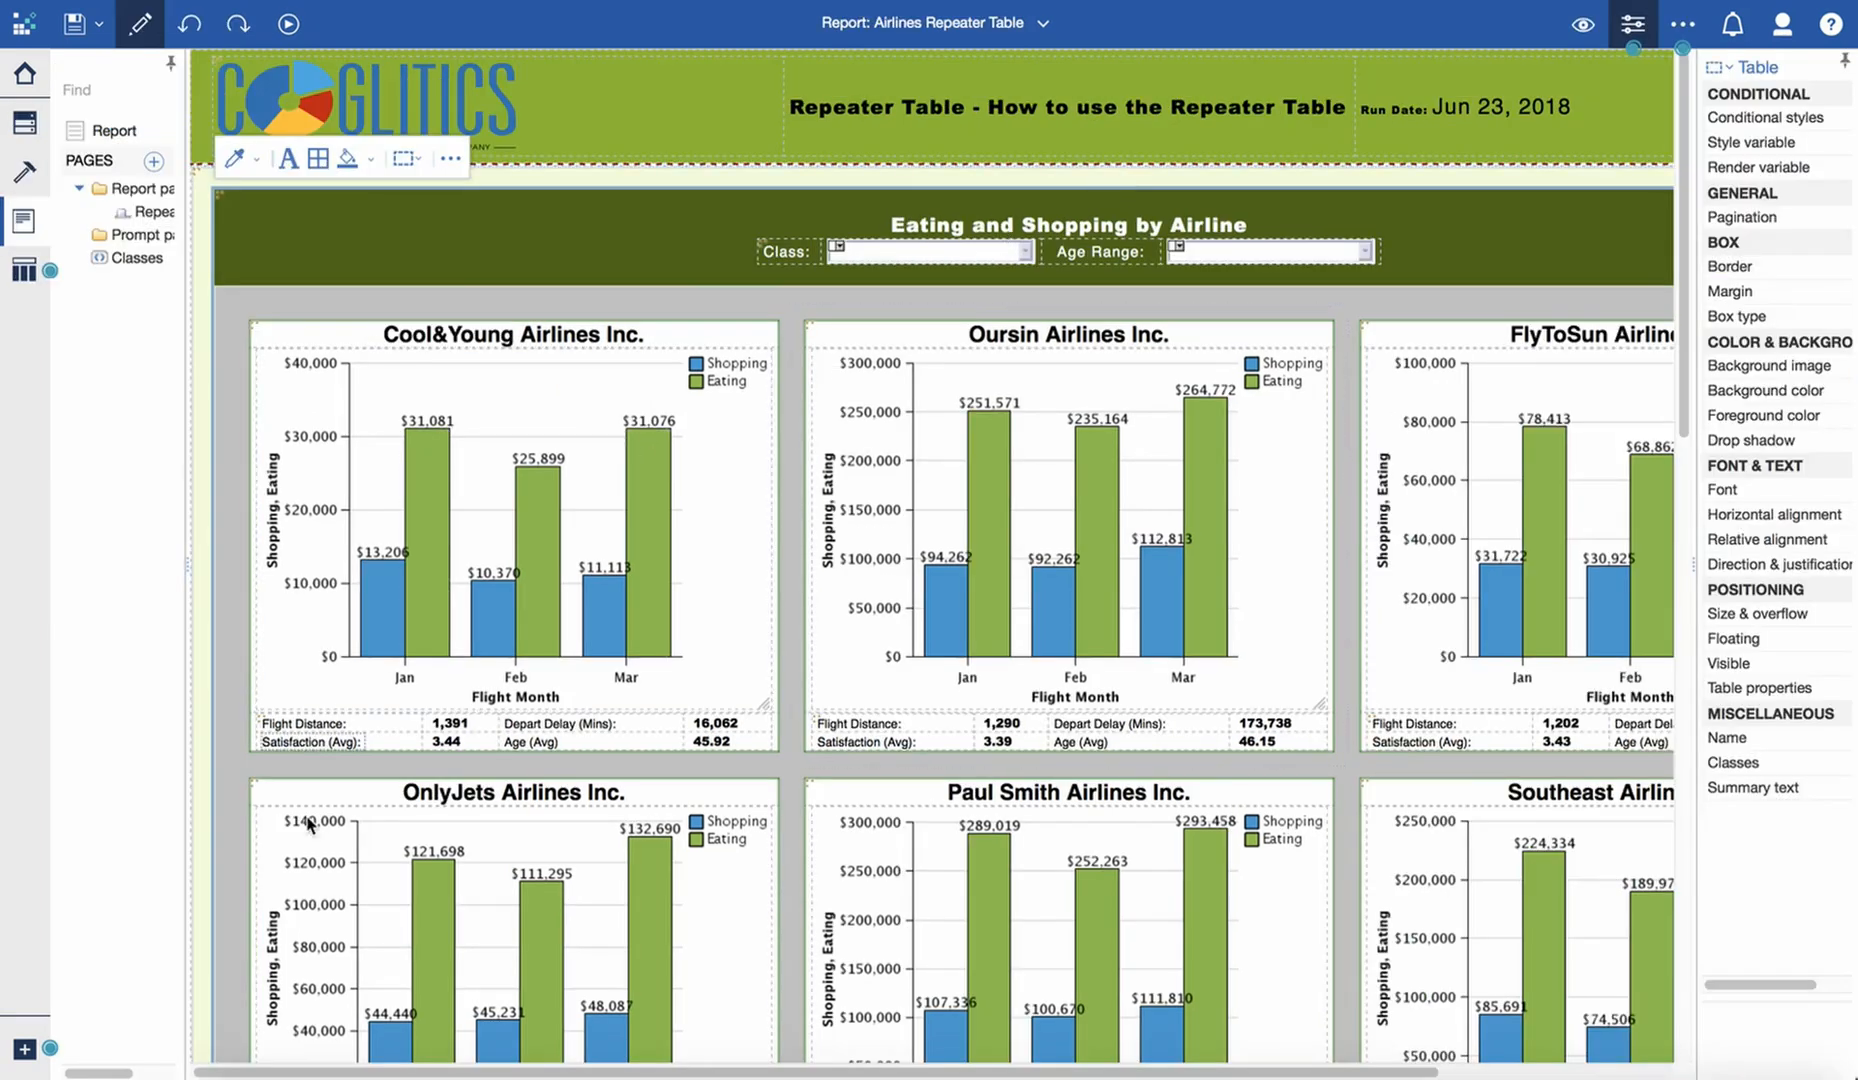
# - Create a new report using the 1 column template and the Green theme
pyautogui.click(22, 1050)
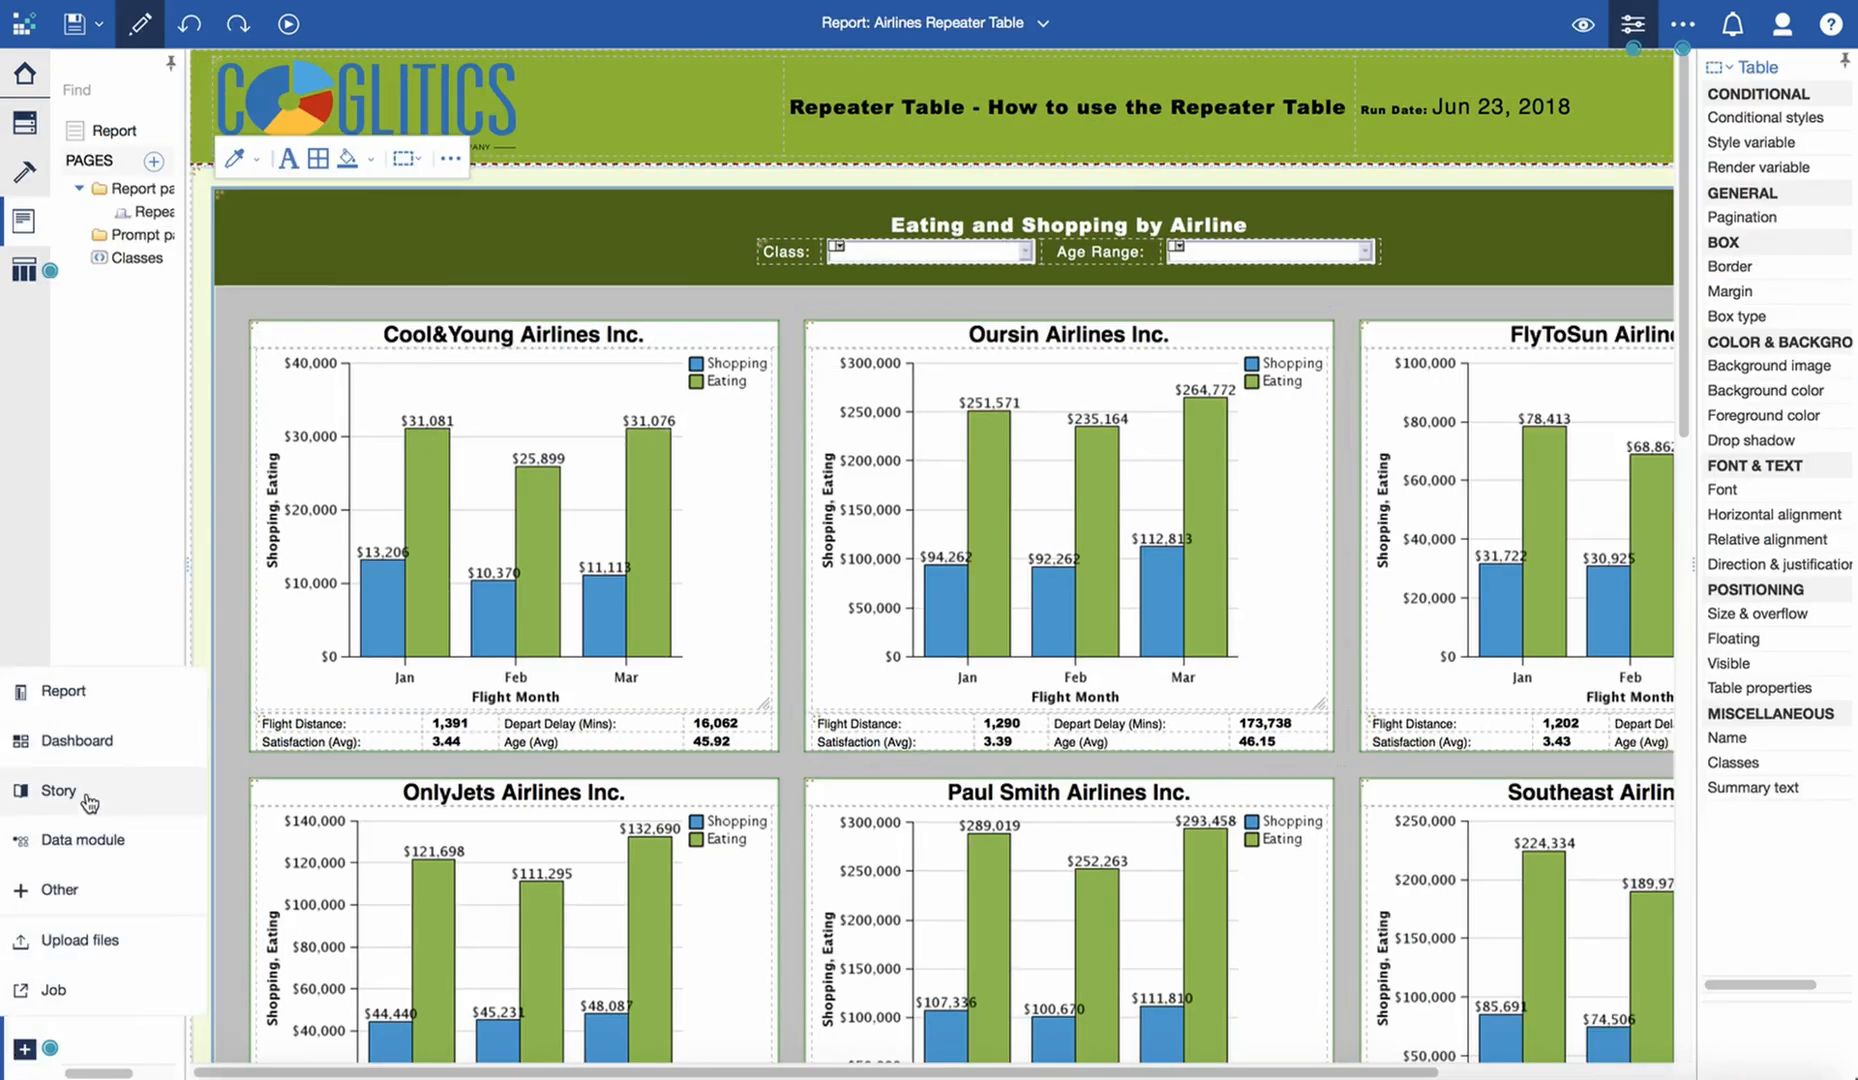
pyautogui.click(95, 698)
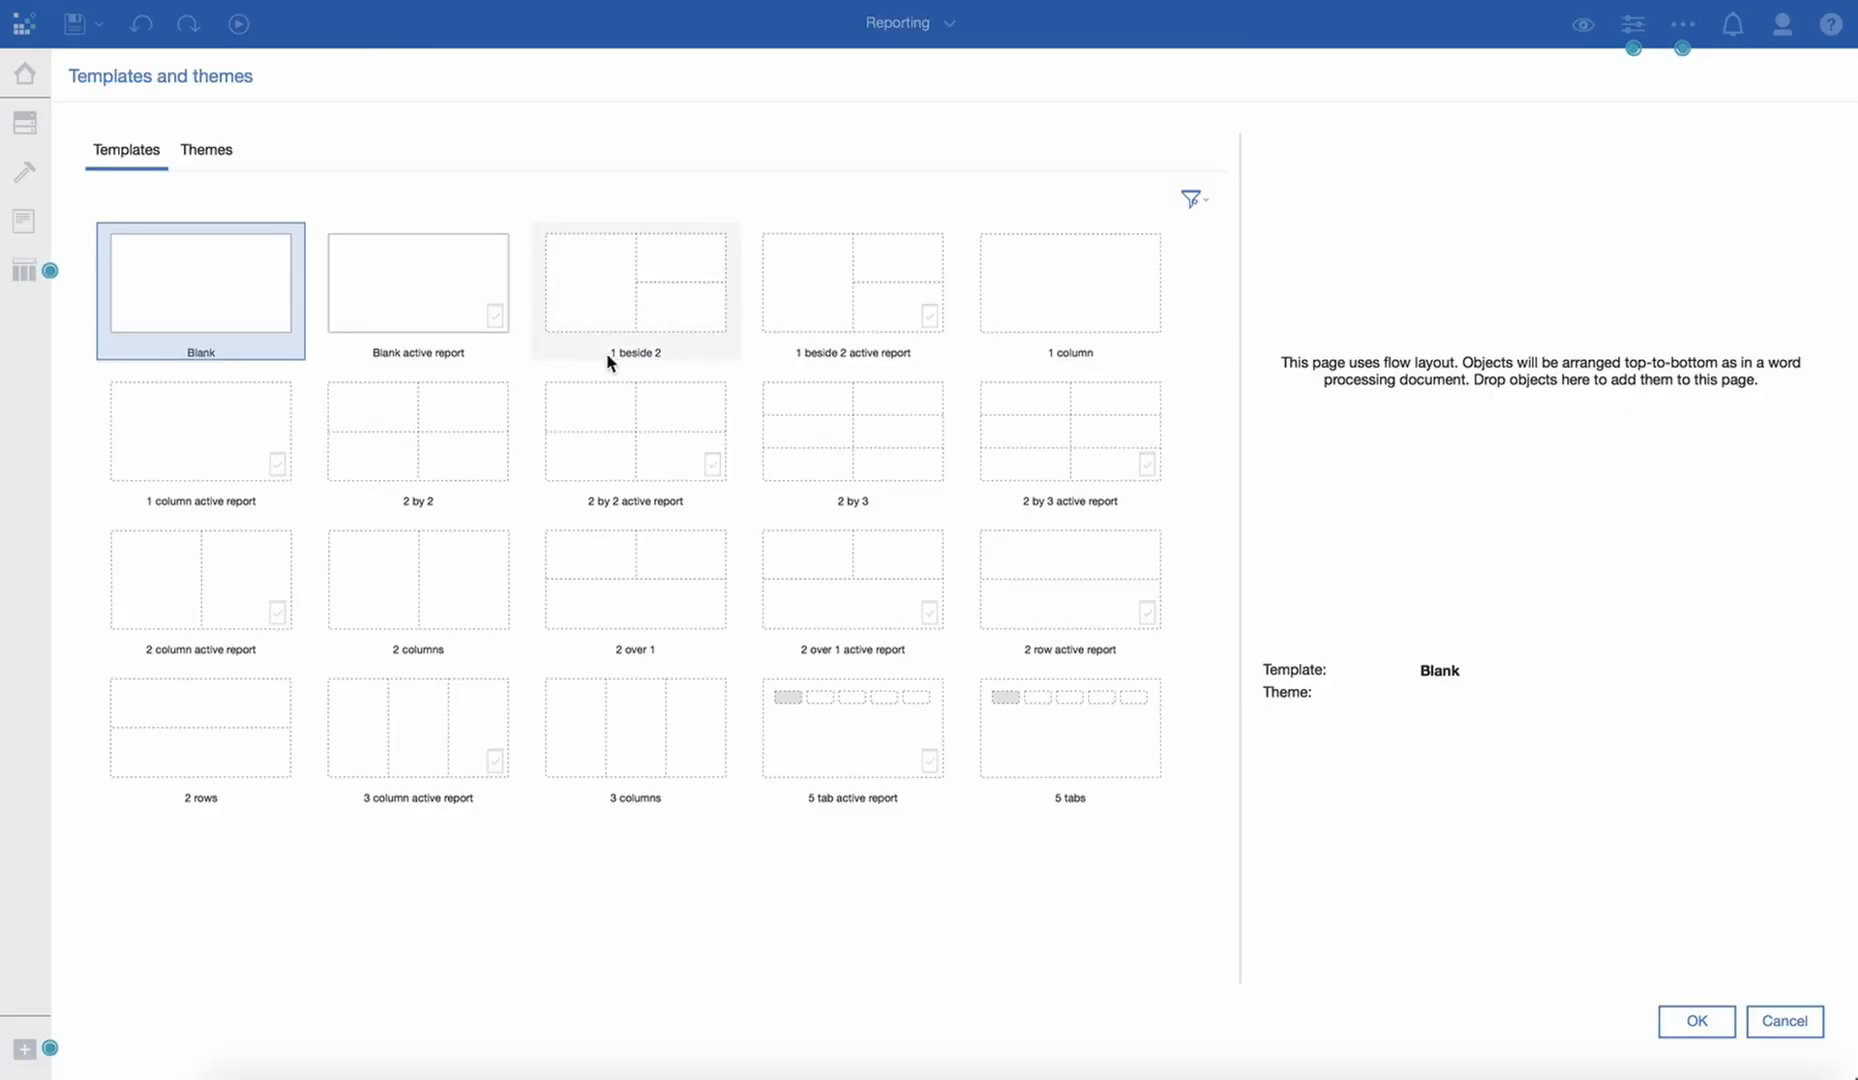
pyautogui.click(1041, 280)
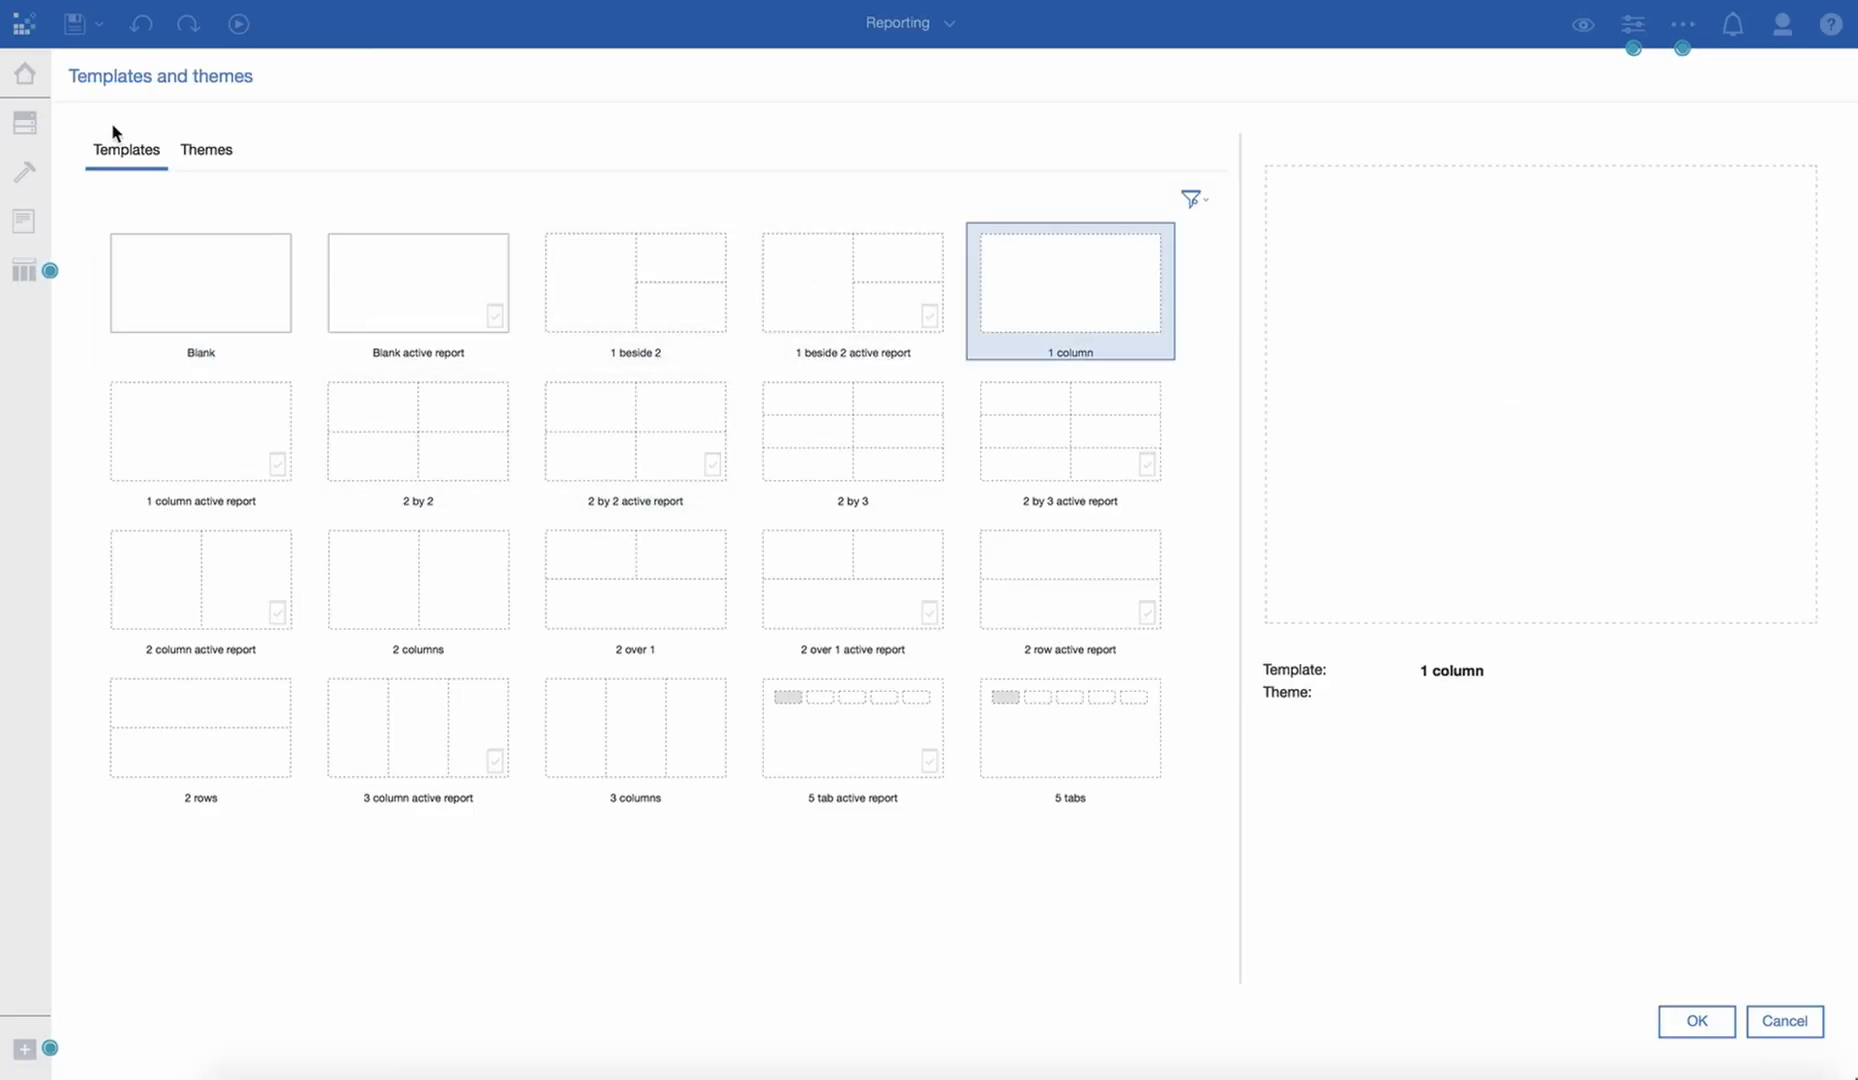
pyautogui.click(208, 150)
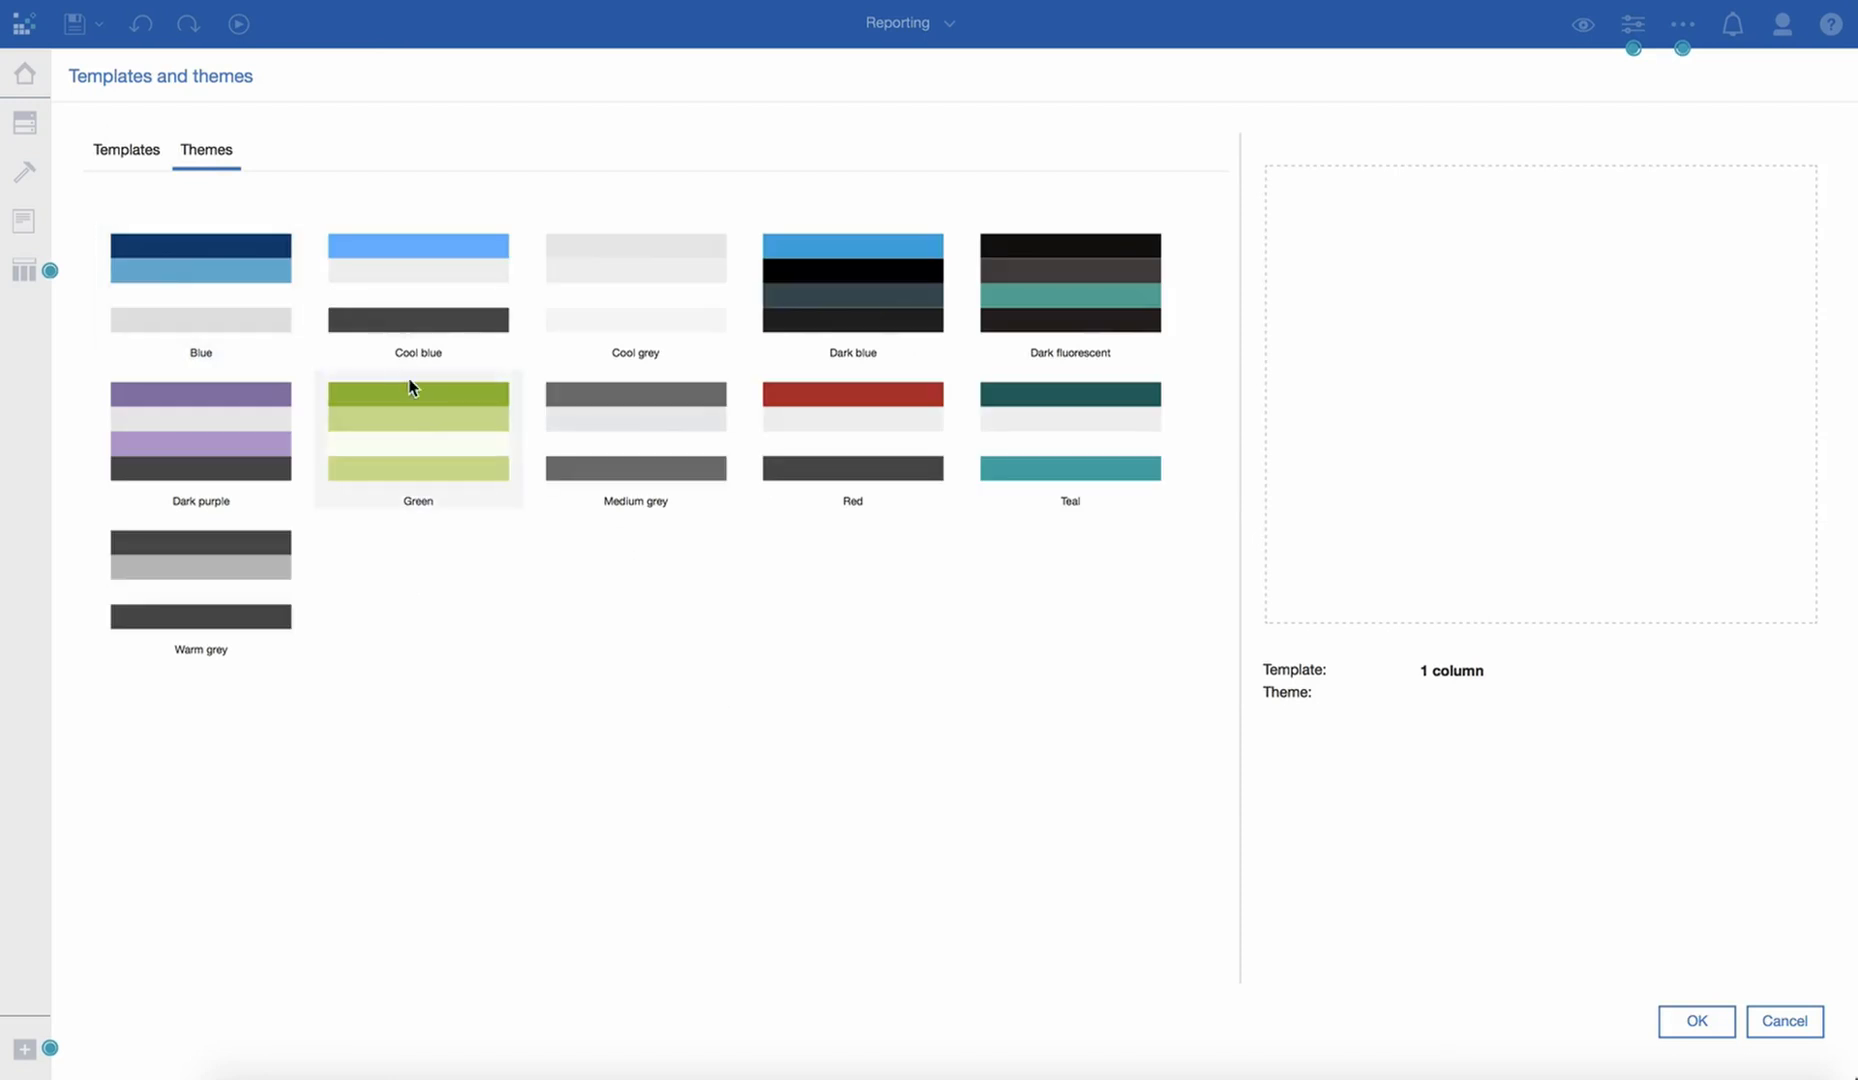
pyautogui.click(411, 387)
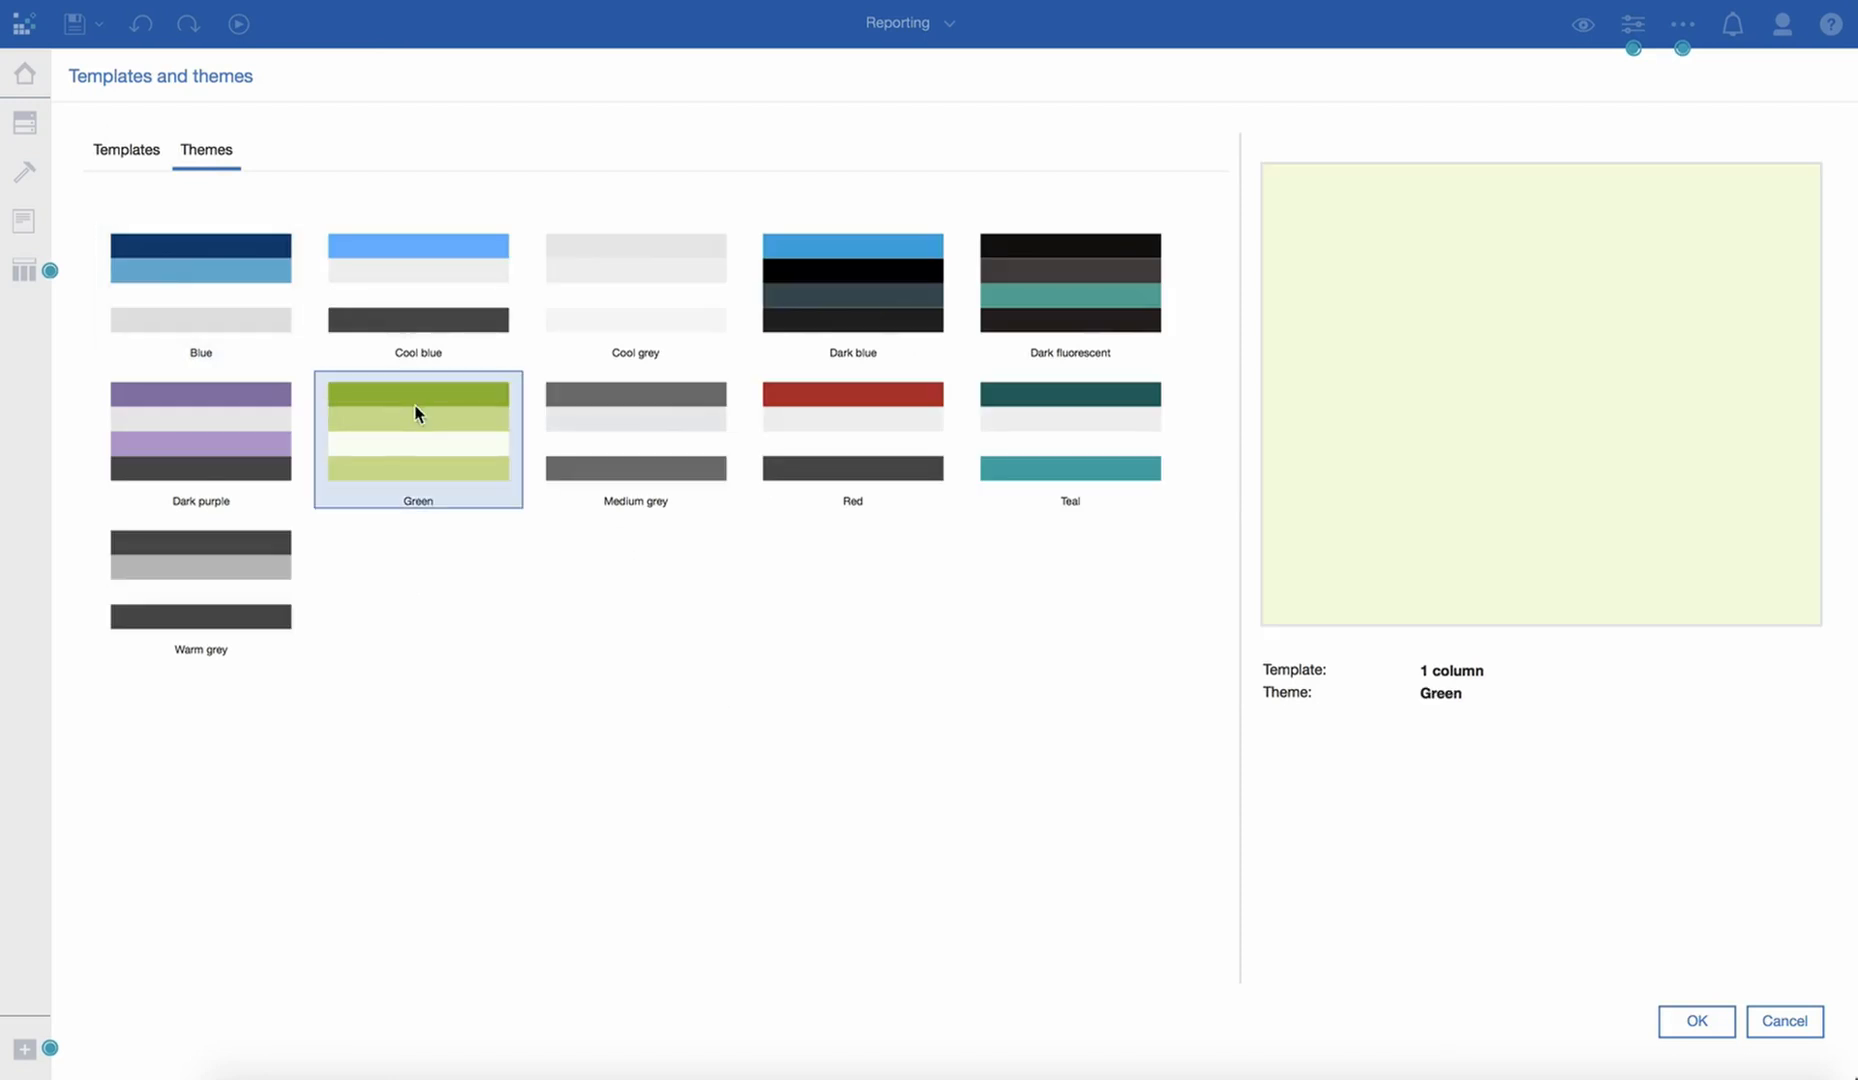
pyautogui.click(1694, 1022)
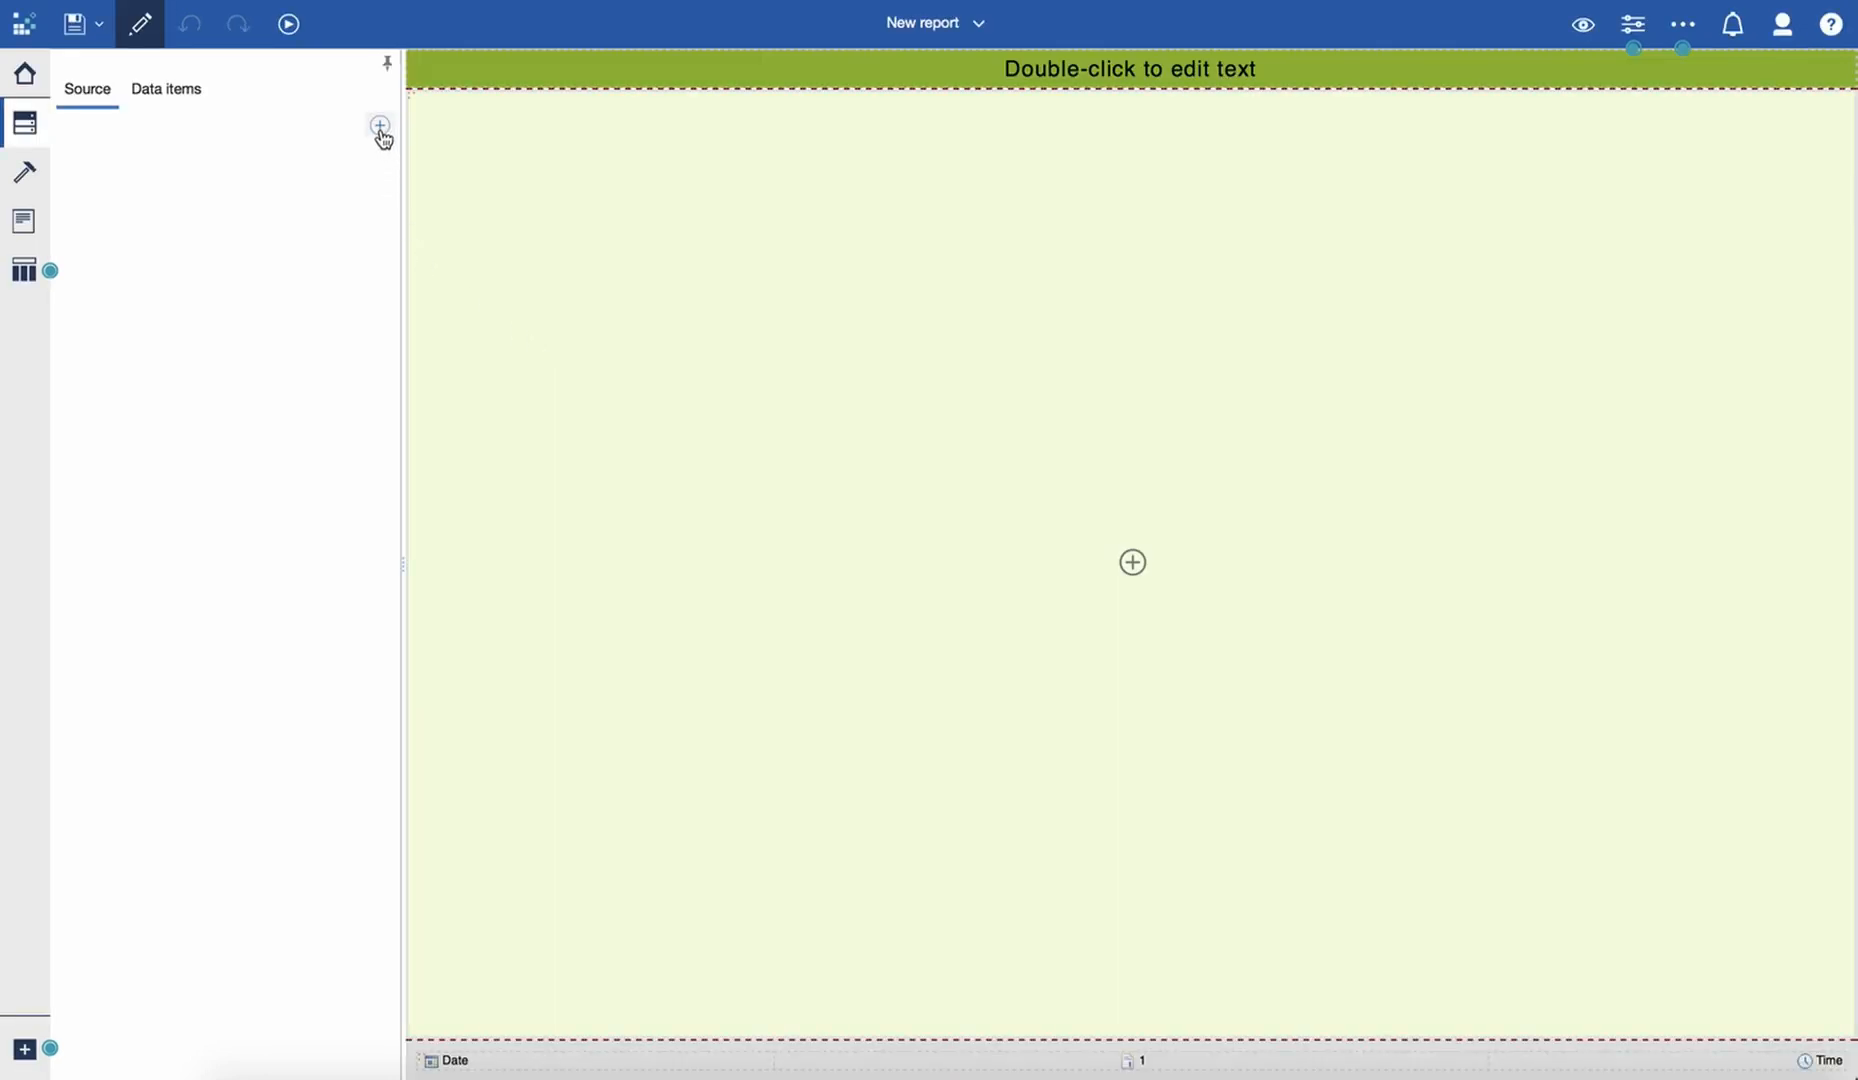
# - Add the Satisfaction Survey data module from My content's Data Module folder as the report's data source
pyautogui.click(381, 132)
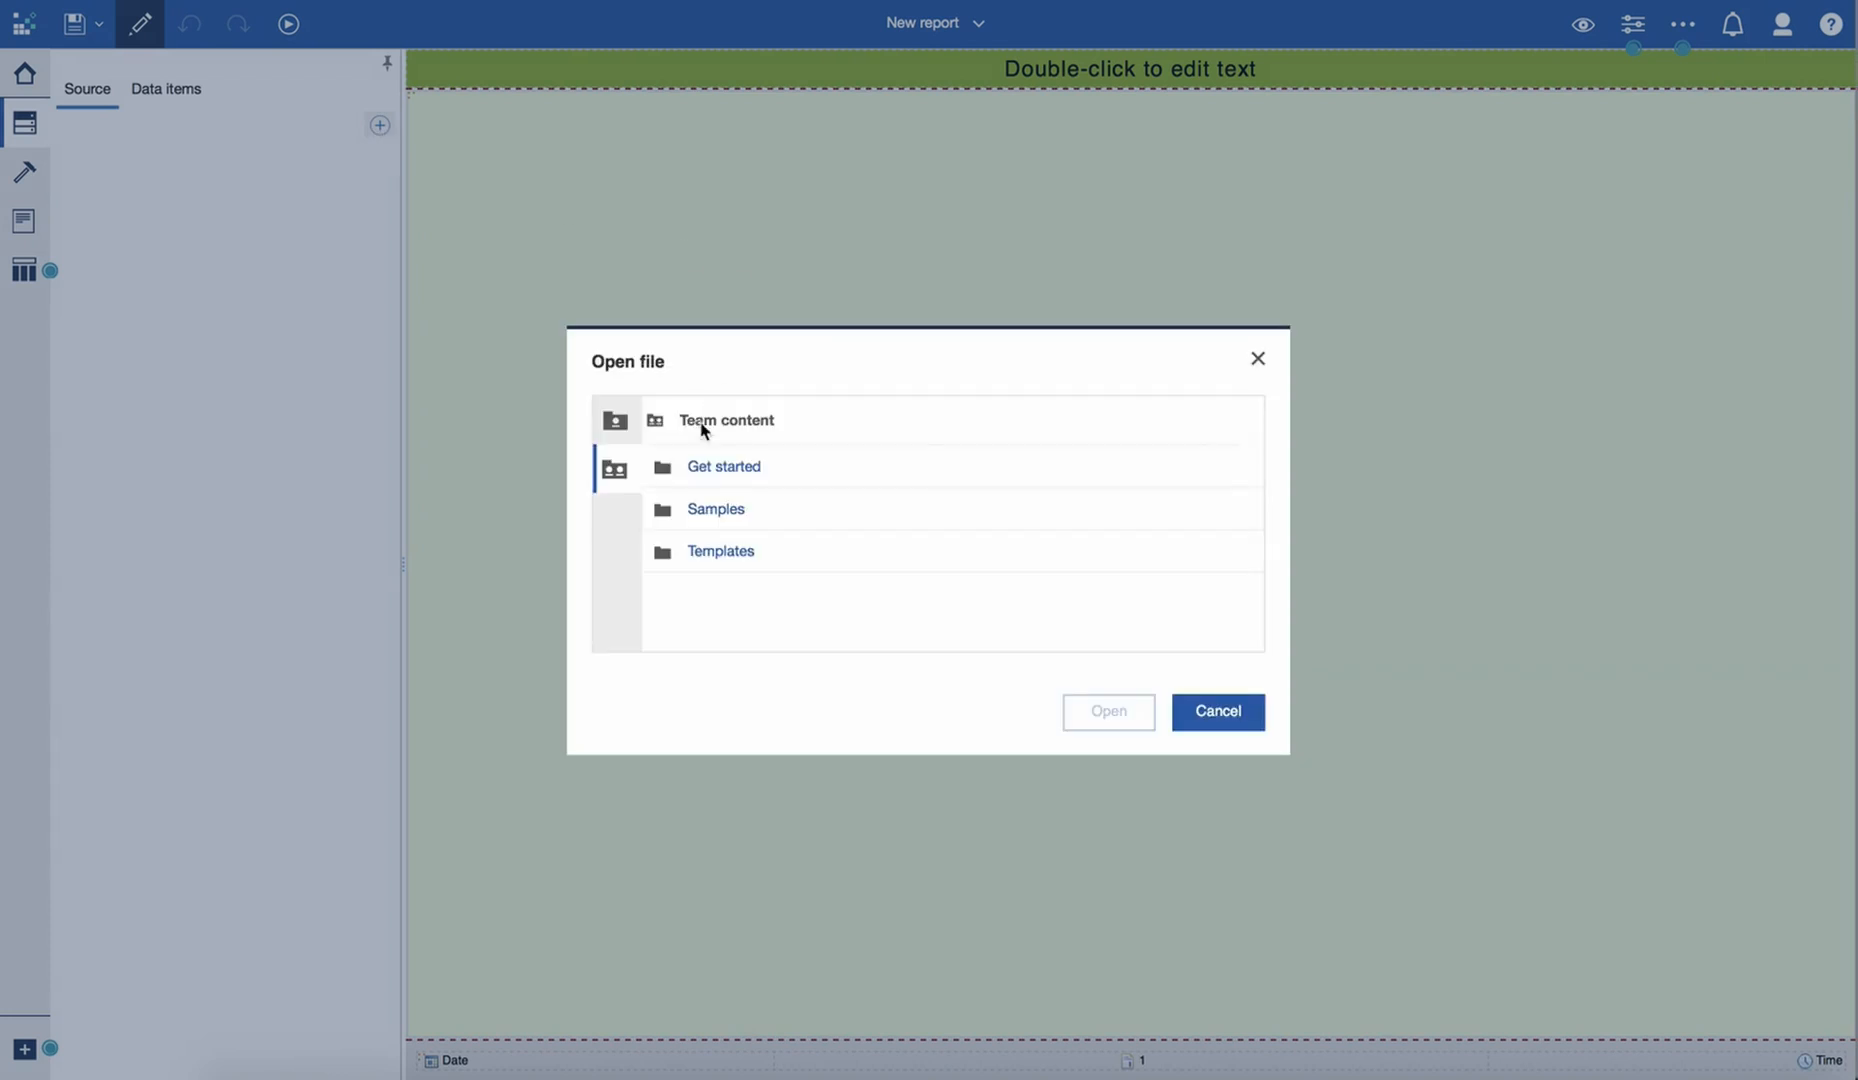
pyautogui.click(618, 424)
pyautogui.click(740, 513)
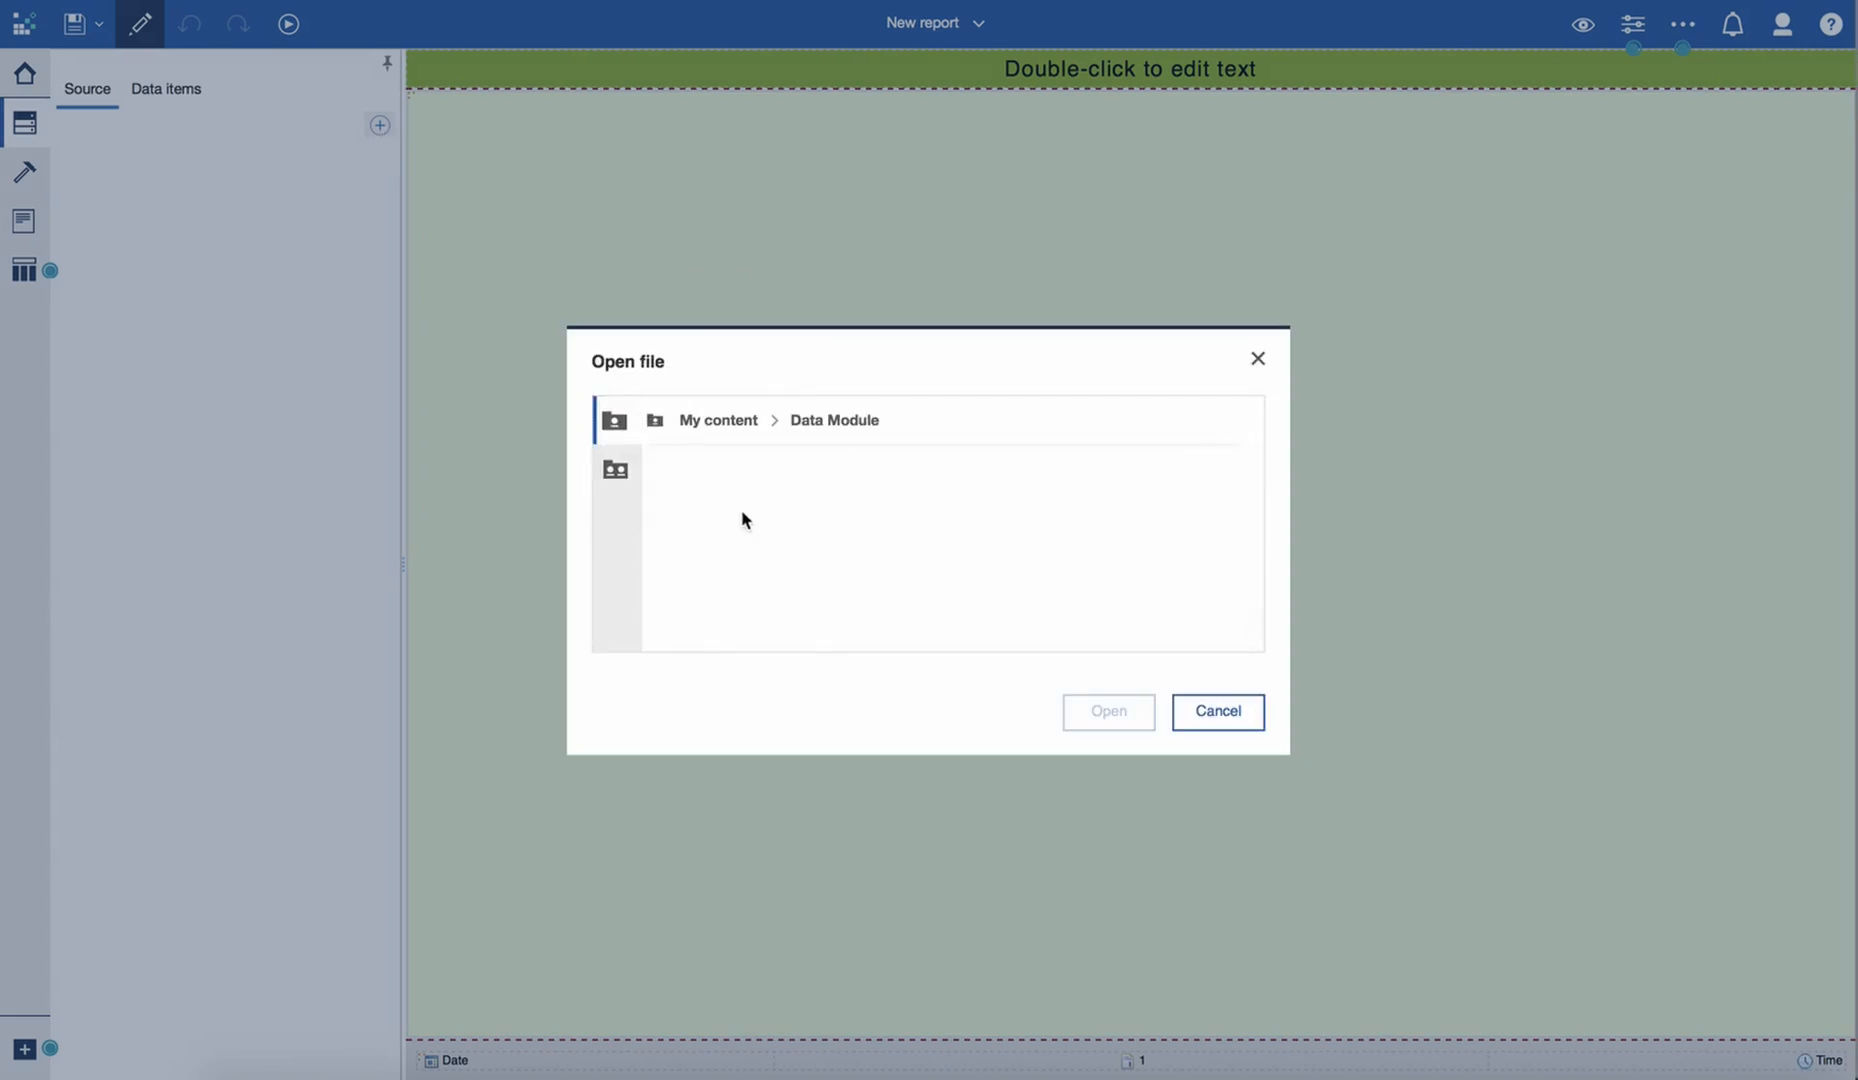
pyautogui.click(830, 552)
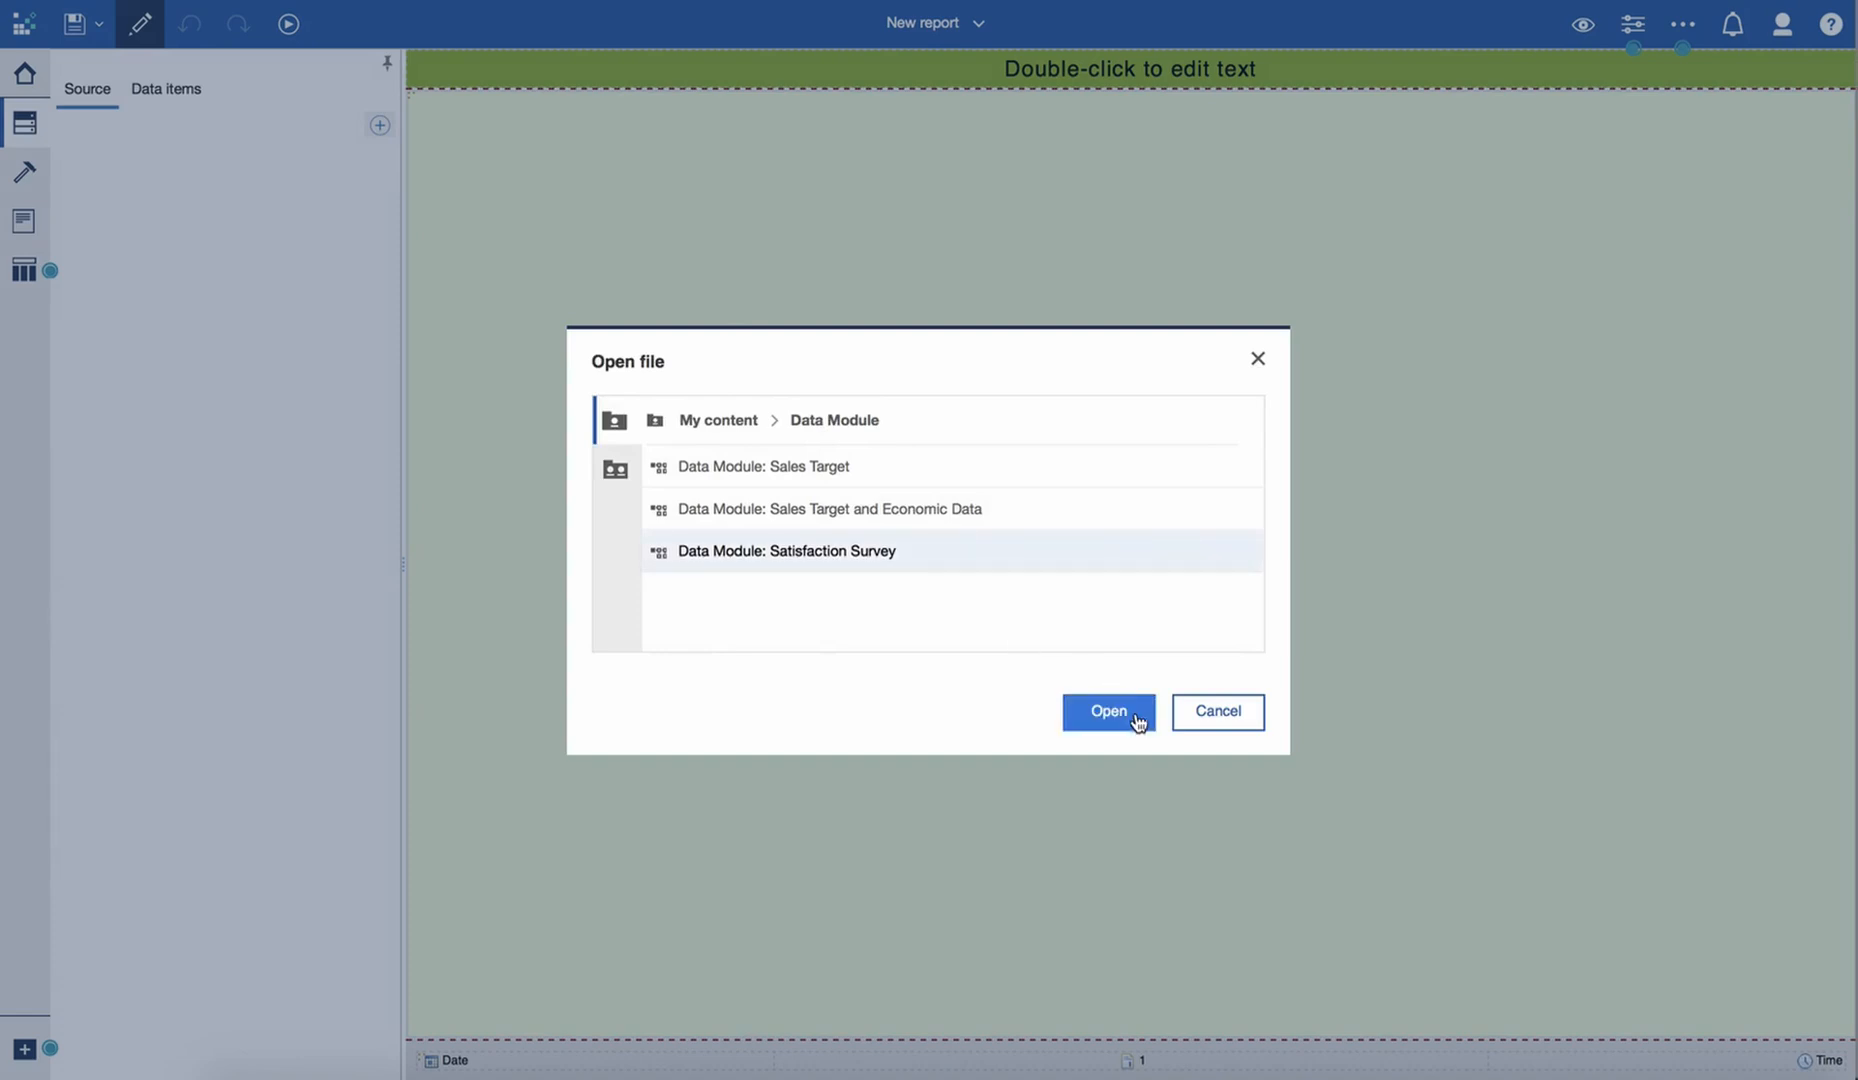
pyautogui.click(1137, 714)
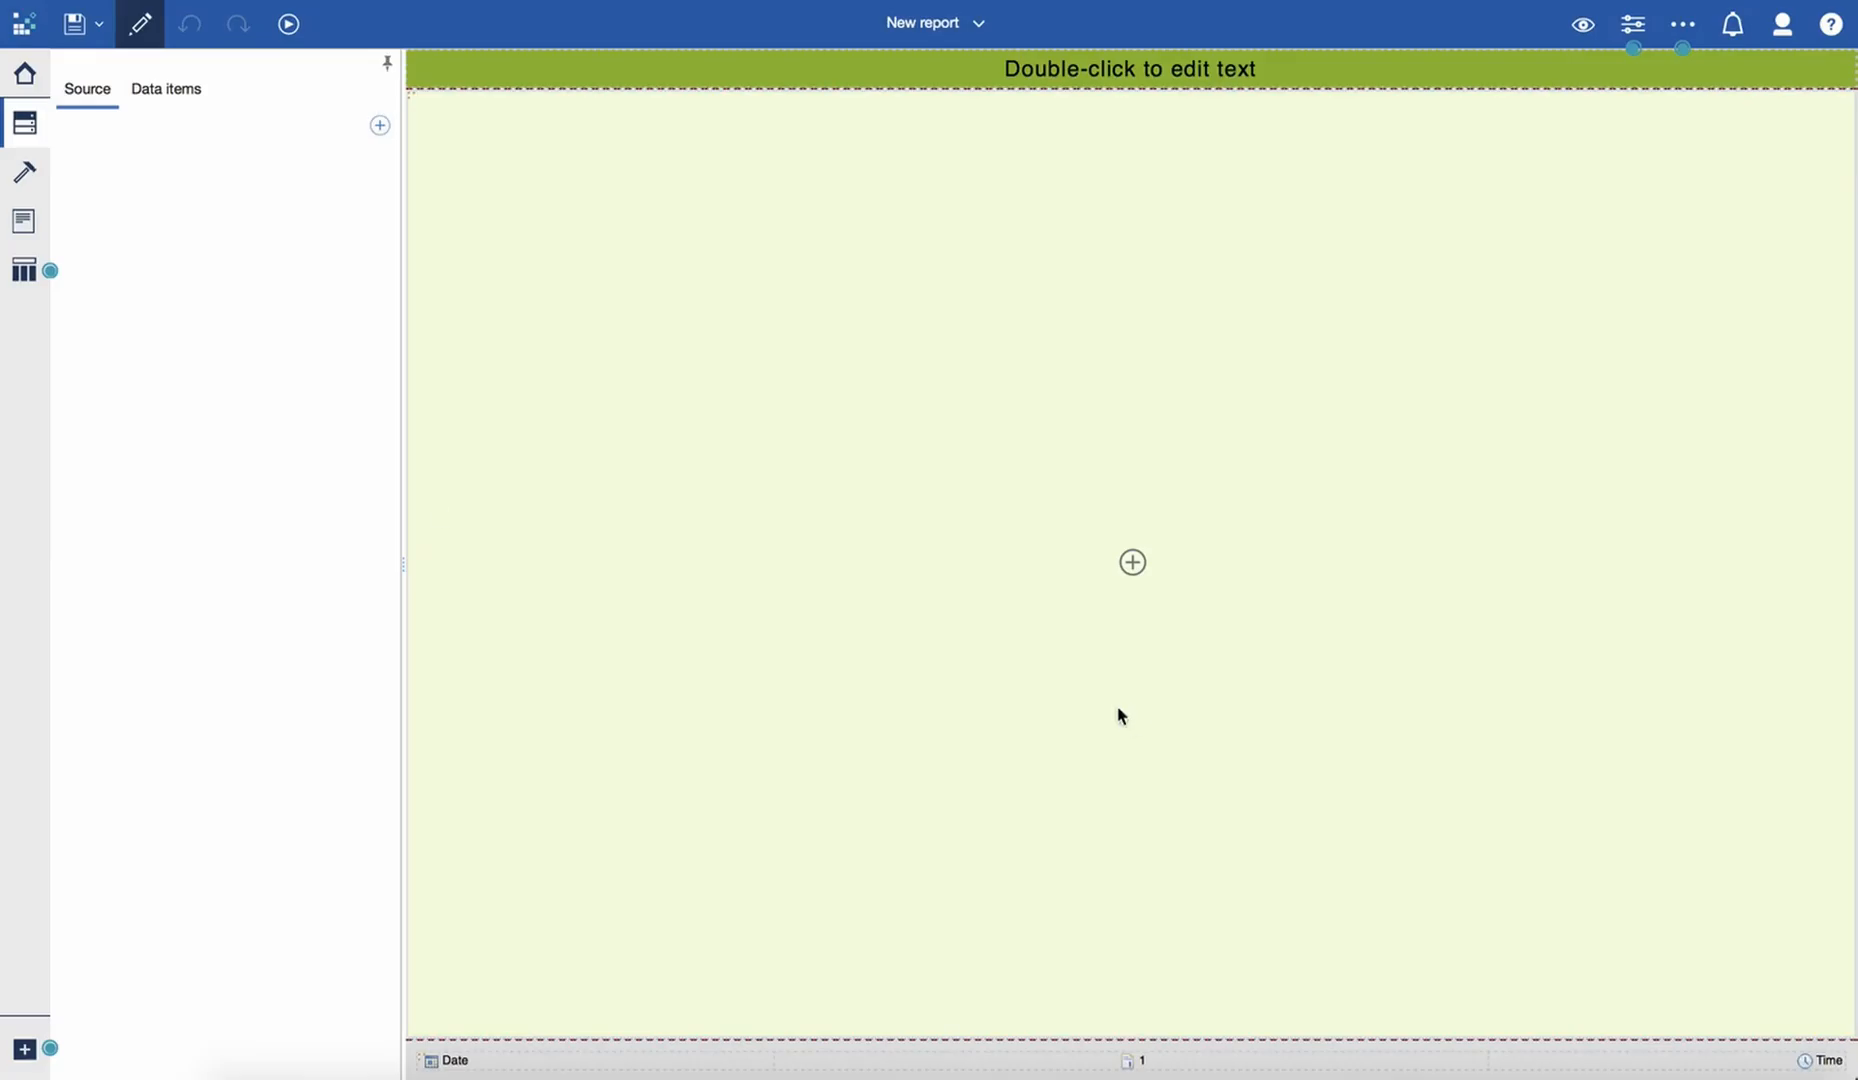
# - Add a new query to the report and name it Repeater Query
pyautogui.click(23, 270)
pyautogui.click(160, 269)
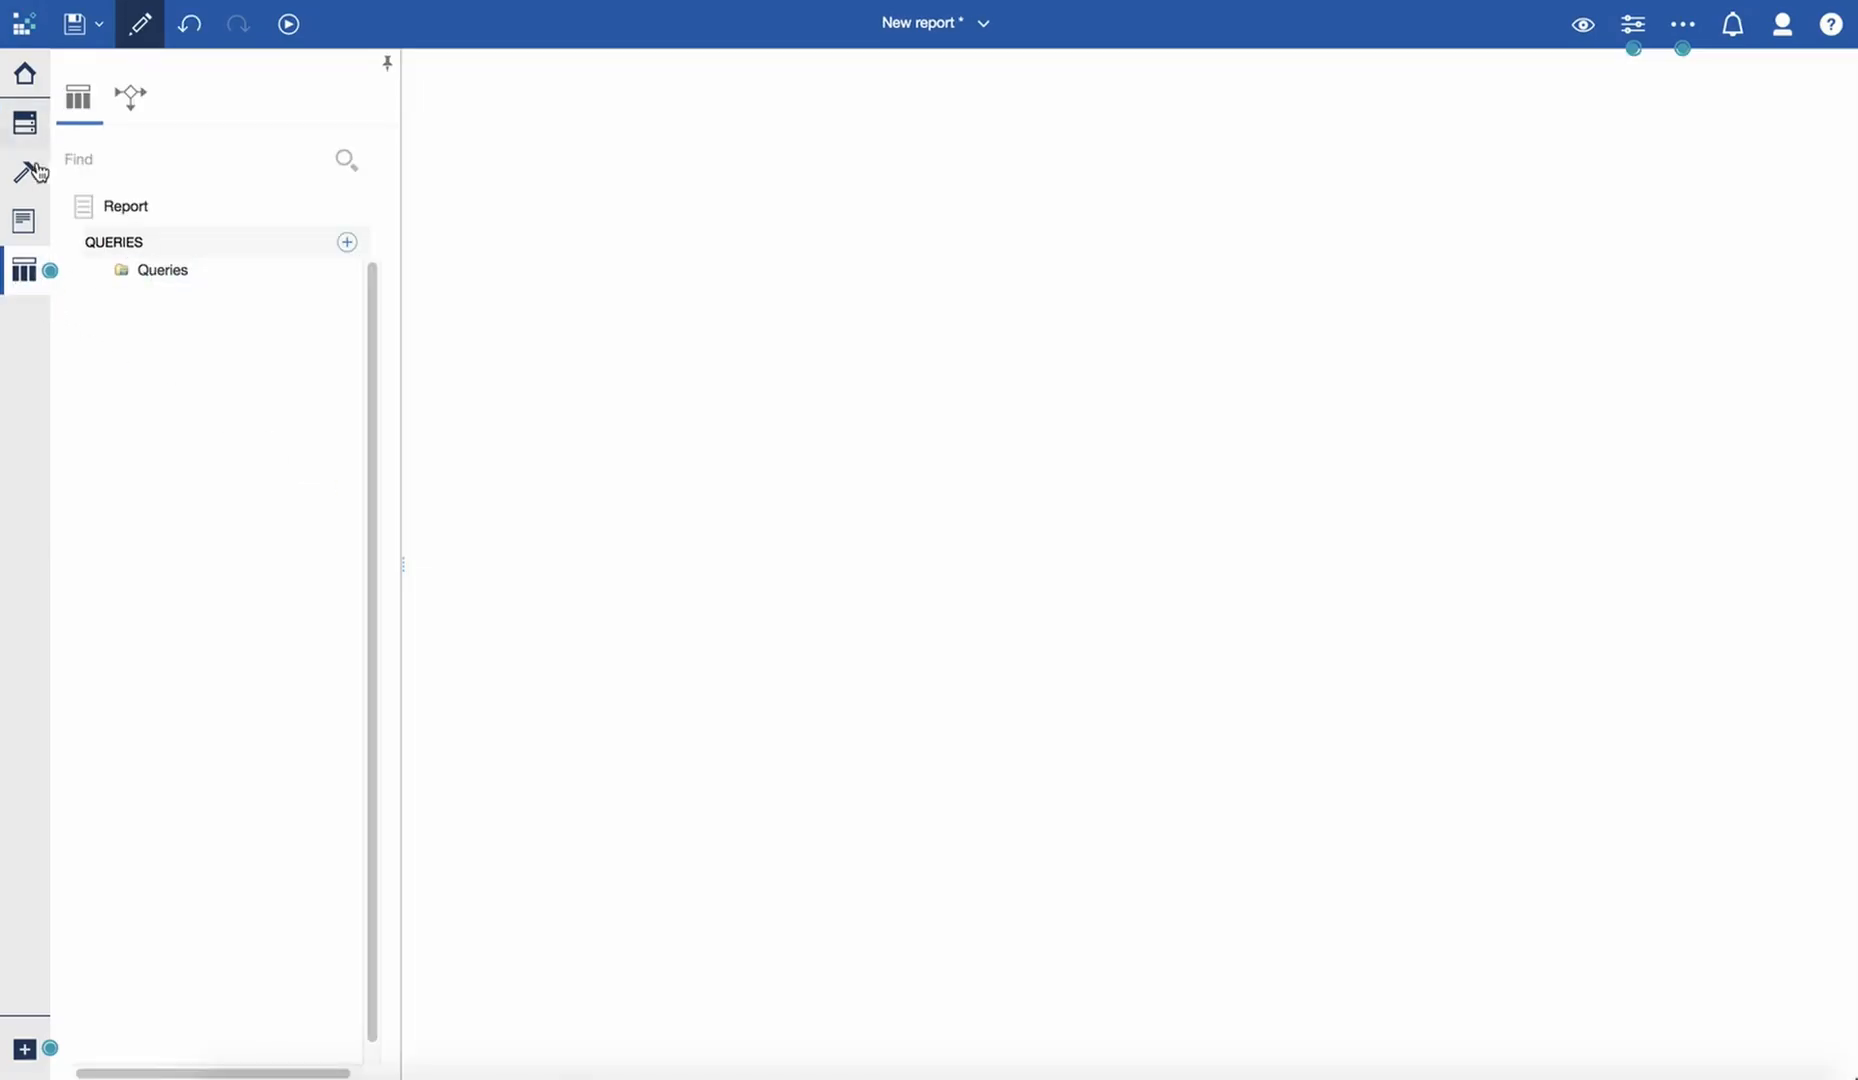
pyautogui.click(346, 242)
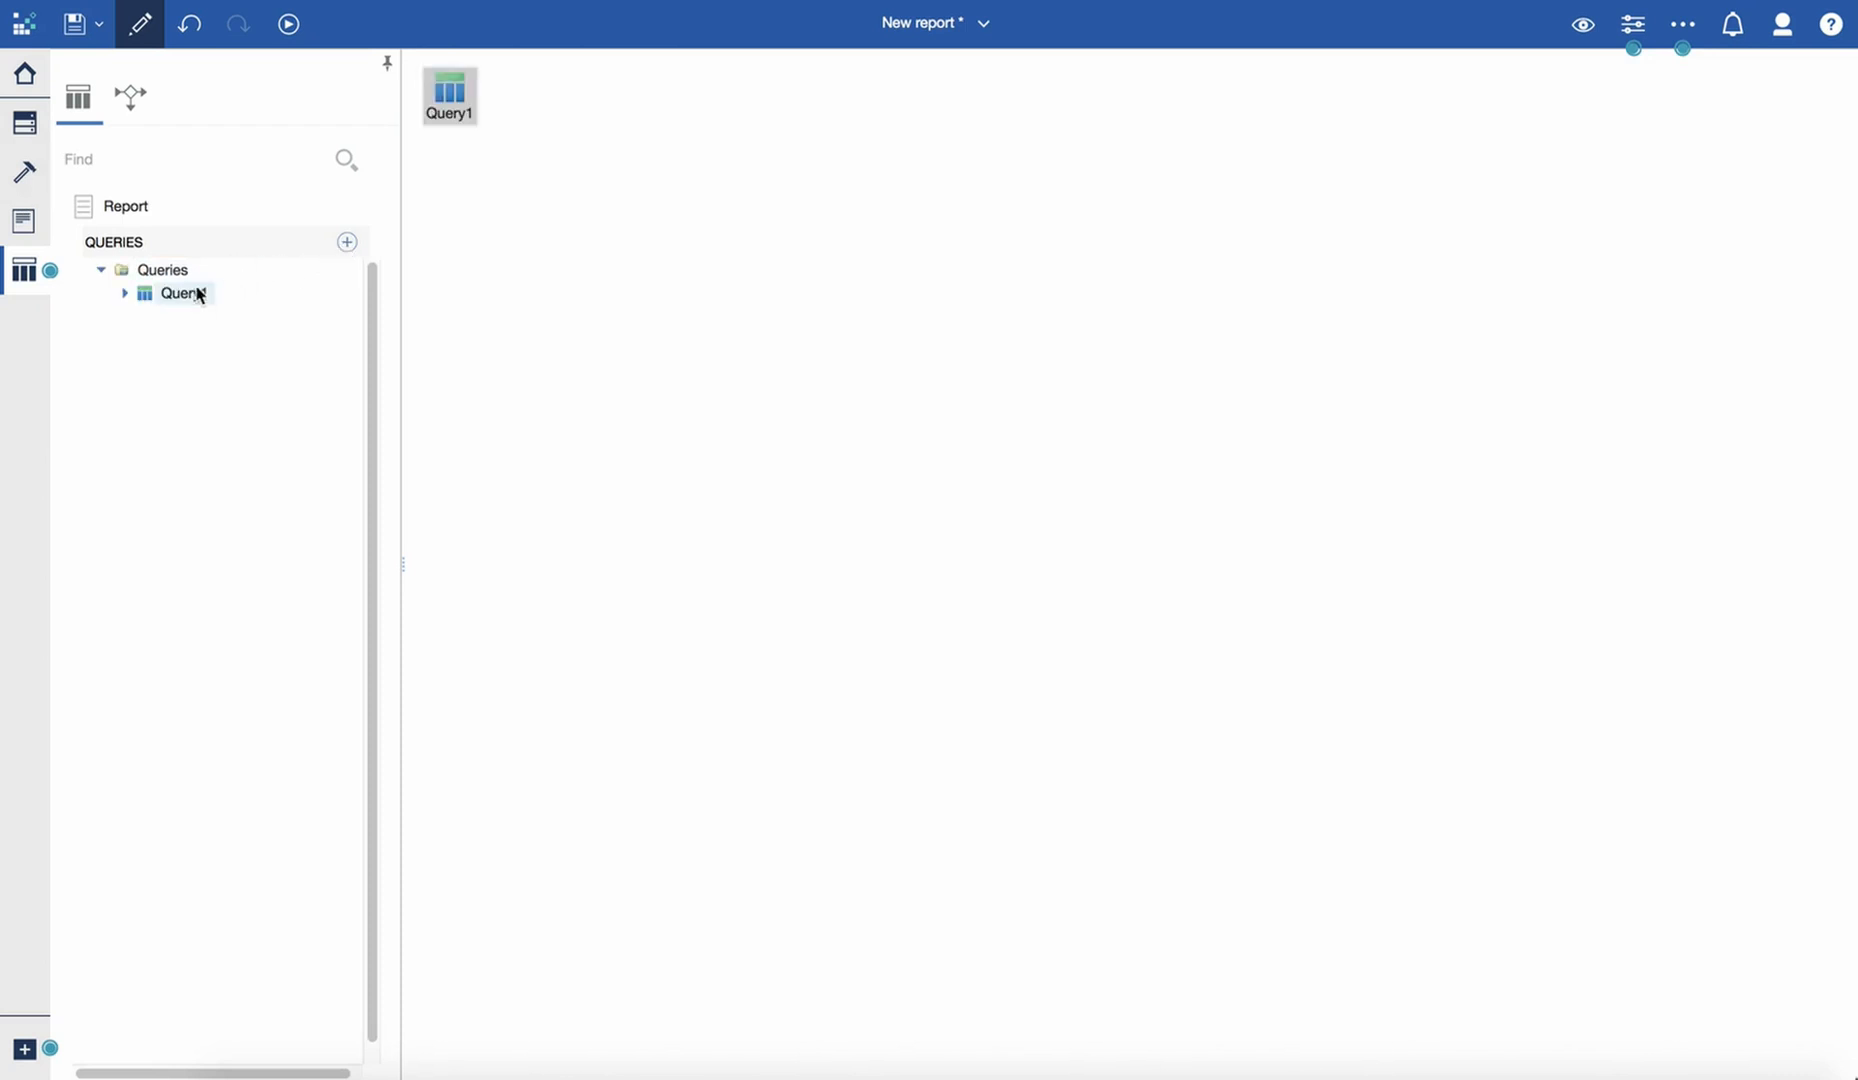
pyautogui.click(1630, 33)
pyautogui.click(1733, 265)
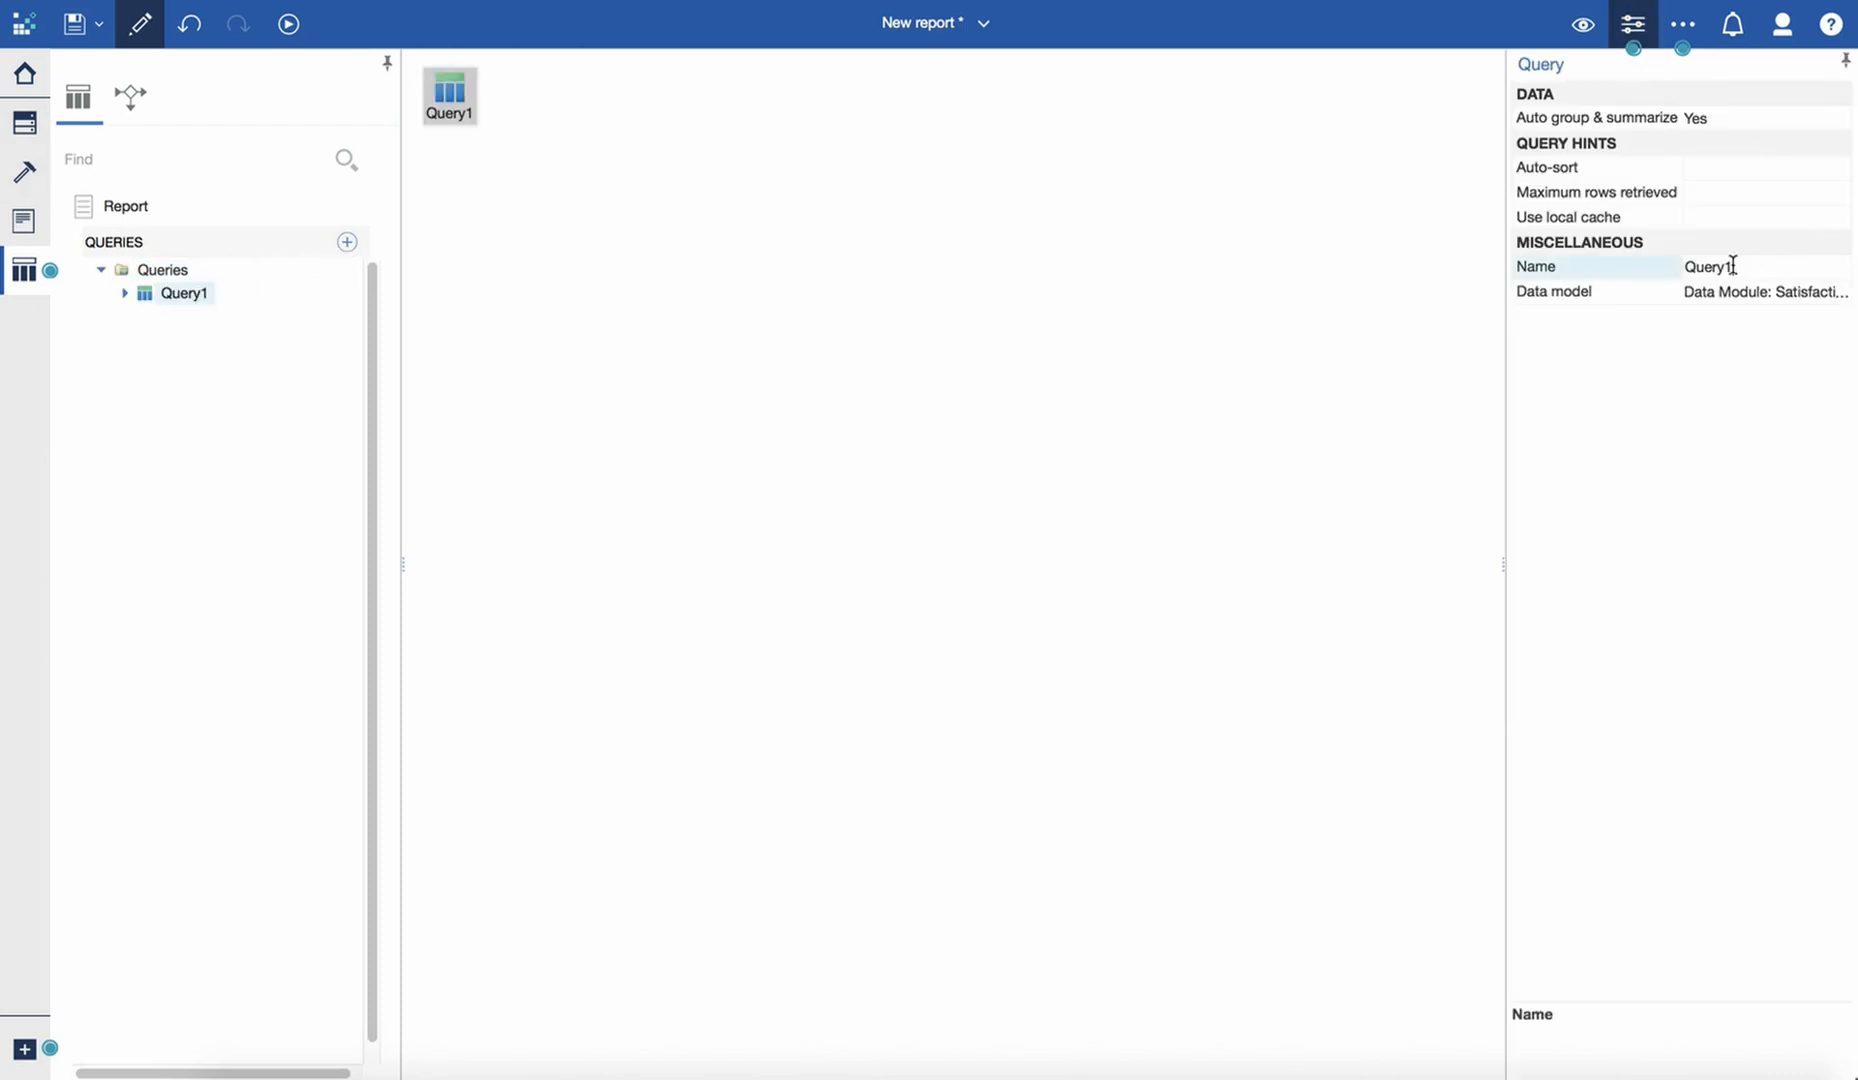
pyautogui.write('Repeater')
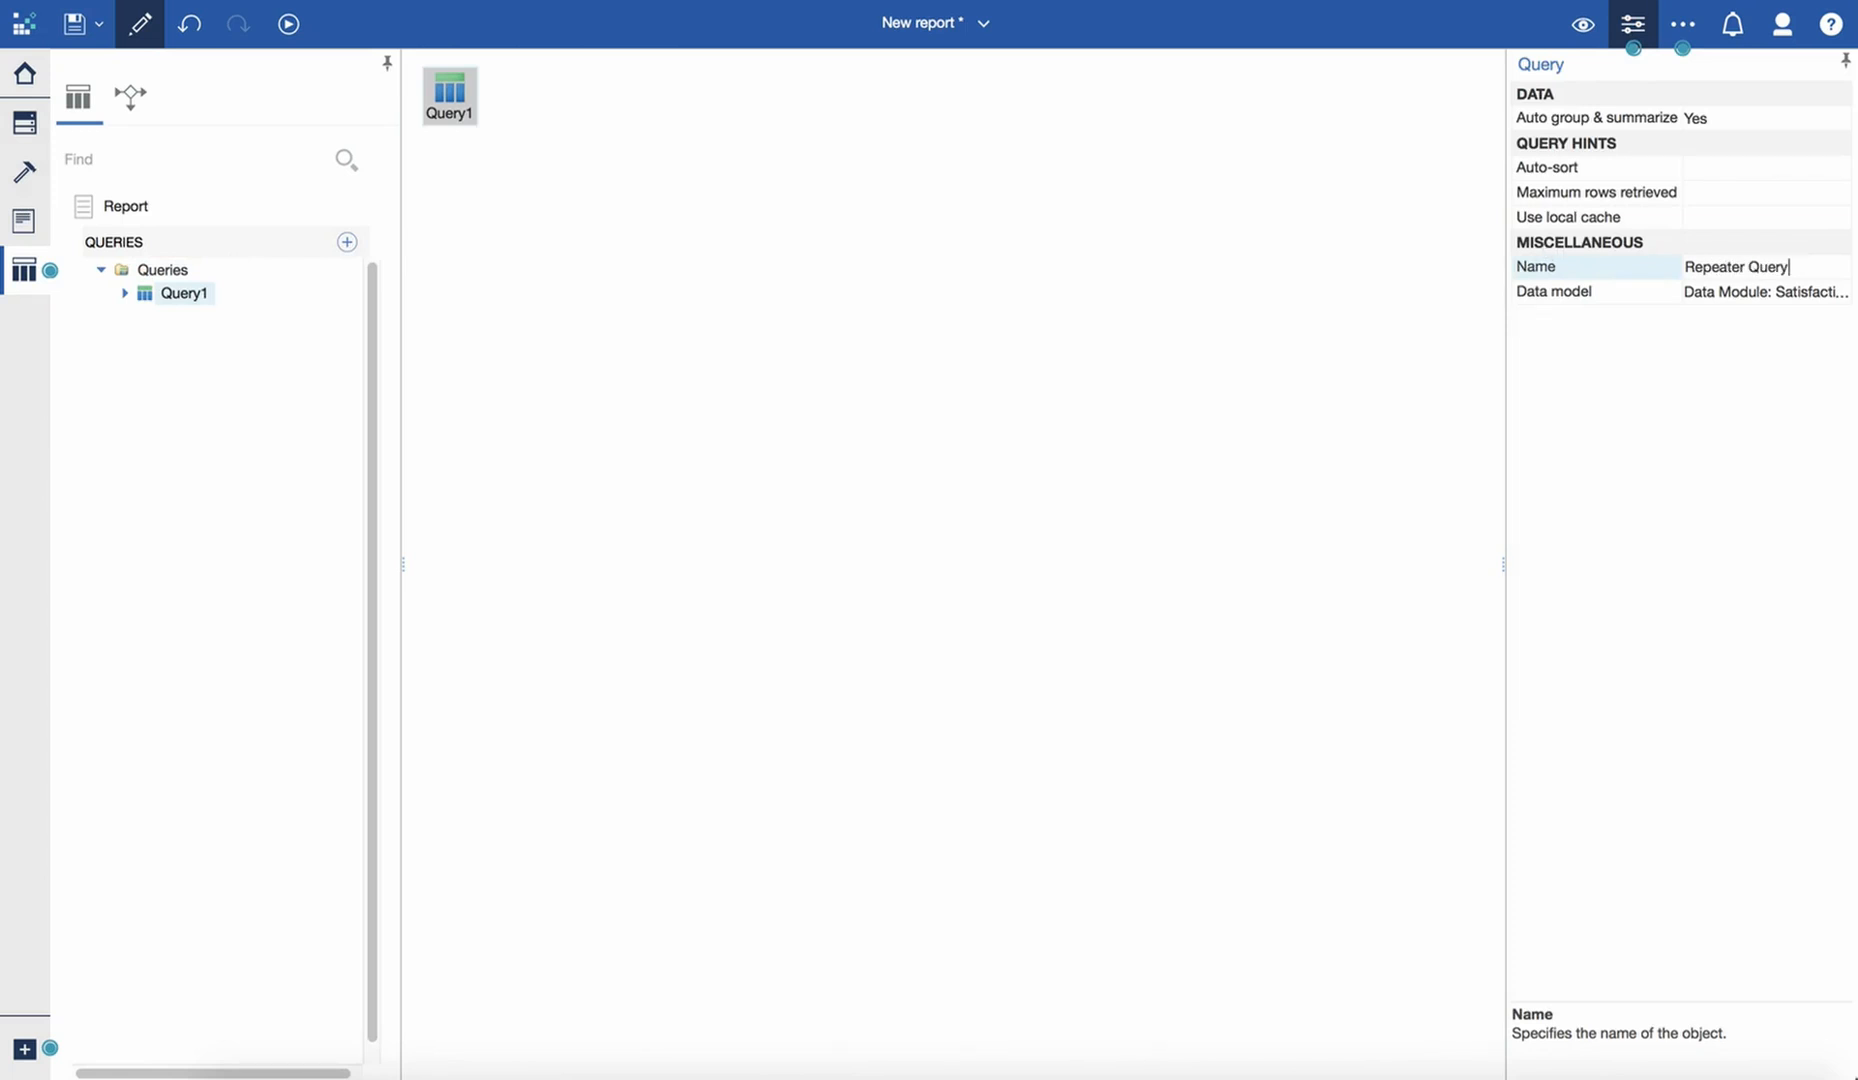
pyautogui.press('Return')
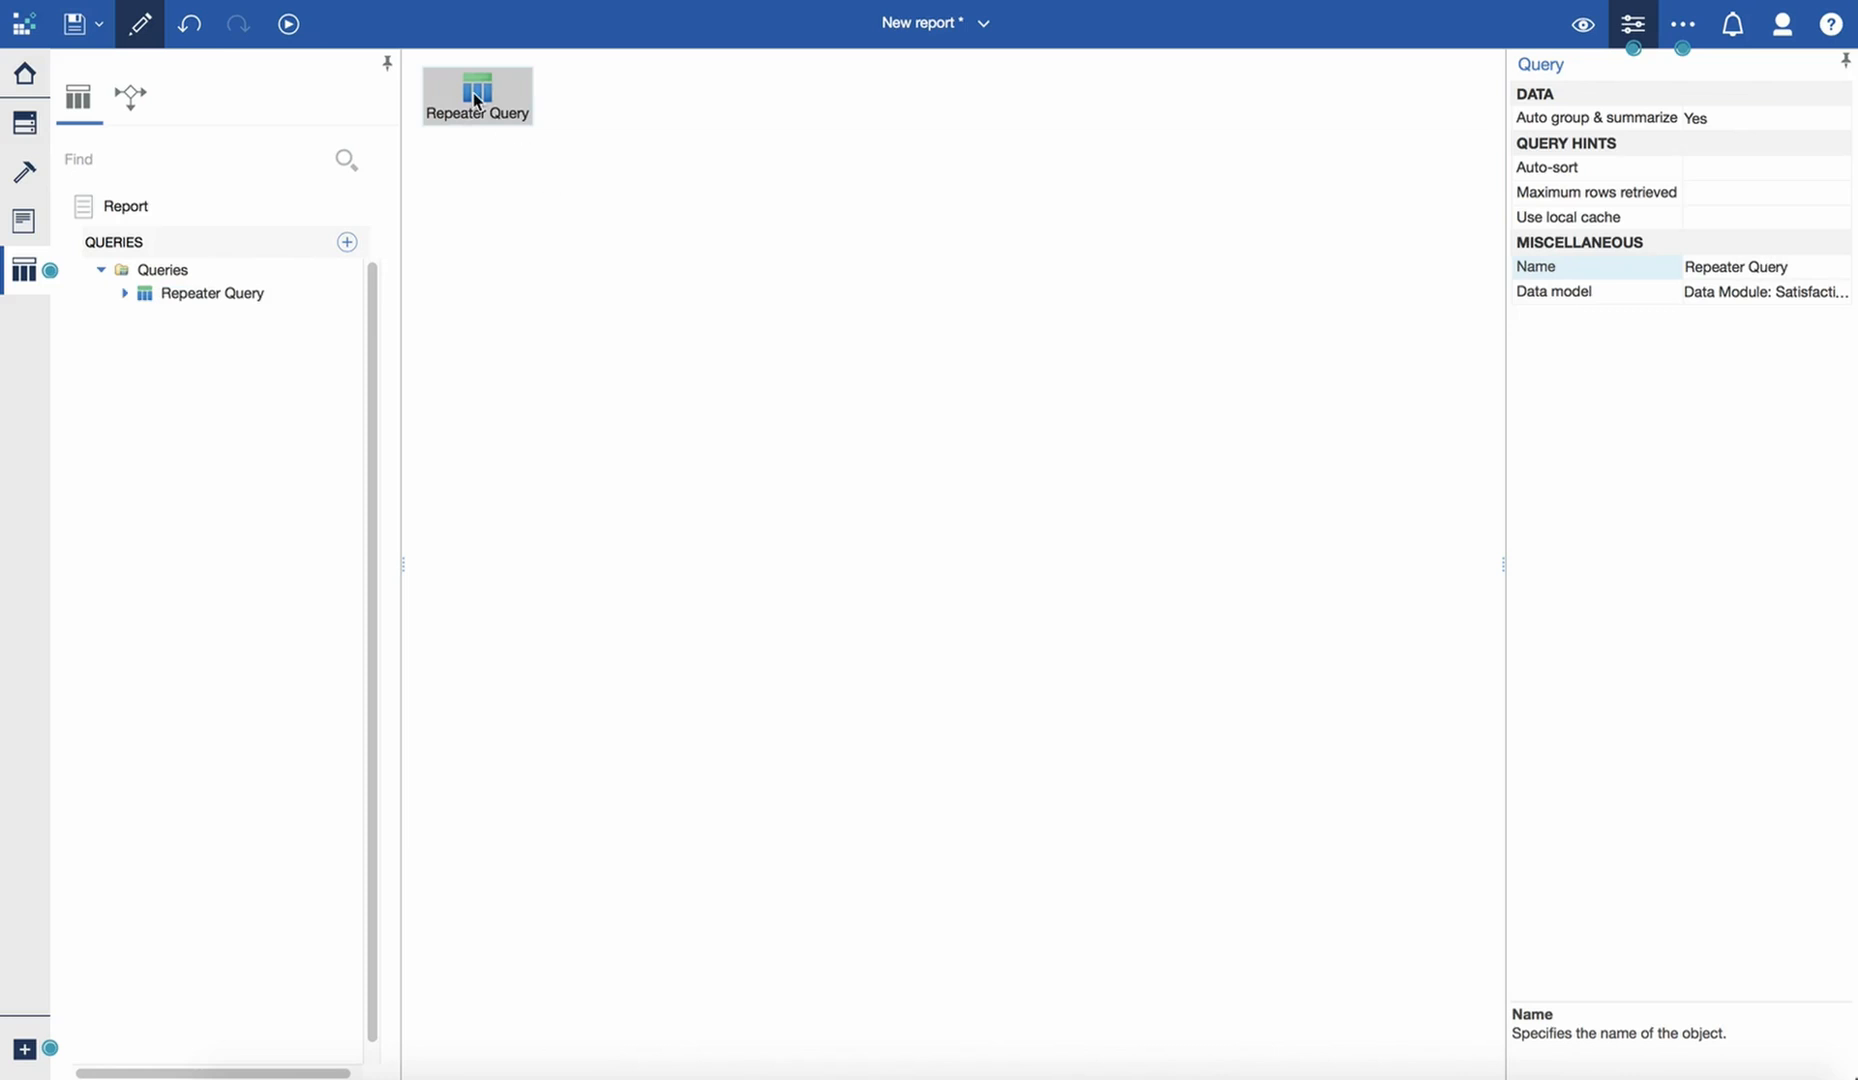
# - Add all items of the Satisfaction Survey Xlsx table to the Repeater Query's data items
pyautogui.doubleClick(477, 101)
pyautogui.click(24, 122)
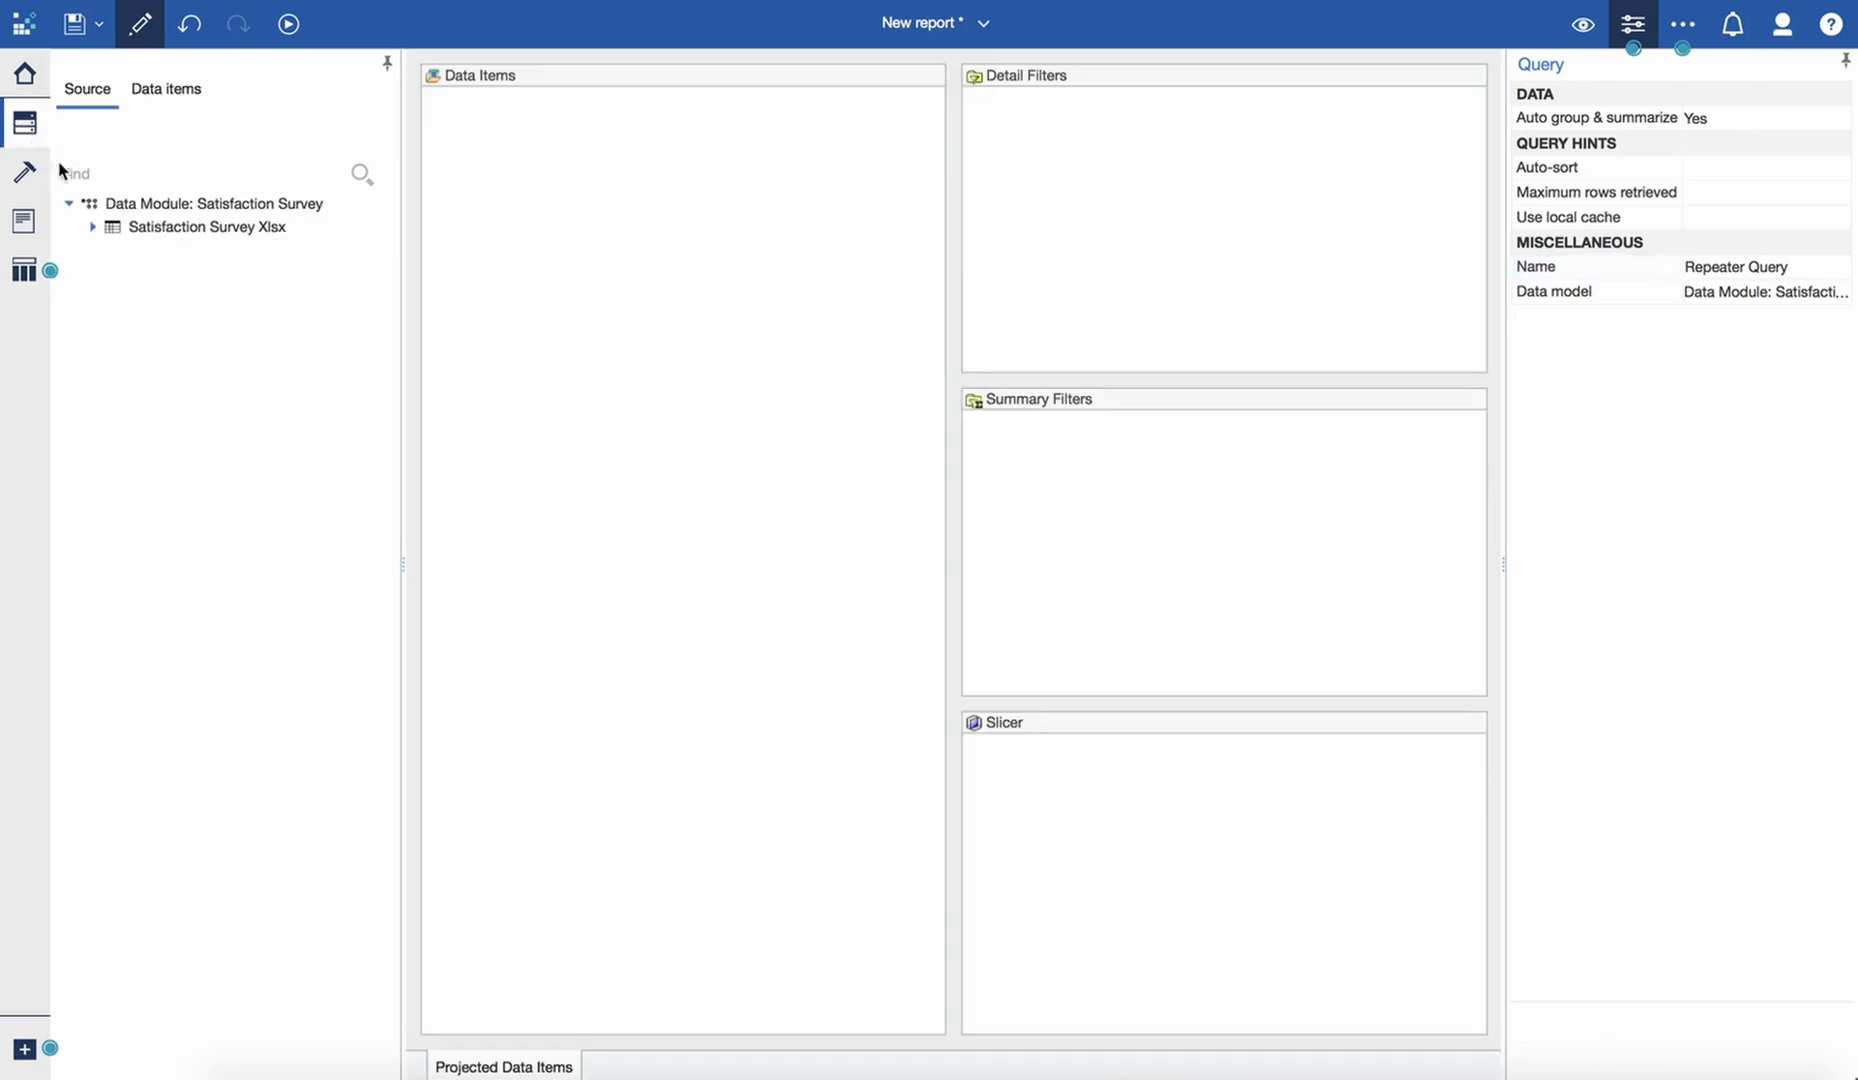
pyautogui.click(92, 228)
pyautogui.moveTo(155, 227); pyautogui.dragTo(539, 249)
# - Open the report's first page and rename it Repeater Page
pyautogui.click(24, 220)
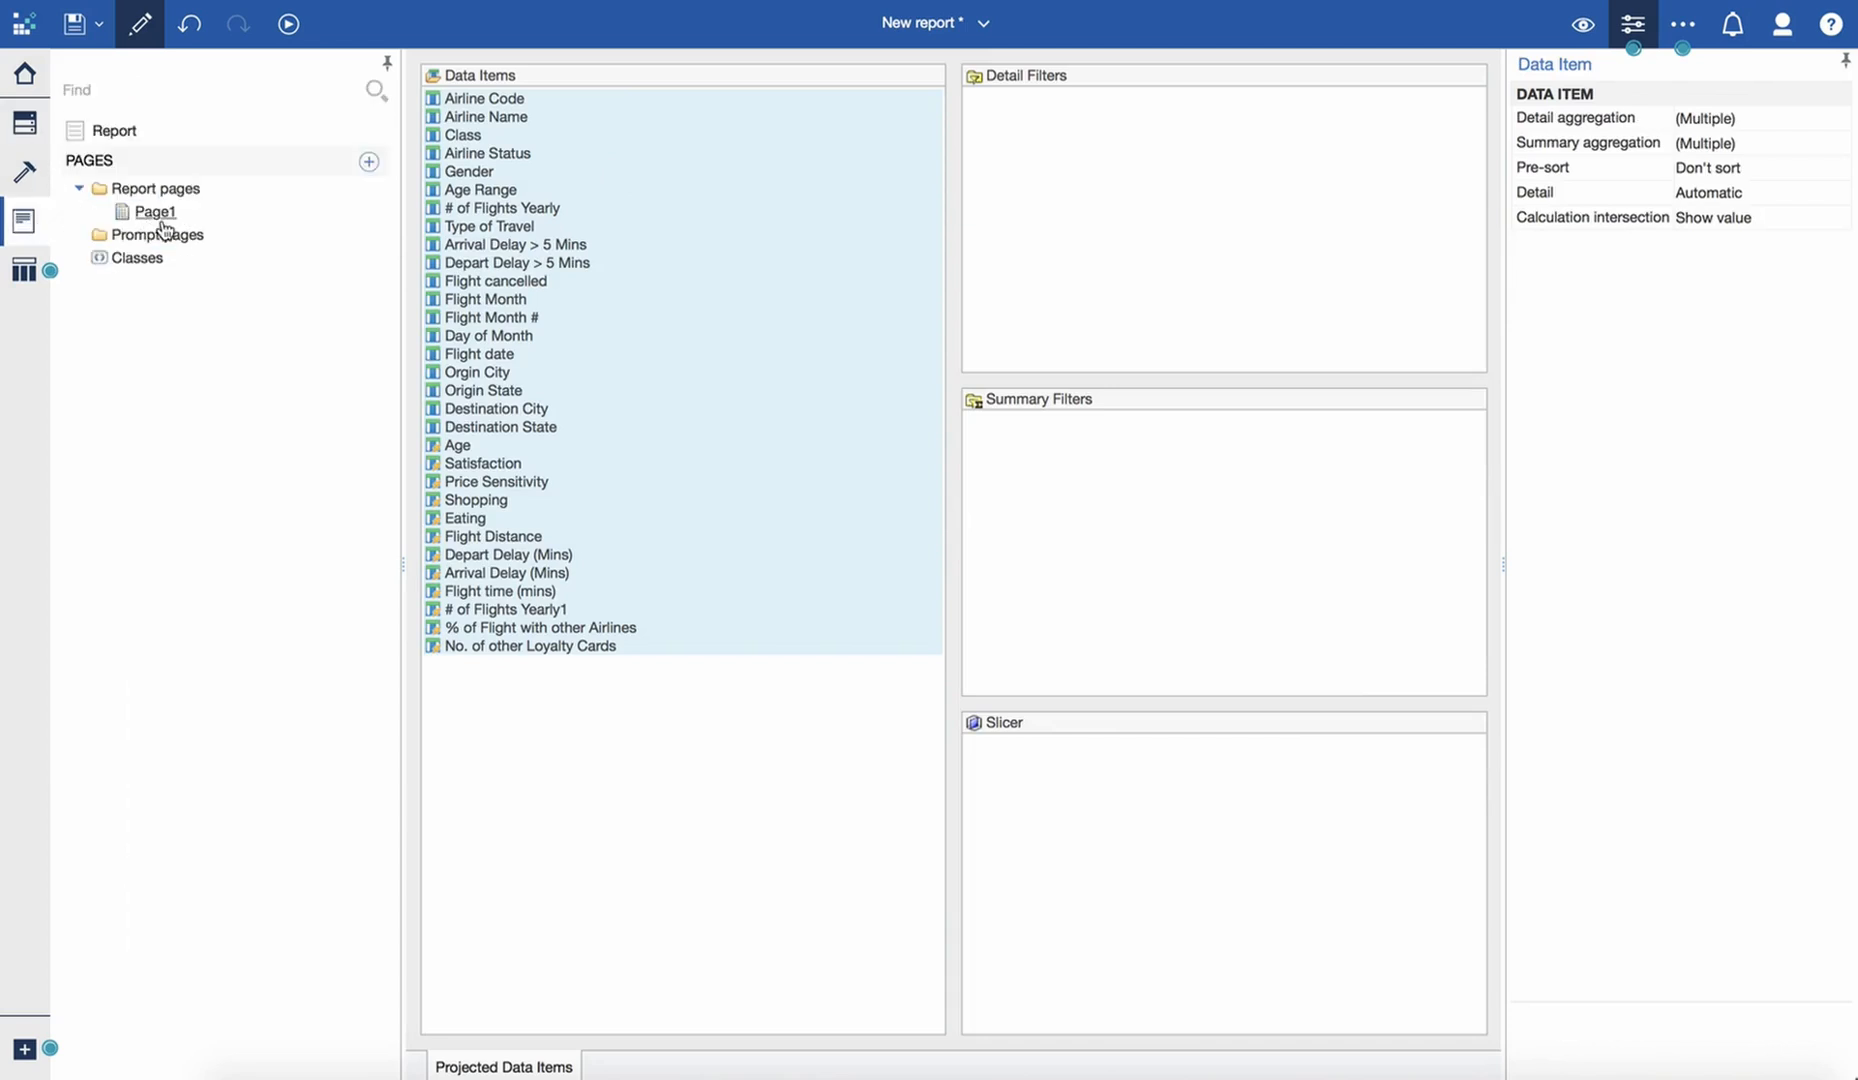
pyautogui.click(160, 217)
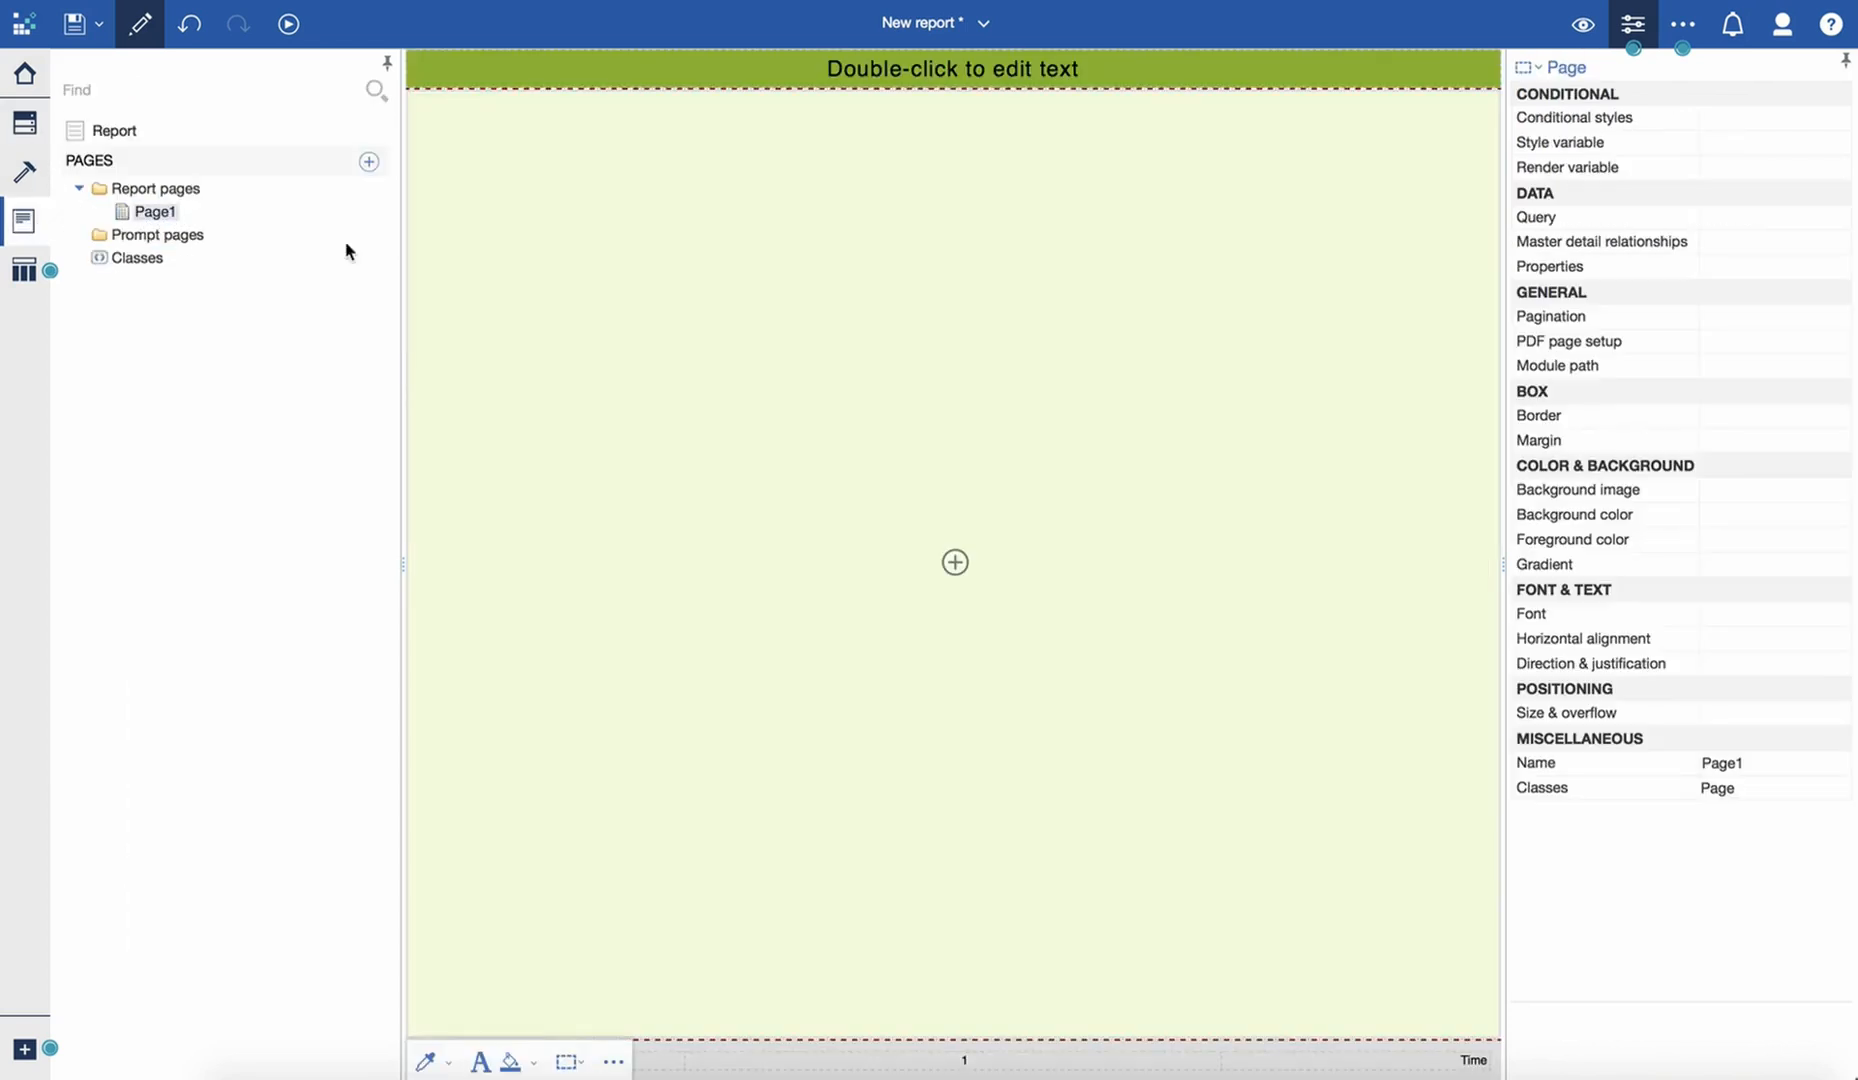
pyautogui.click(1773, 768)
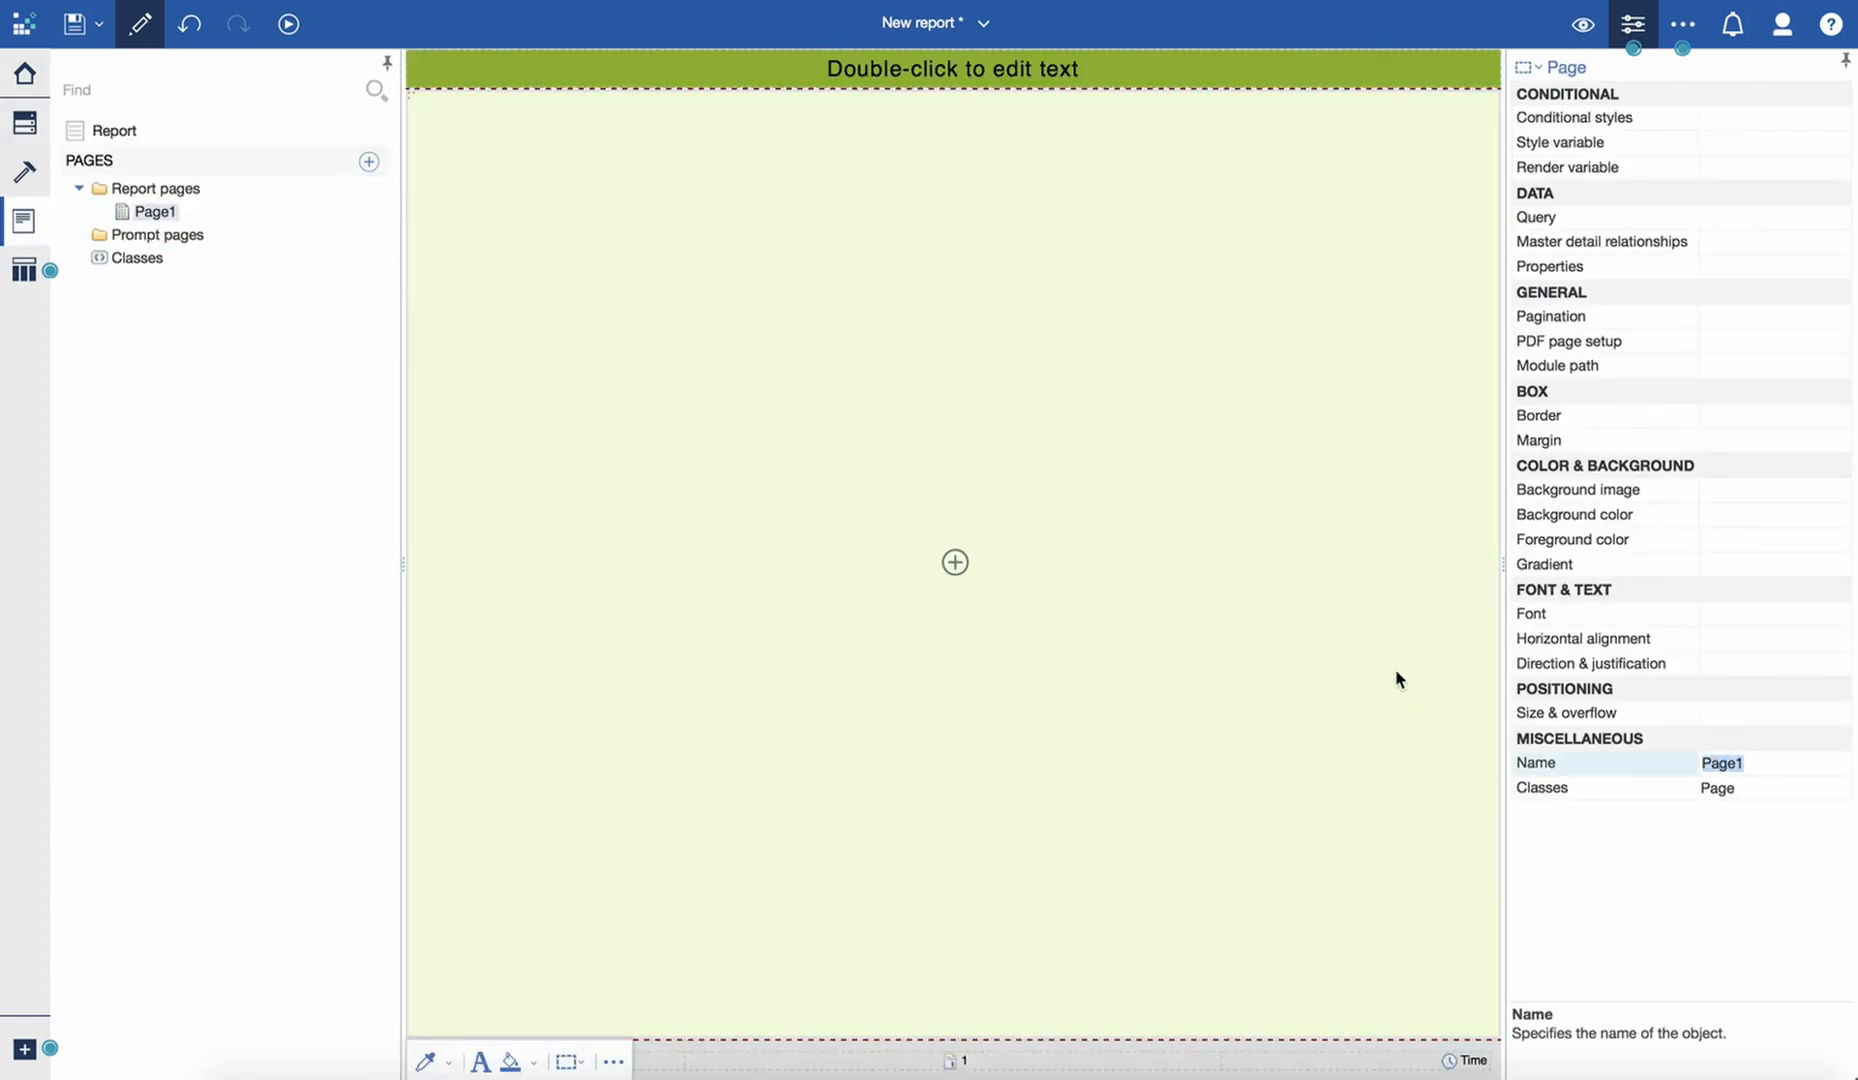
pyautogui.write('Repeater')
pyautogui.press('Return')
pyautogui.click(733, 285)
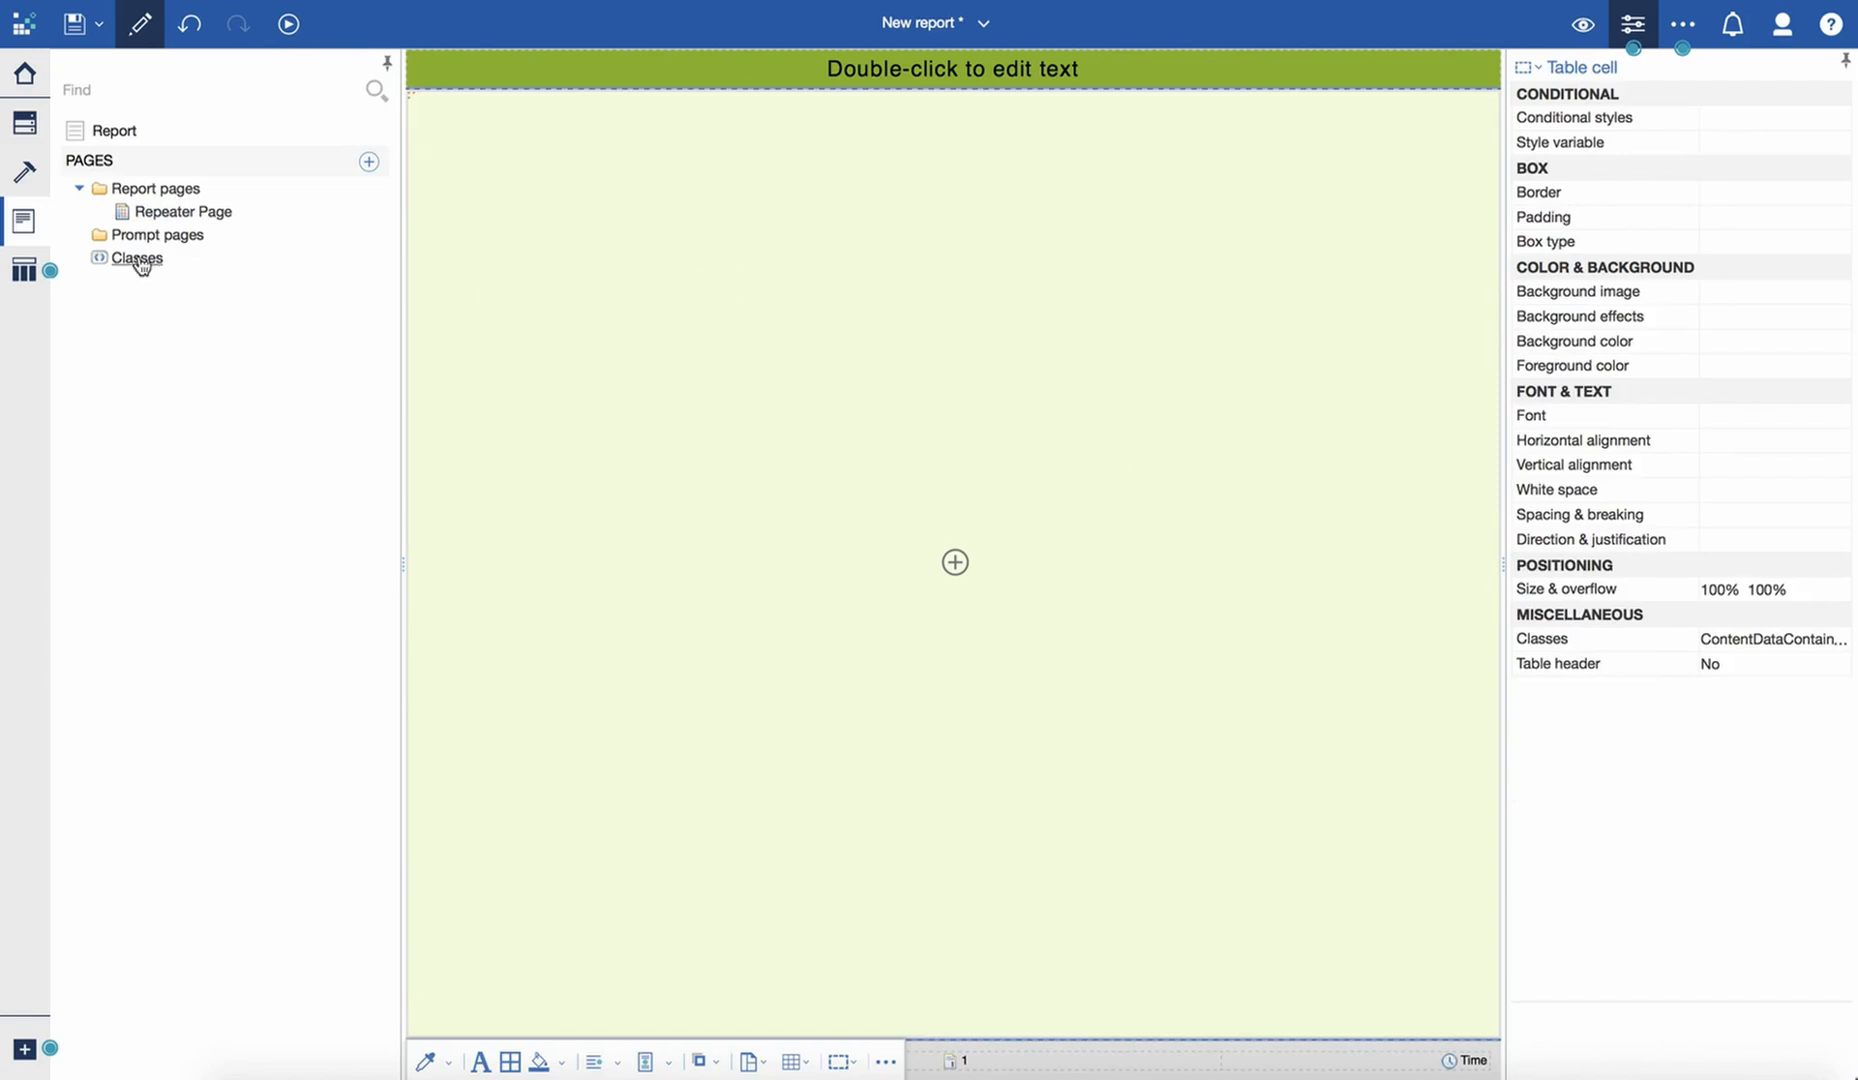
# - Insert a repeater table into the page body, keeping the name Repeater table1 and linking it to Repeater Query
pyautogui.click(30, 284)
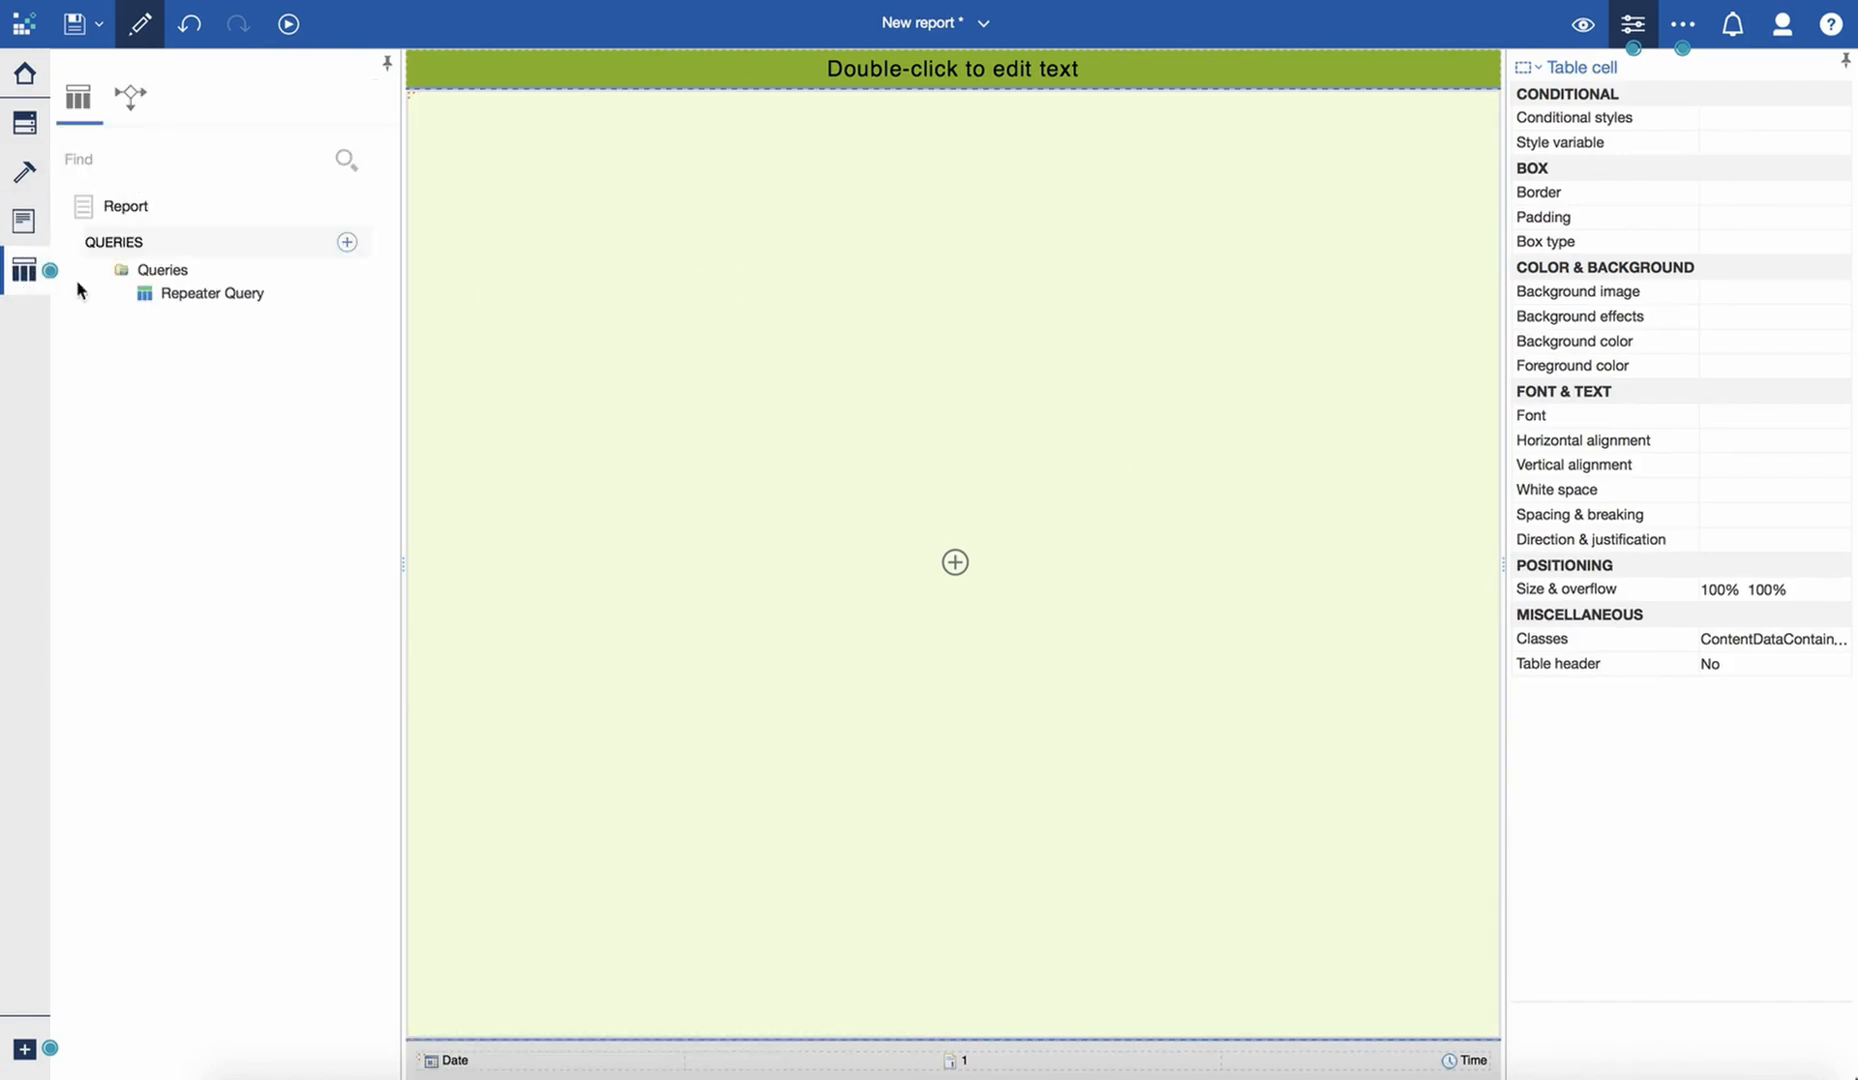
pyautogui.click(25, 172)
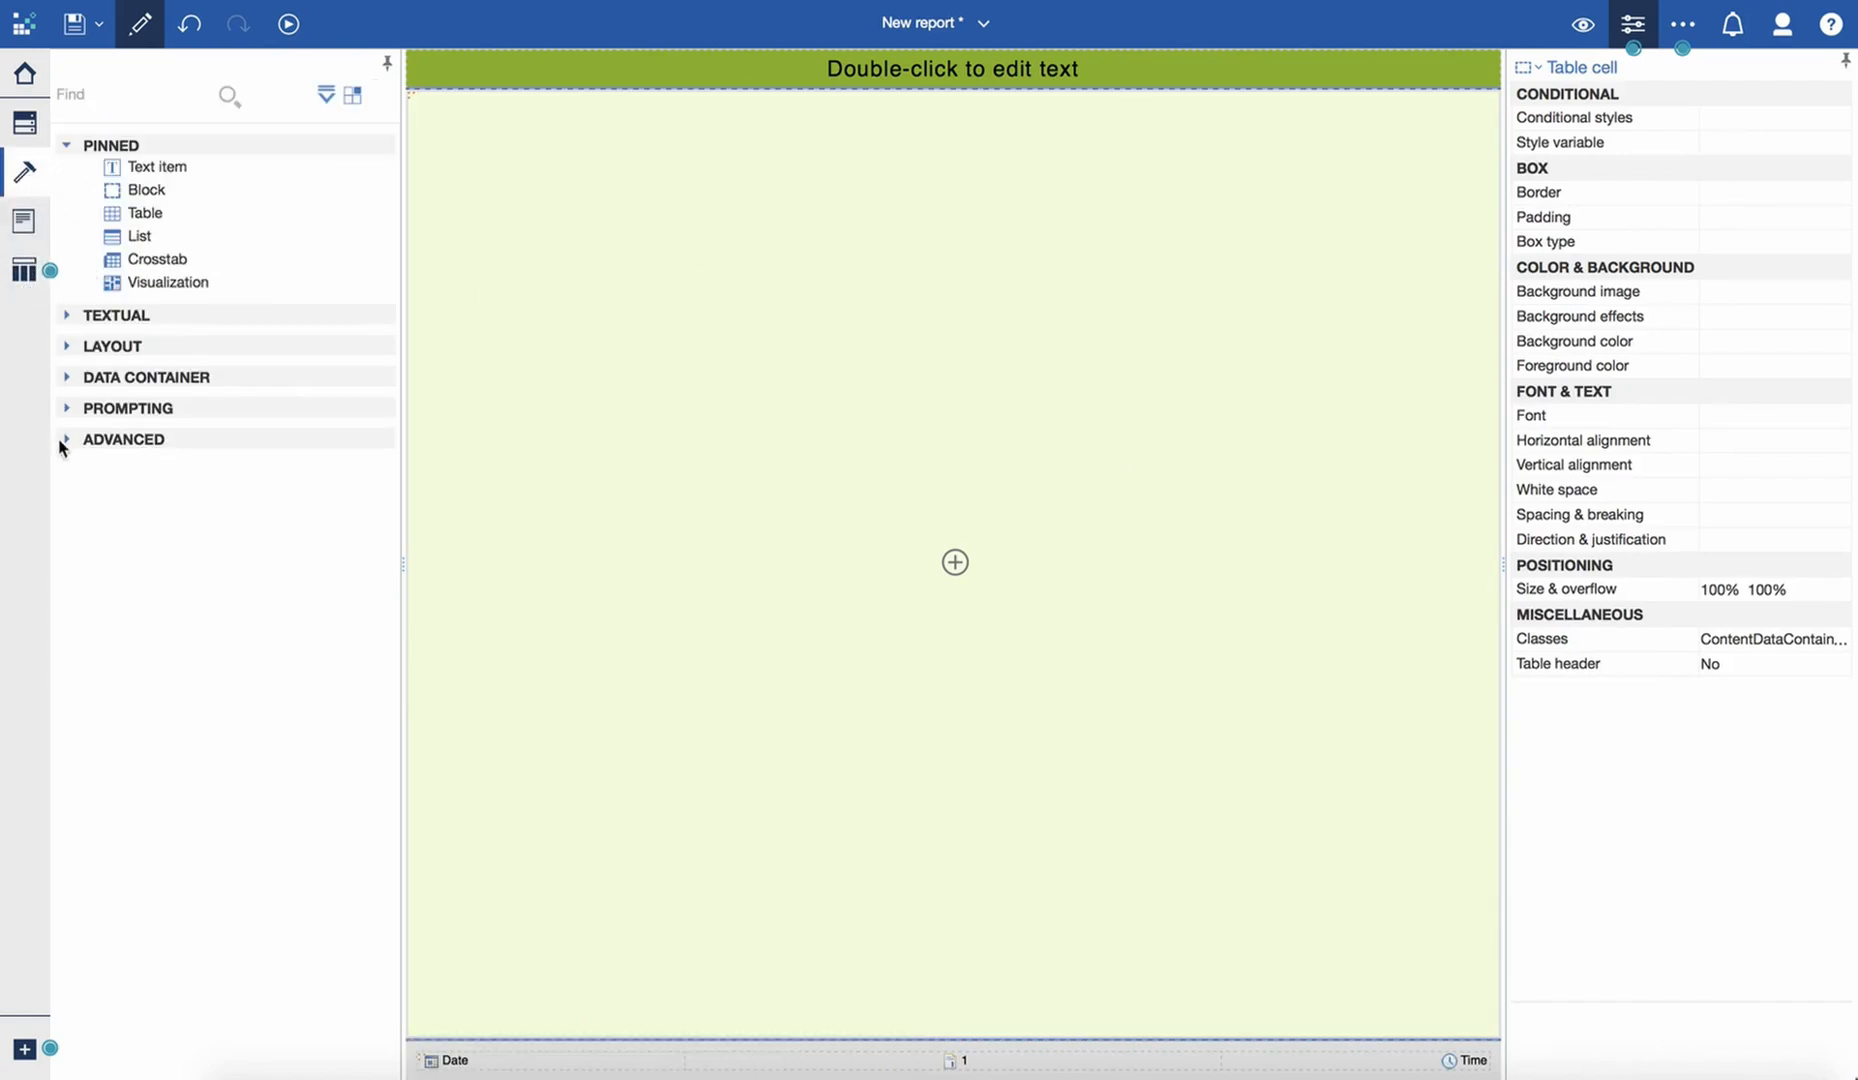
pyautogui.click(70, 410)
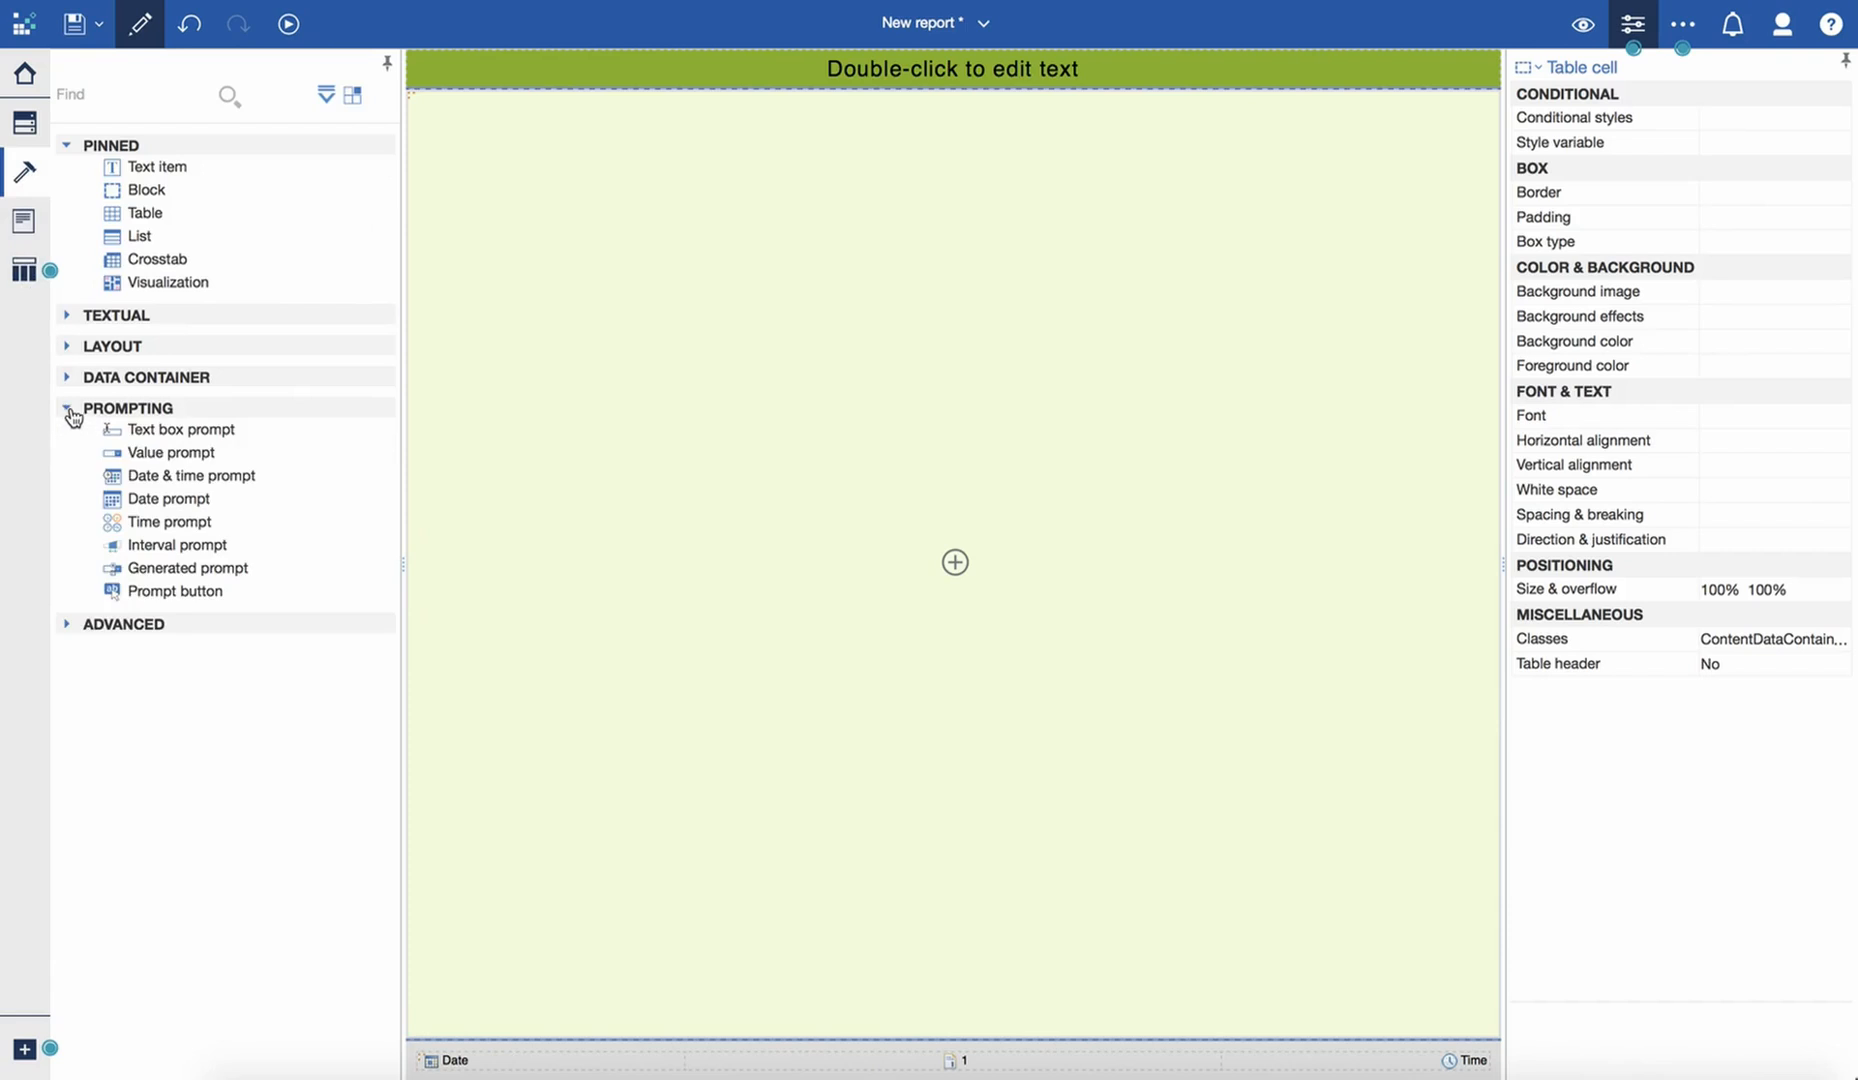
pyautogui.click(68, 380)
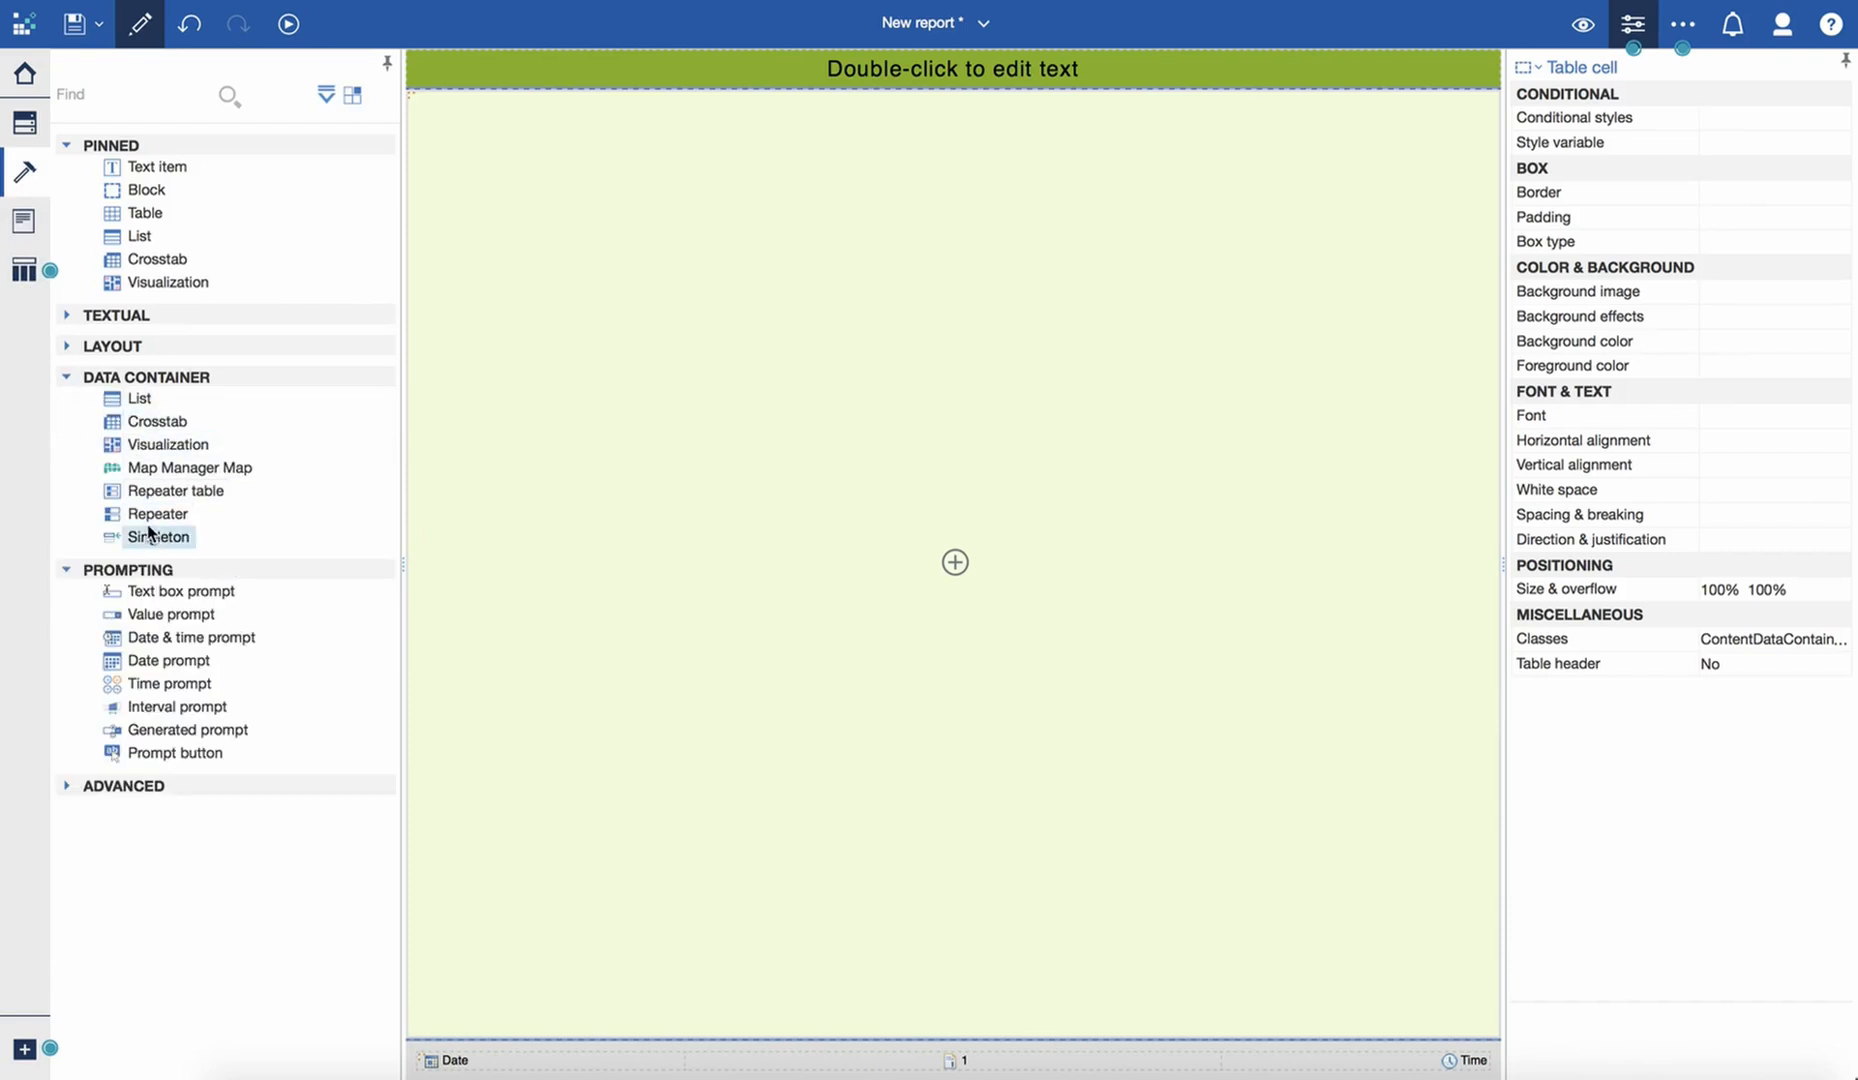
pyautogui.moveTo(160, 491); pyautogui.dragTo(755, 331)
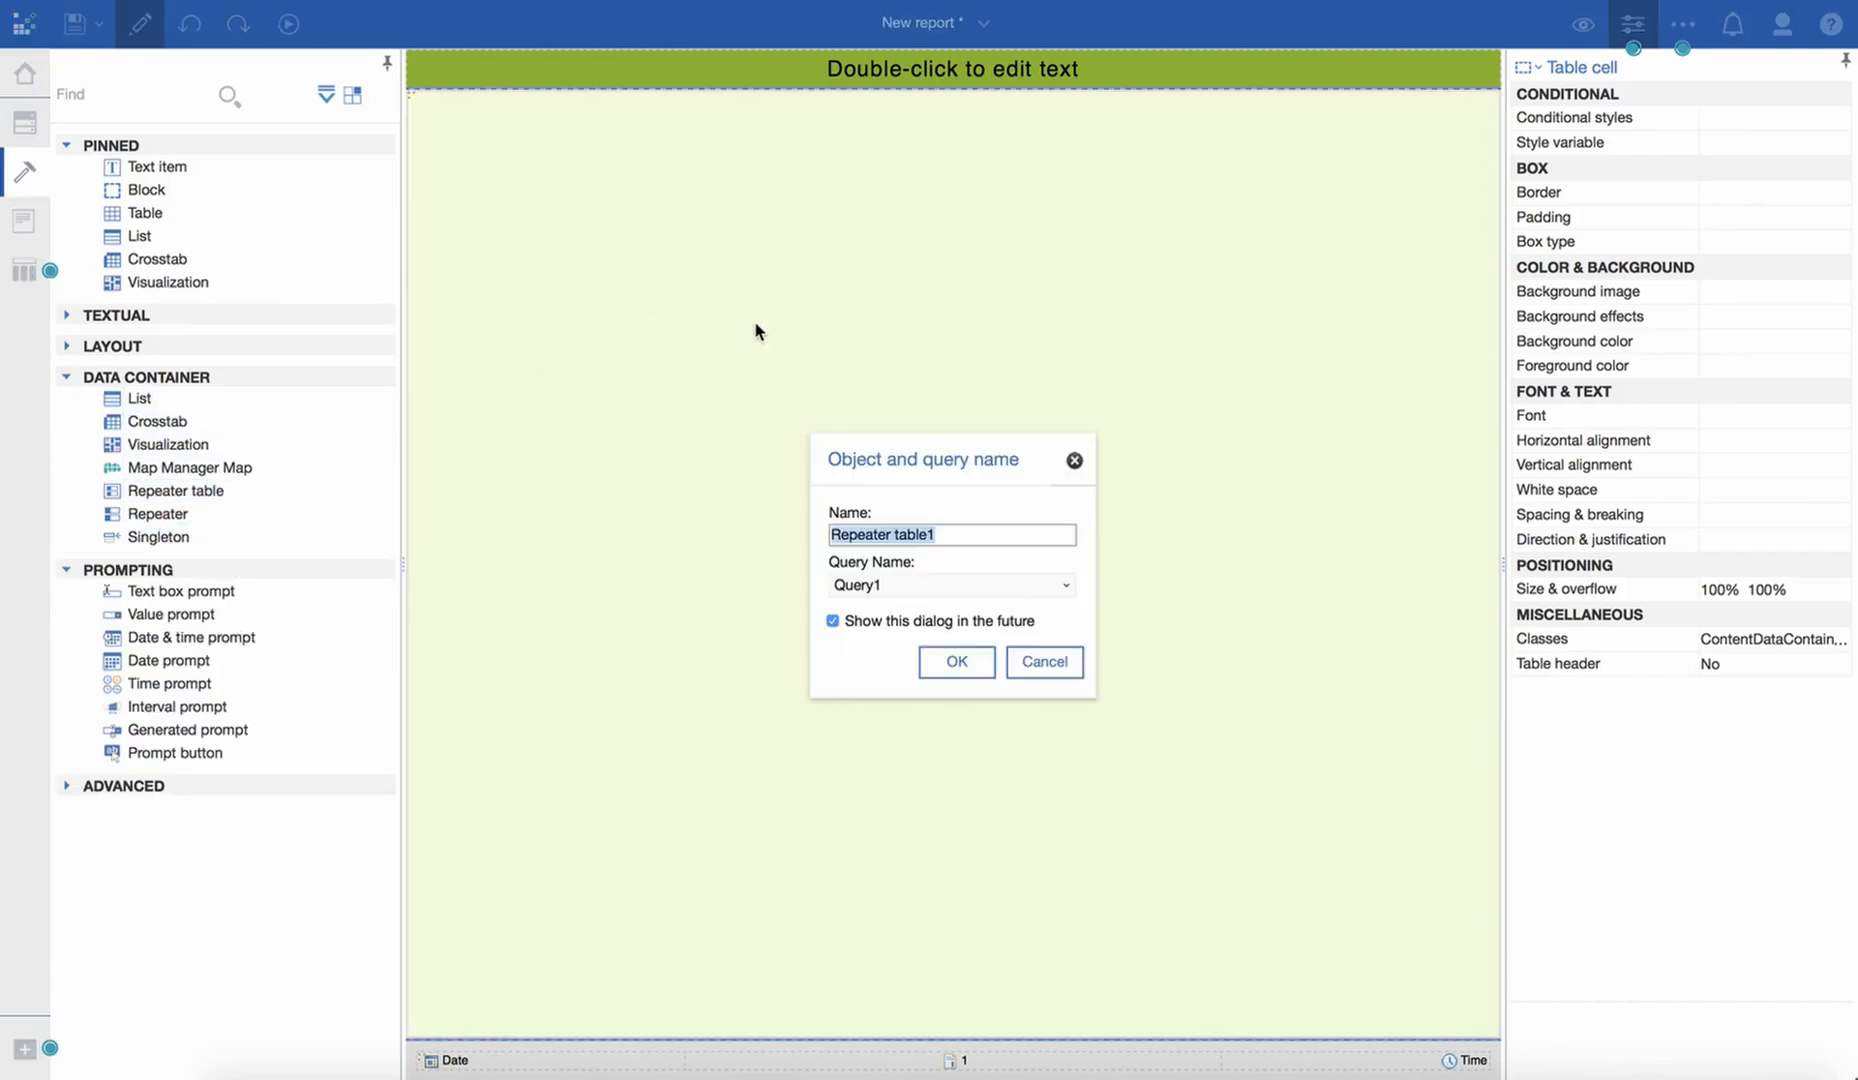
pyautogui.click(1066, 590)
pyautogui.click(930, 606)
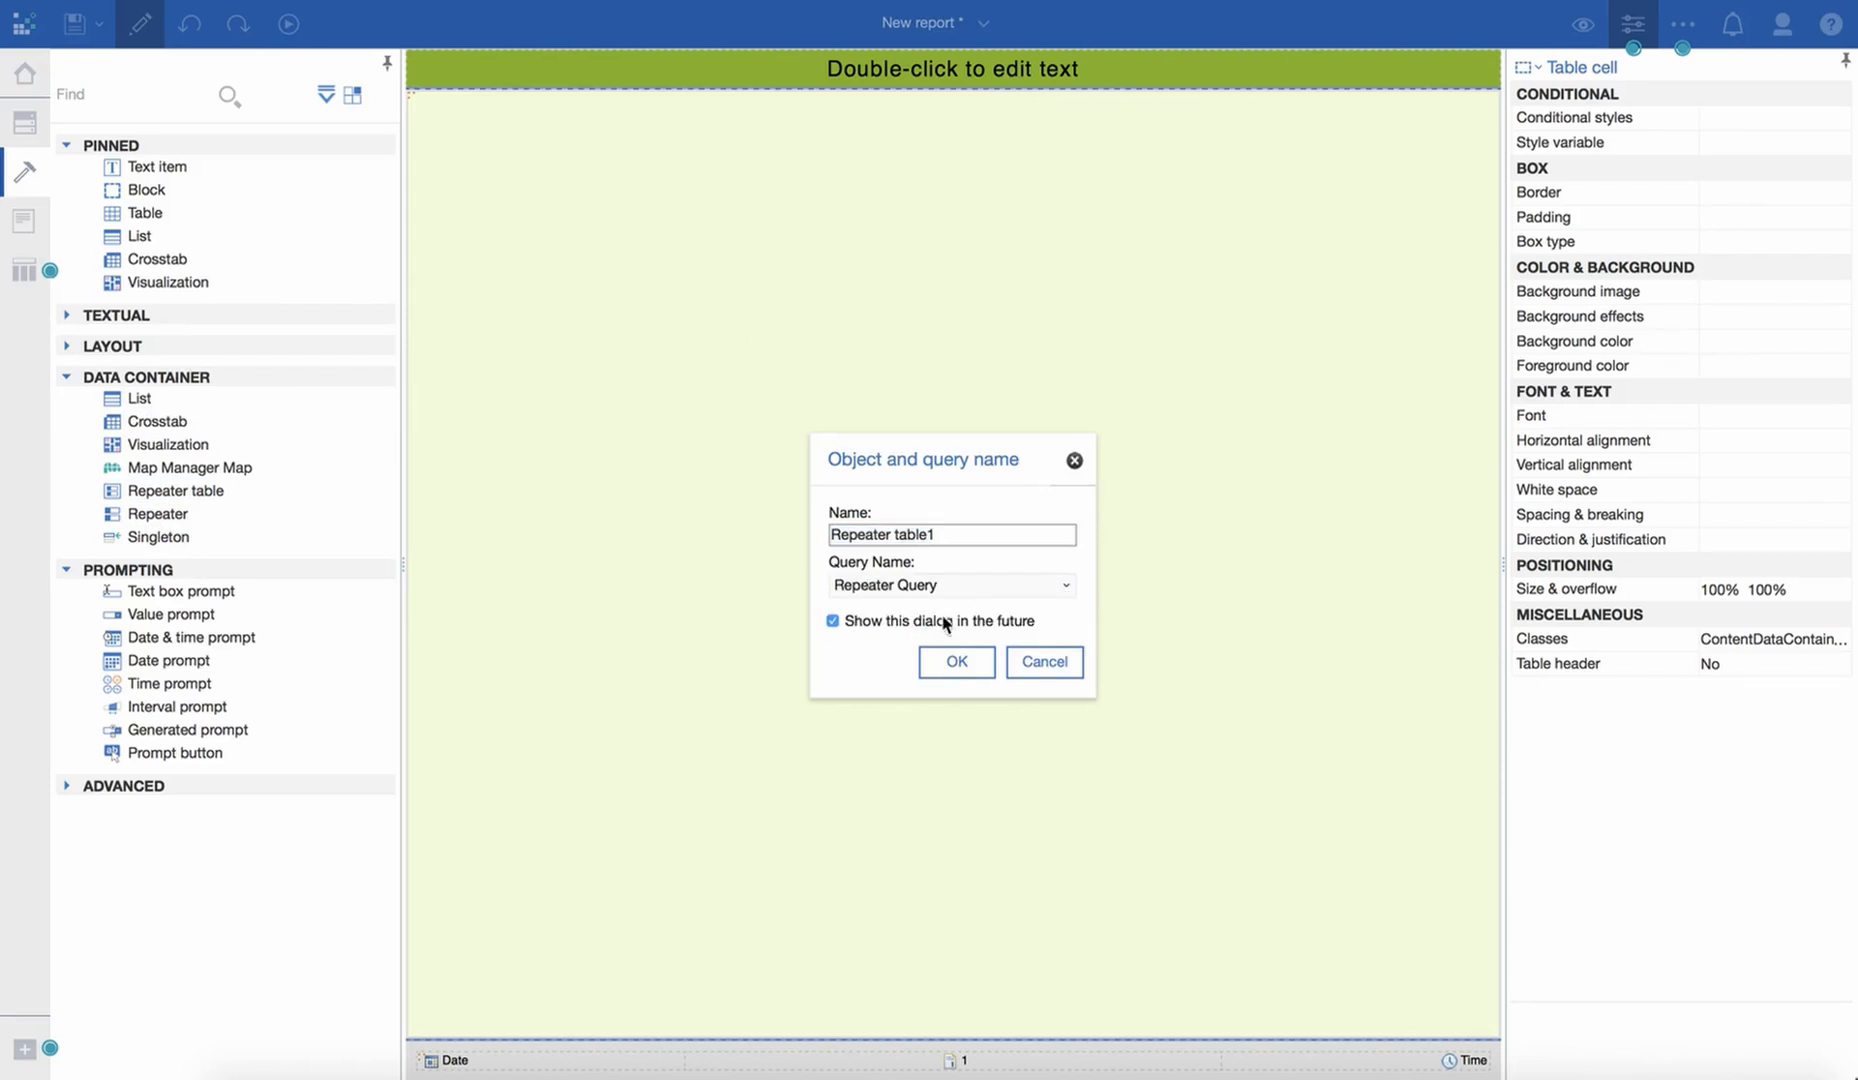
pyautogui.click(957, 661)
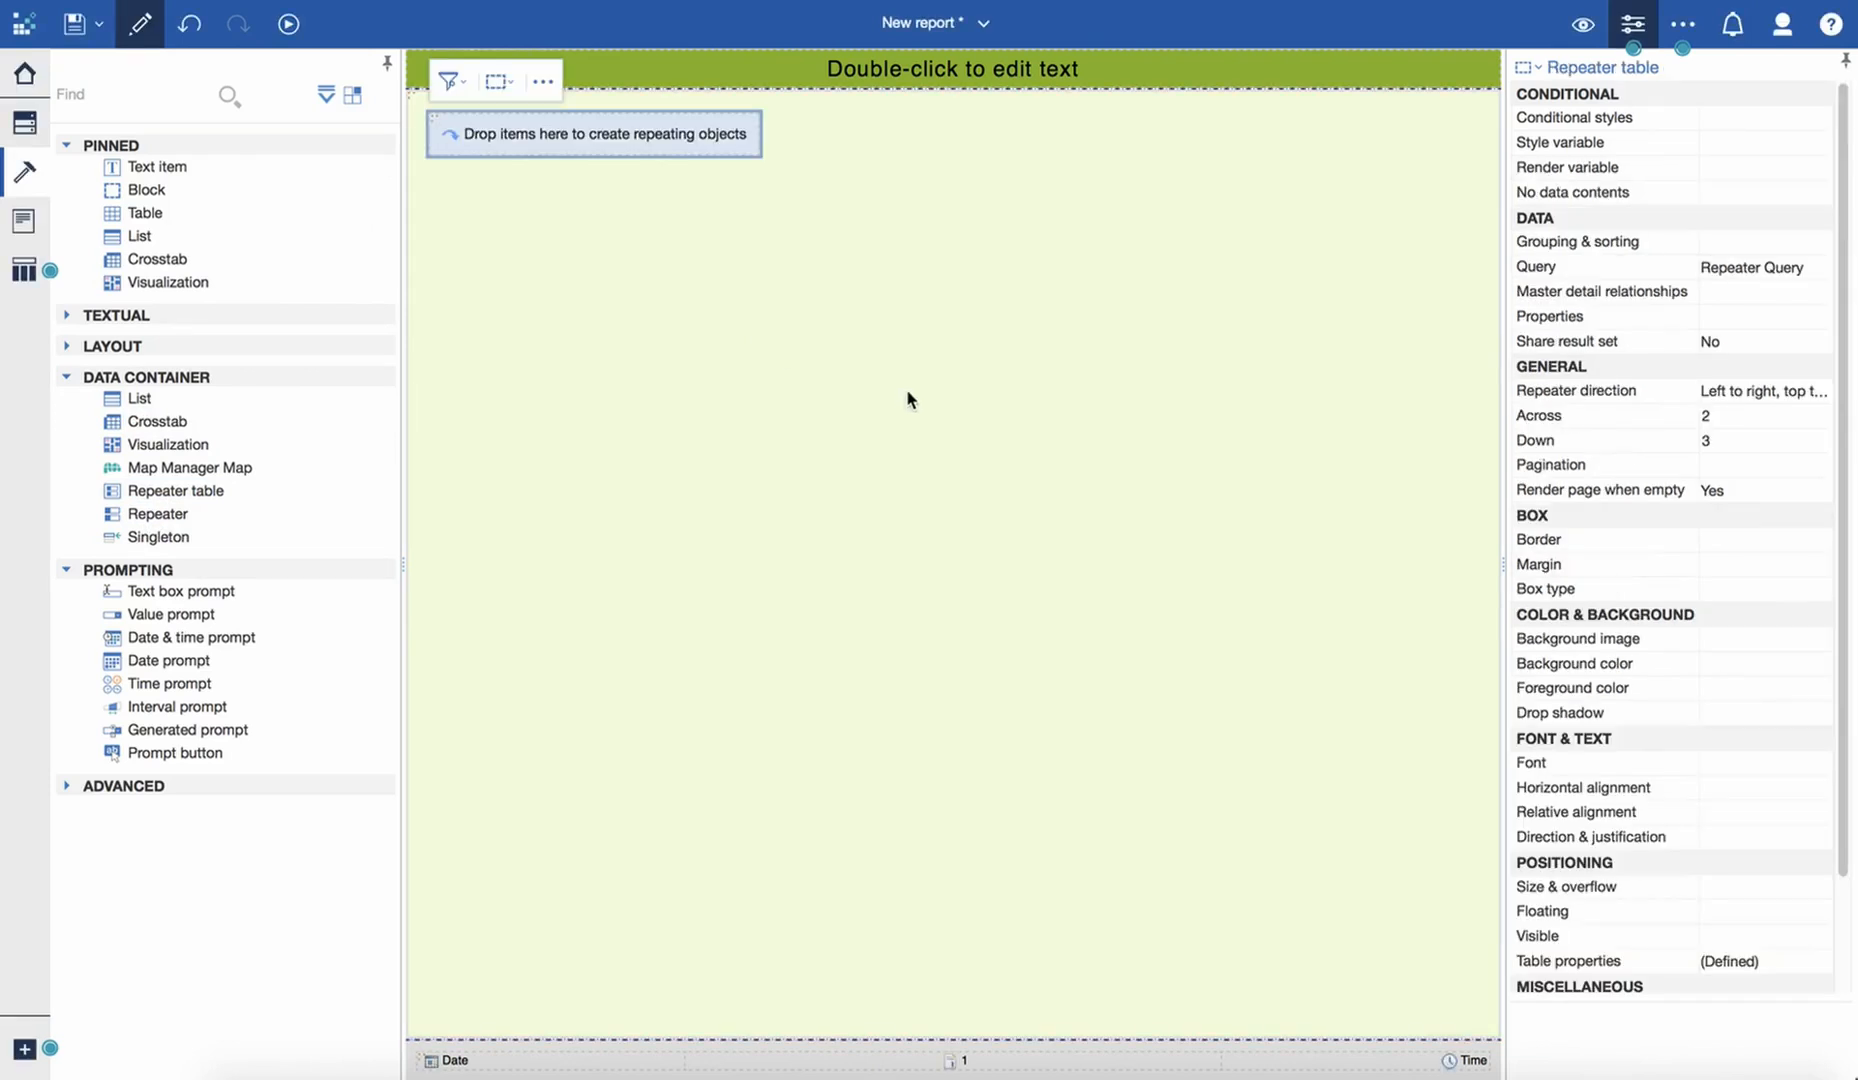
# - Center the contents of the page body's table cell horizontally
pyautogui.click(652, 336)
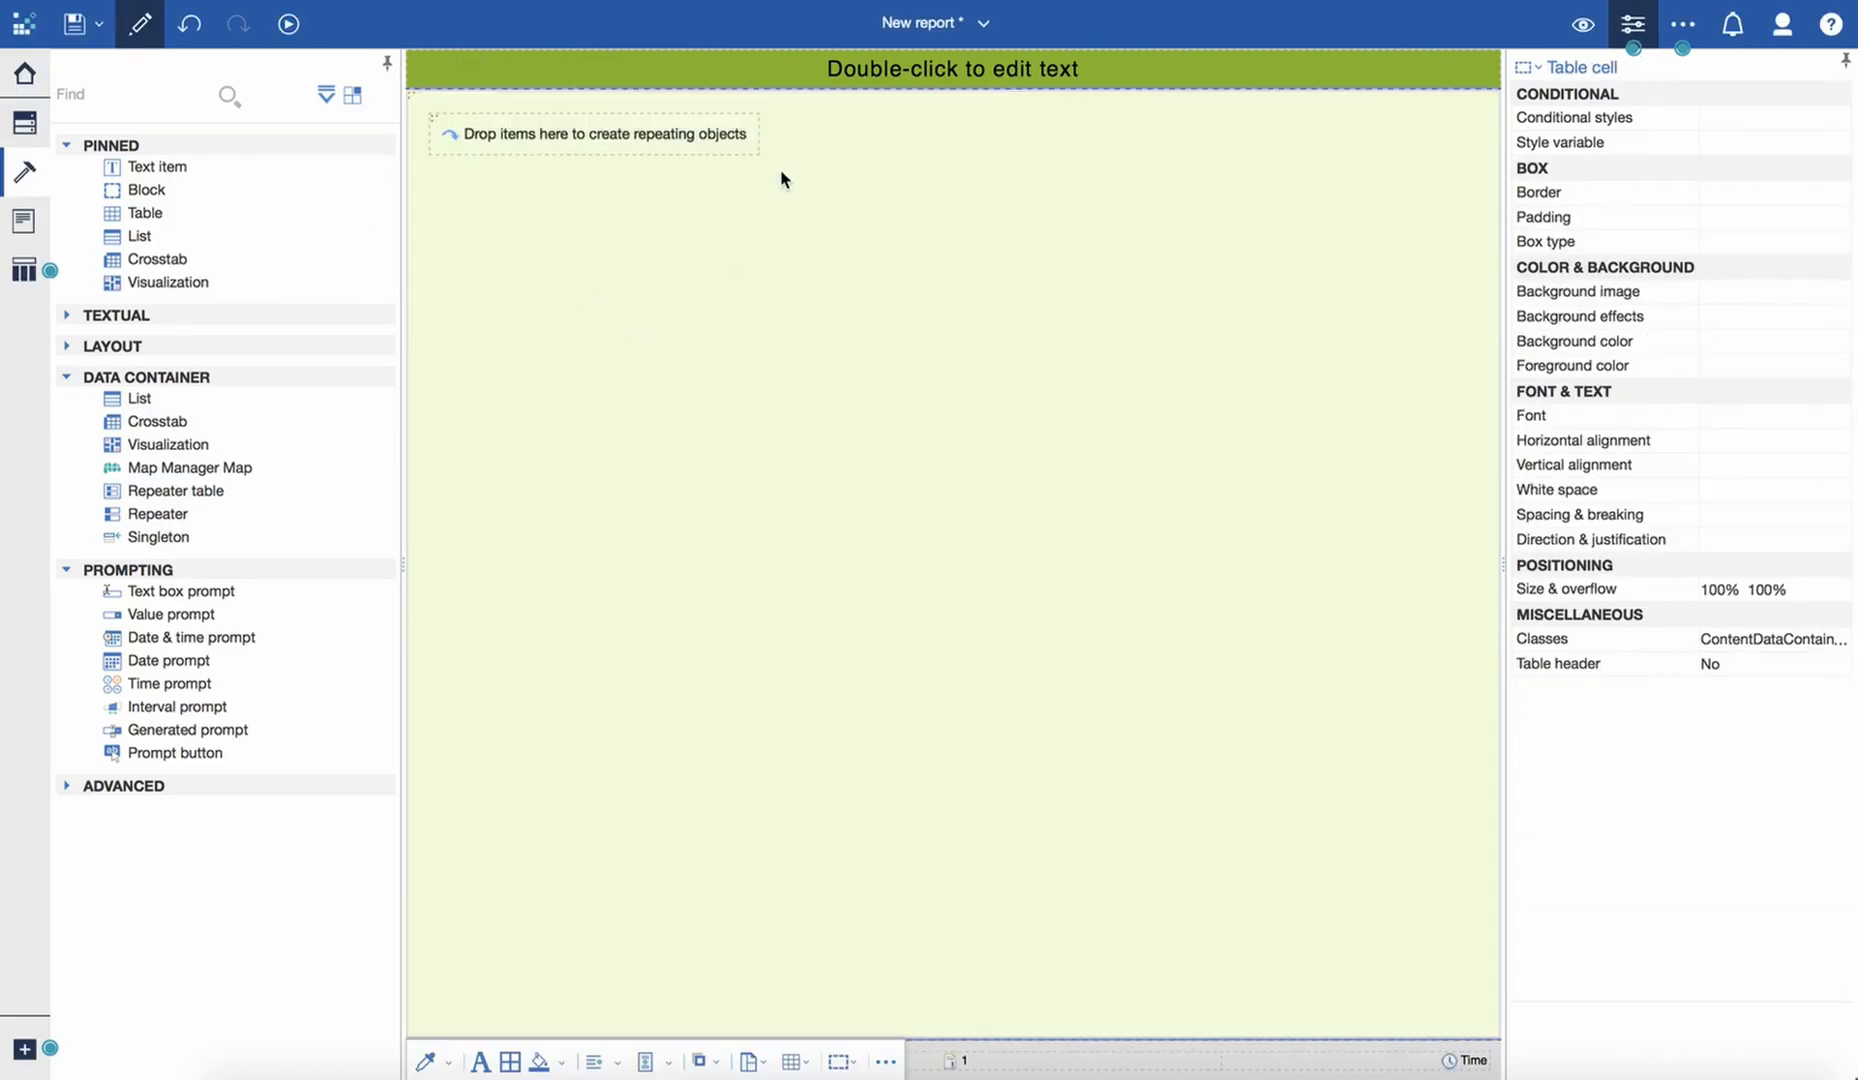
pyautogui.click(618, 1073)
pyautogui.click(634, 1003)
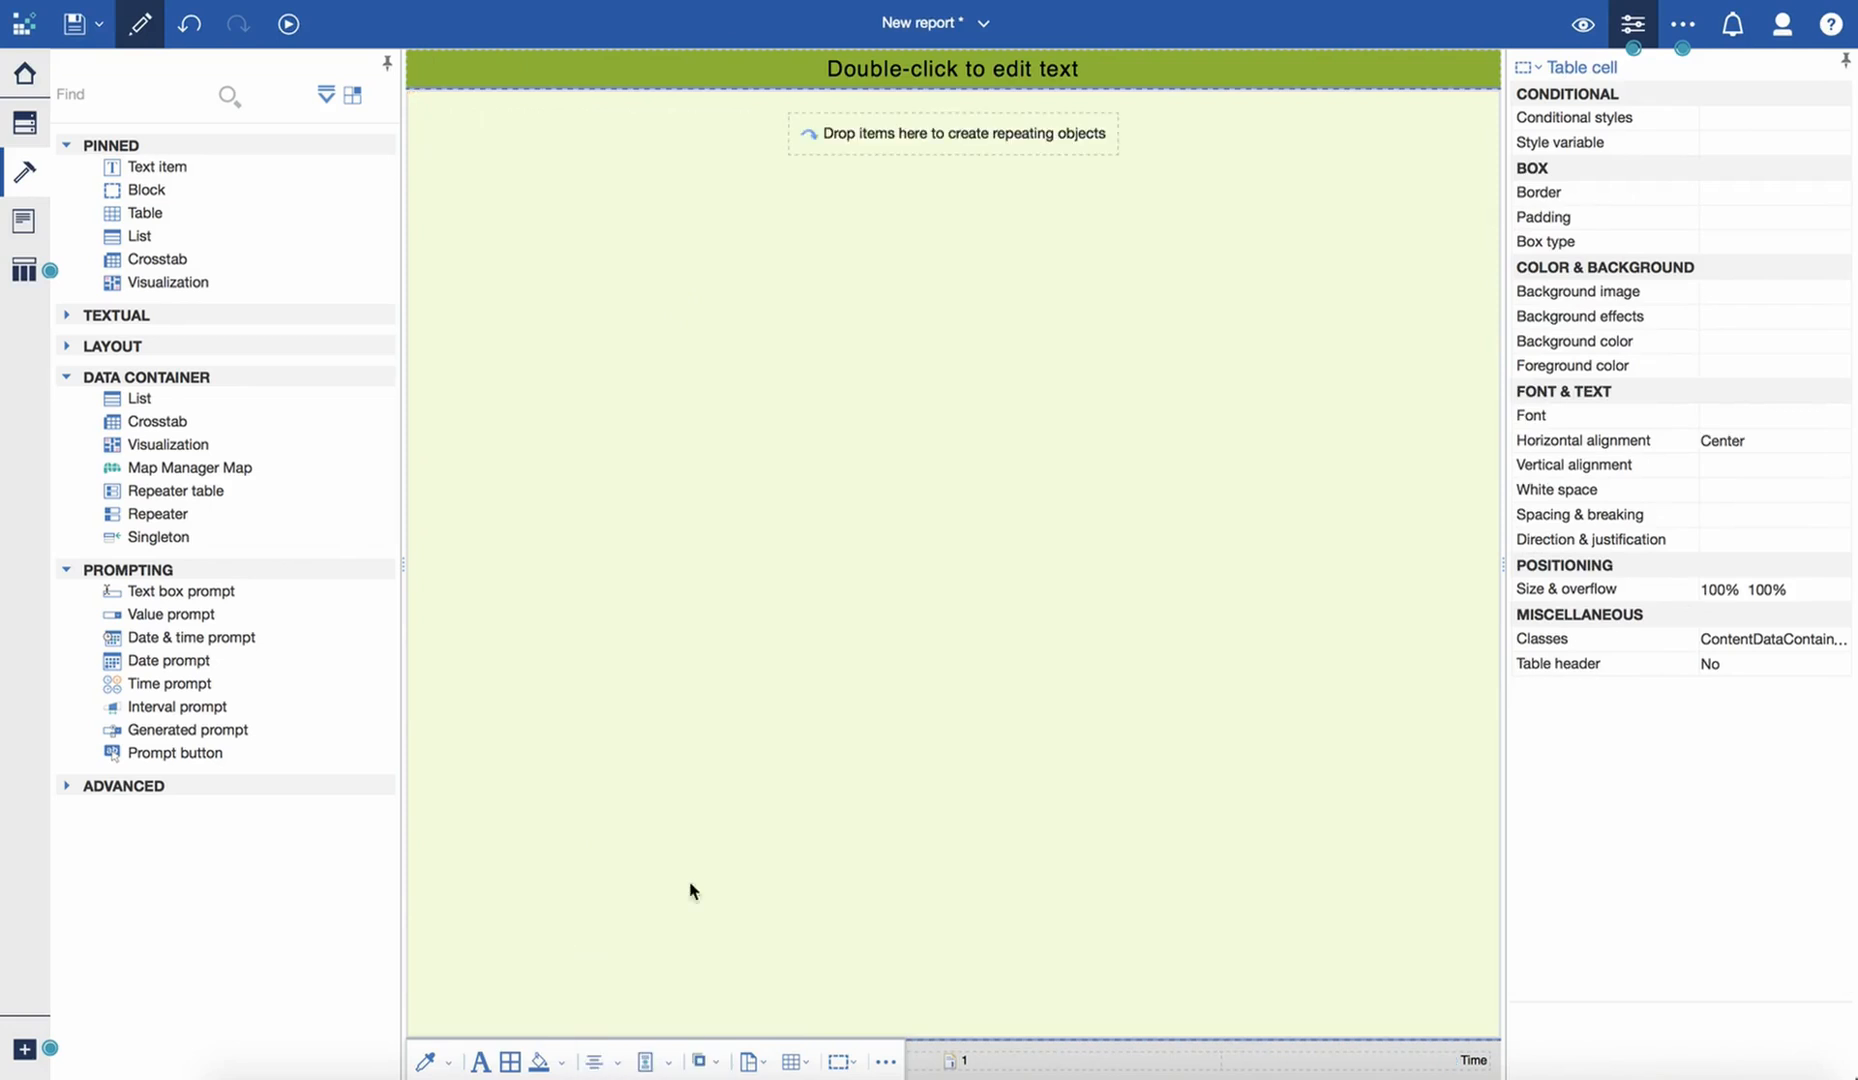
# - Insert a table with one column and three rows inside the repeater table cell, accepting the default table settings
pyautogui.click(806, 133)
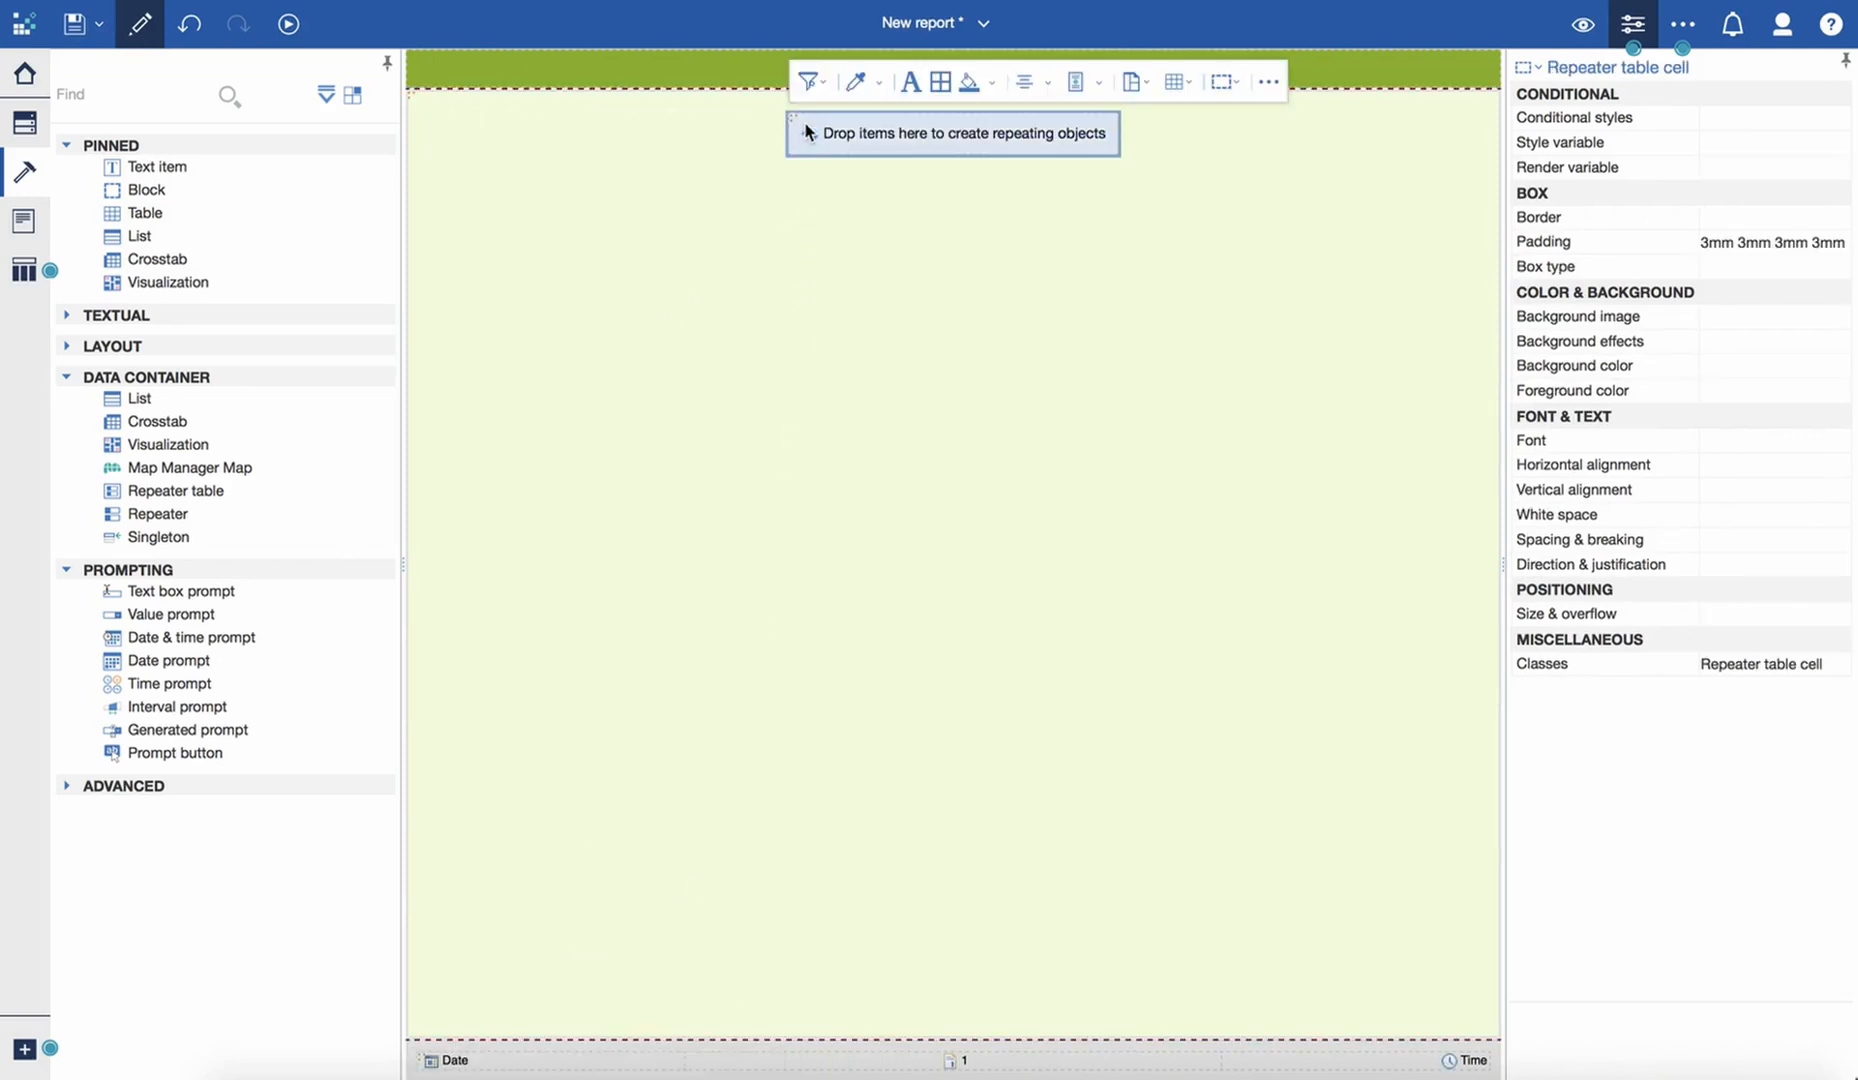
pyautogui.click(1188, 84)
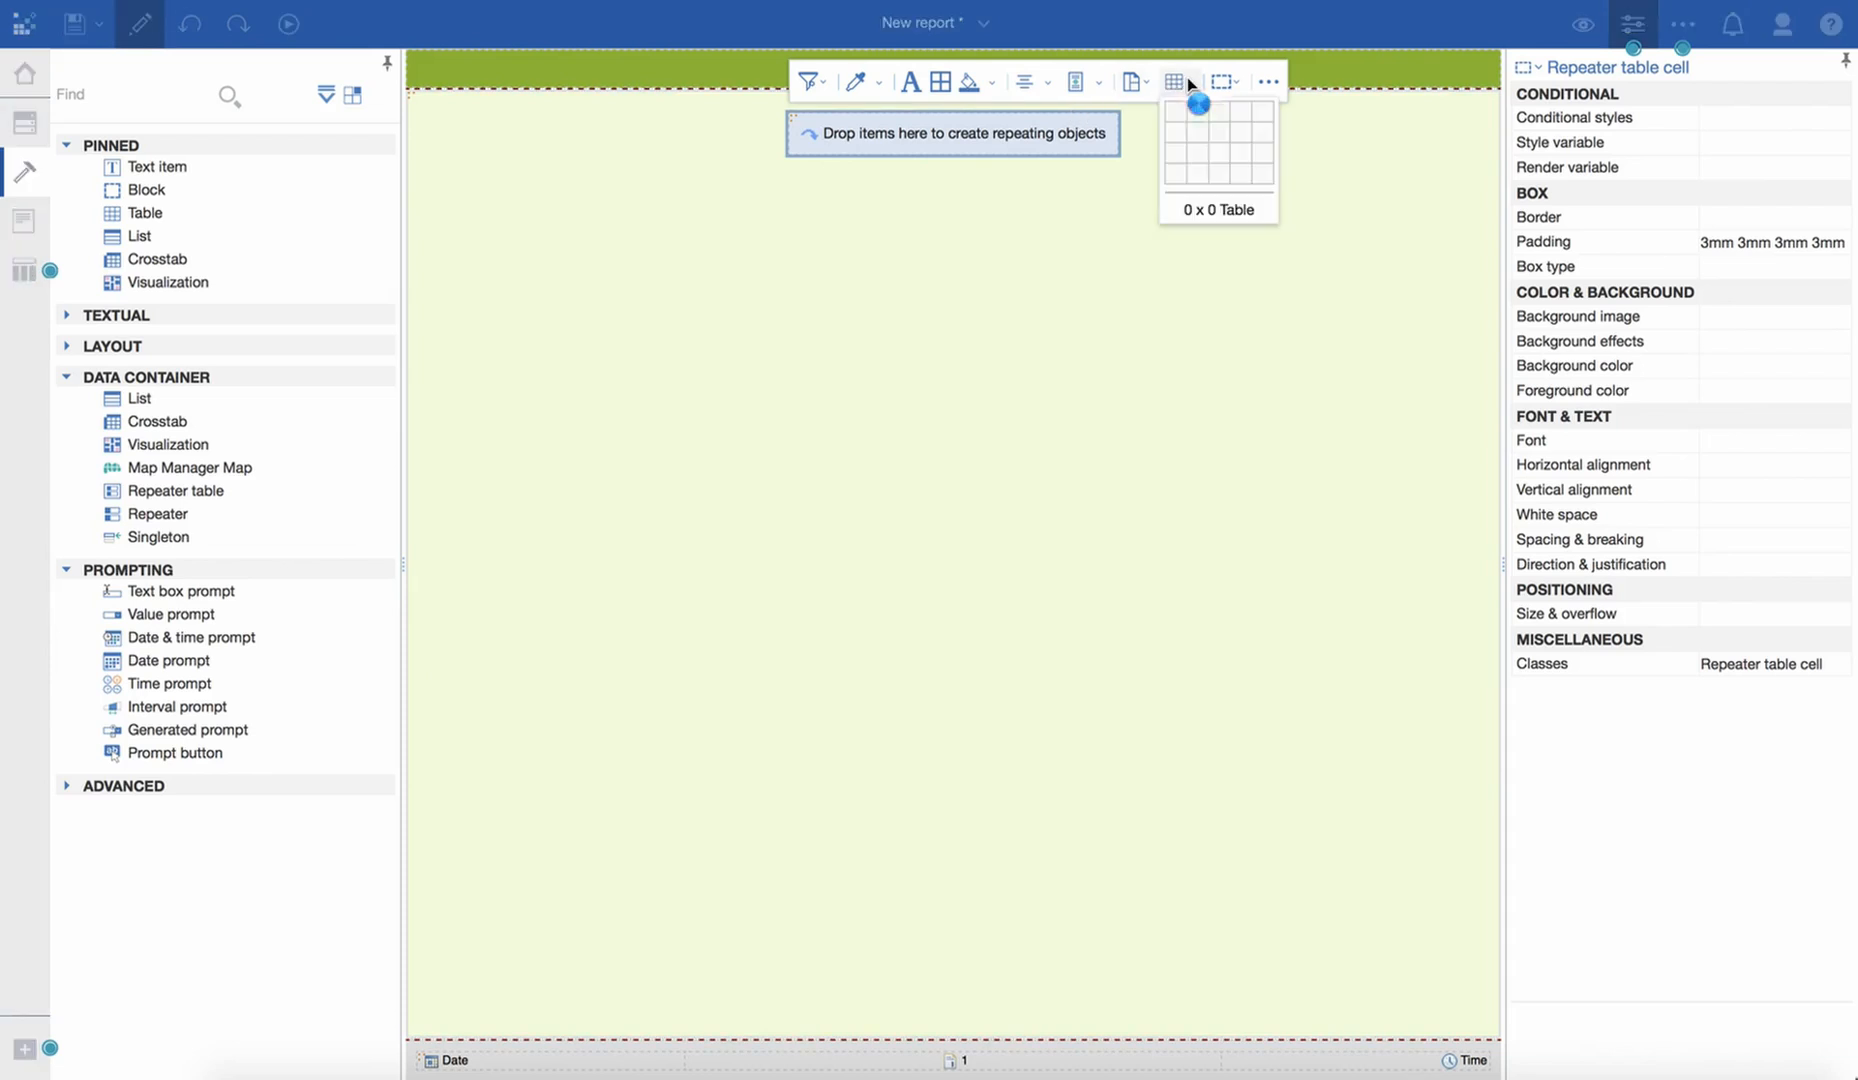
pyautogui.click(1176, 152)
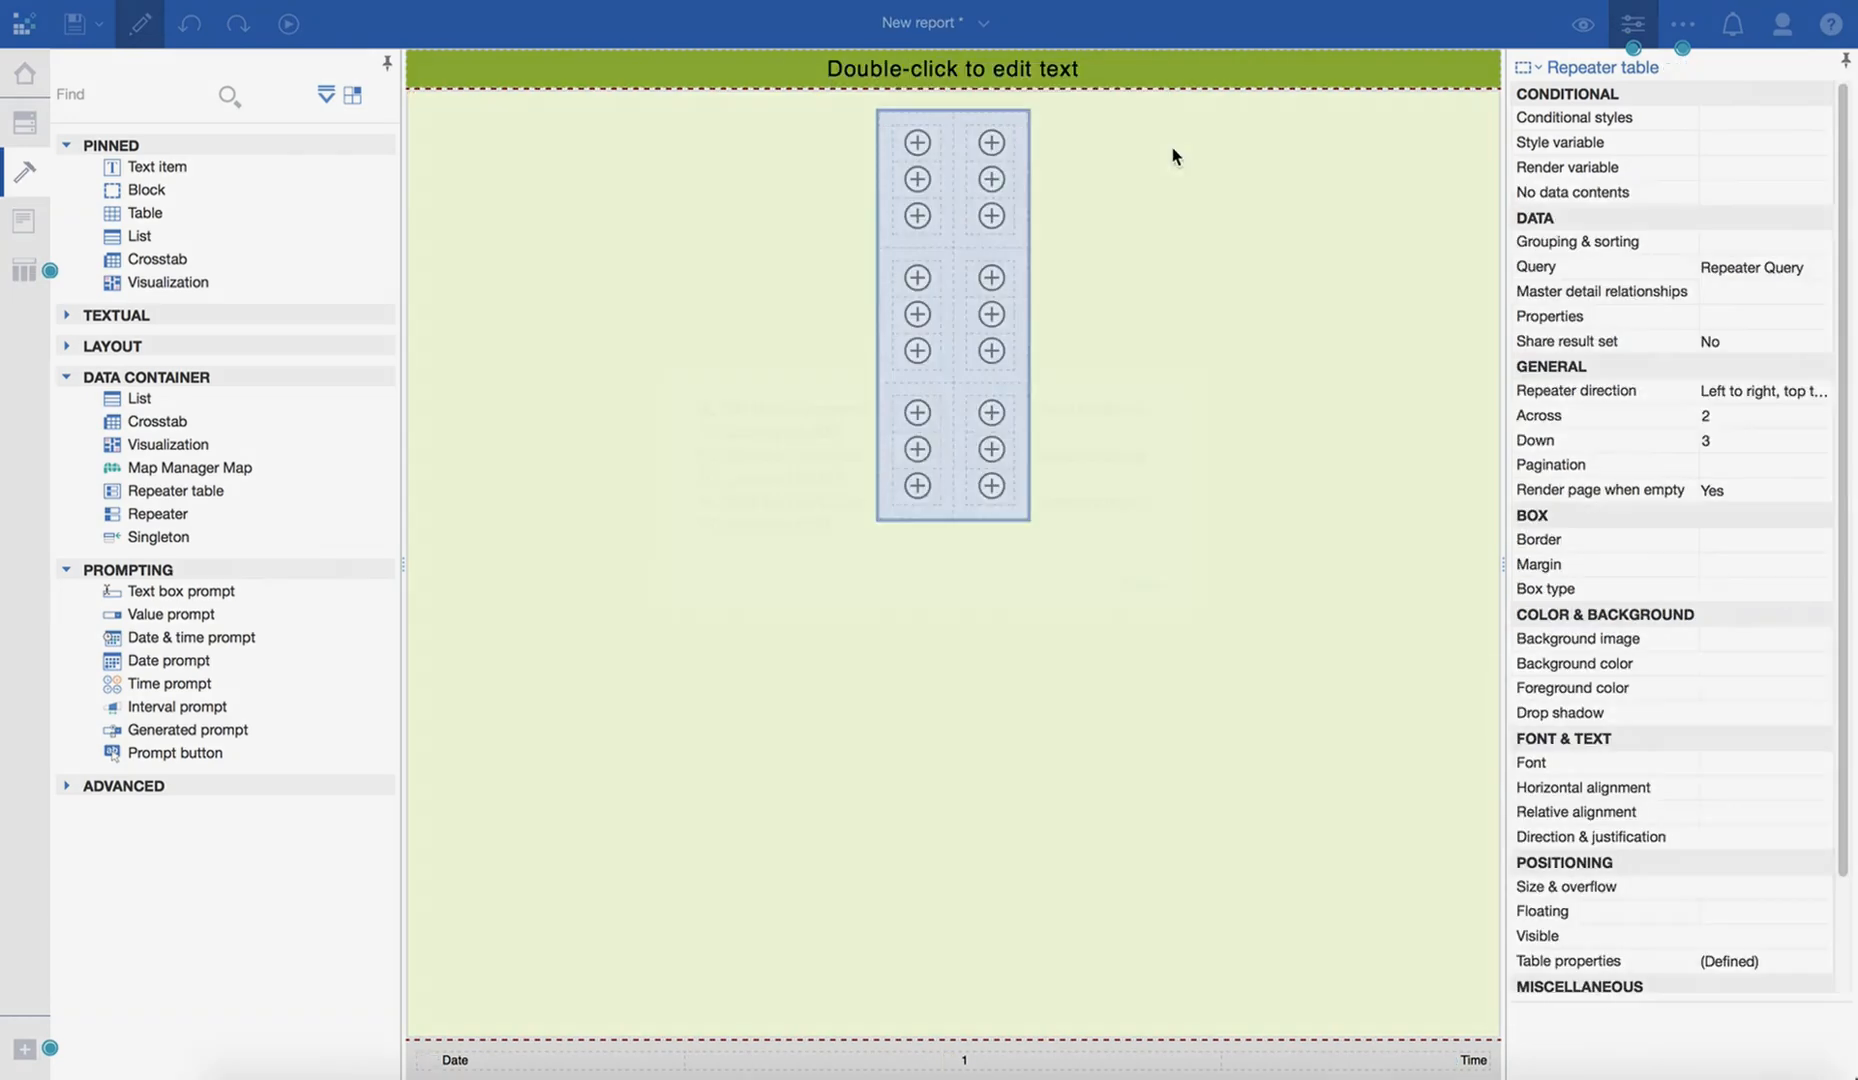
pyautogui.click(1141, 584)
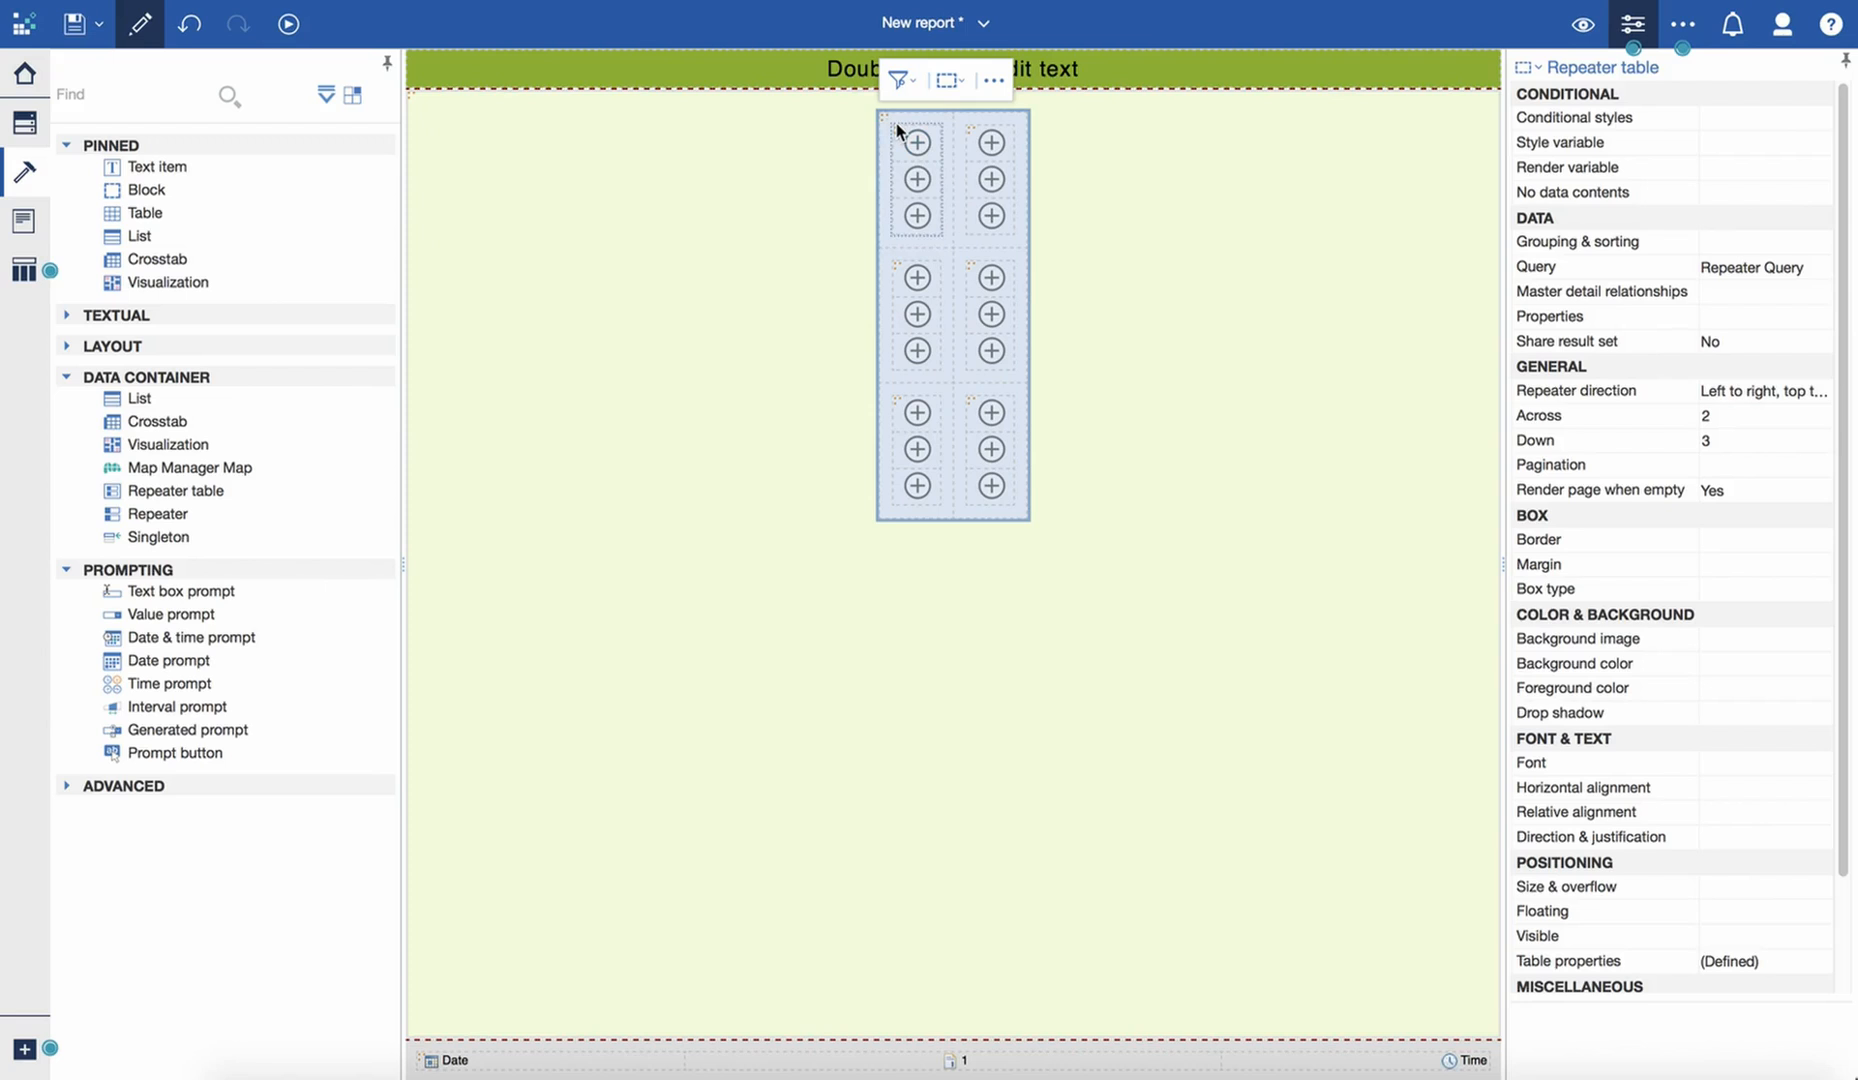
# - Turn off the Show Repeating visual aid for the repeater table
pyautogui.click(995, 80)
pyautogui.moveTo(1070, 373)
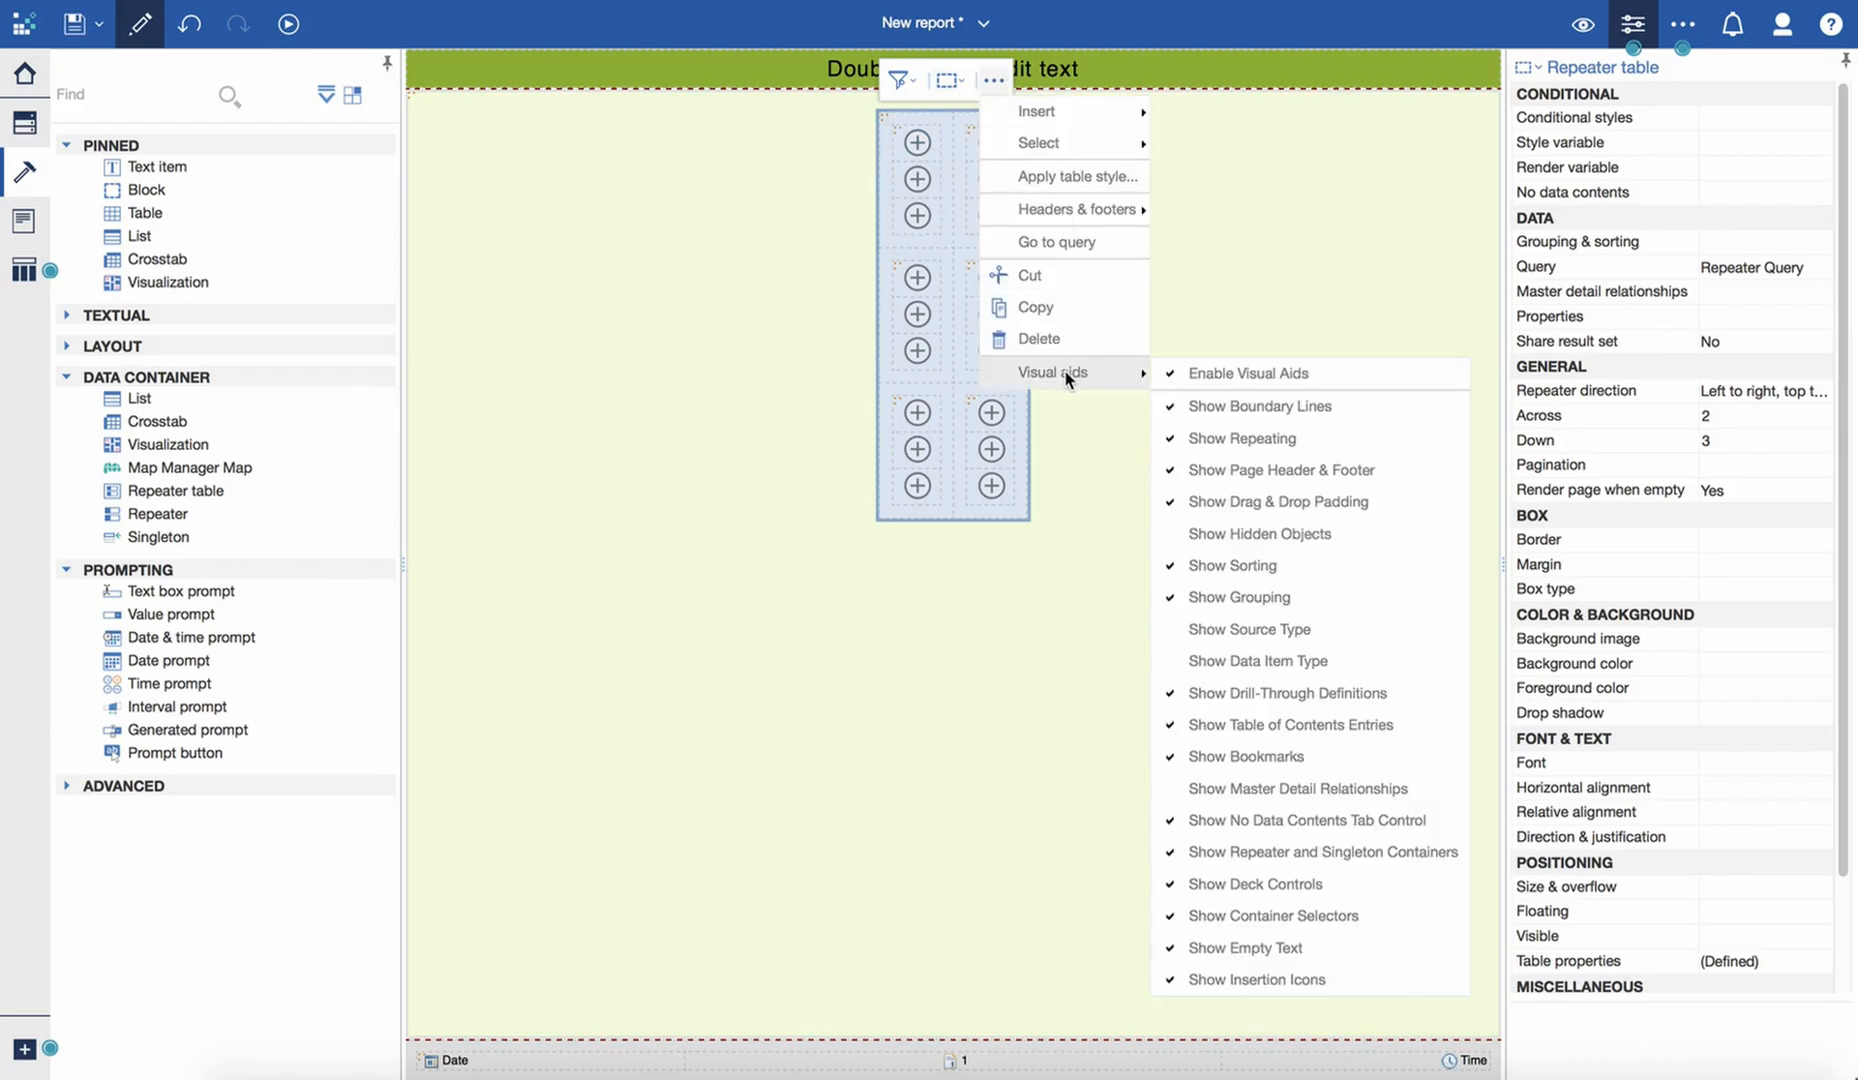
pyautogui.click(1274, 441)
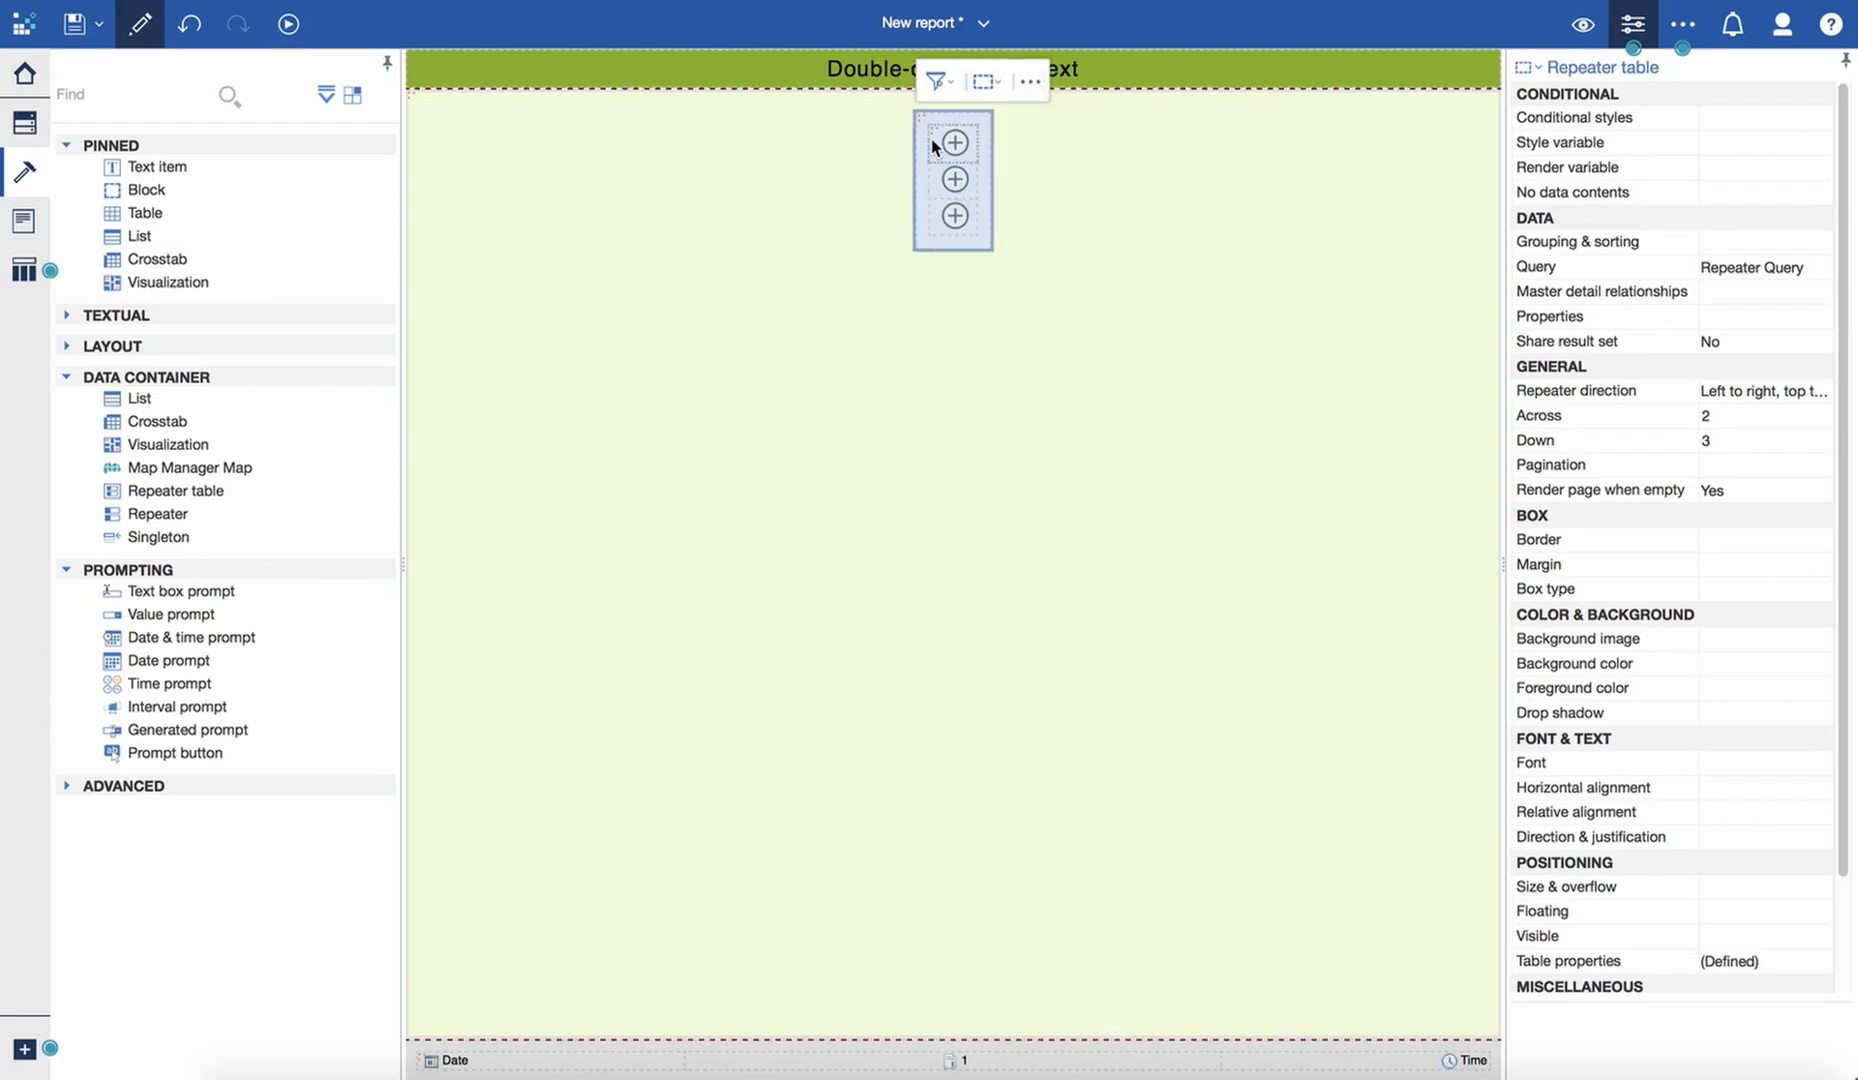
# - Insert a Clustered Column visualization, switching the gallery filter to the larger chart set and using its Column category
pyautogui.click(940, 178)
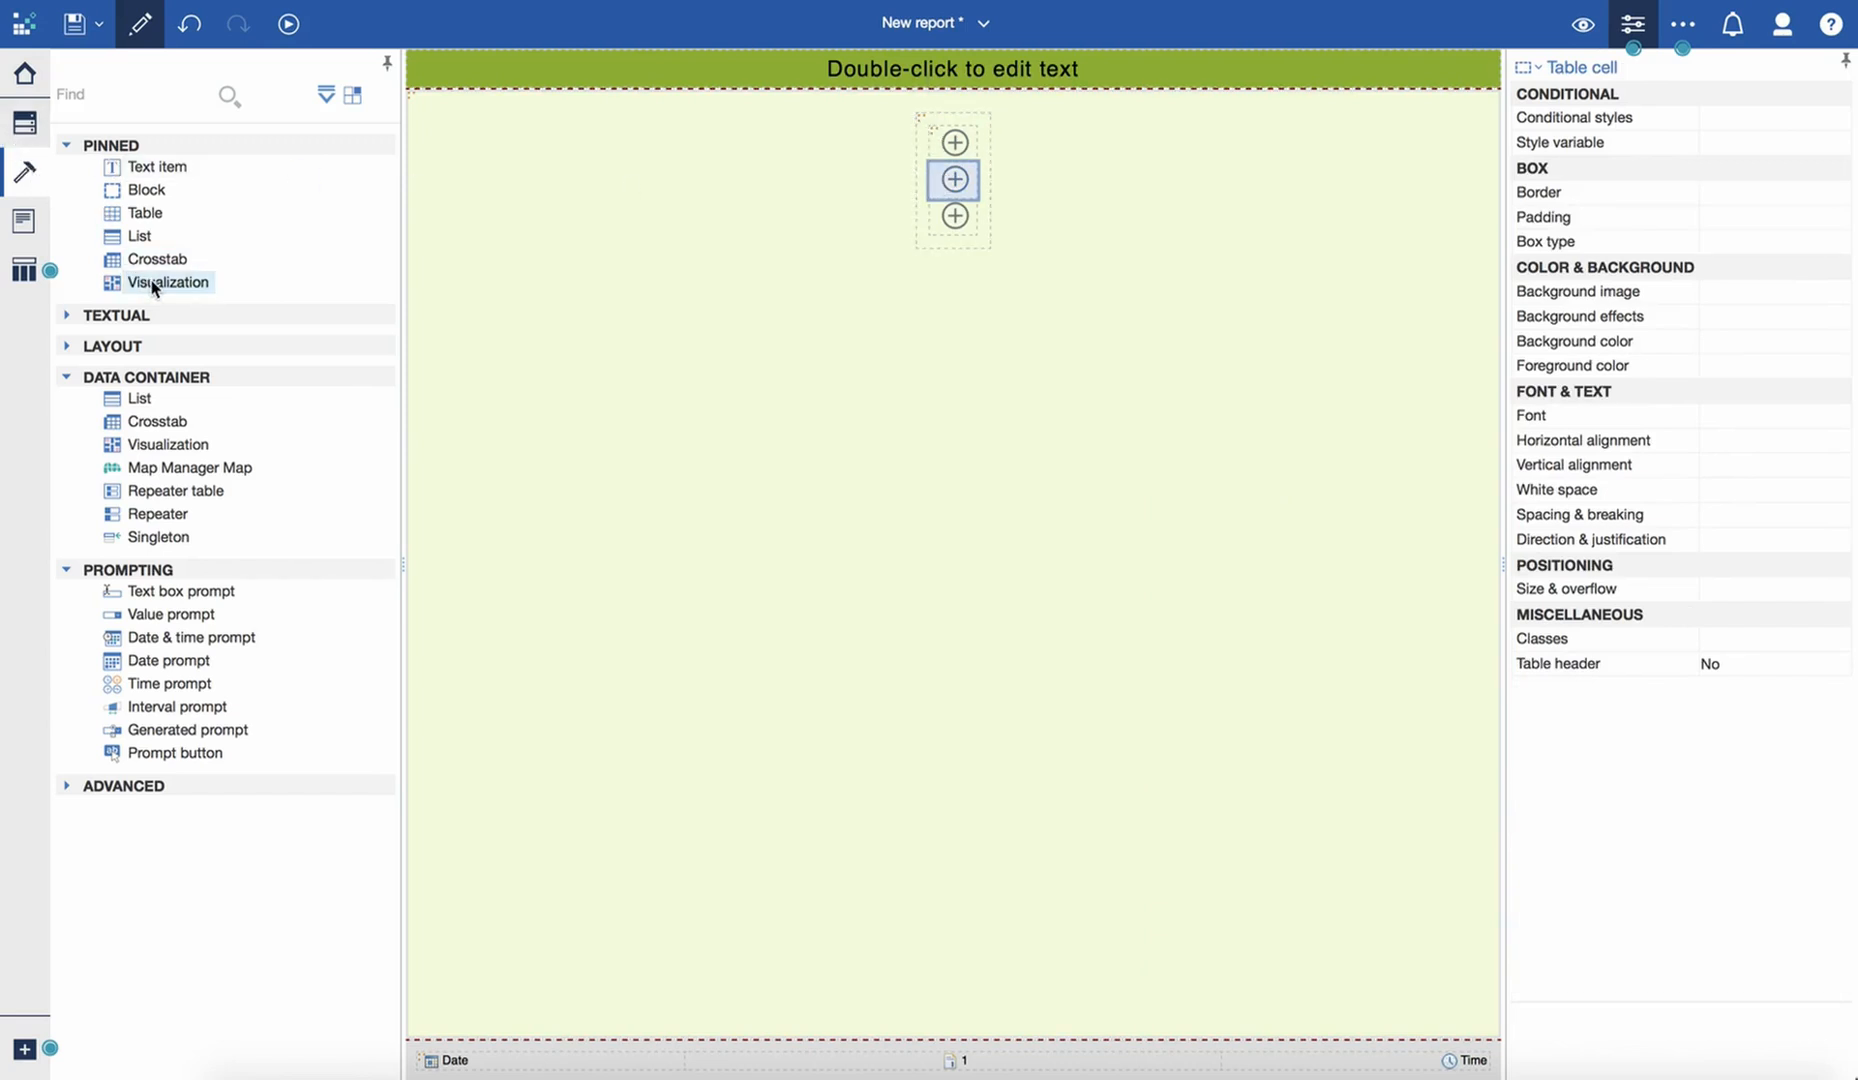
pyautogui.moveTo(153, 288); pyautogui.dragTo(950, 192)
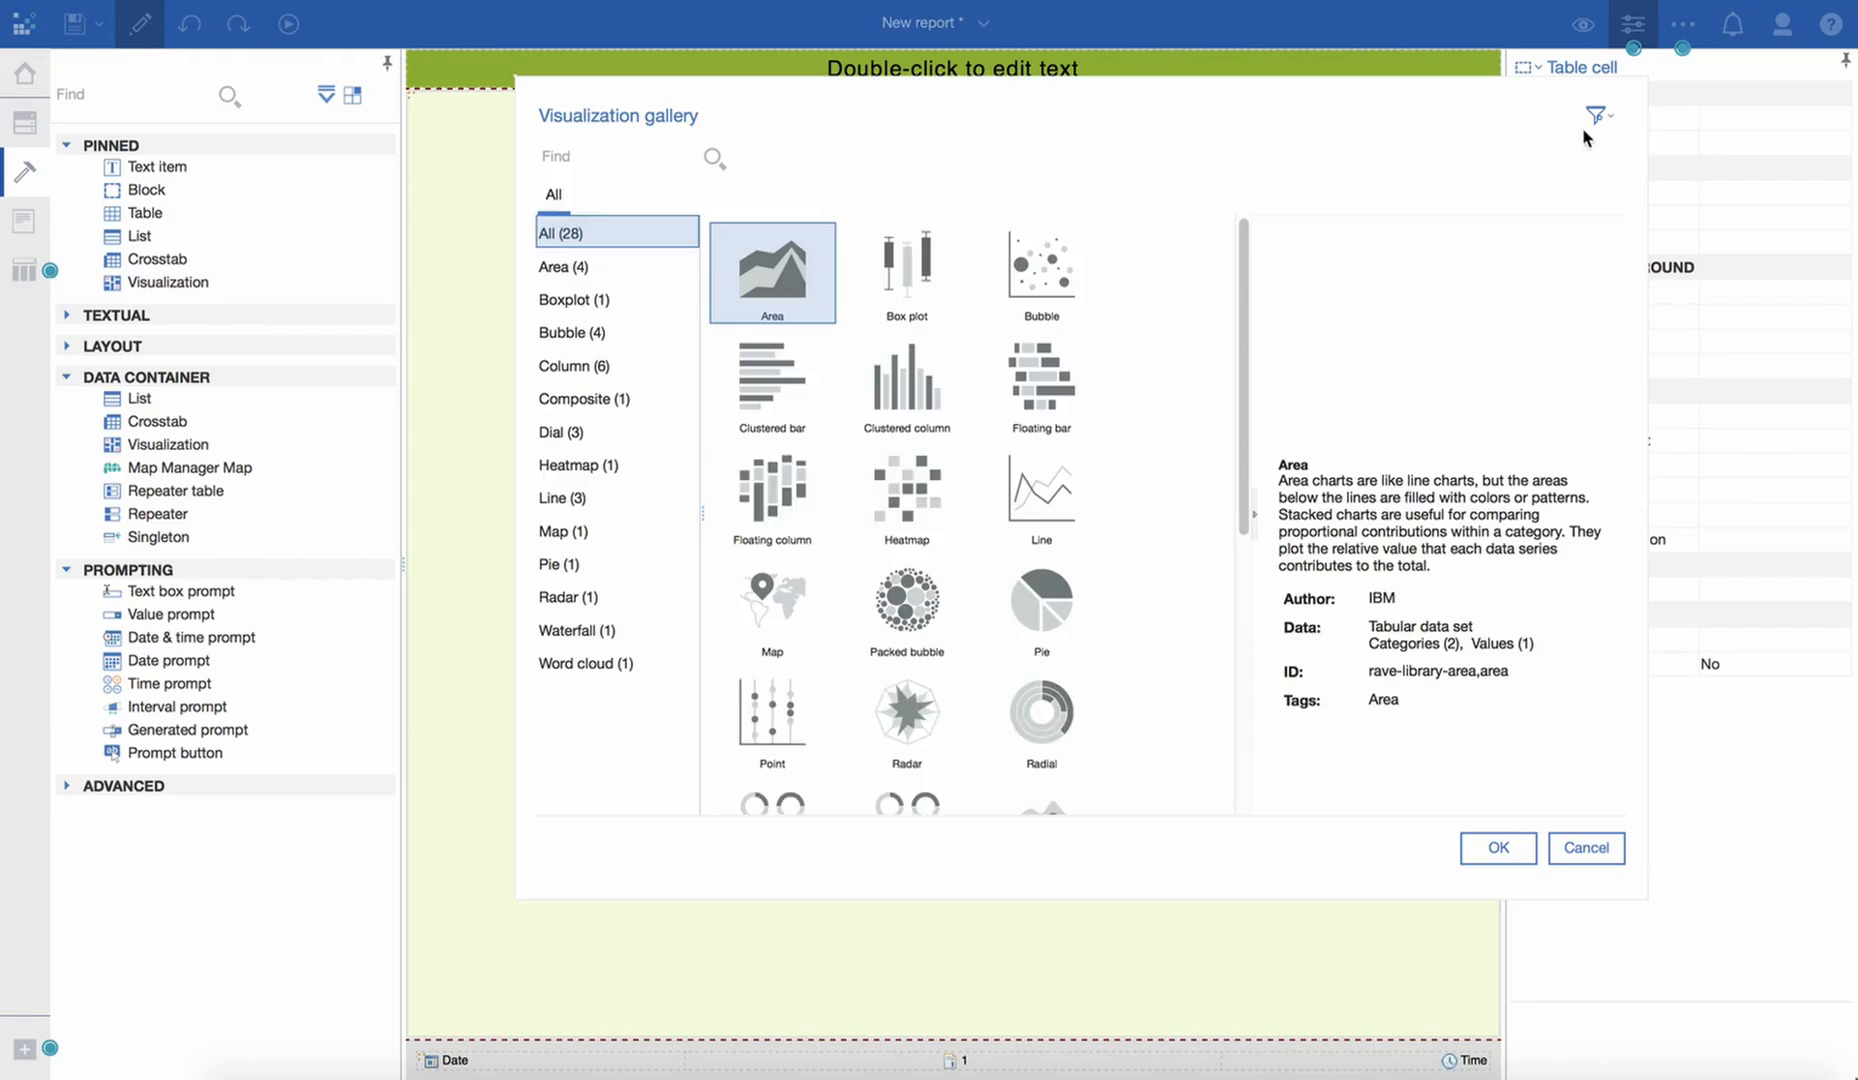
pyautogui.click(1599, 118)
pyautogui.click(1661, 206)
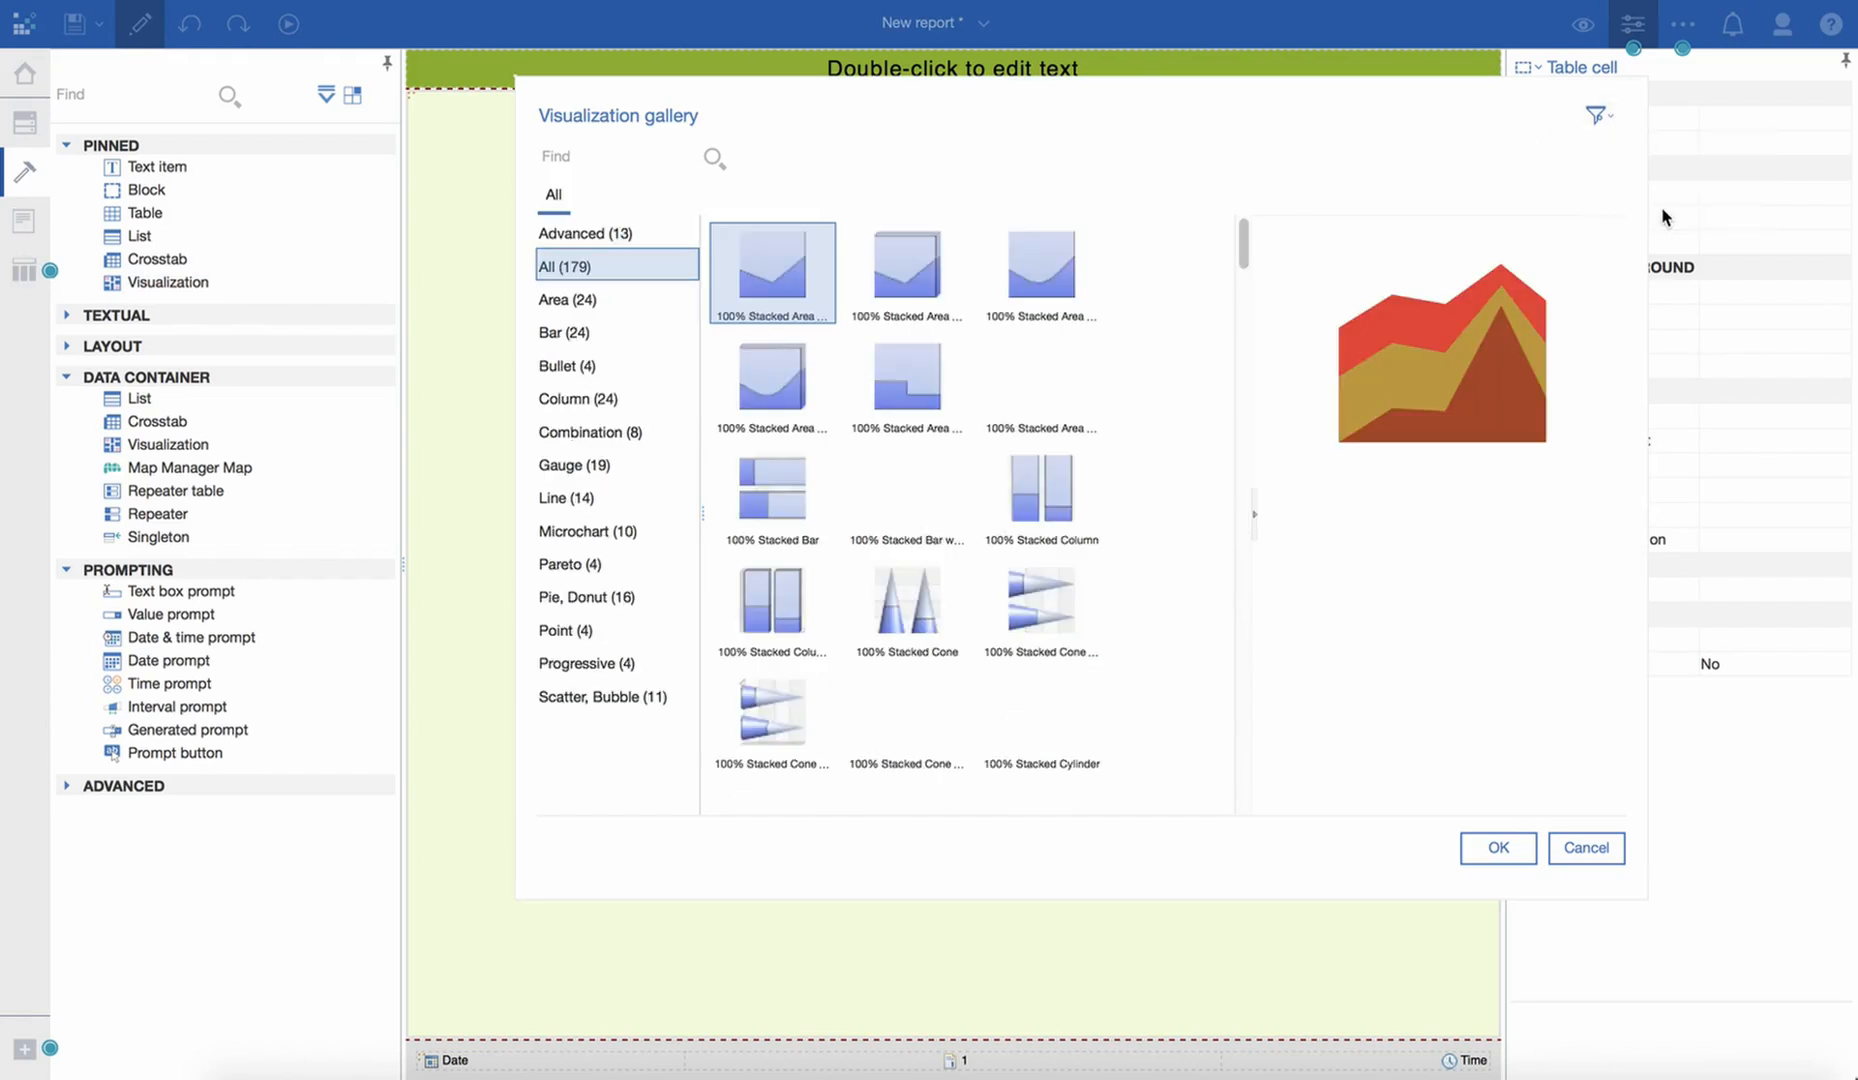
pyautogui.click(600, 410)
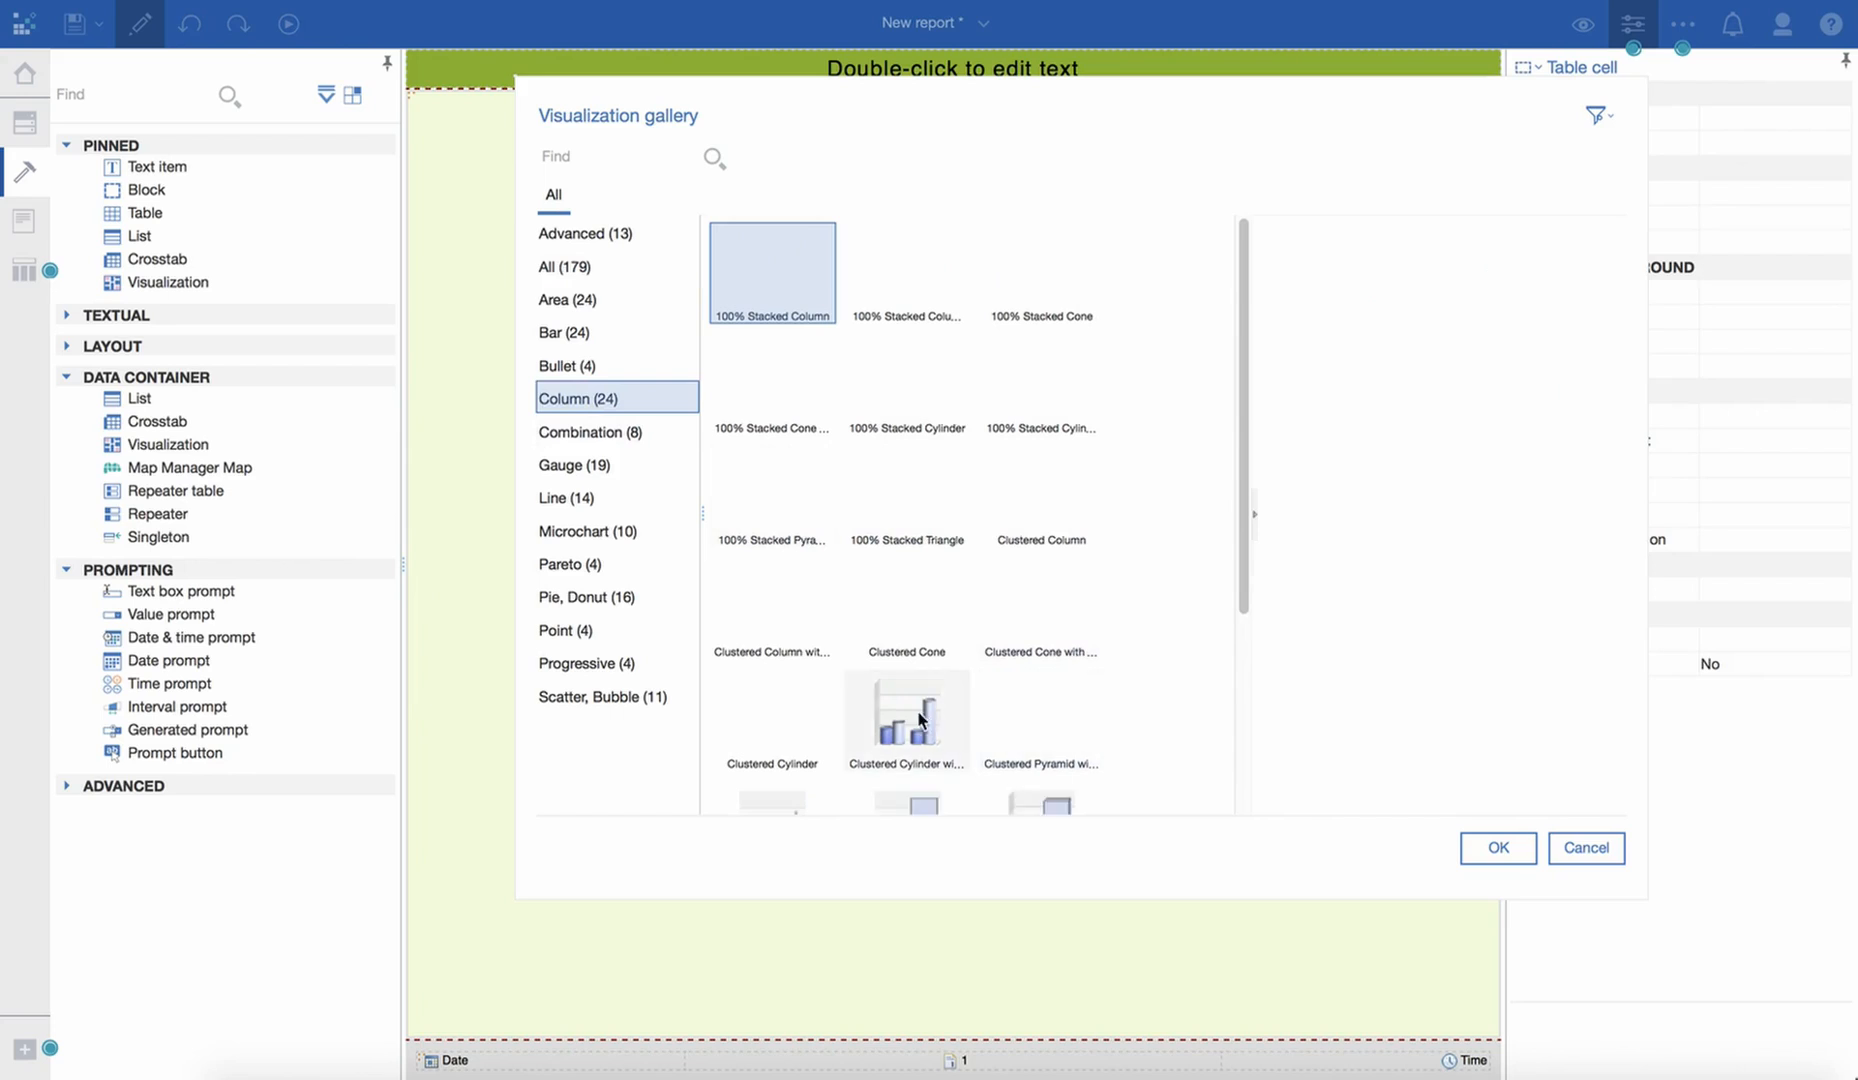
pyautogui.scroll(-1, 1036, 669)
pyautogui.scroll(-1, 1040, 680)
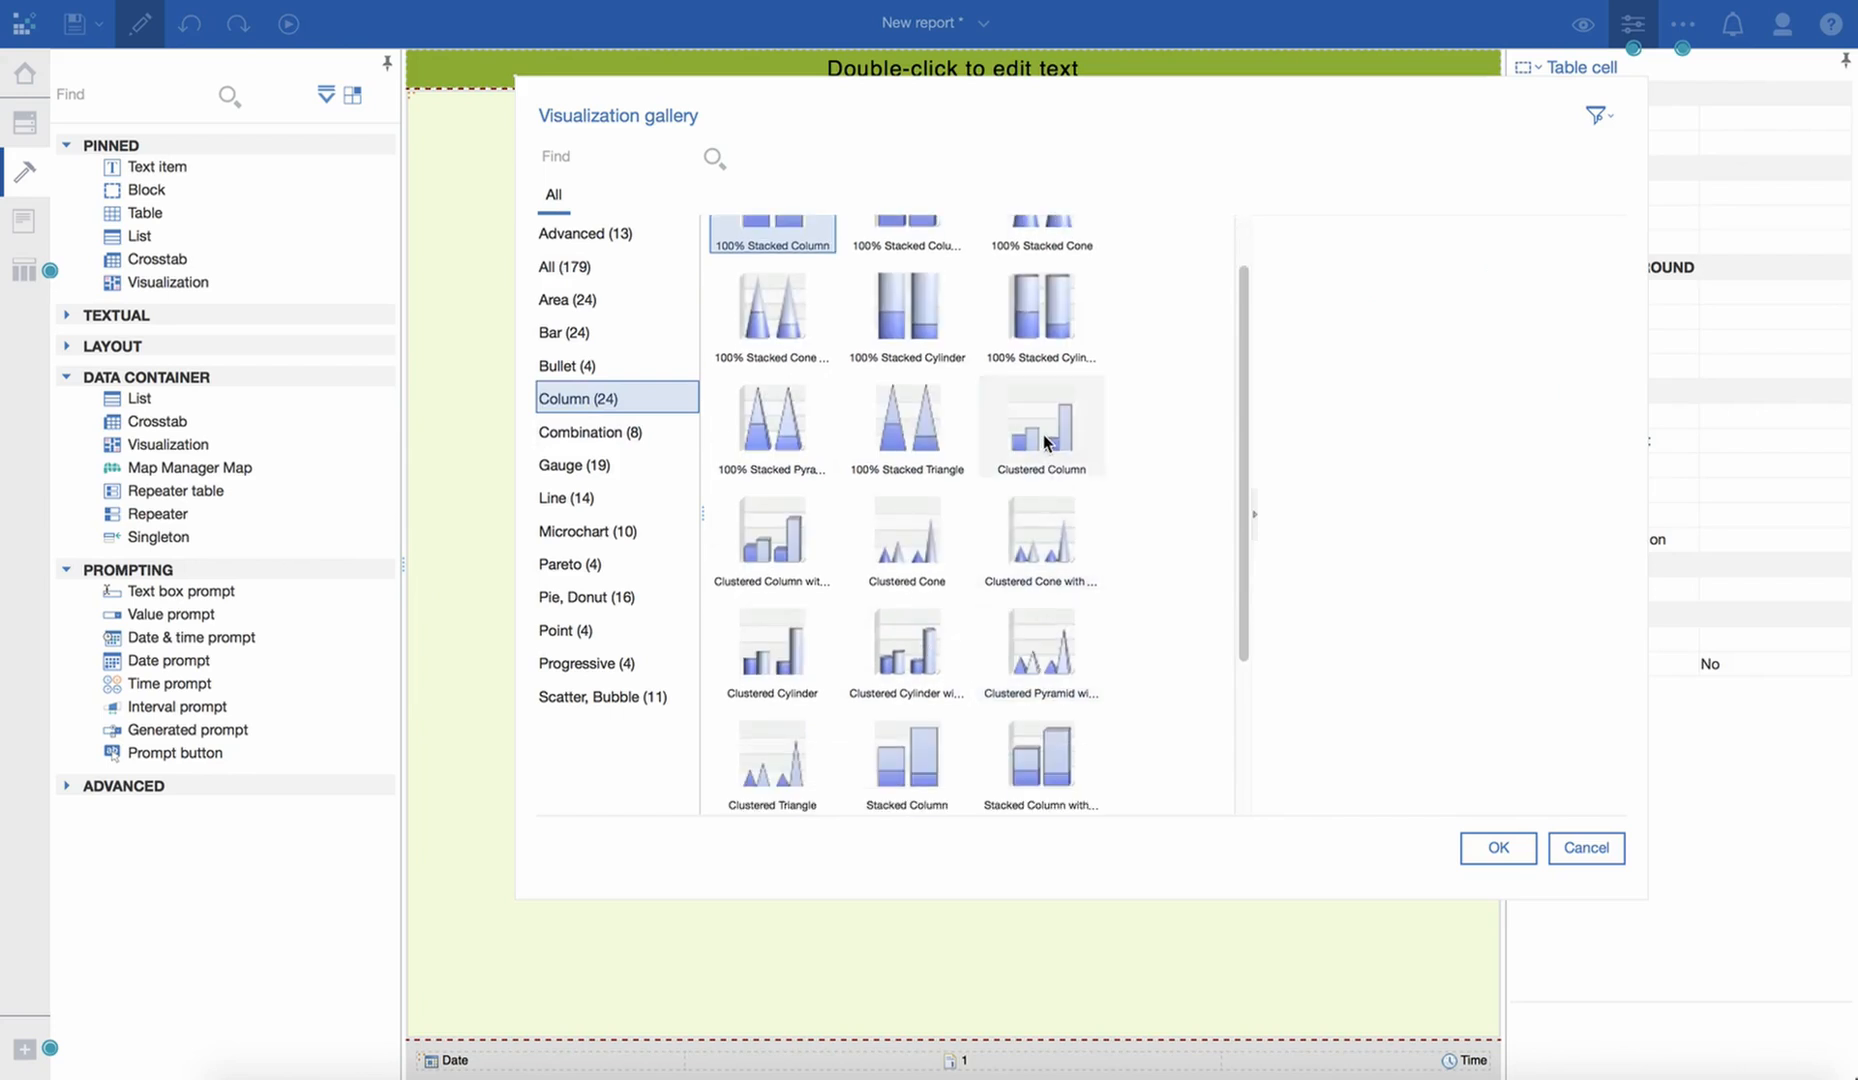
pyautogui.click(1044, 434)
pyautogui.click(1502, 845)
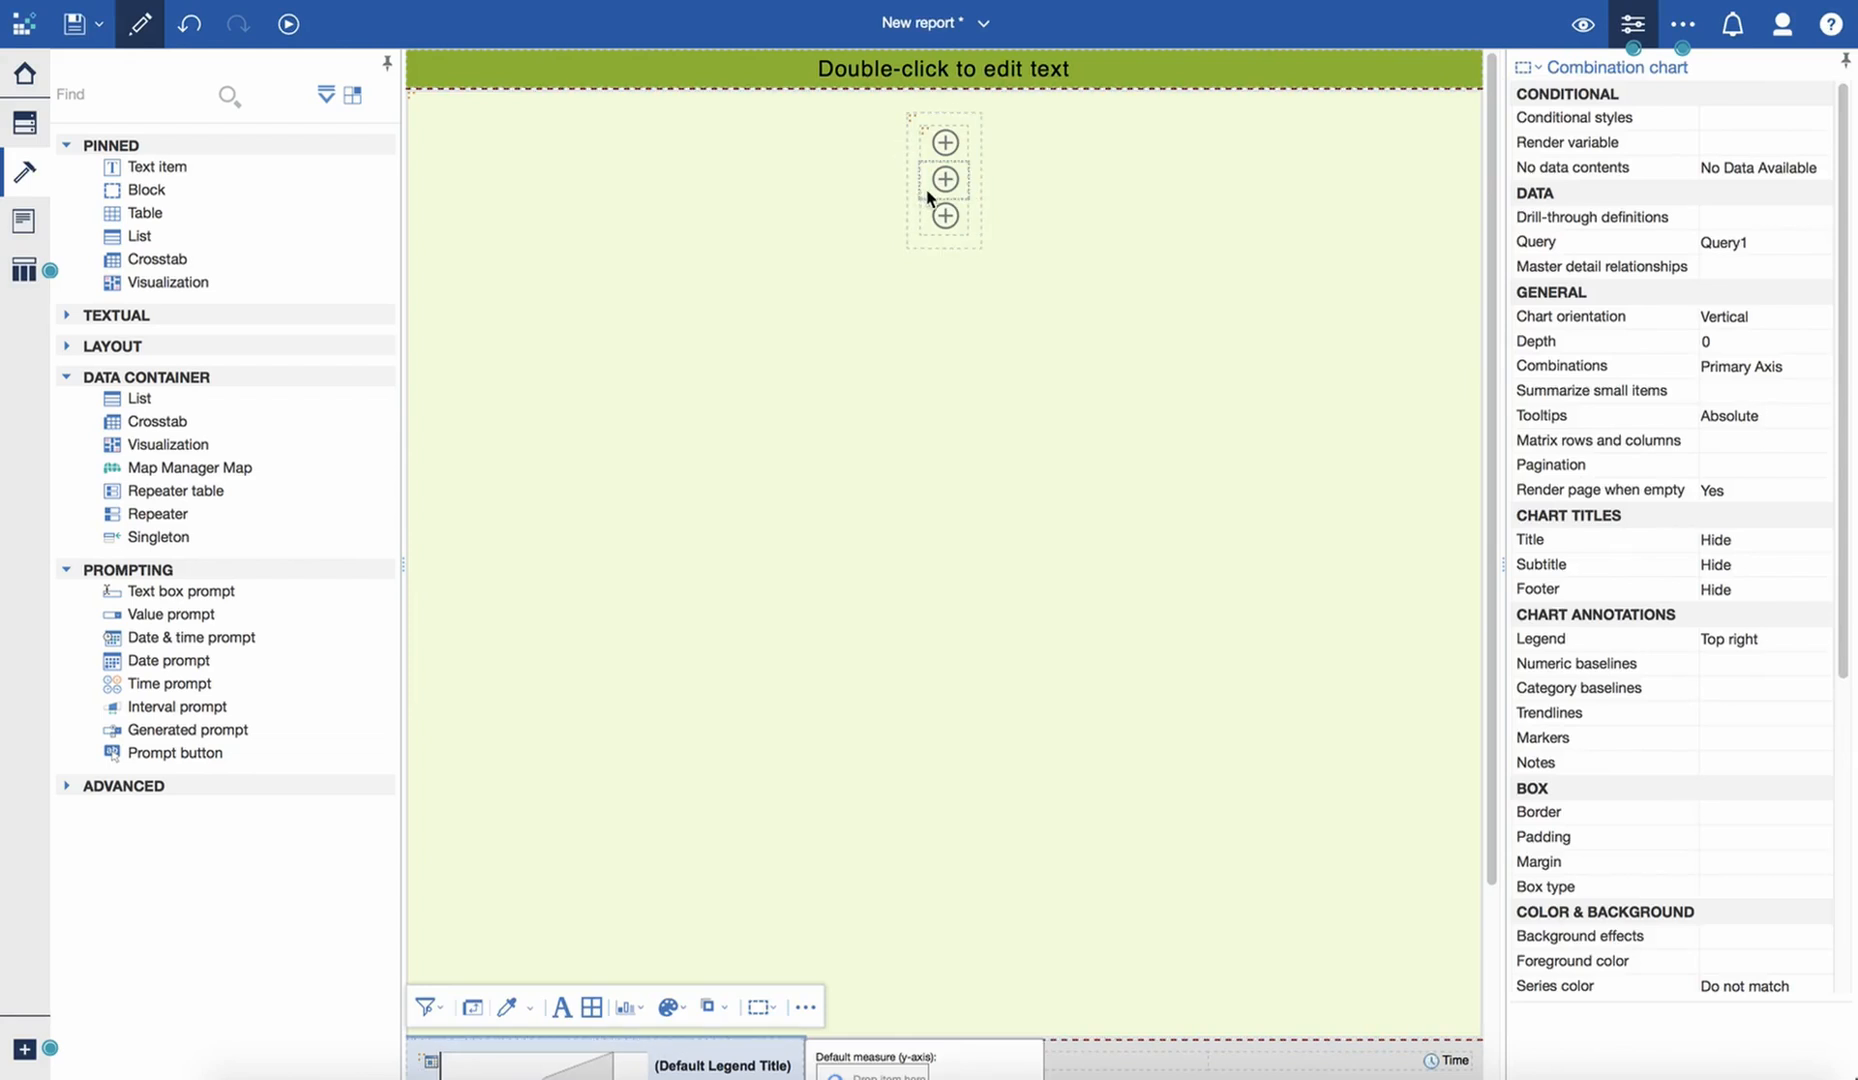
# - Move the chart from the page footer into the middle row of the table inside the repeater table
pyautogui.scroll(-1, 832, 848)
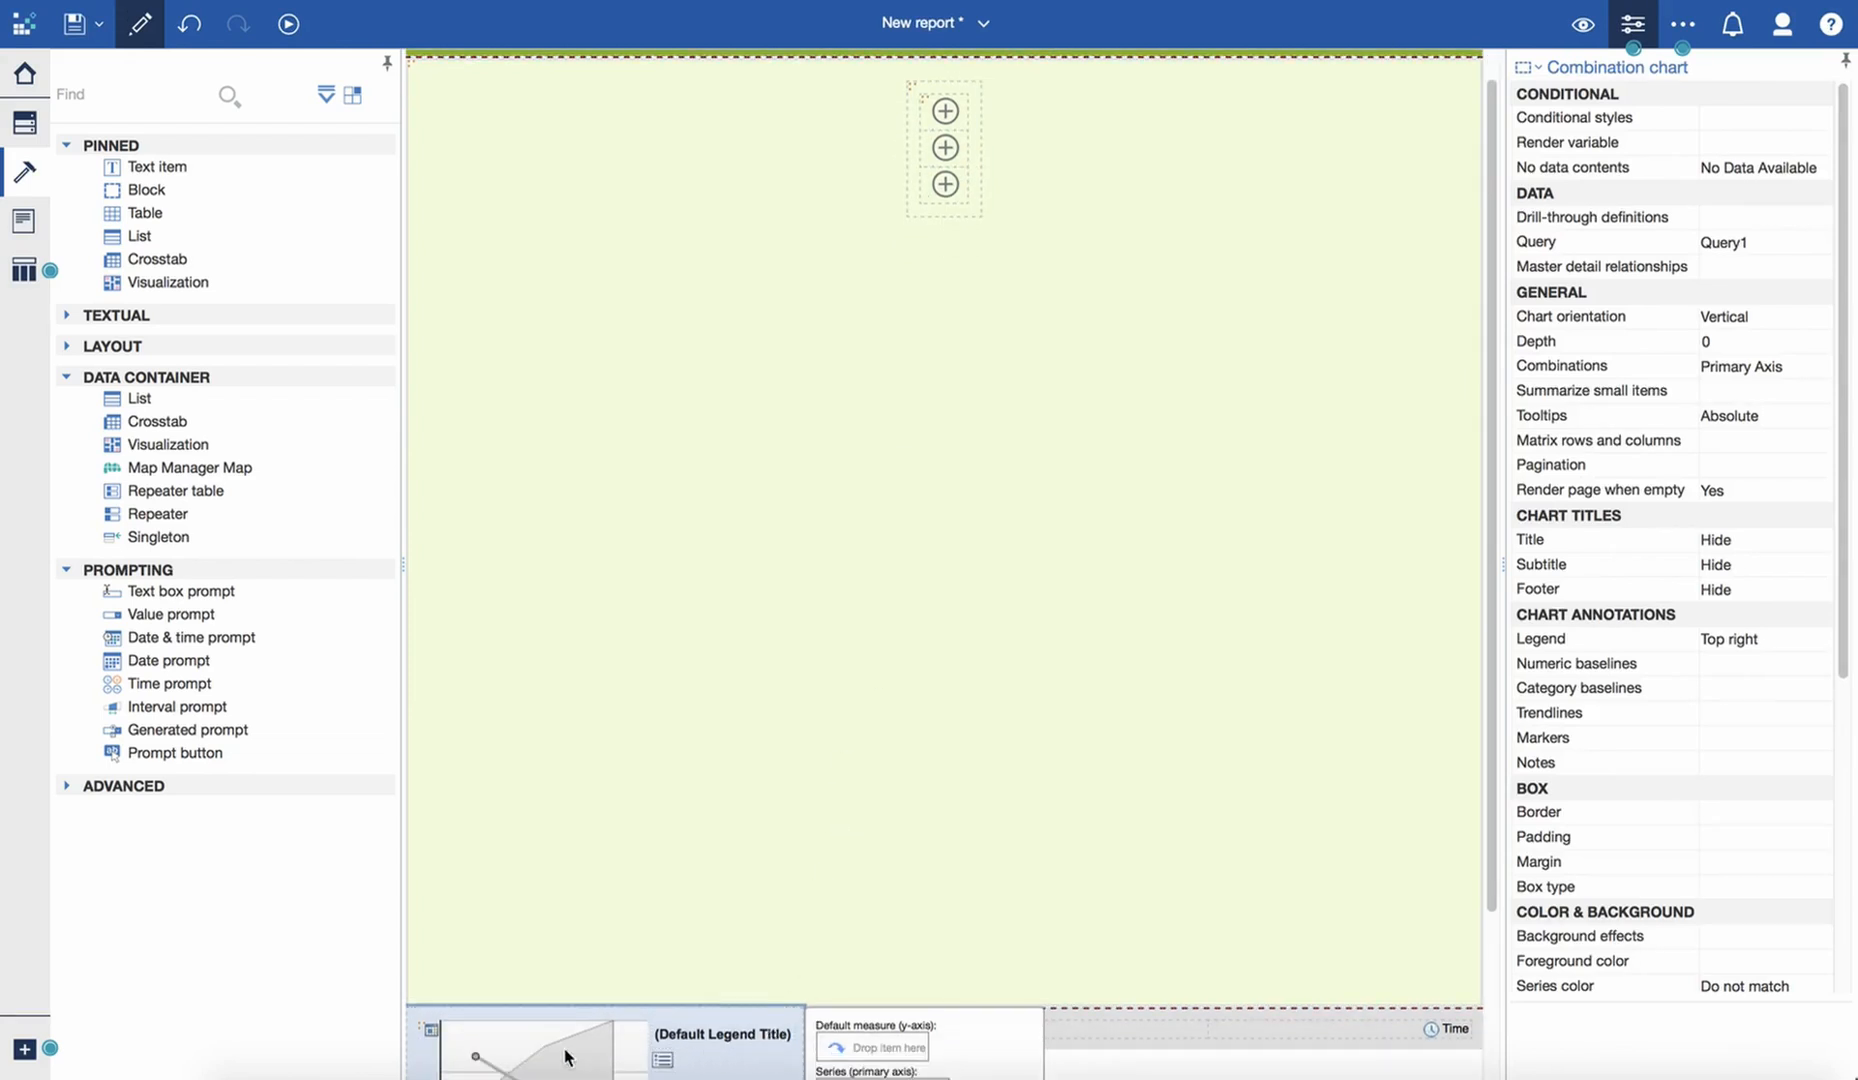
pyautogui.click(424, 1028)
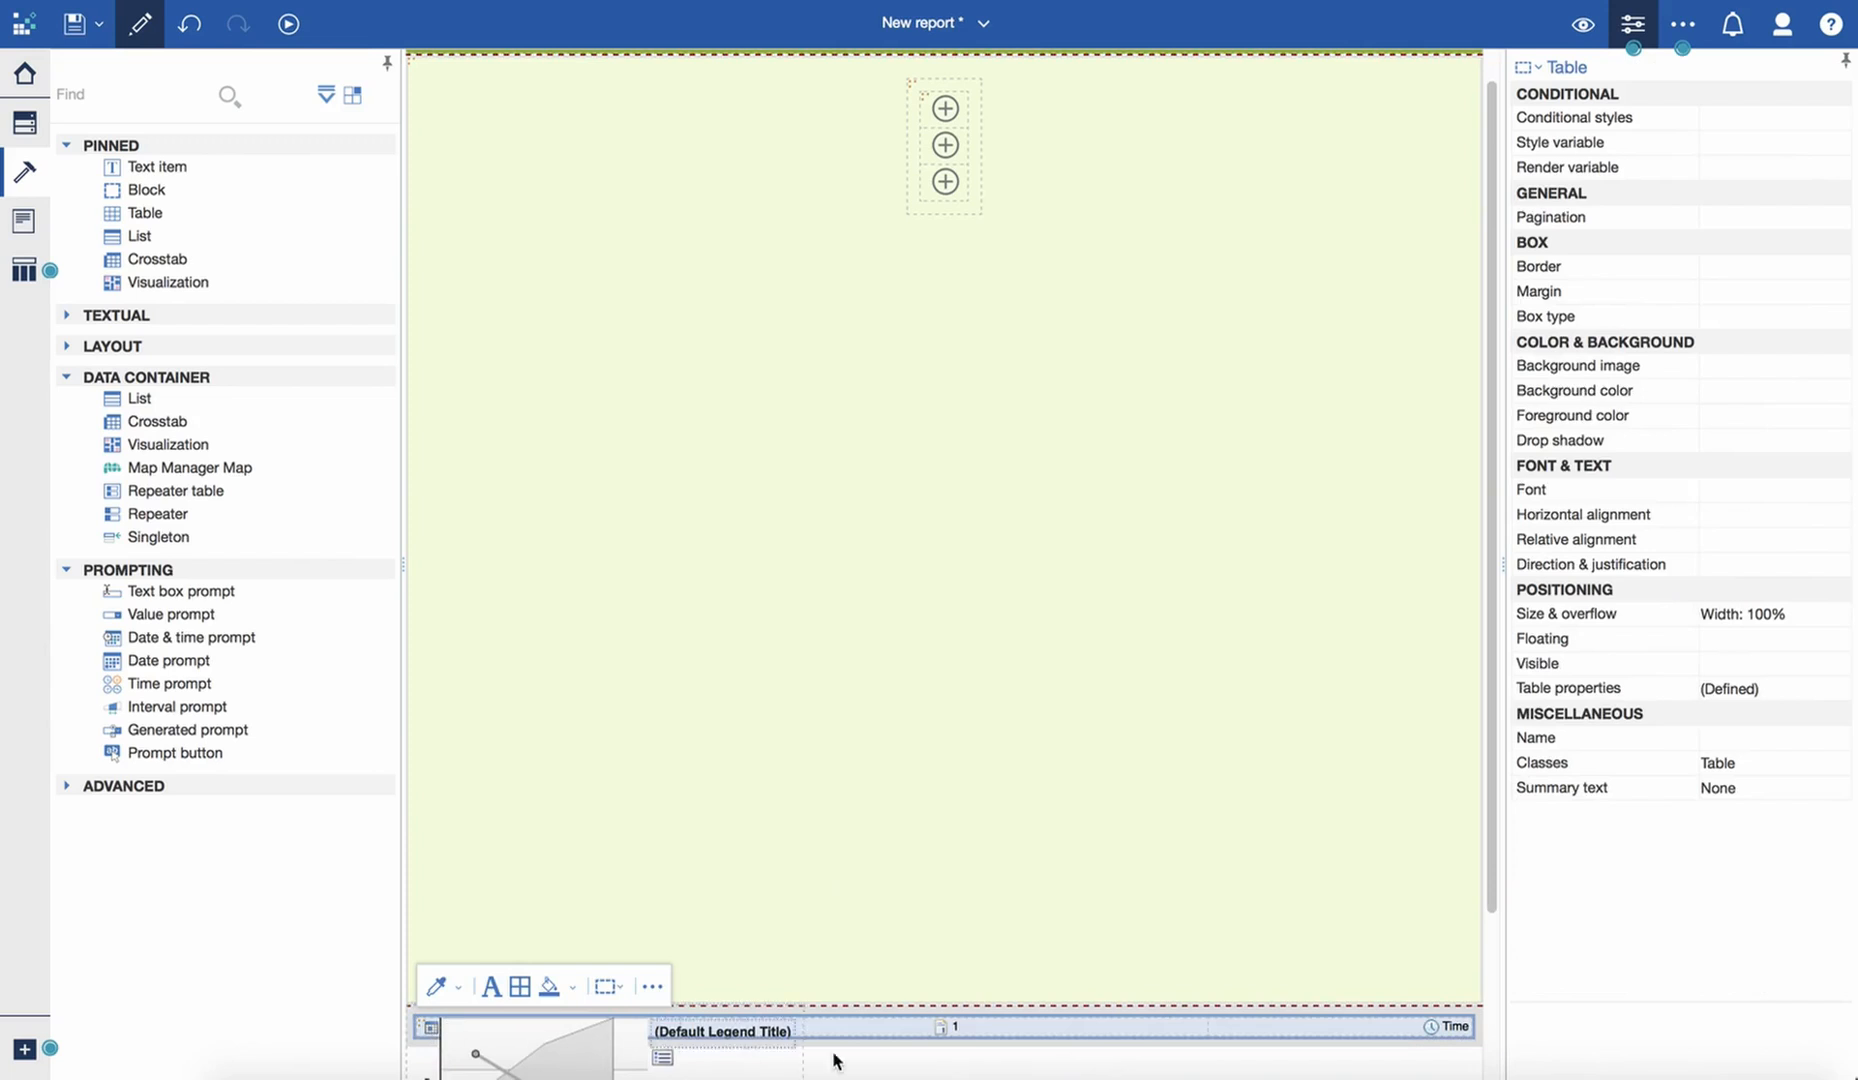
pyautogui.scroll(-1, 900, 1055)
pyautogui.scroll(-1, 990, 1053)
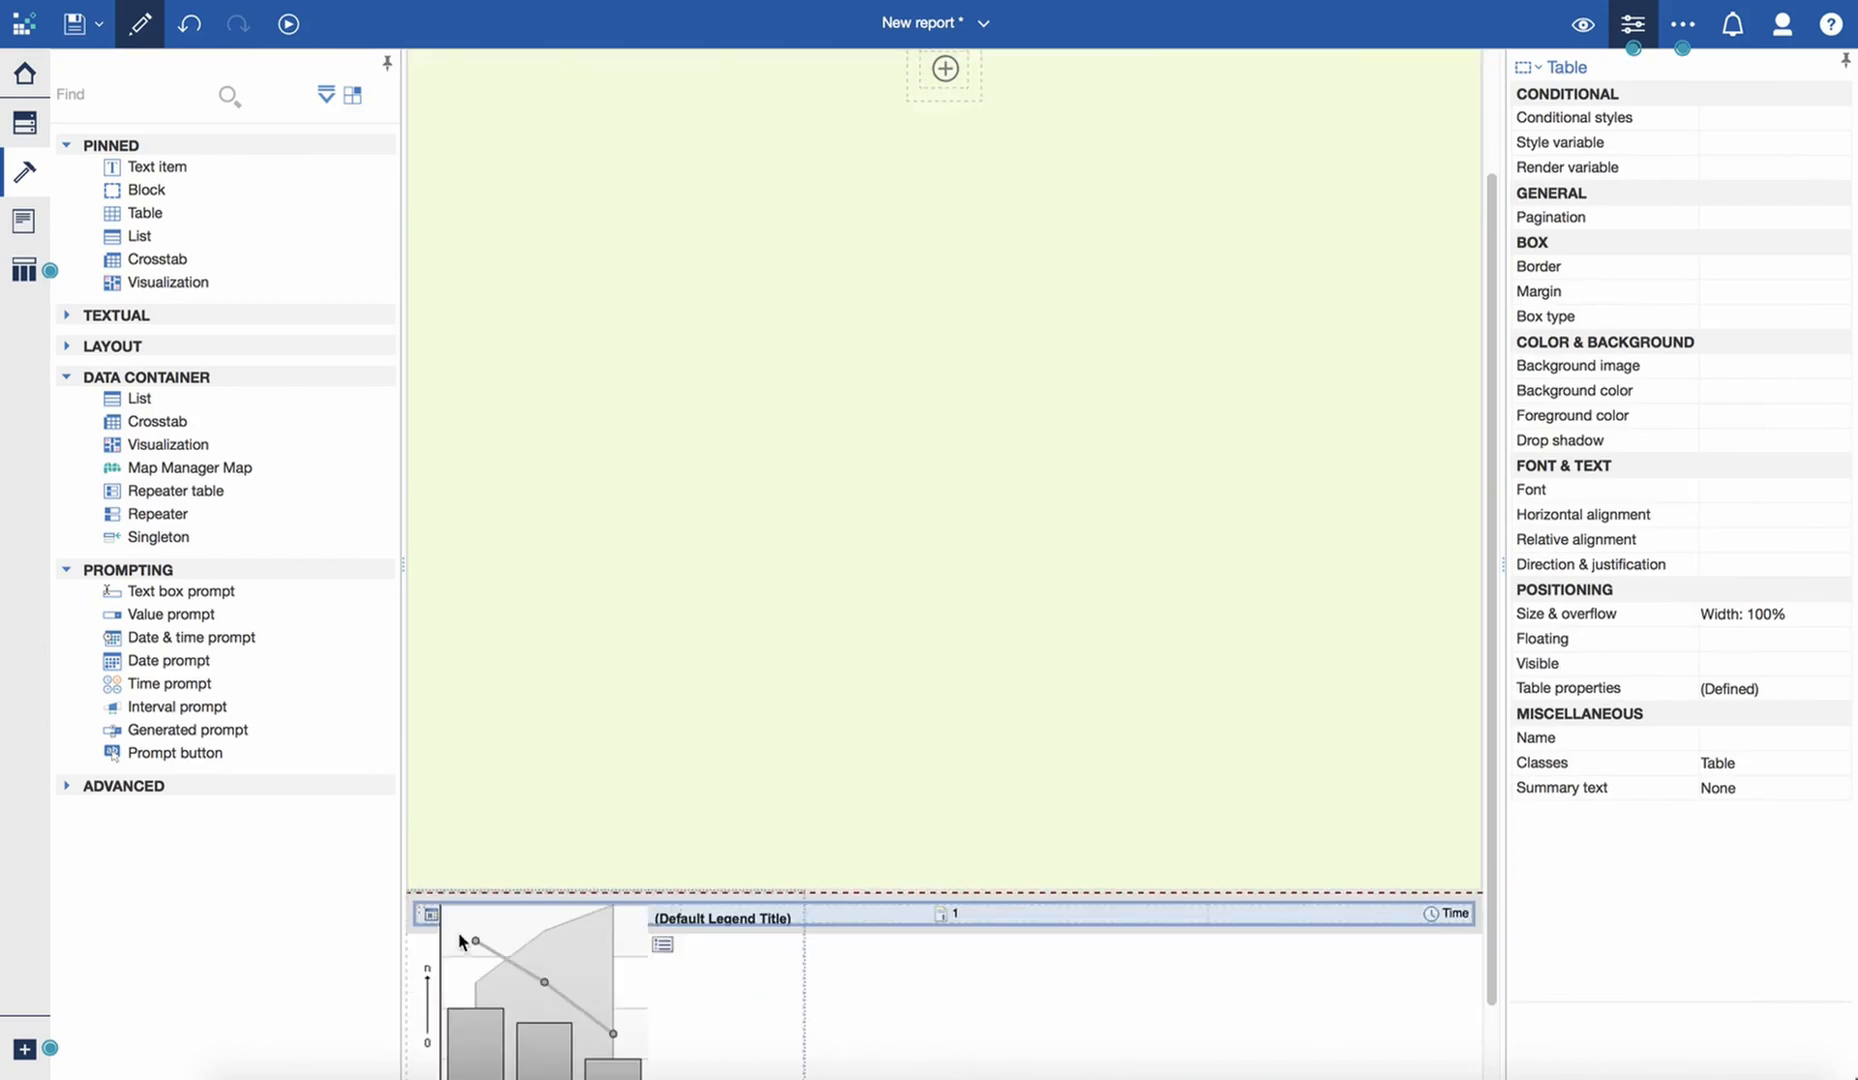
pyautogui.click(427, 965)
pyautogui.click(747, 1003)
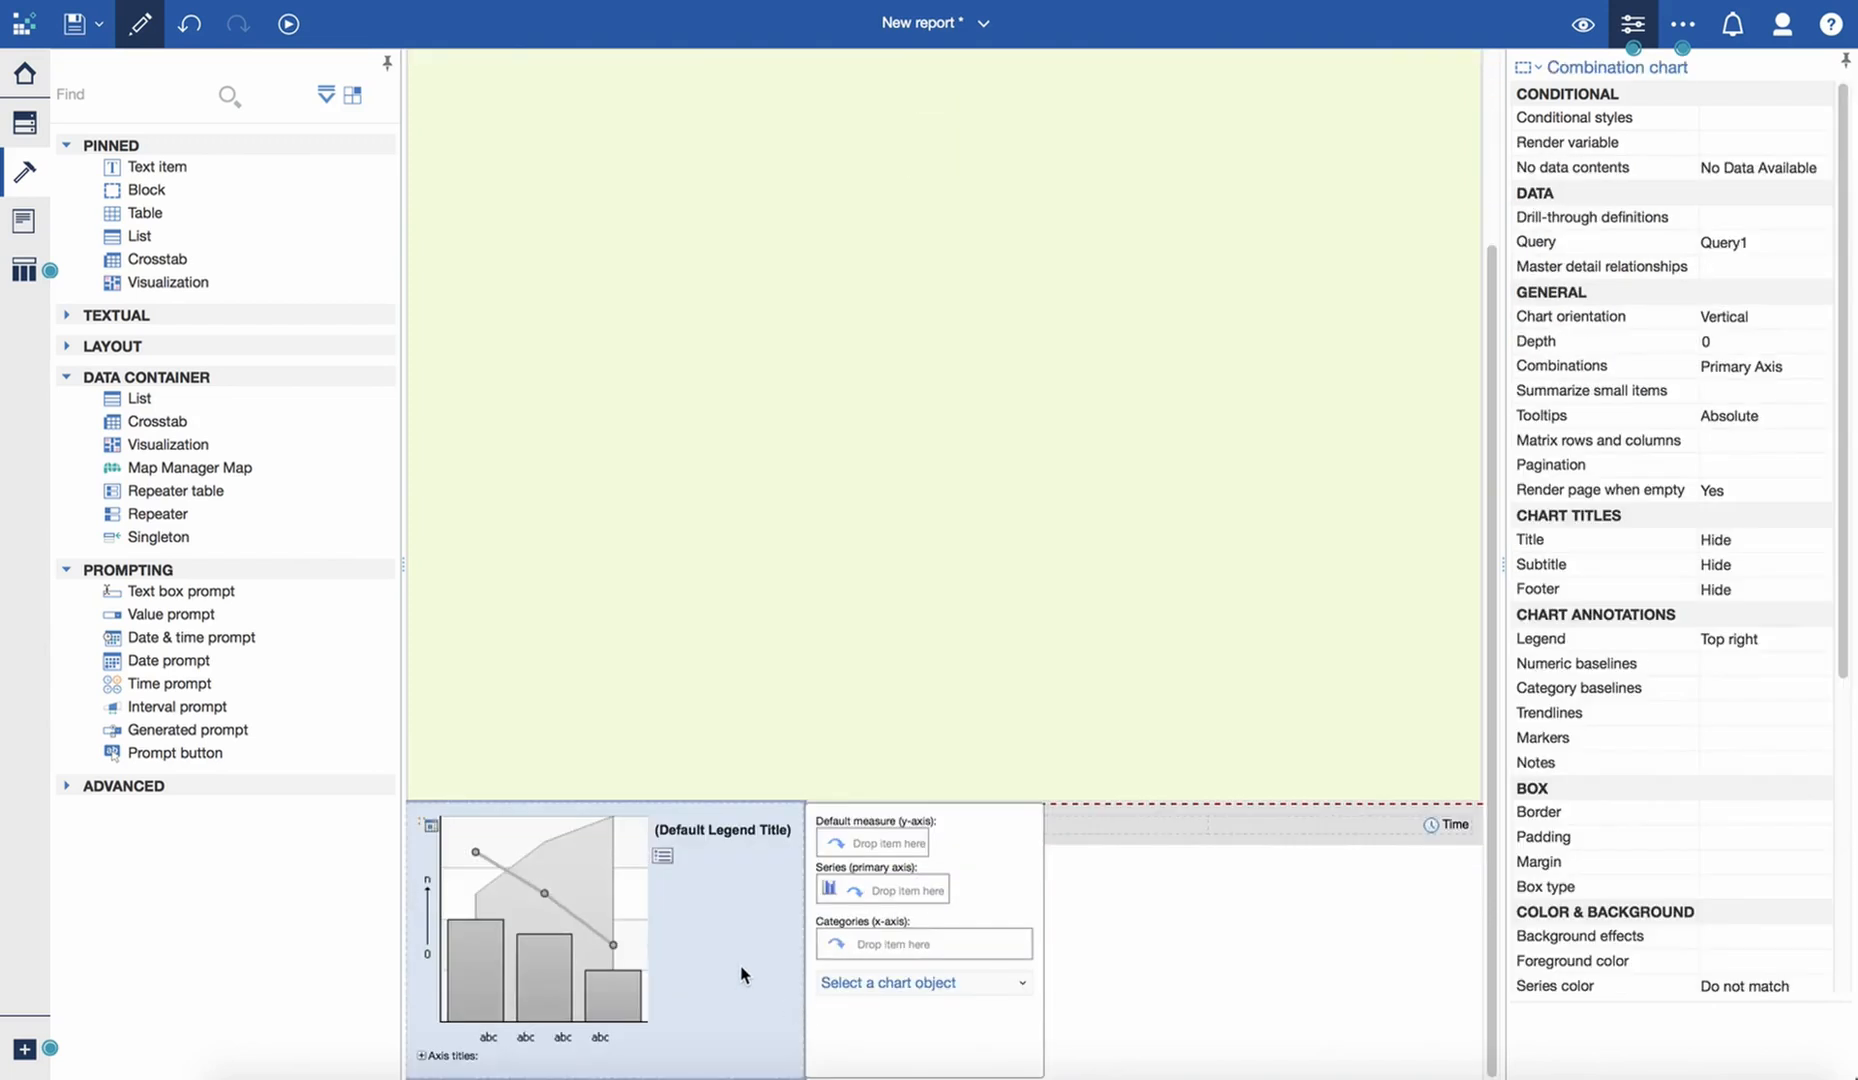
pyautogui.scroll(4, 990, 75)
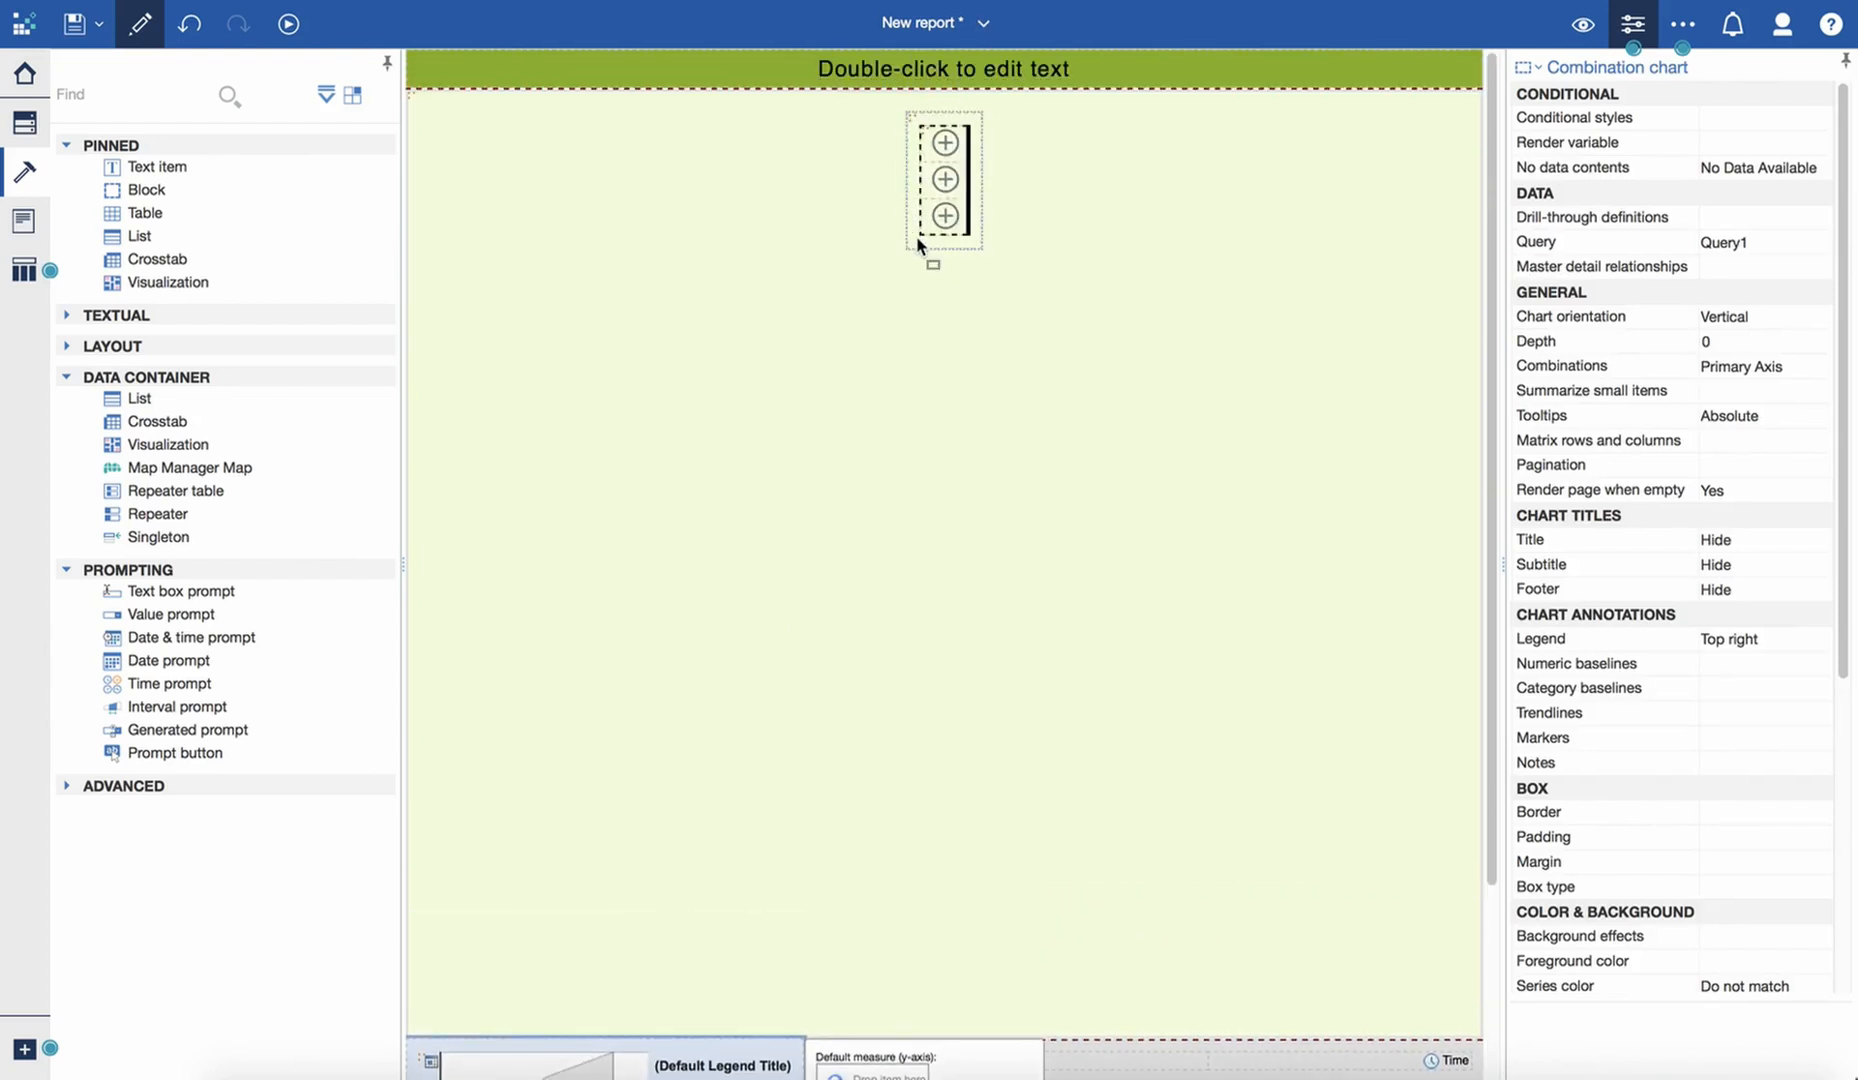
pyautogui.moveTo(931, 181); pyautogui.dragTo(931, 181)
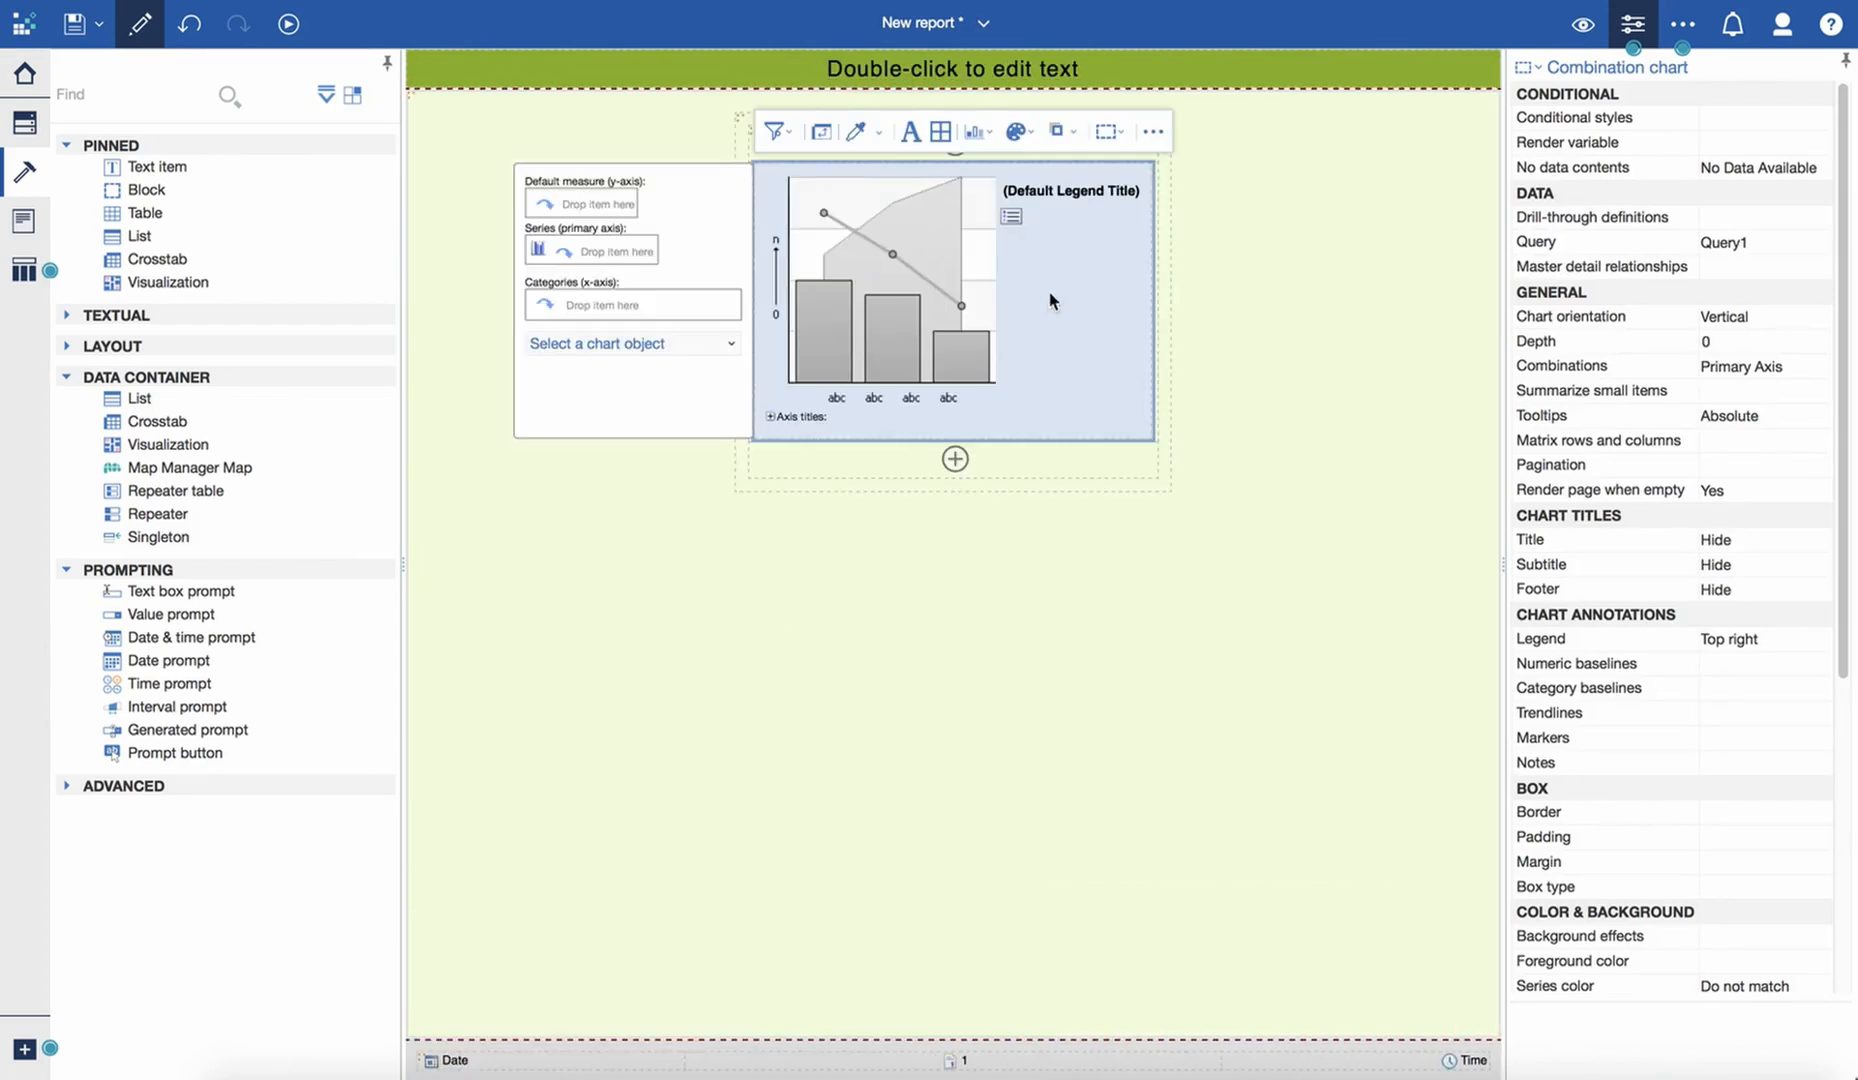
# - Link the combination chart to Repeater Query
pyautogui.click(1781, 253)
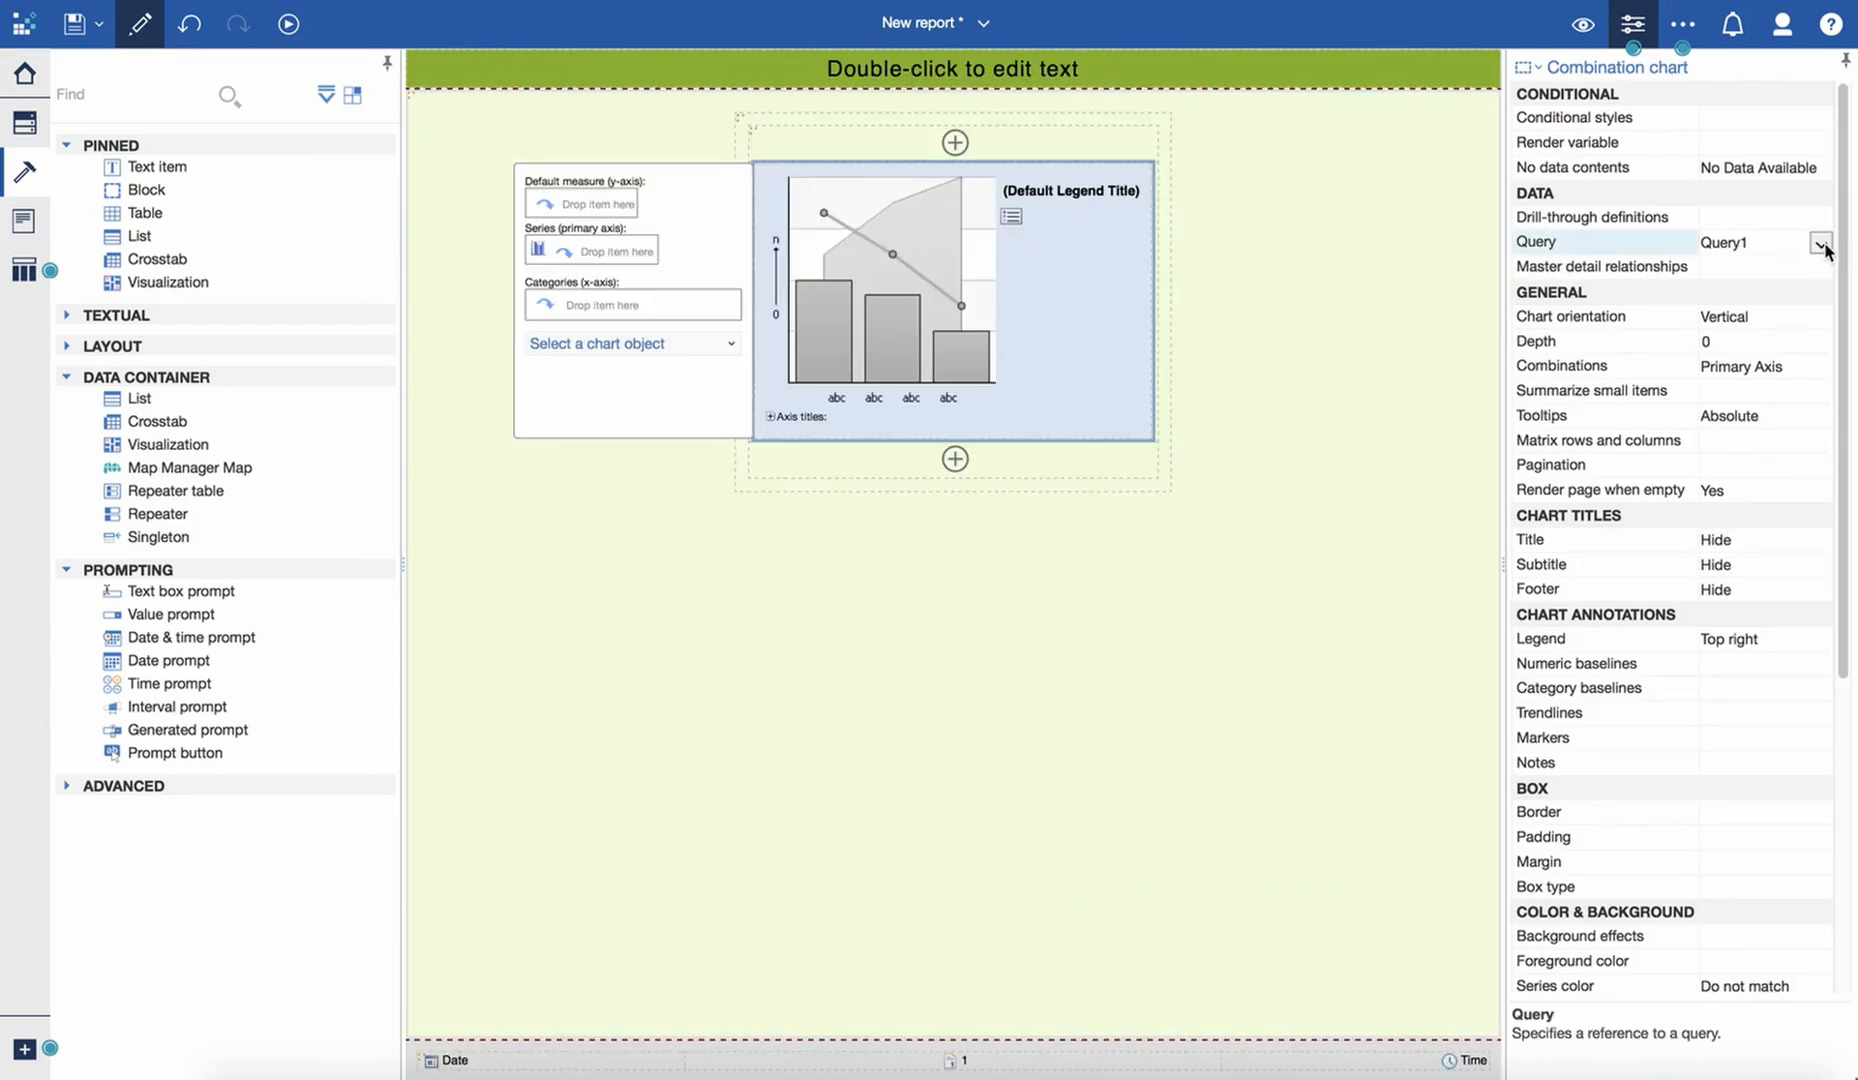
pyautogui.click(1810, 250)
pyautogui.click(1728, 268)
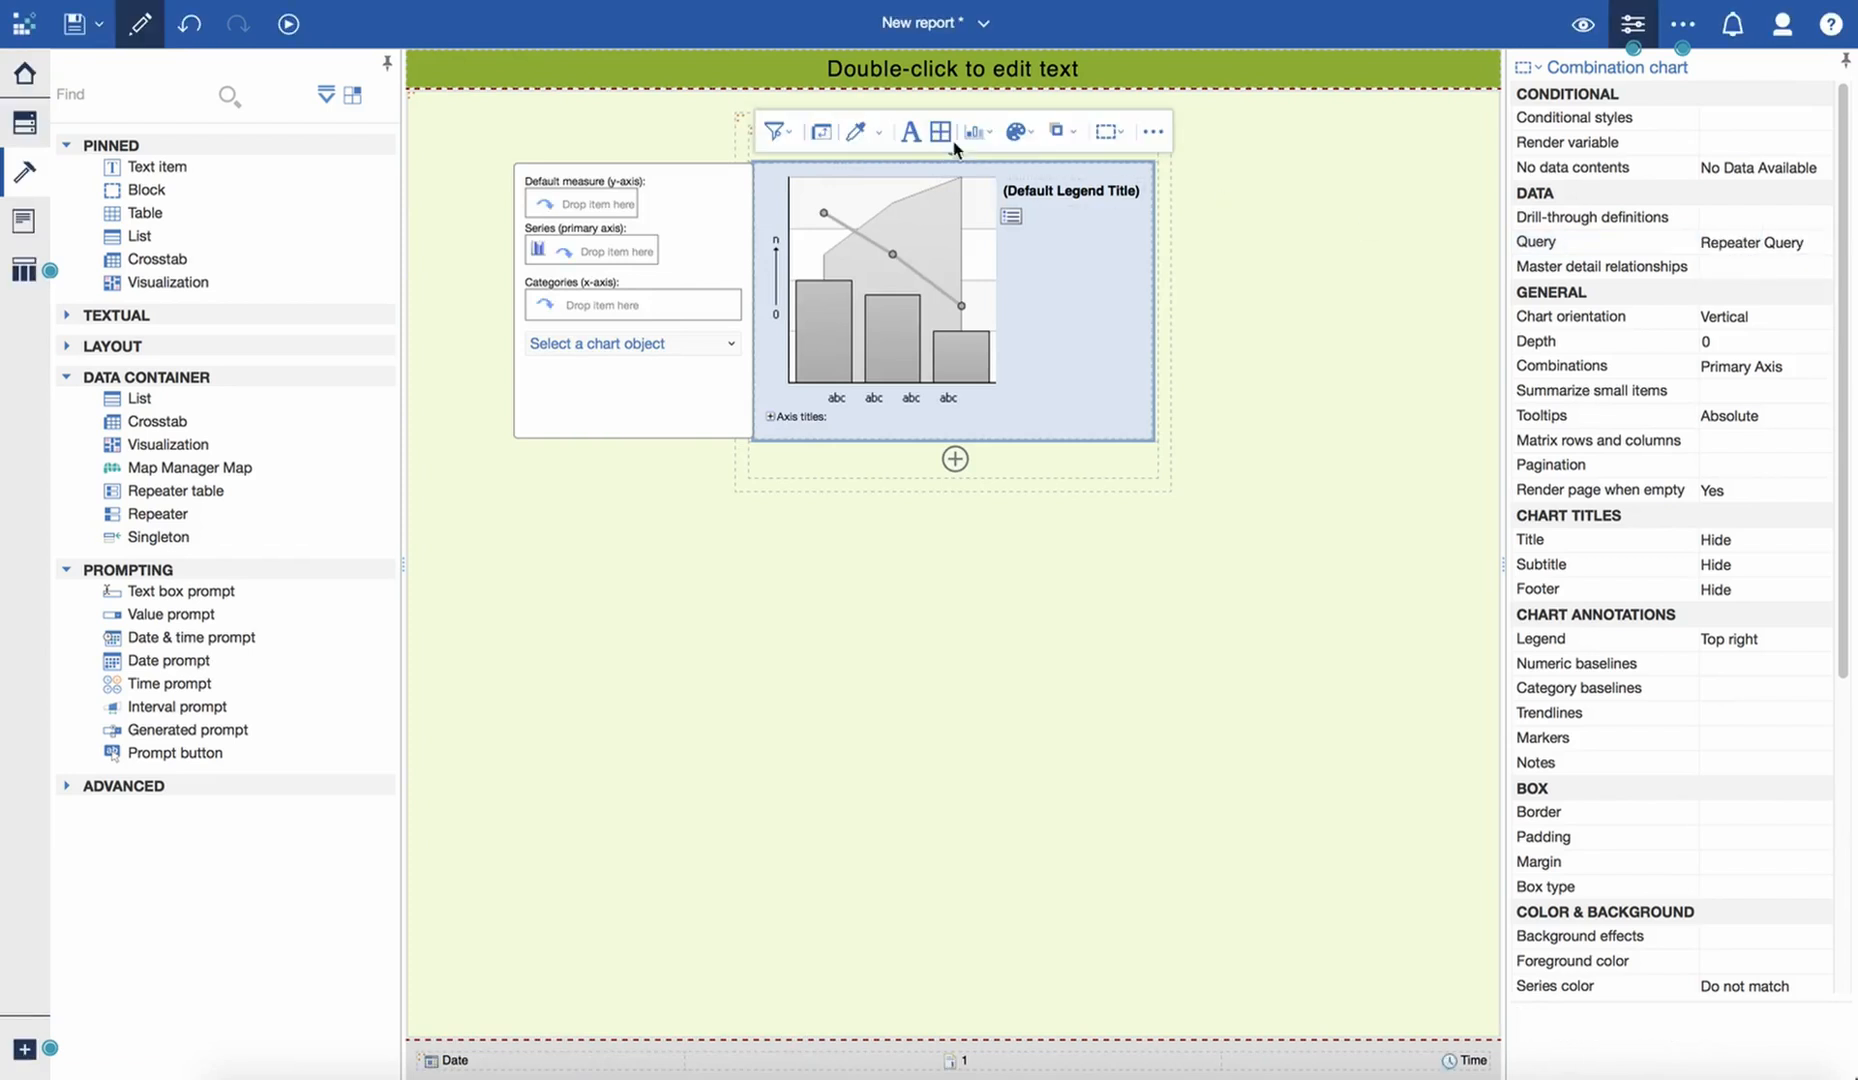
pyautogui.click(745, 126)
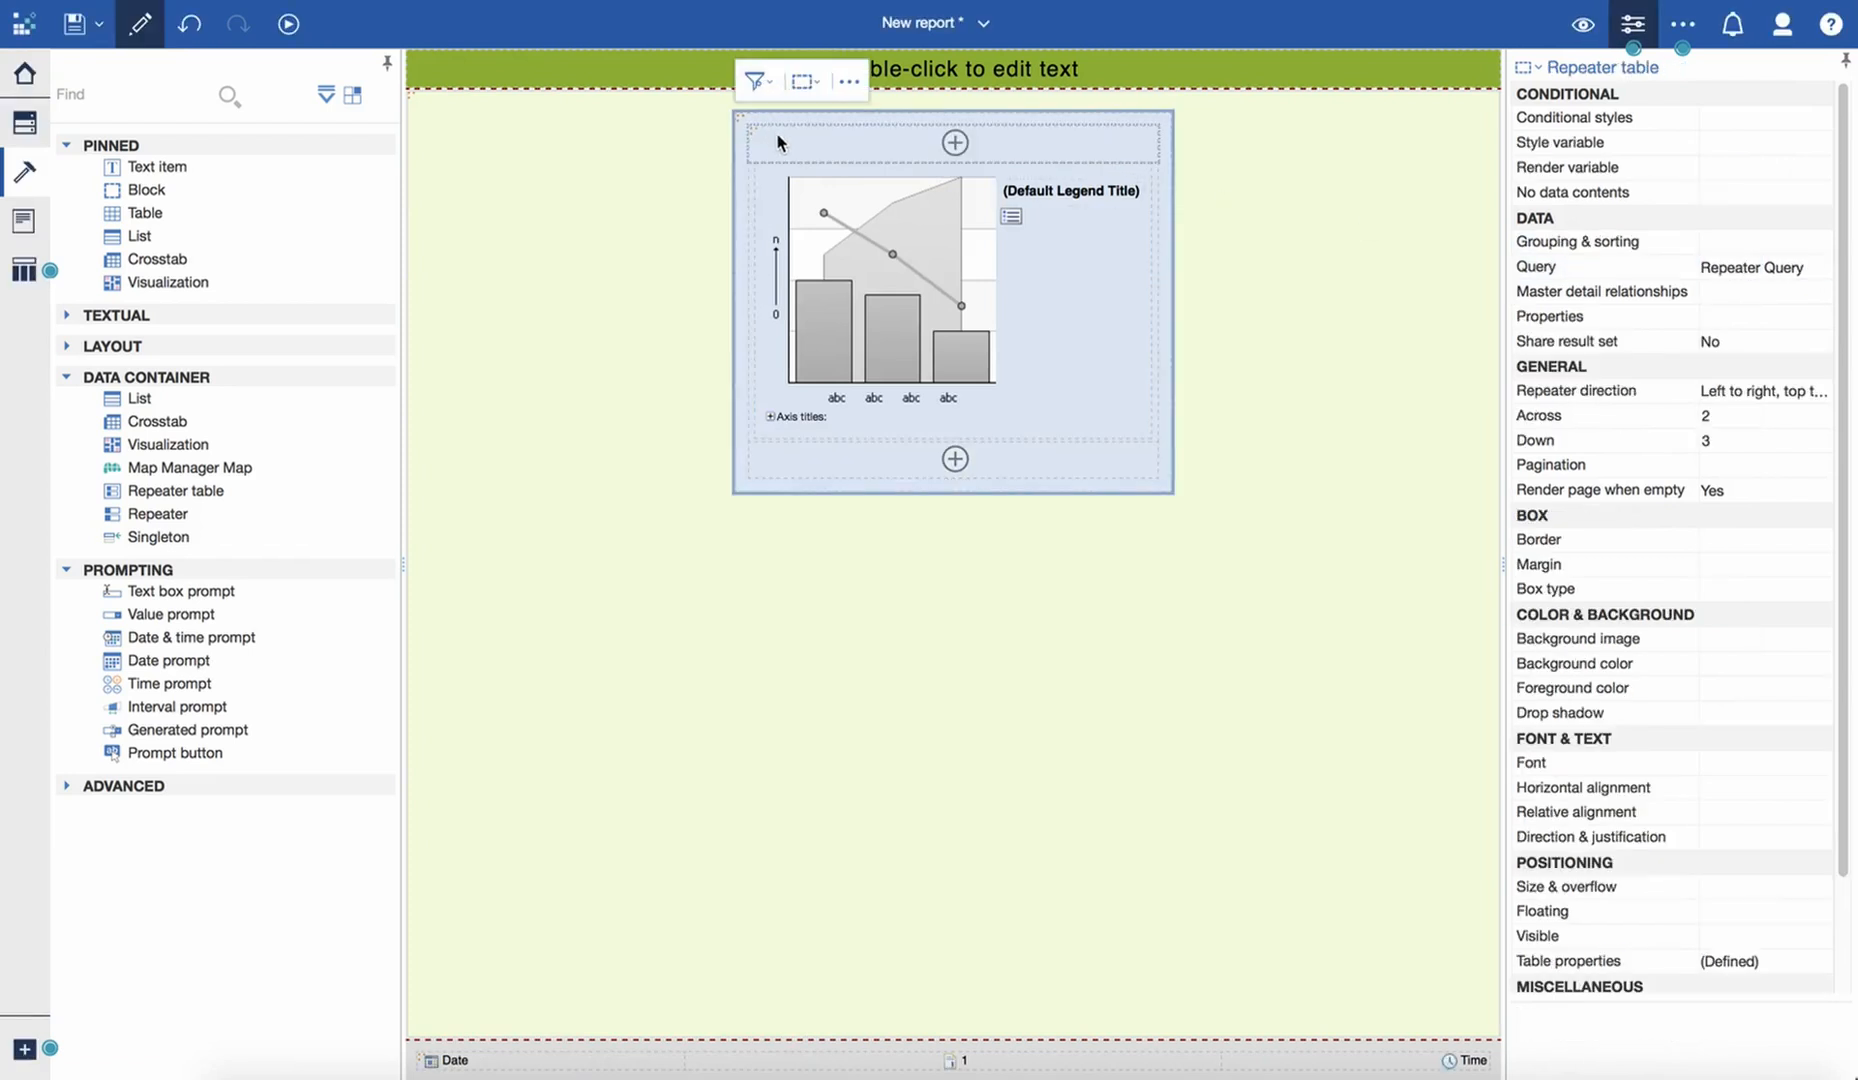
pyautogui.click(749, 128)
pyautogui.click(806, 200)
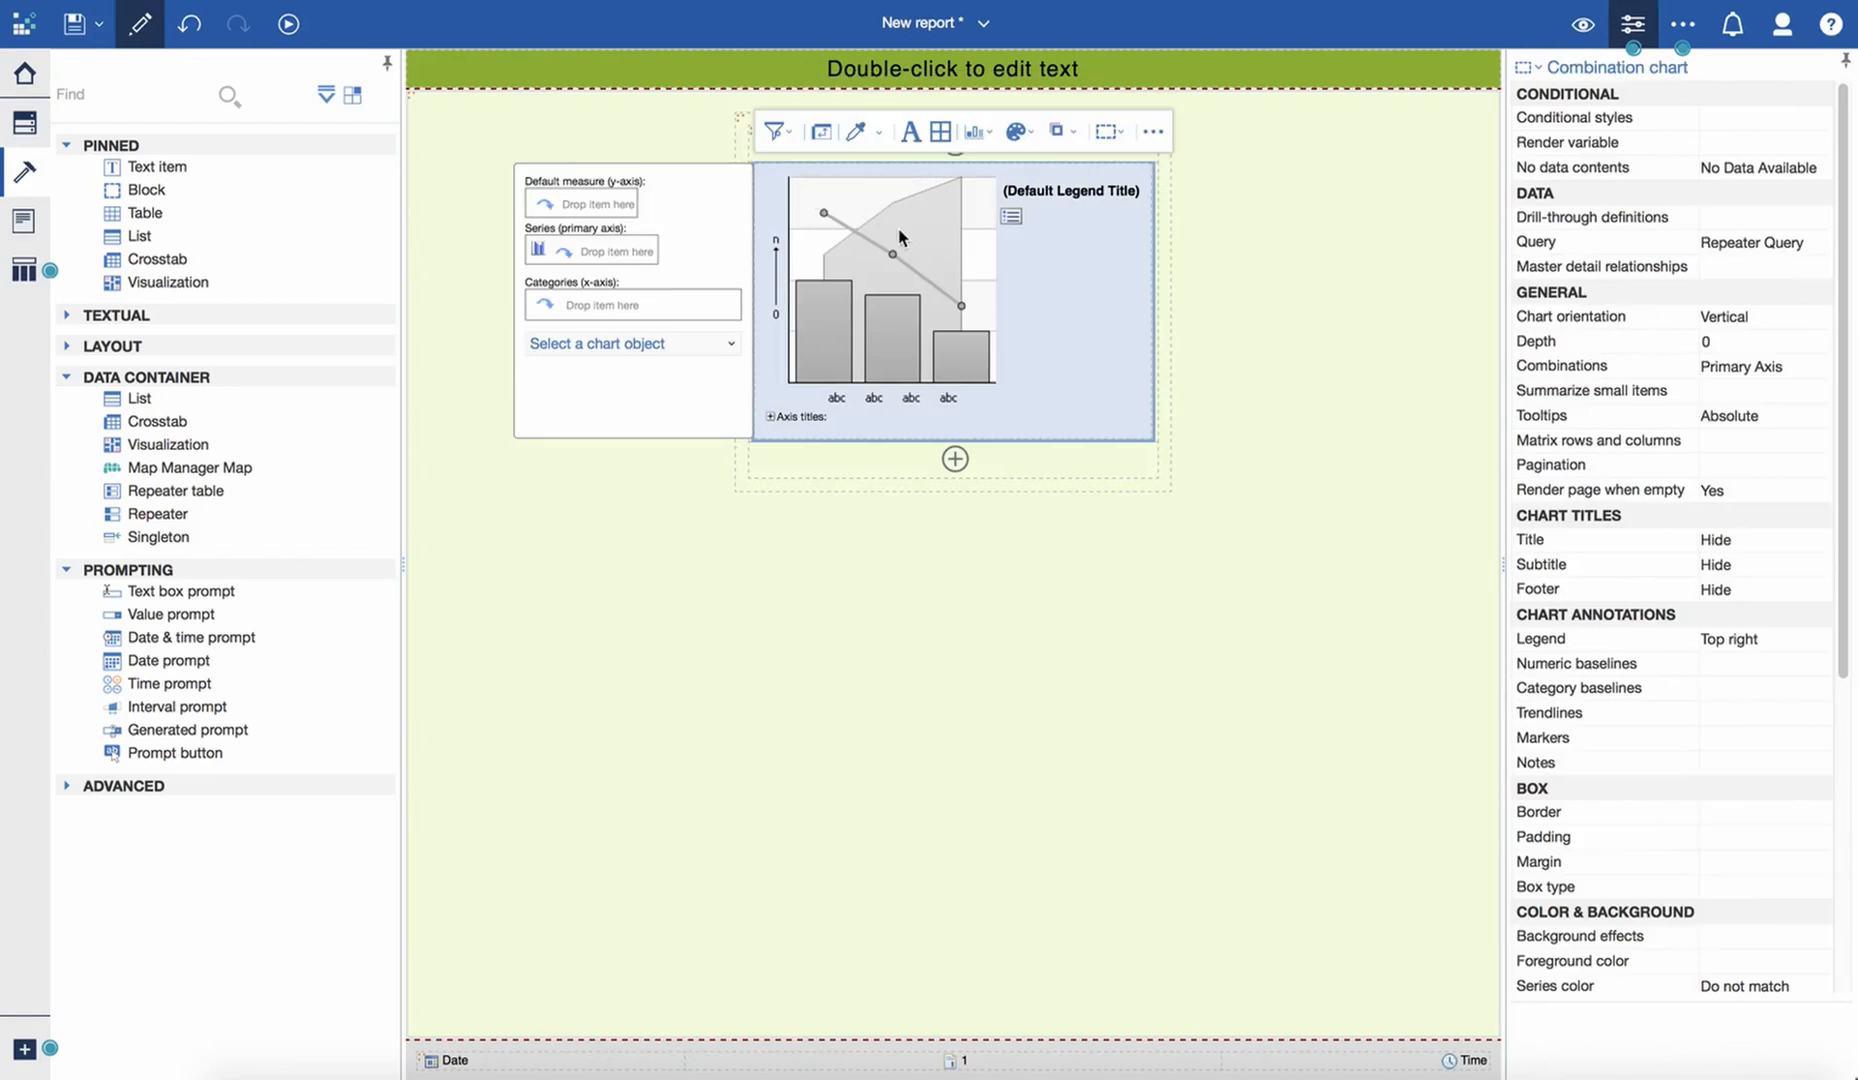
# - Try to add the Shopping measure from the Satisfaction Survey data module source to the chart's series
pyautogui.click(26, 136)
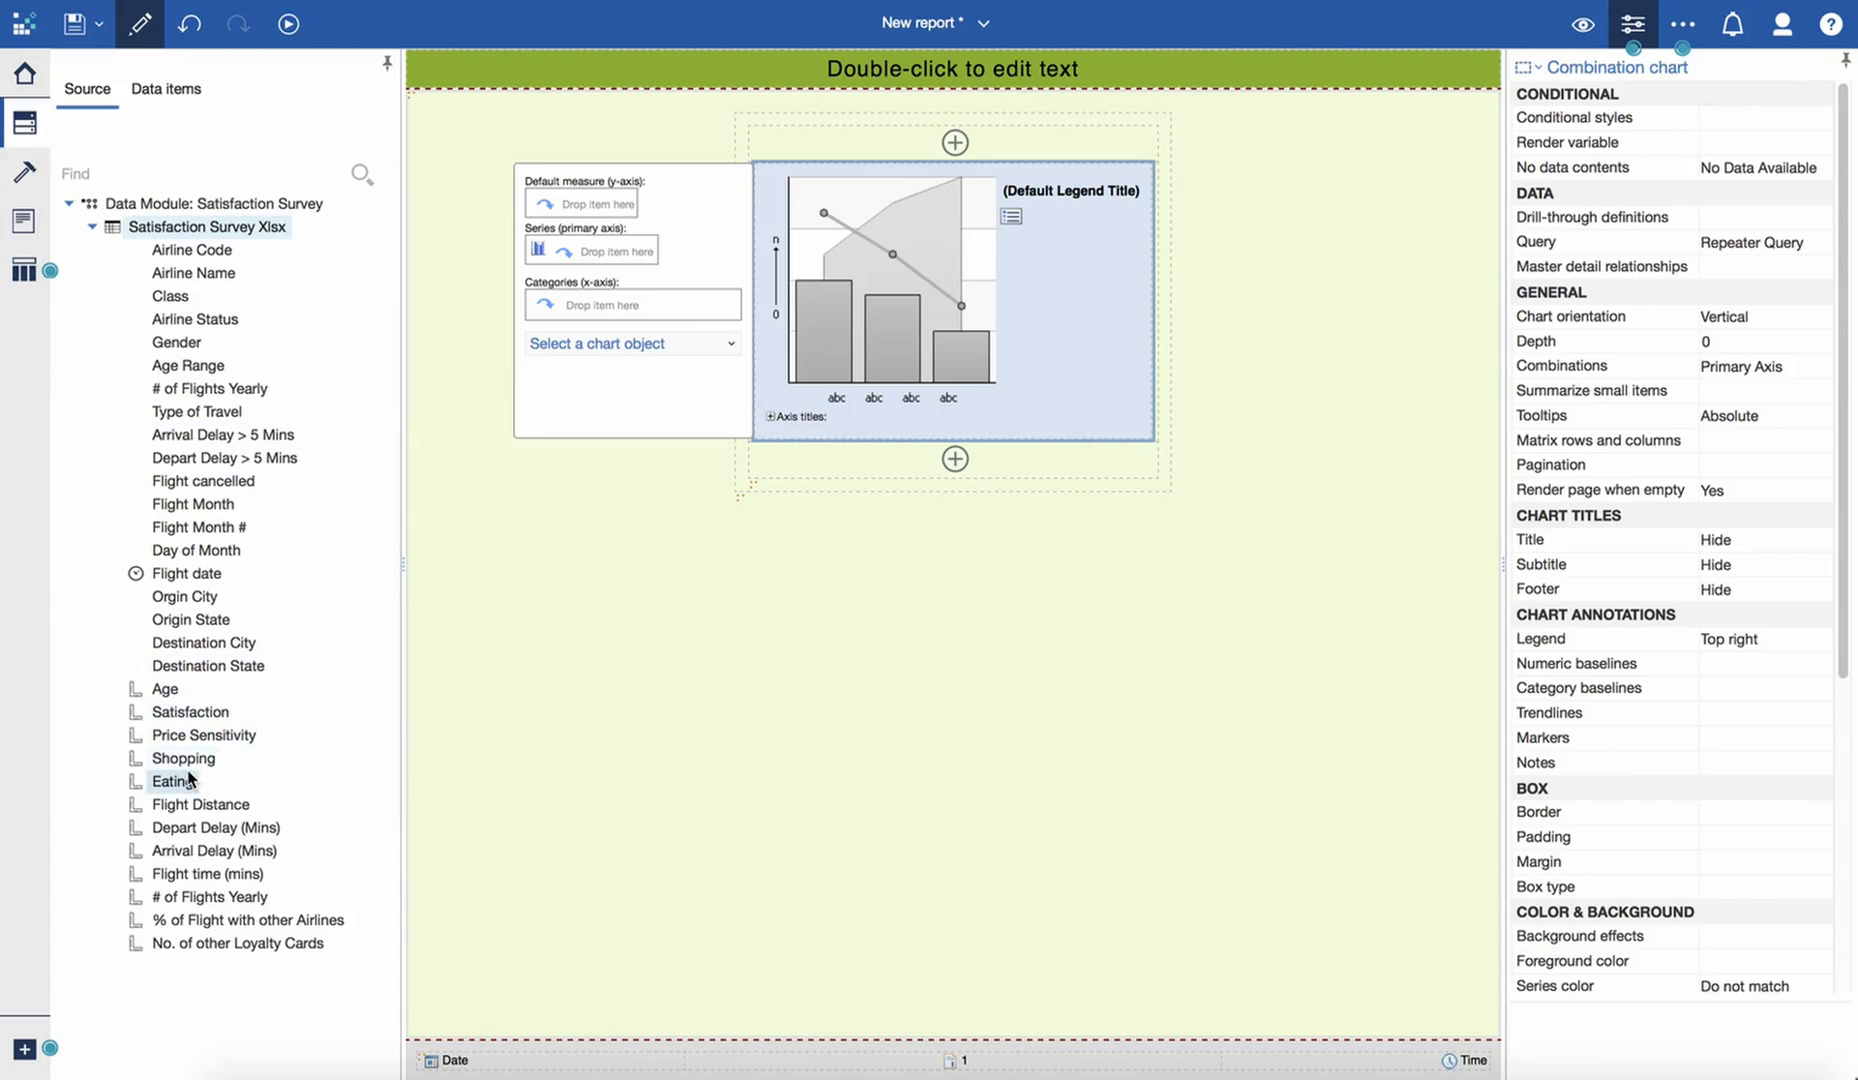
pyautogui.moveTo(186, 760); pyautogui.dragTo(693, 210)
pyautogui.moveTo(640, 236); pyautogui.dragTo(620, 256)
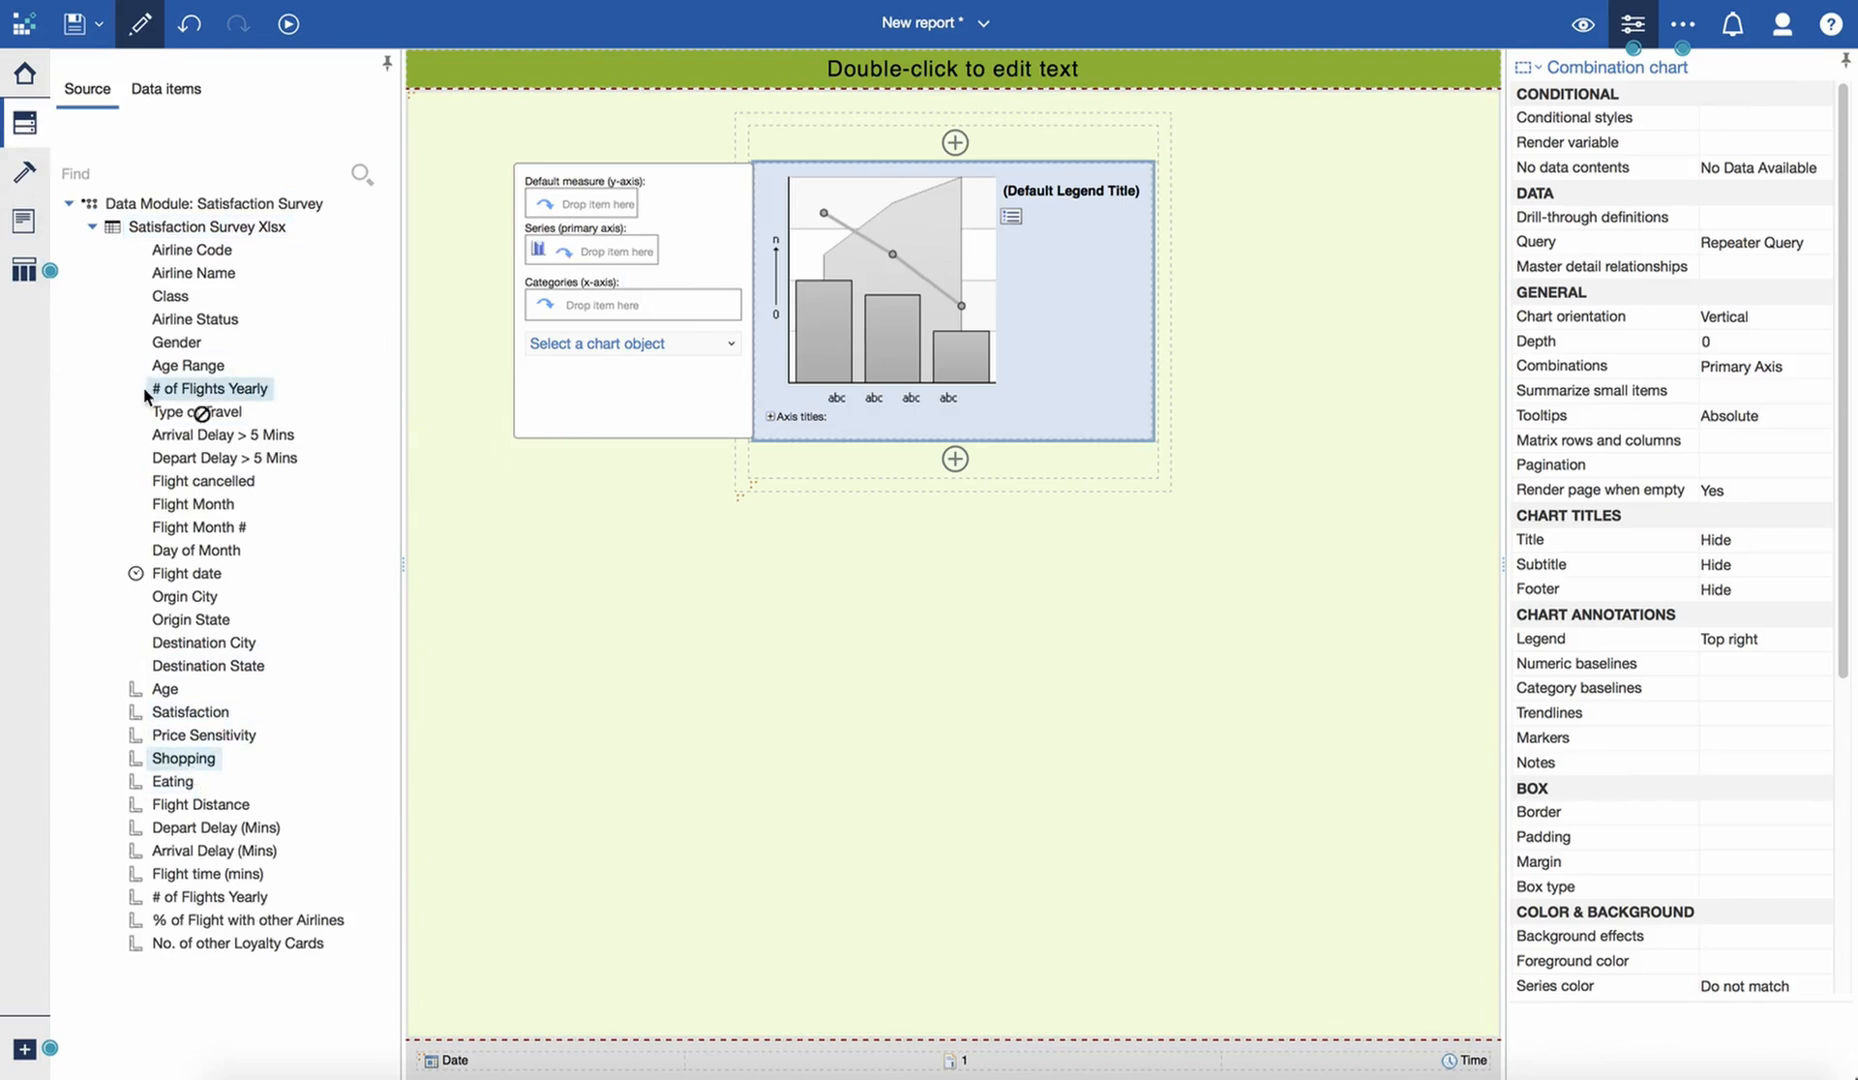
# - Add Shopping and Eating from Repeater Query's data items to the chart's primary axis series
pyautogui.click(163, 90)
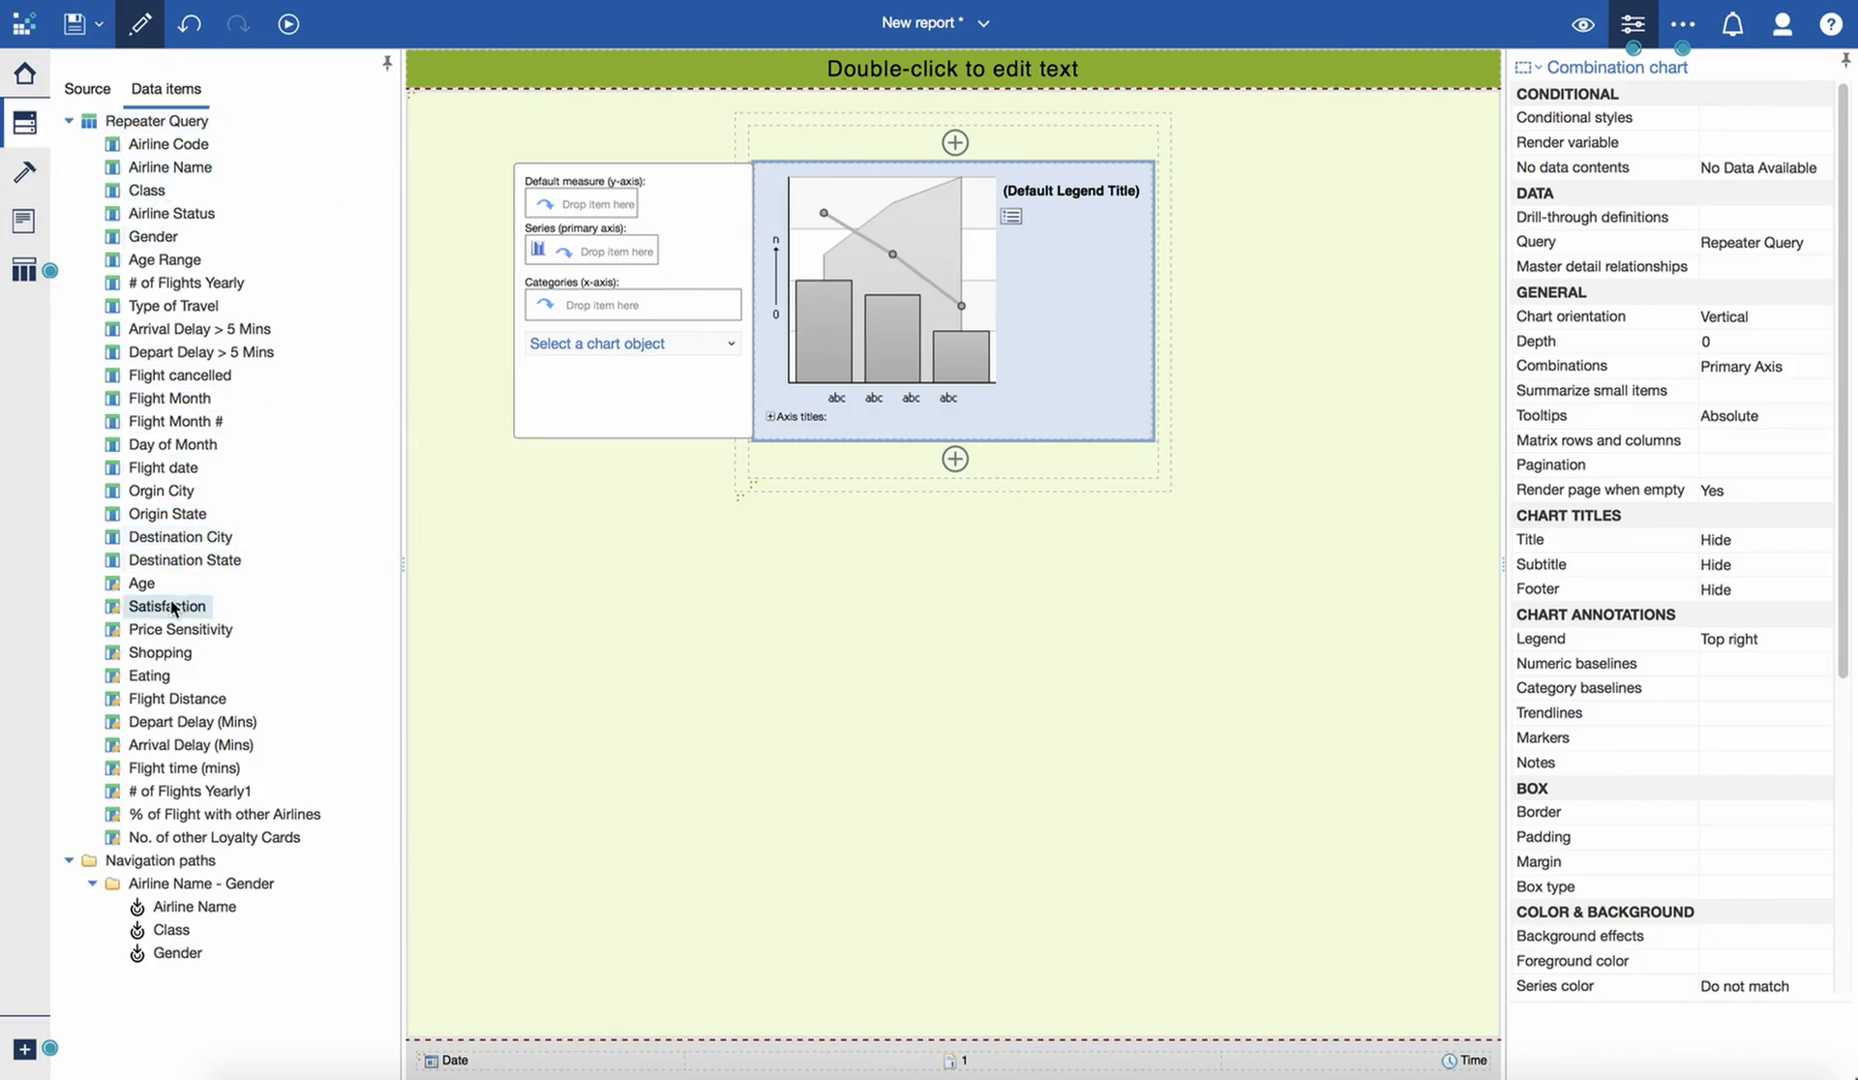
pyautogui.moveTo(160, 653); pyautogui.dragTo(608, 248)
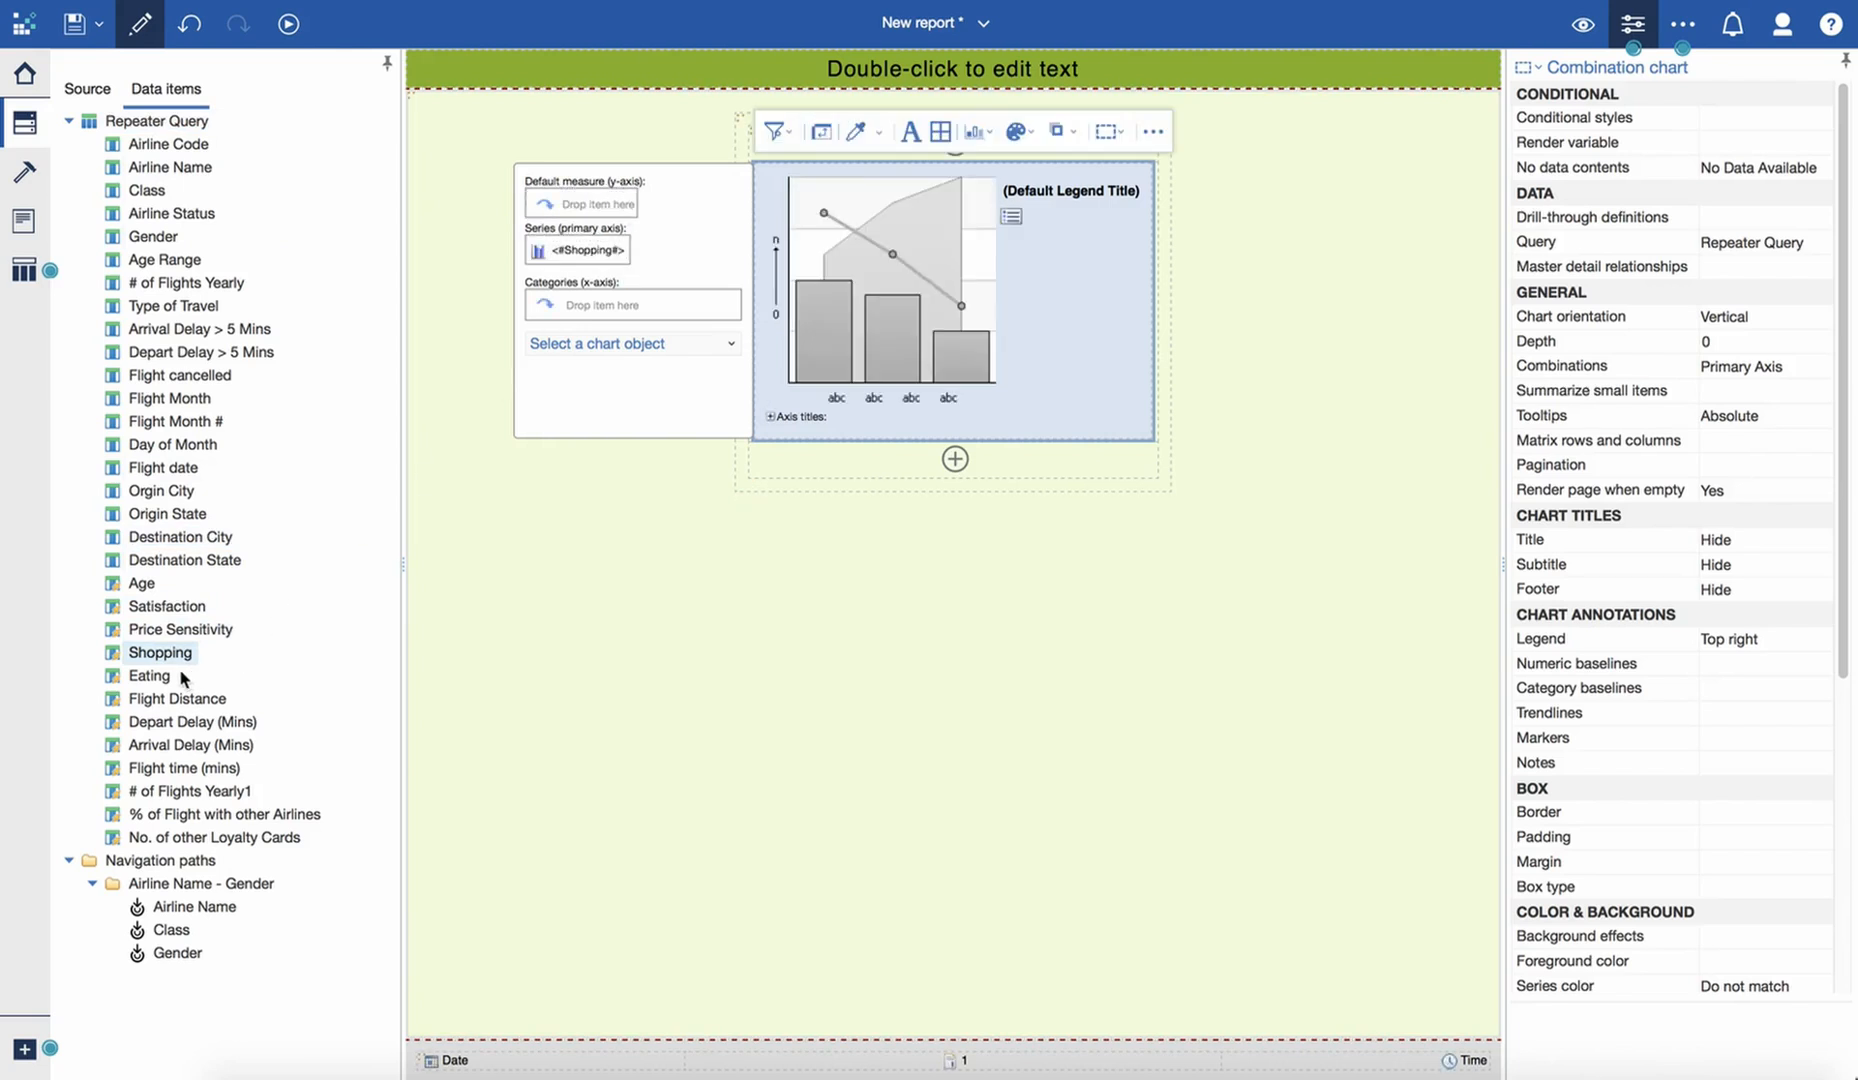
pyautogui.moveTo(155, 678); pyautogui.dragTo(631, 253)
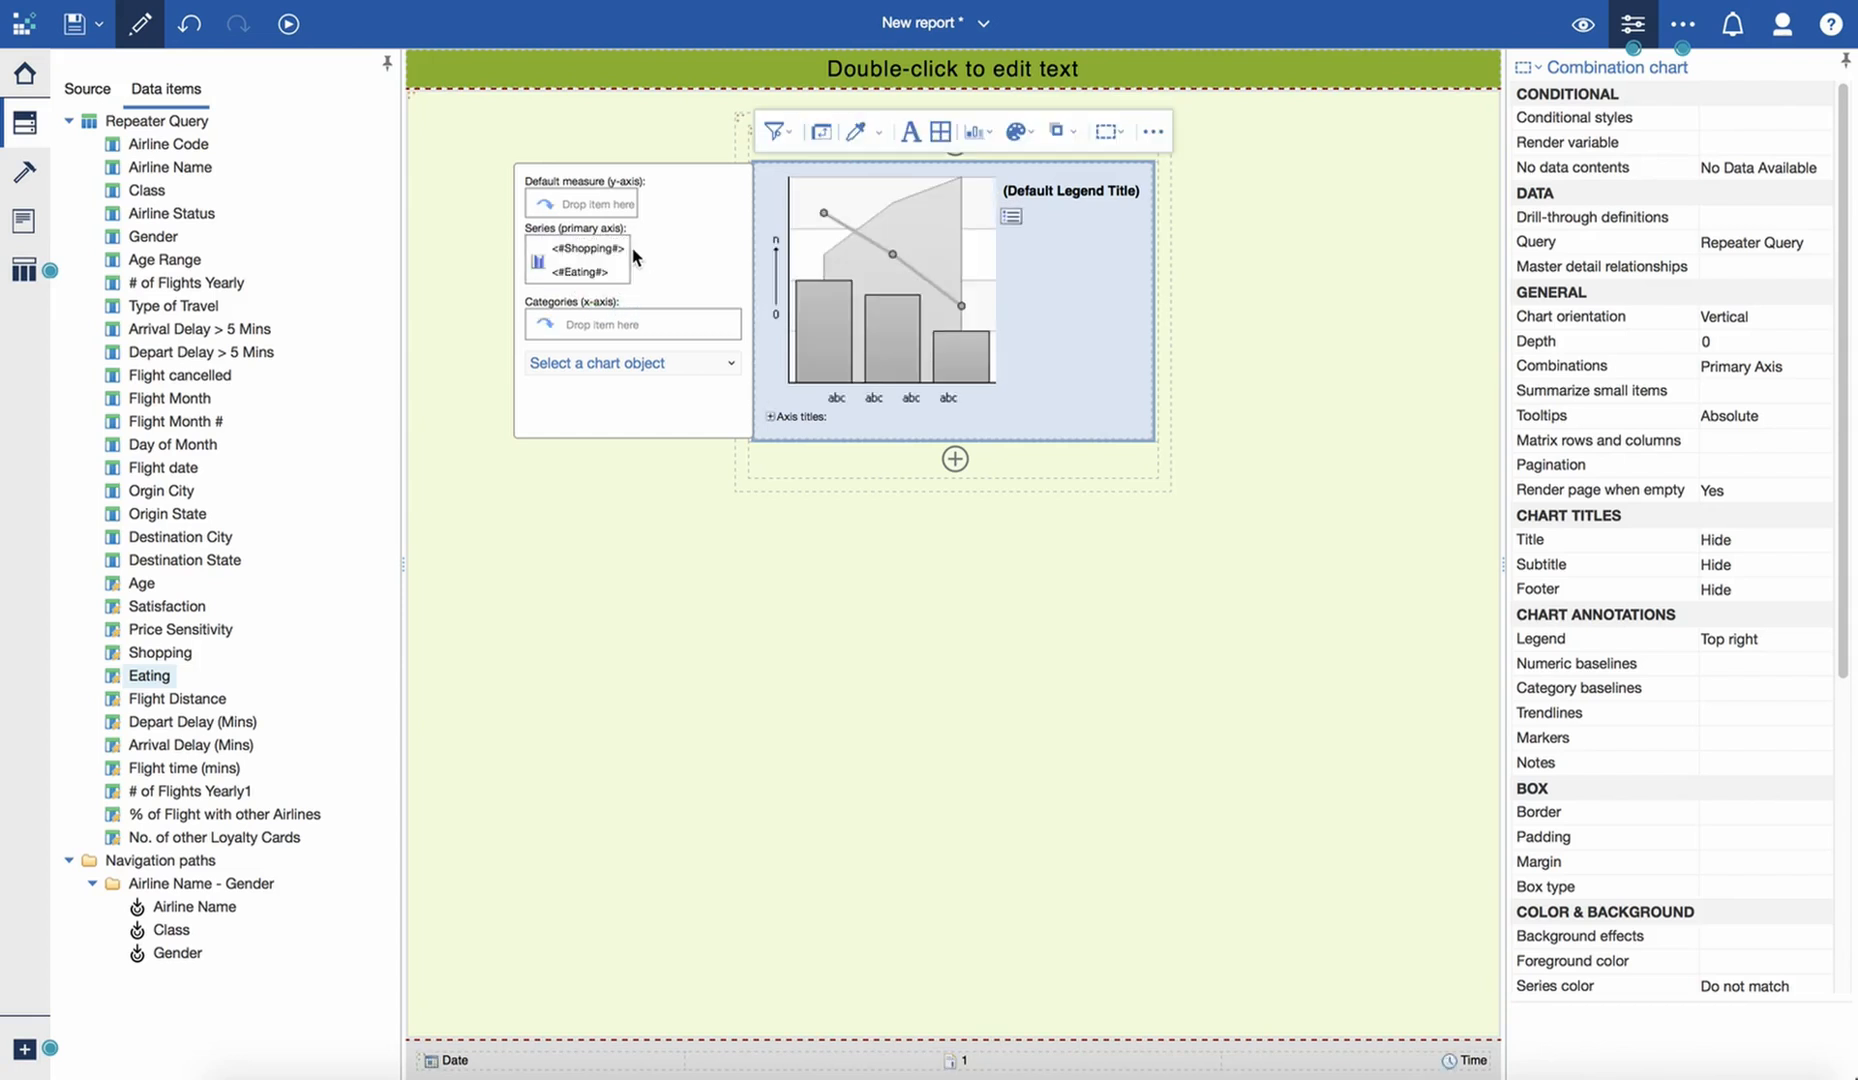
# - Add the Flight Month data item to the chart's x-axis categories
pyautogui.click(584, 327)
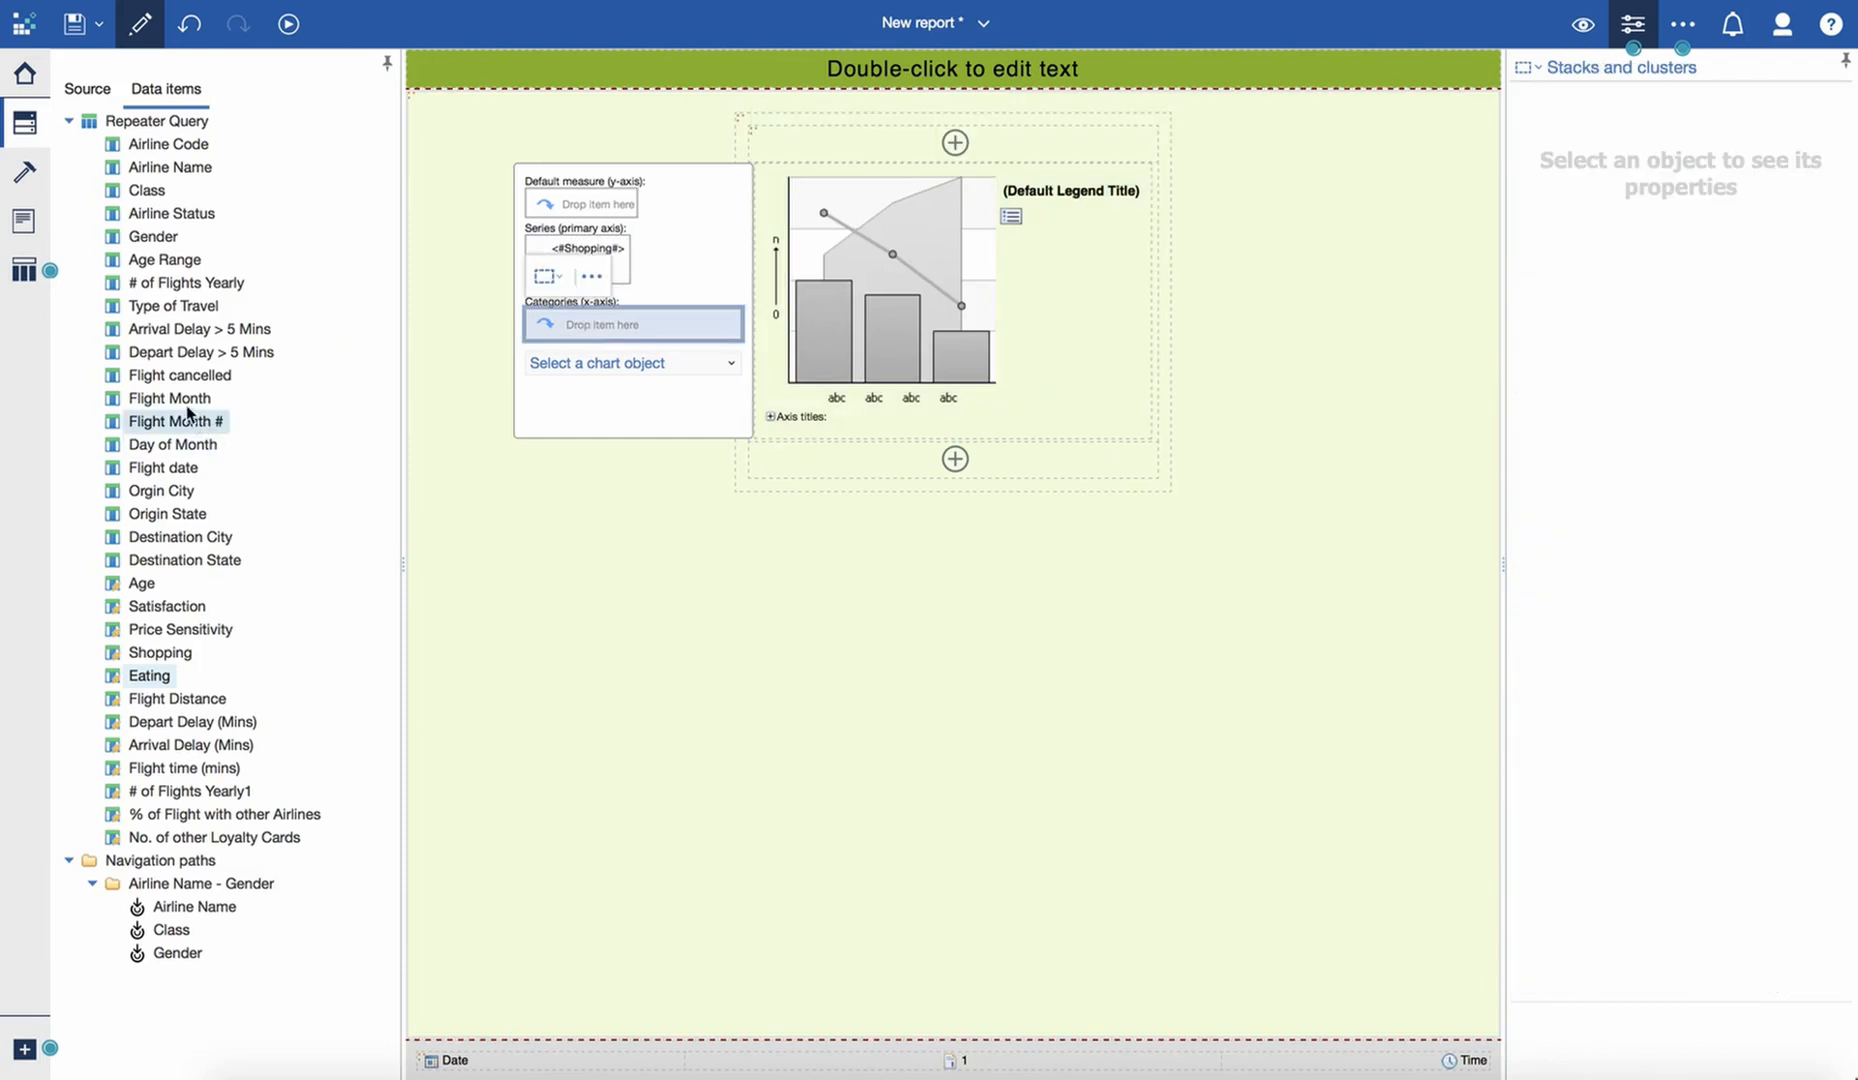
pyautogui.moveTo(178, 405); pyautogui.dragTo(592, 328)
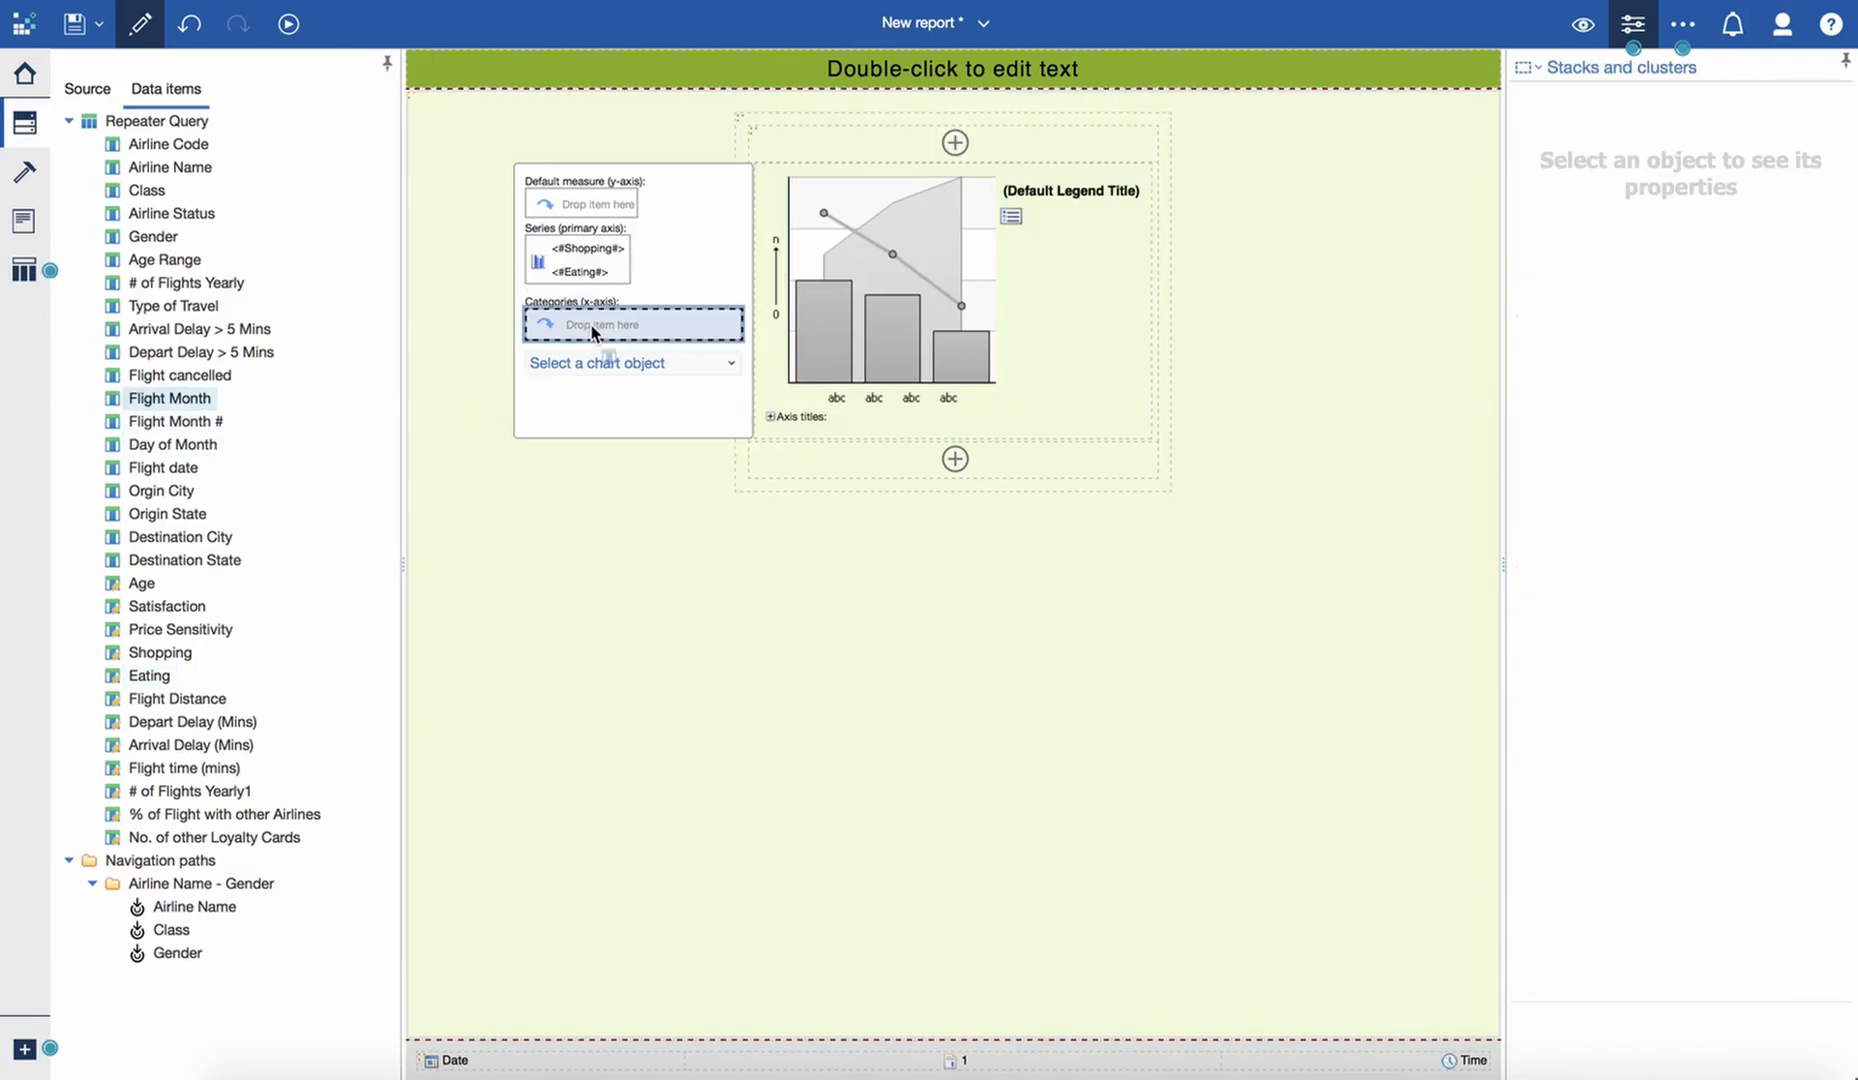
pyautogui.click(799, 330)
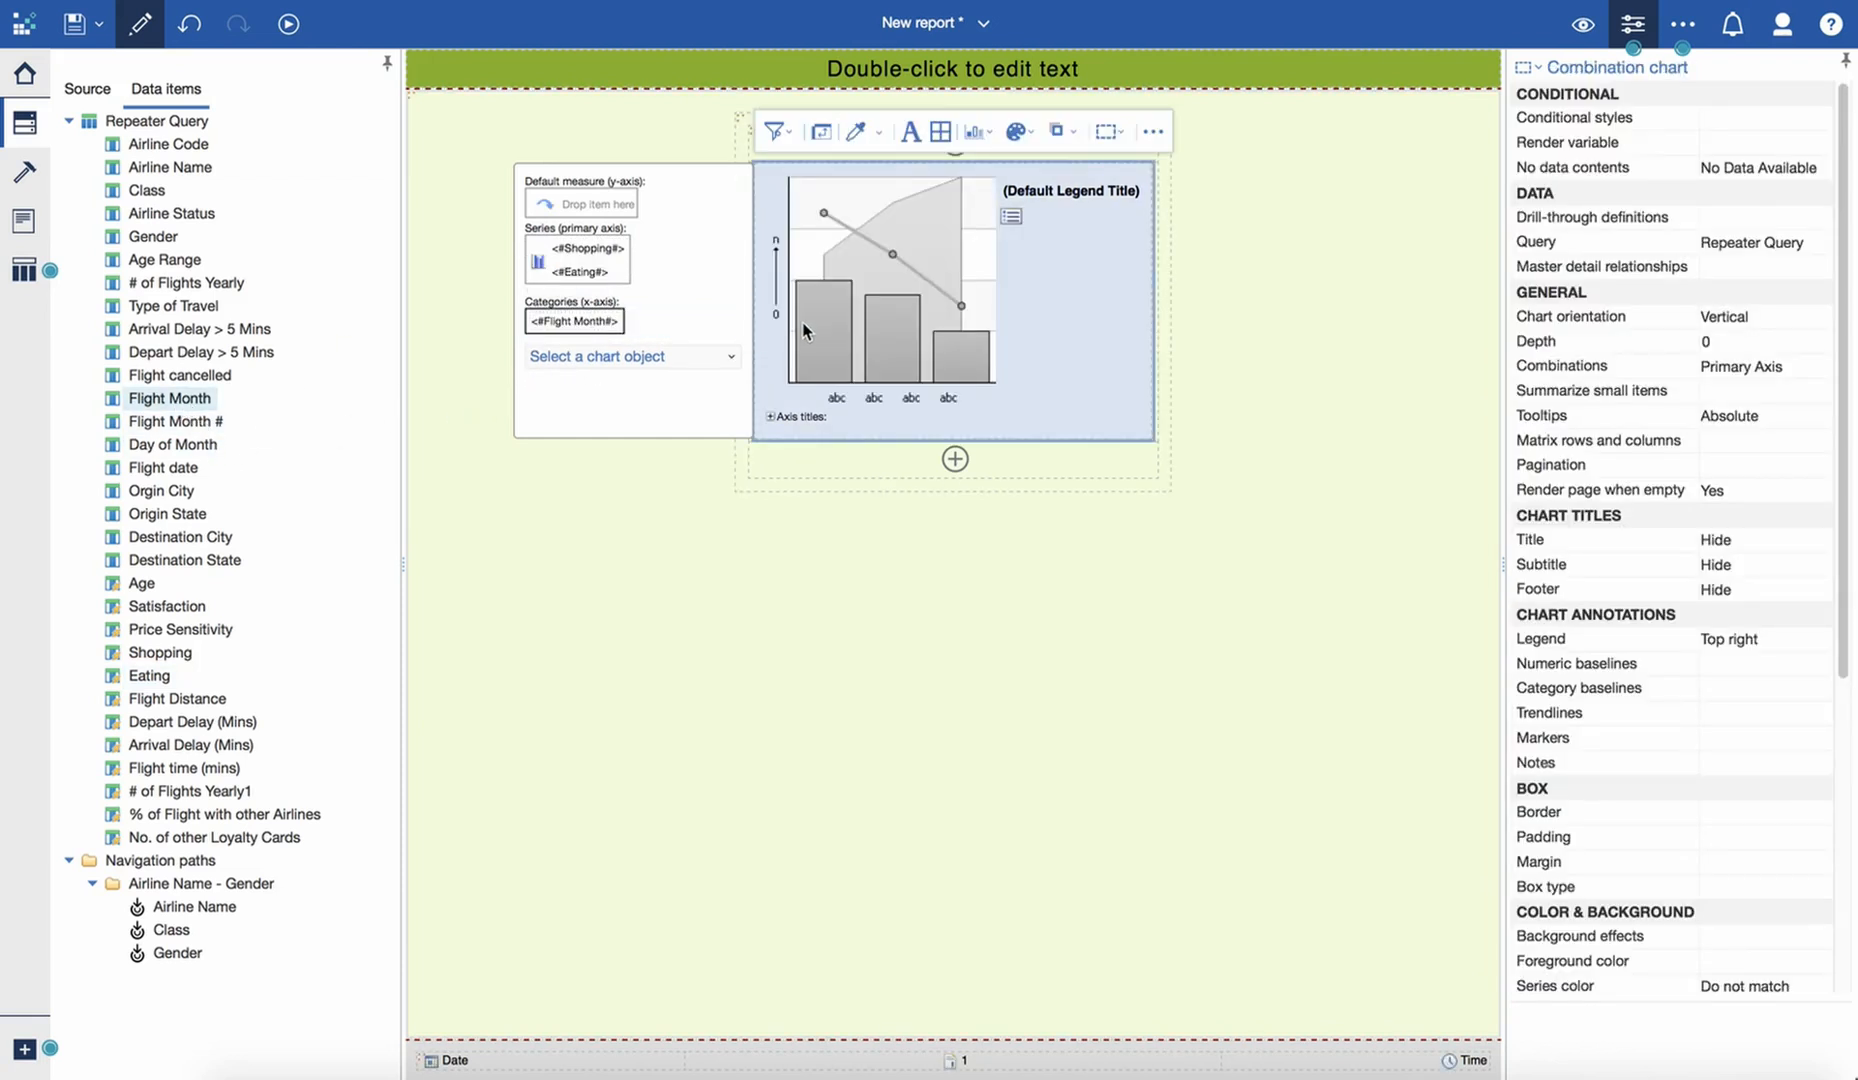
# - Sort the chart's Flight Month category by Flight Month # in ascending order
pyautogui.click(590, 323)
pyautogui.click(1786, 217)
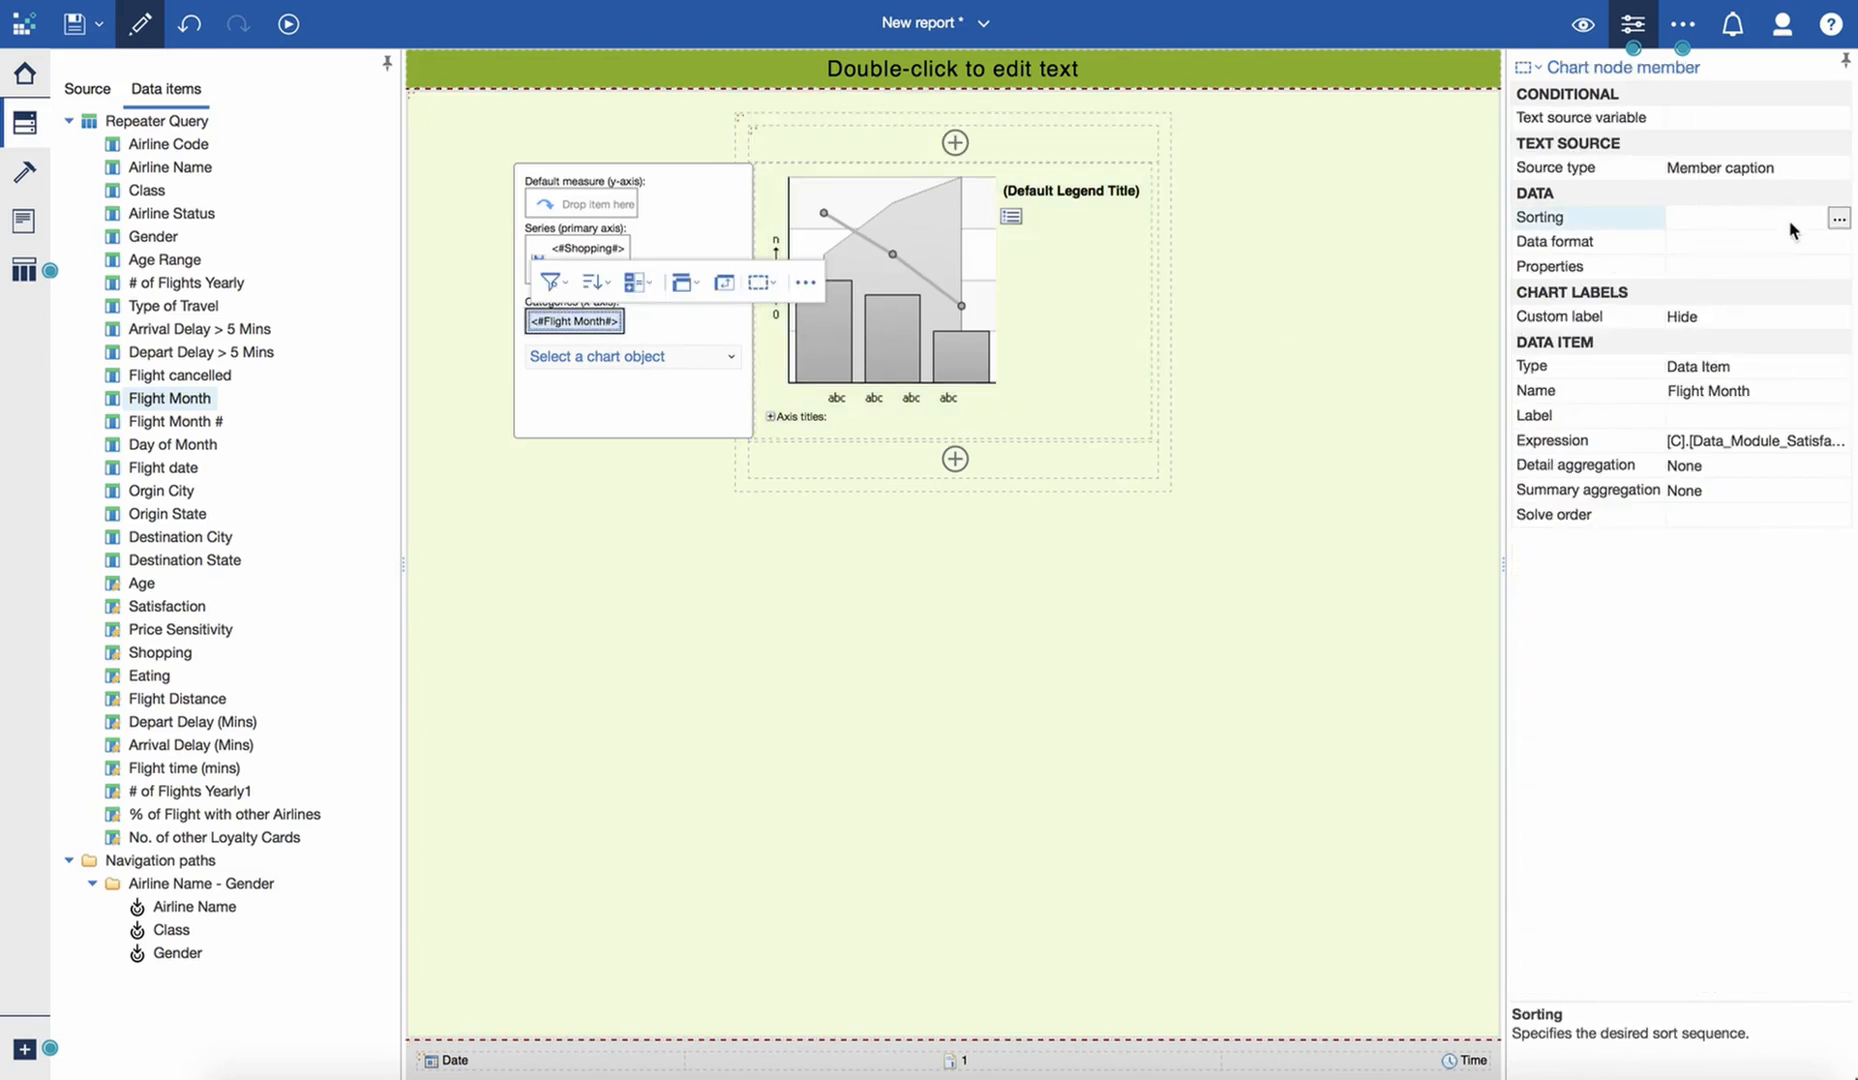
pyautogui.click(1839, 218)
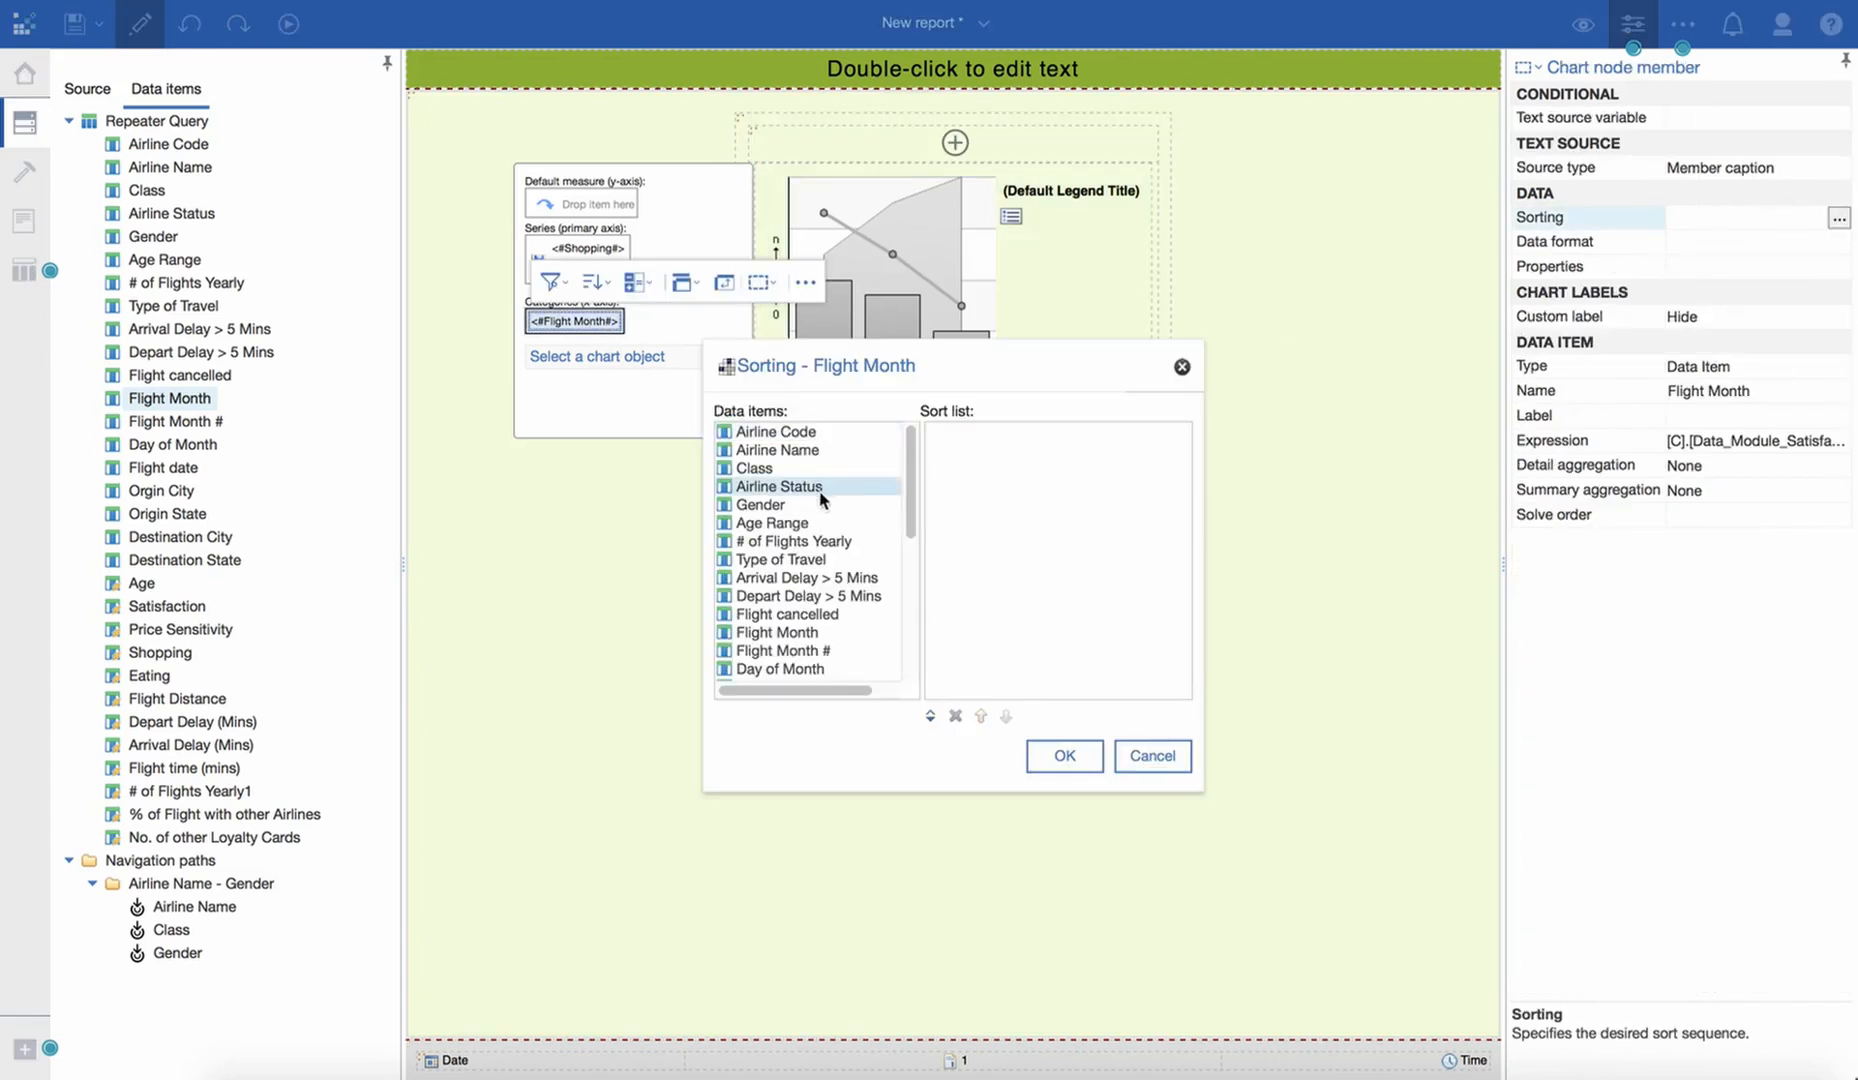
pyautogui.scroll(-5, 818, 517)
pyautogui.scroll(1, 818, 517)
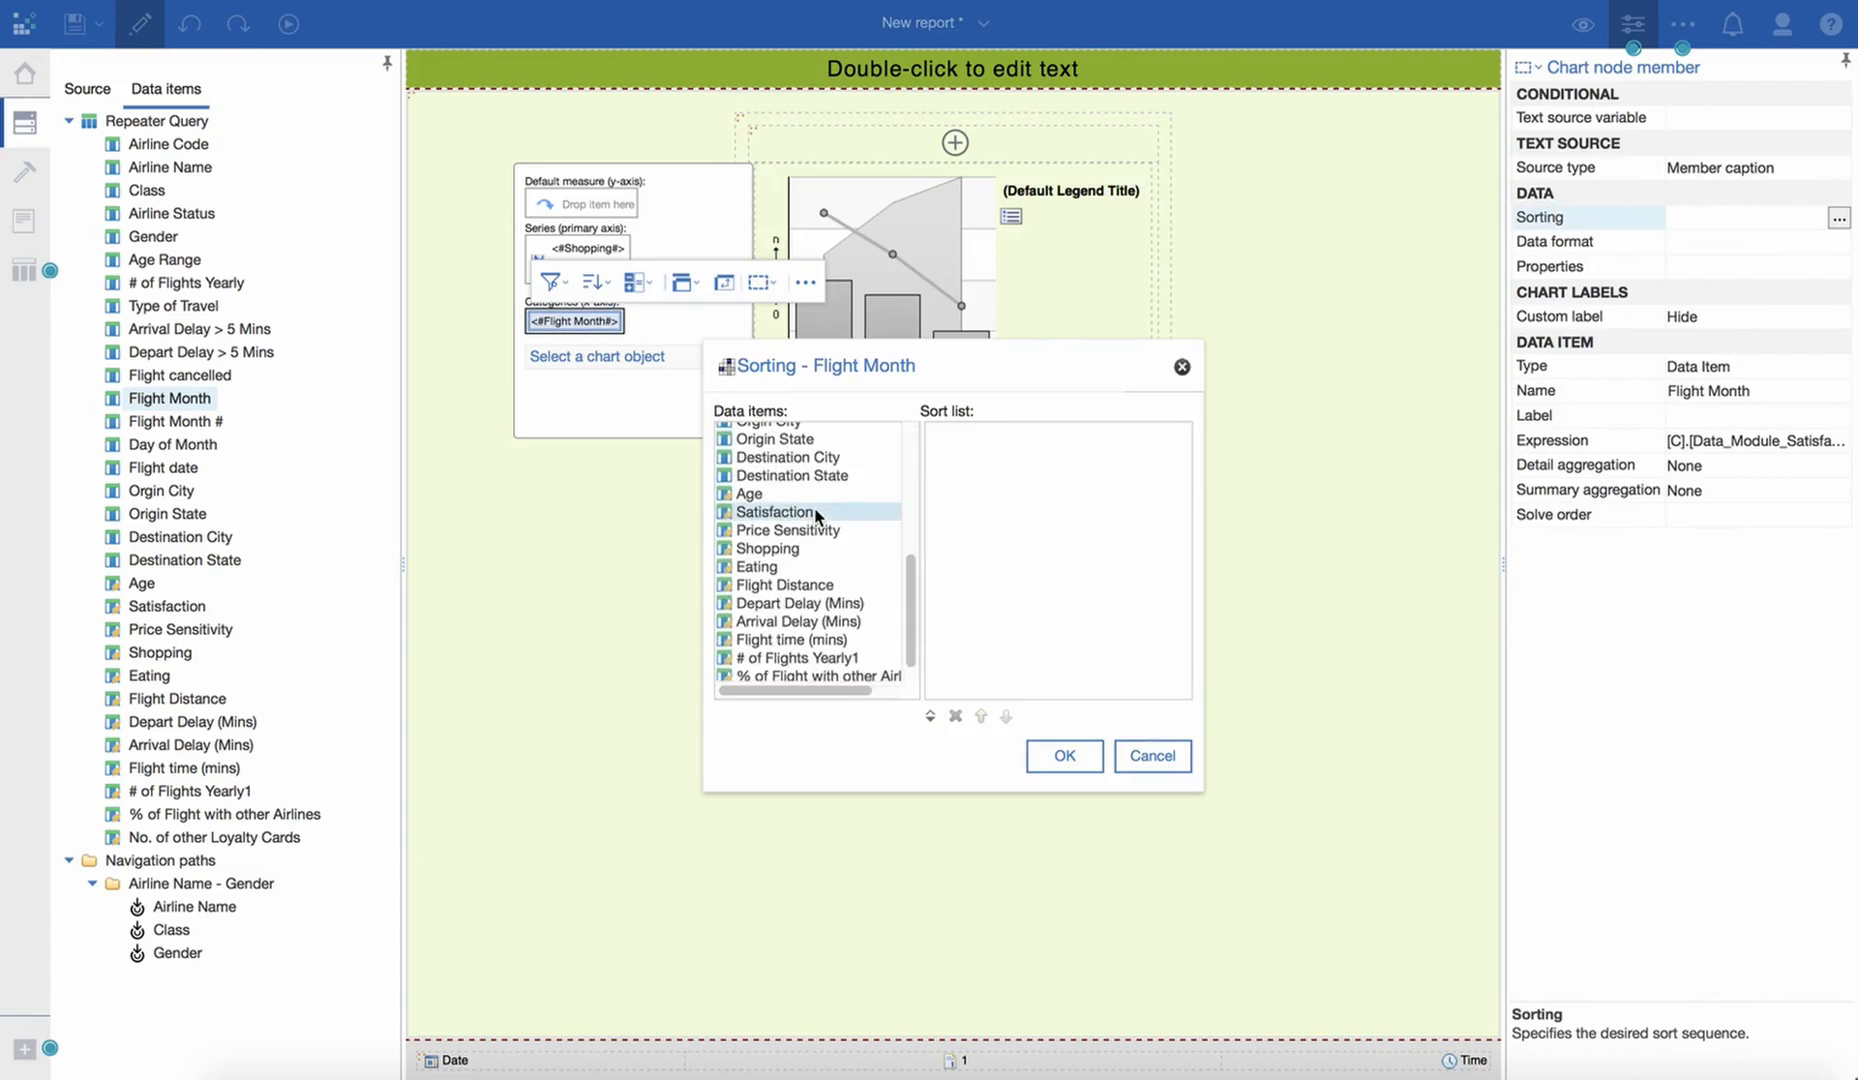
pyautogui.scroll(2, 818, 517)
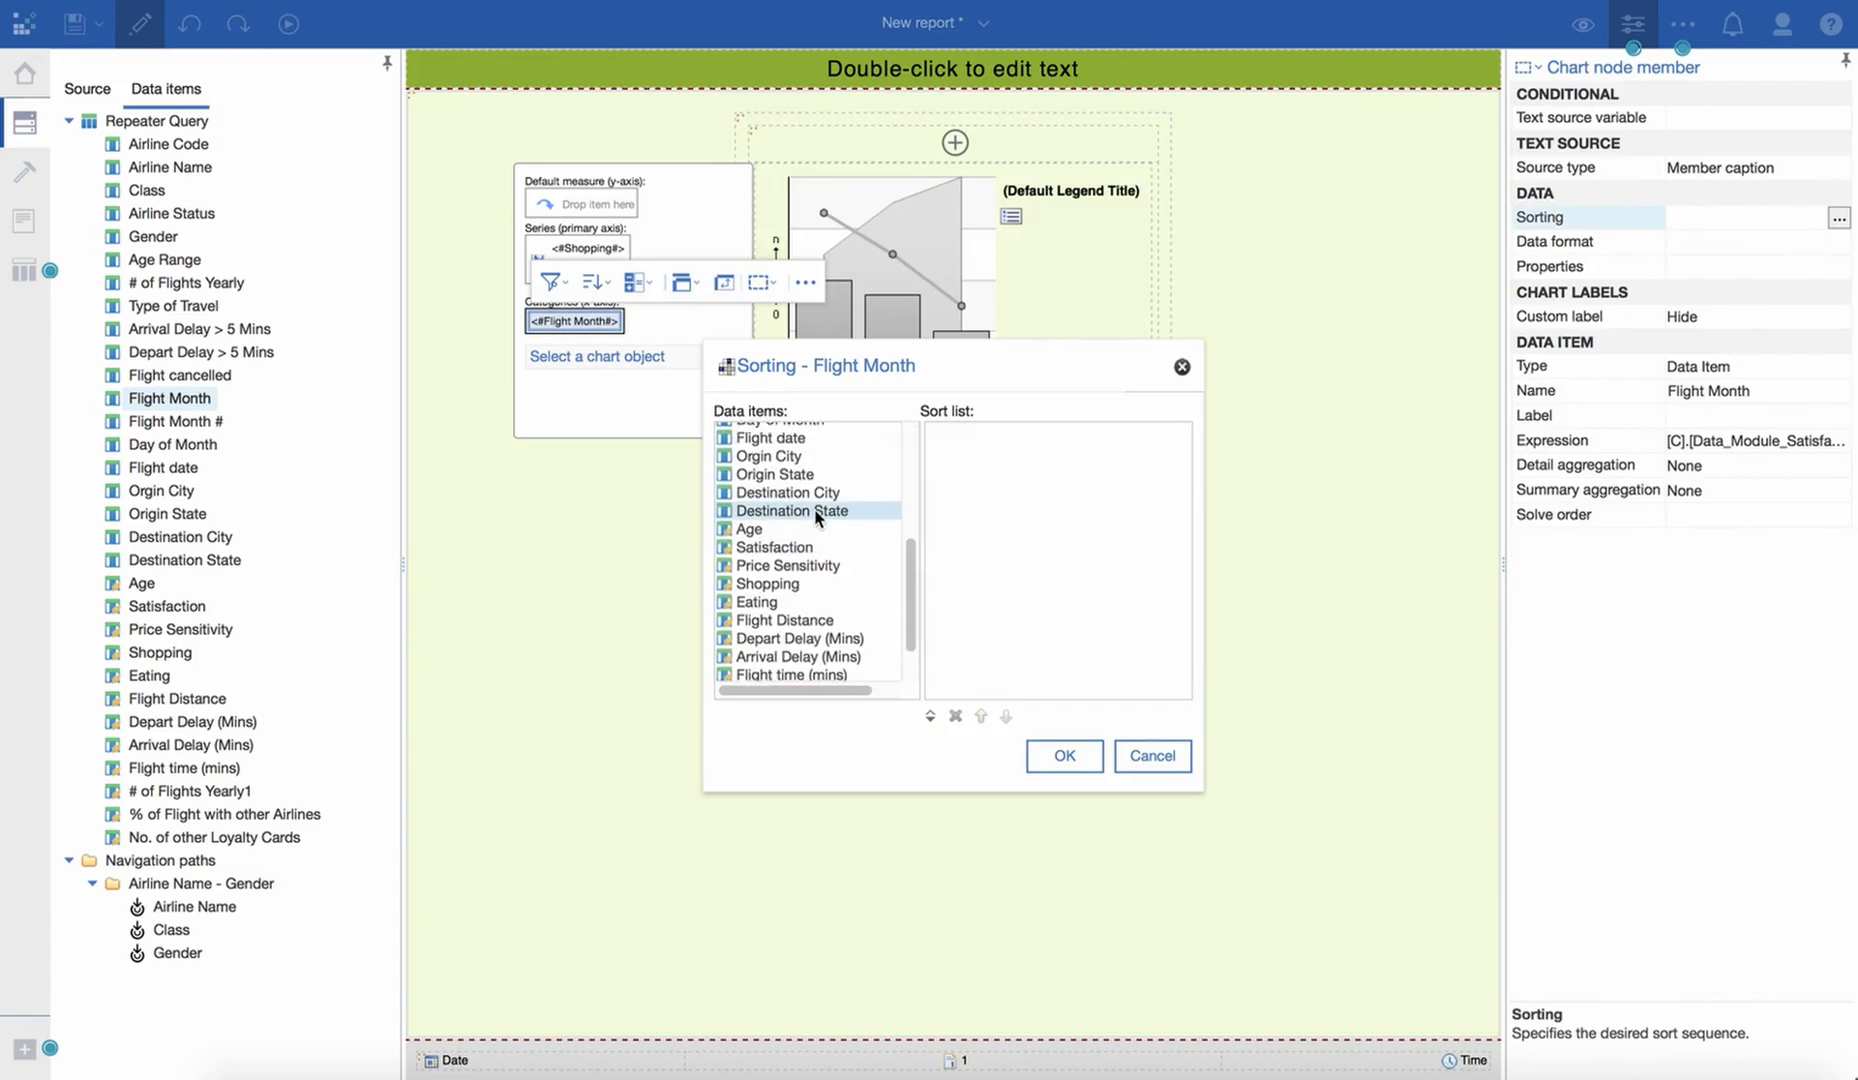
pyautogui.scroll(3, 818, 517)
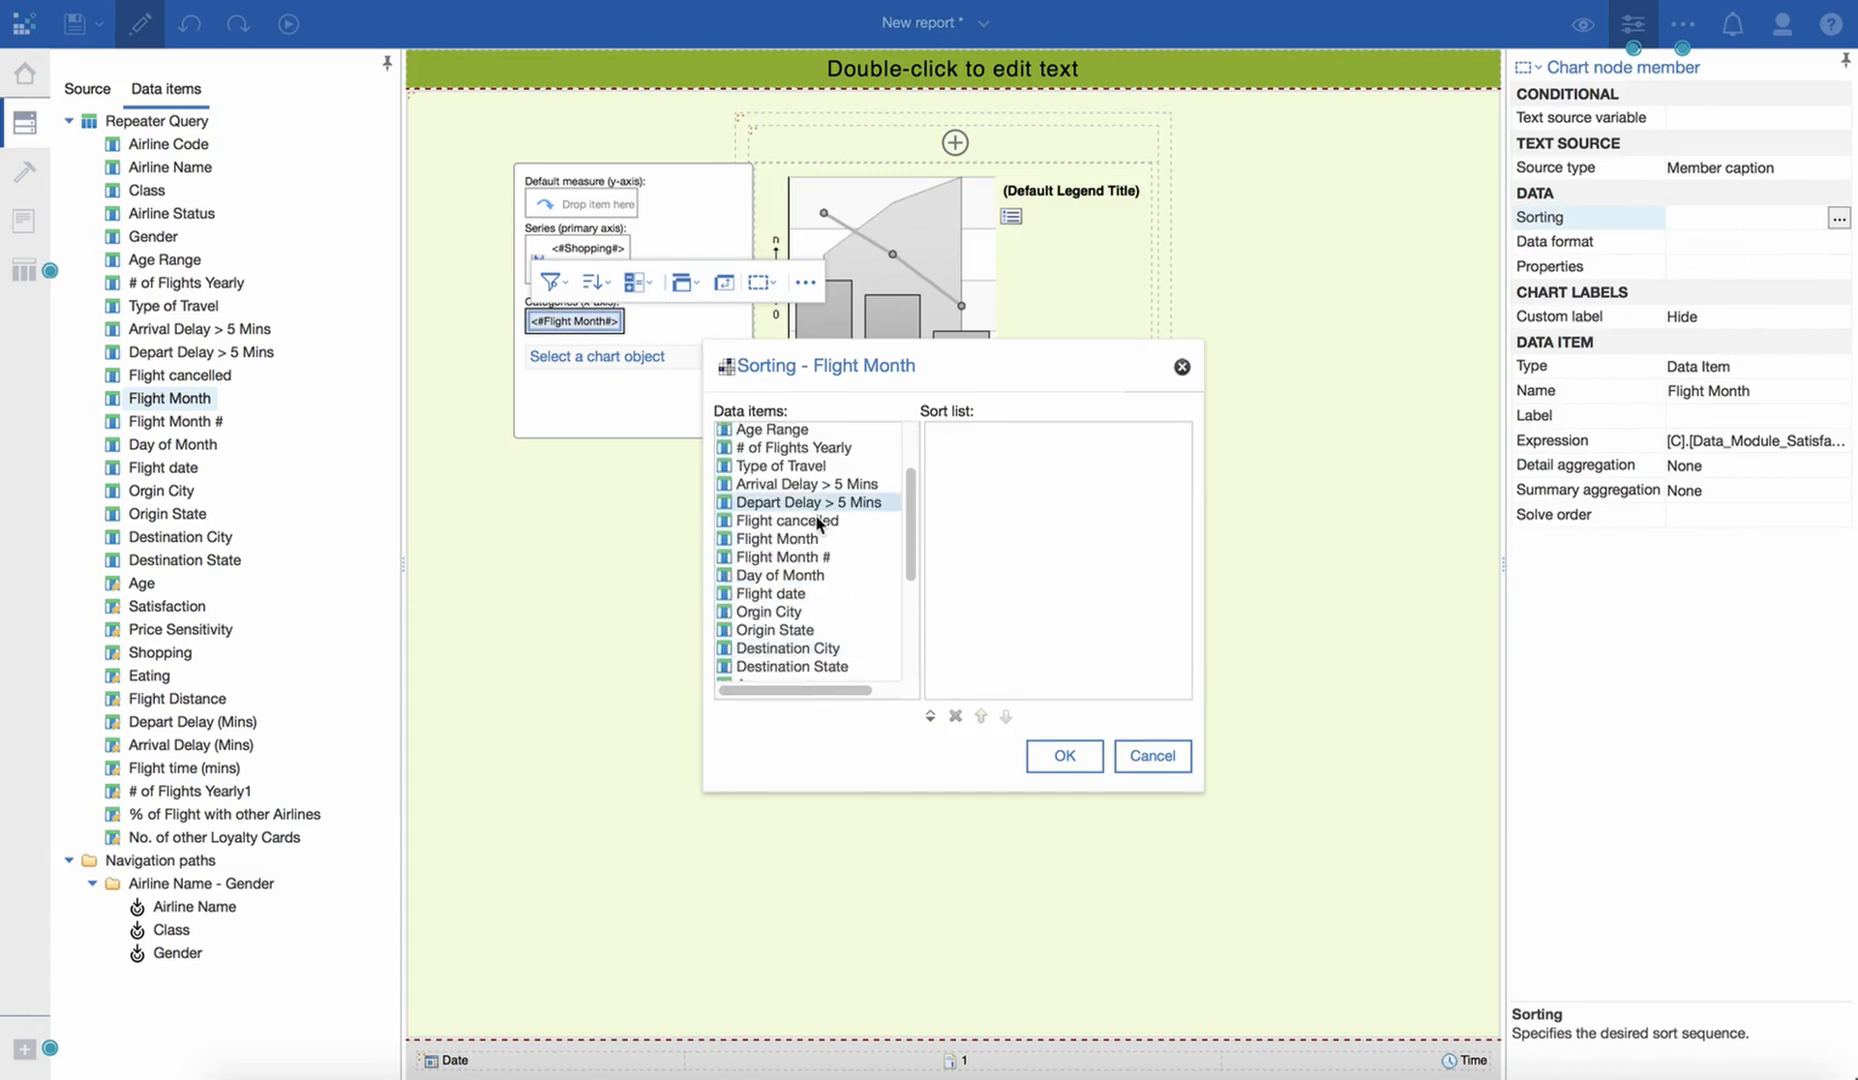
pyautogui.moveTo(790, 557); pyautogui.dragTo(1000, 434)
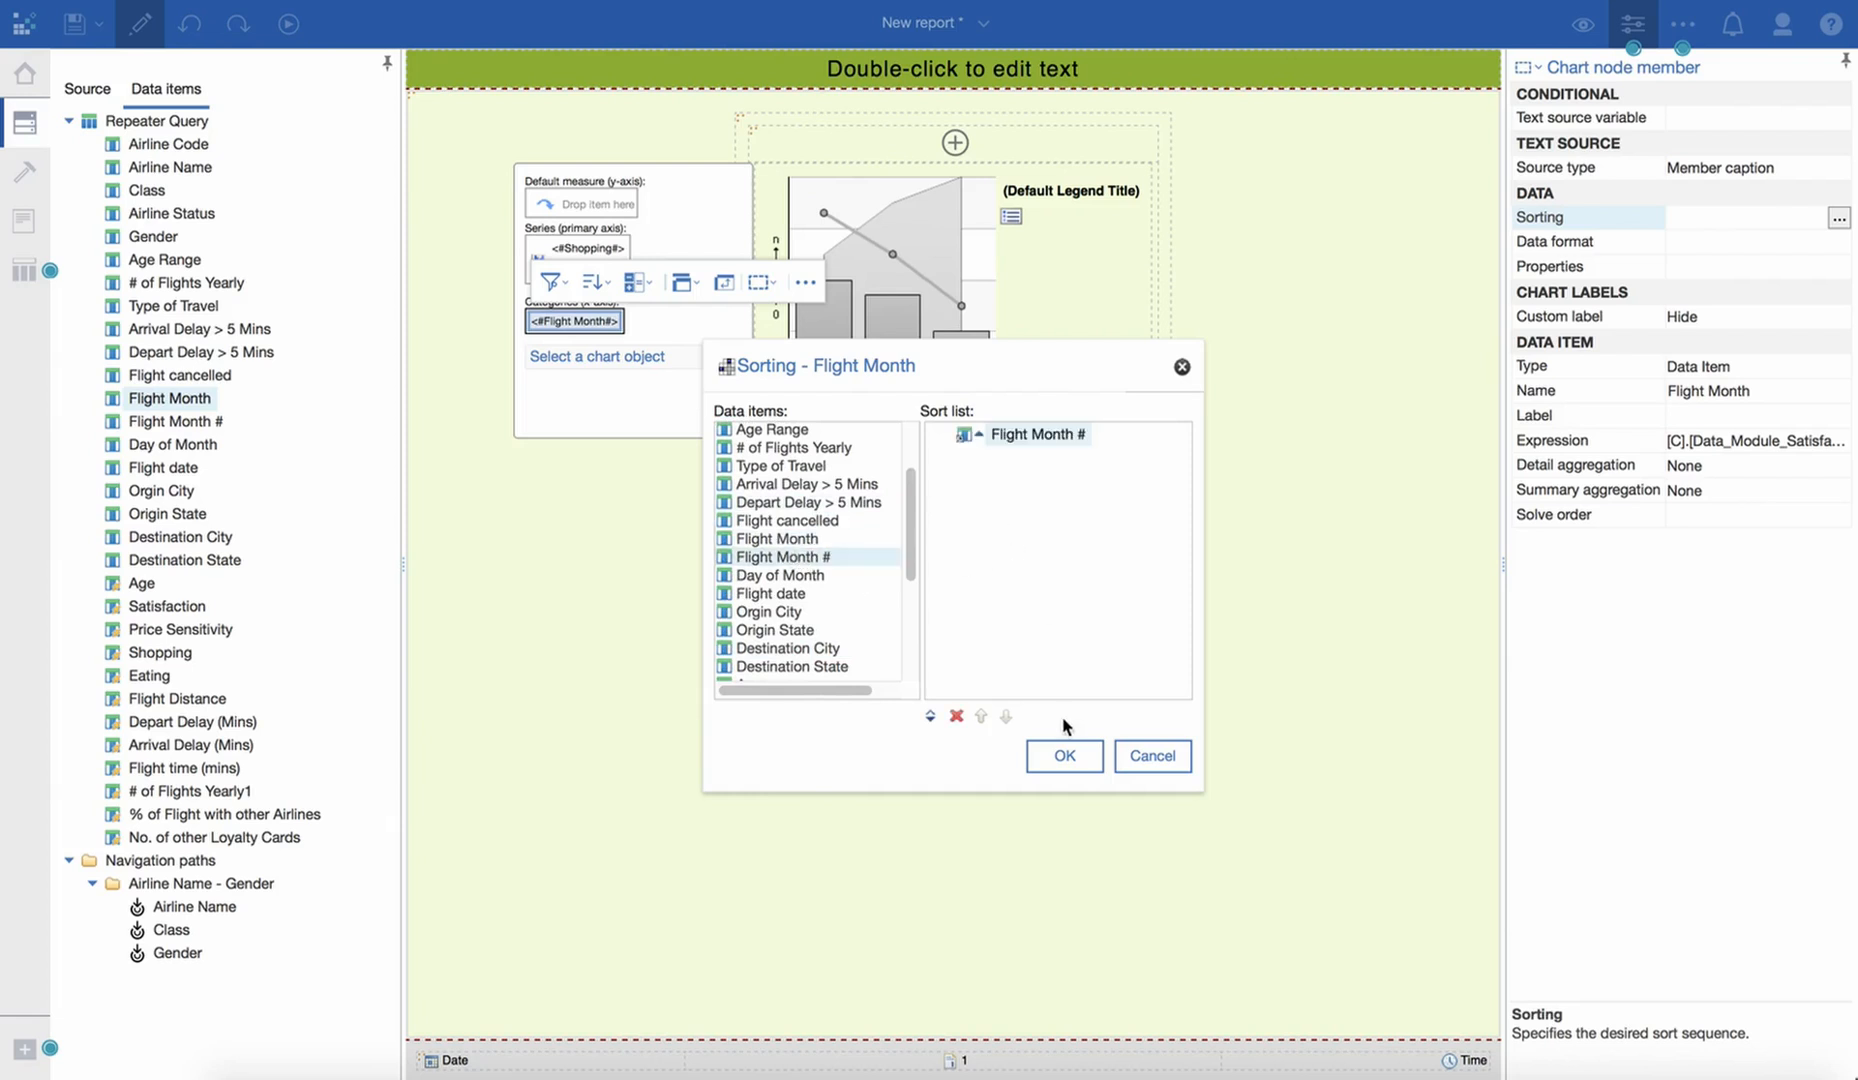
pyautogui.click(1065, 758)
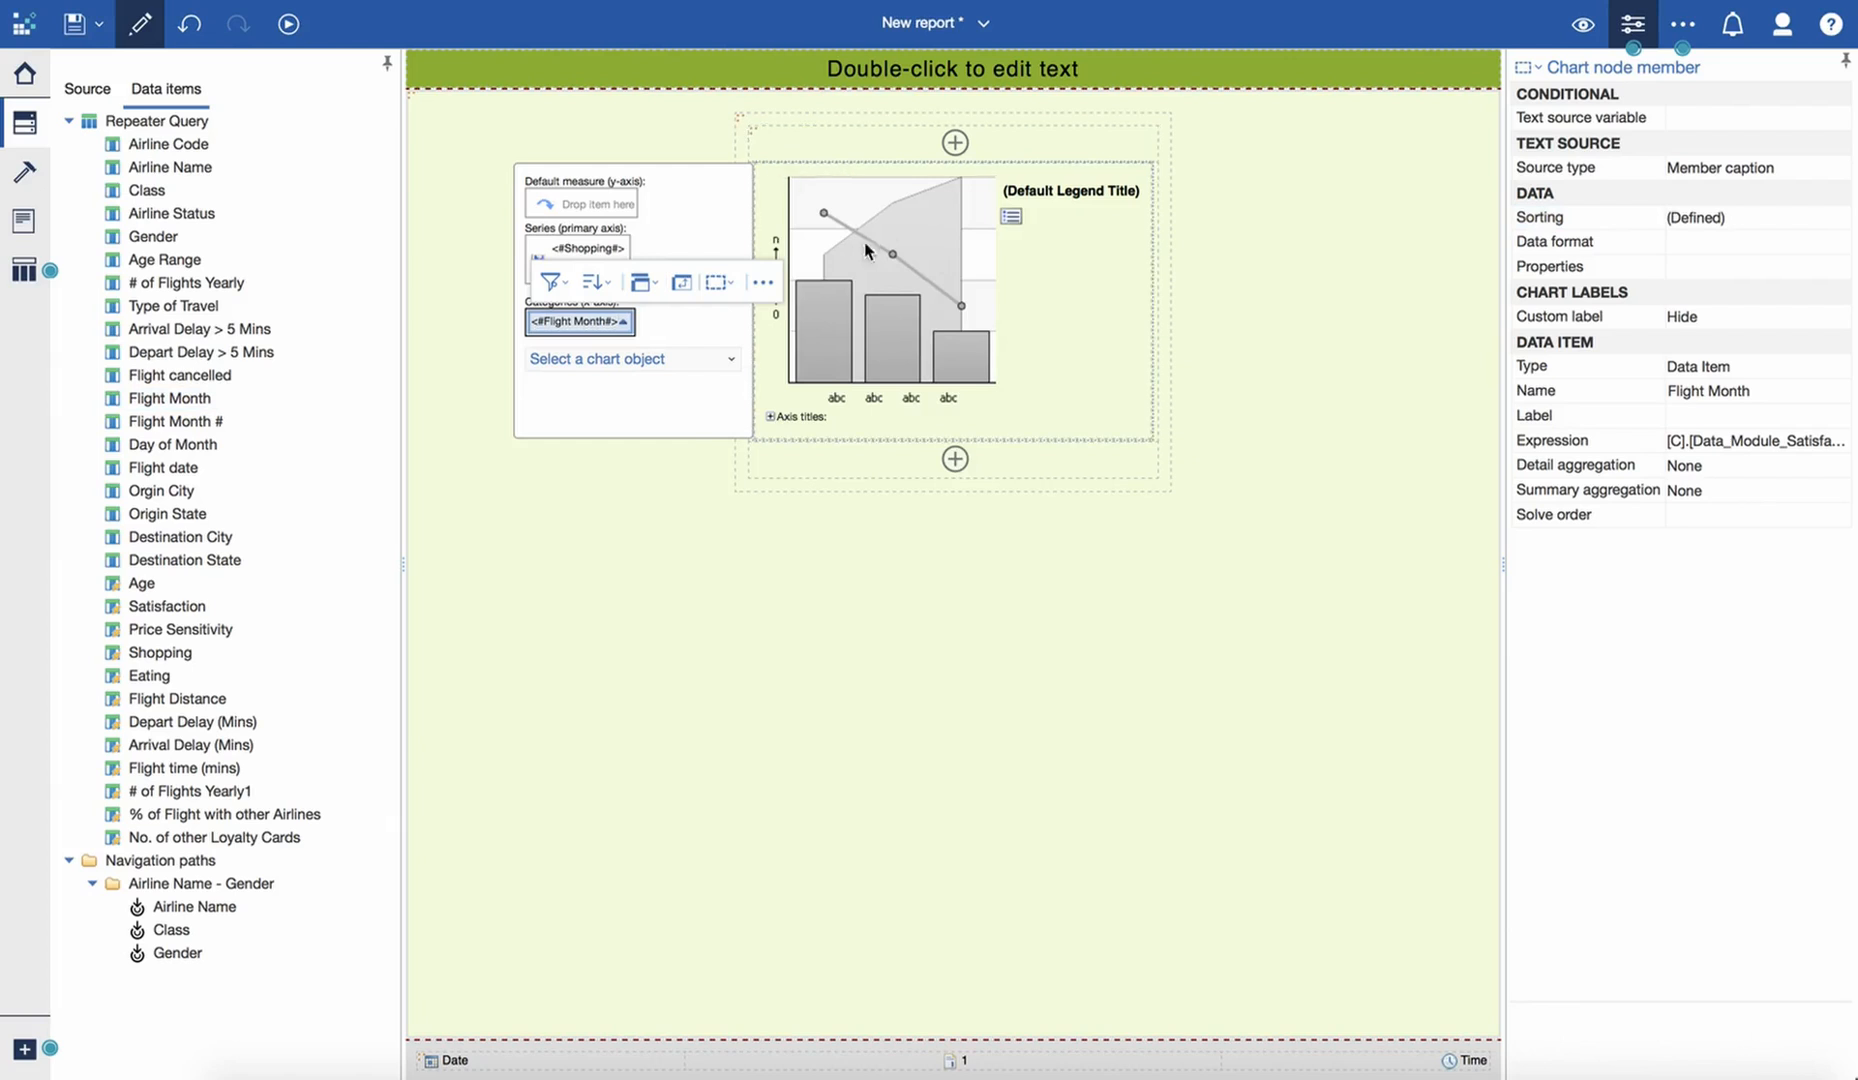
# - Create a master detail relationship for the combination chart that links Airline Name to Airline Name
pyautogui.click(910, 281)
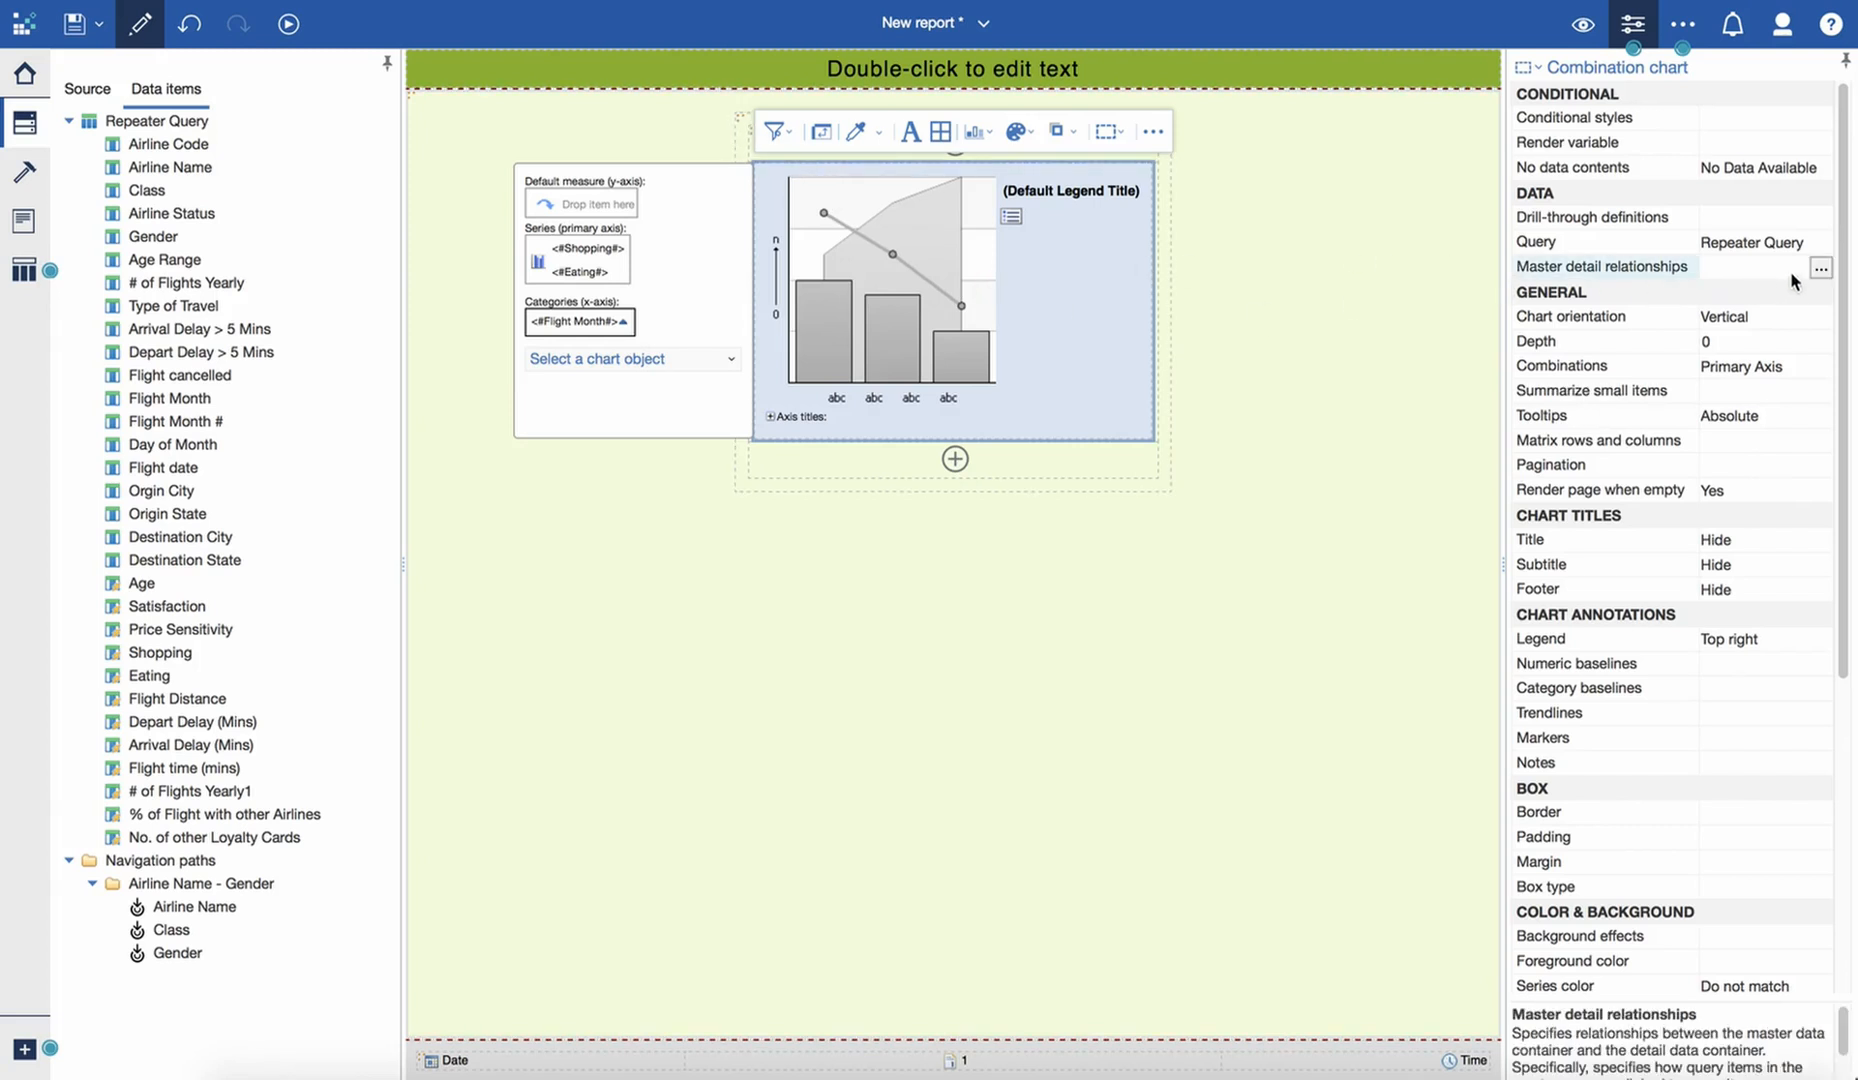
pyautogui.click(1819, 270)
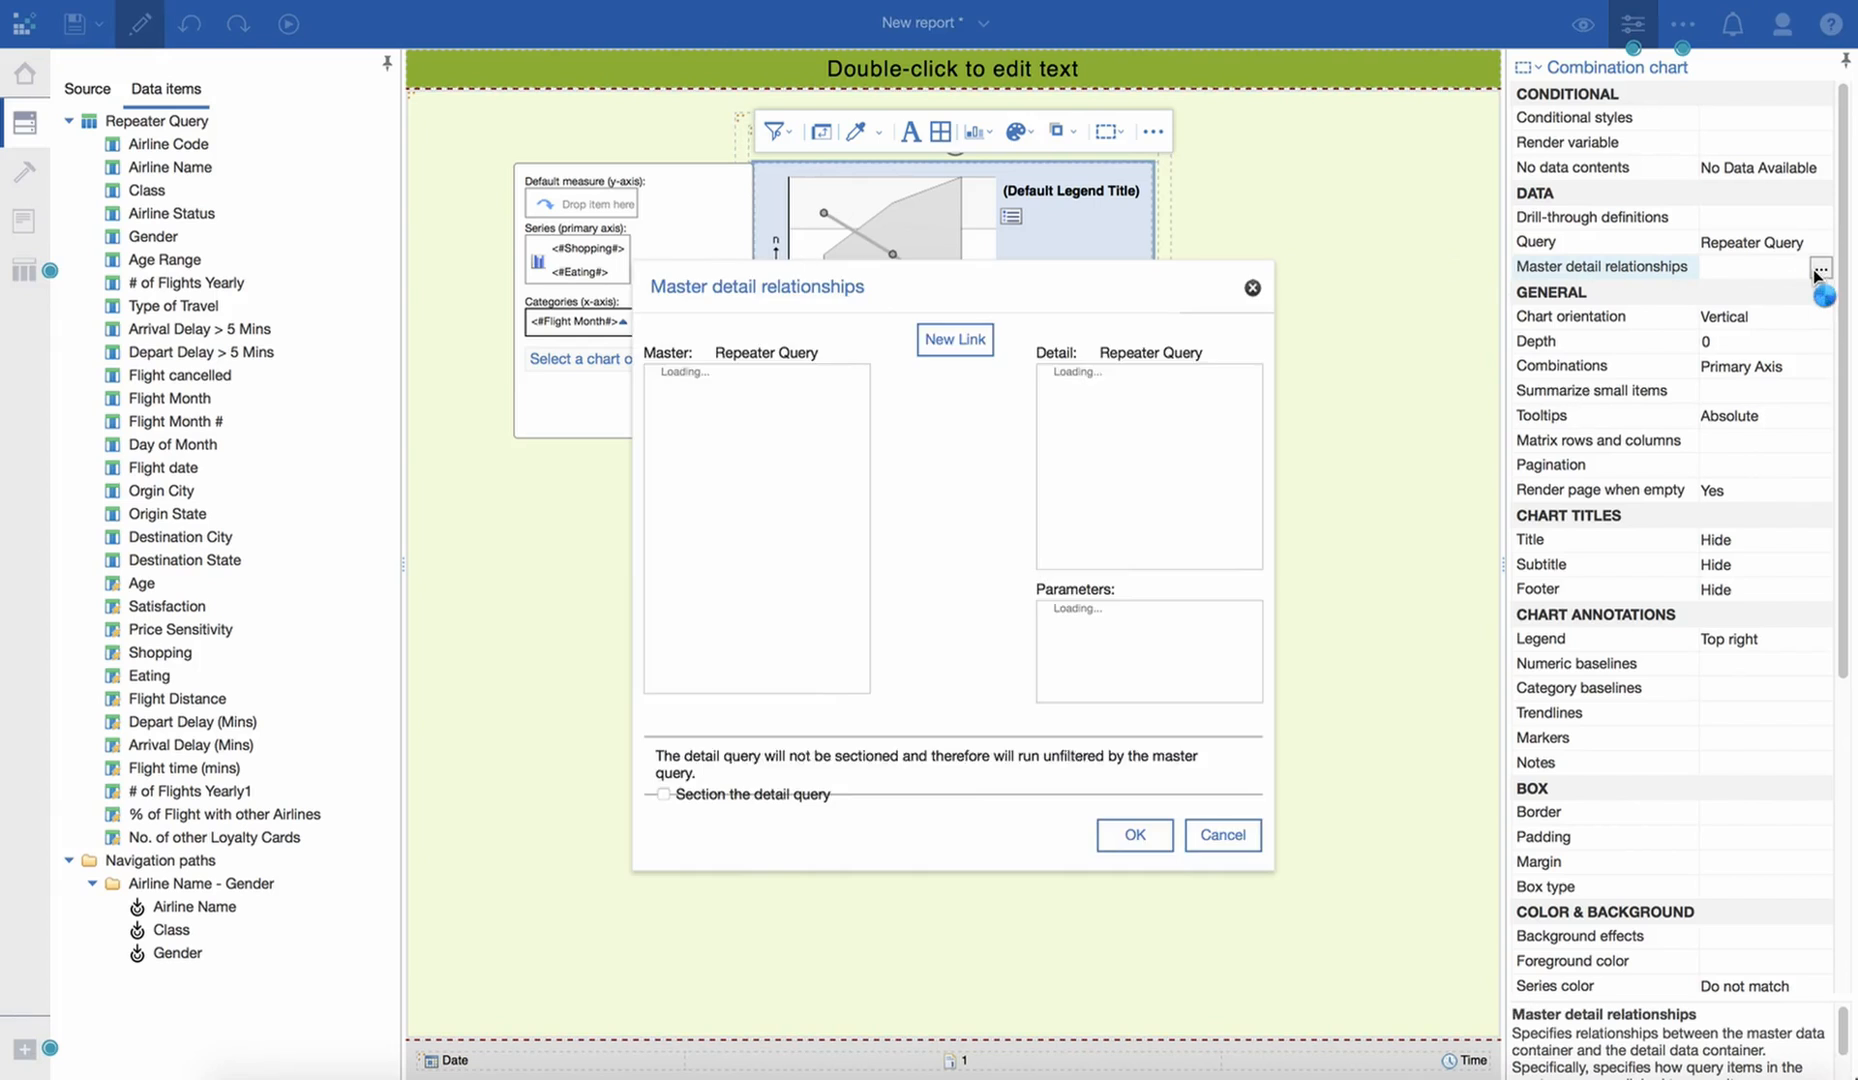
pyautogui.click(955, 341)
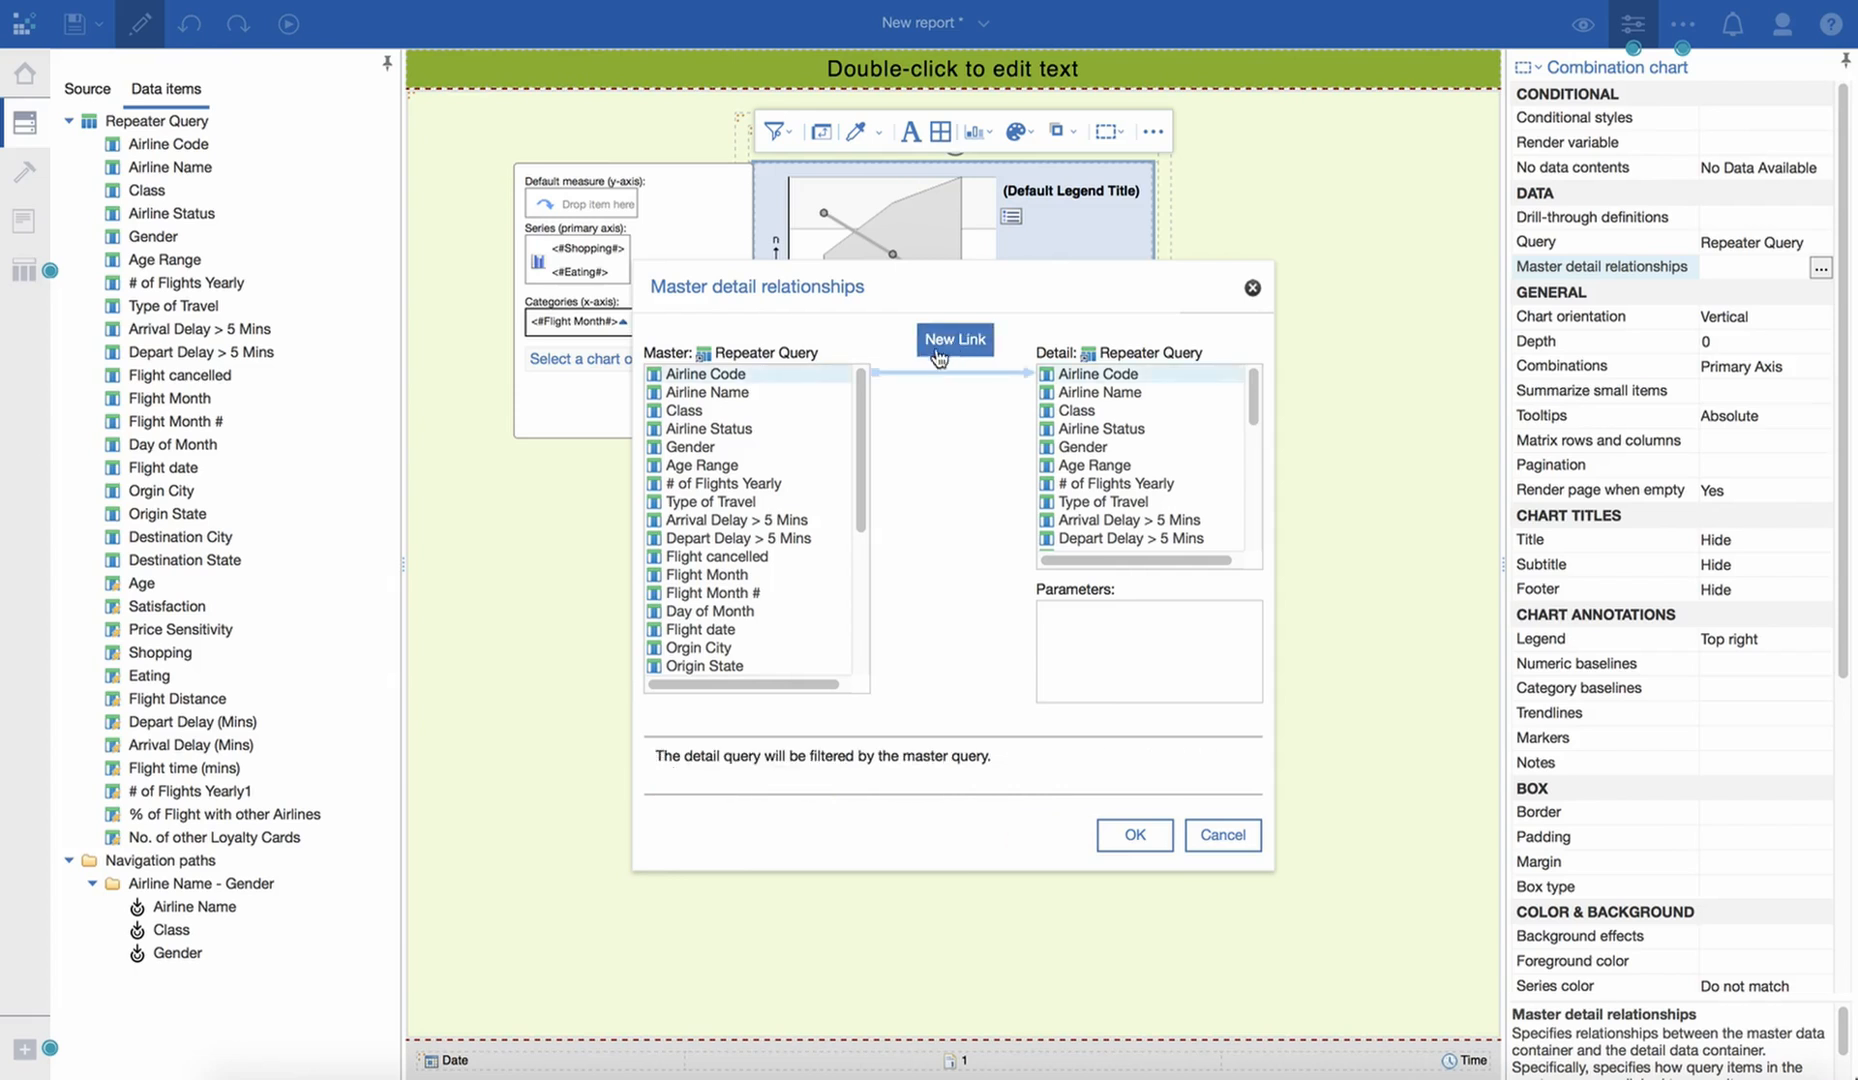
pyautogui.click(781, 390)
pyautogui.click(1112, 395)
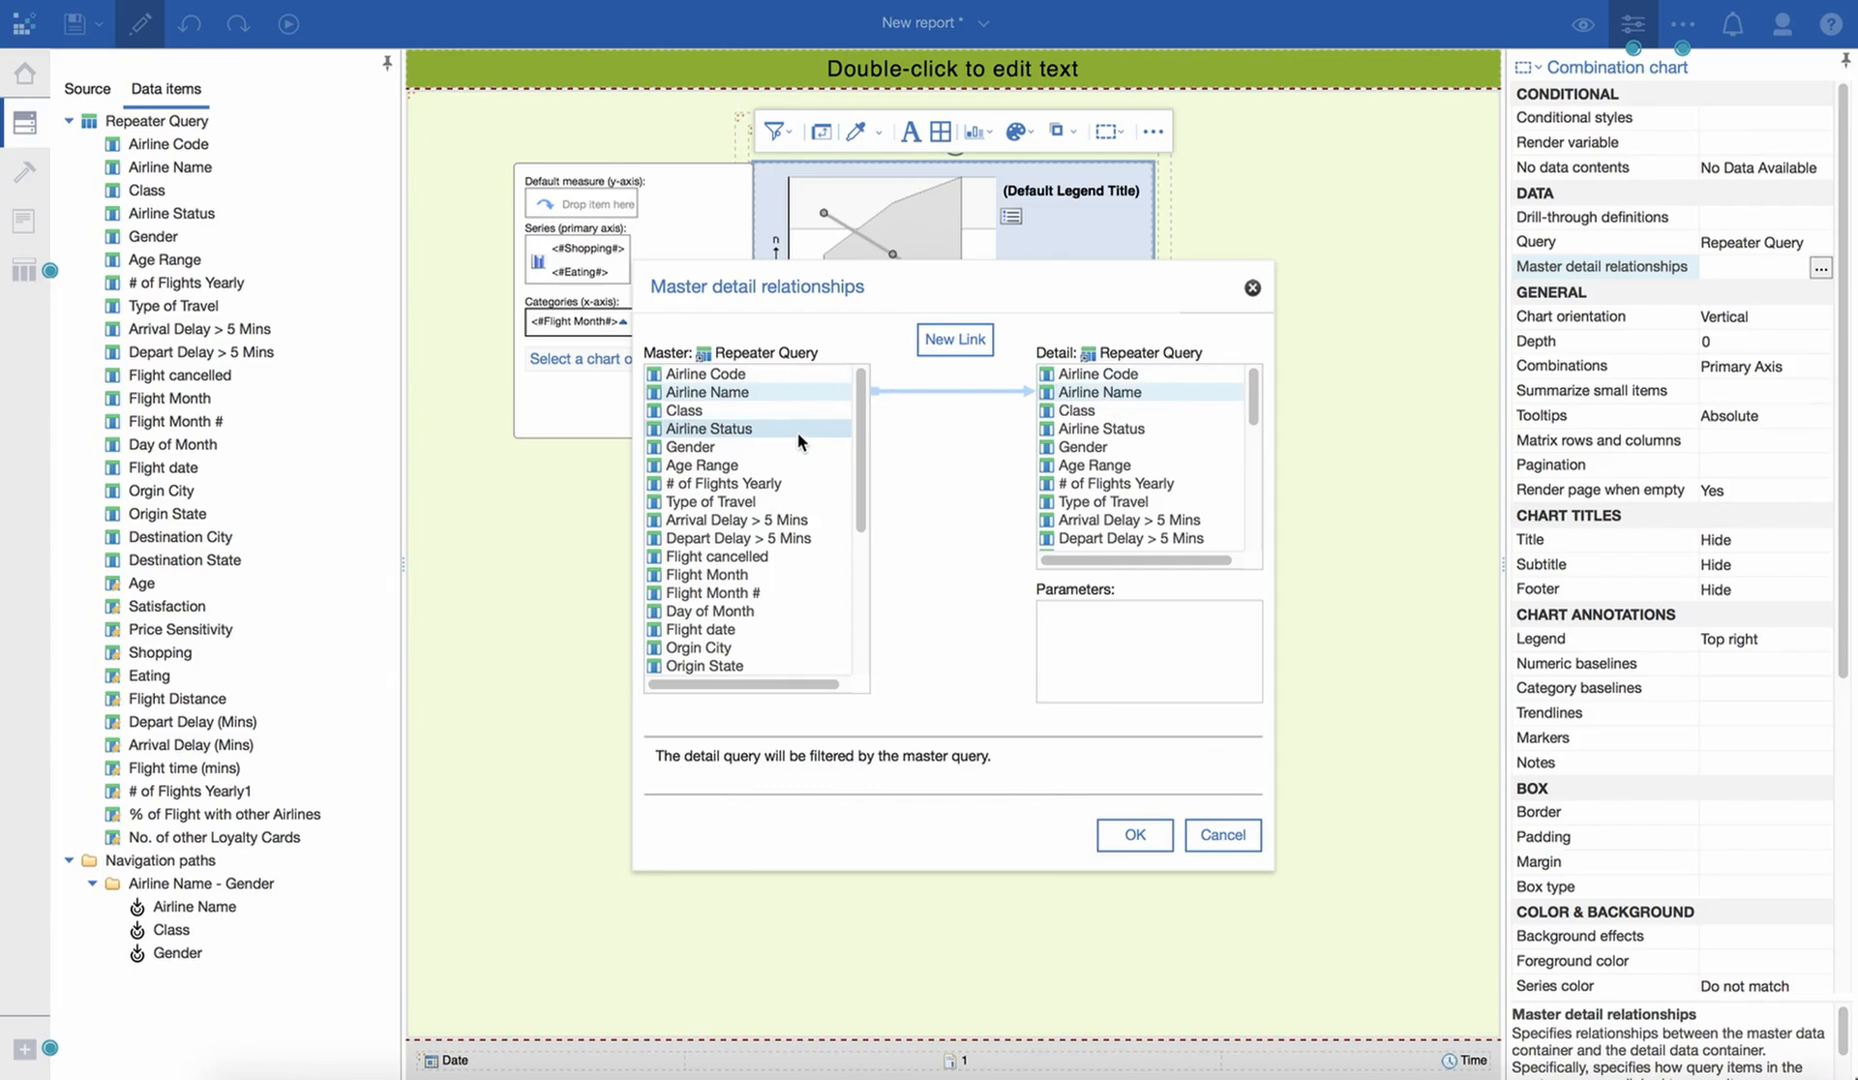
pyautogui.click(1131, 834)
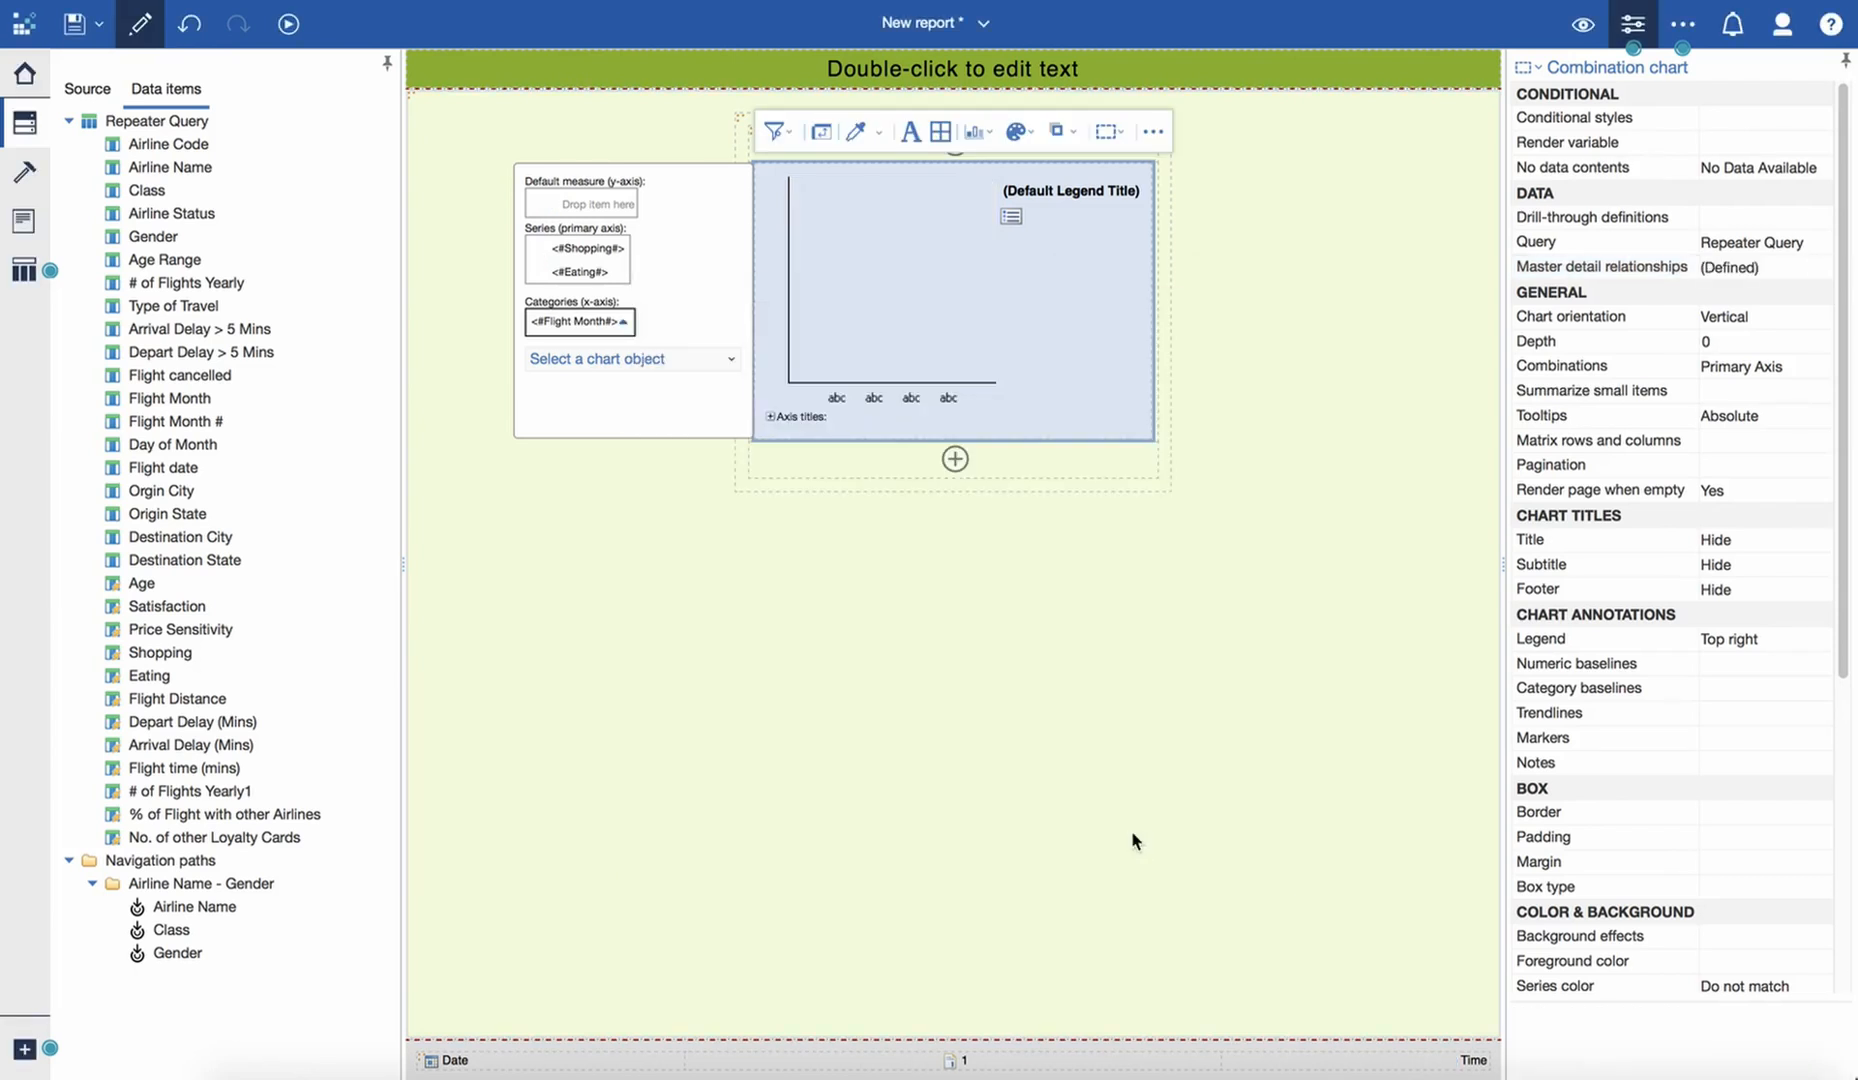
# - Set the repeater table to 3 across and 10 down, and show the page in preview view
pyautogui.click(738, 119)
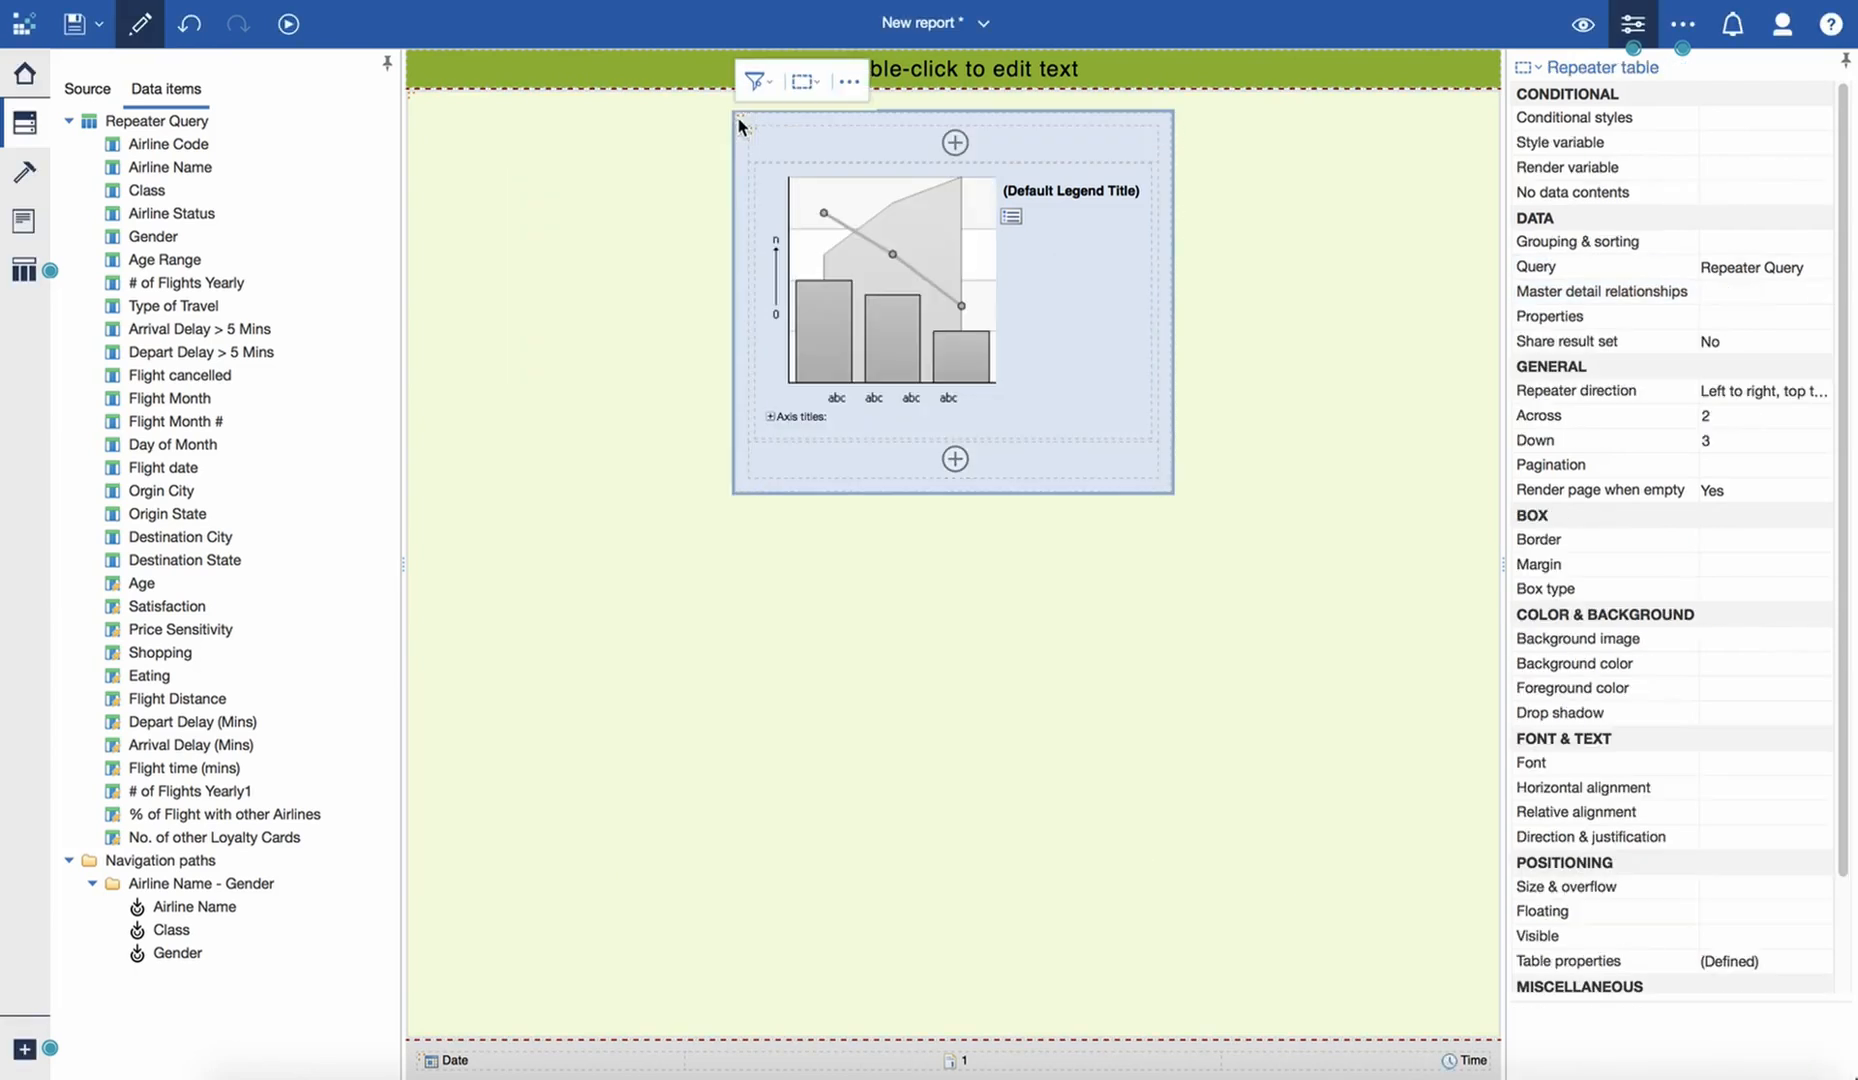
pyautogui.click(1724, 417)
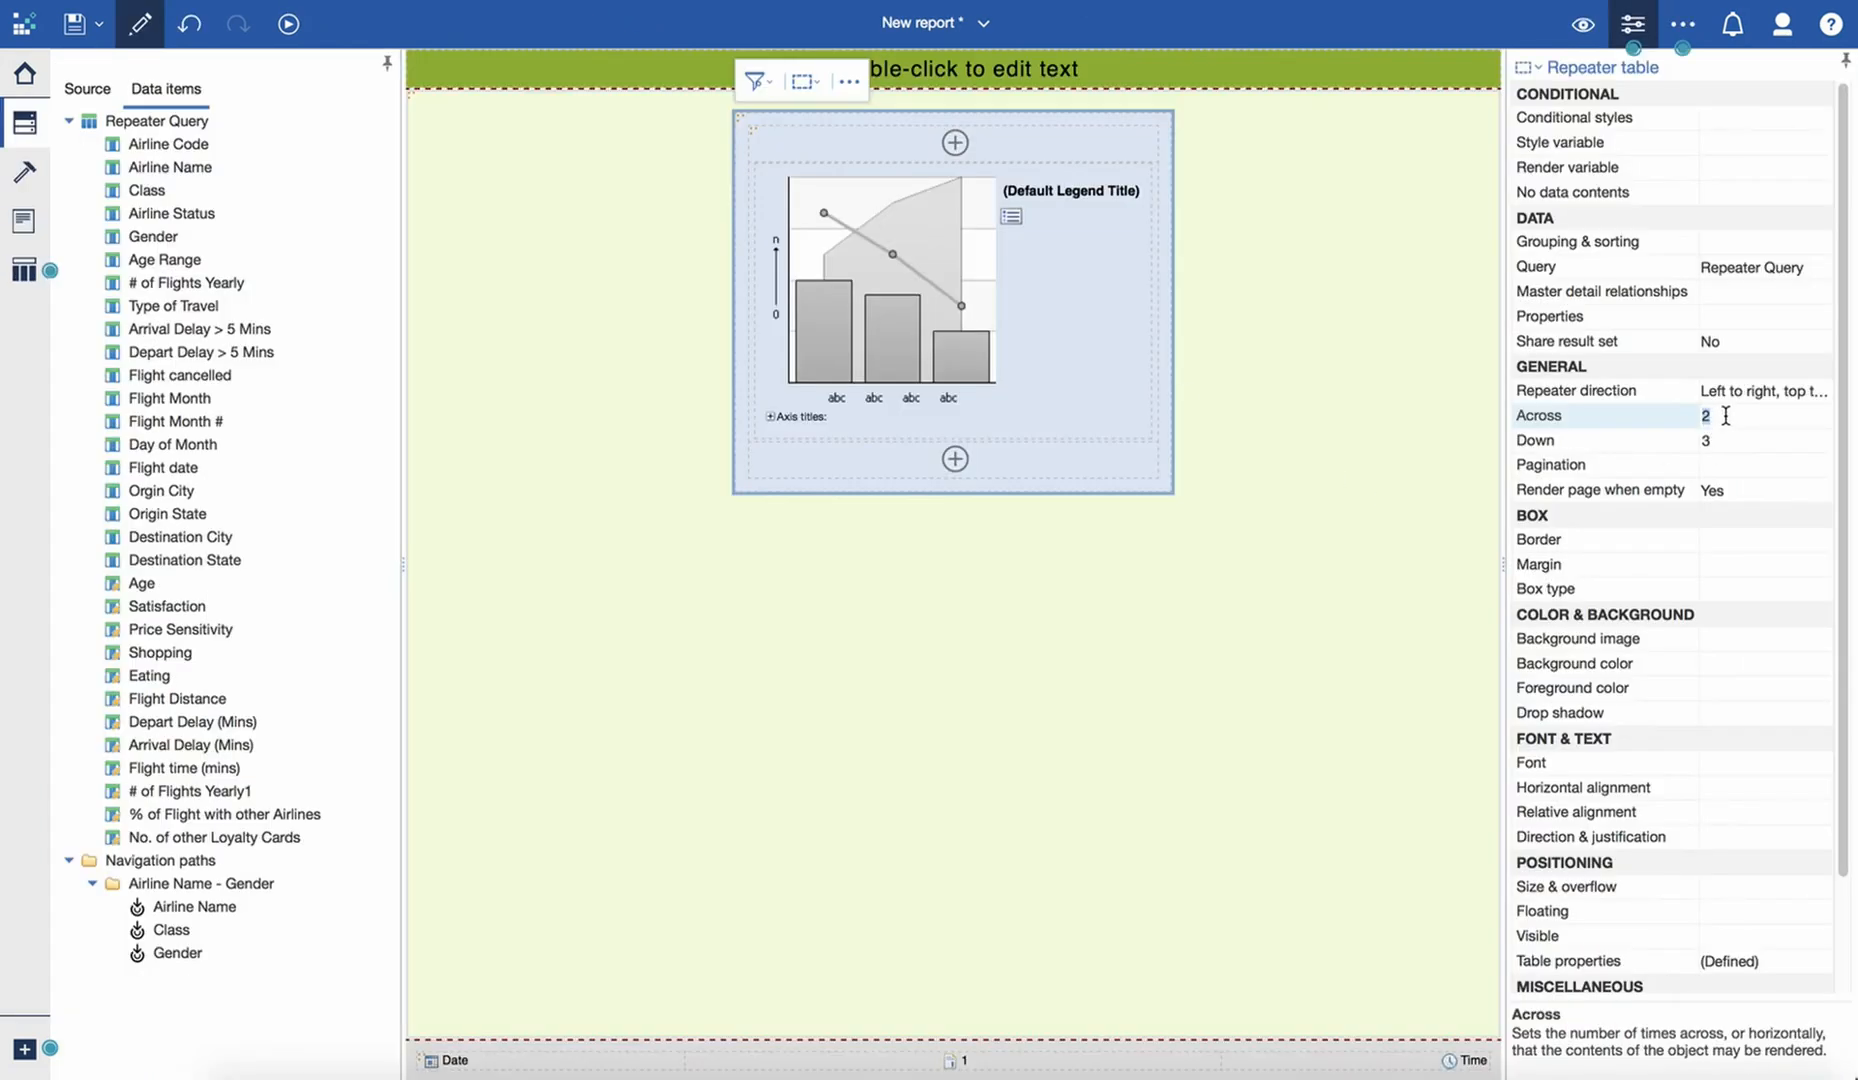
pyautogui.click(1725, 437)
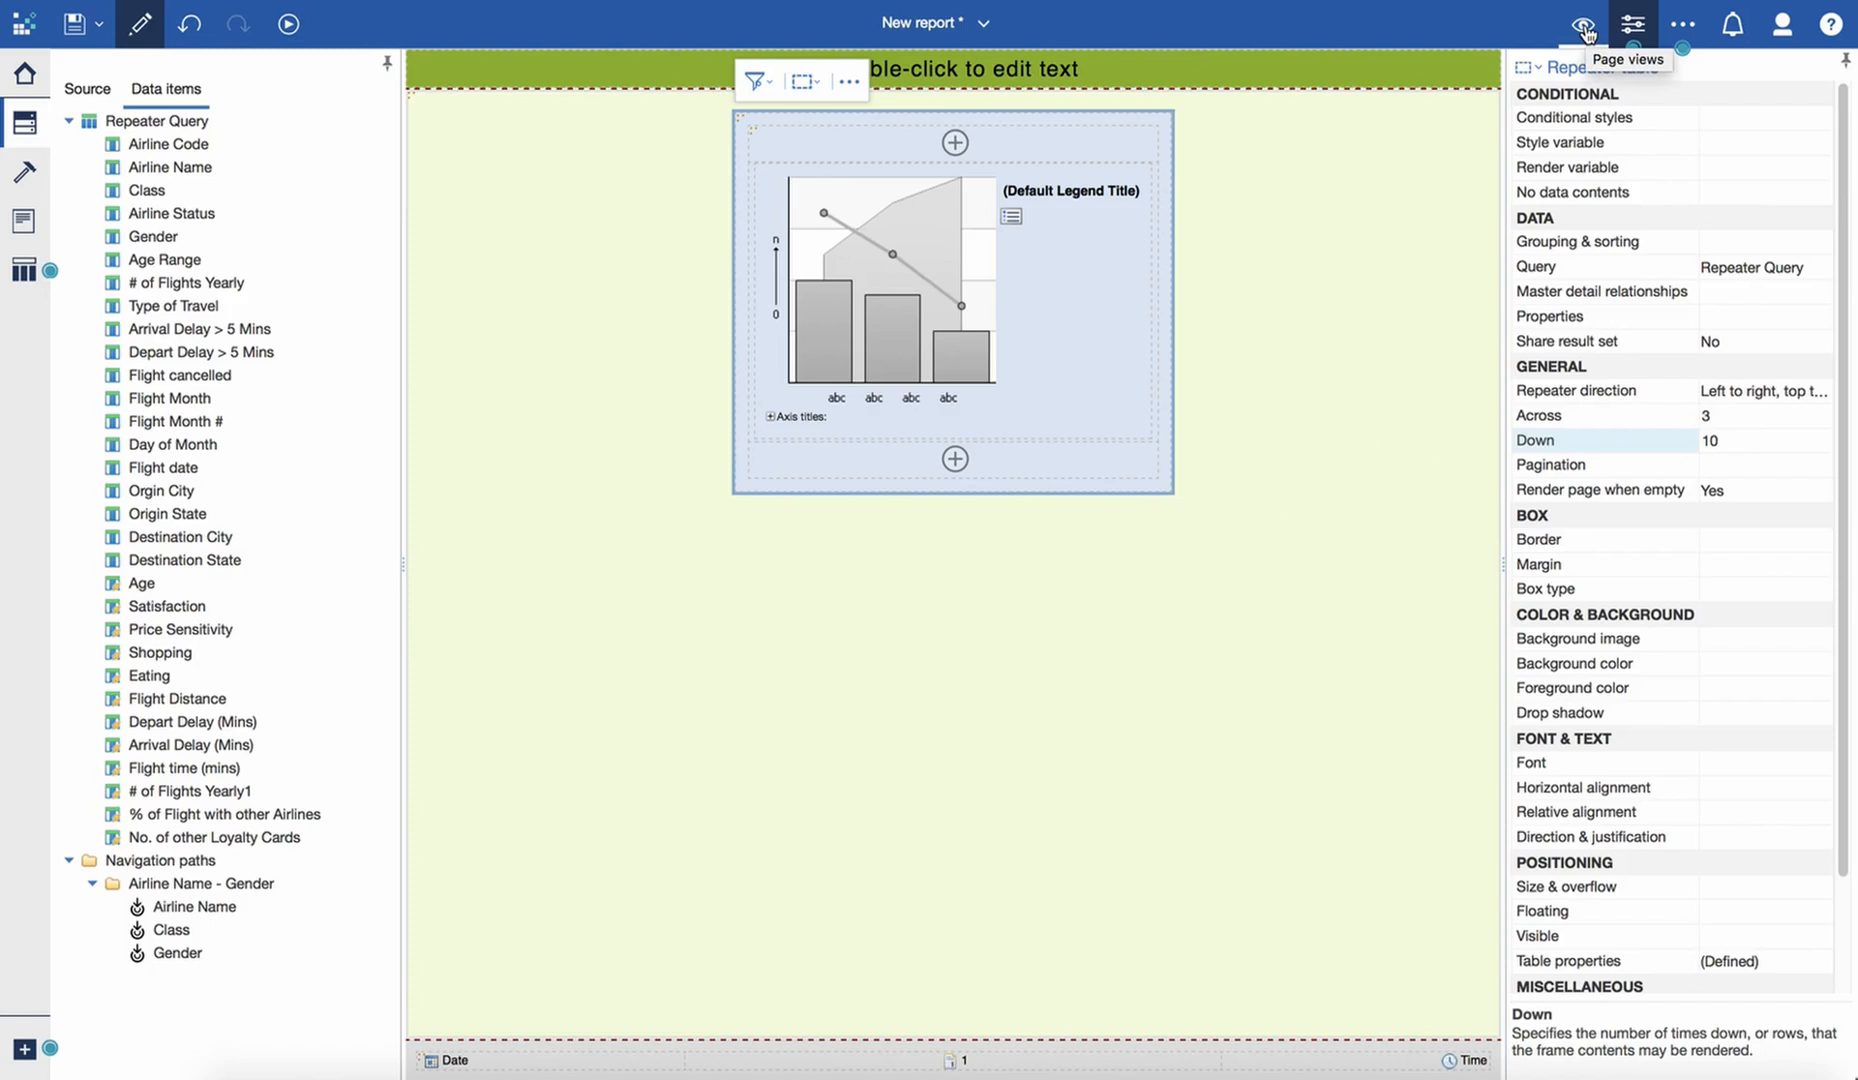
pyautogui.click(1584, 31)
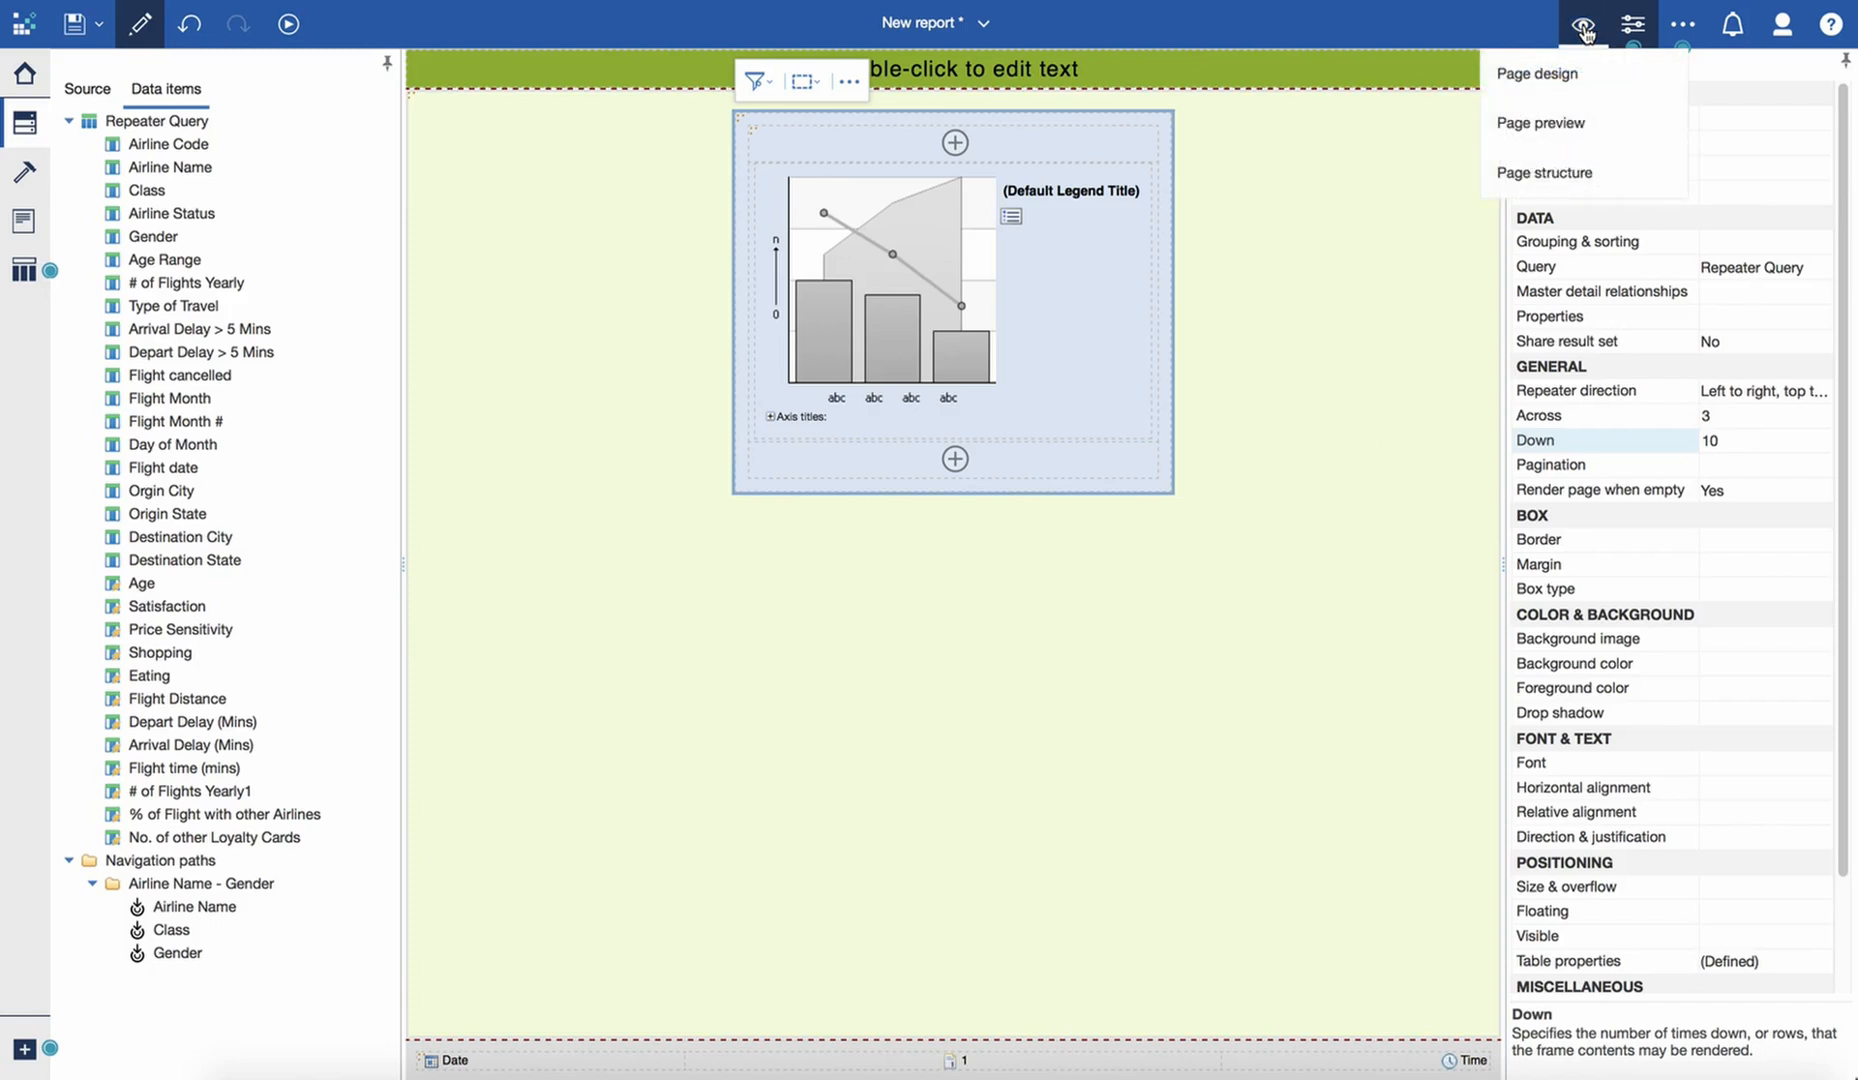
pyautogui.click(1560, 122)
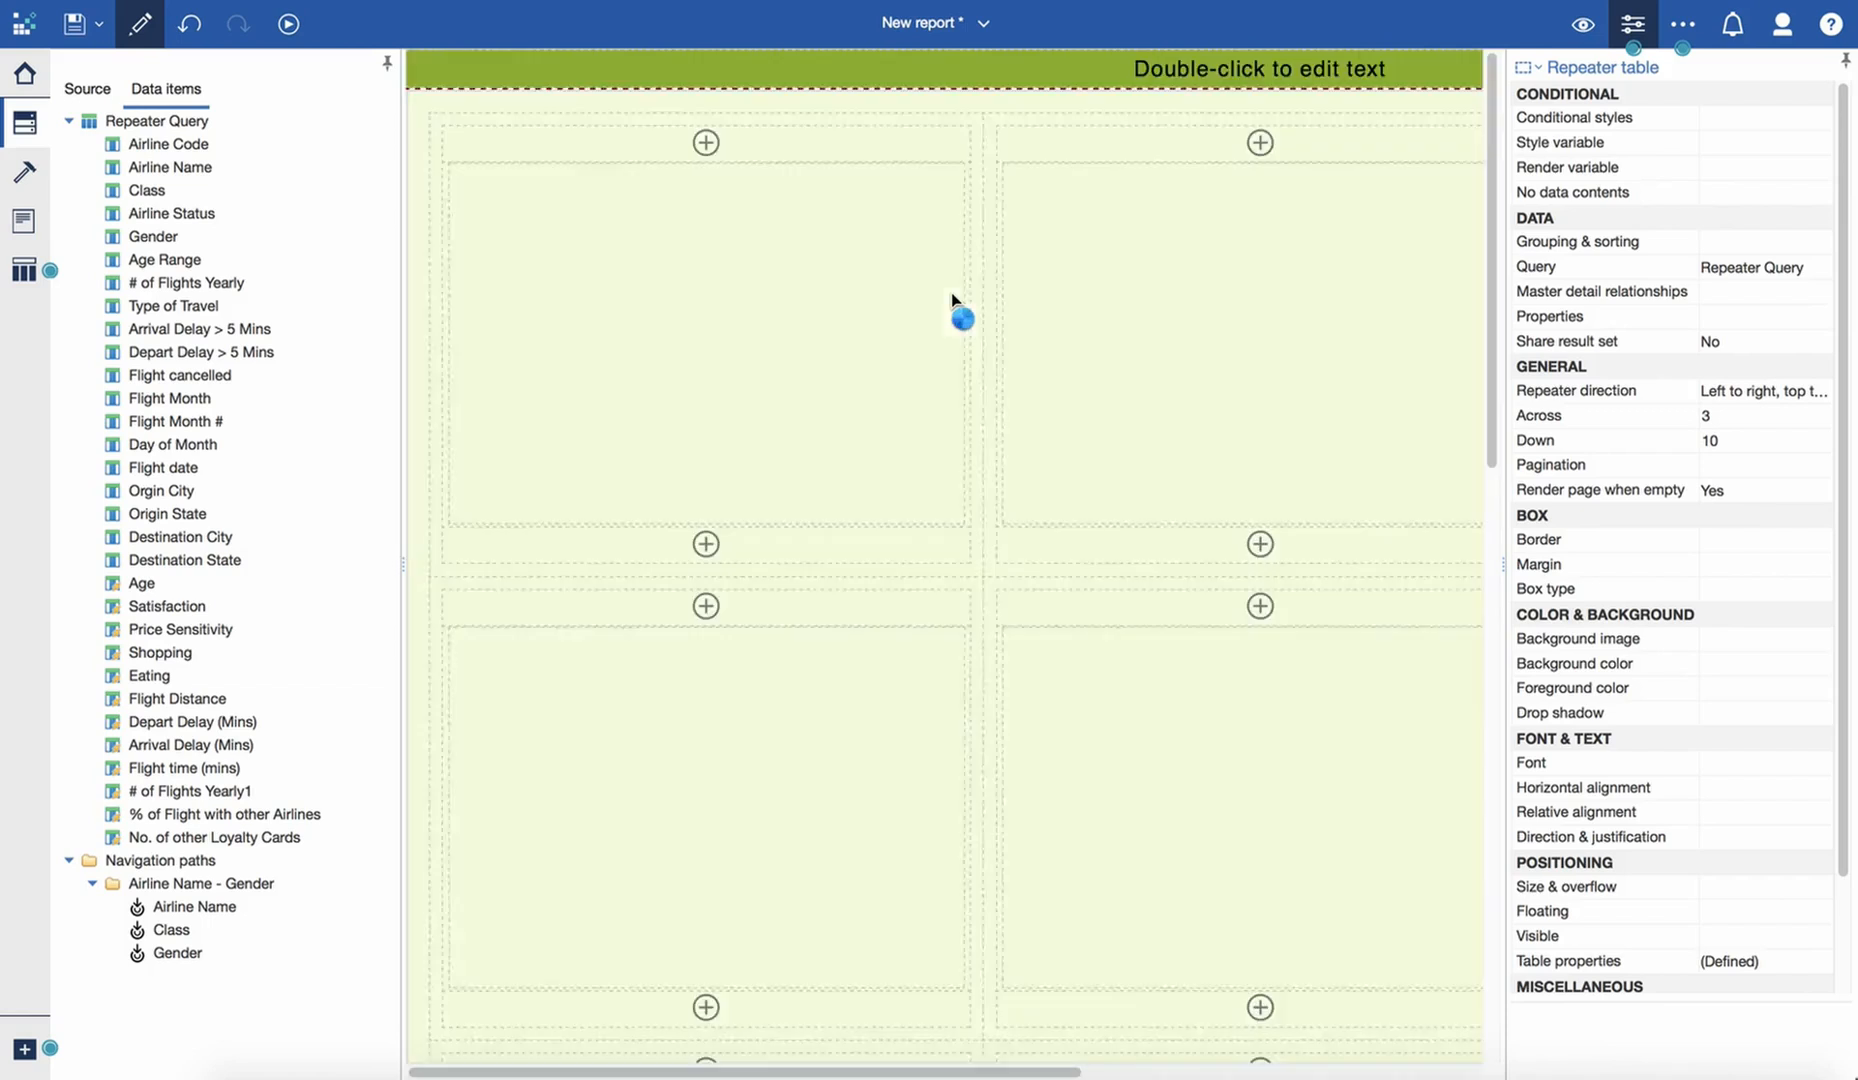
# - Link the page to Repeater Query and insert the Airline Name data item above the chart in the repeater table
pyautogui.click(775, 275)
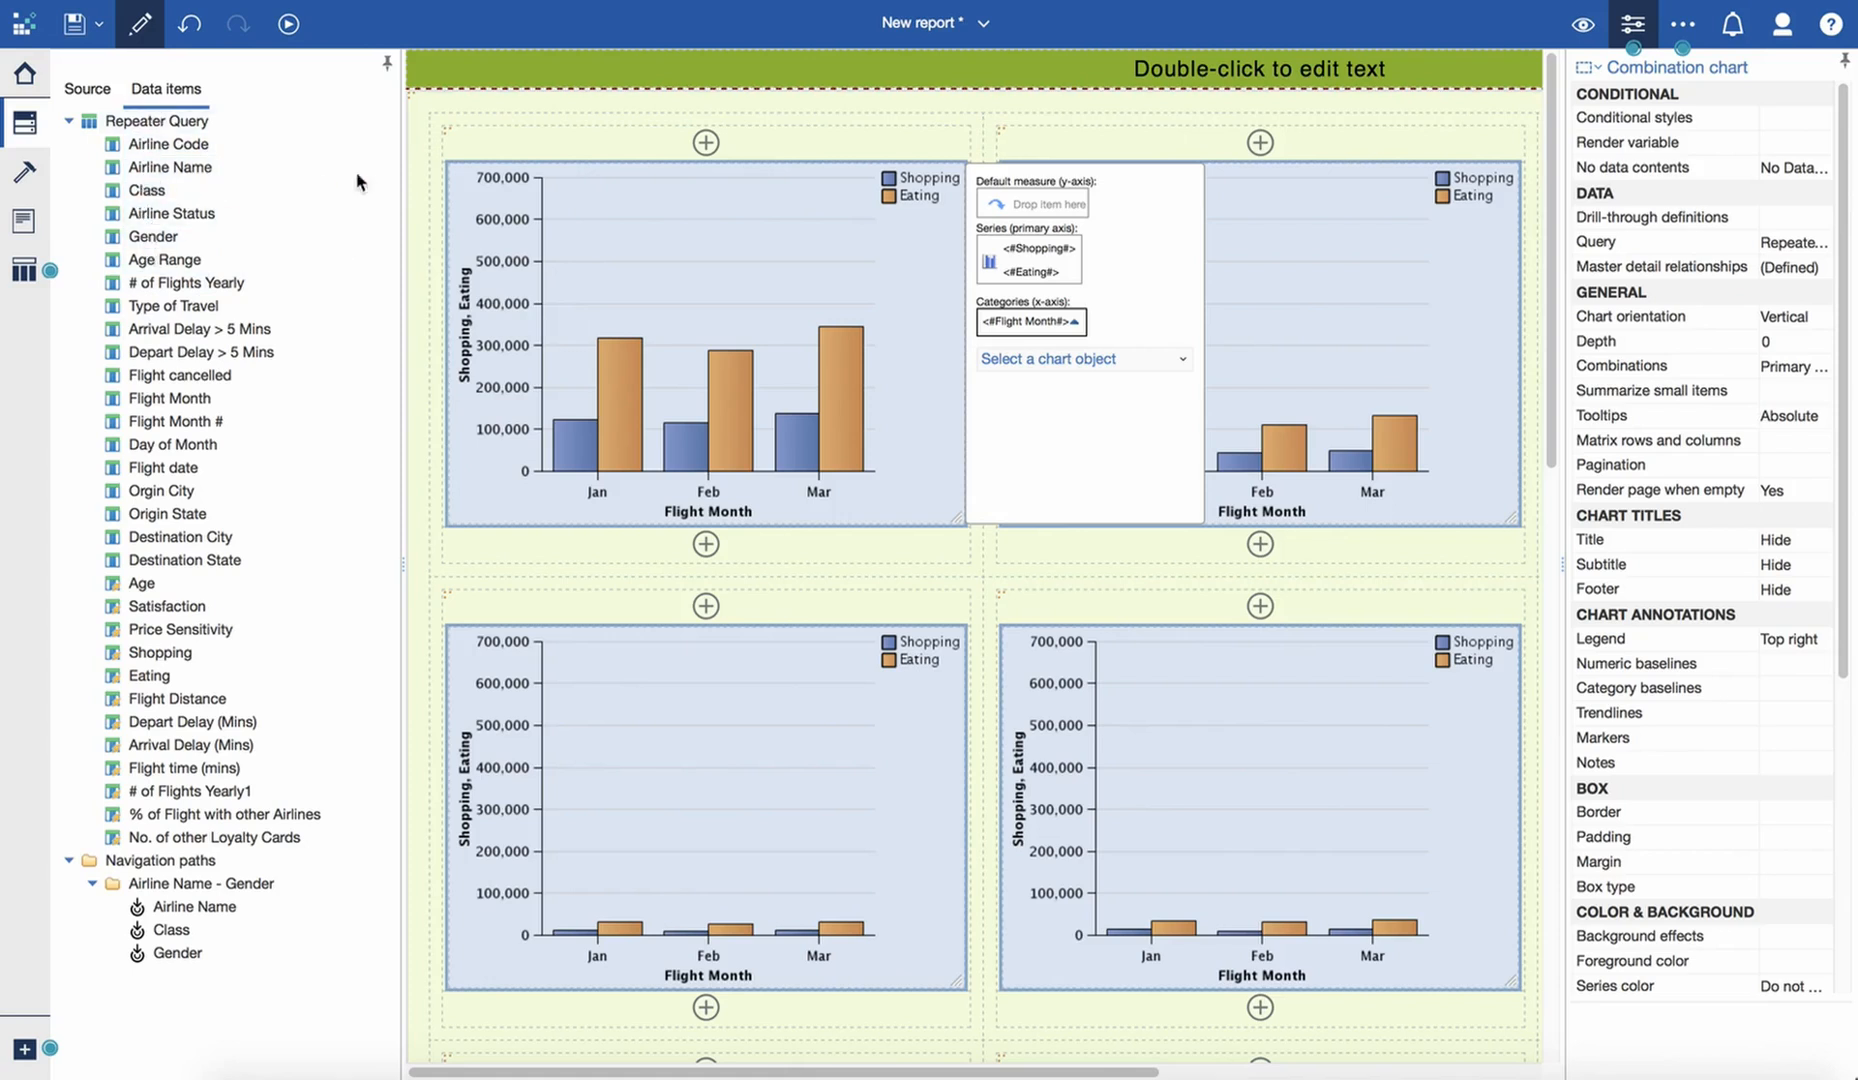
pyautogui.click(1598, 70)
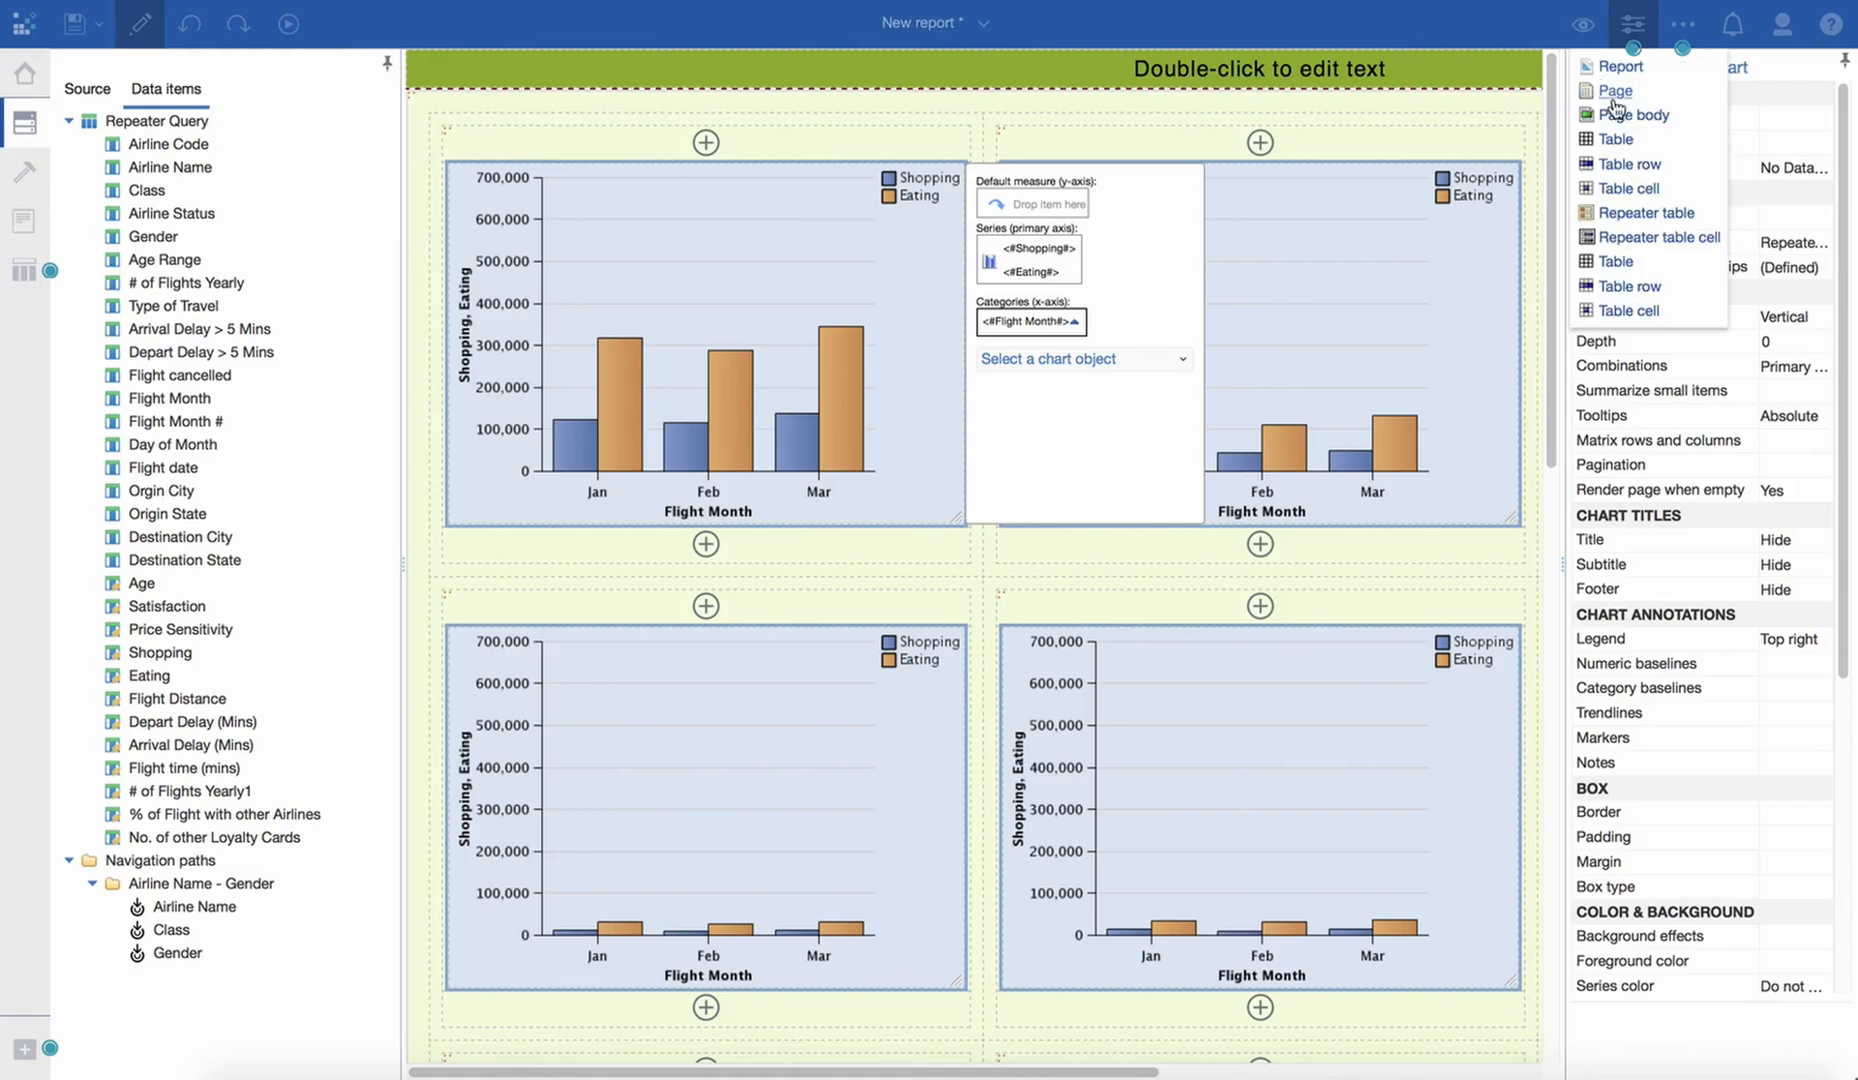
pyautogui.click(1615, 91)
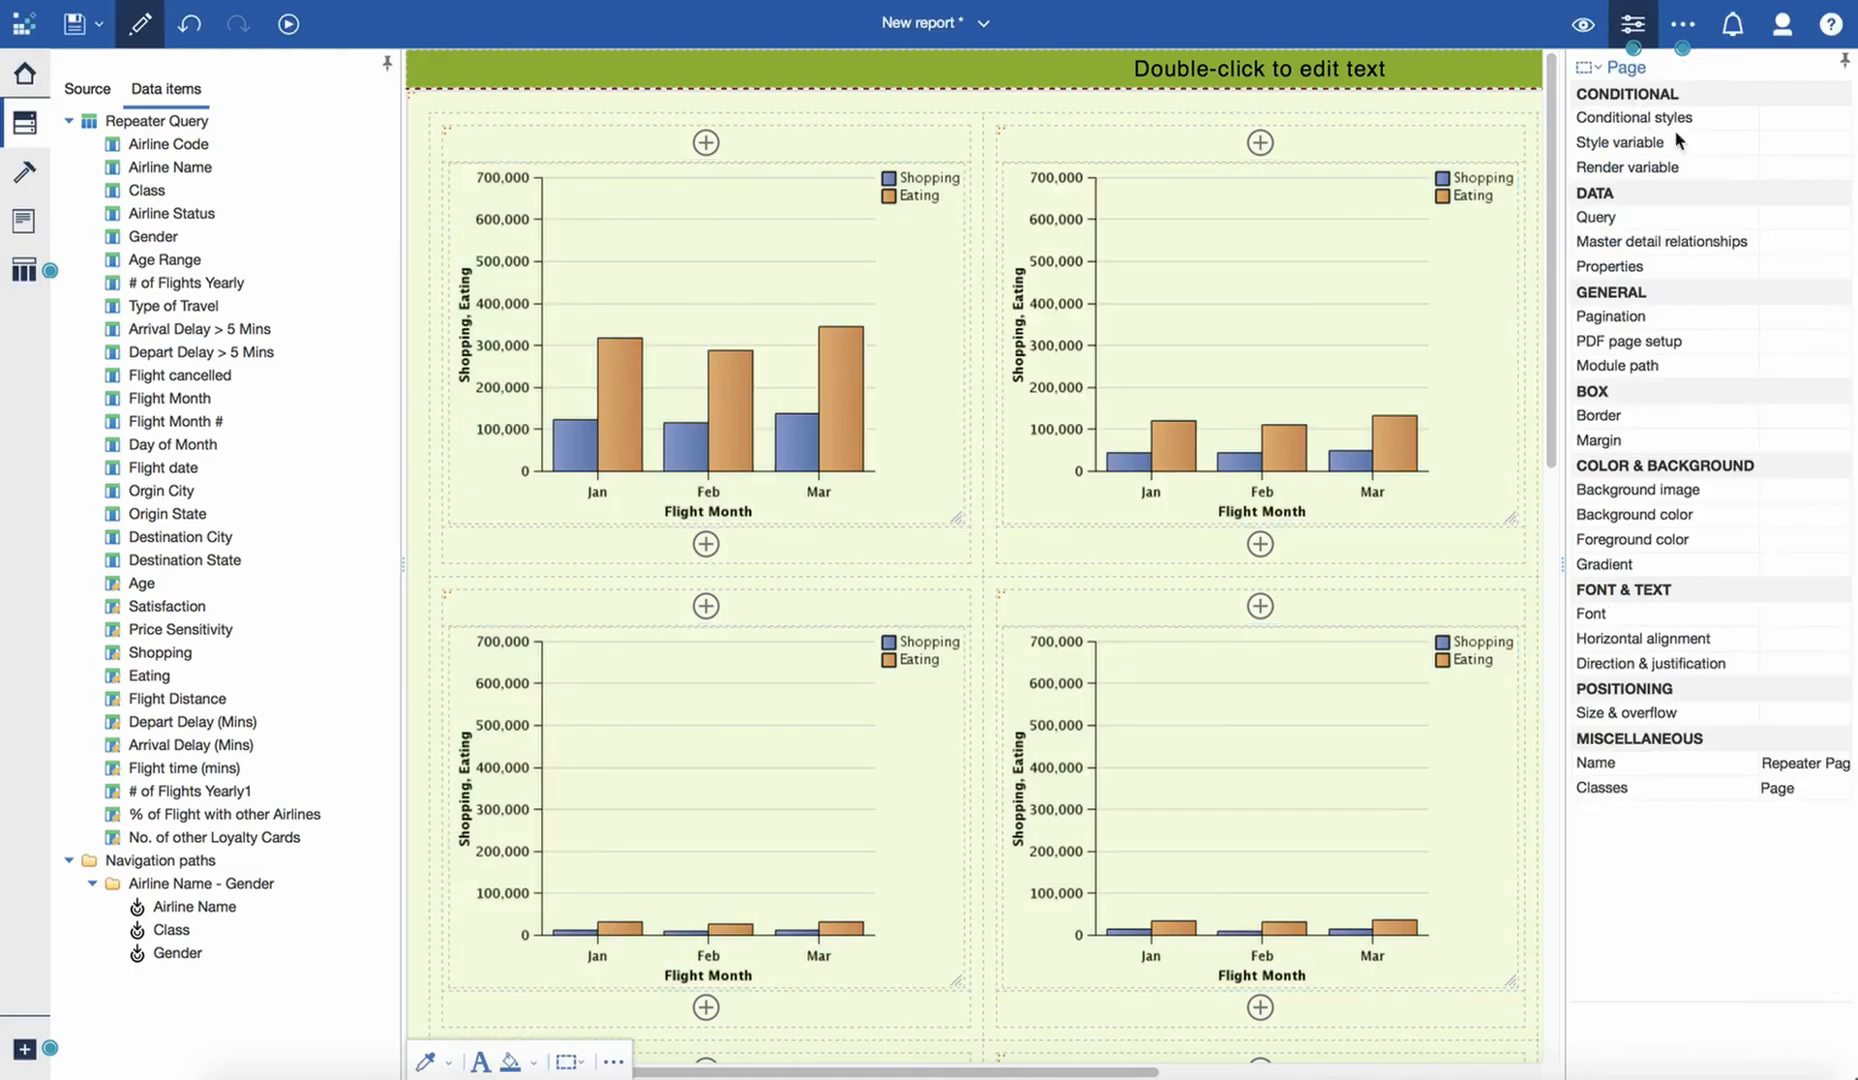
pyautogui.click(1838, 217)
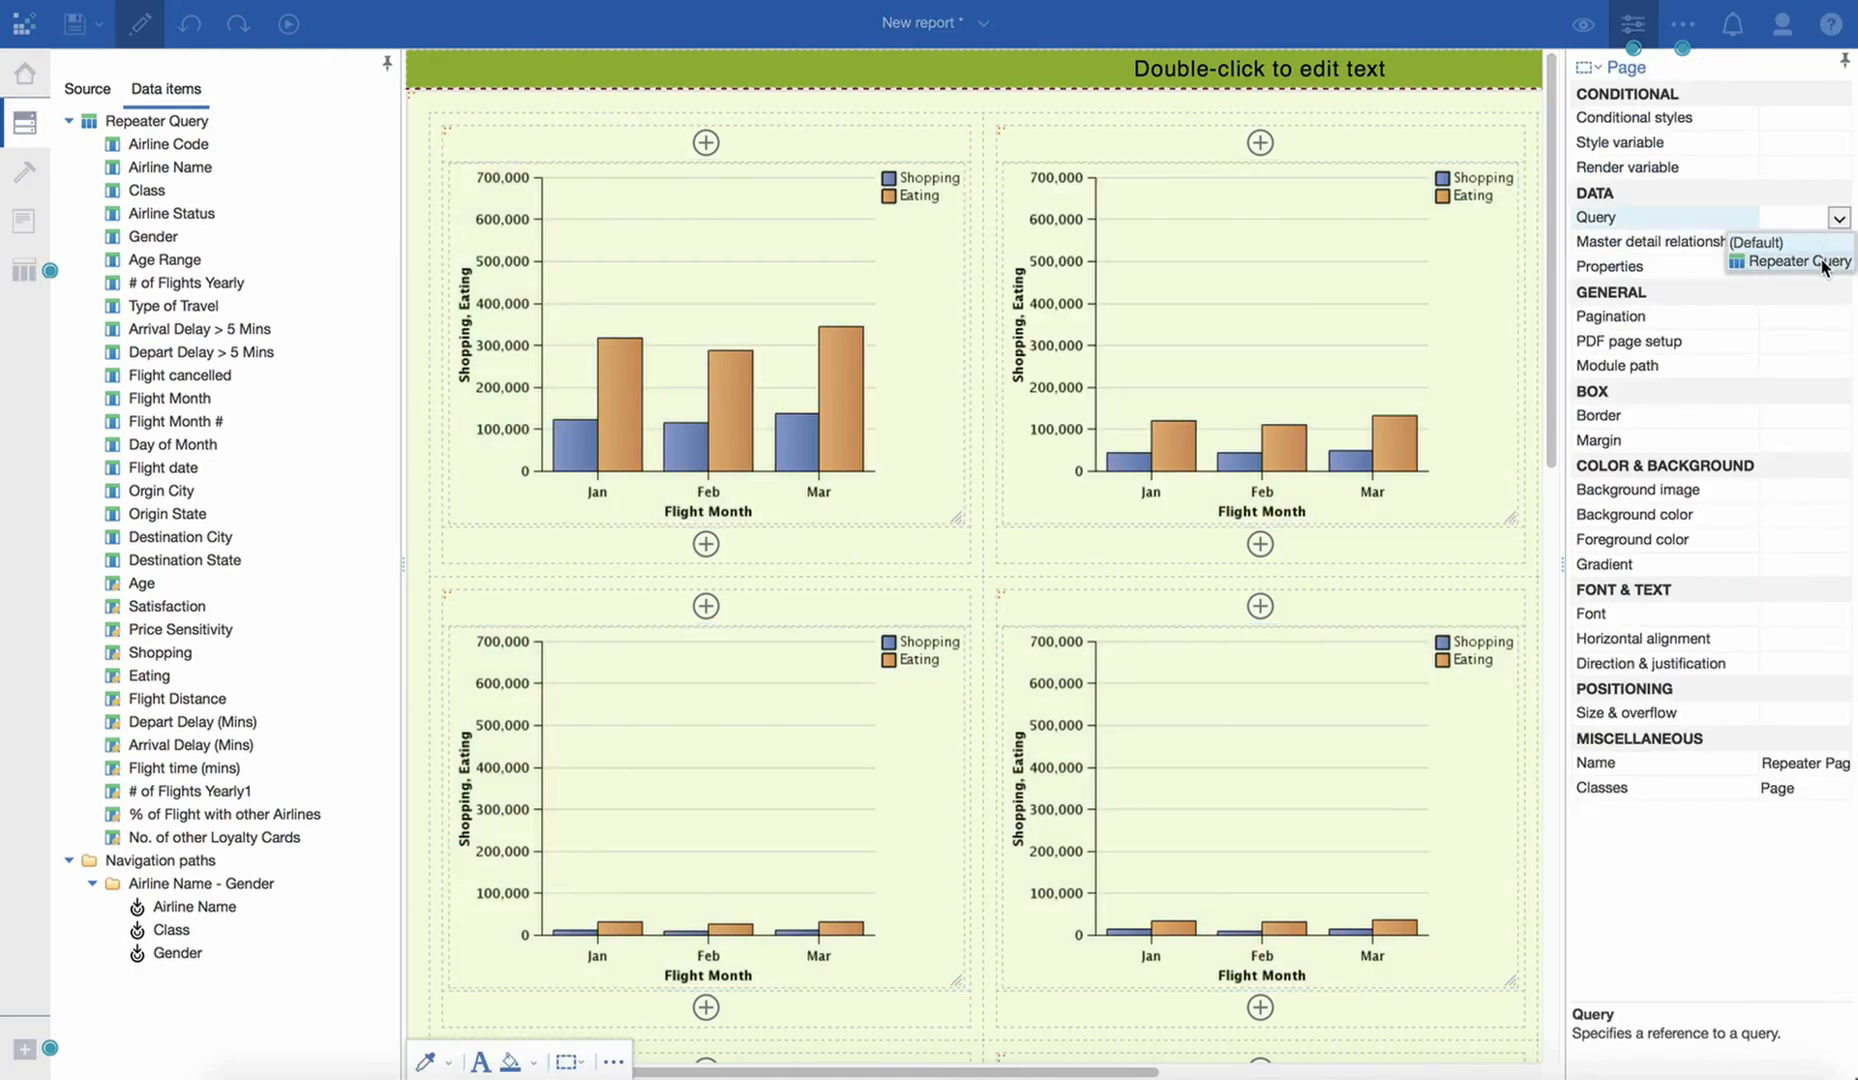
pyautogui.click(1800, 261)
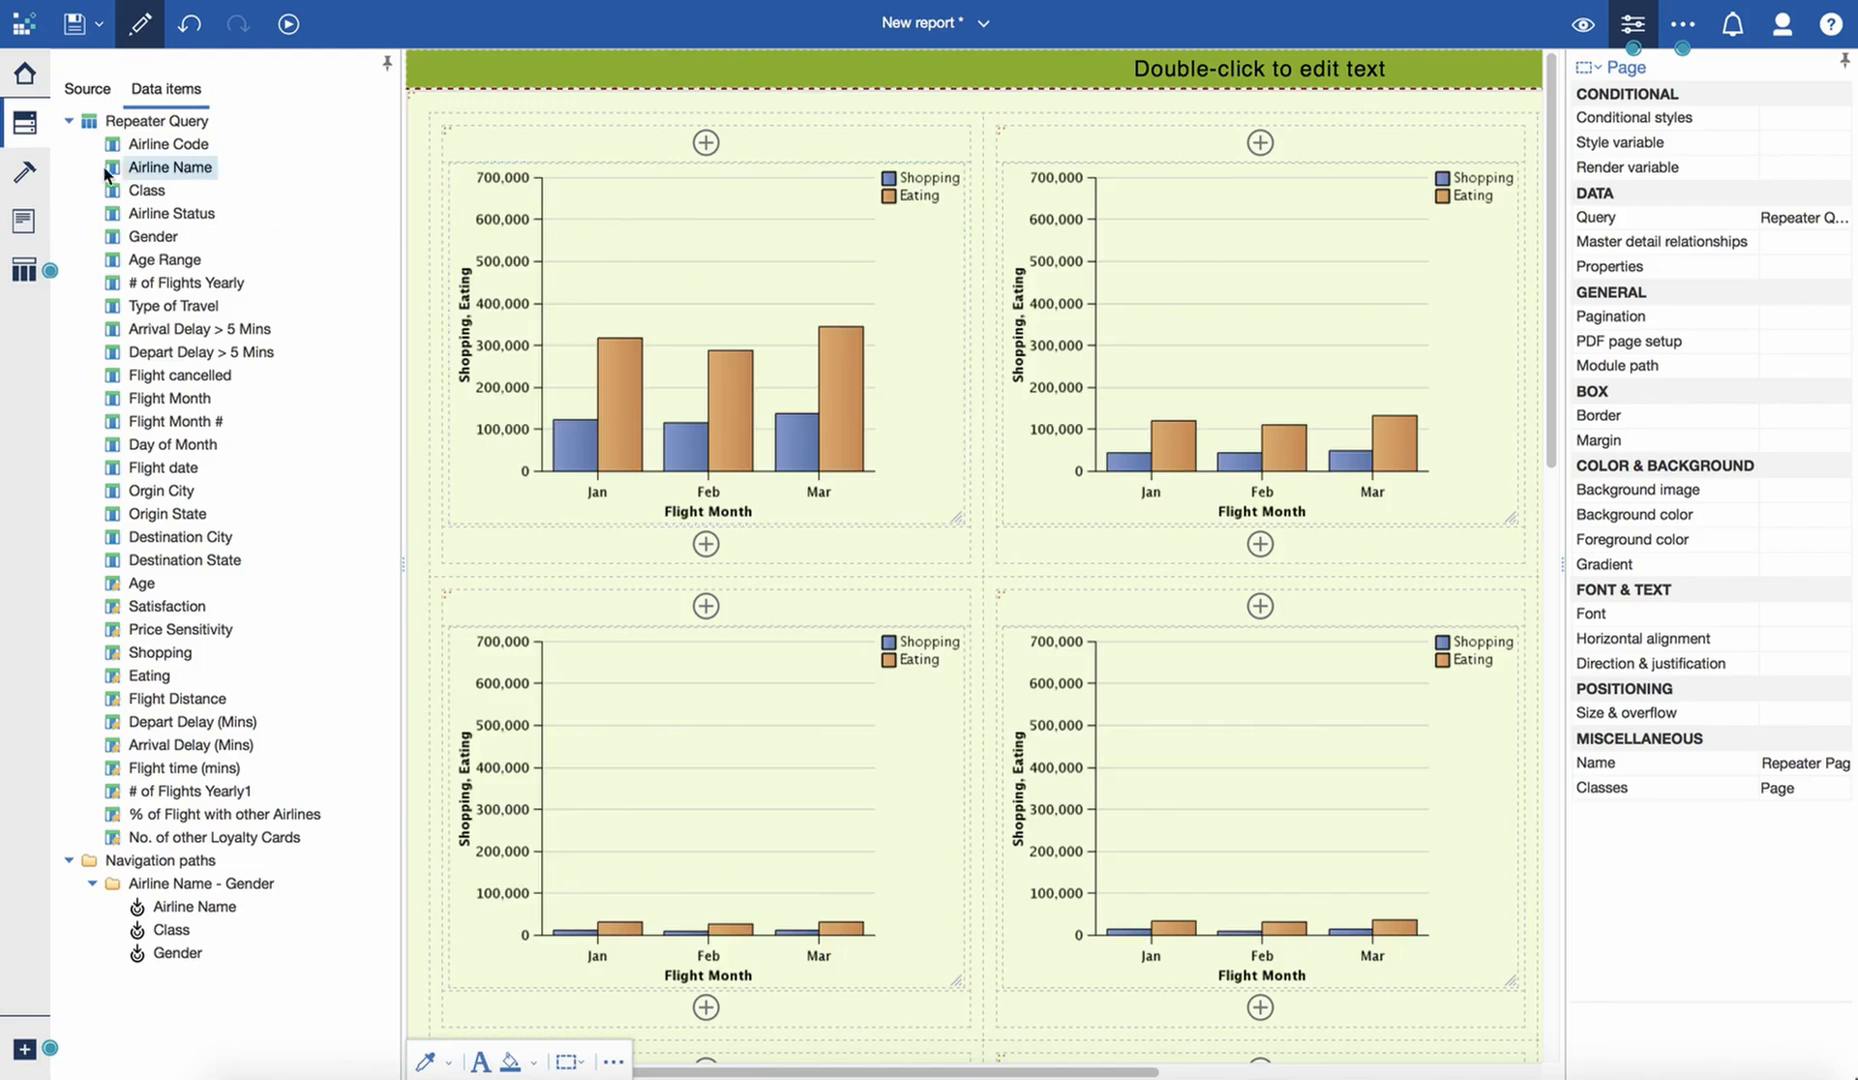
pyautogui.click(643, 152)
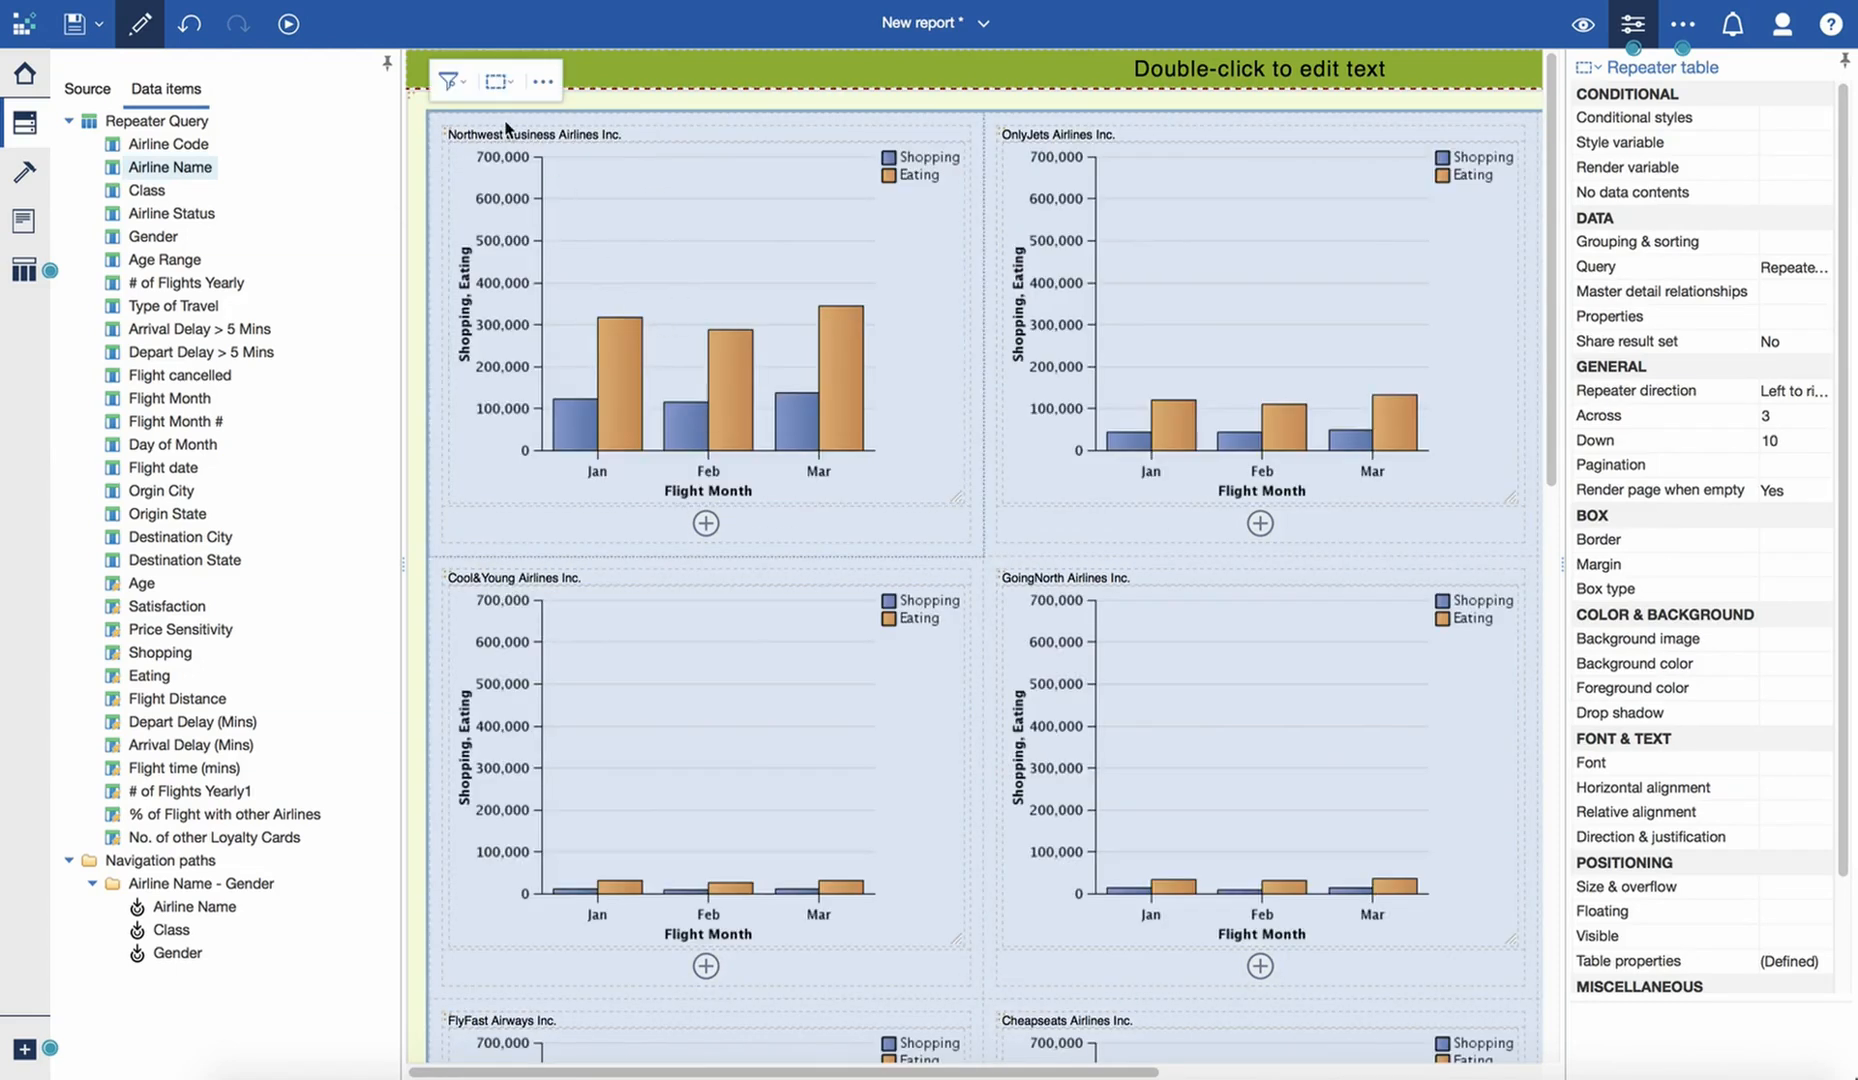
# - Format the airline name cell above the chart in bold 14 pt Arial Black and centre it horizontally
pyautogui.click(476, 133)
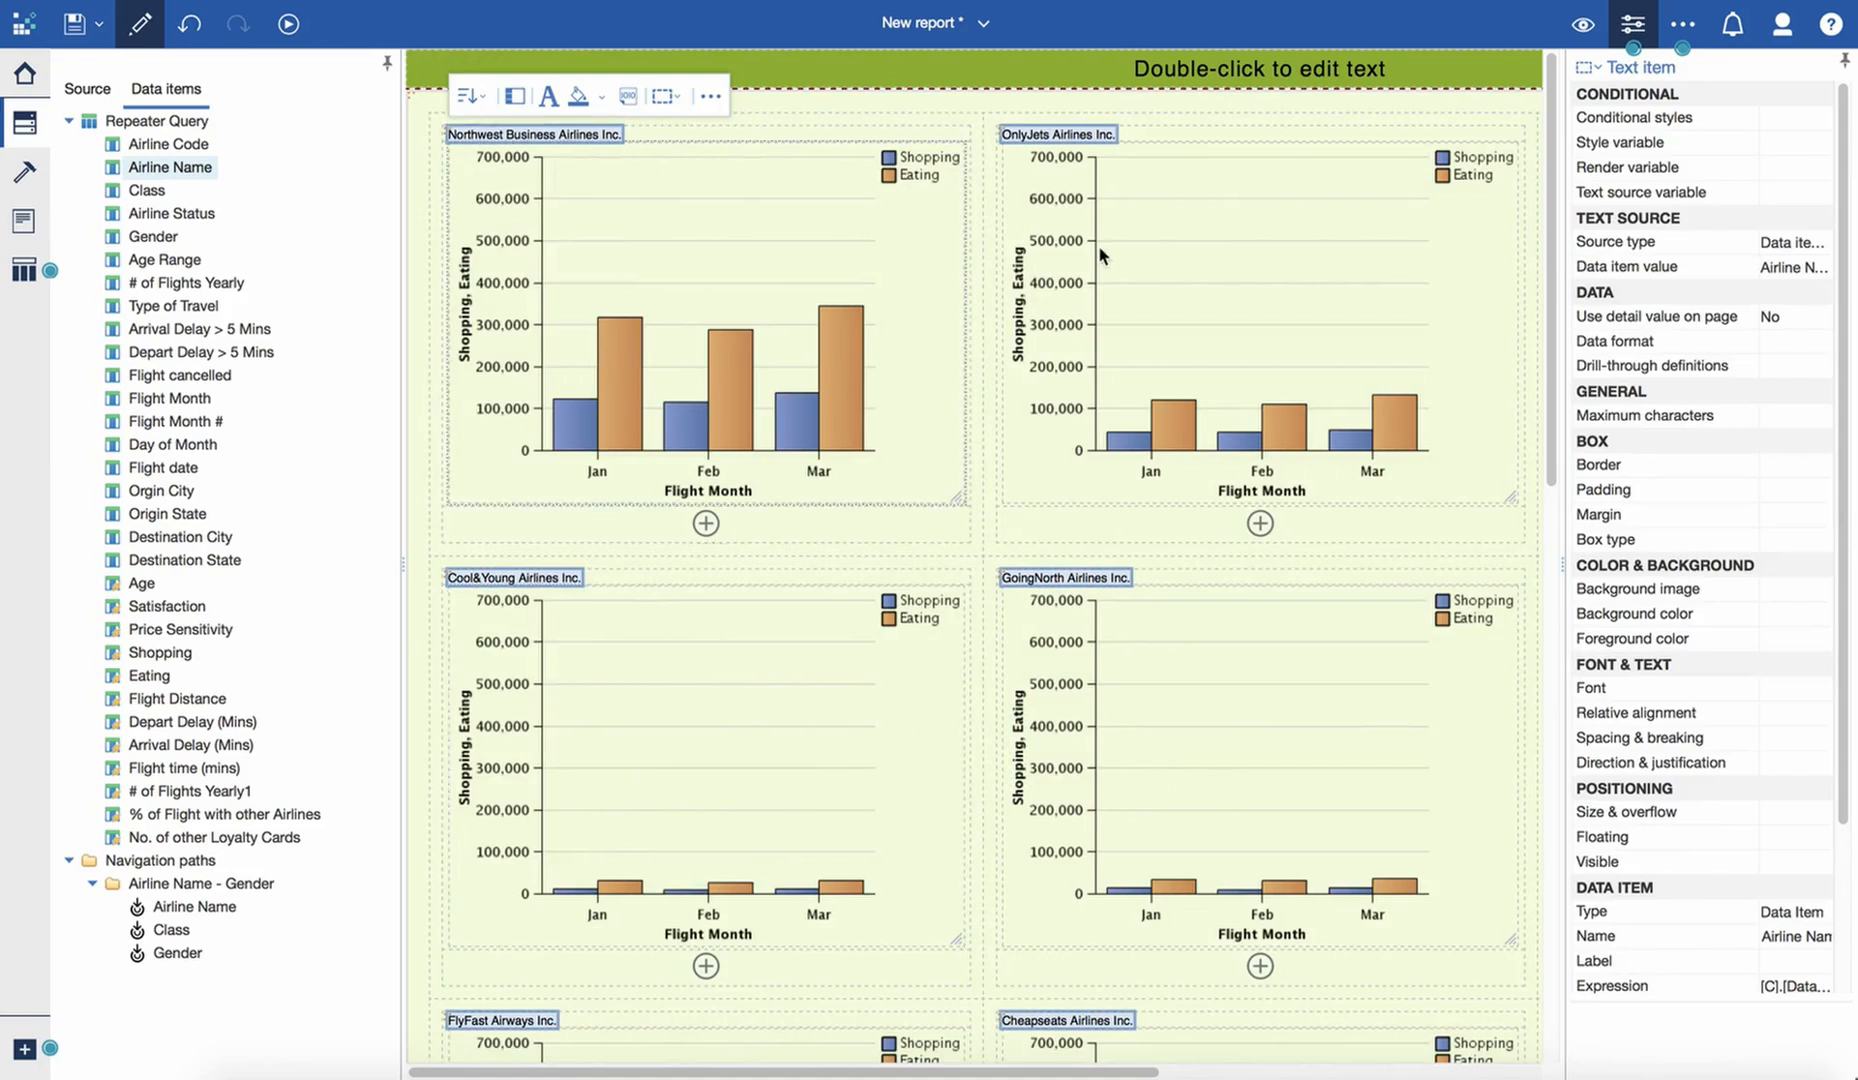
pyautogui.click(673, 132)
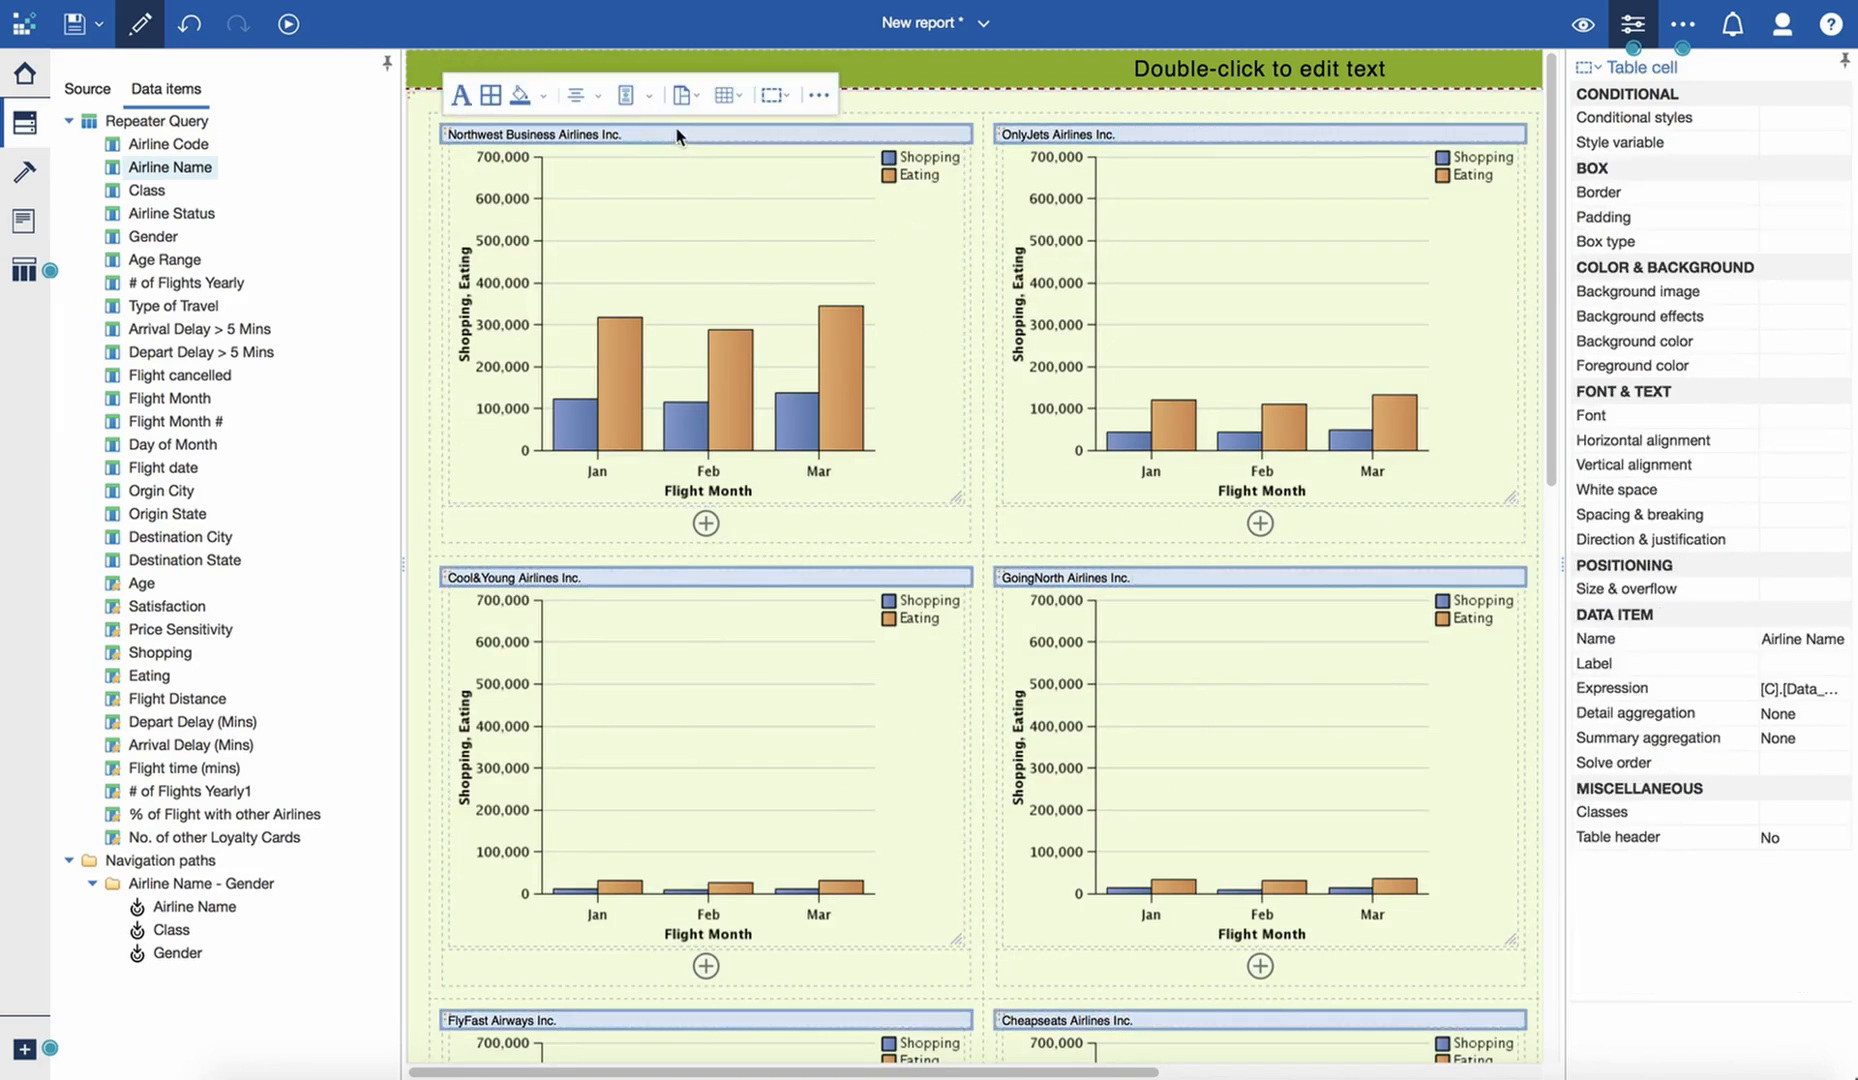
pyautogui.click(462, 96)
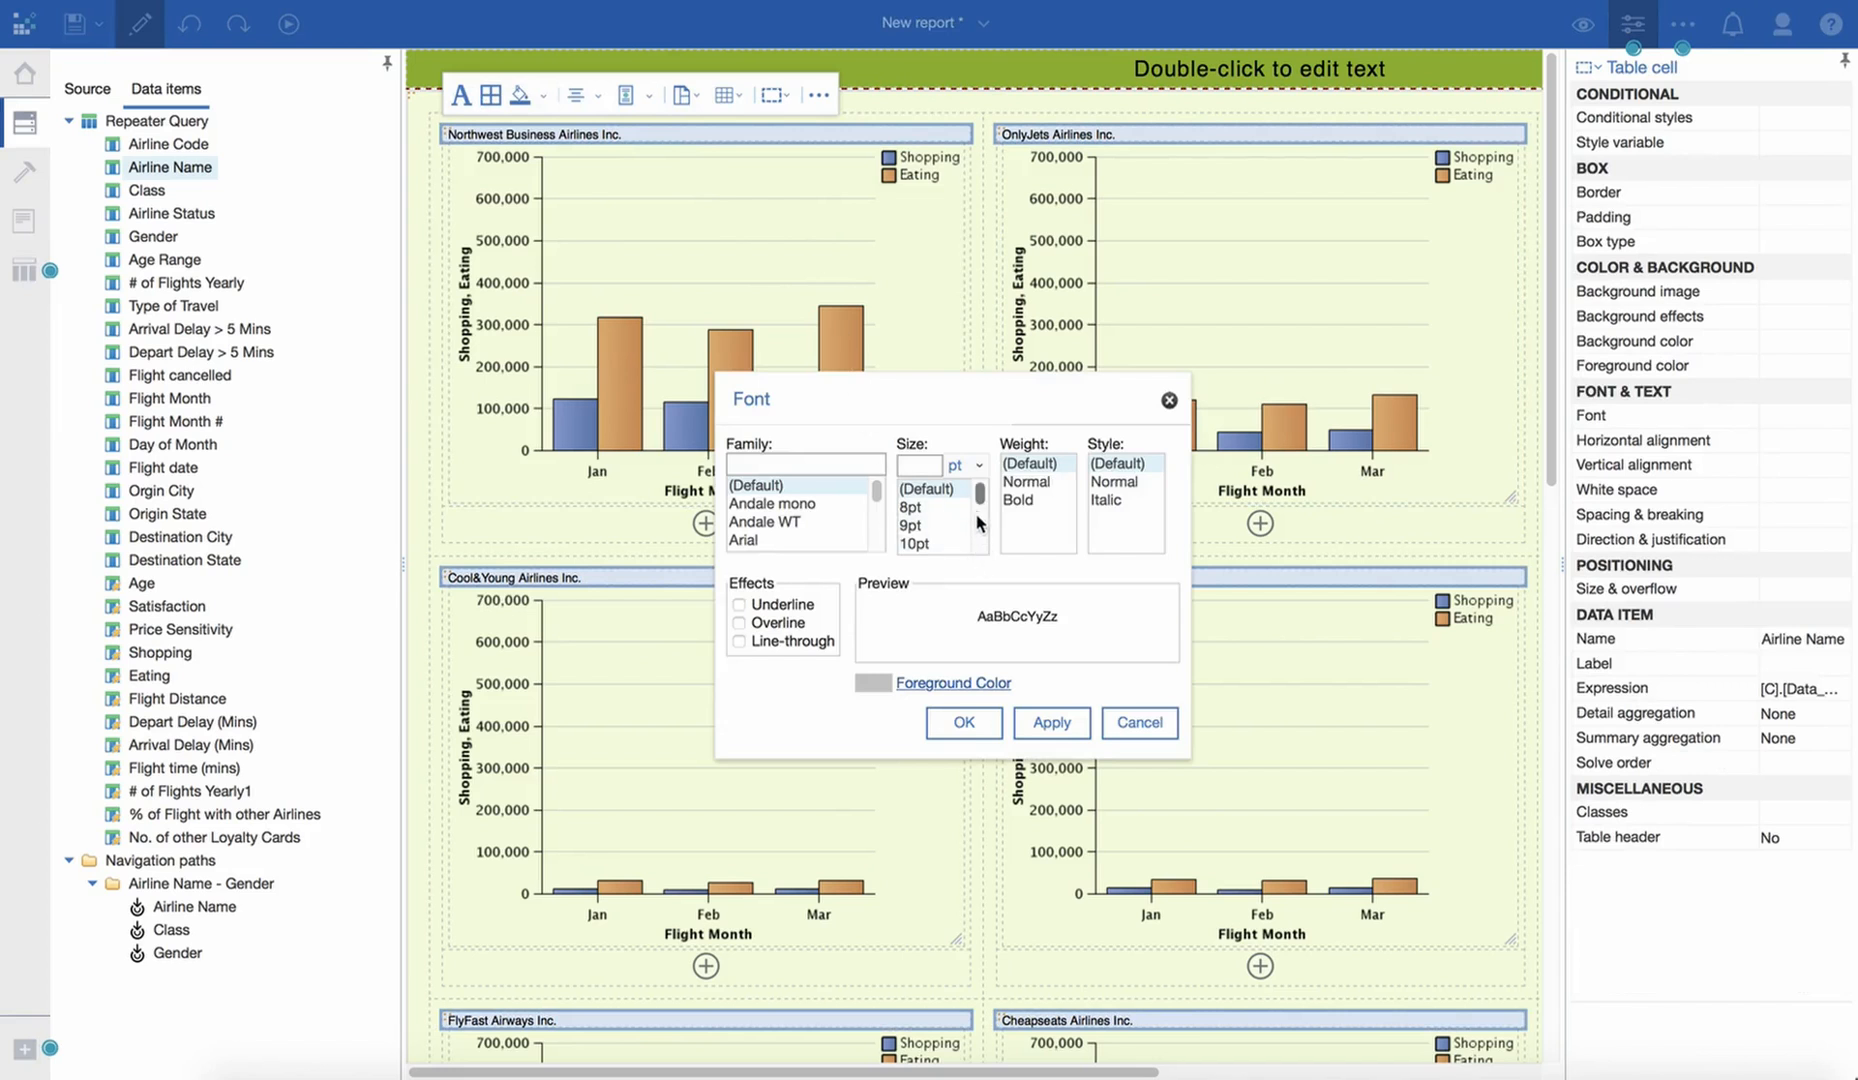
pyautogui.moveTo(979, 497); pyautogui.dragTo(982, 519)
pyautogui.click(929, 546)
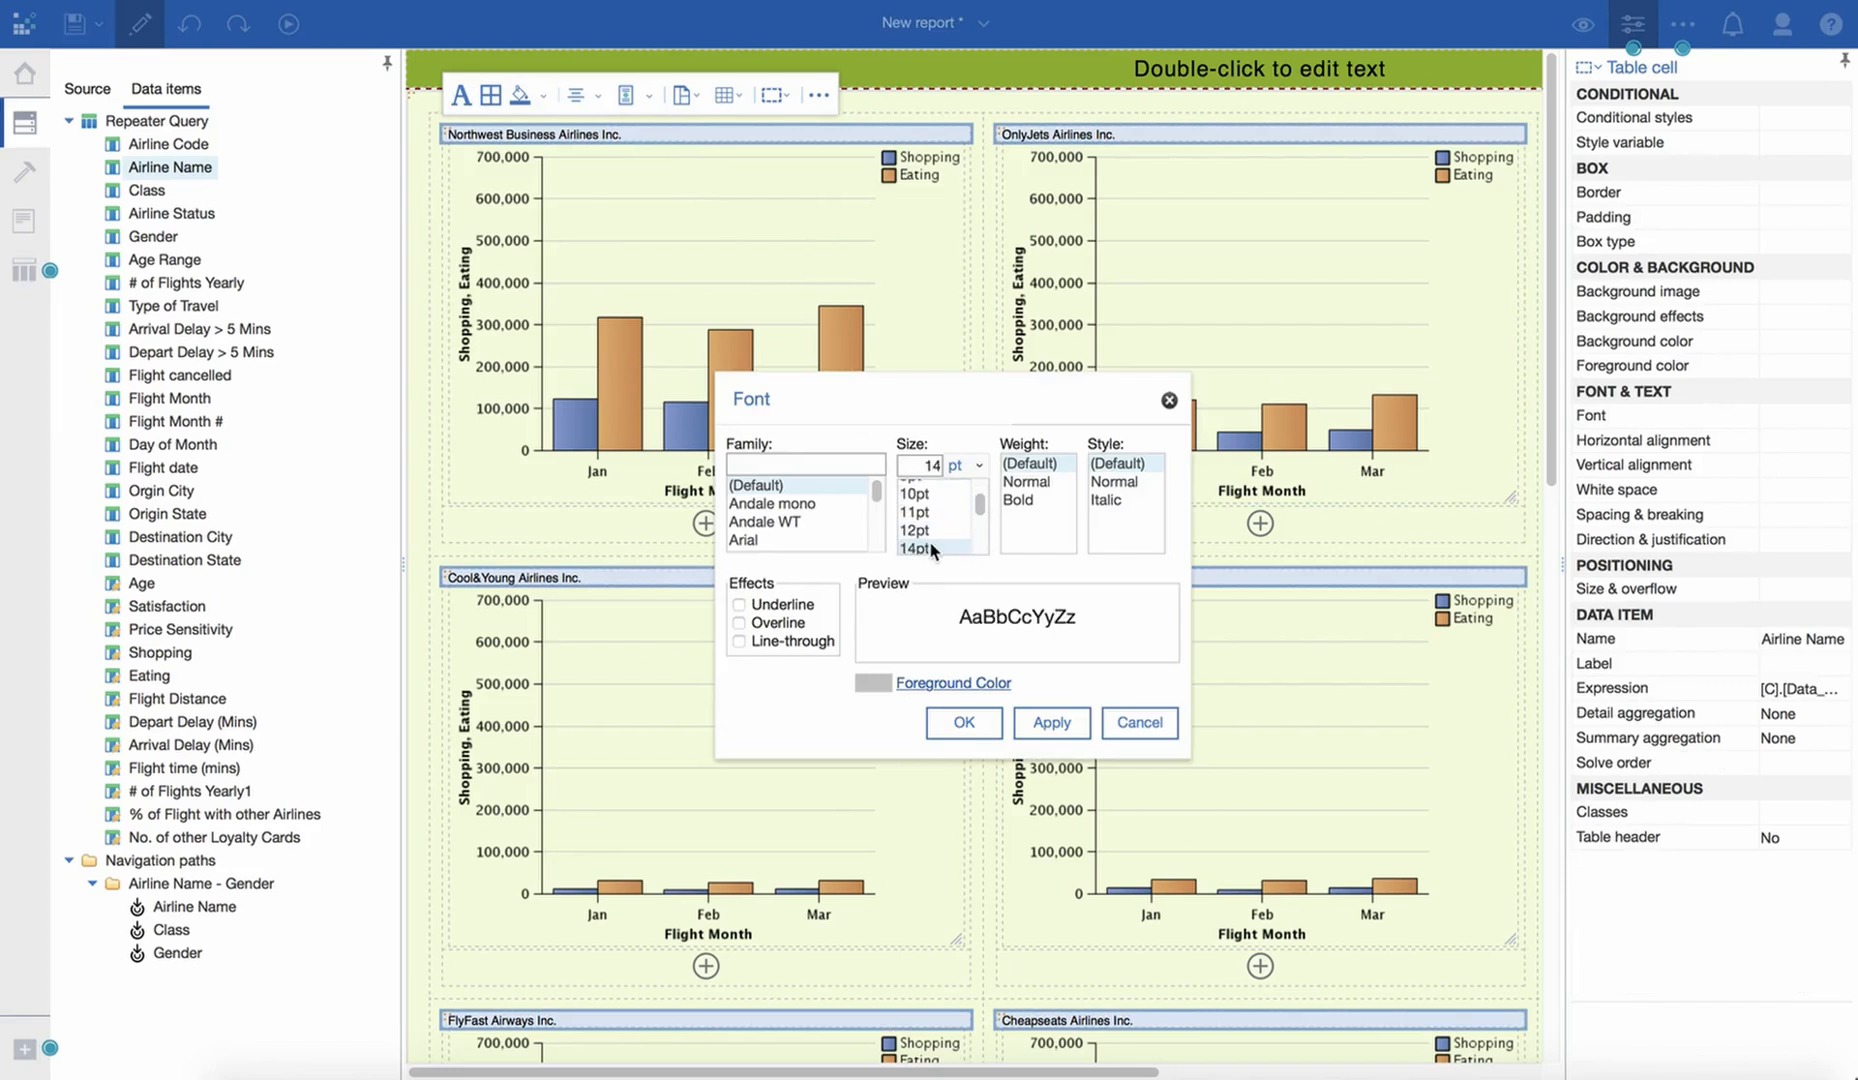
pyautogui.click(1020, 500)
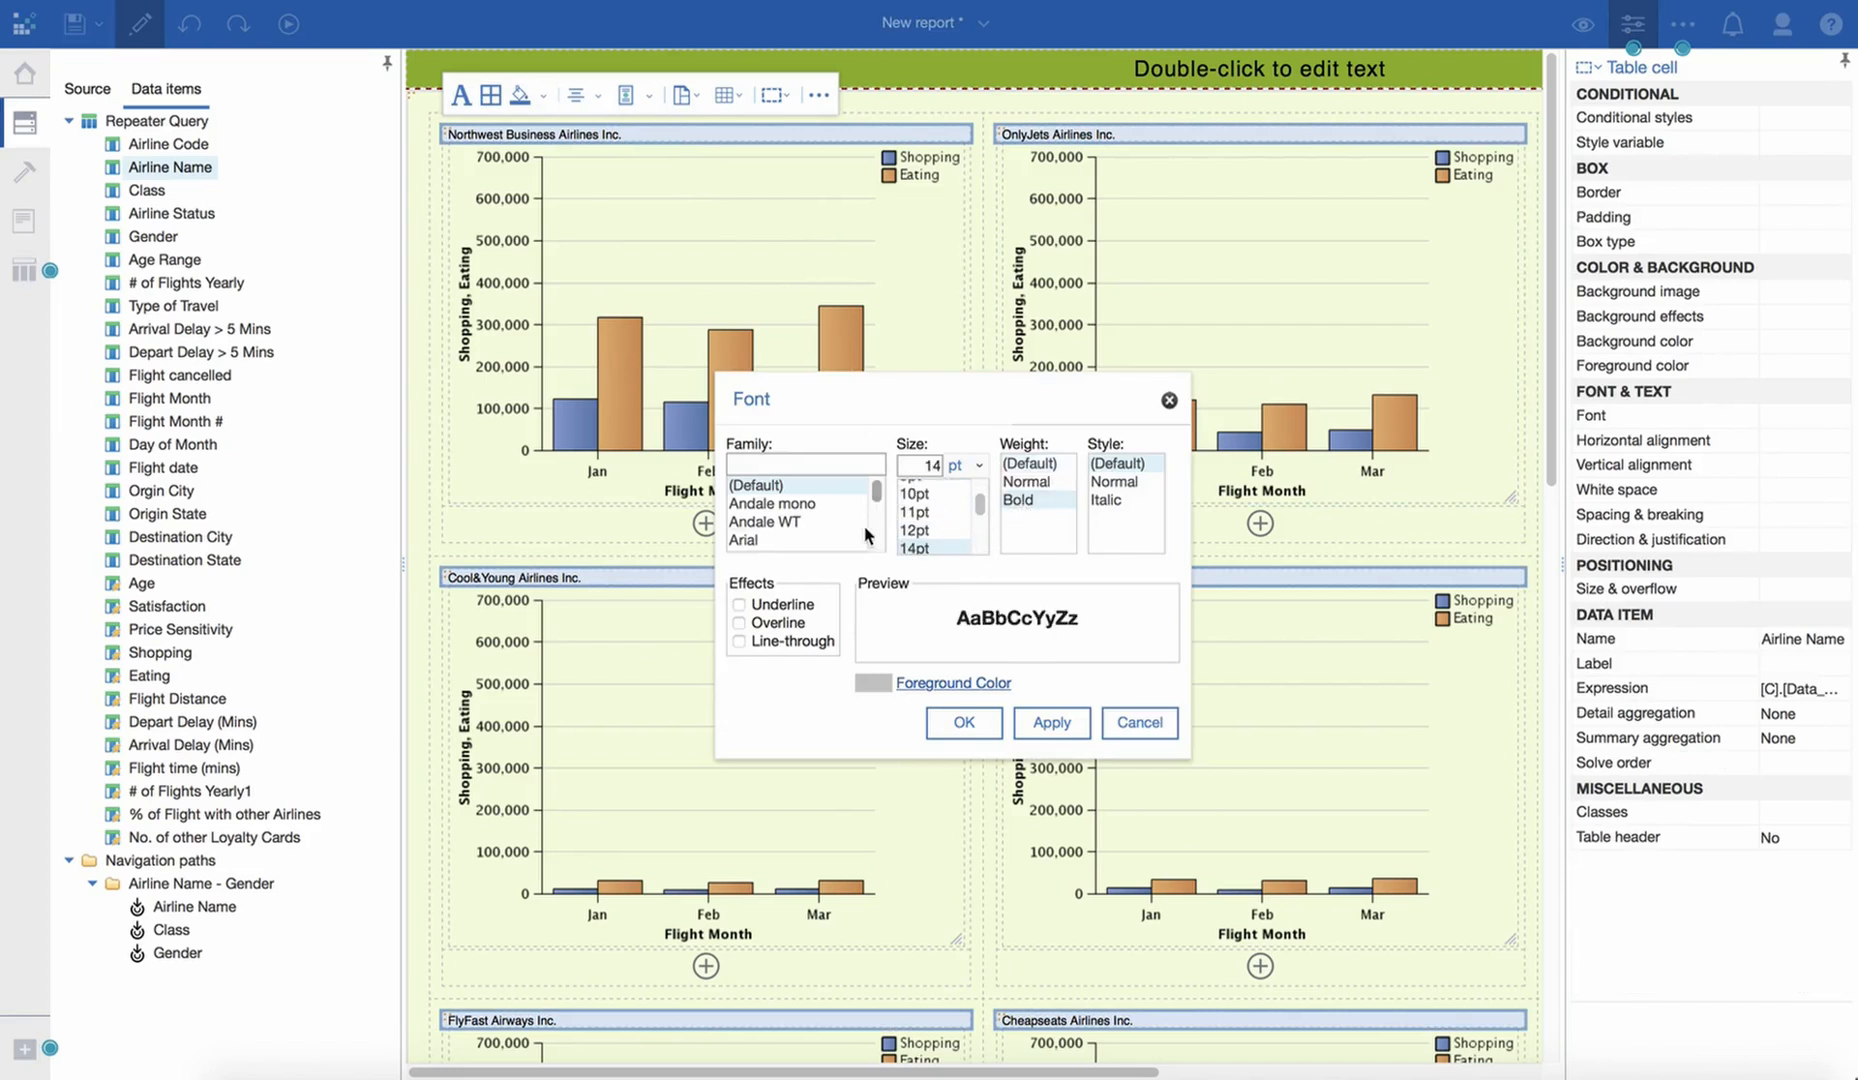
pyautogui.moveTo(876, 490); pyautogui.dragTo(873, 505)
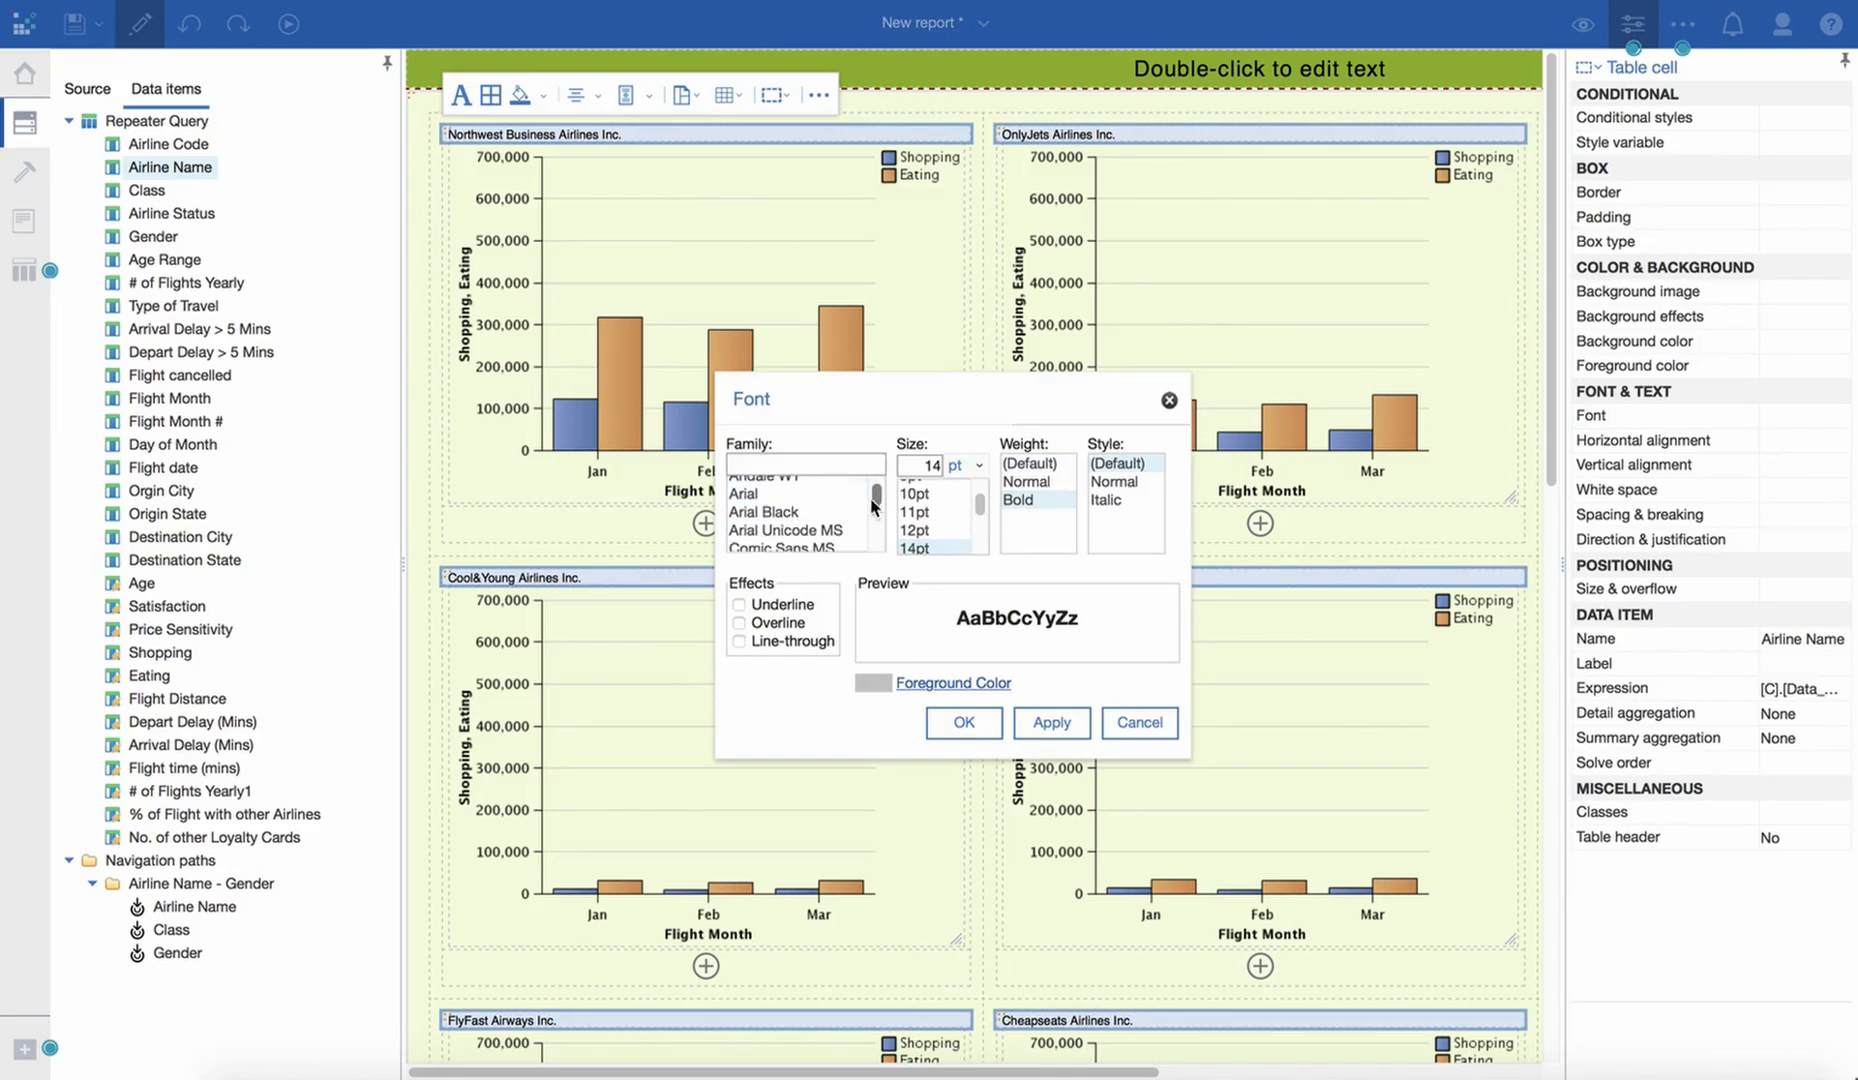
pyautogui.click(800, 512)
pyautogui.click(1048, 722)
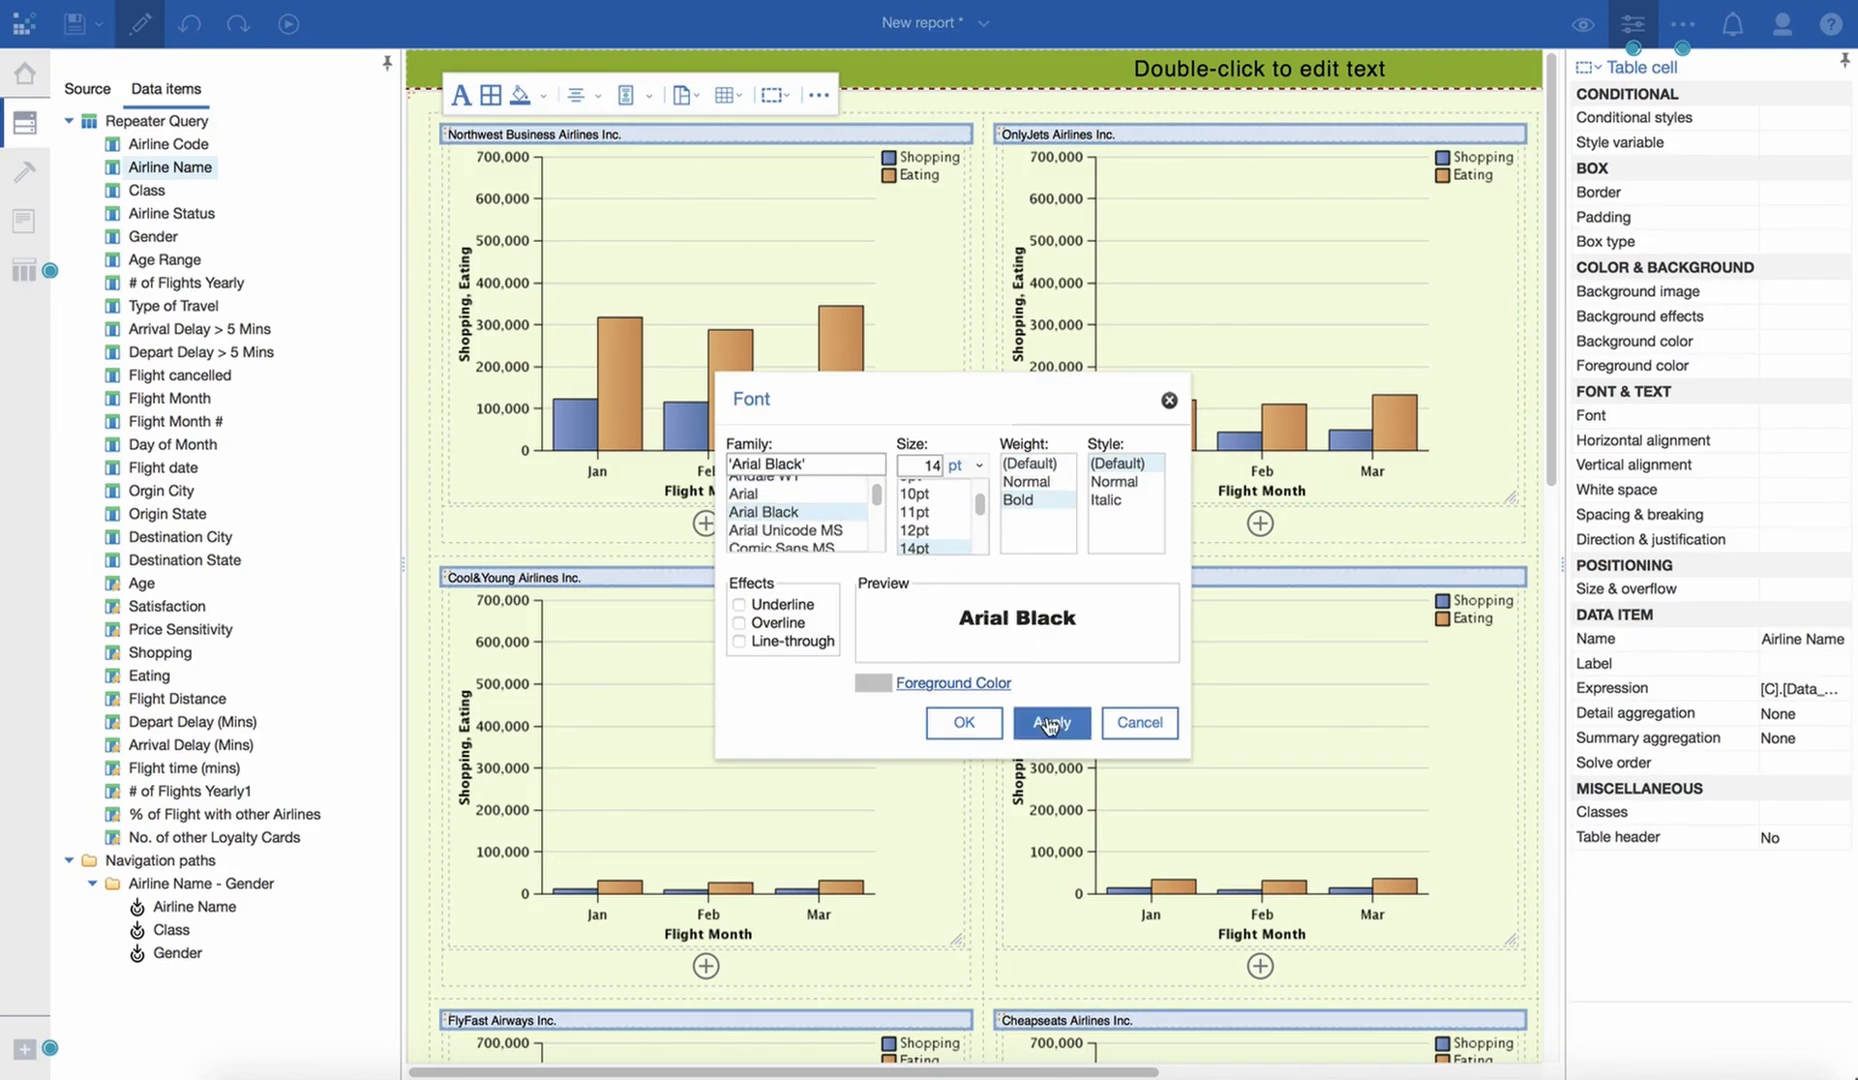
pyautogui.click(963, 722)
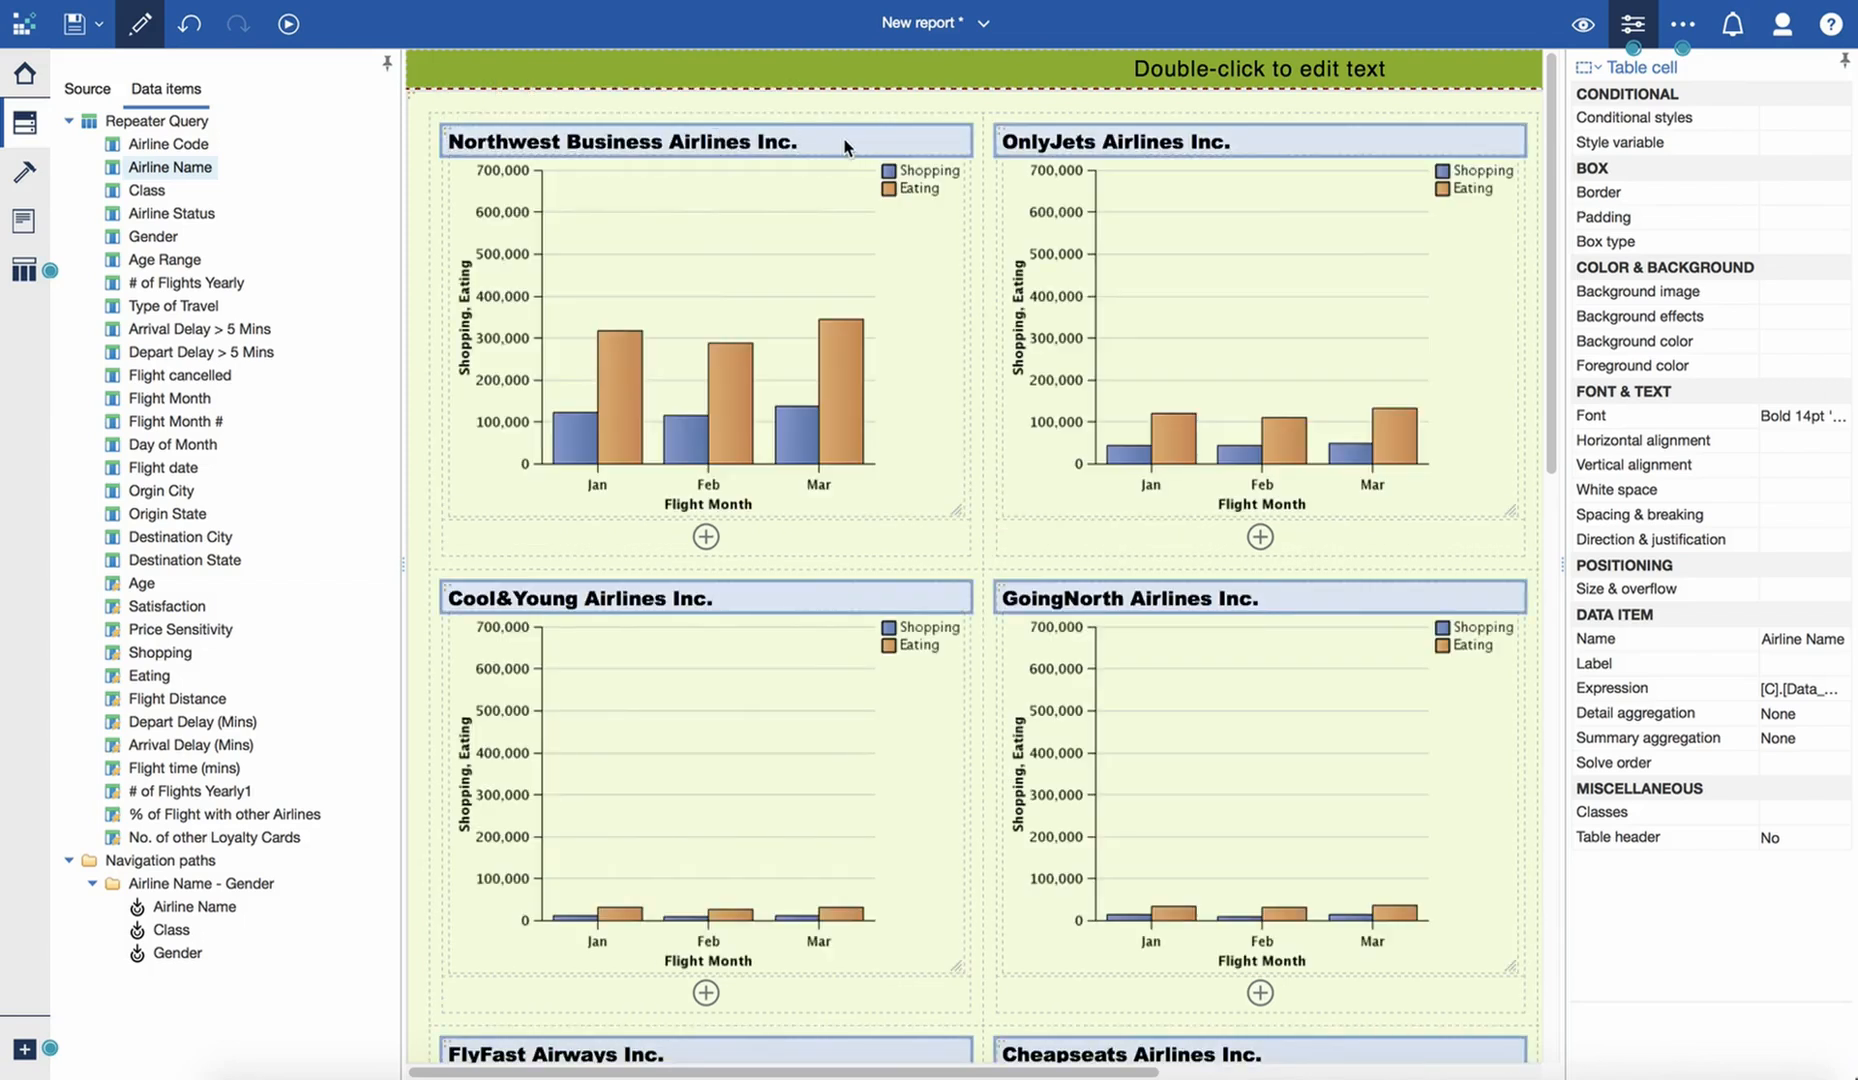
pyautogui.click(631, 148)
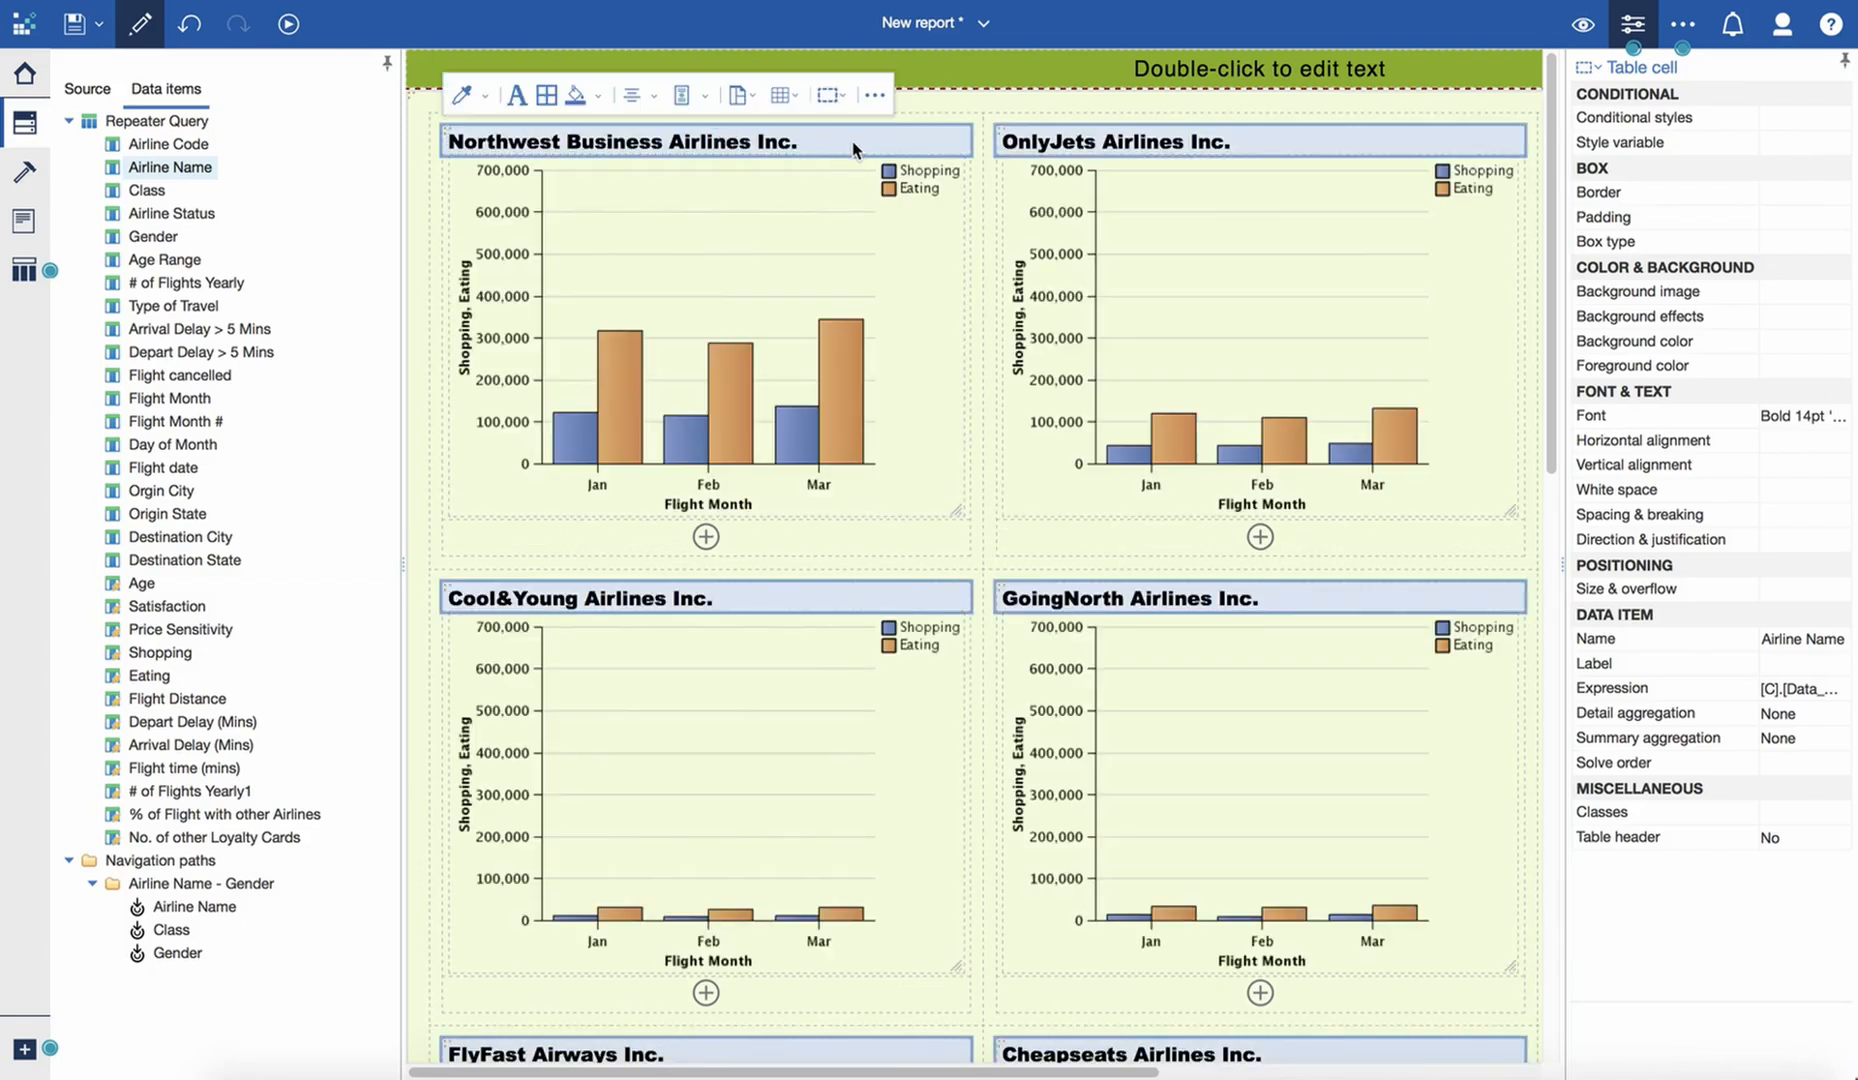
pyautogui.click(636, 96)
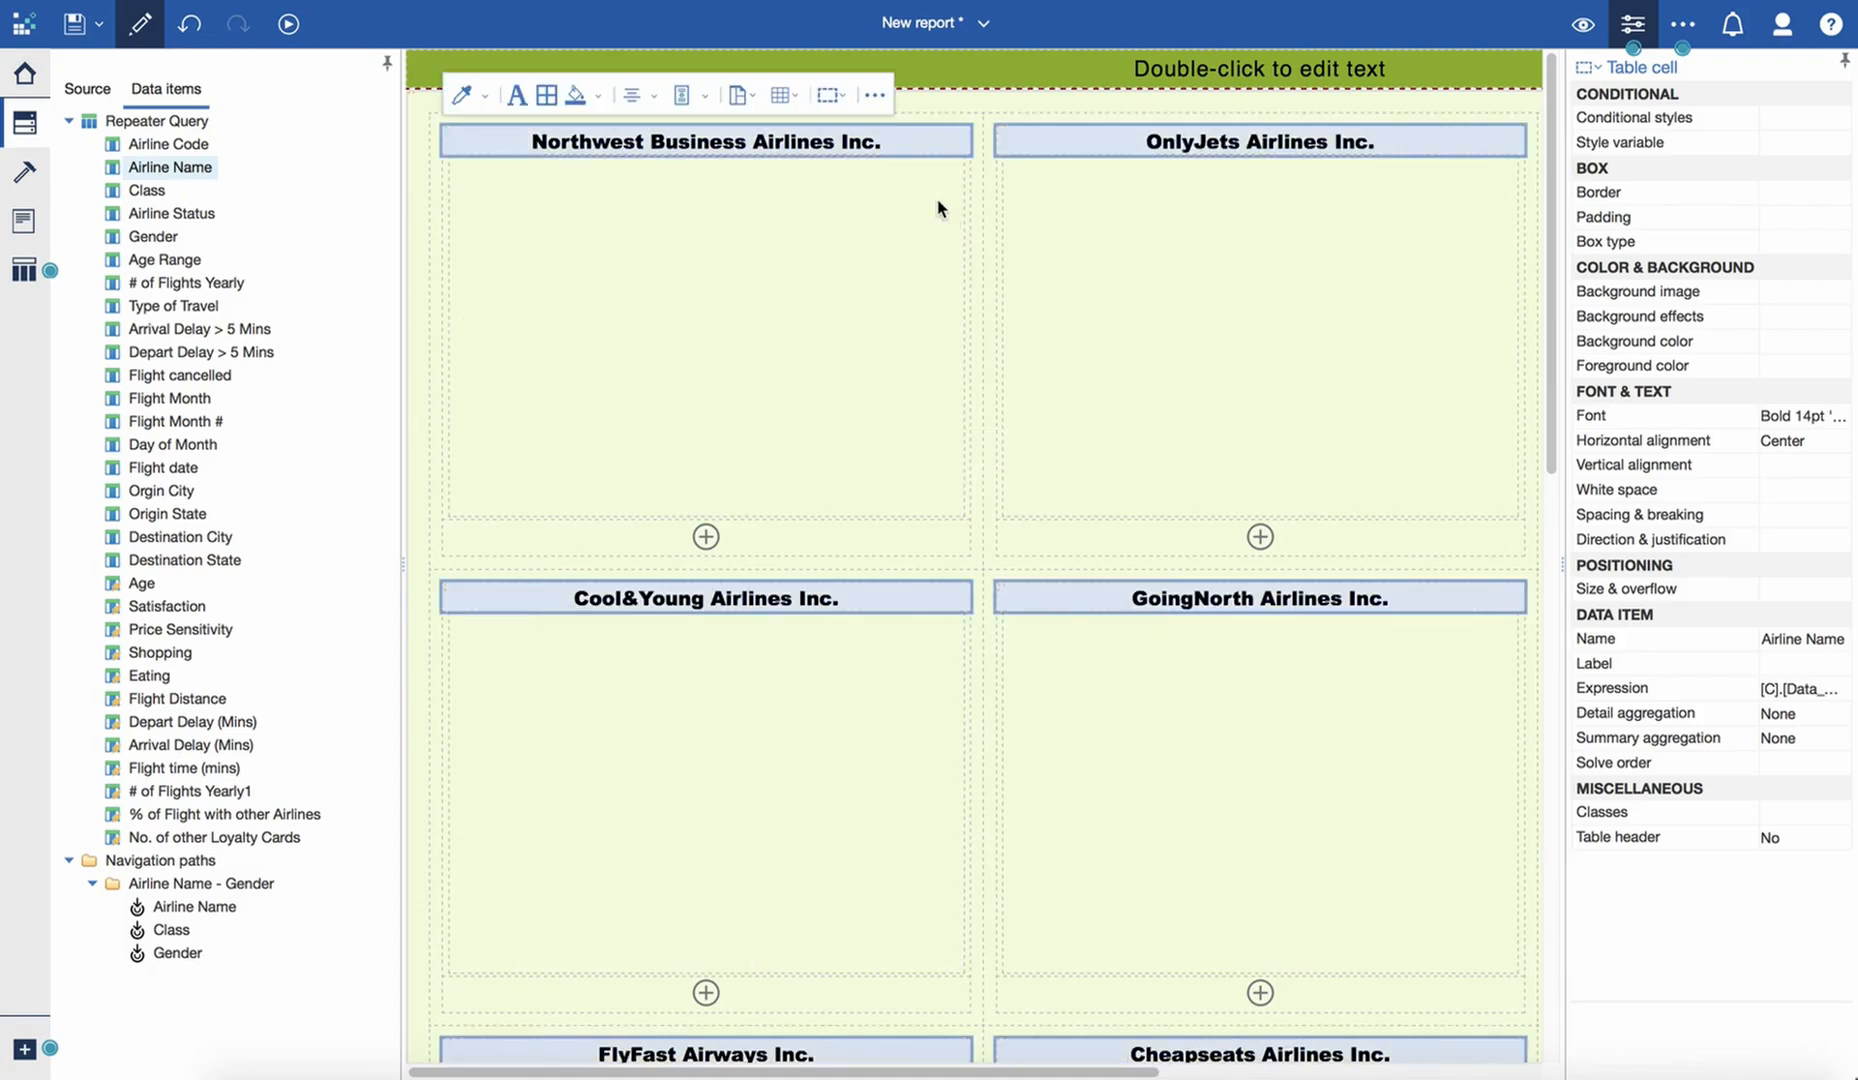
# - Apply the Default colour palette to the combination chart and look through the airline charts down the page
pyautogui.click(719, 276)
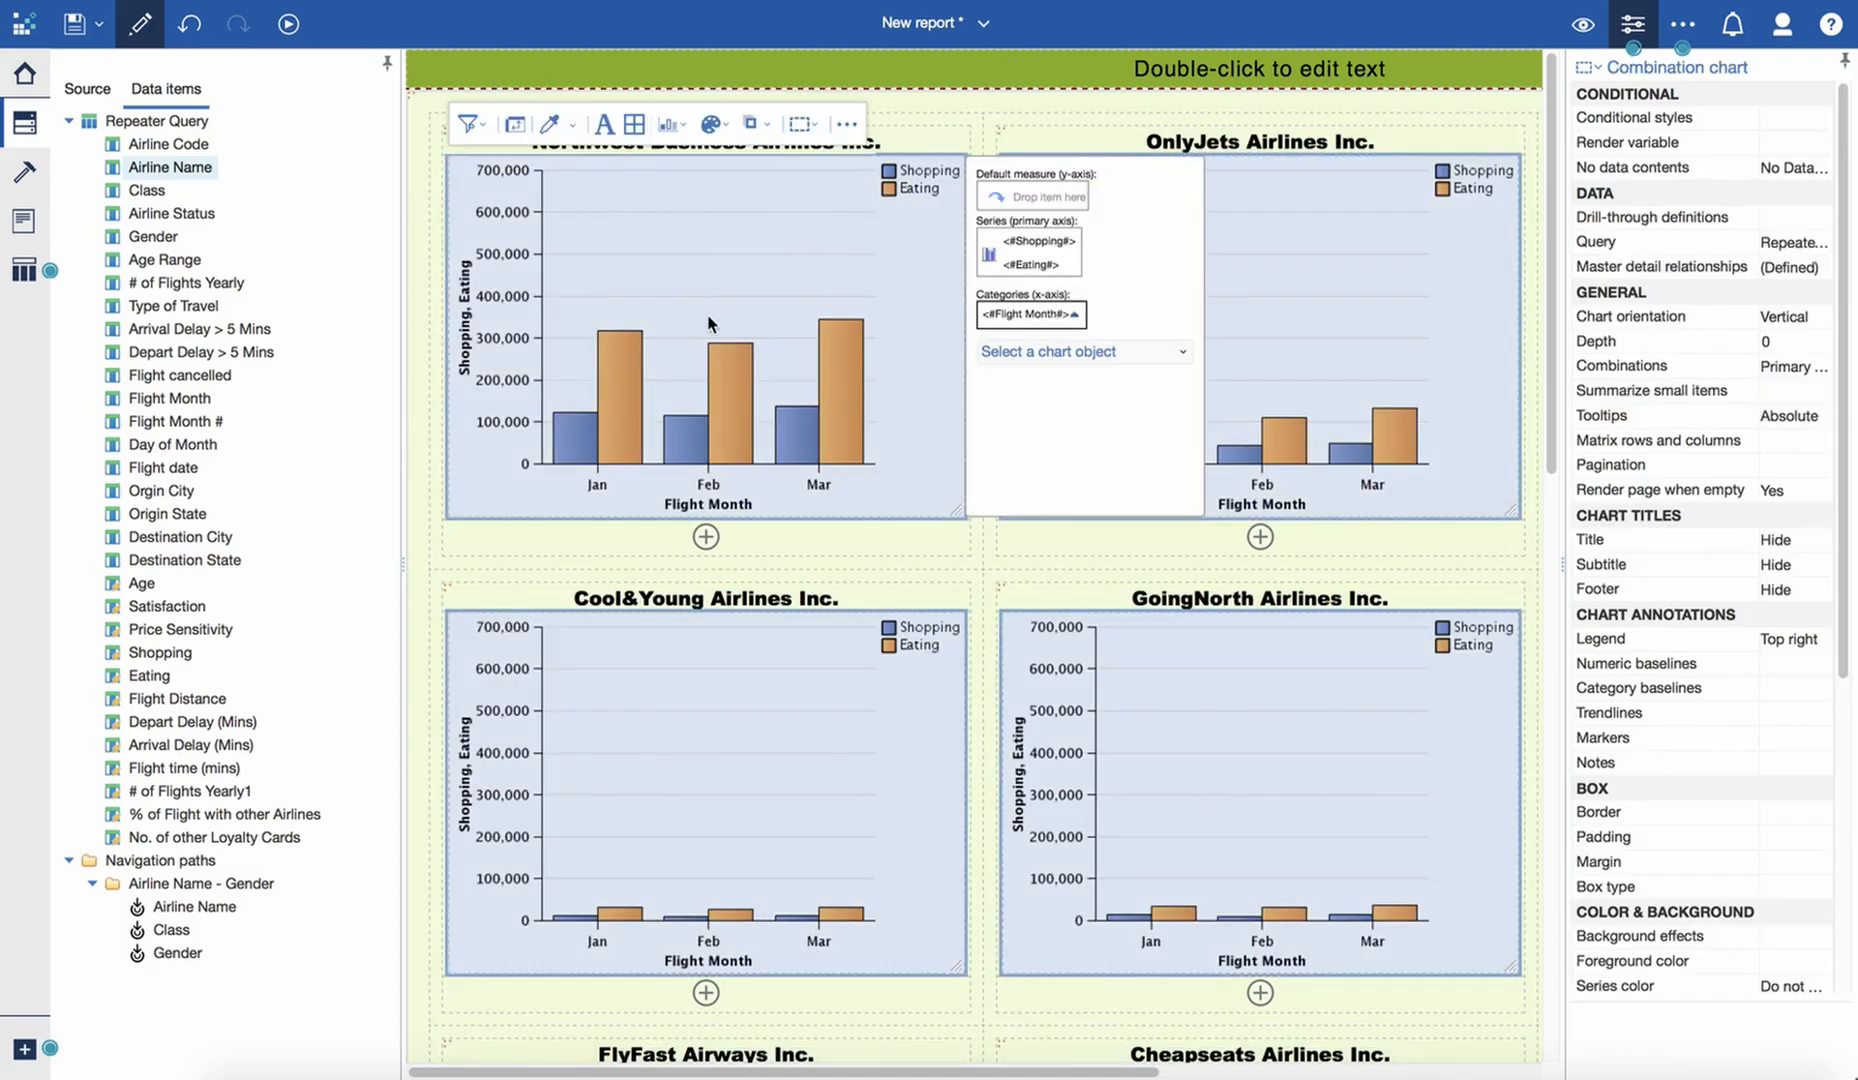
pyautogui.click(724, 127)
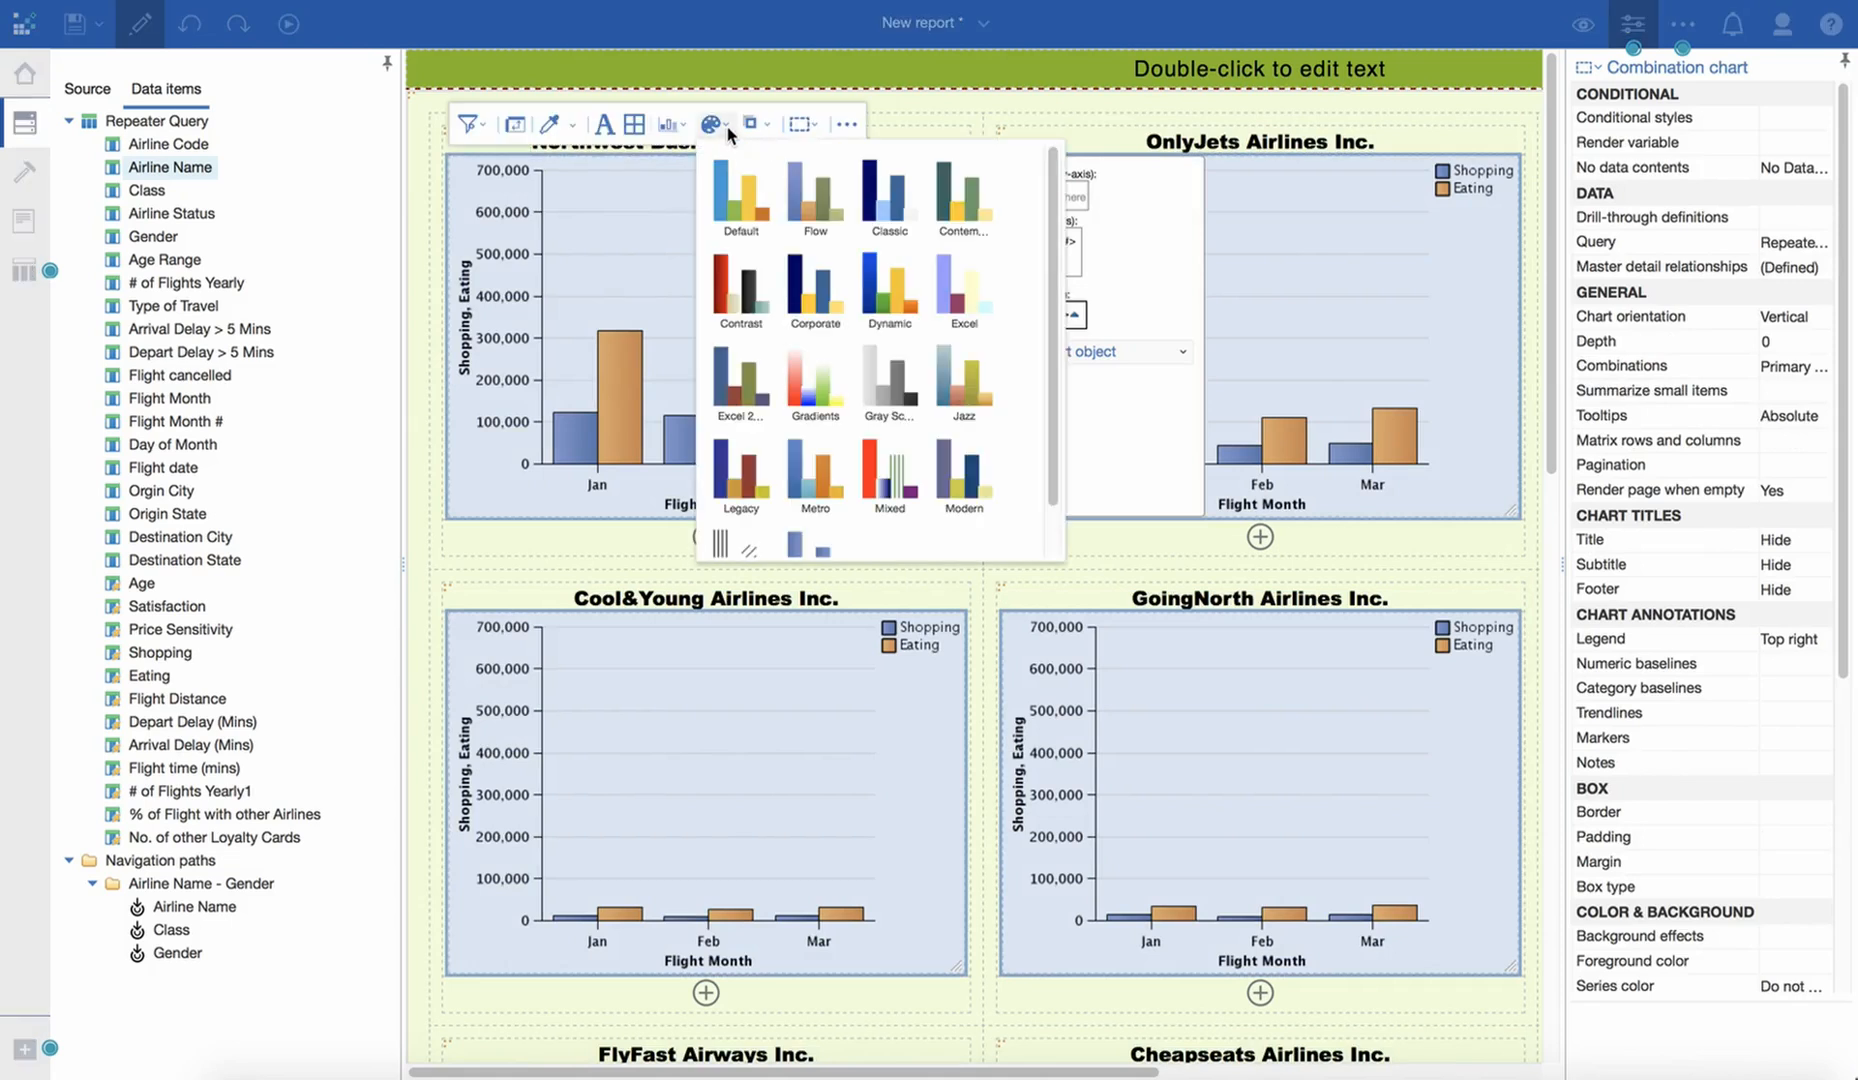
pyautogui.click(737, 211)
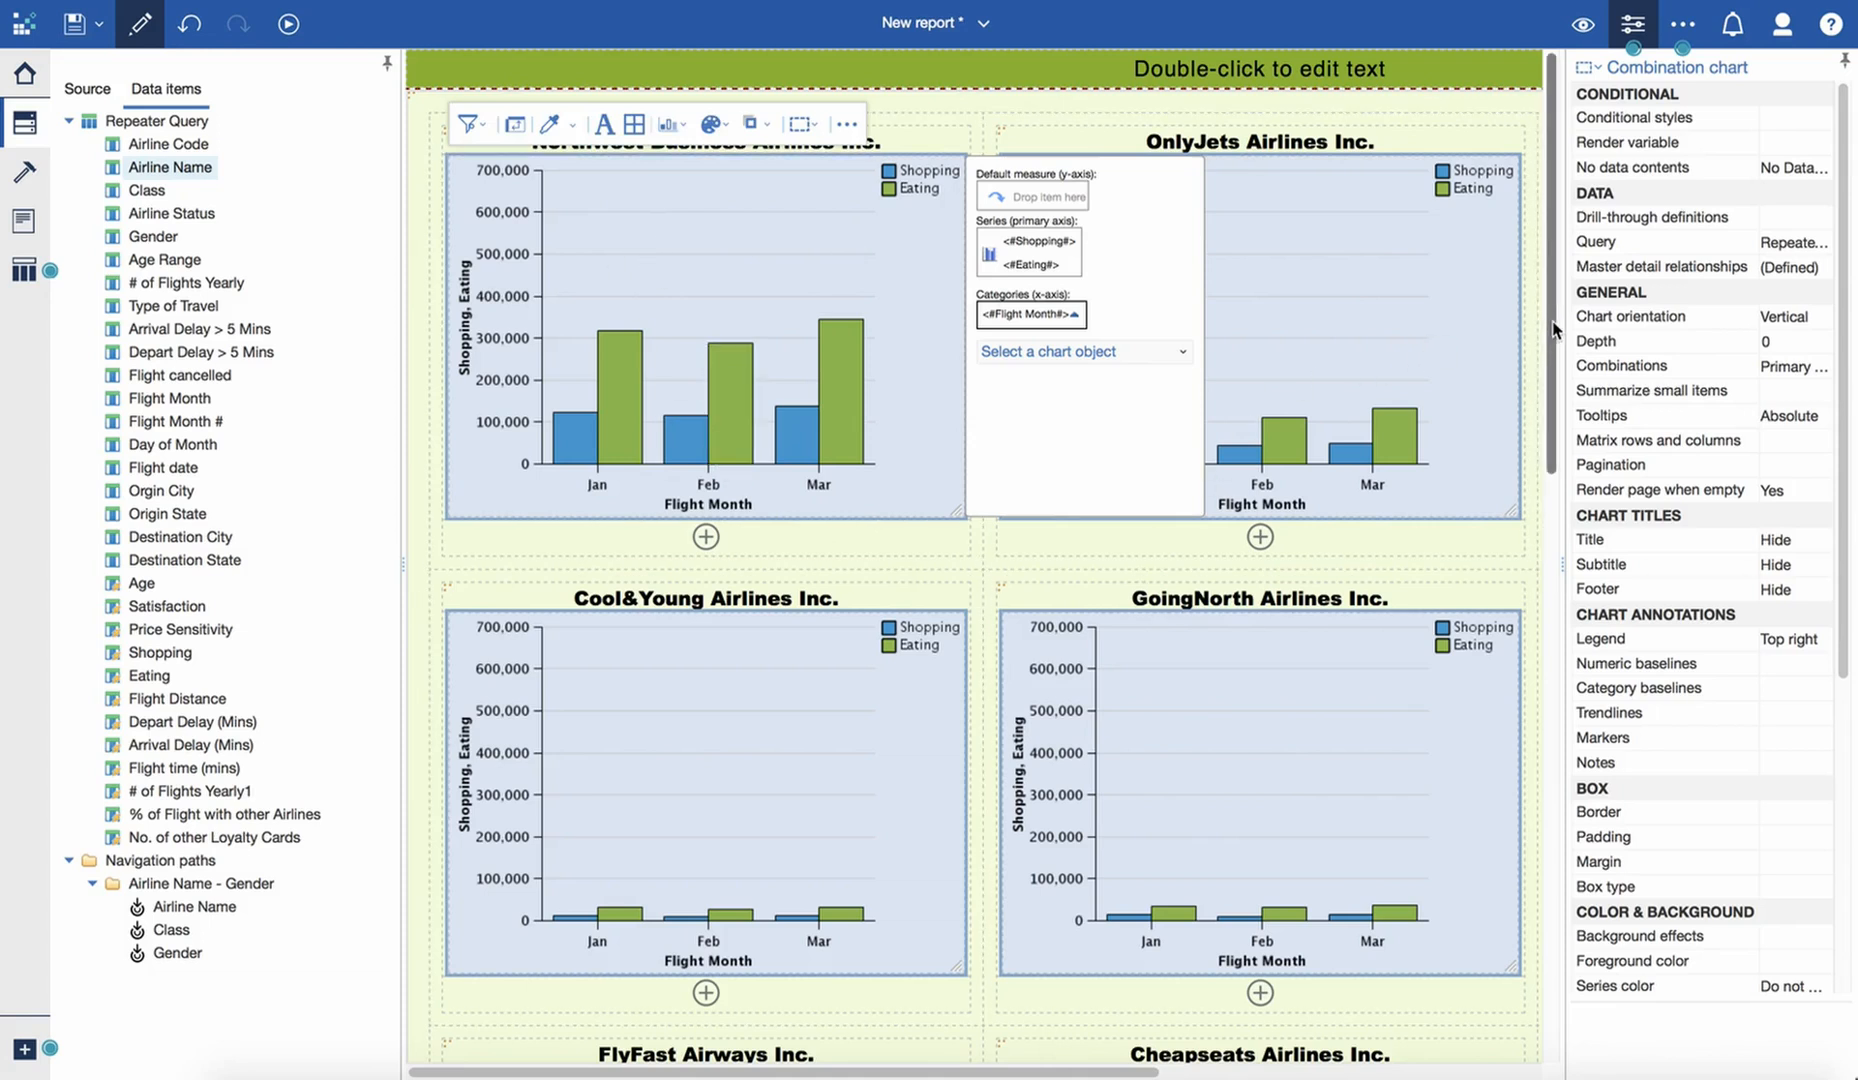
pyautogui.scroll(-10, 1552, 330)
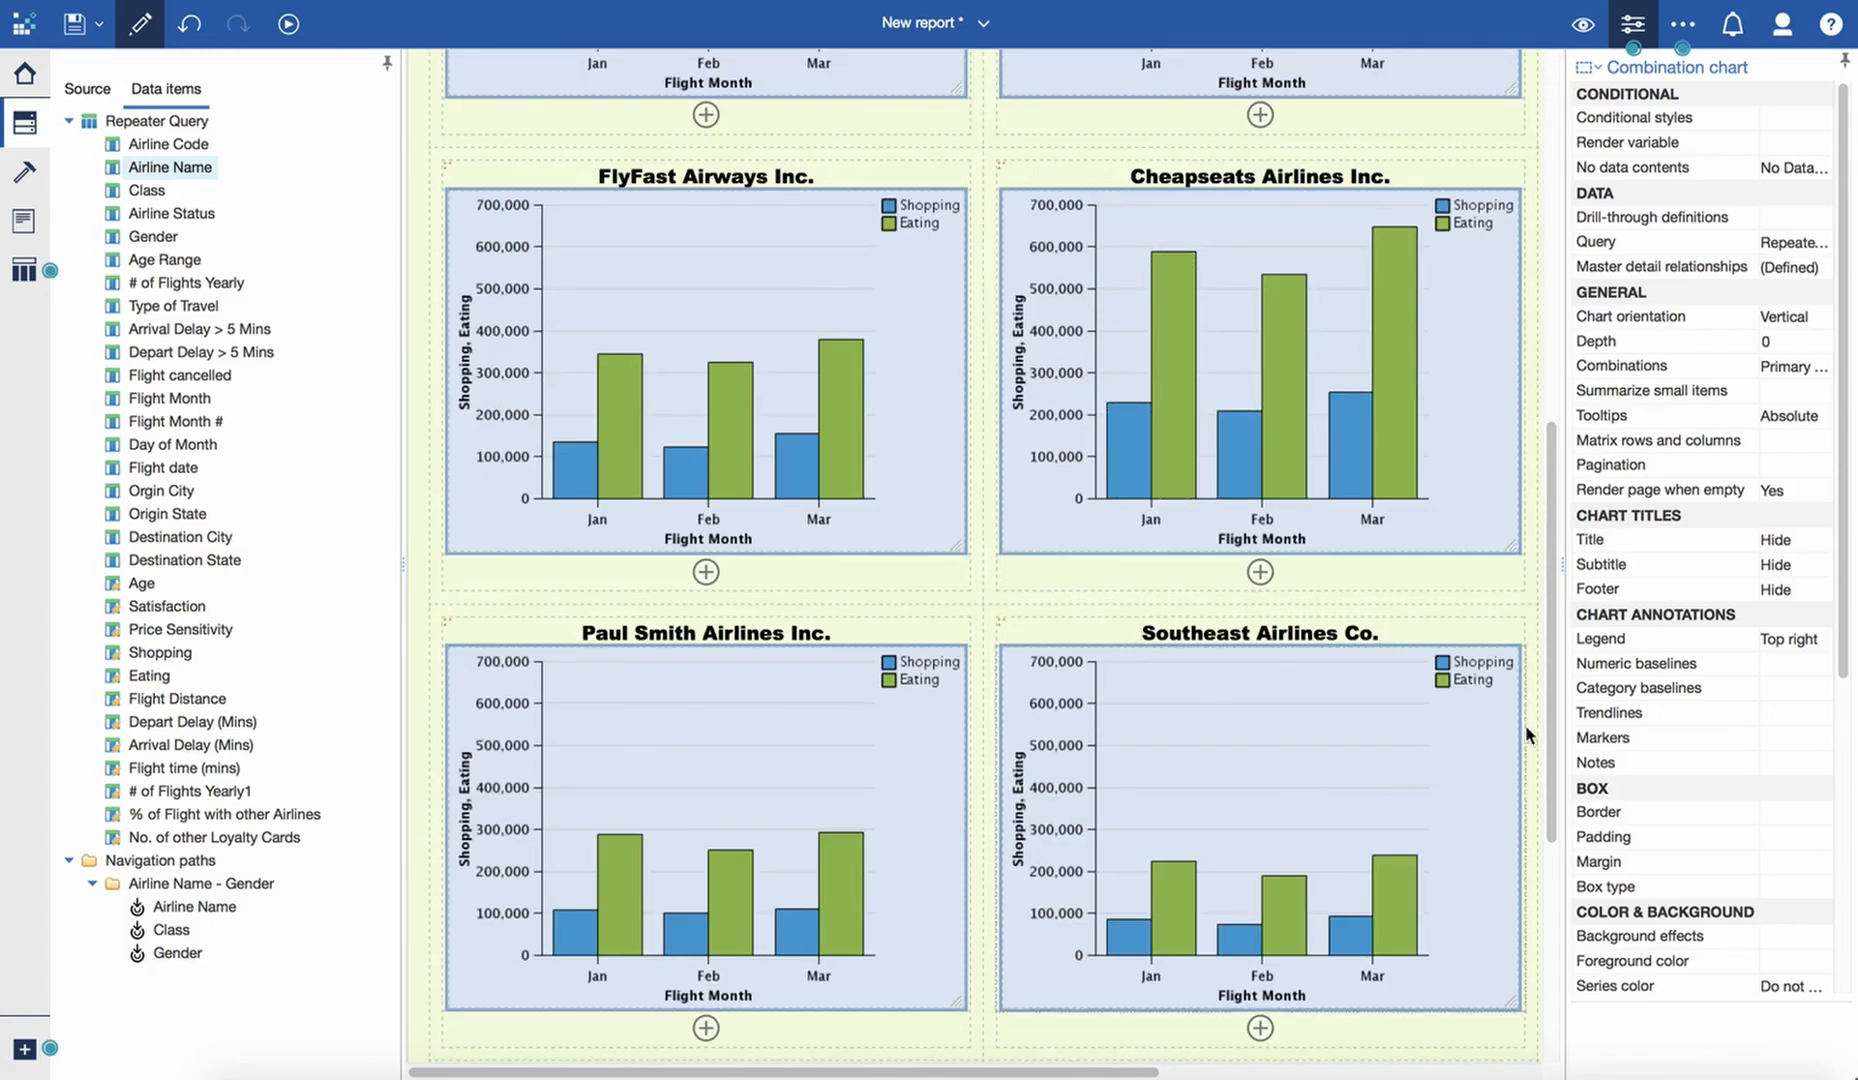
pyautogui.moveTo(1550, 716); pyautogui.dragTo(1552, 952)
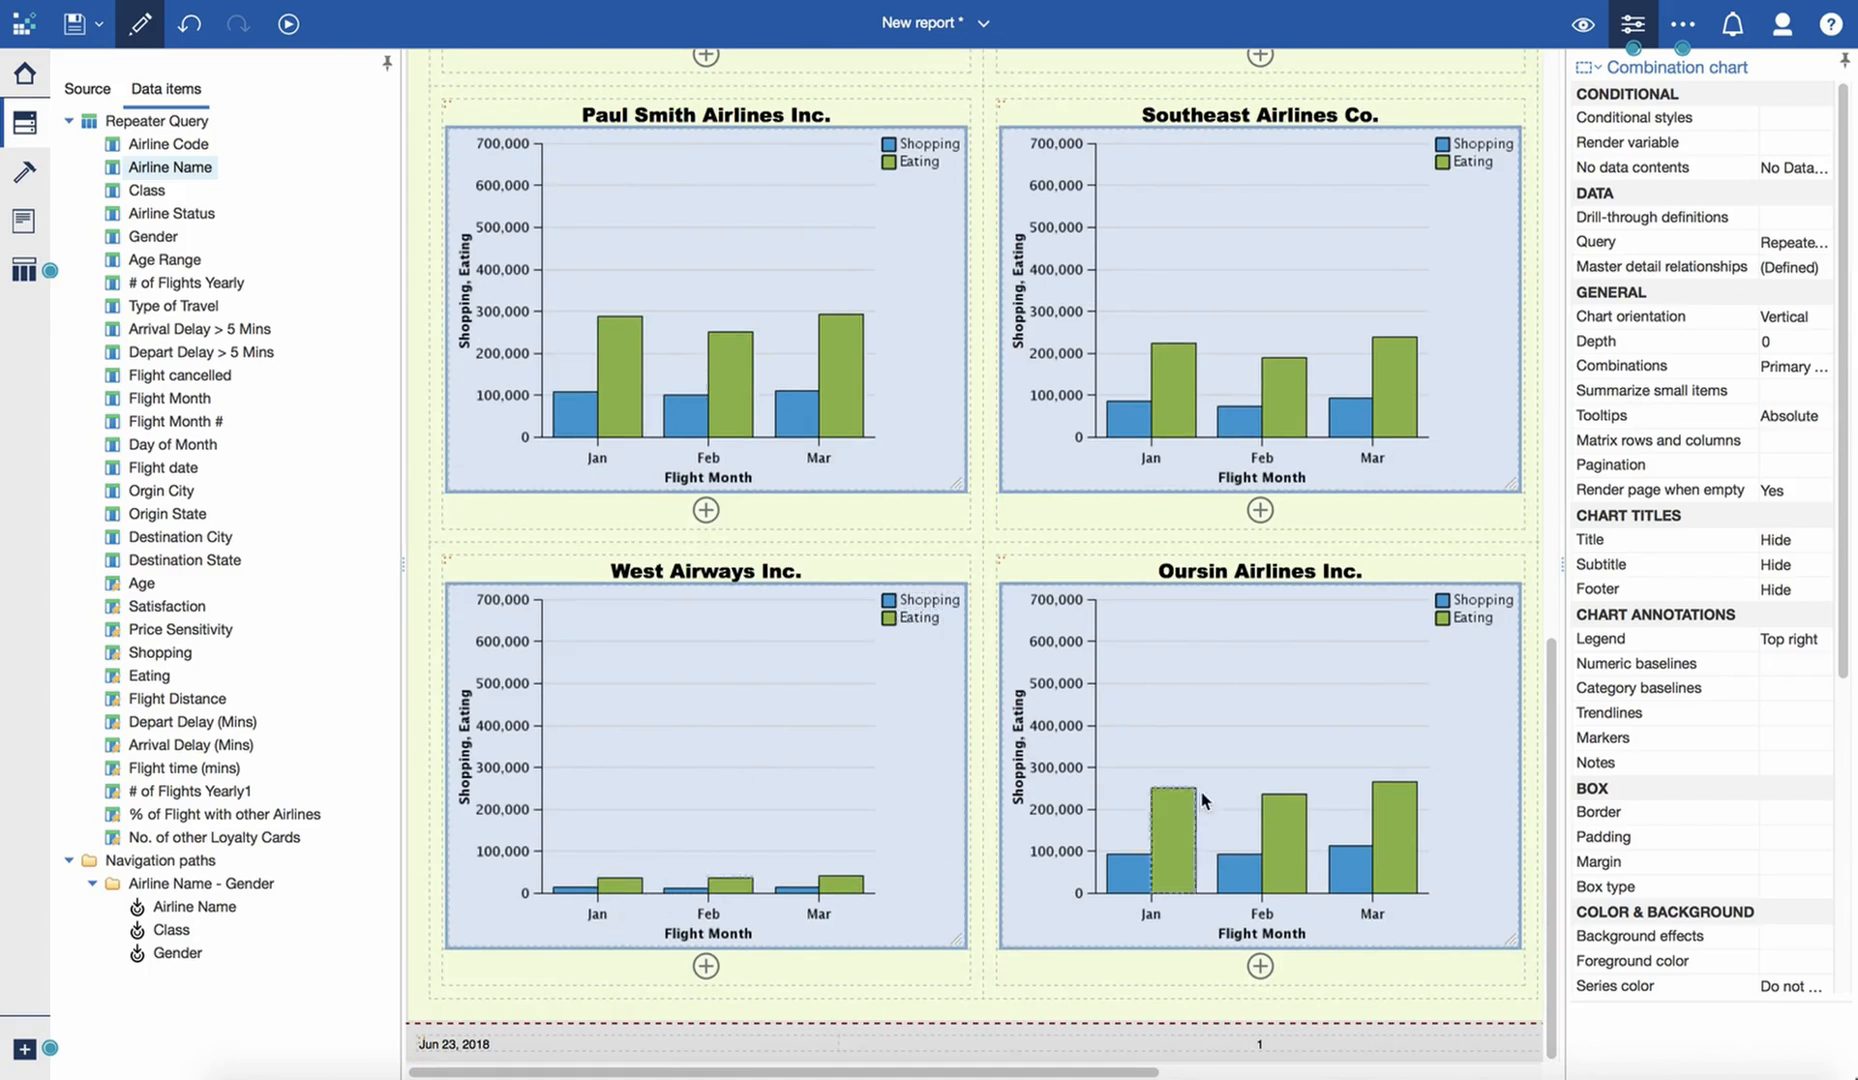
pyautogui.moveTo(1551, 660); pyautogui.dragTo(1452, 20)
pyautogui.click(653, 278)
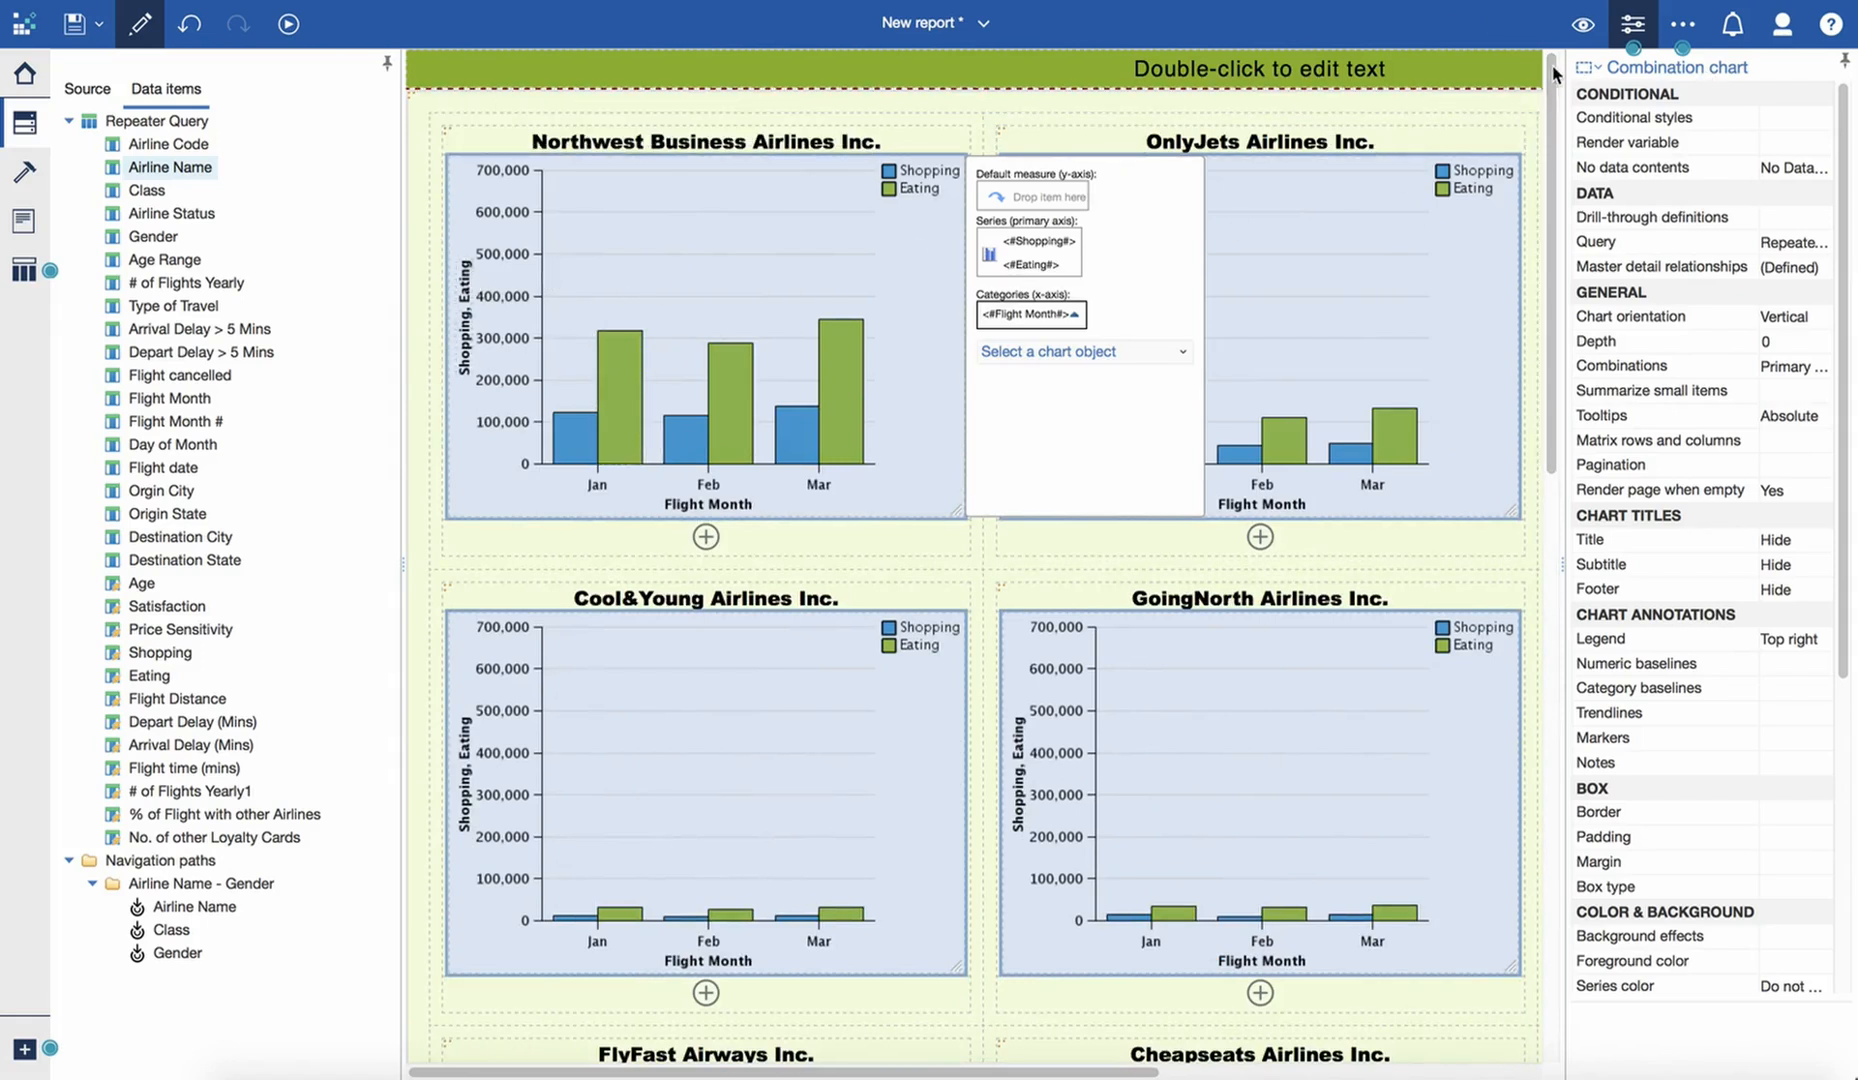
# - Show the page in design view and turn off the same range for all chart instances on the chart's primary axis
pyautogui.click(1582, 24)
pyautogui.click(1520, 67)
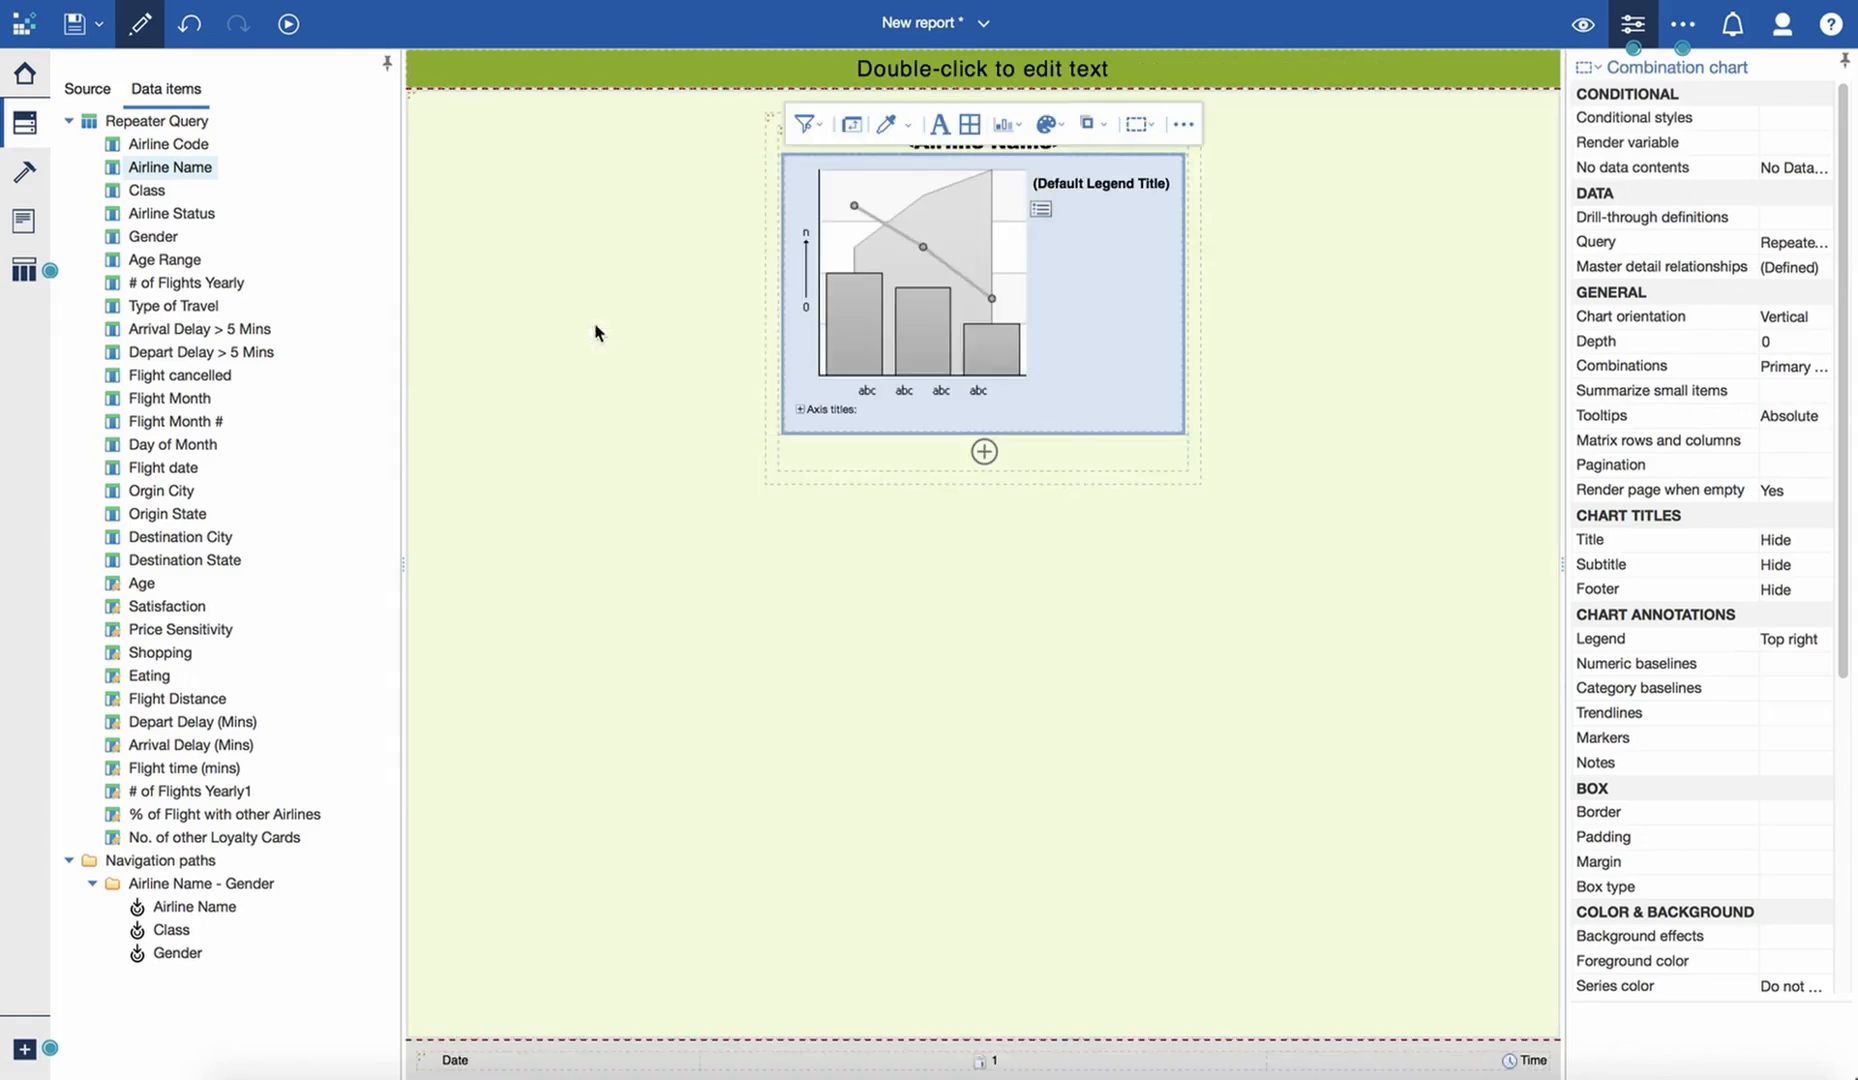
pyautogui.click(819, 256)
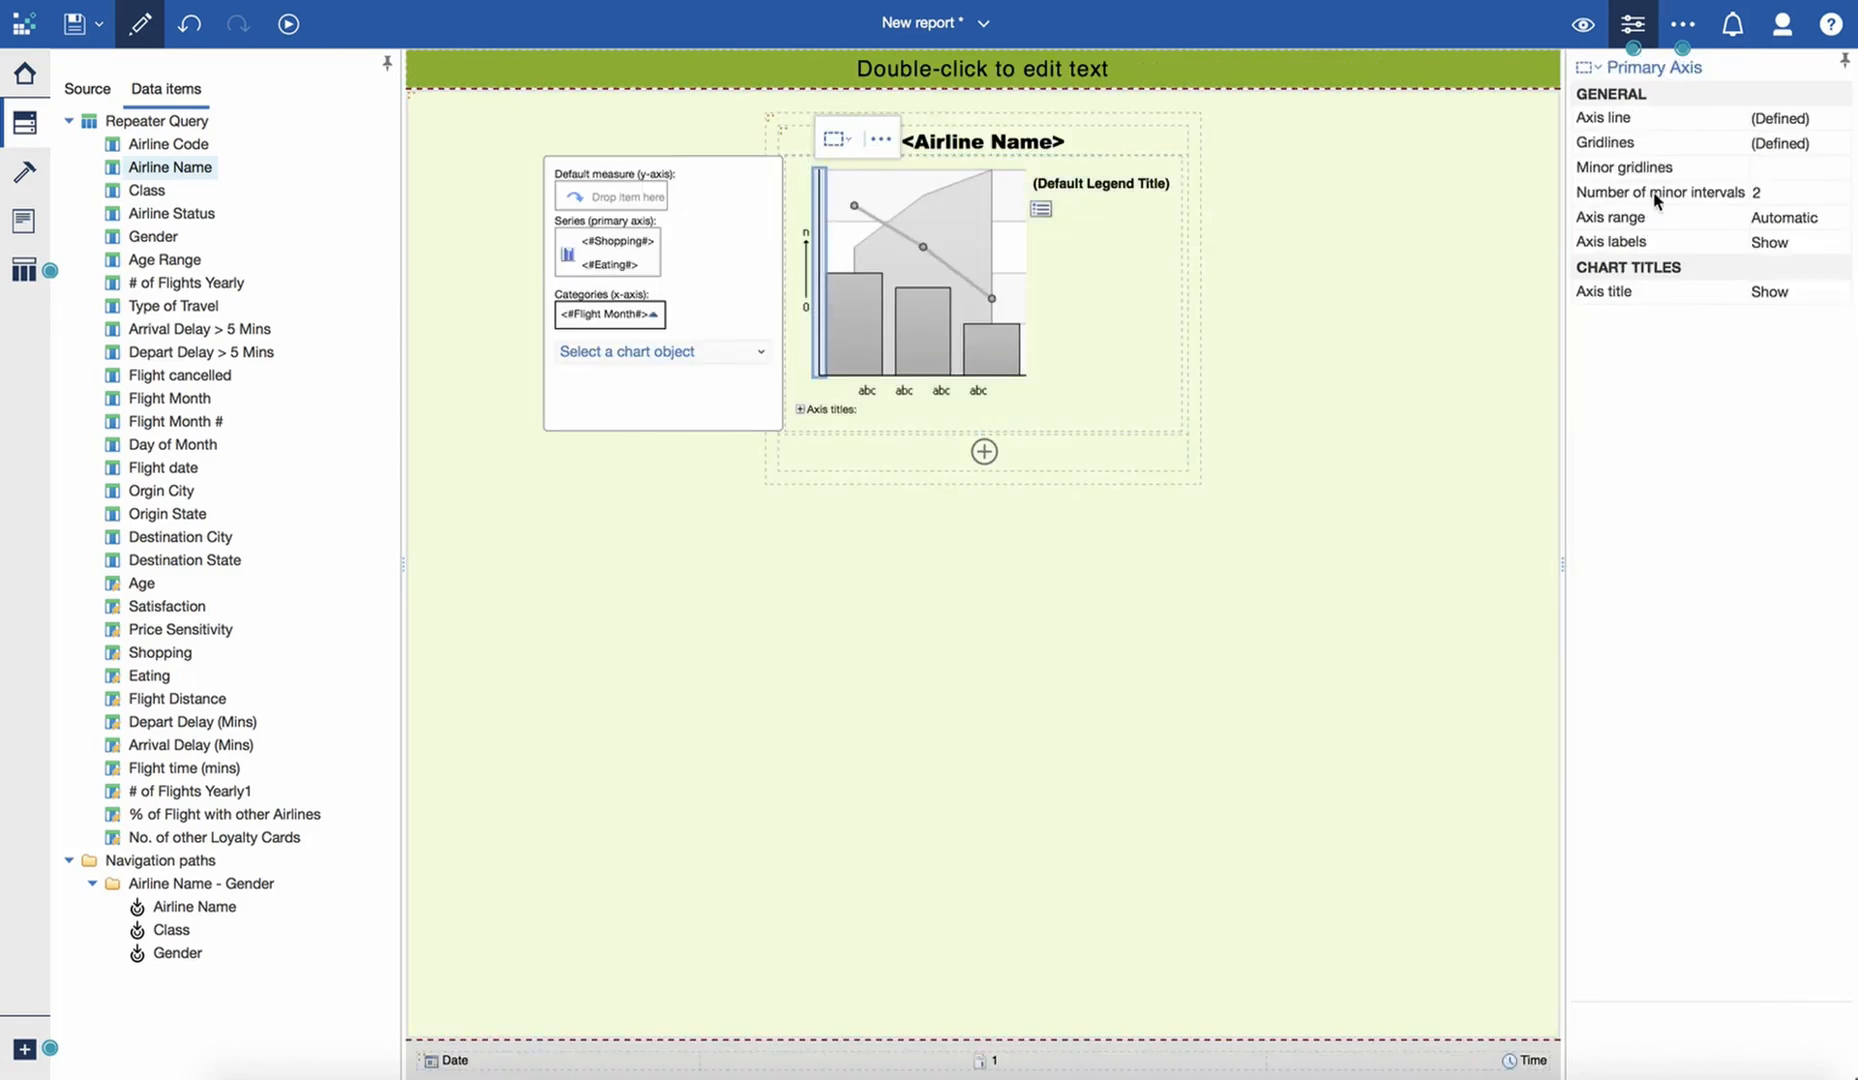
pyautogui.click(1826, 224)
pyautogui.click(1839, 219)
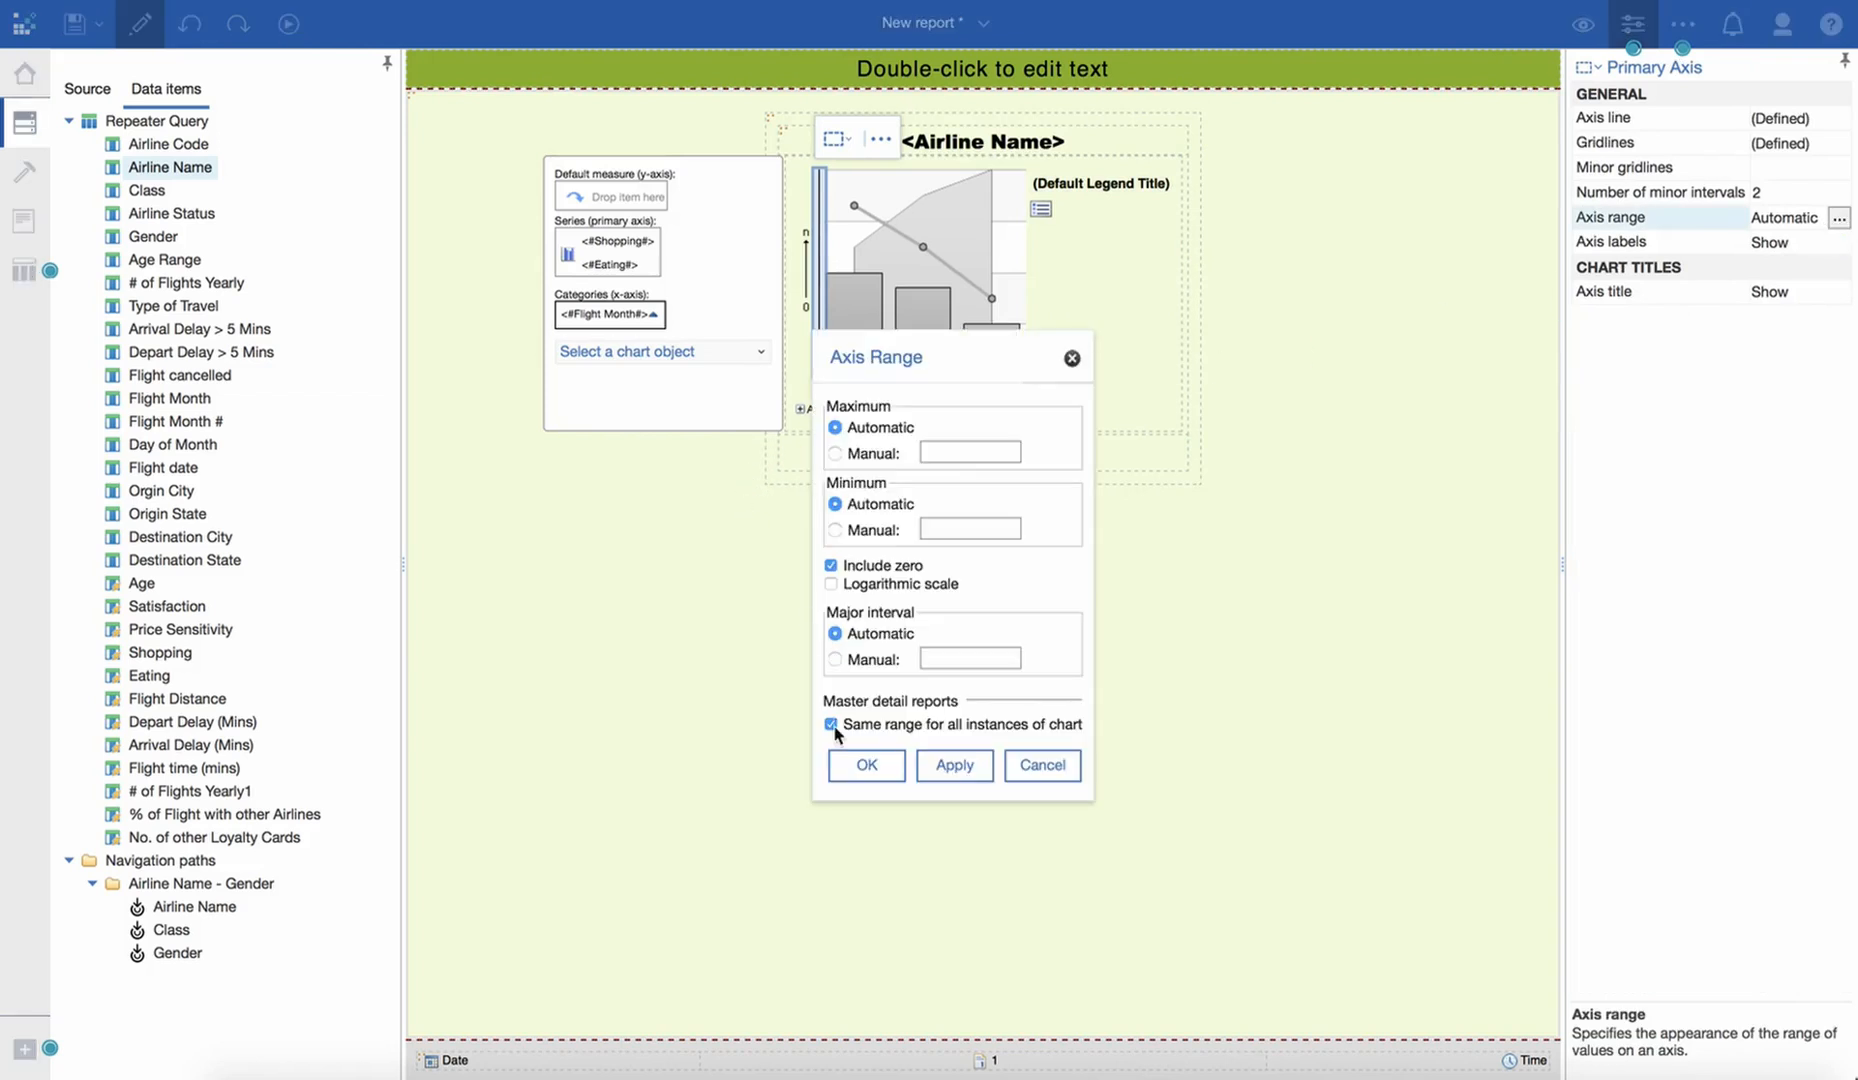
pyautogui.click(830, 729)
pyautogui.click(872, 767)
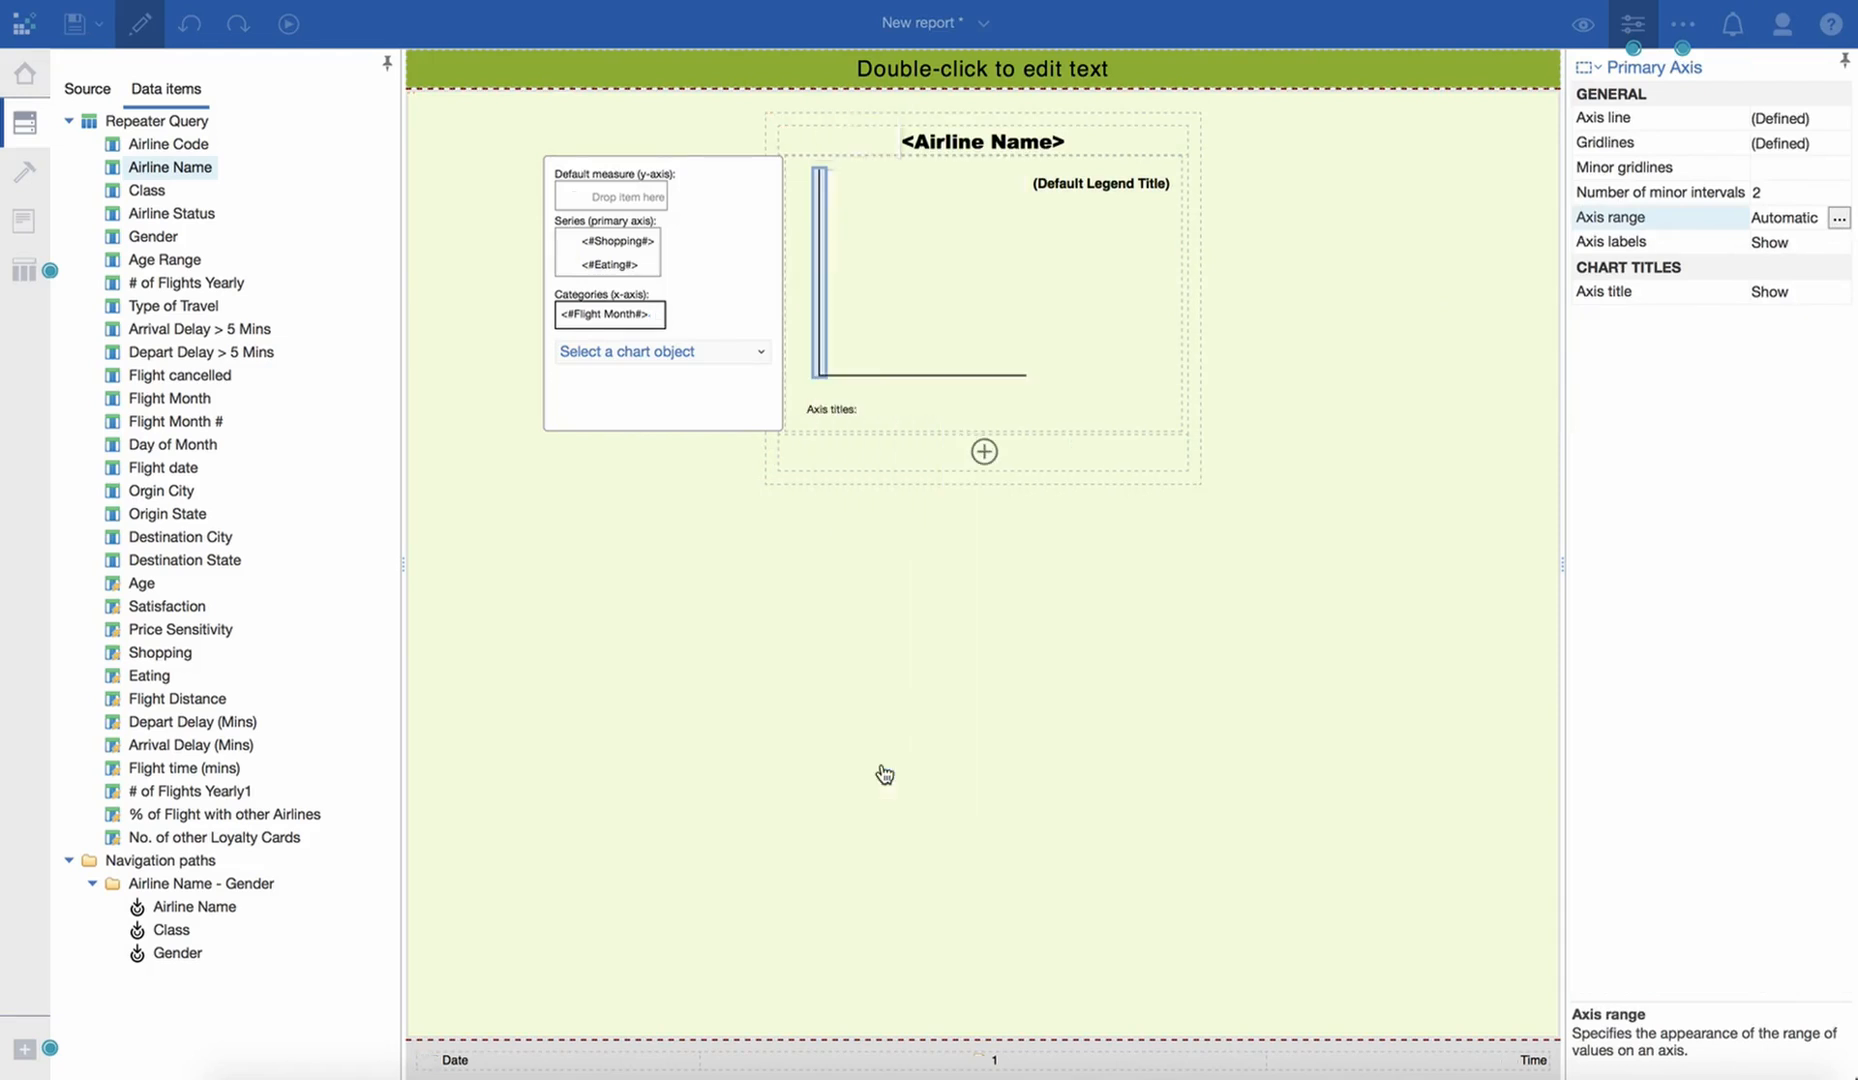
# - Show the page in preview view and examine each airline chart's axis range and the January Eating bar's tooltip
pyautogui.click(1582, 24)
pyautogui.click(1560, 120)
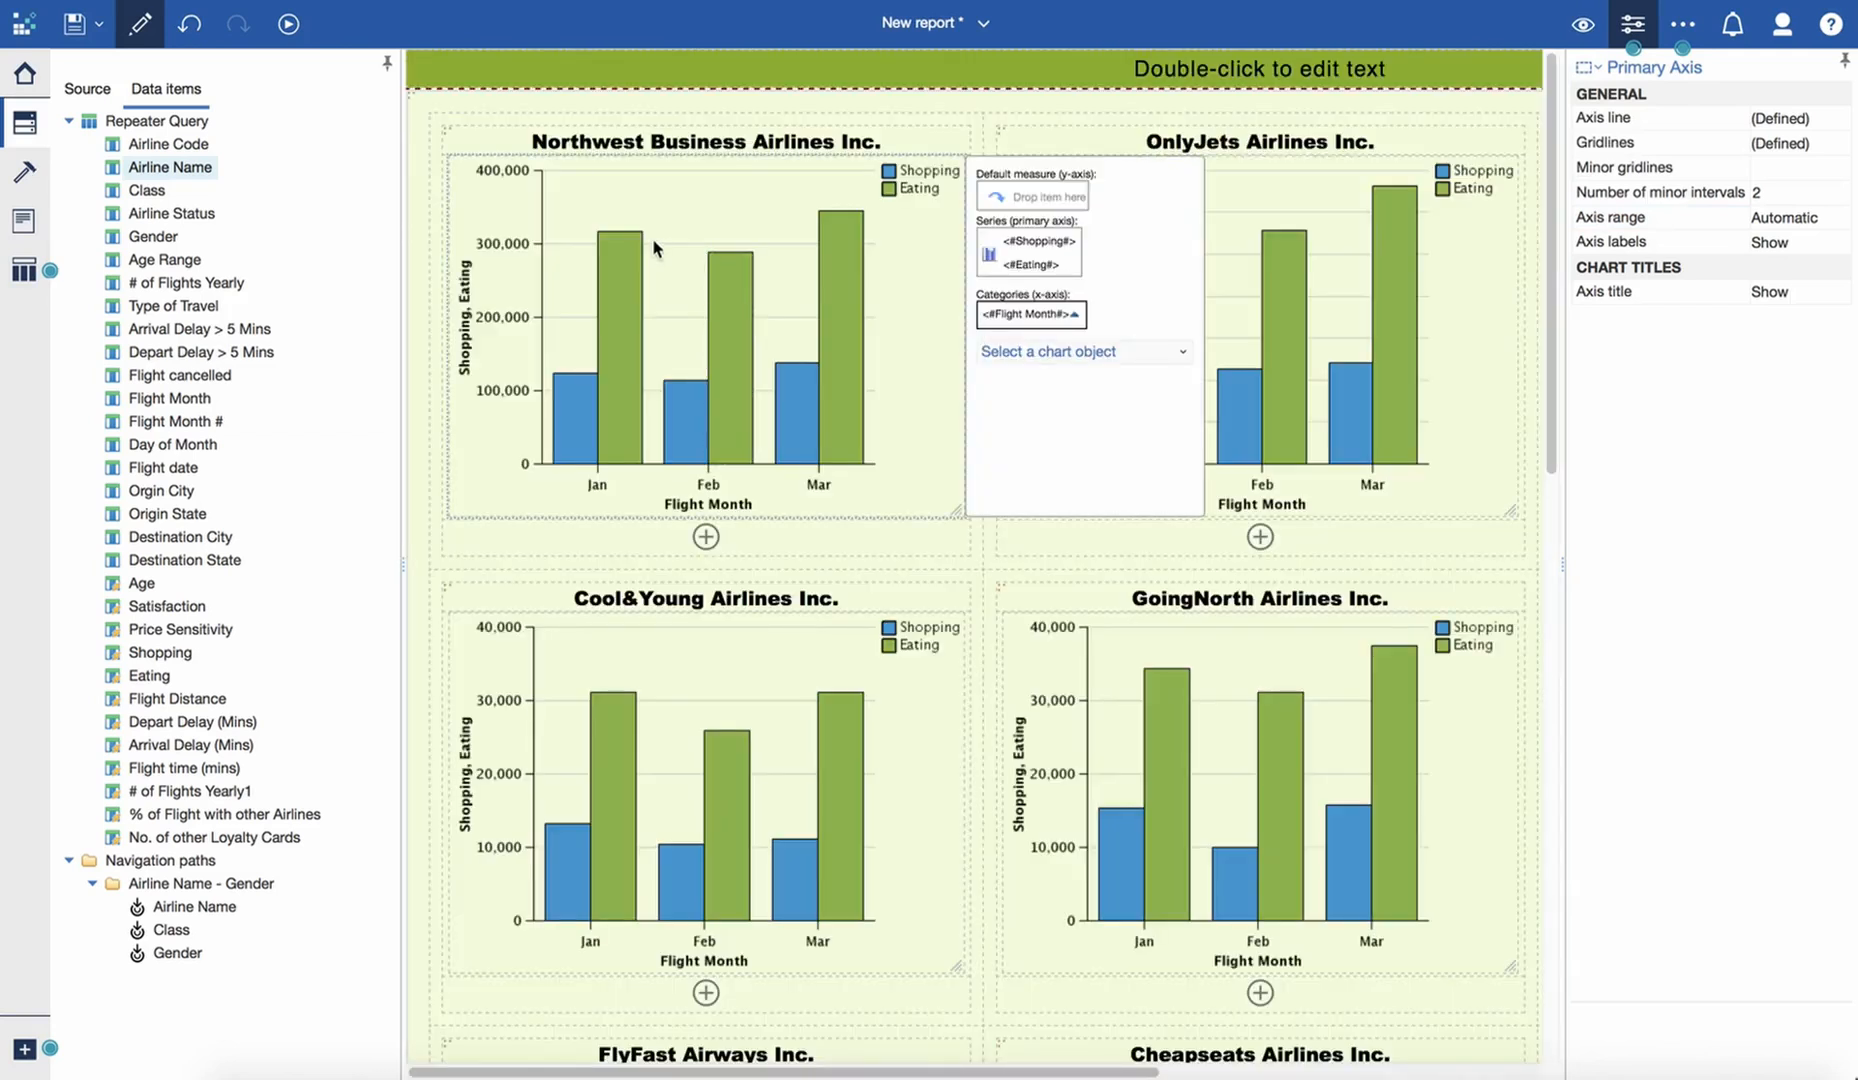
pyautogui.click(748, 682)
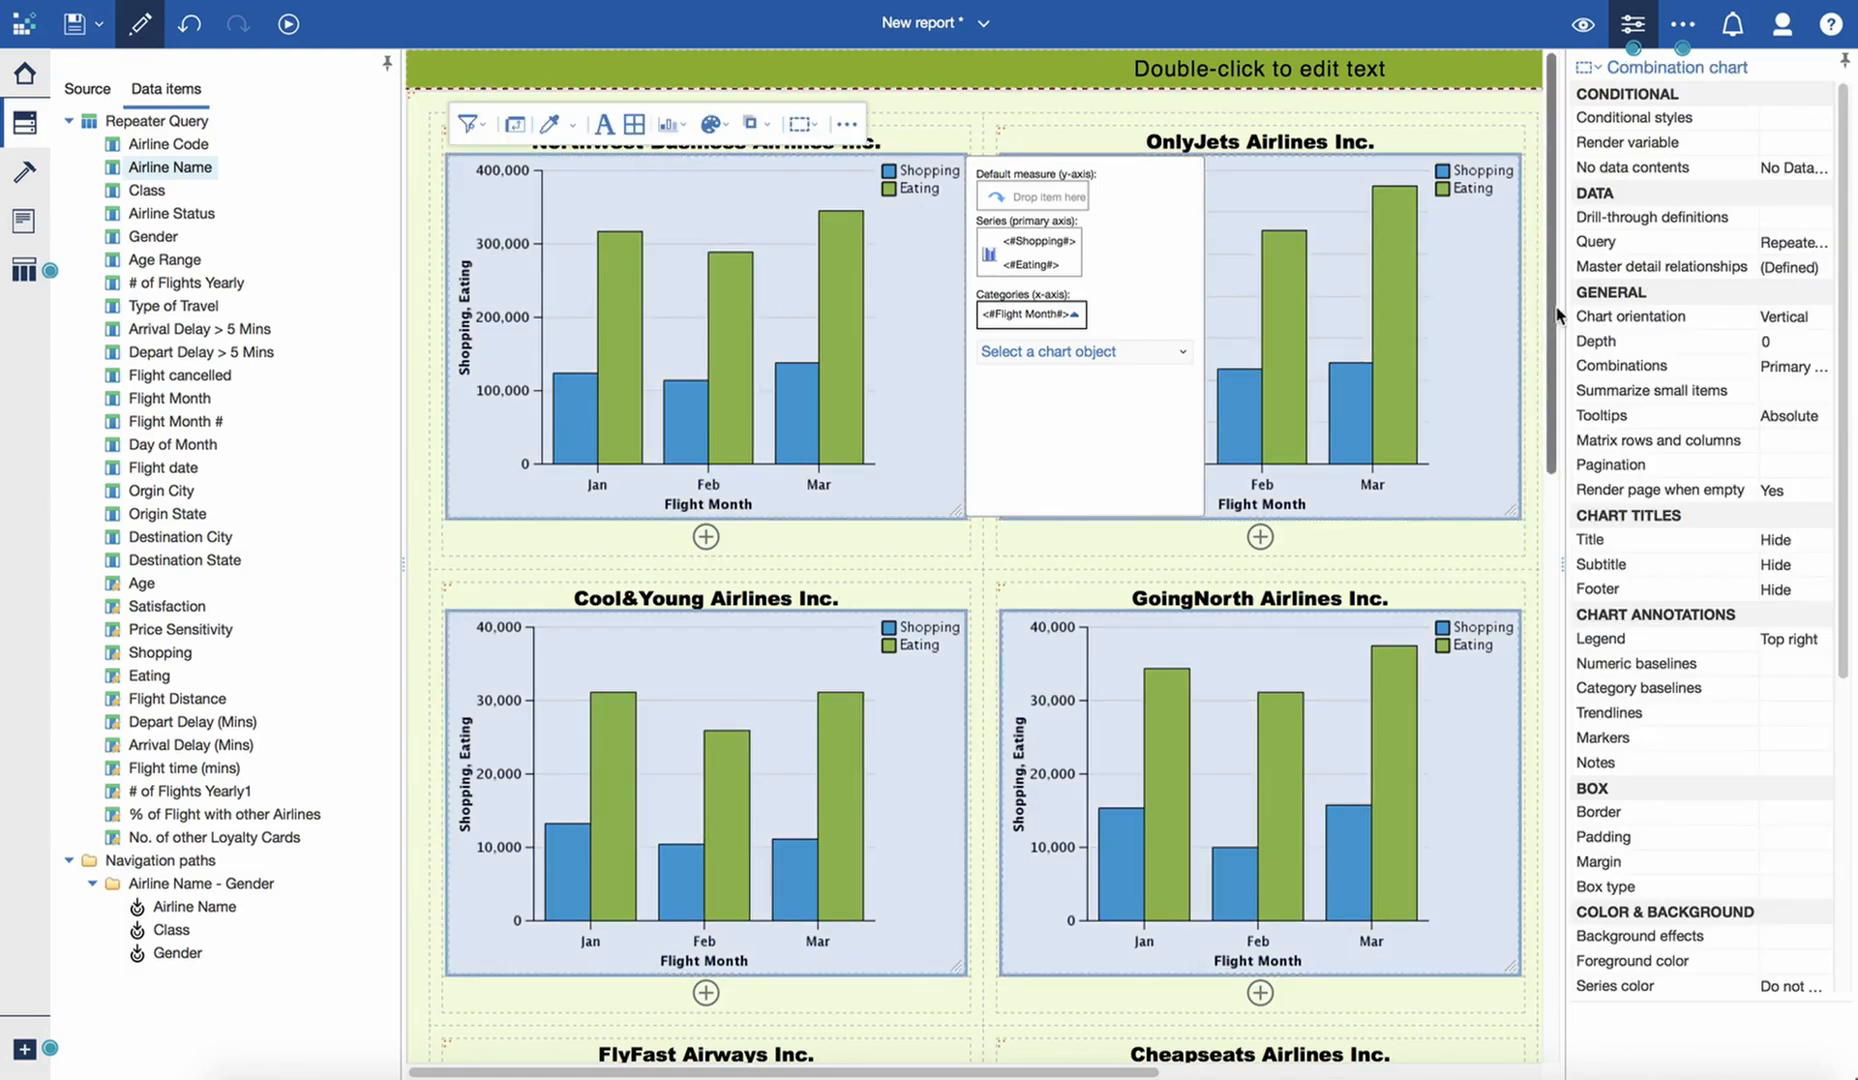
pyautogui.moveTo(1555, 315); pyautogui.dragTo(1552, 757)
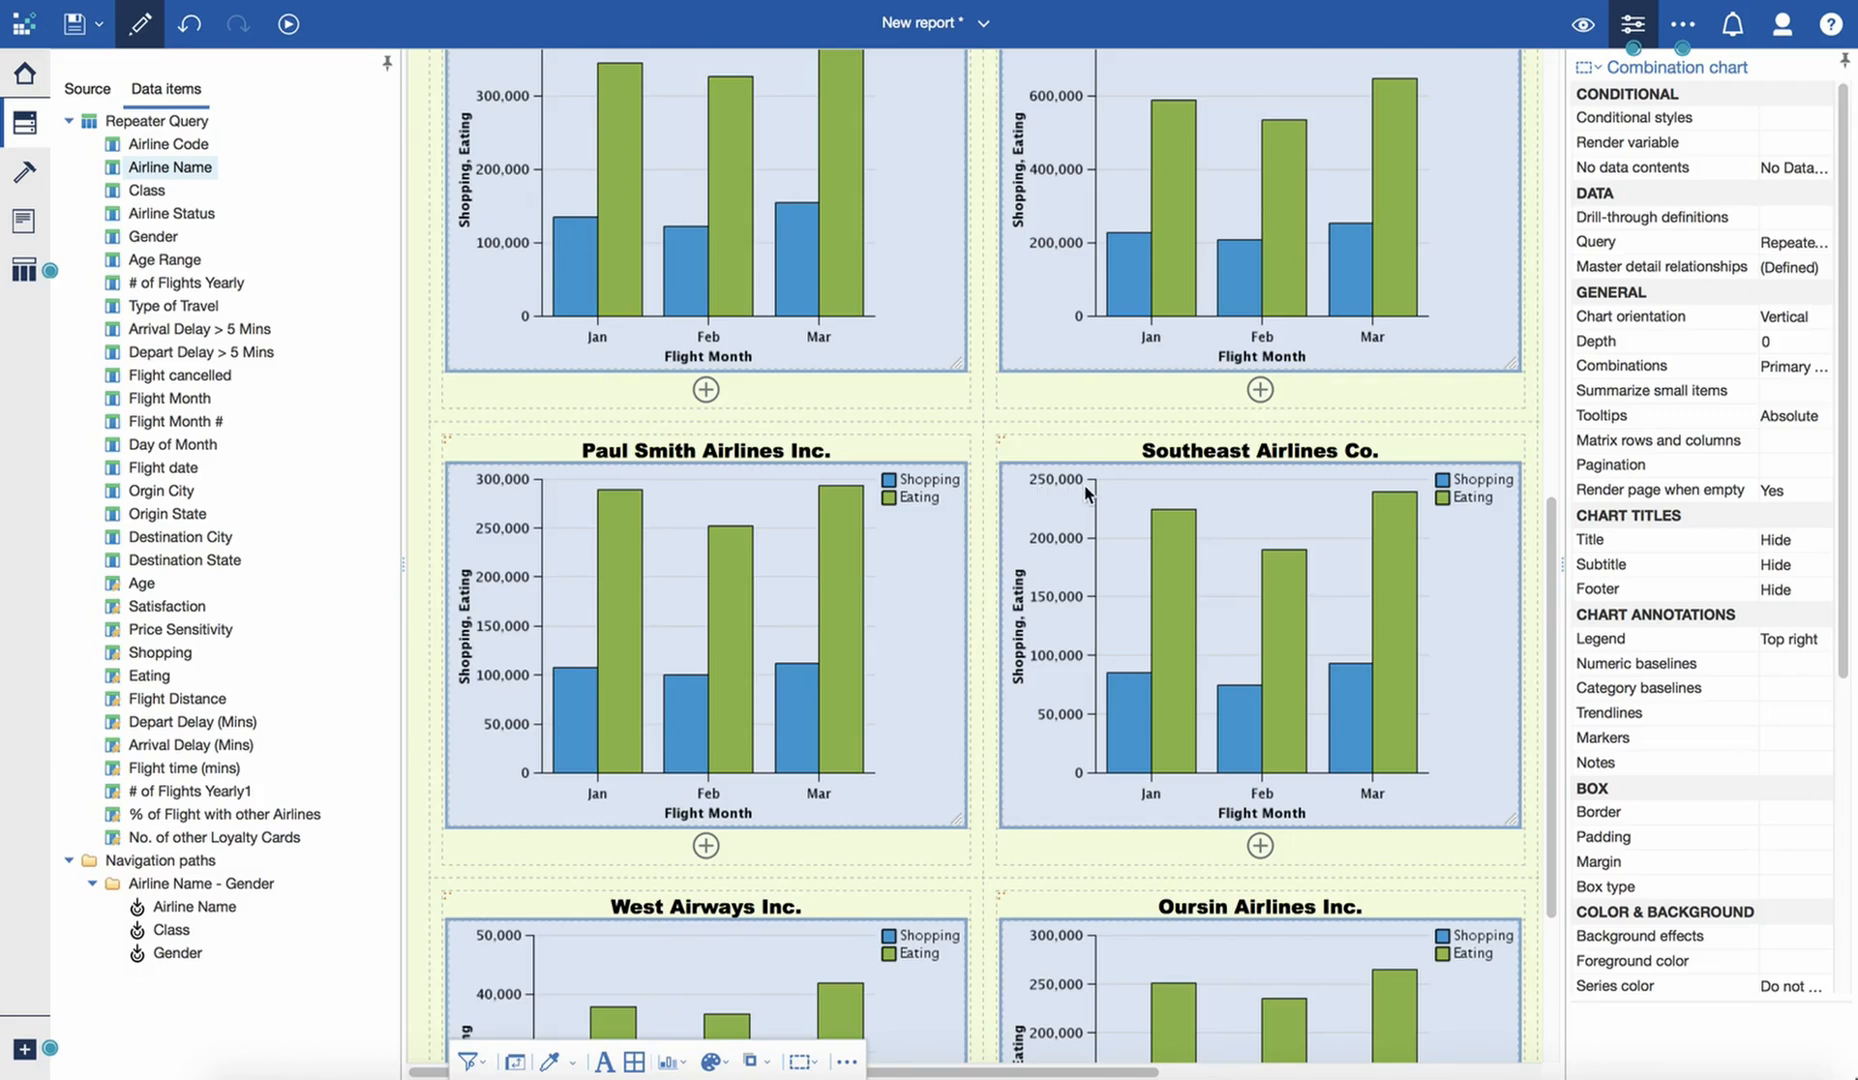
pyautogui.scroll(-3, 540, 528)
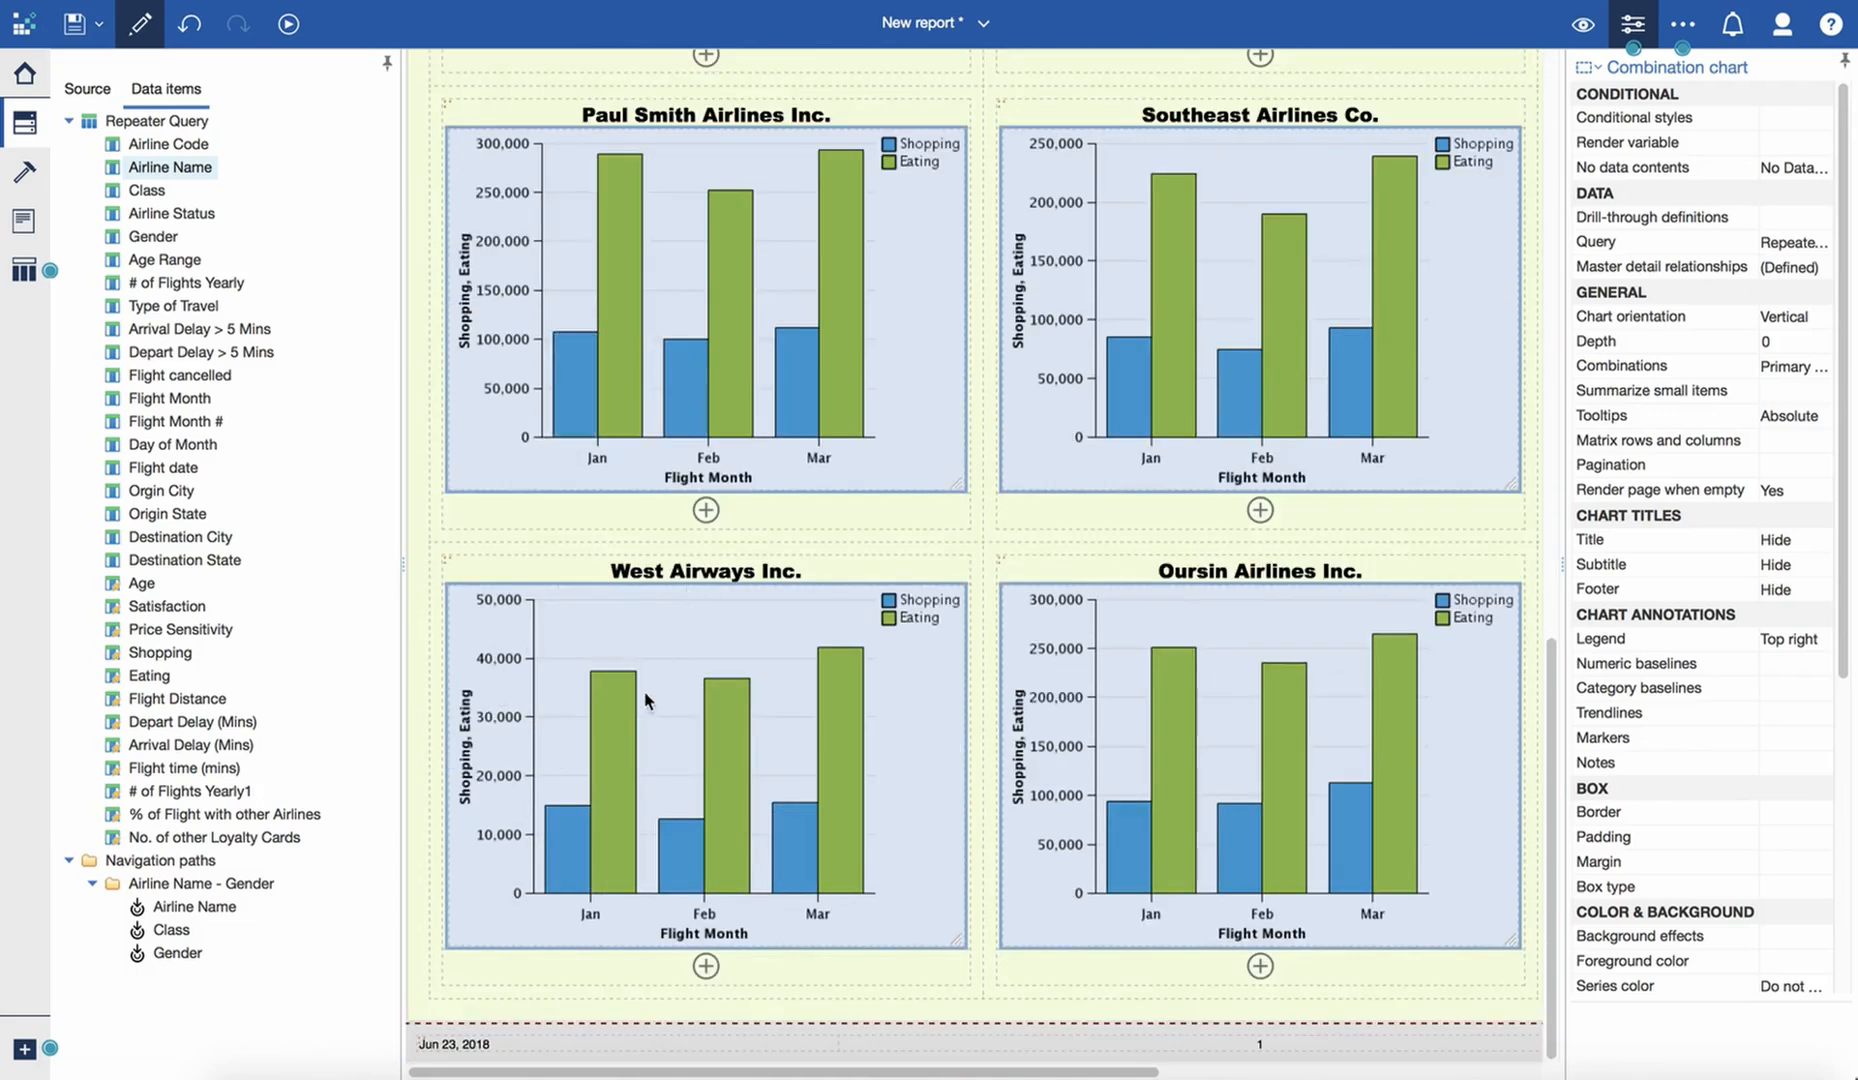
pyautogui.scroll(12, 655, 668)
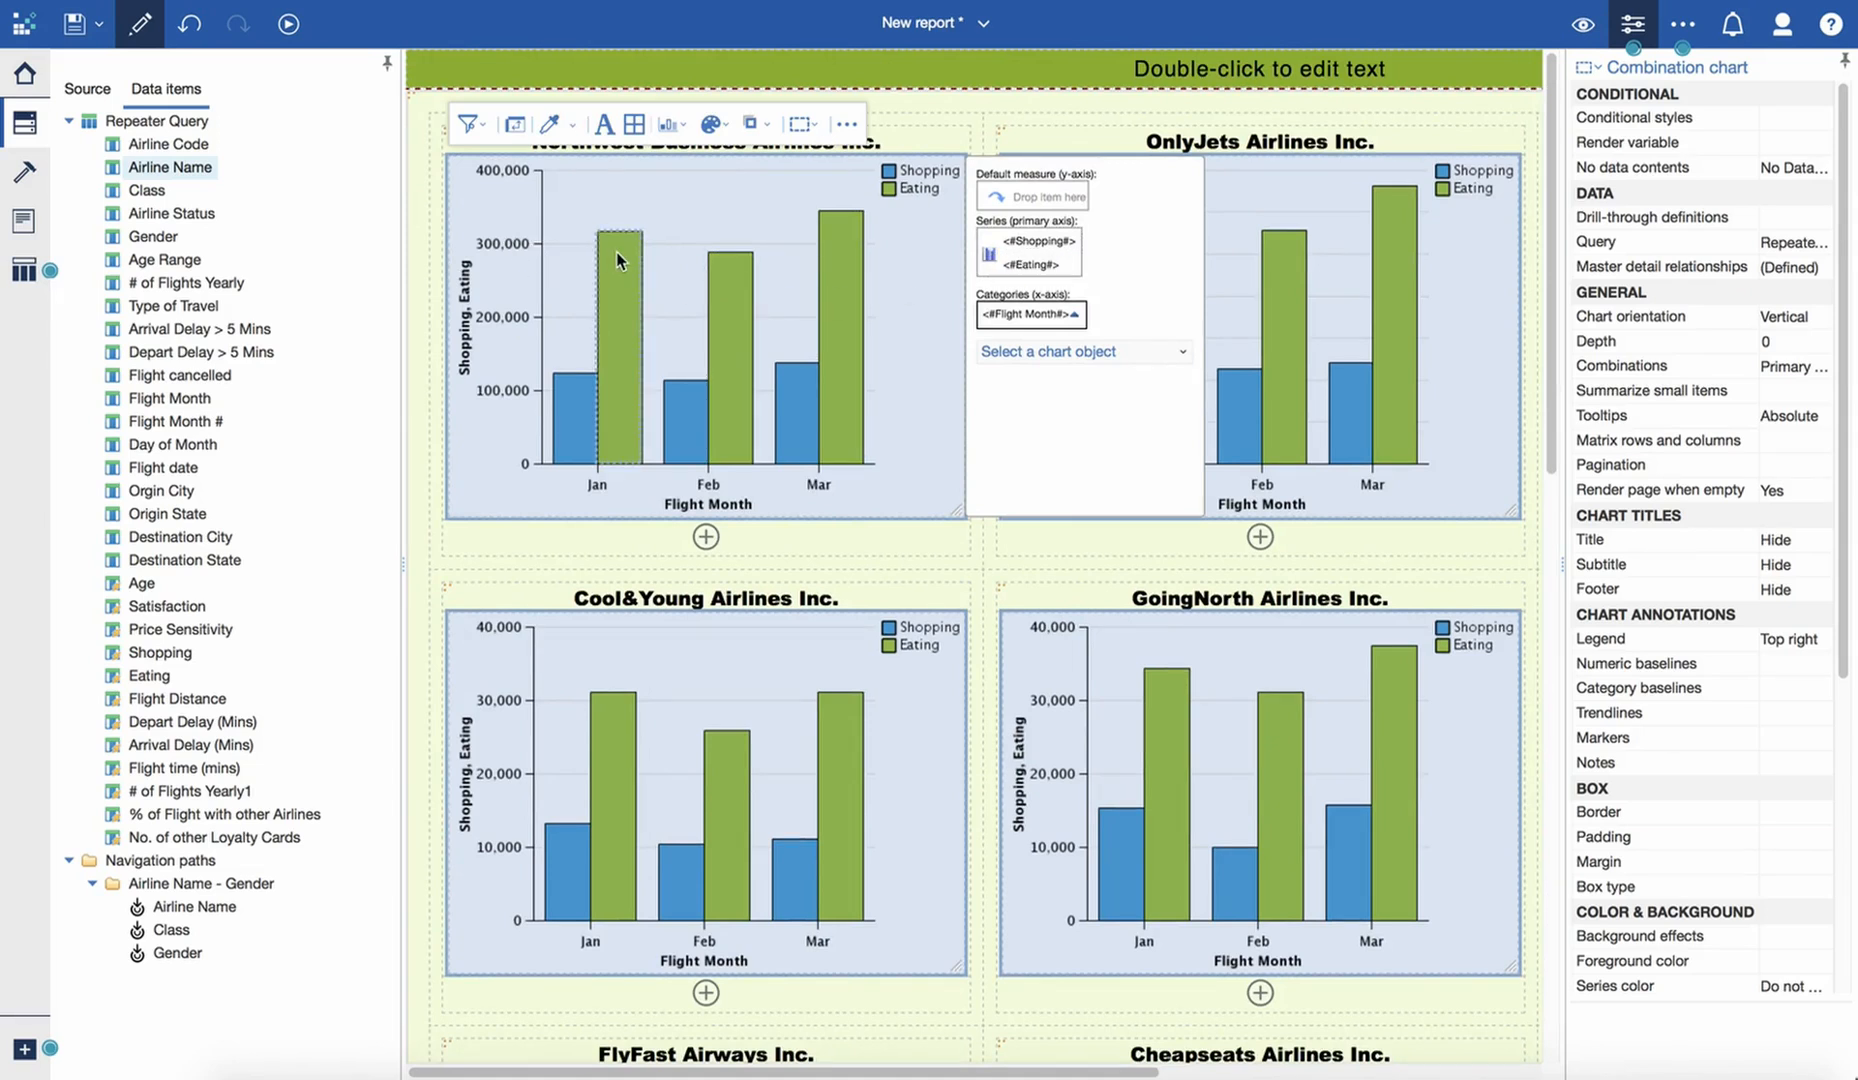
pyautogui.moveTo(619, 266)
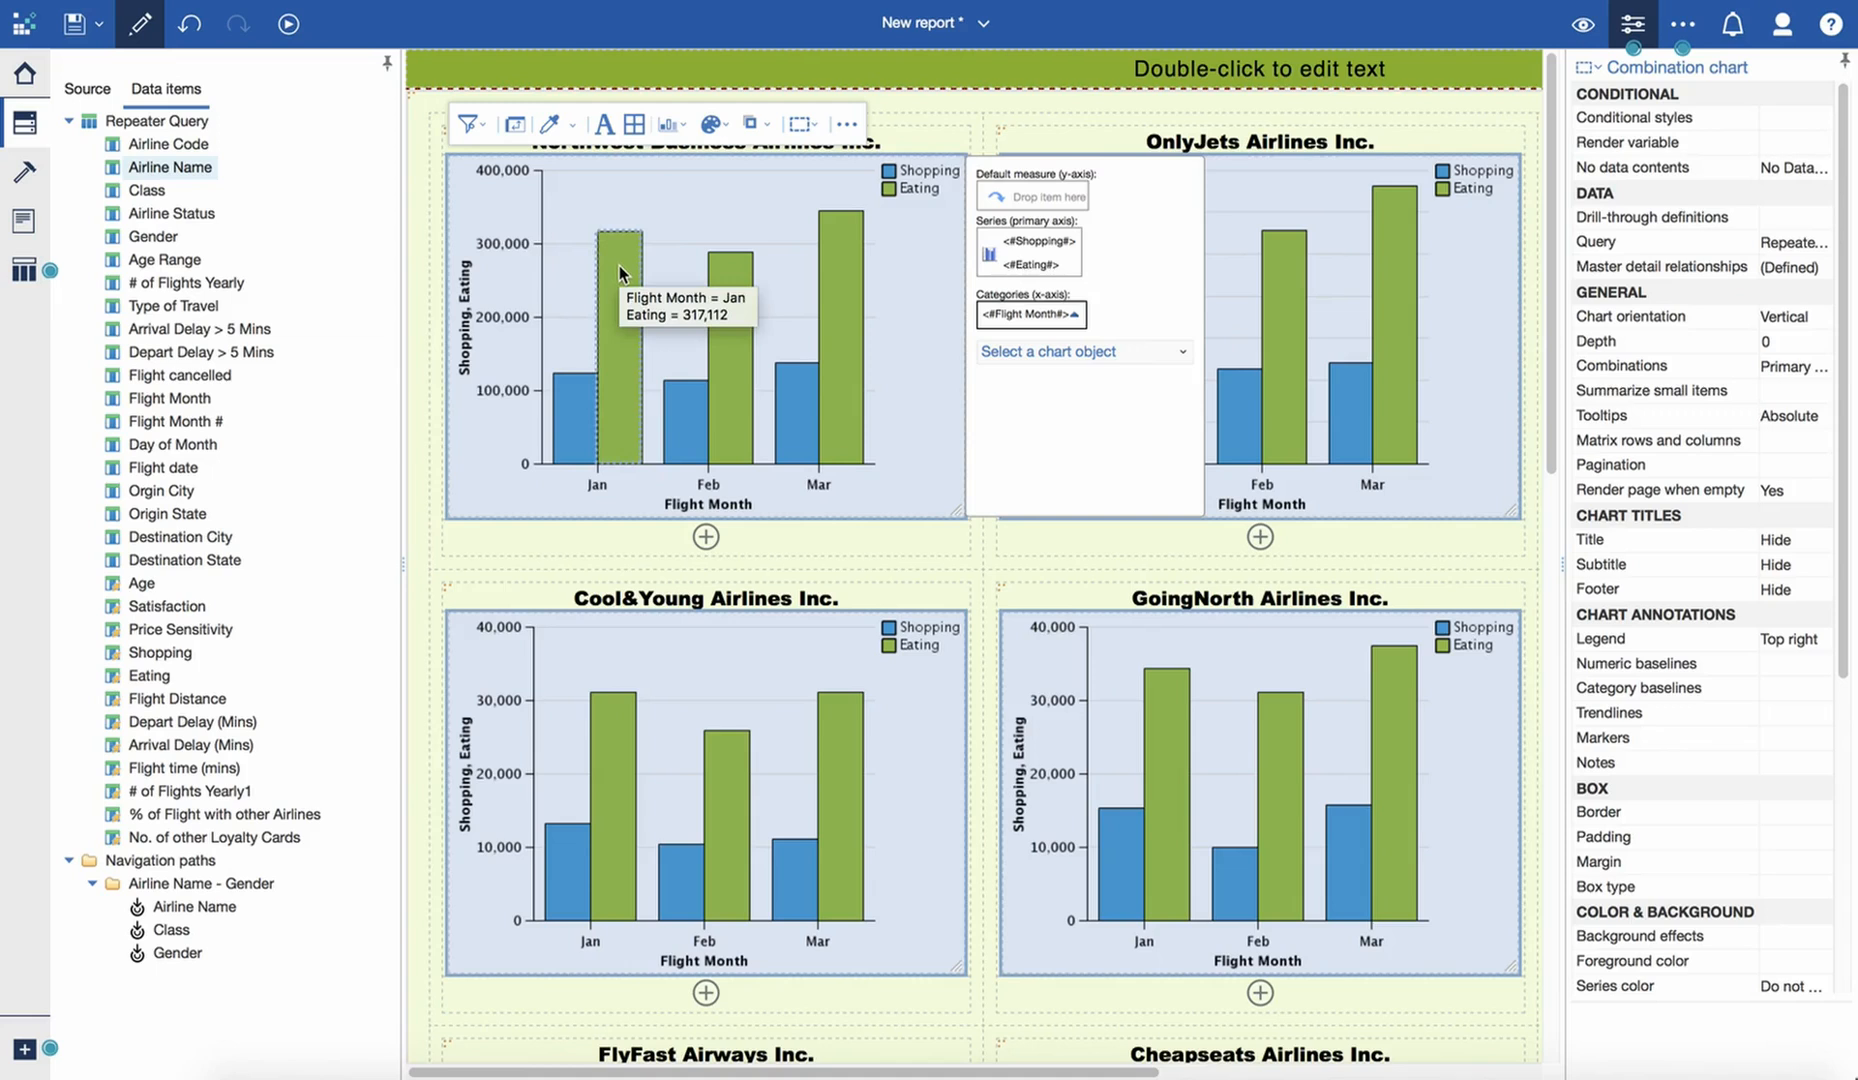
# - Show values as data labels on the Shopping and Eating bars, placed at Outside top with Fine Stagger collision mode
pyautogui.click(989, 256)
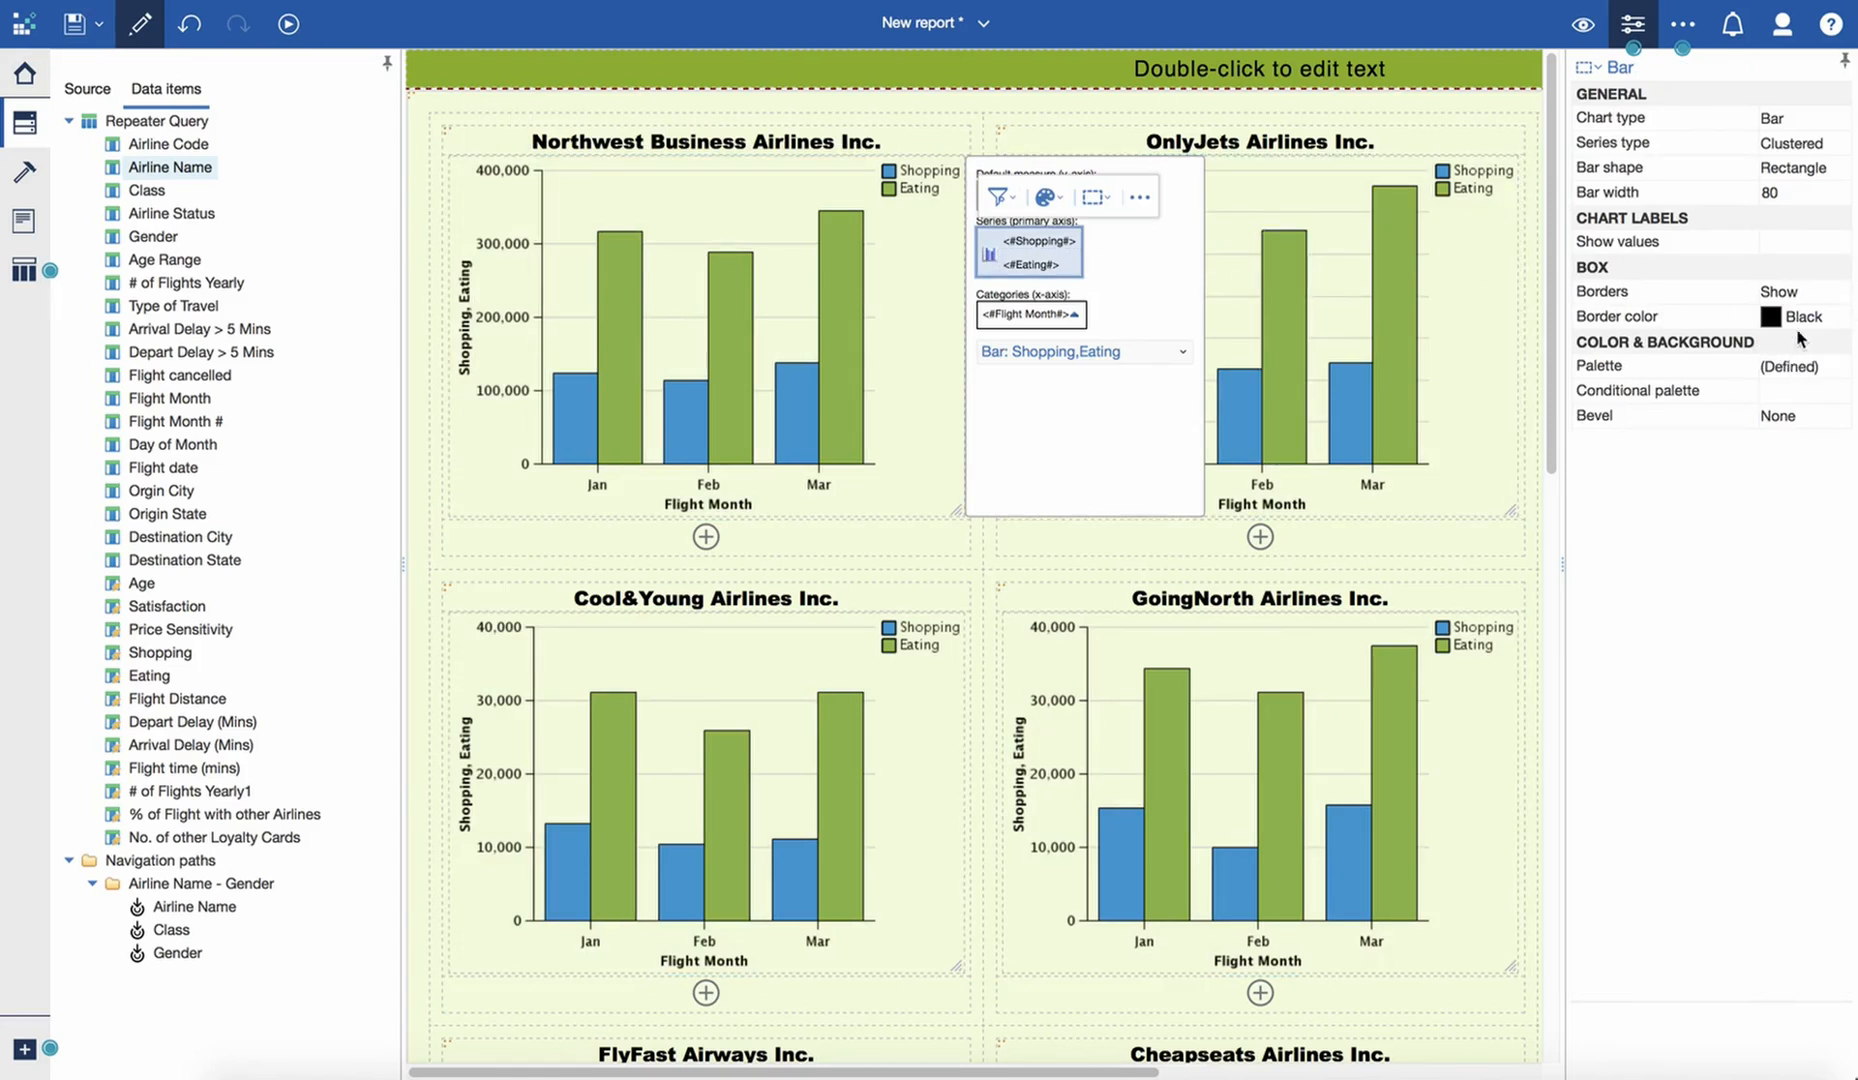
pyautogui.click(1838, 243)
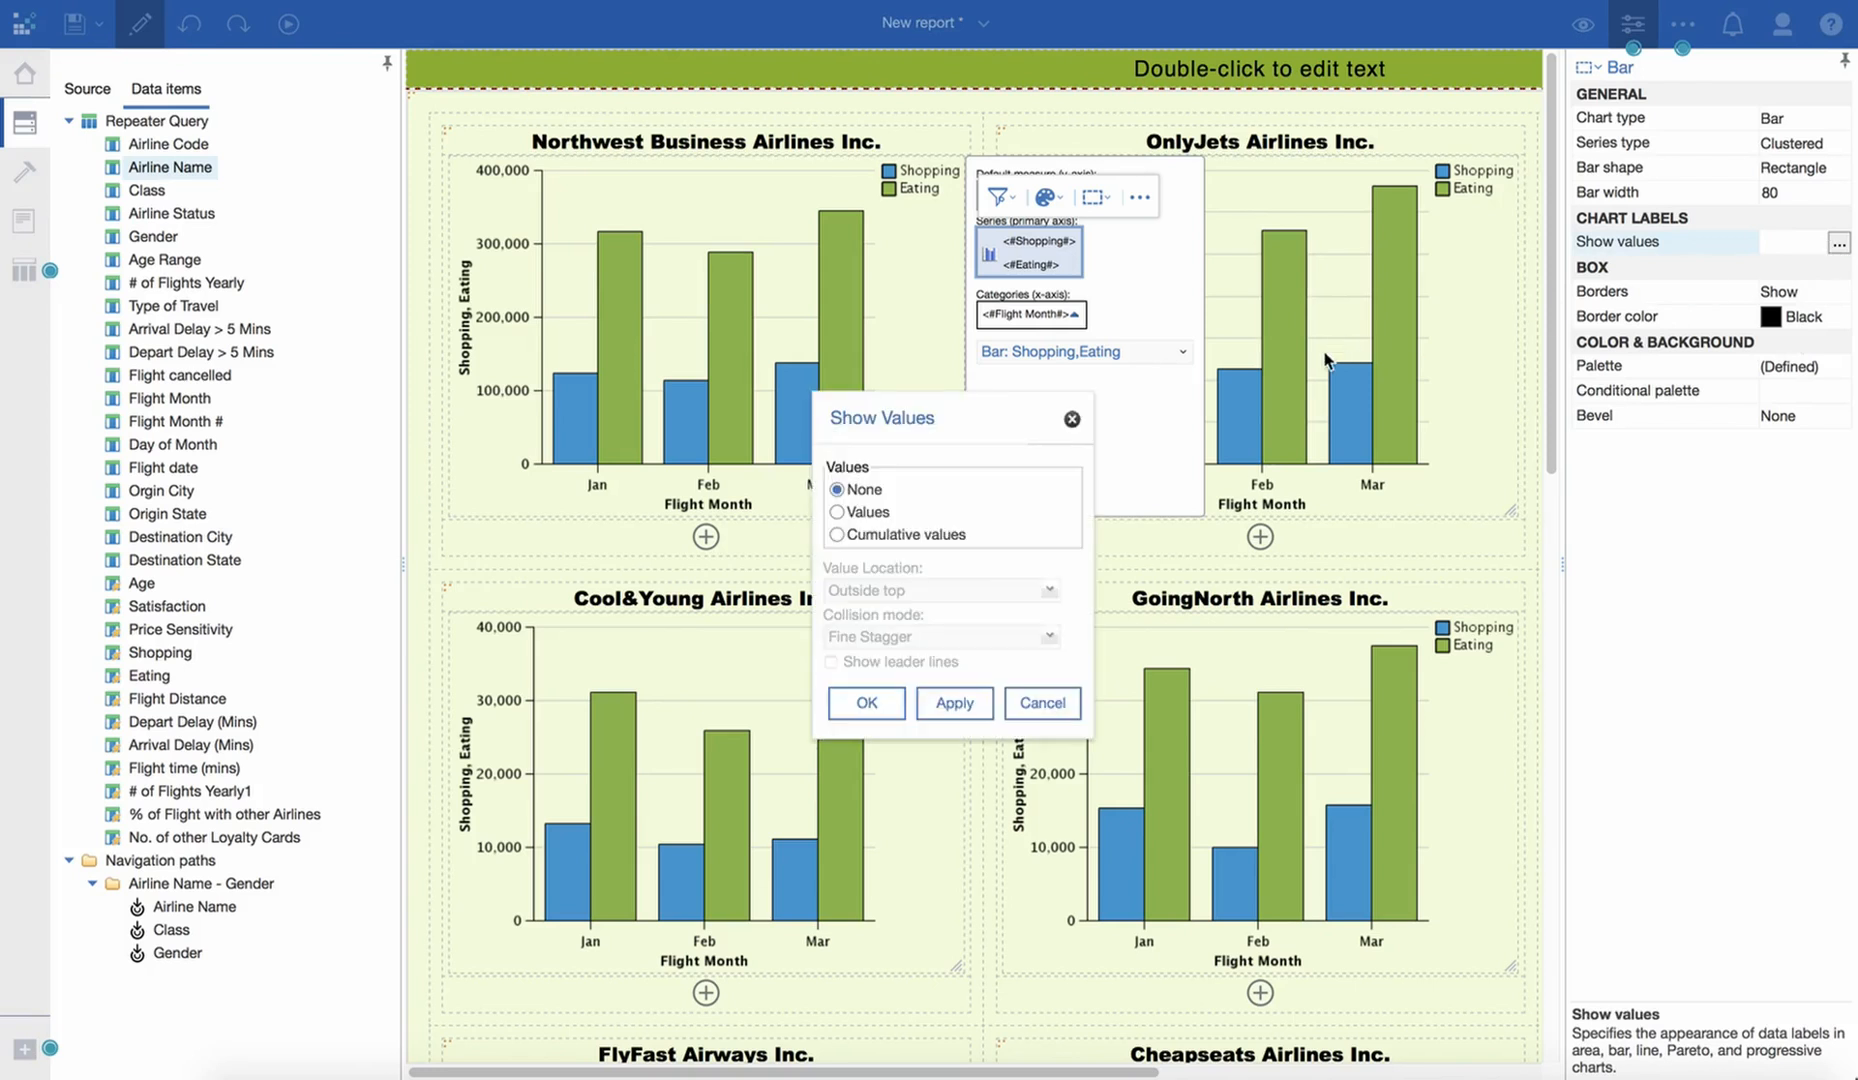
pyautogui.click(836, 511)
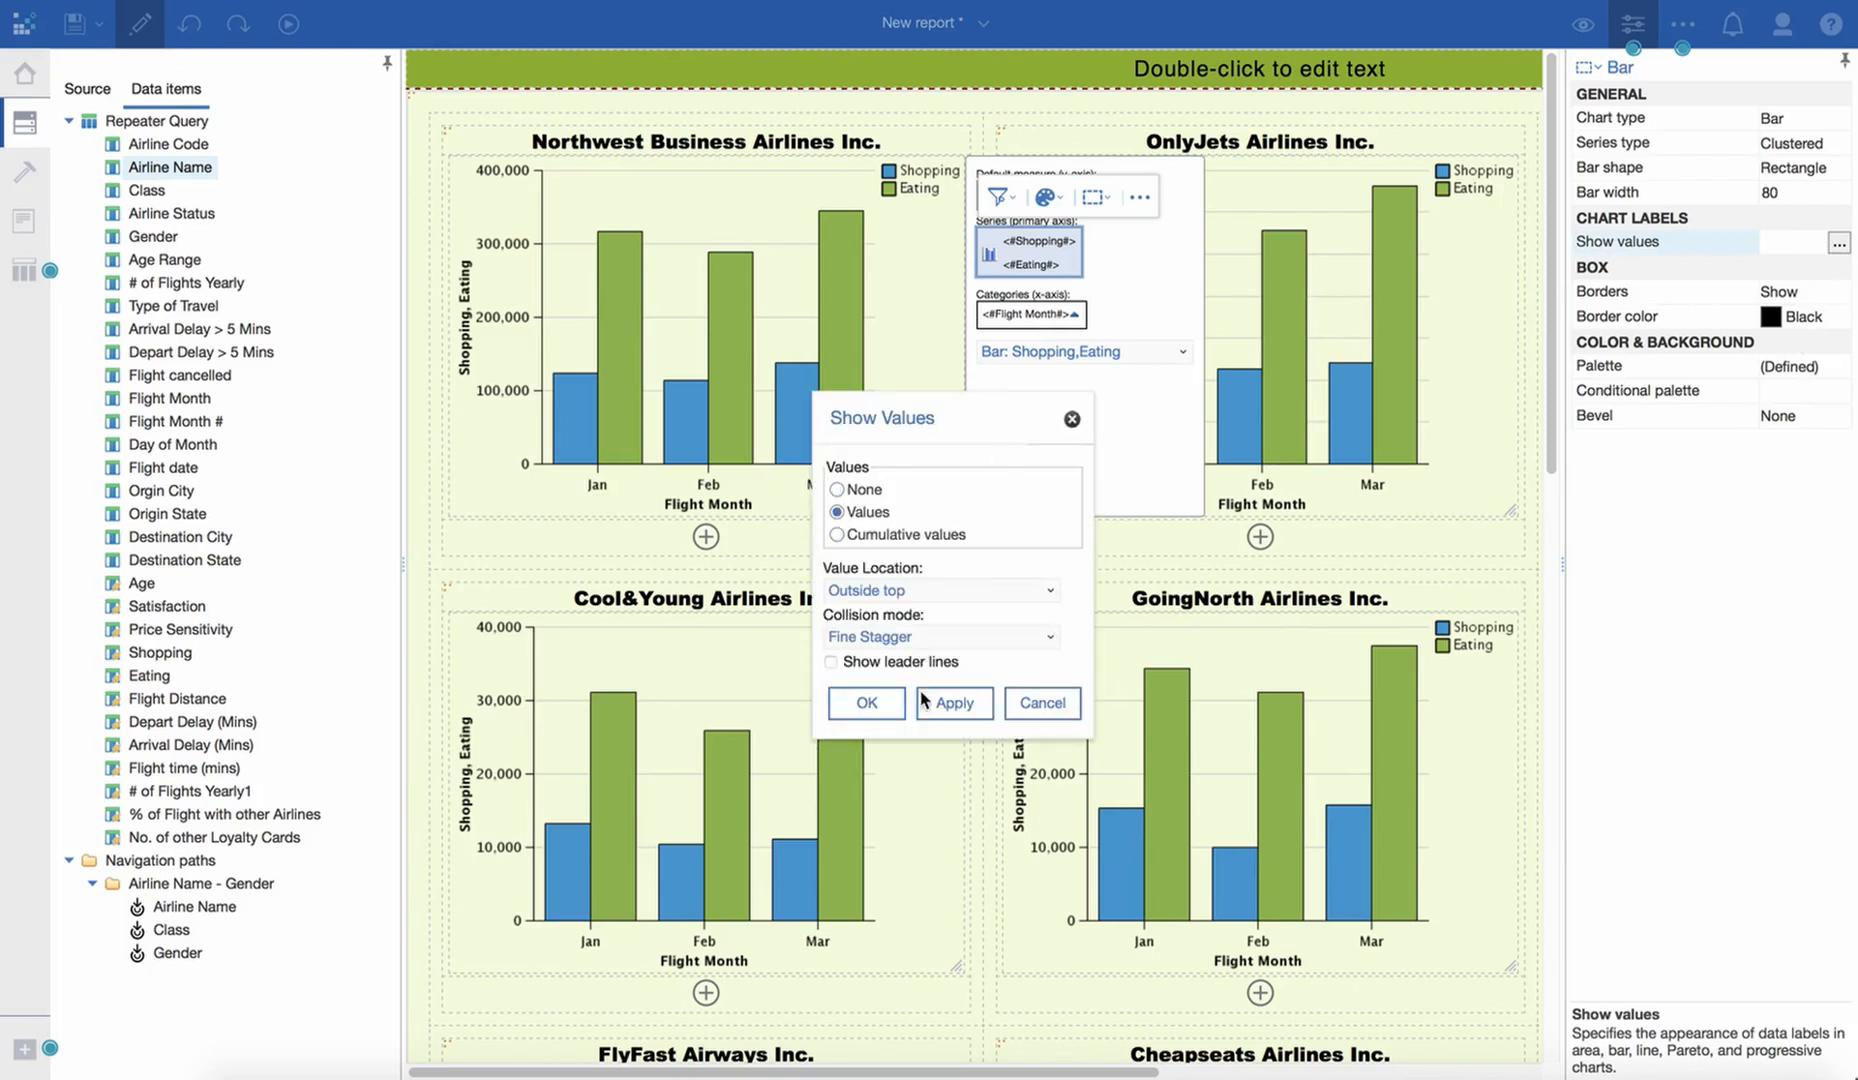
pyautogui.click(954, 703)
pyautogui.click(866, 703)
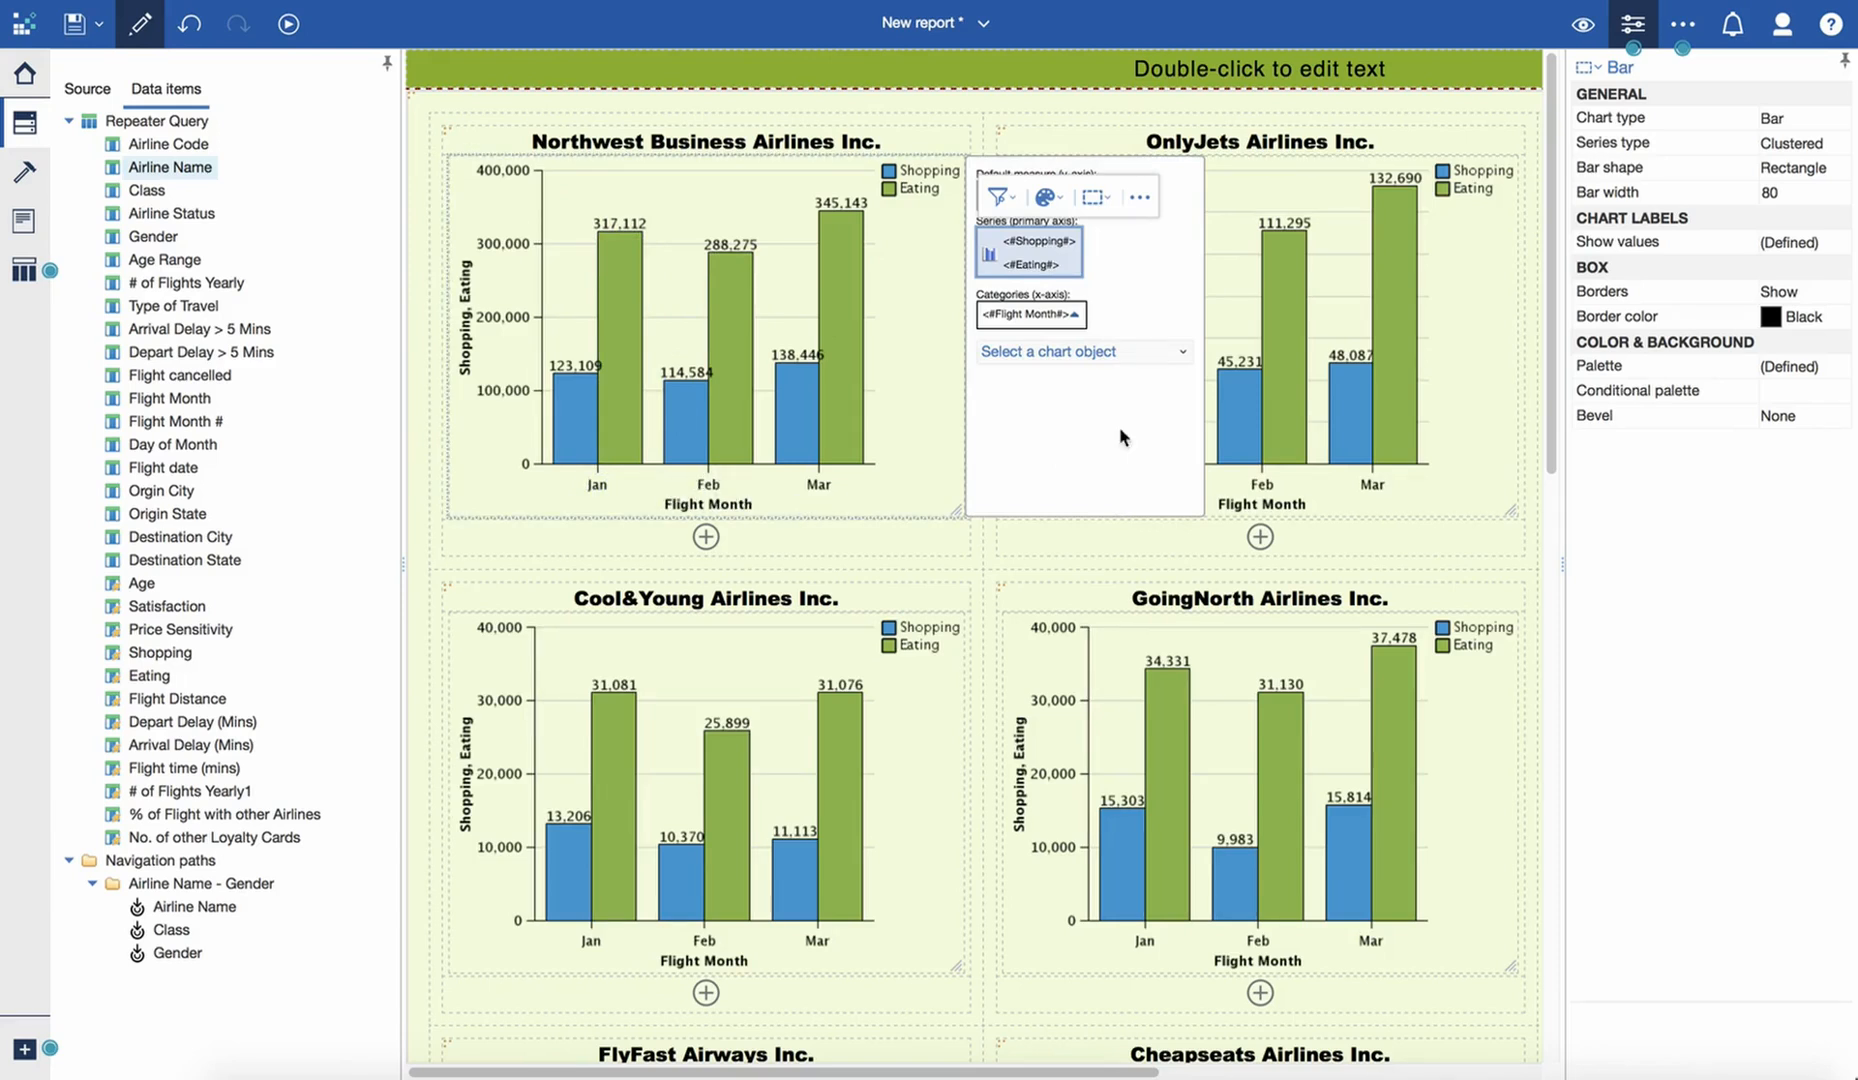
# - Choose Currency as the data format type for the Shopping series of the chart
pyautogui.click(614, 226)
pyautogui.click(993, 255)
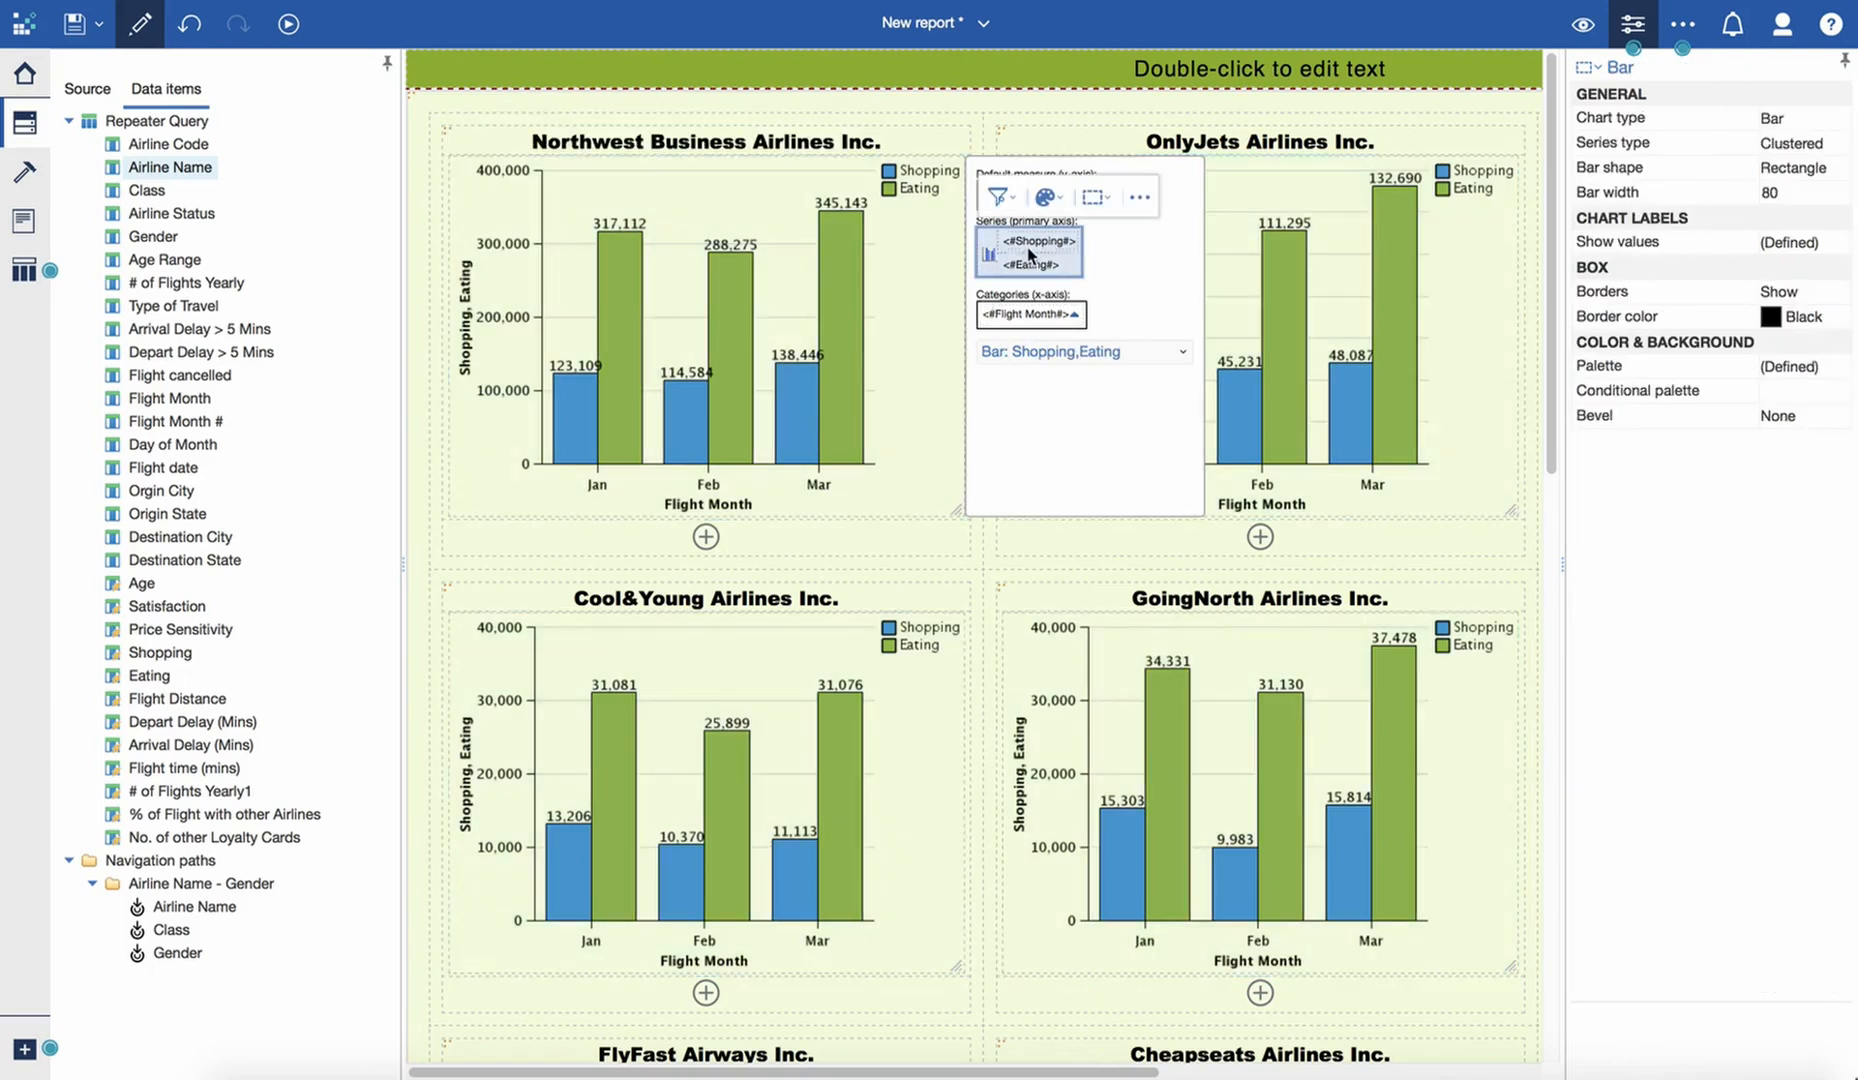
pyautogui.click(1039, 241)
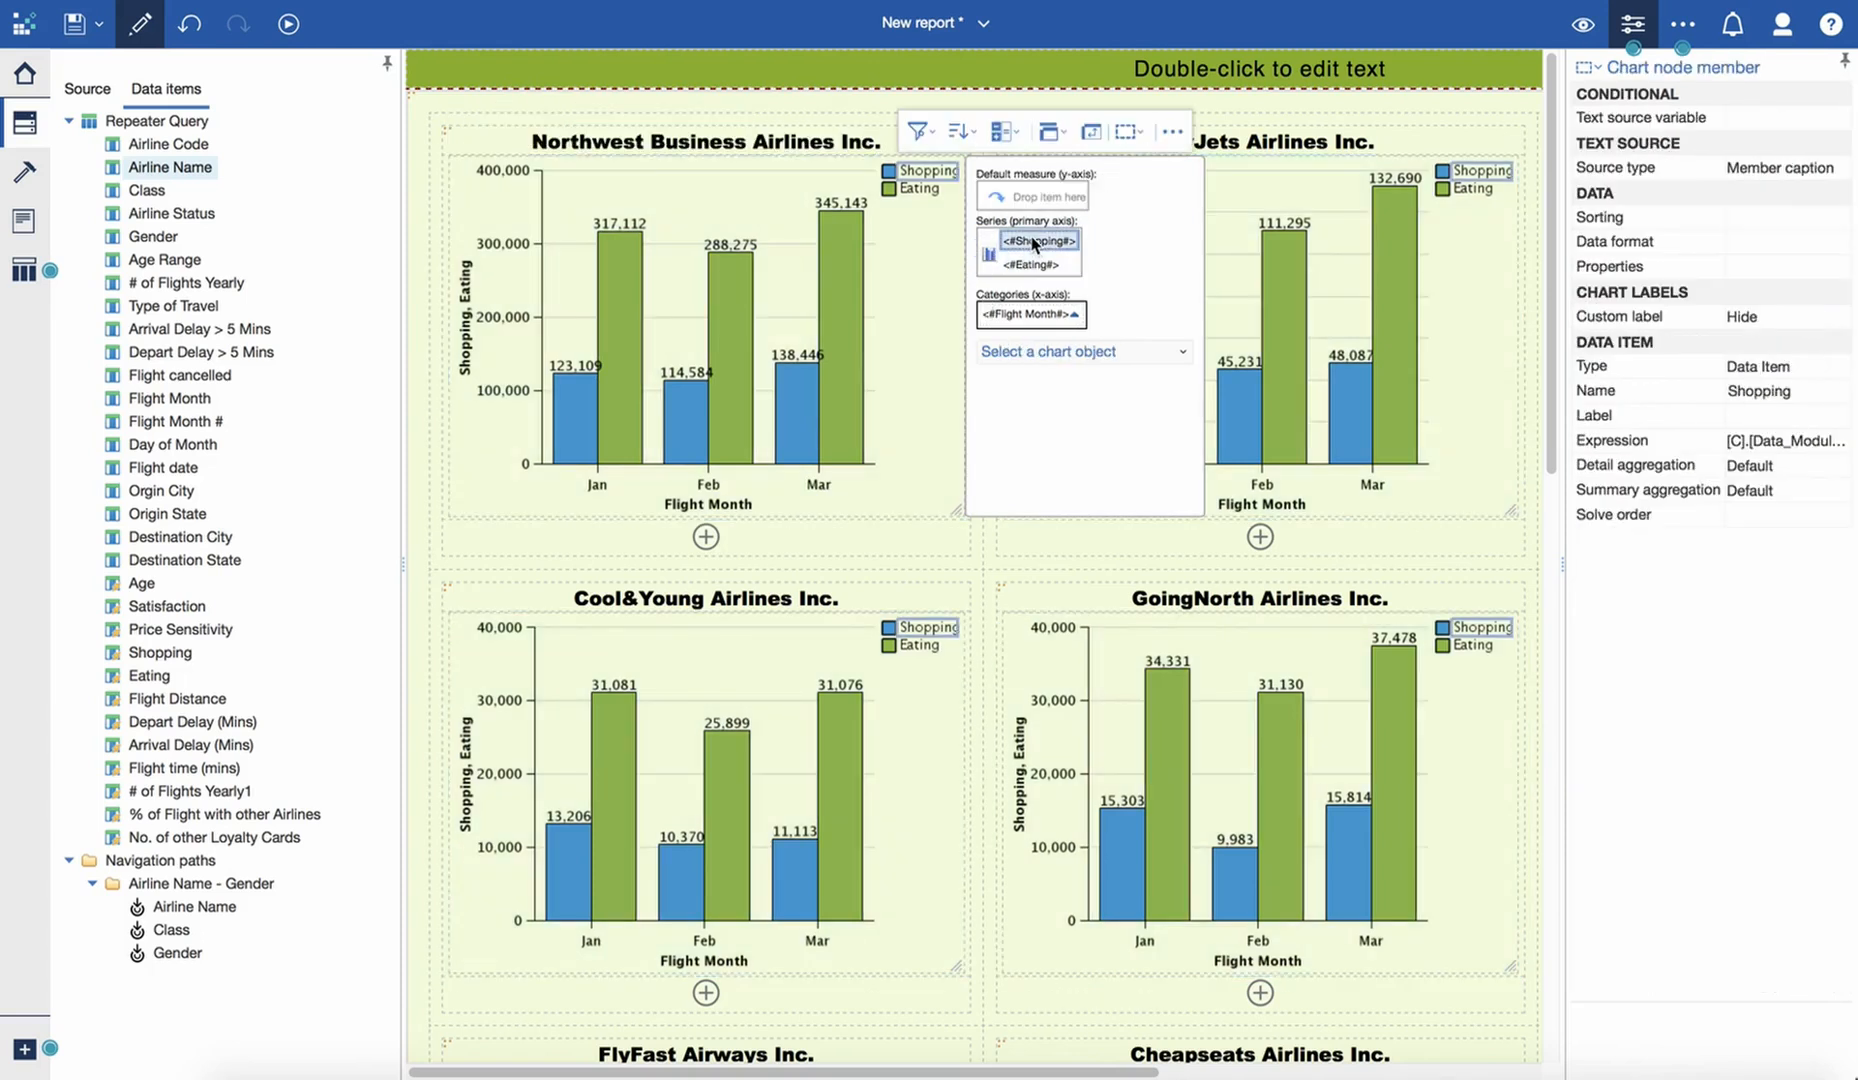
pyautogui.click(1818, 220)
pyautogui.click(1818, 243)
pyautogui.click(1838, 243)
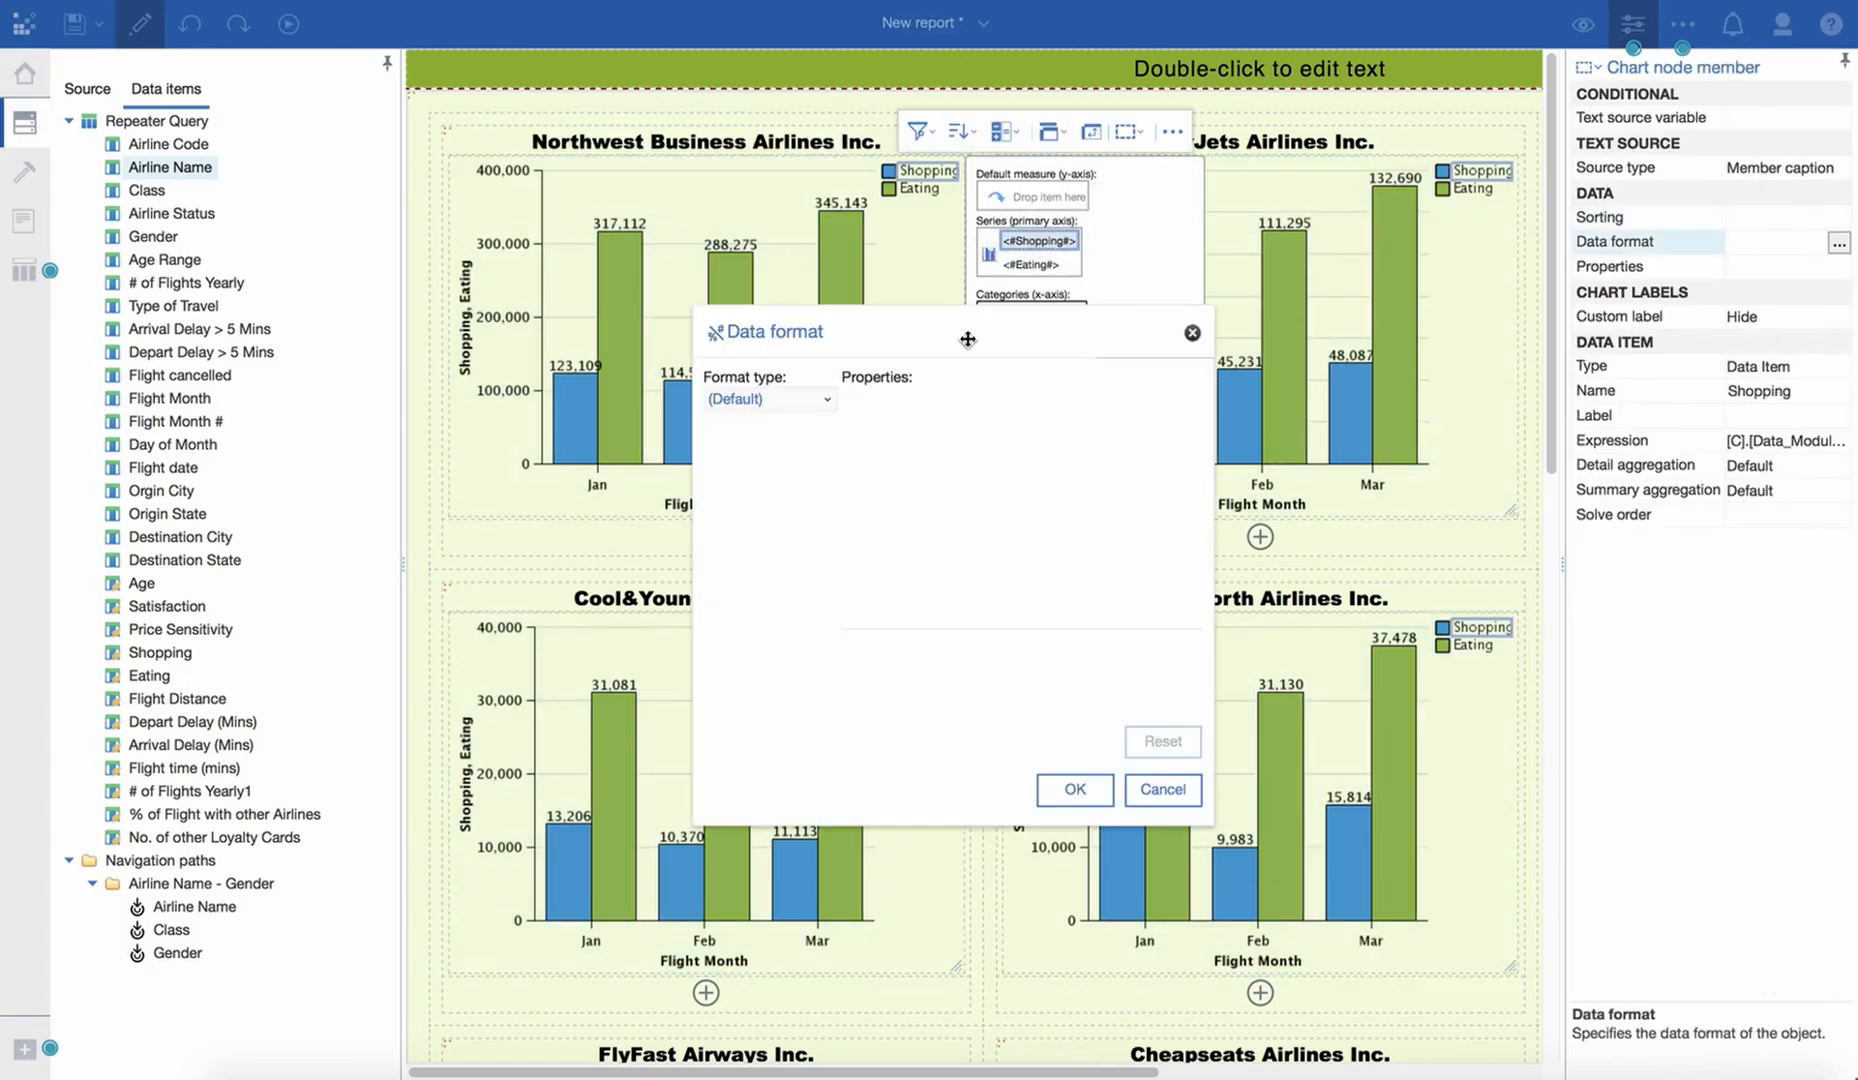
pyautogui.click(778, 402)
pyautogui.click(765, 466)
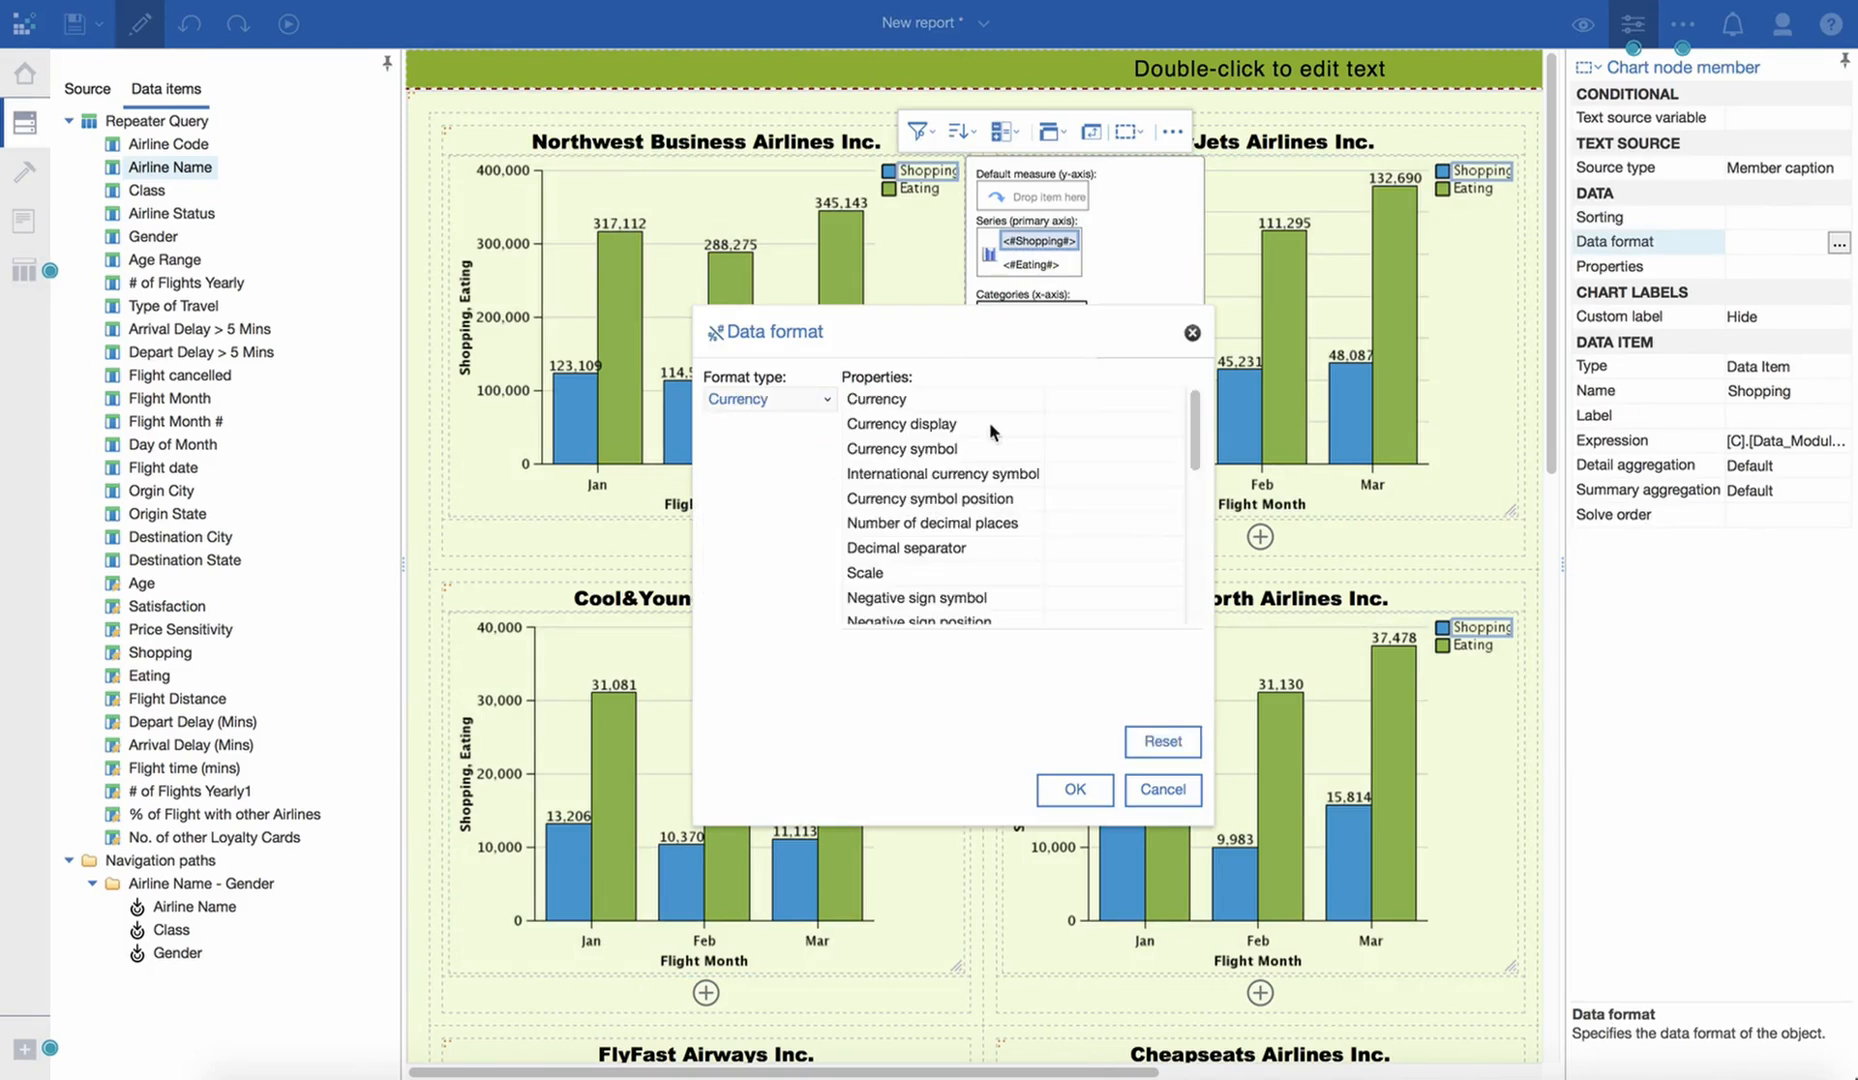
# - Set the Shopping currency format to 0 decimal places and apply it
pyautogui.click(1124, 398)
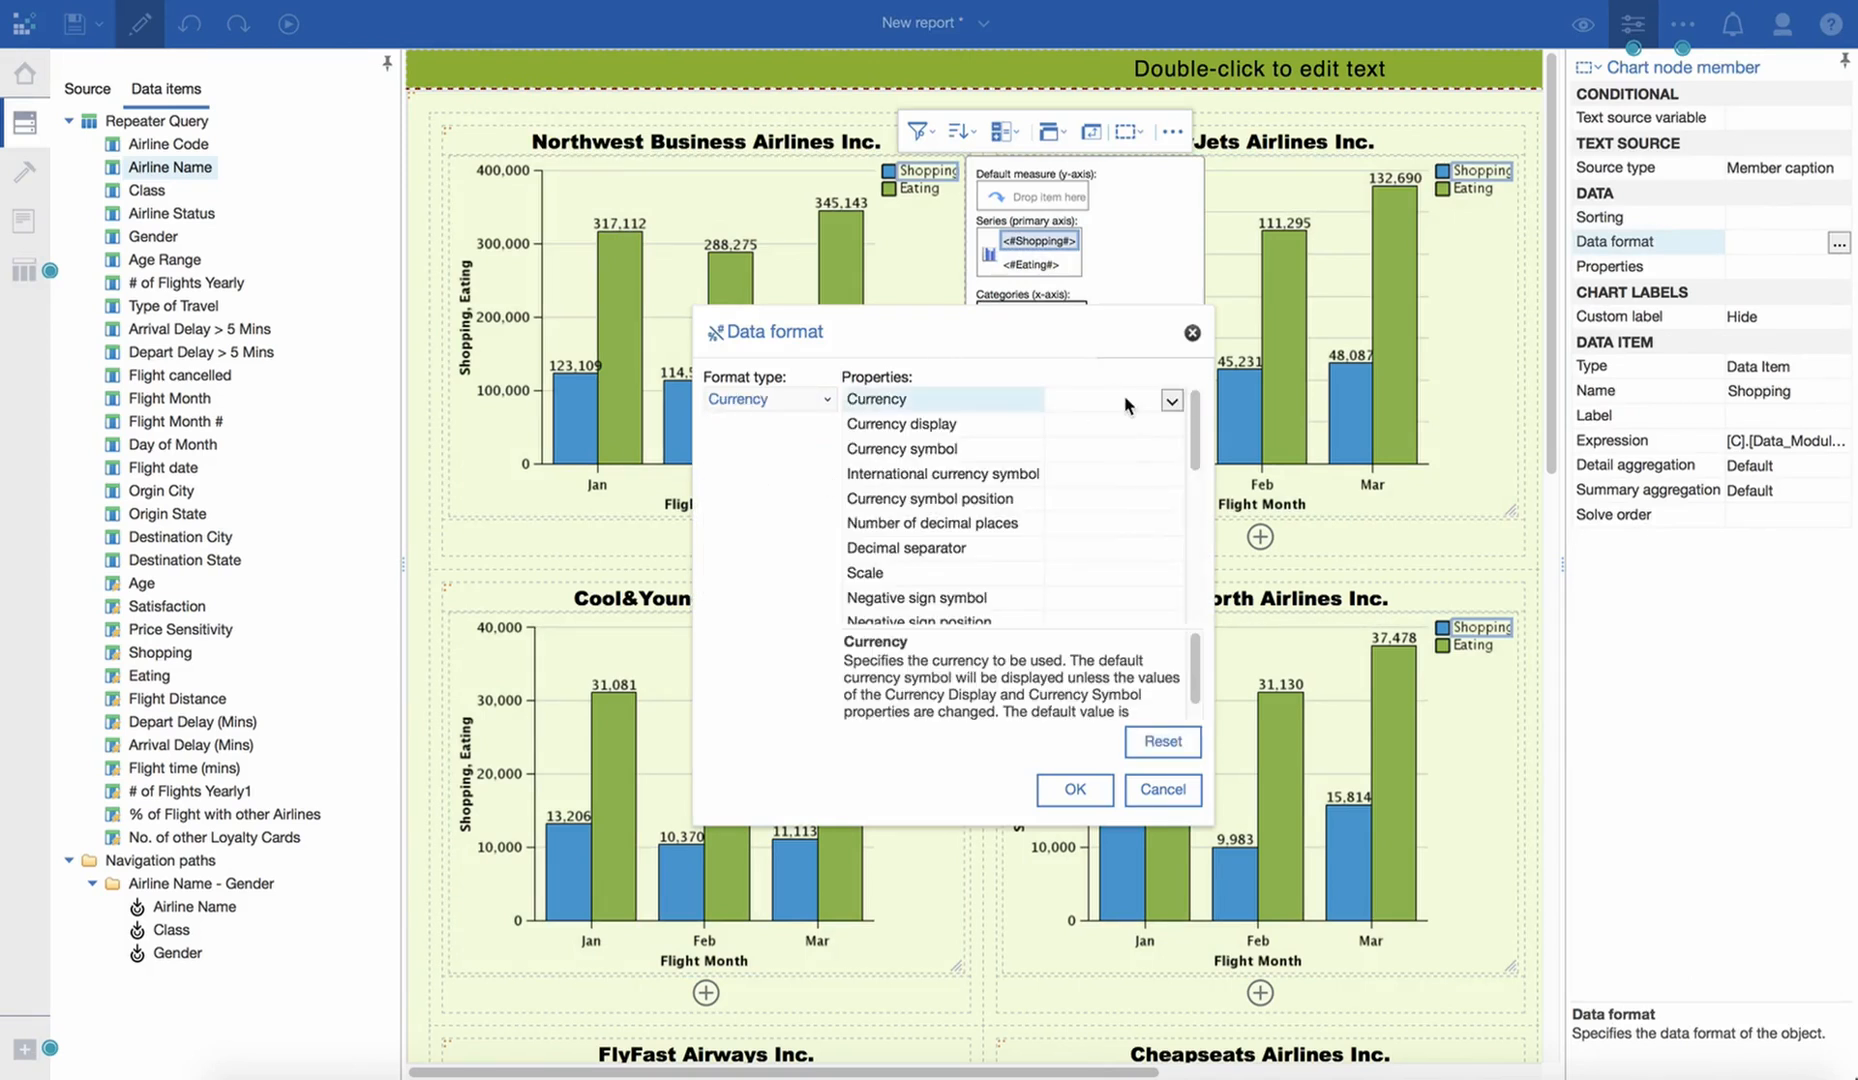
pyautogui.click(1129, 498)
pyautogui.click(1126, 523)
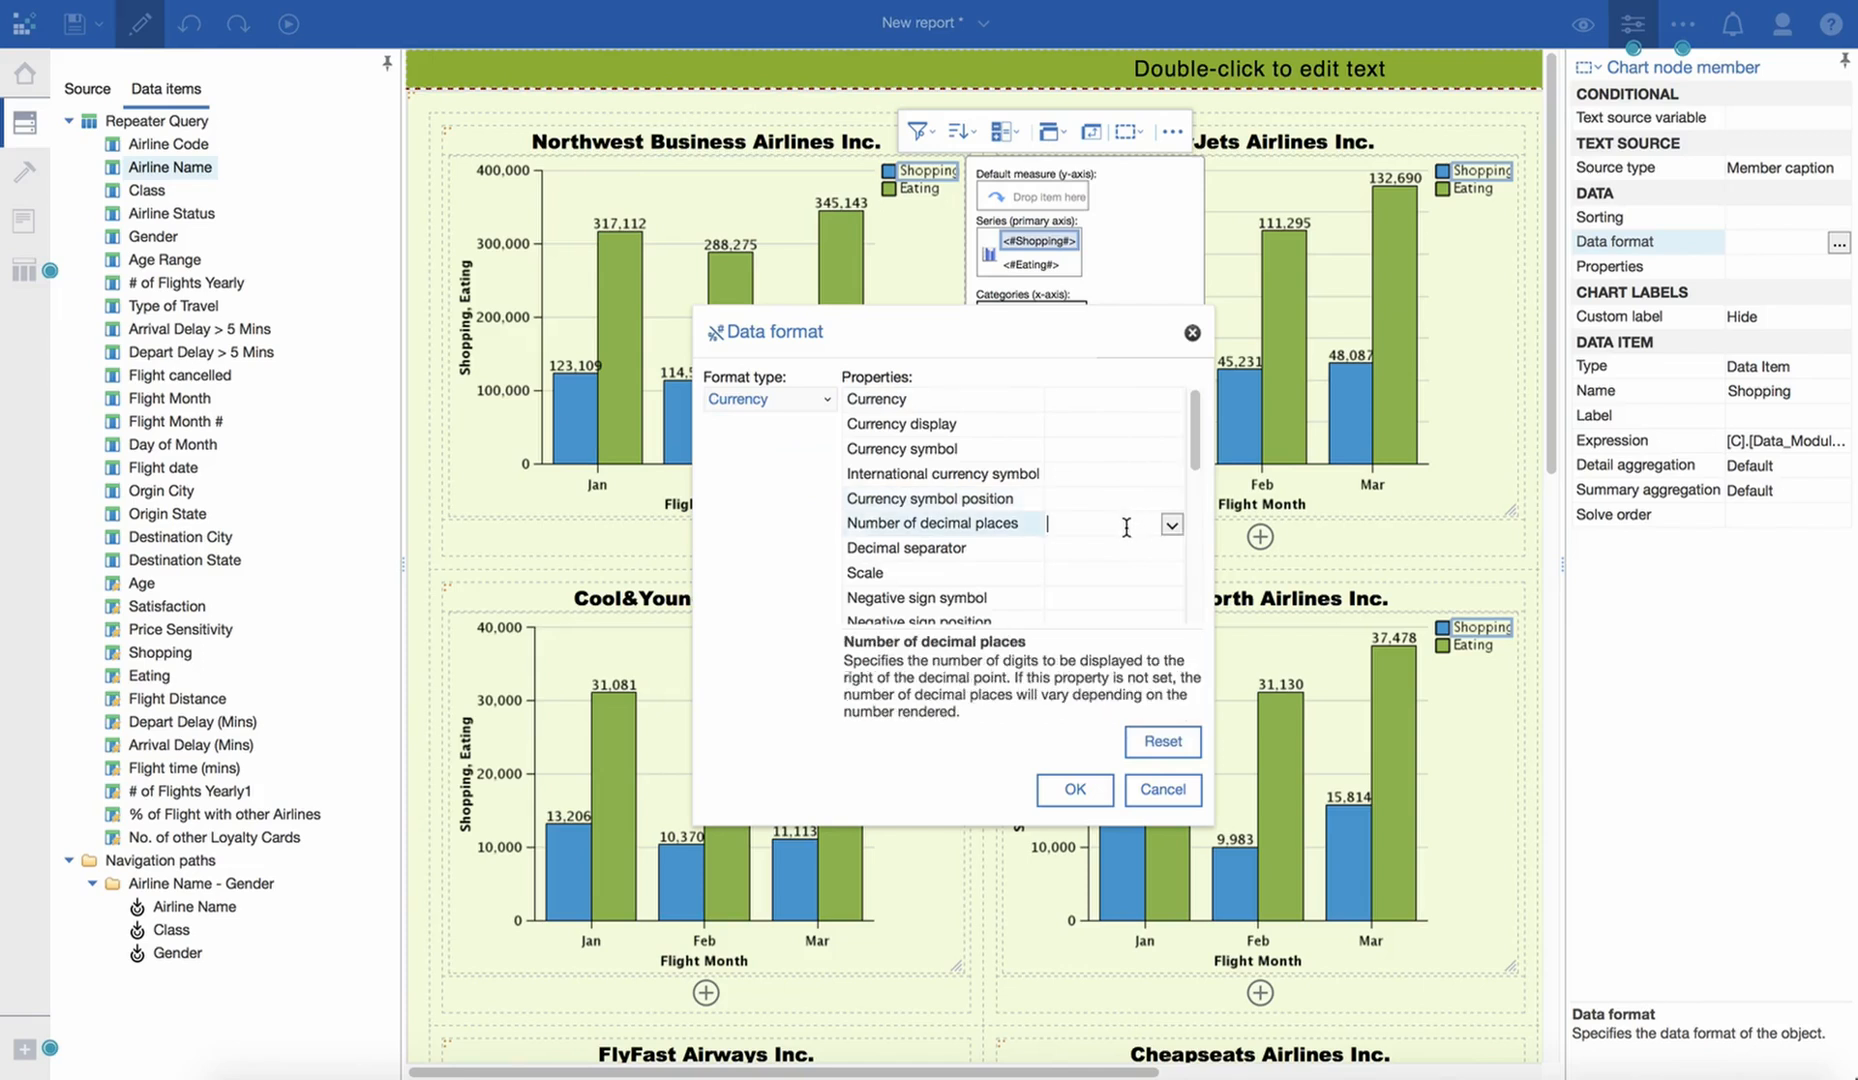
pyautogui.click(1170, 525)
pyautogui.click(1120, 549)
pyautogui.click(1075, 790)
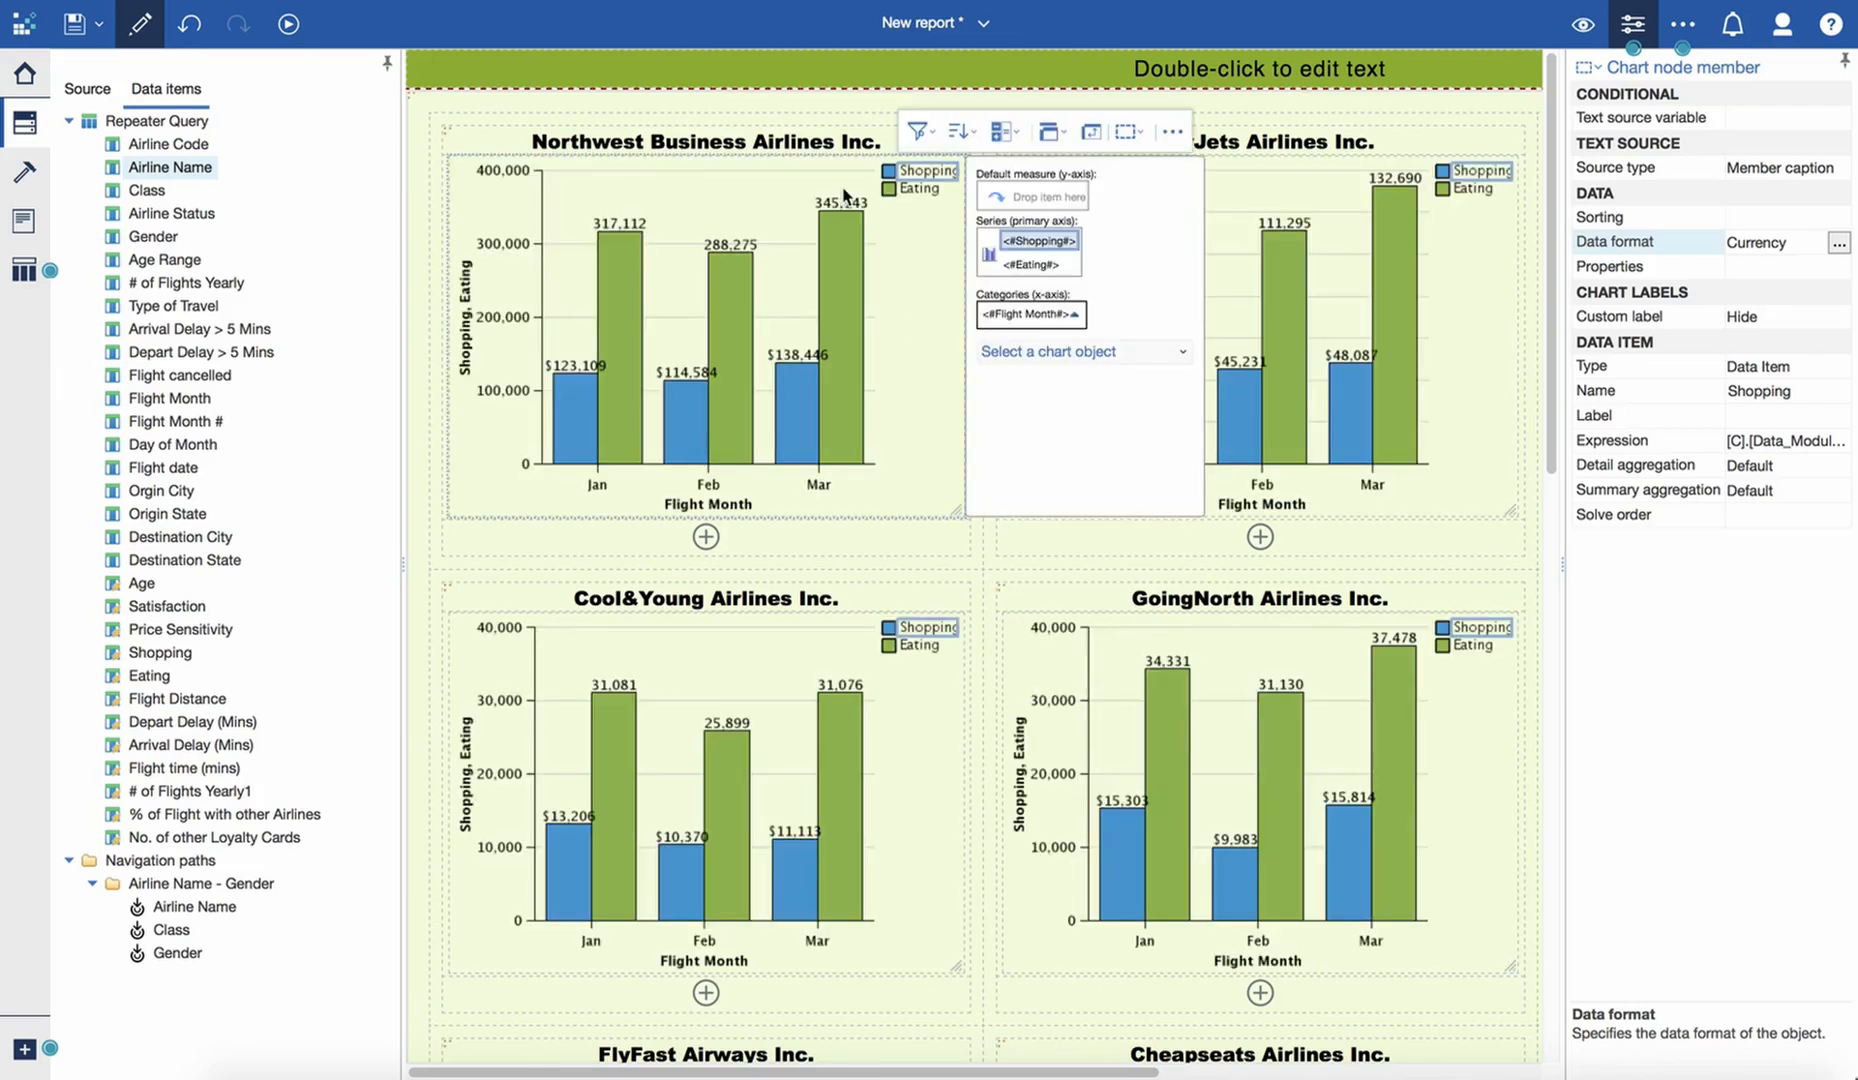
# - Format the Eating series of the chart as Currency, leaving the number of decimal places unset
pyautogui.click(1034, 264)
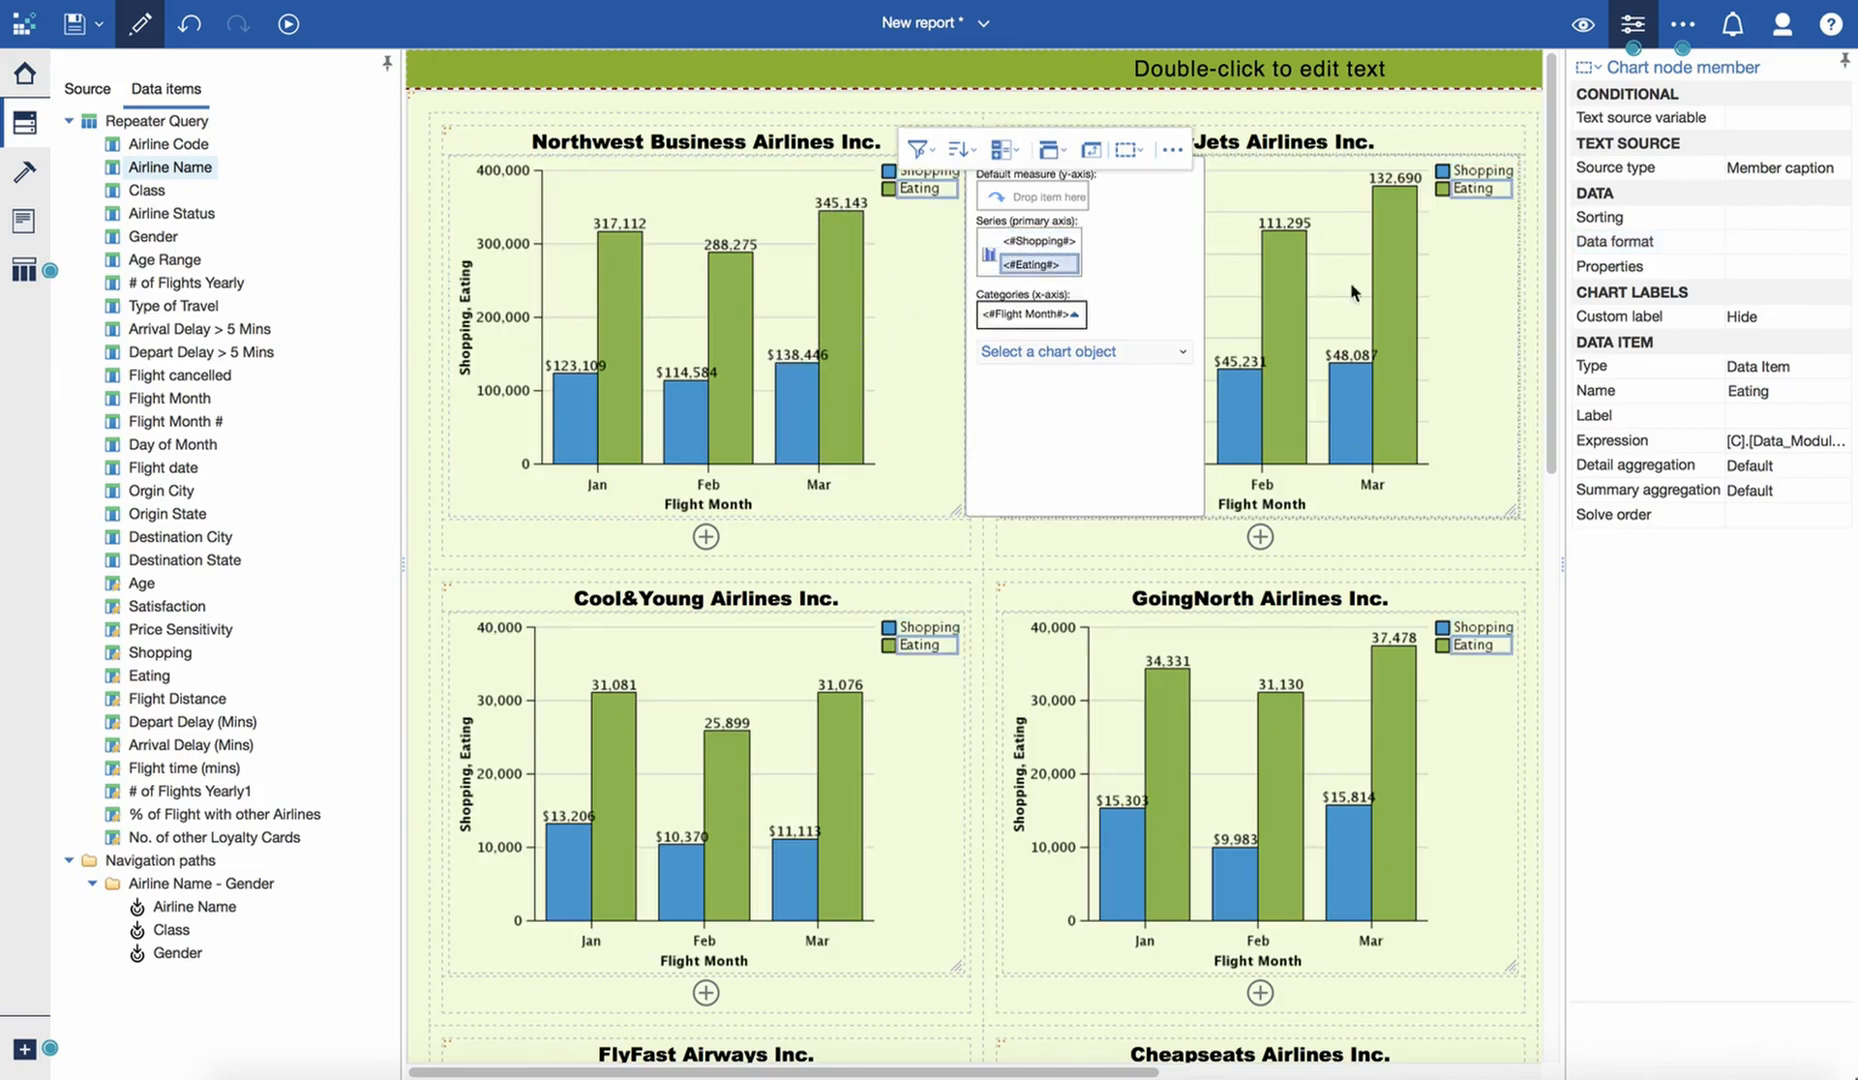
pyautogui.click(1790, 243)
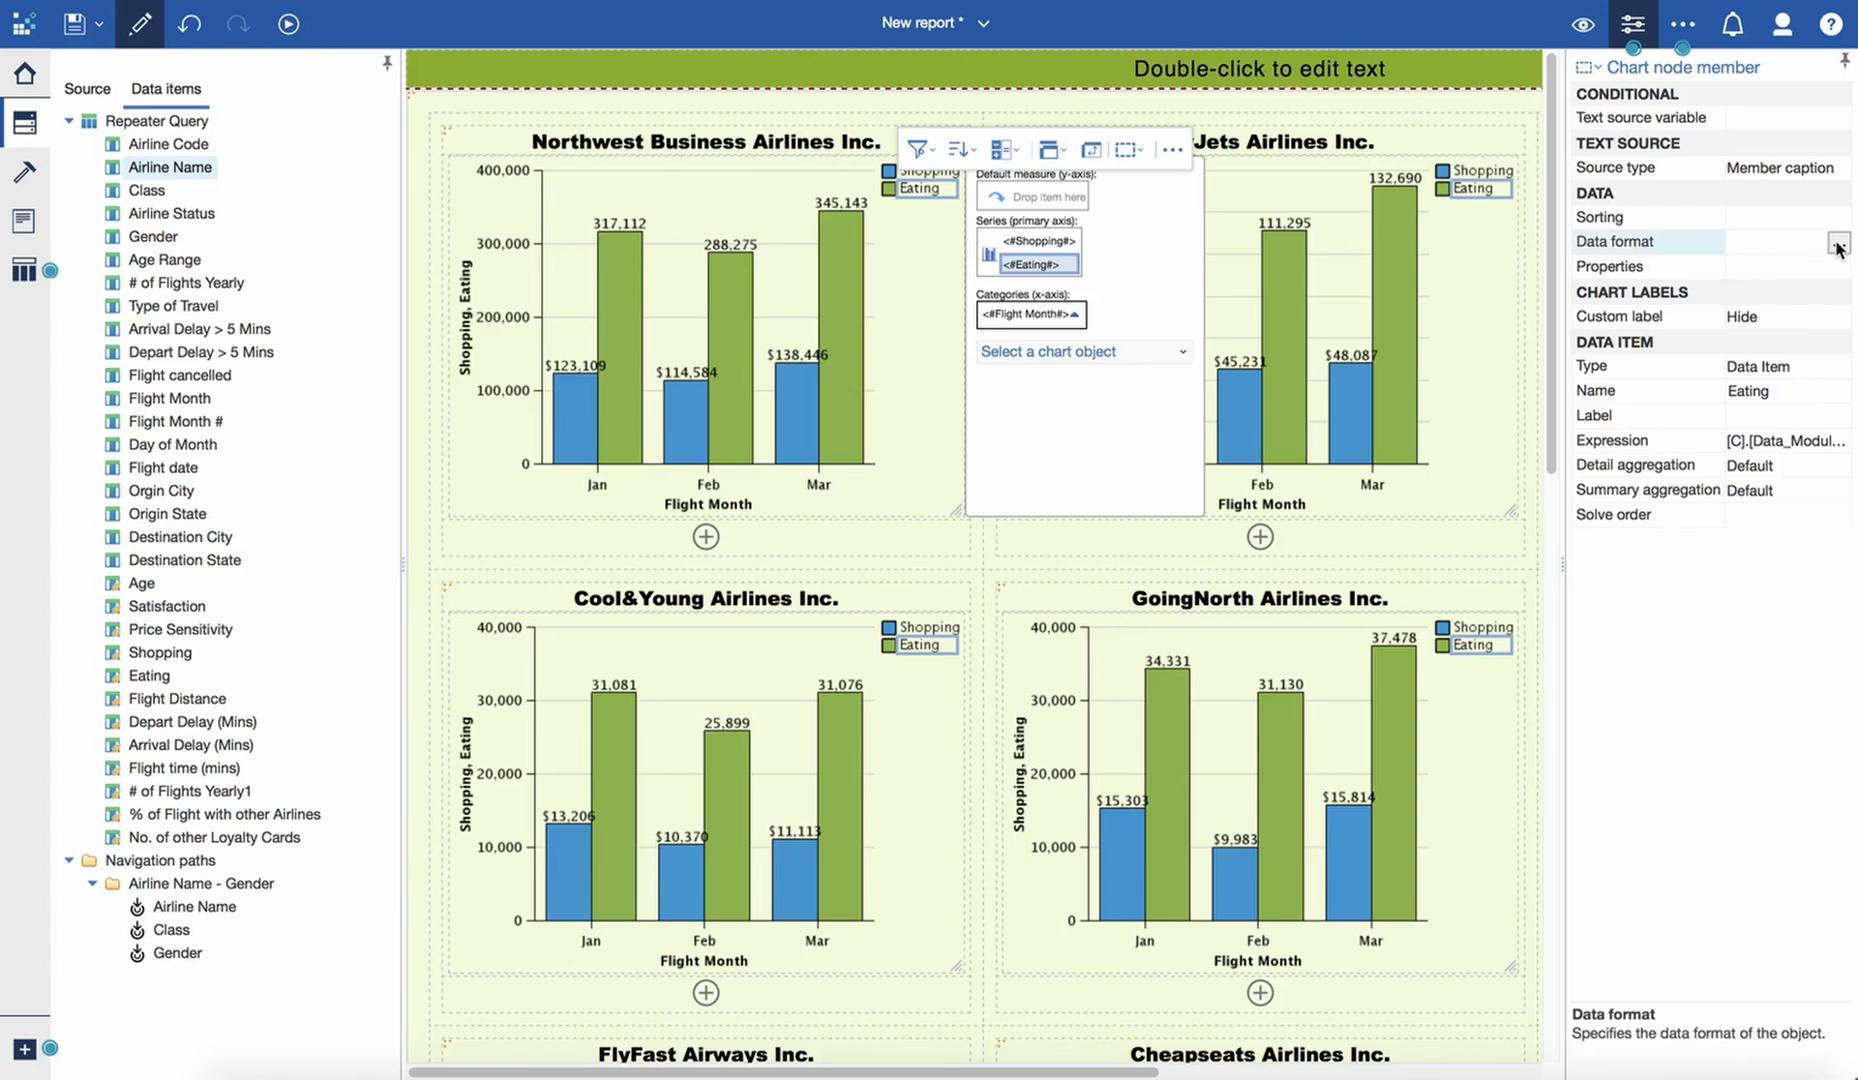
pyautogui.click(1838, 243)
pyautogui.click(816, 400)
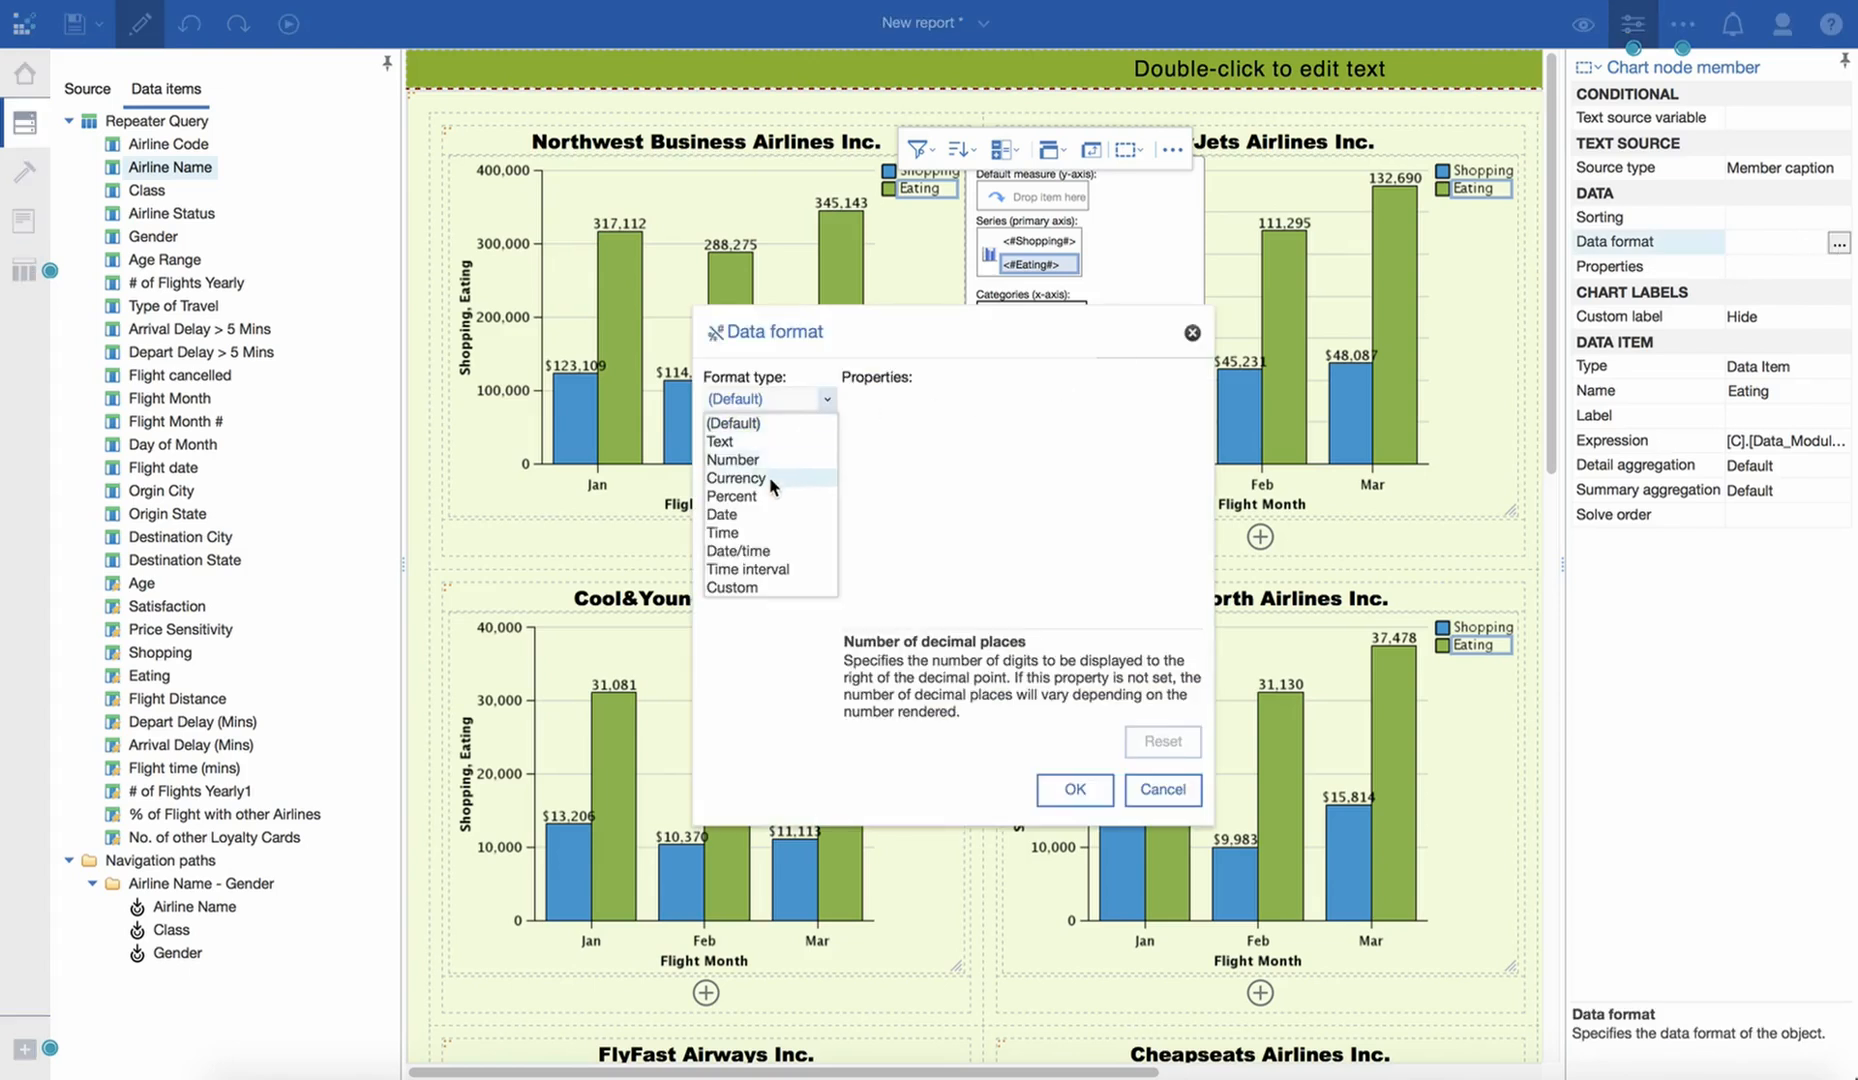
pyautogui.click(737, 478)
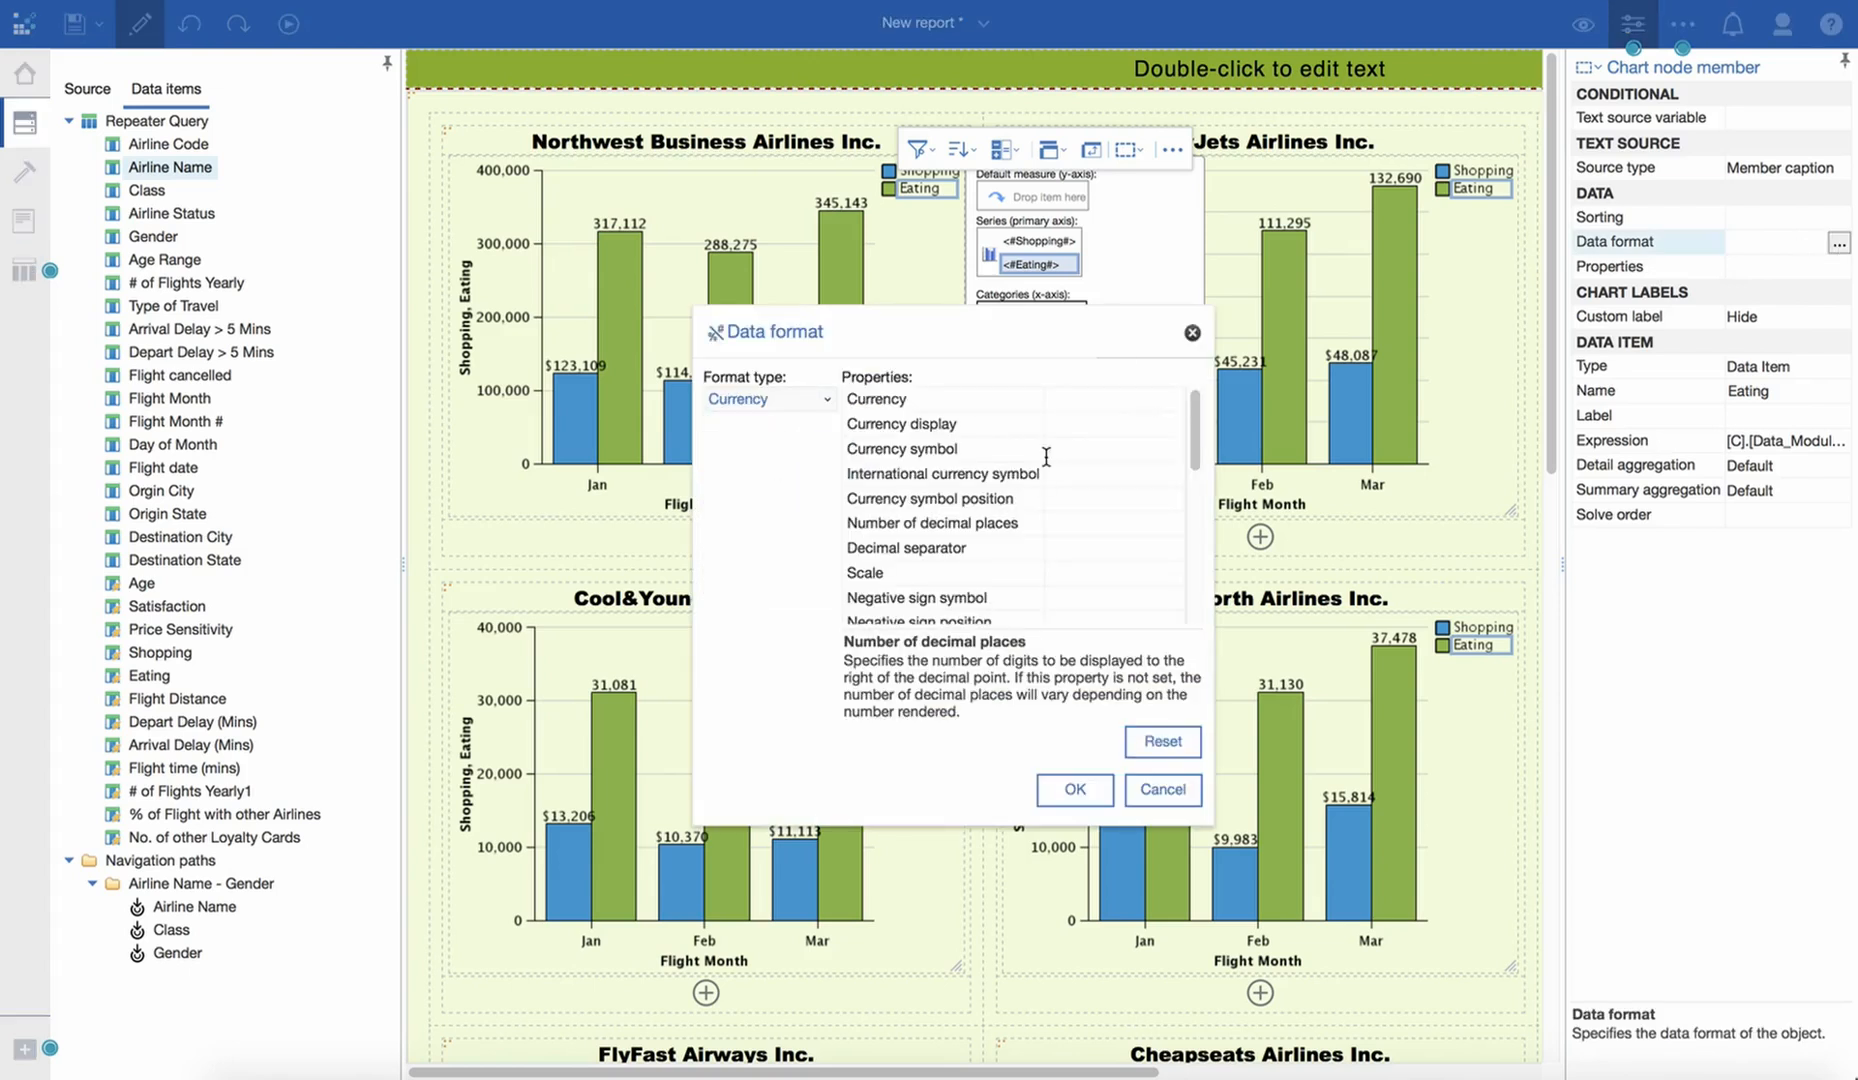
pyautogui.click(1075, 790)
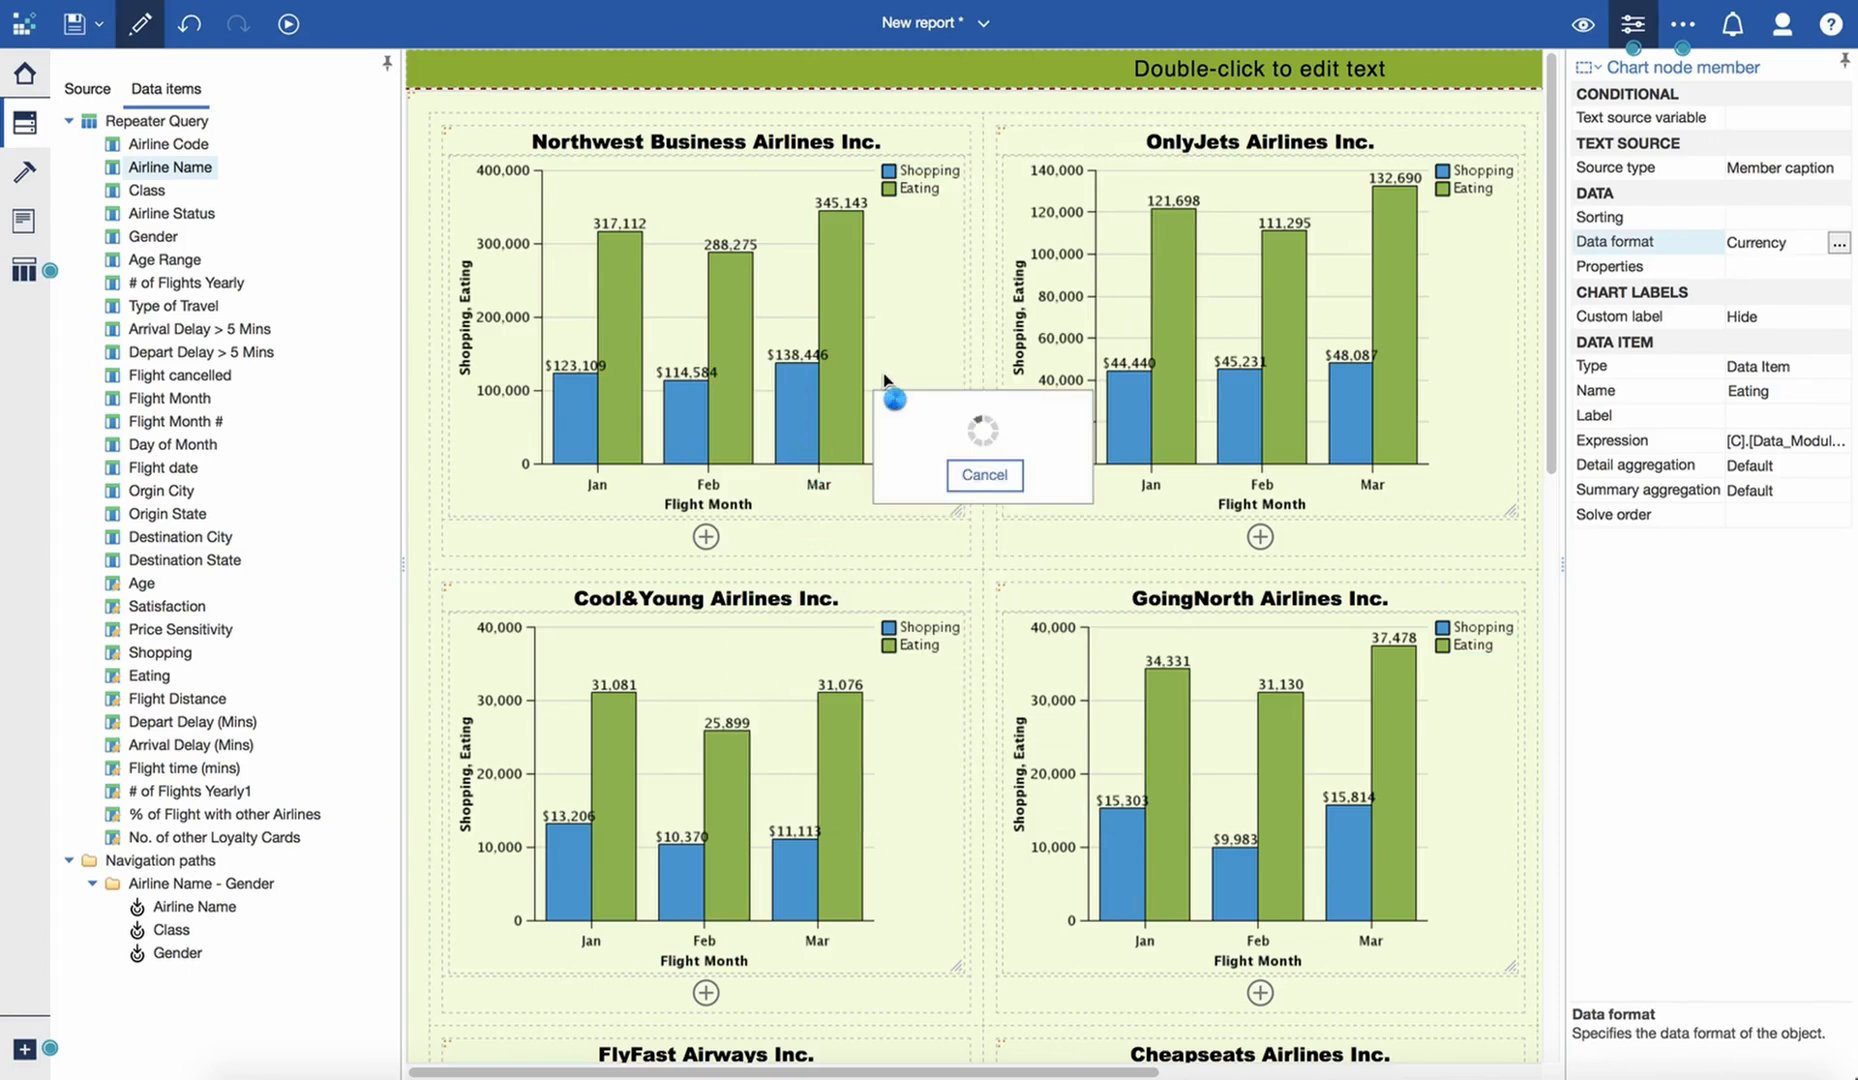
# - Insert a table with 4 columns and 2 rows in the empty cell below the chart
pyautogui.click(1201, 552)
pyautogui.scroll(-1, 1198, 570)
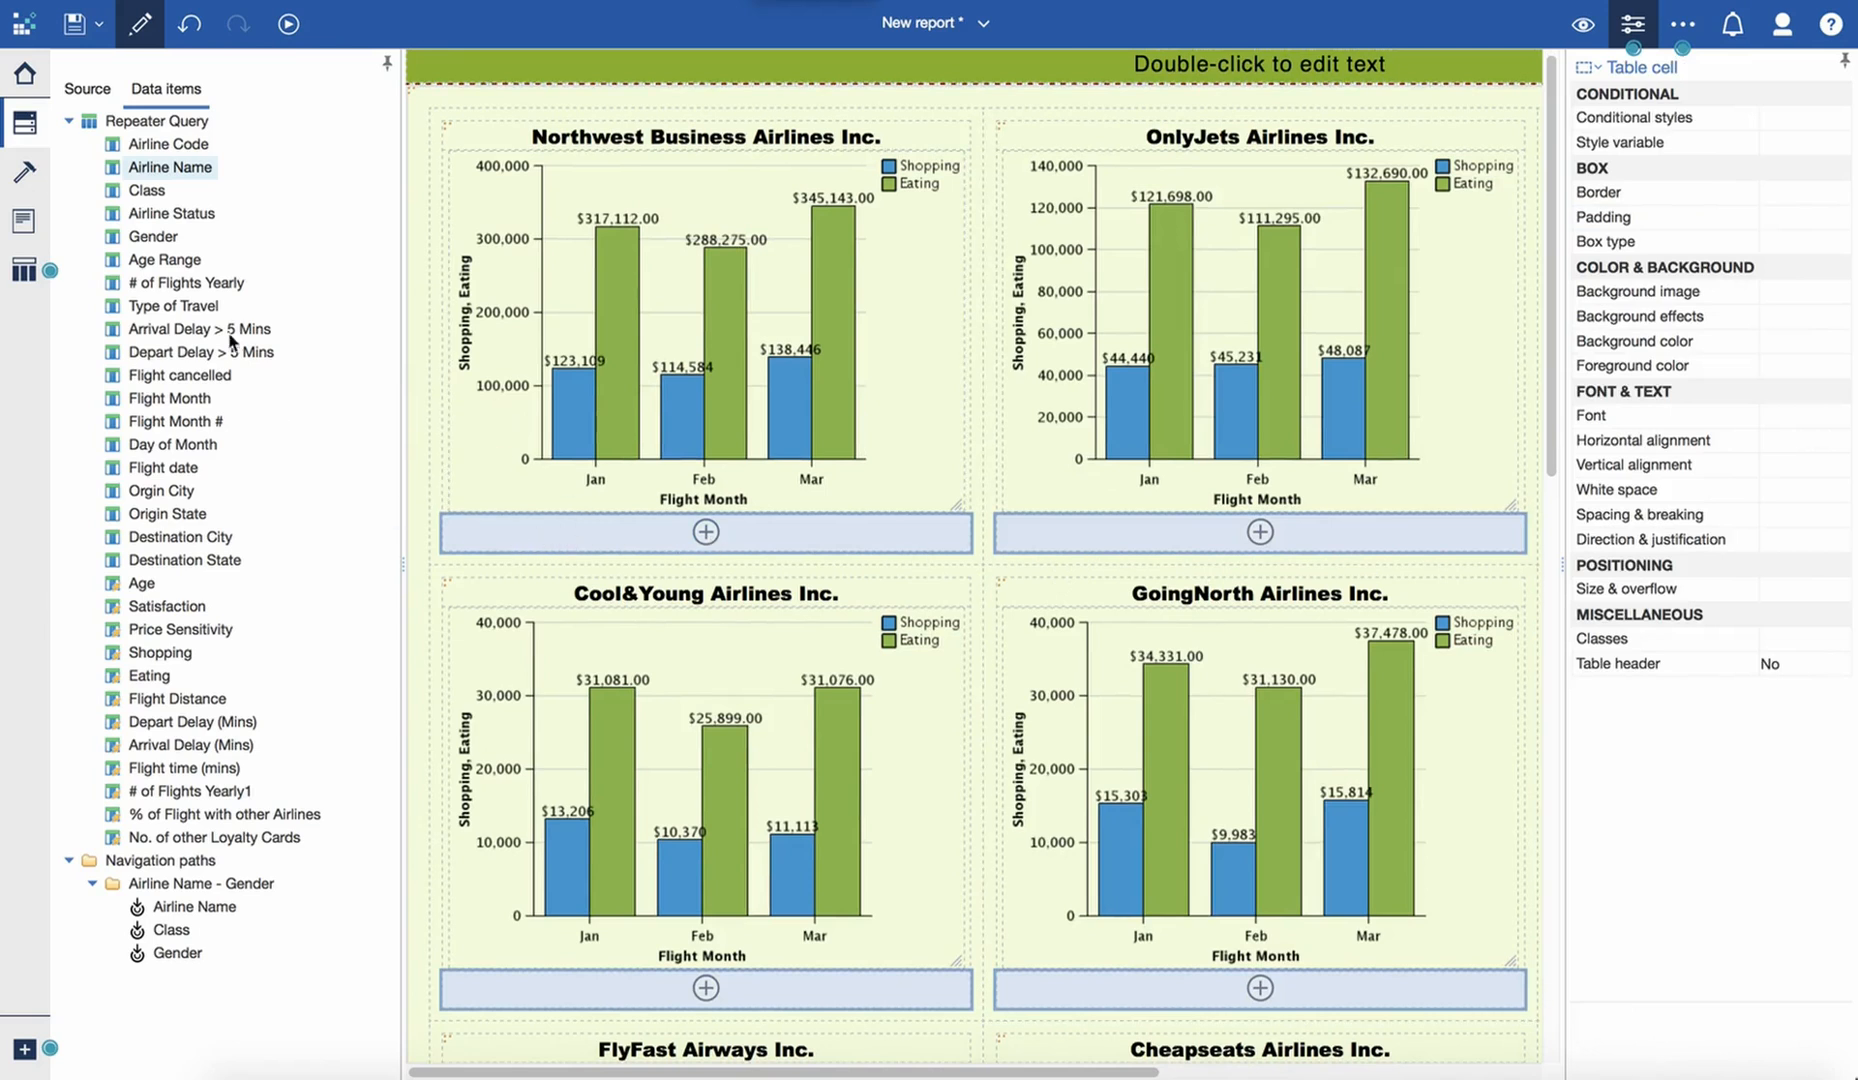
pyautogui.click(24, 171)
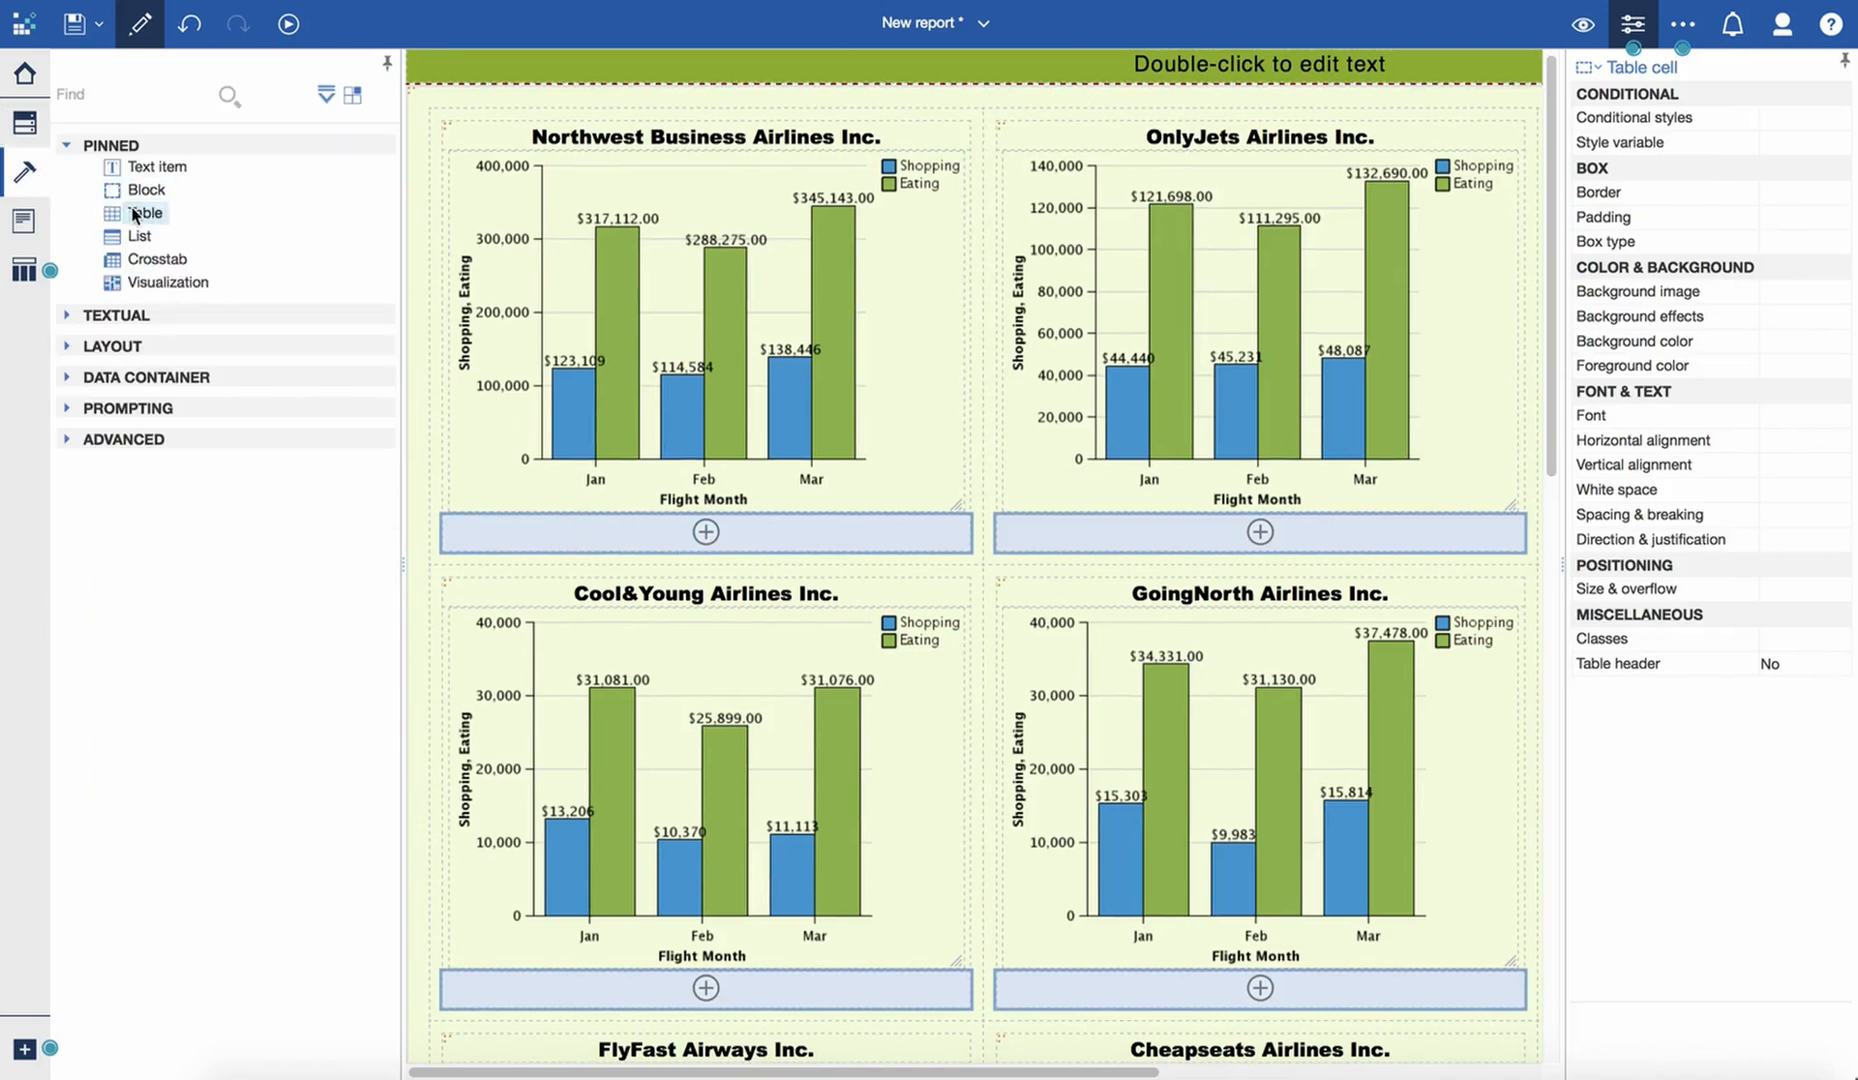
pyautogui.moveTo(135, 213); pyautogui.dragTo(605, 545)
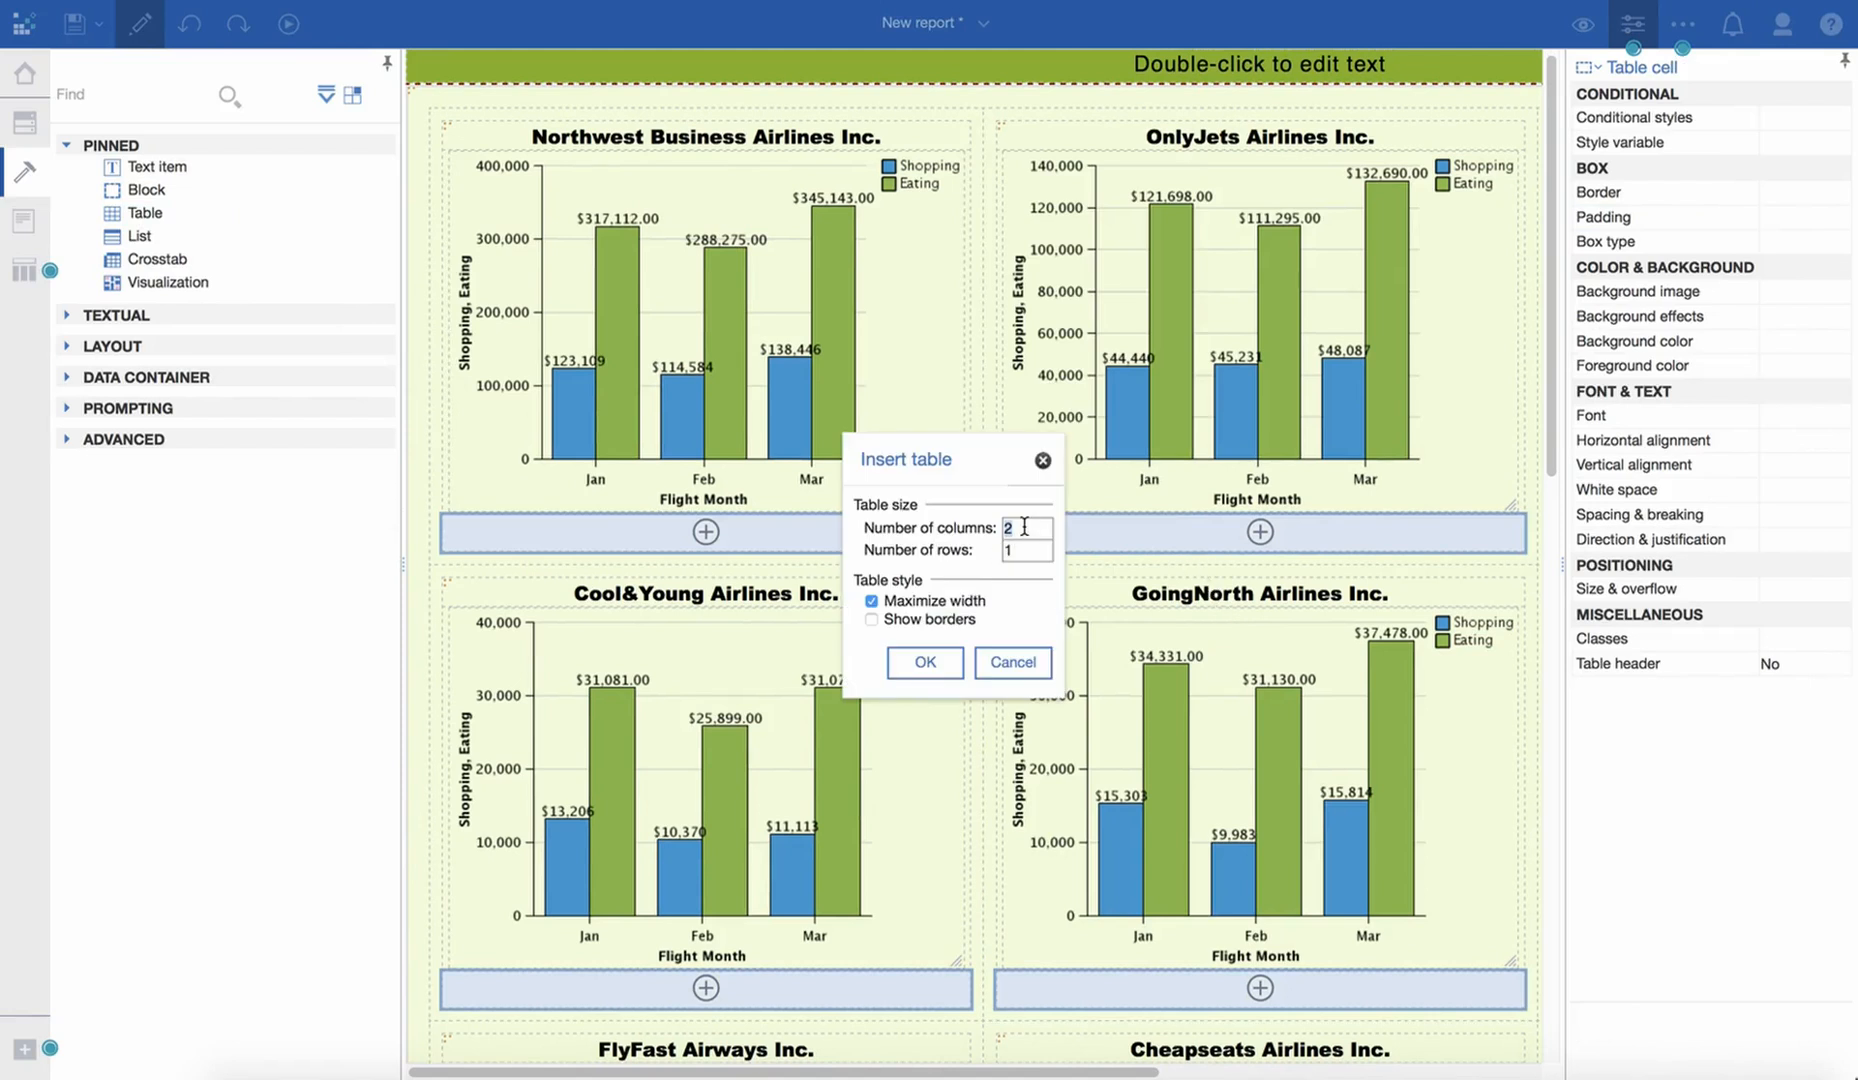
pyautogui.moveTo(1024, 552); pyautogui.dragTo(998, 552)
pyautogui.write('2')
pyautogui.click(925, 662)
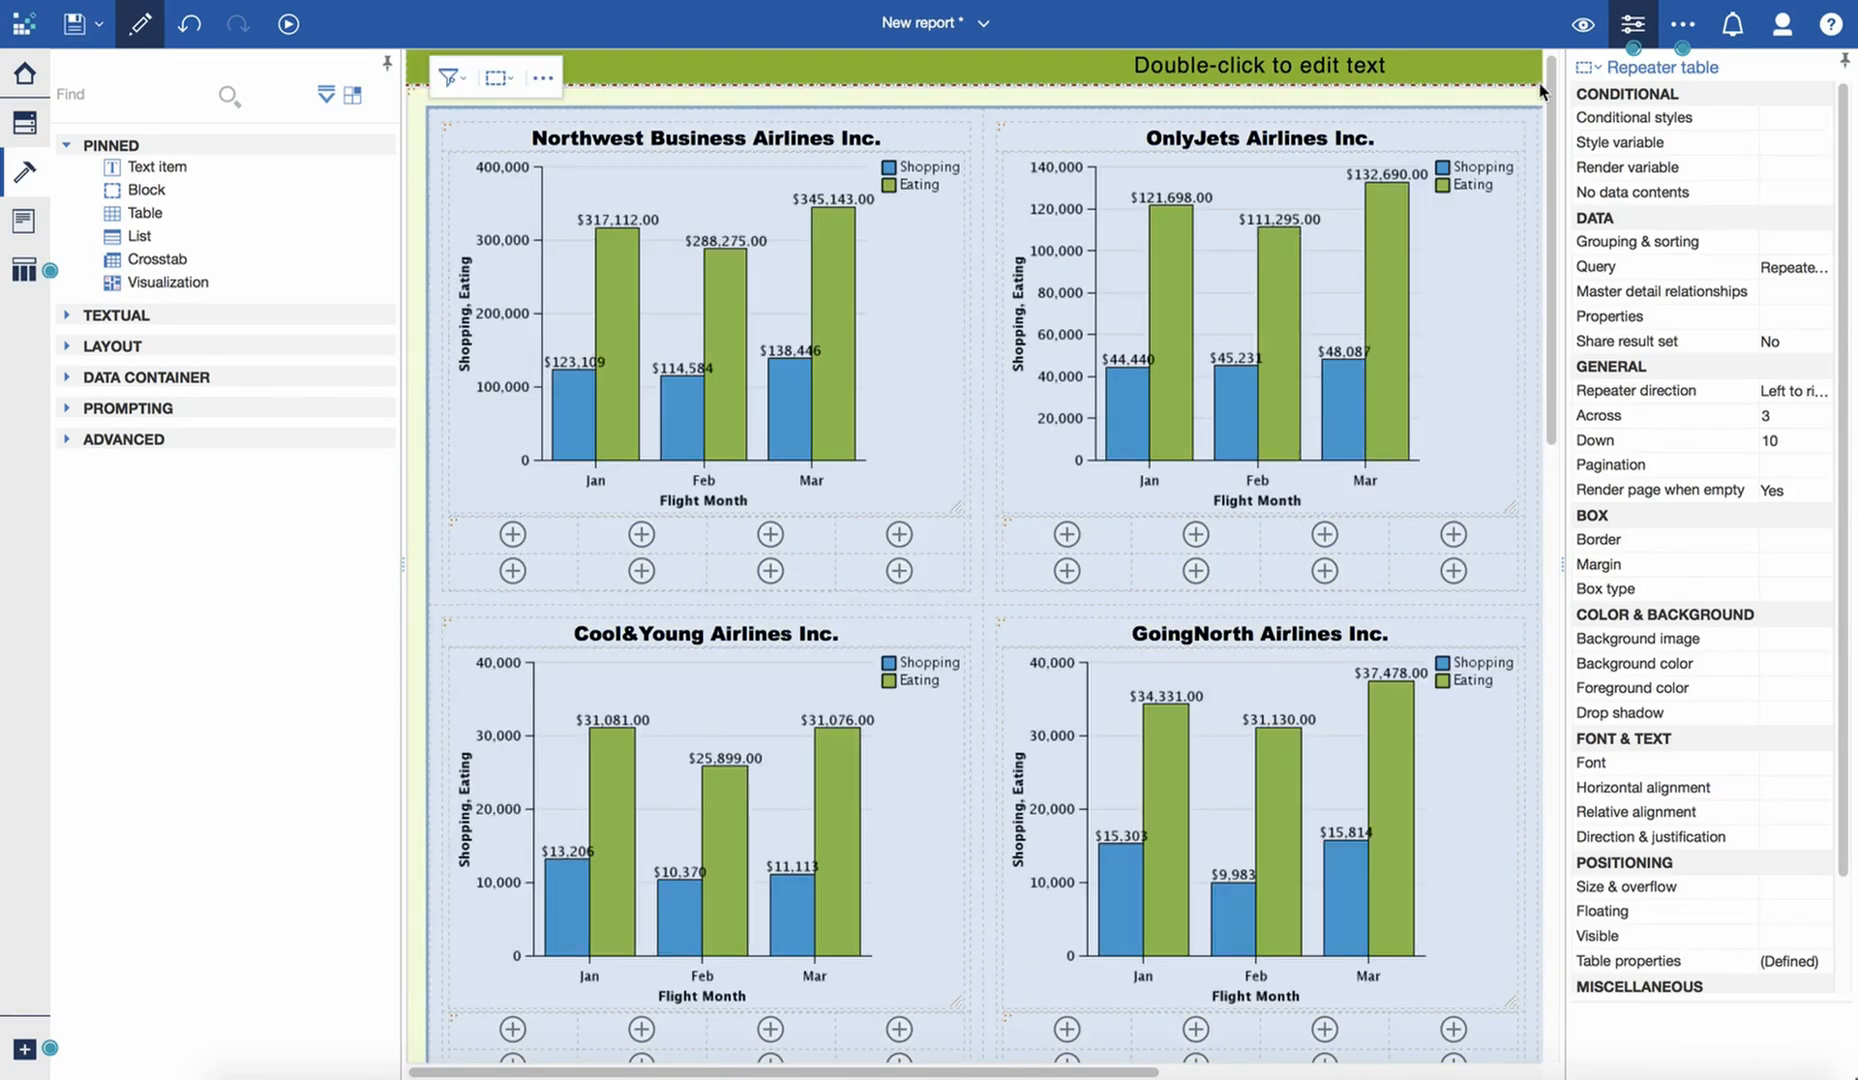
# - Switch to page design and add the text item "Flight Distance:" to the first cell of the new table
pyautogui.click(1582, 23)
pyautogui.click(1552, 72)
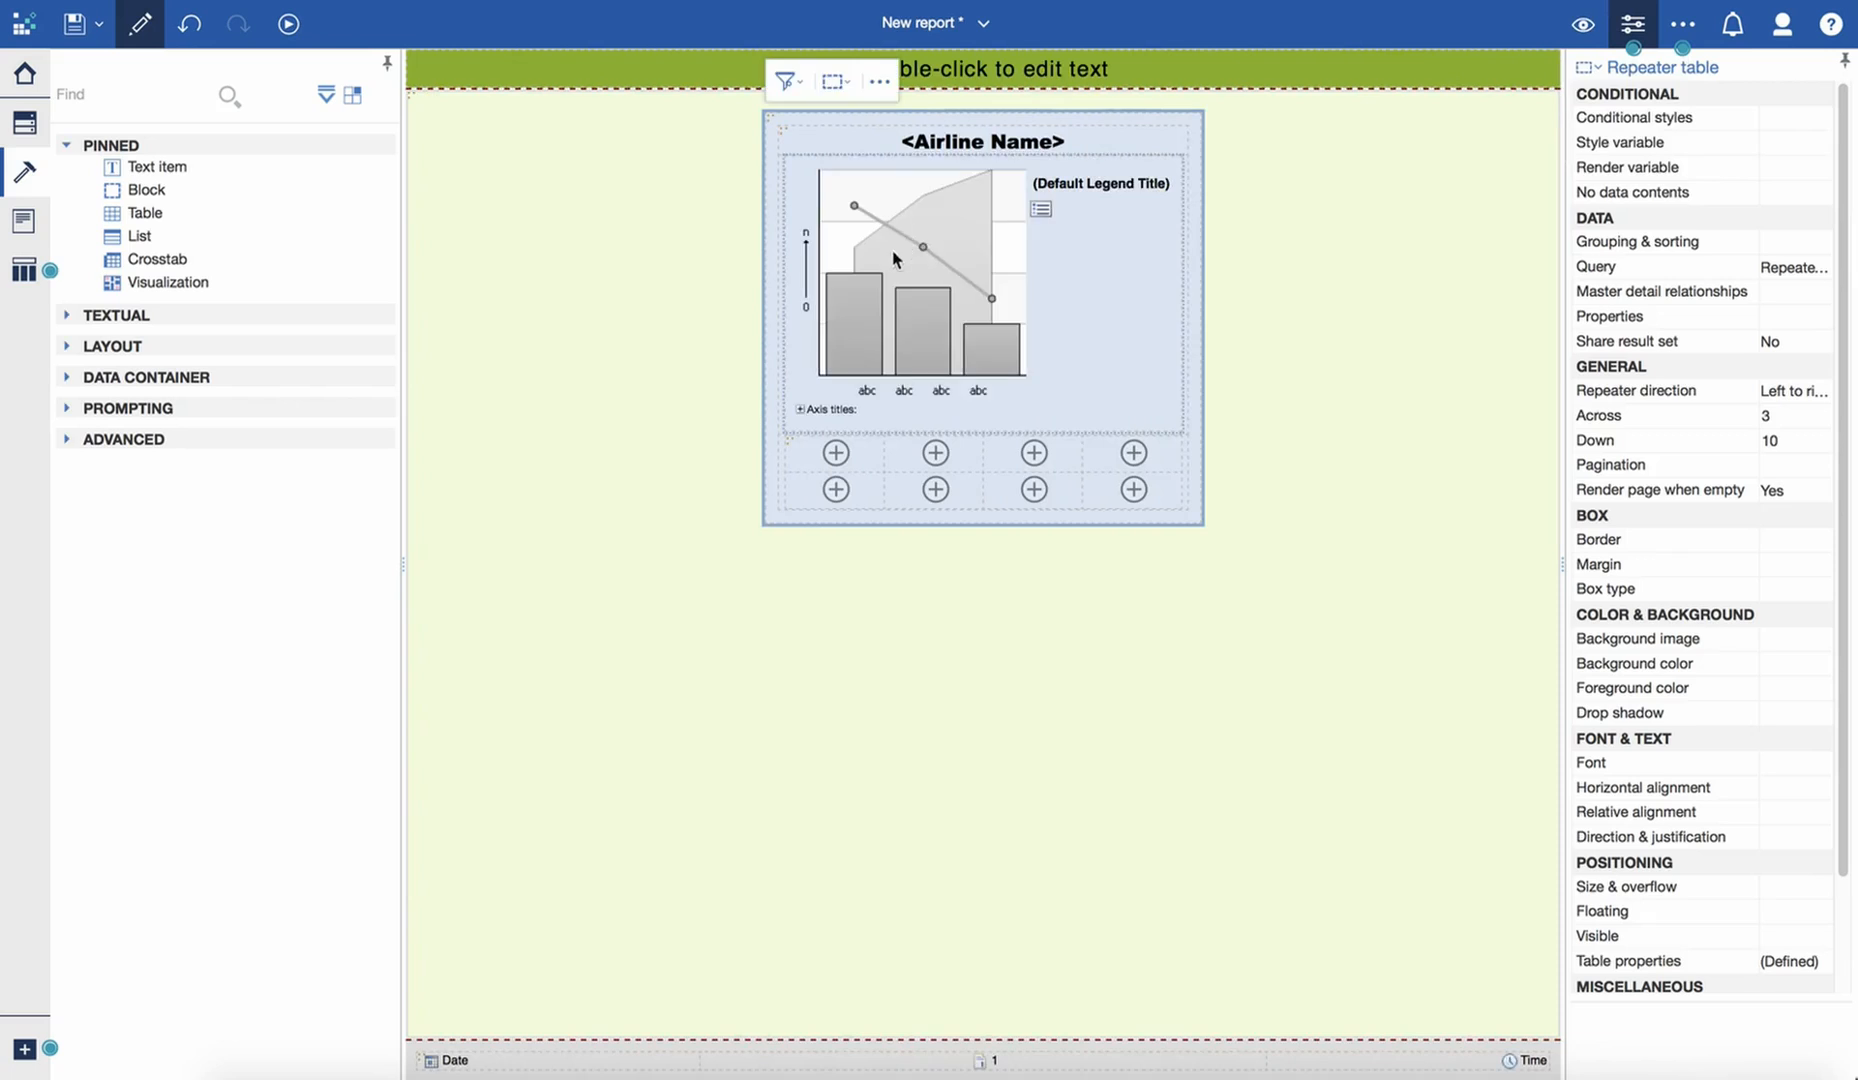
pyautogui.click(826, 466)
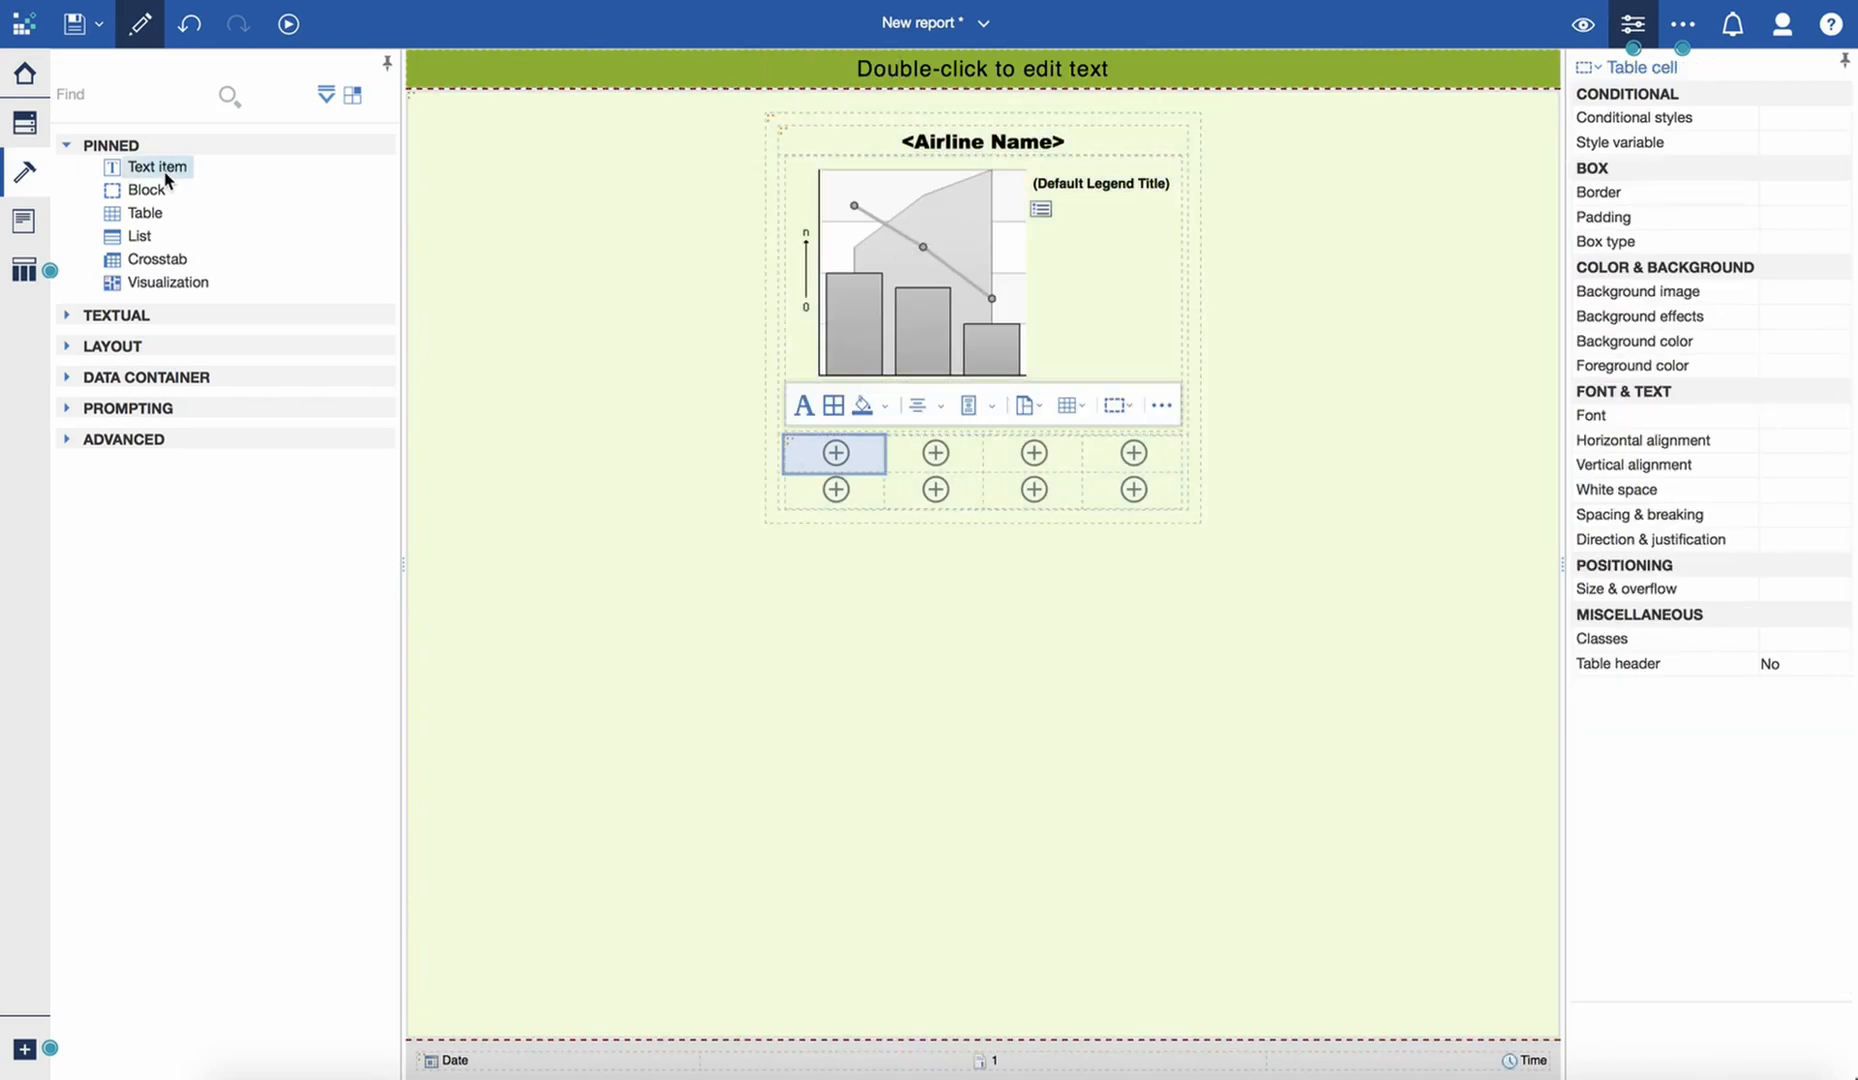
pyautogui.moveTo(155, 177); pyautogui.dragTo(817, 462)
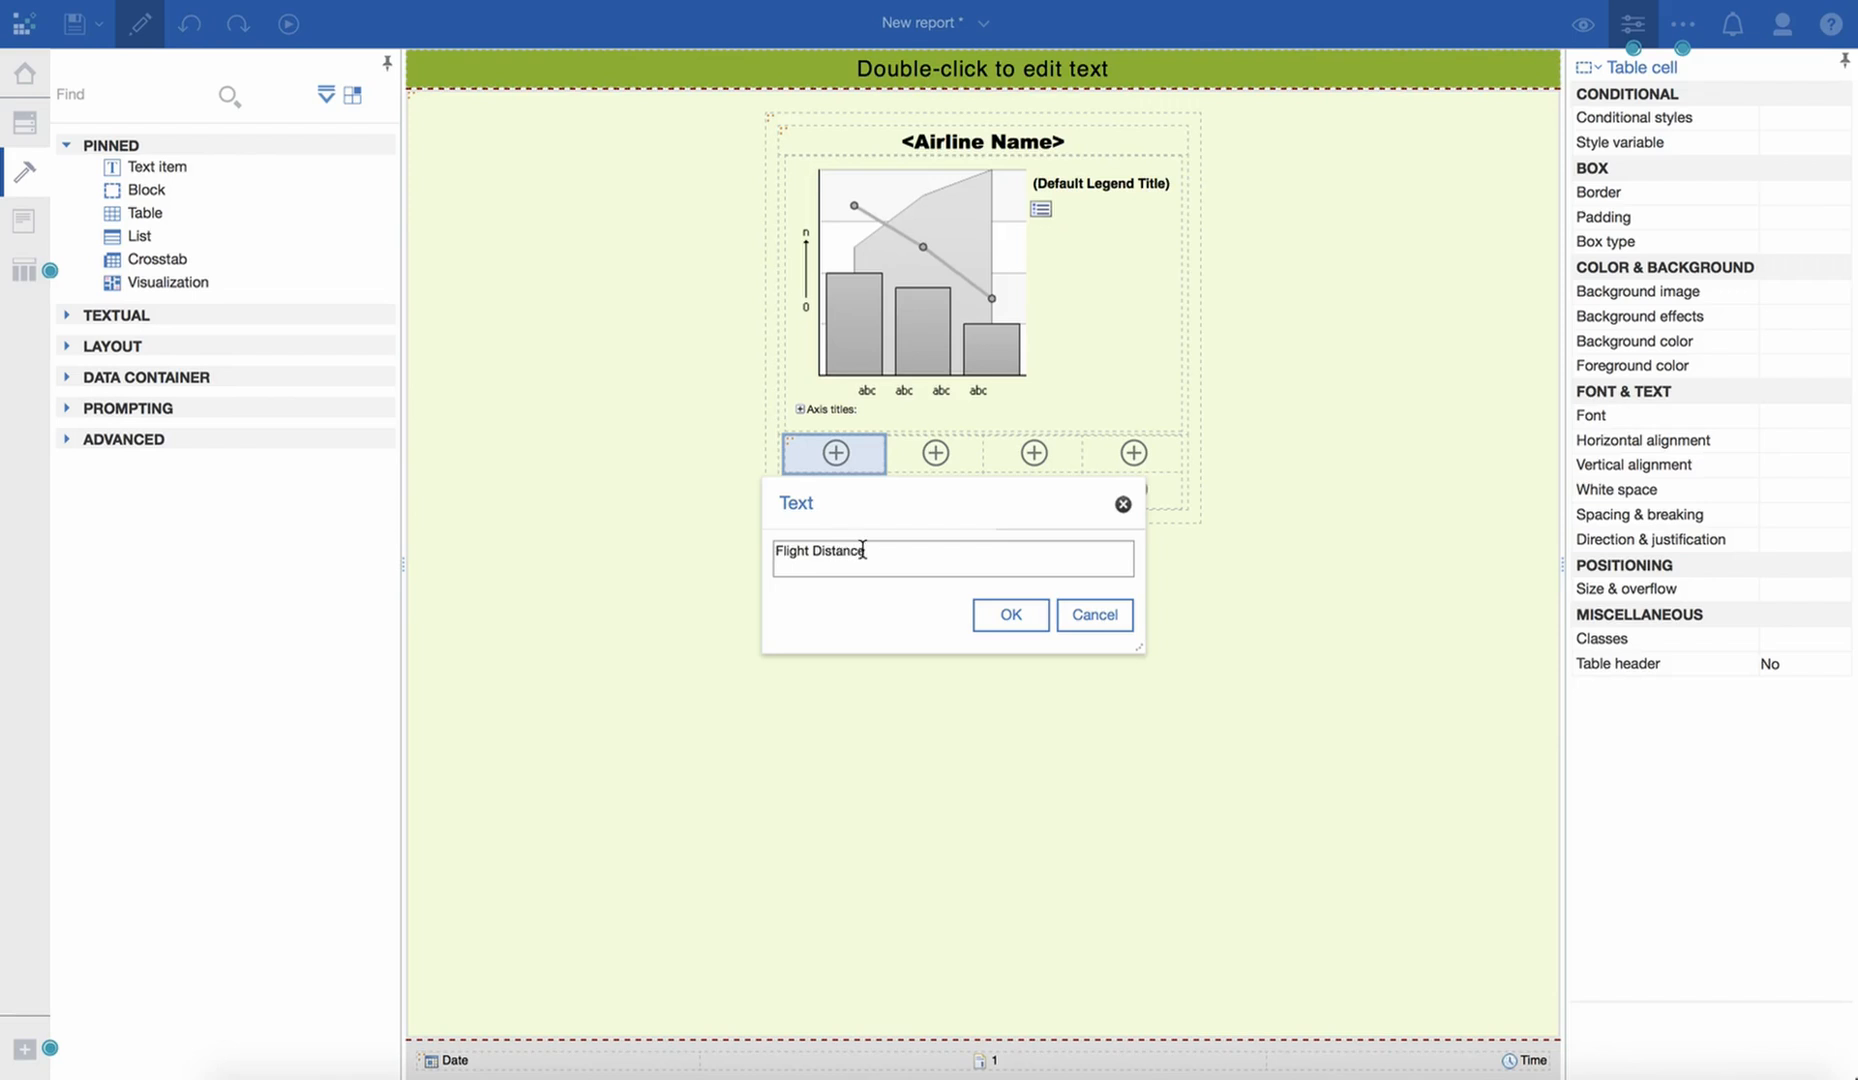
pyautogui.click(1018, 617)
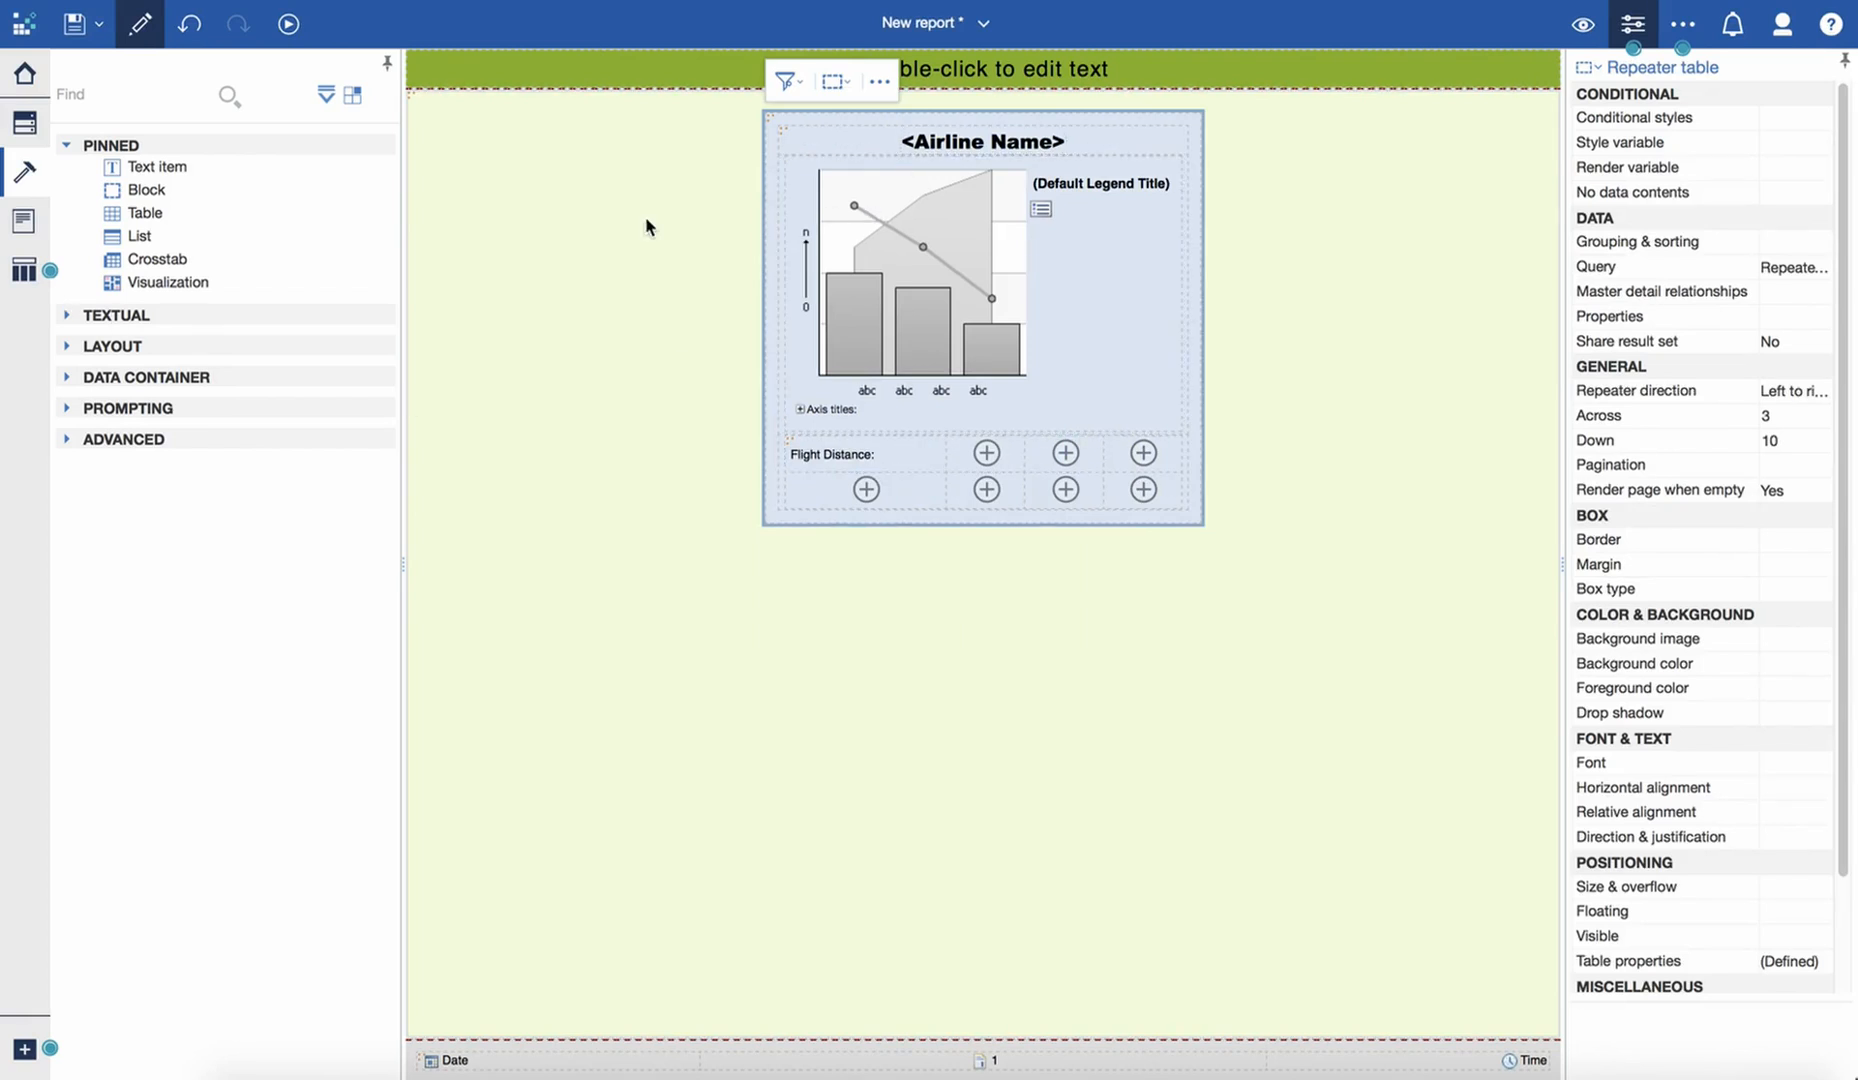
# - Insert the Flight Distance data item in the cell beside the "Flight Distance:" label
pyautogui.click(24, 122)
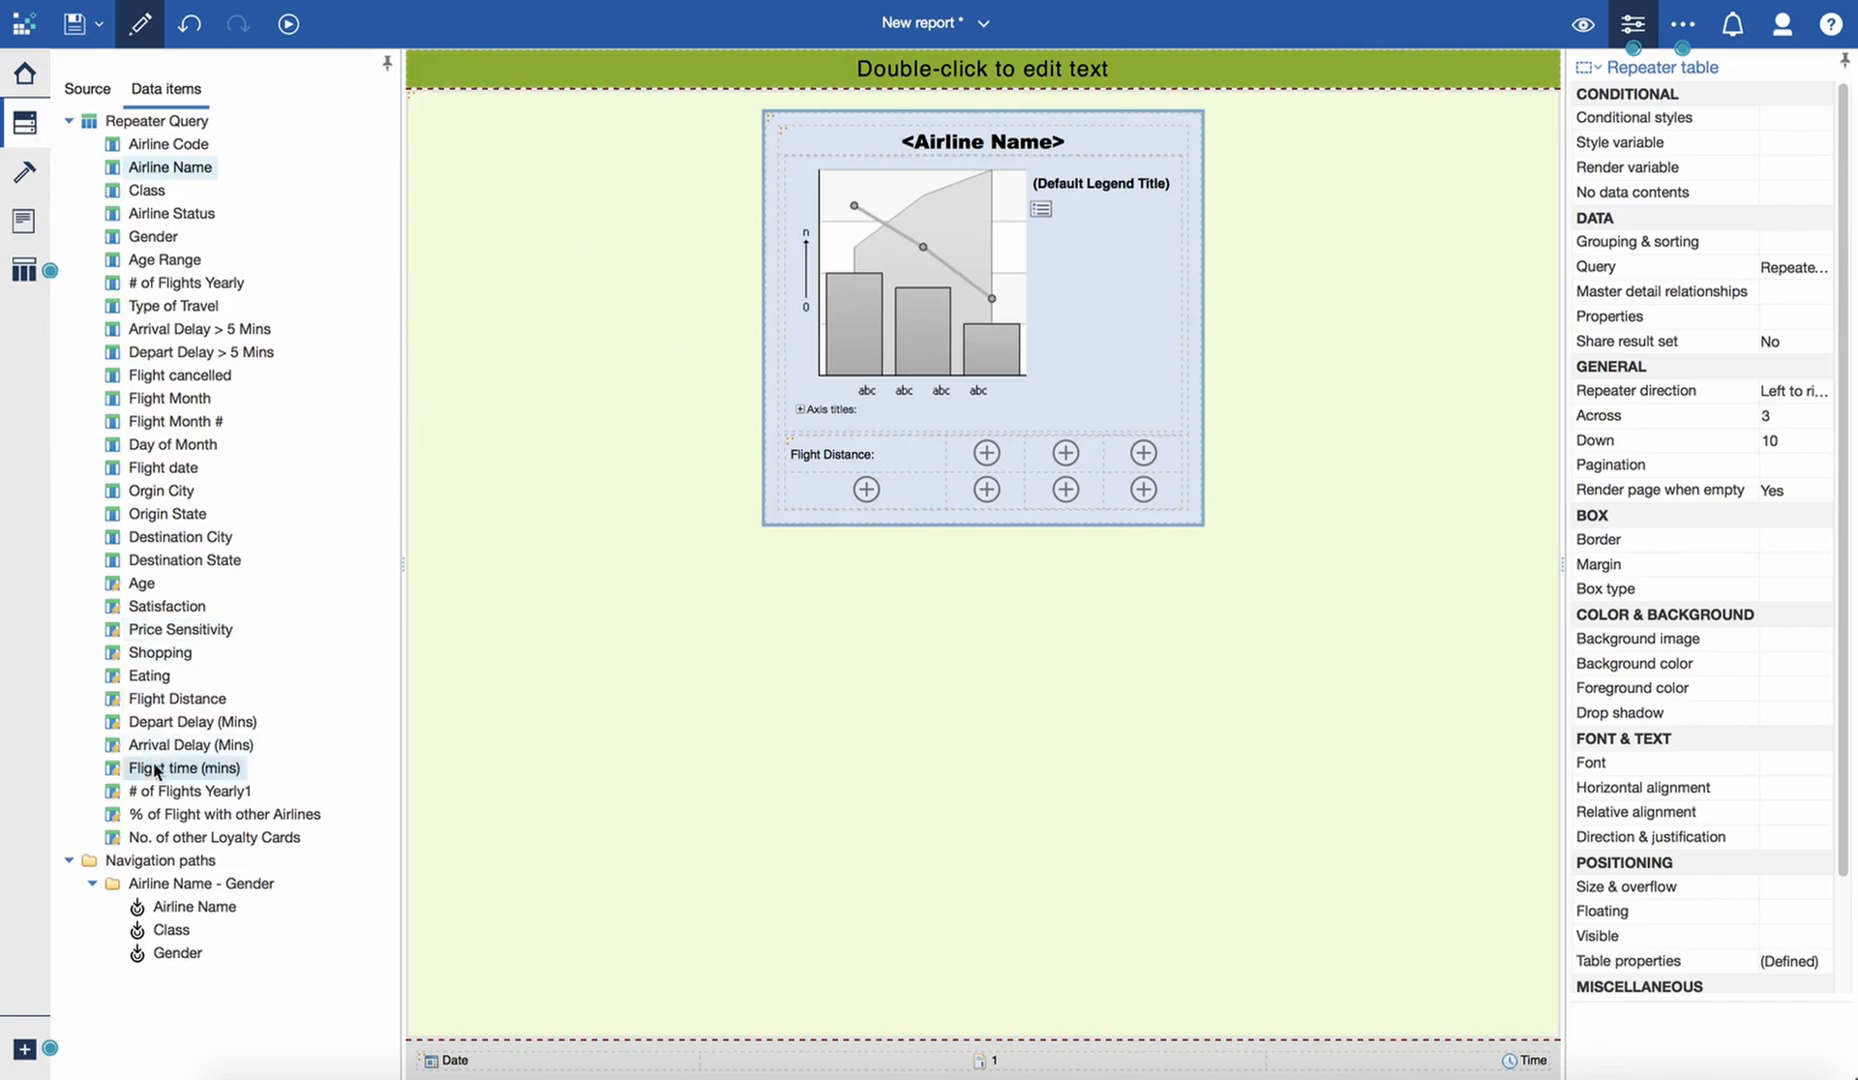
pyautogui.moveTo(165, 700); pyautogui.dragTo(958, 462)
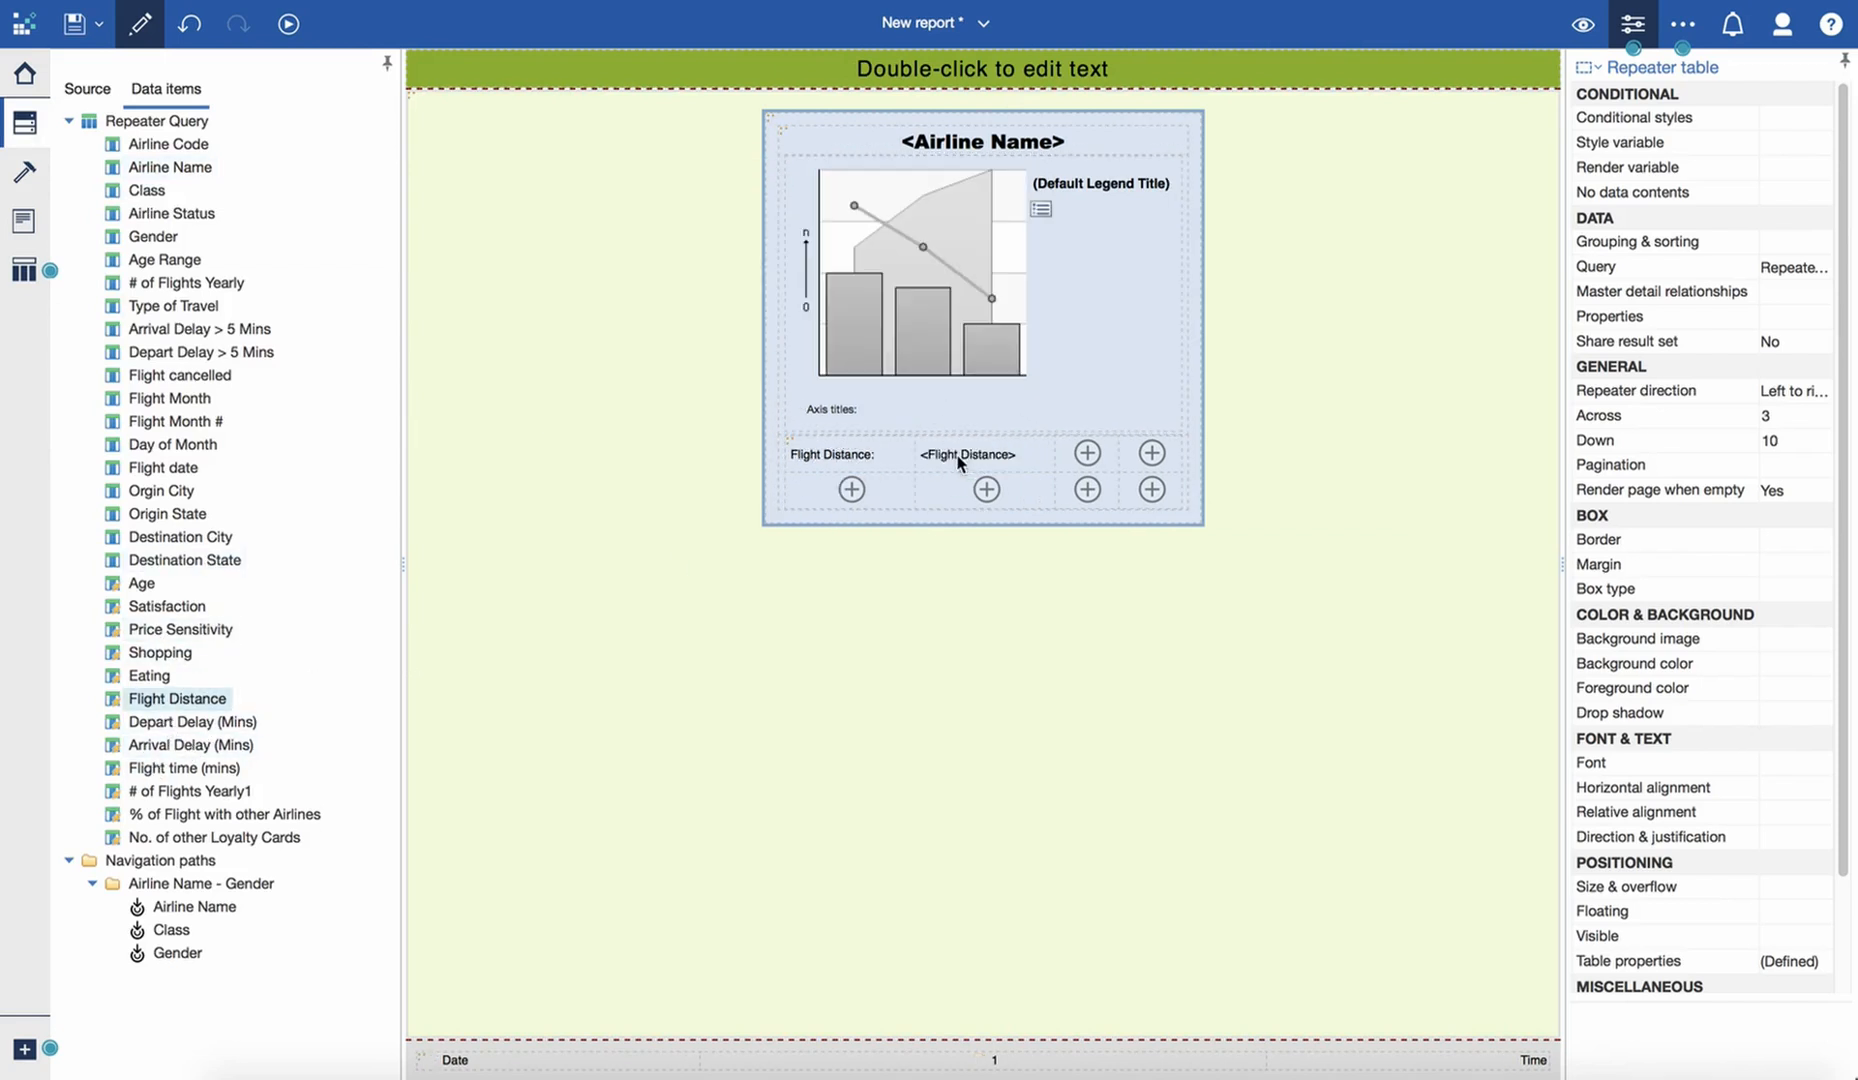
pyautogui.click(1585, 27)
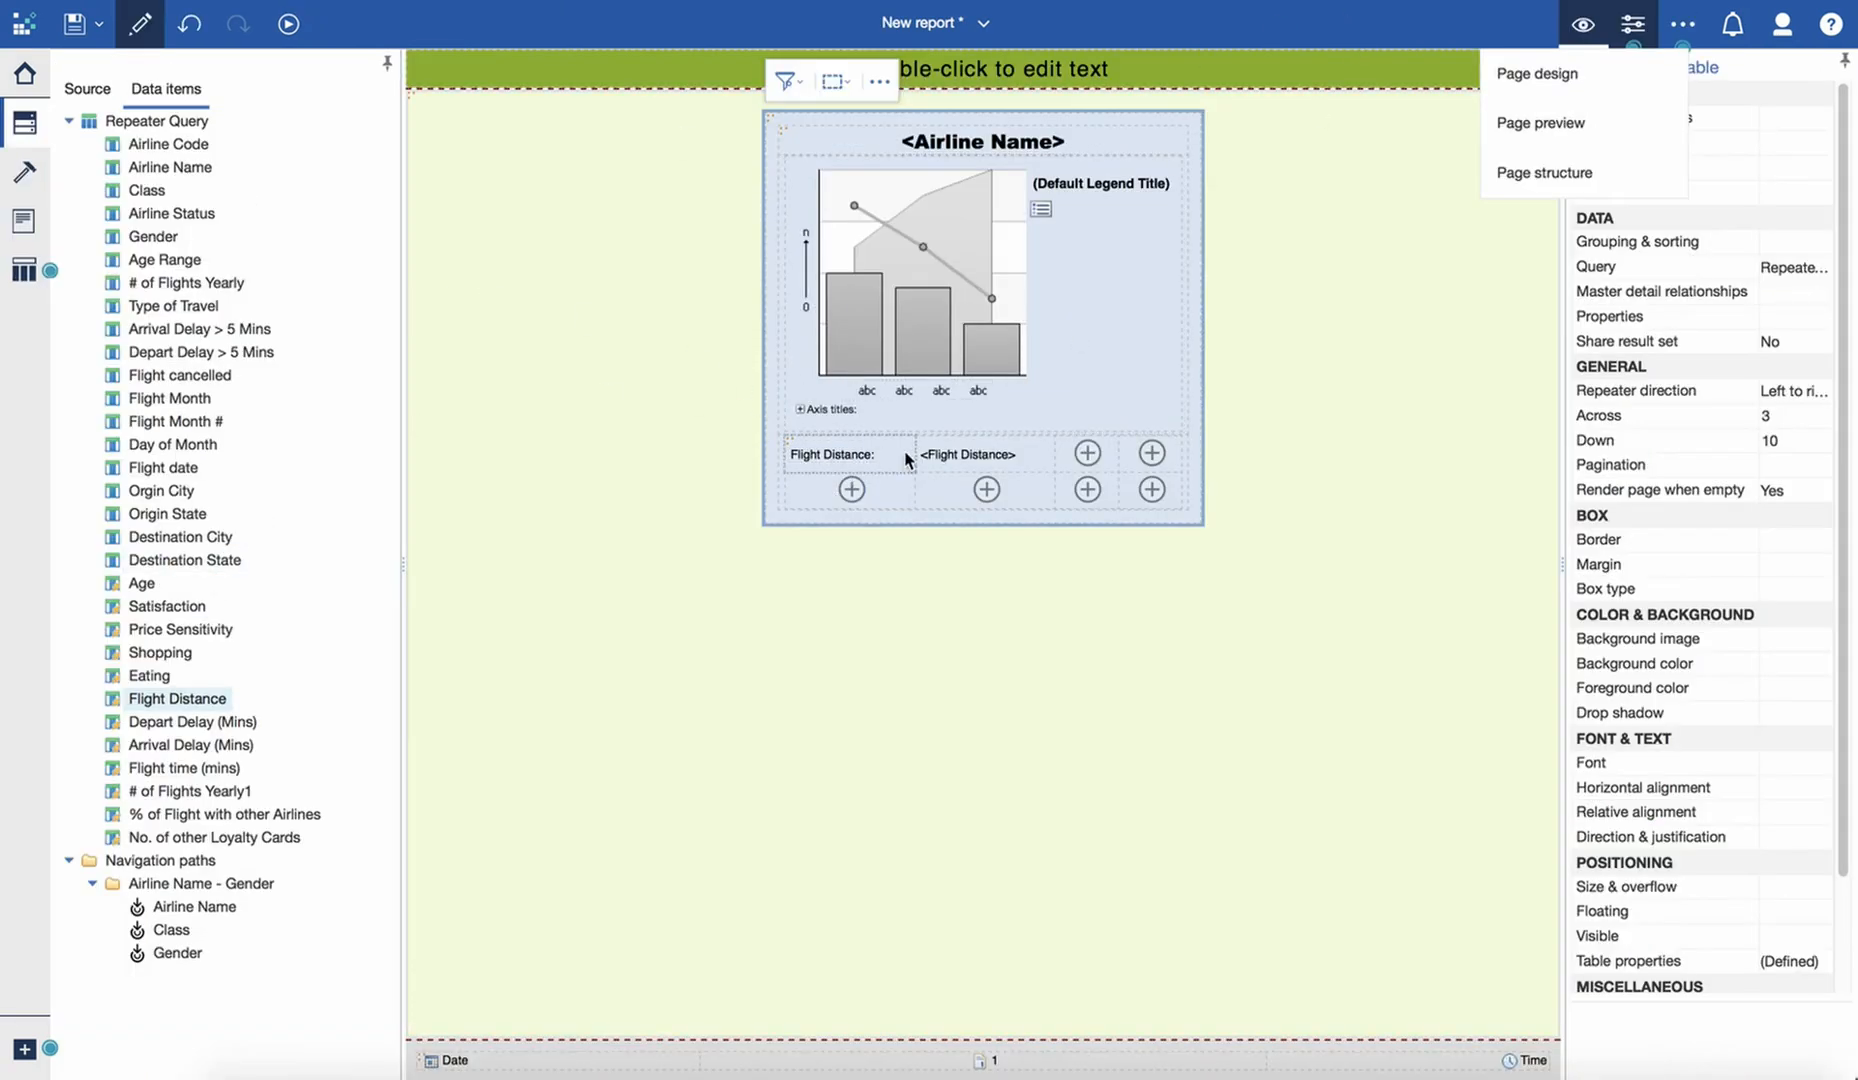
# - Add the label "Satisfaction:" in the second row's first cell and the Satisfaction data item in the cell beside it
pyautogui.click(30, 178)
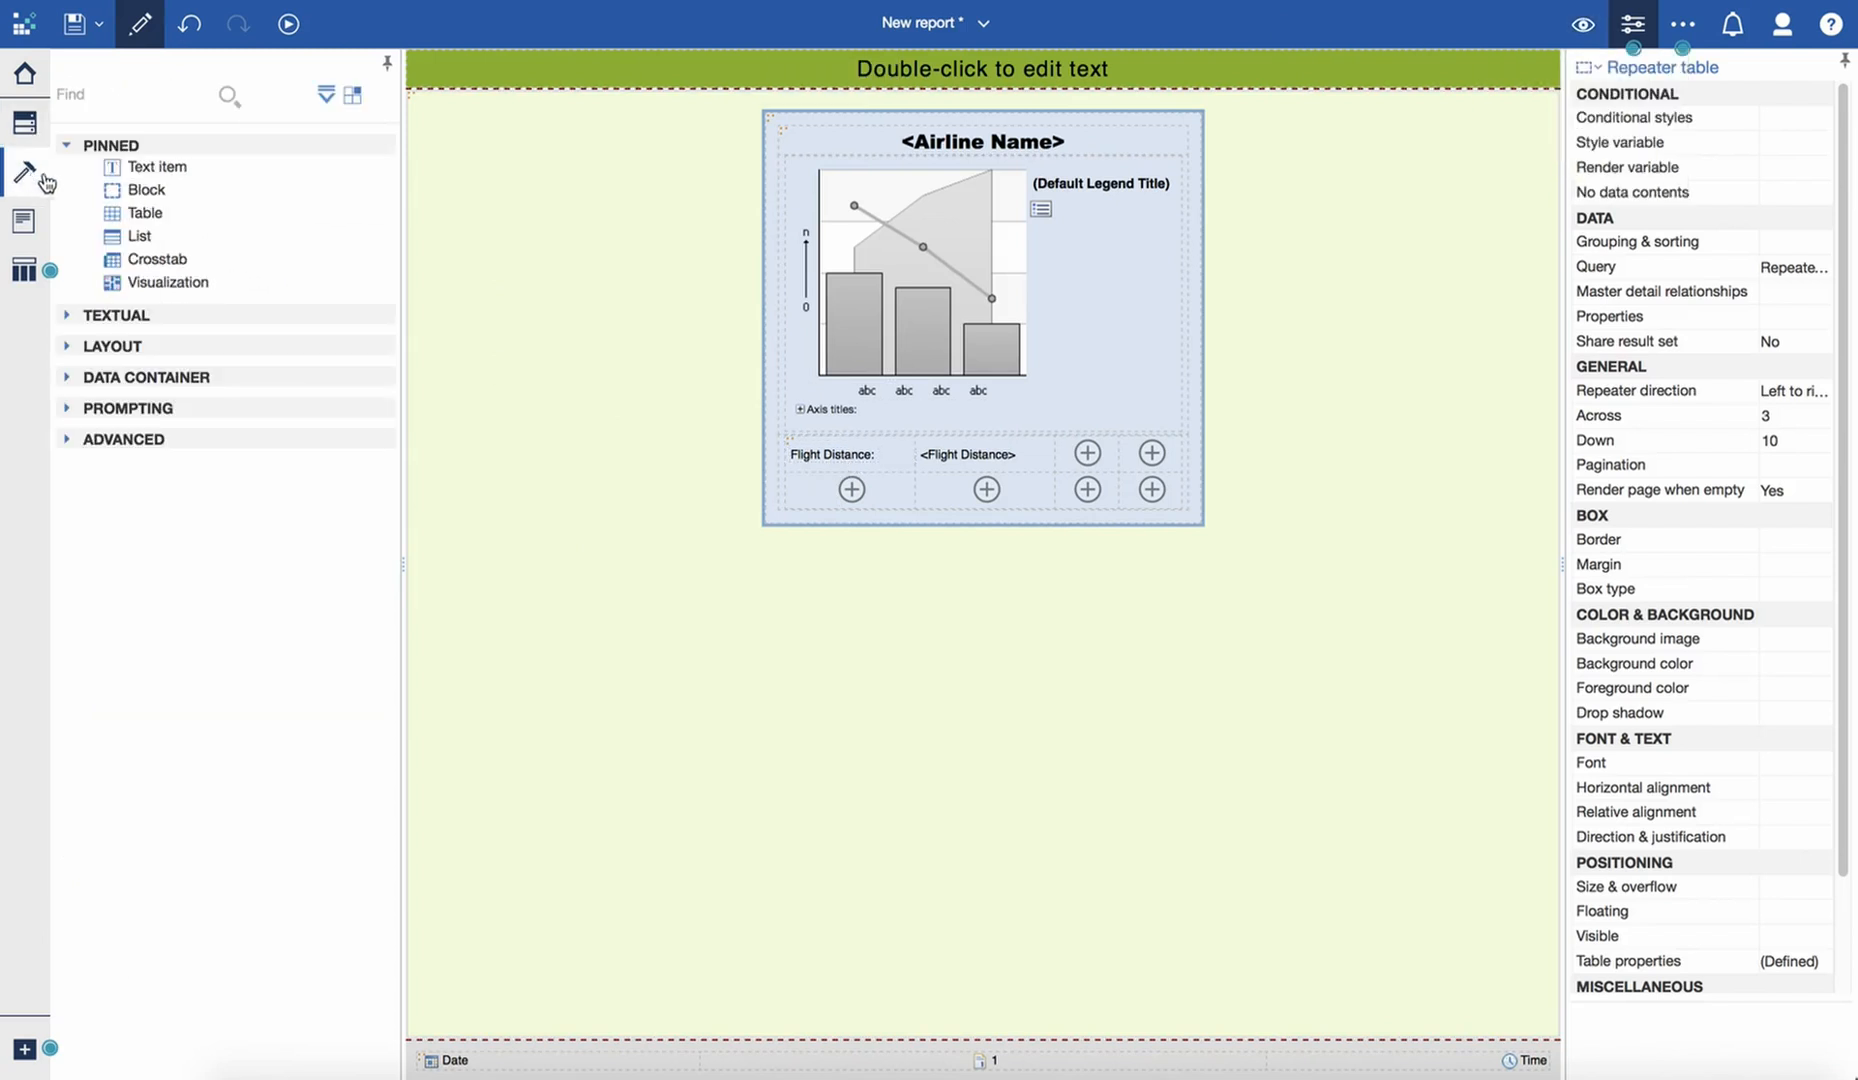
pyautogui.moveTo(155, 166); pyautogui.dragTo(826, 508)
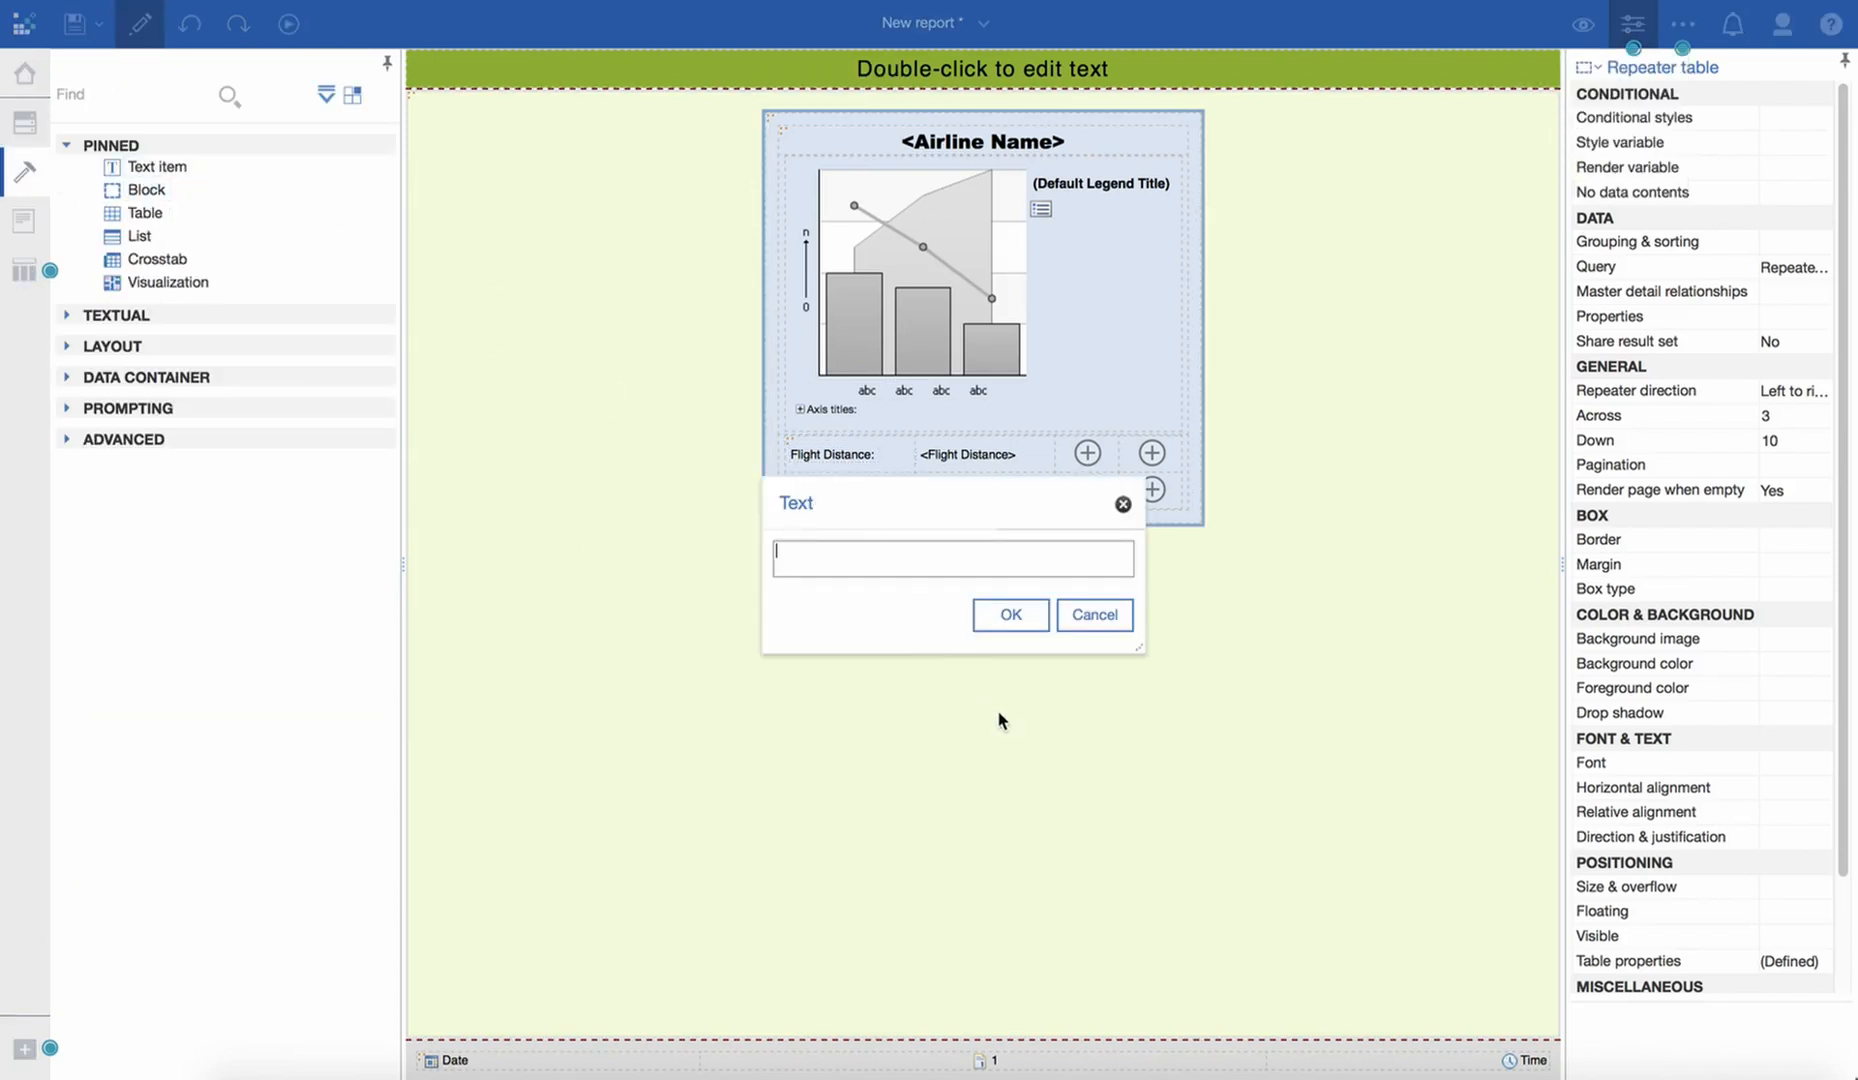
pyautogui.write('Satisfaction:')
pyautogui.click(1011, 614)
pyautogui.click(24, 122)
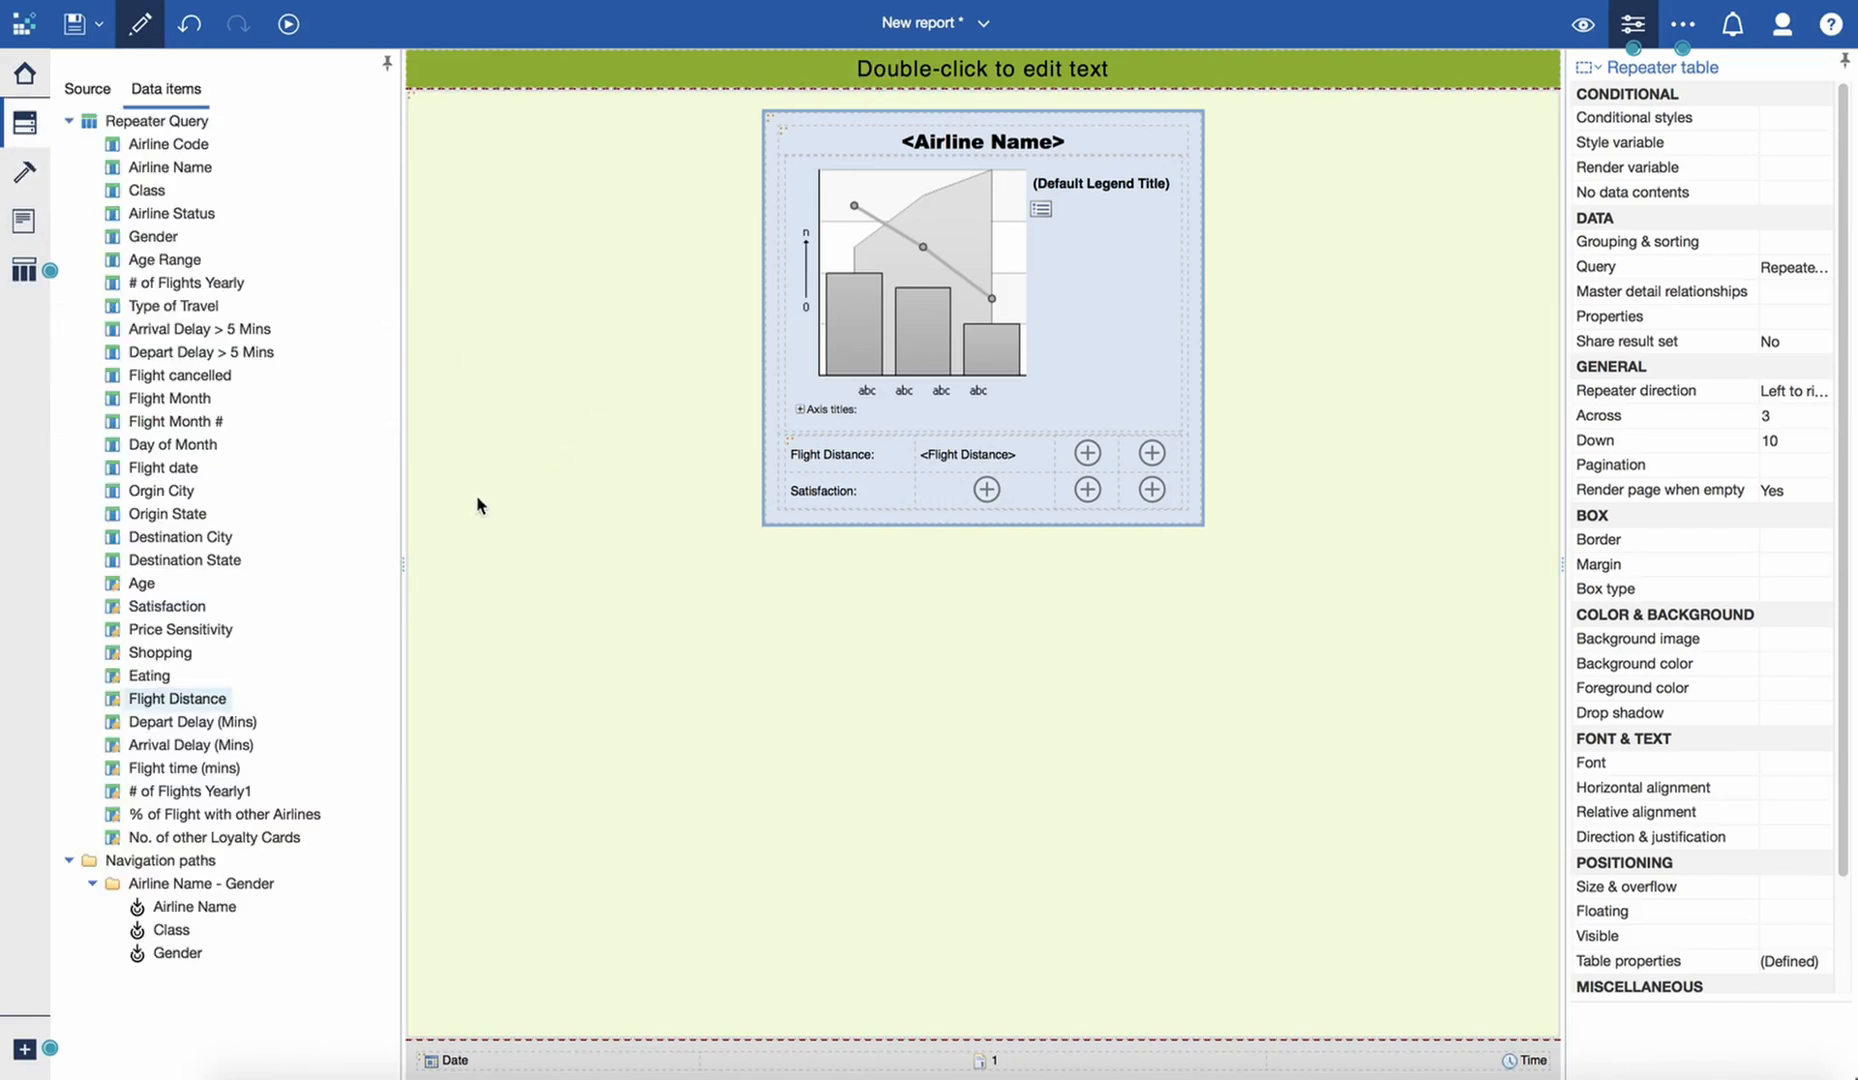
pyautogui.moveTo(165, 606); pyautogui.dragTo(964, 492)
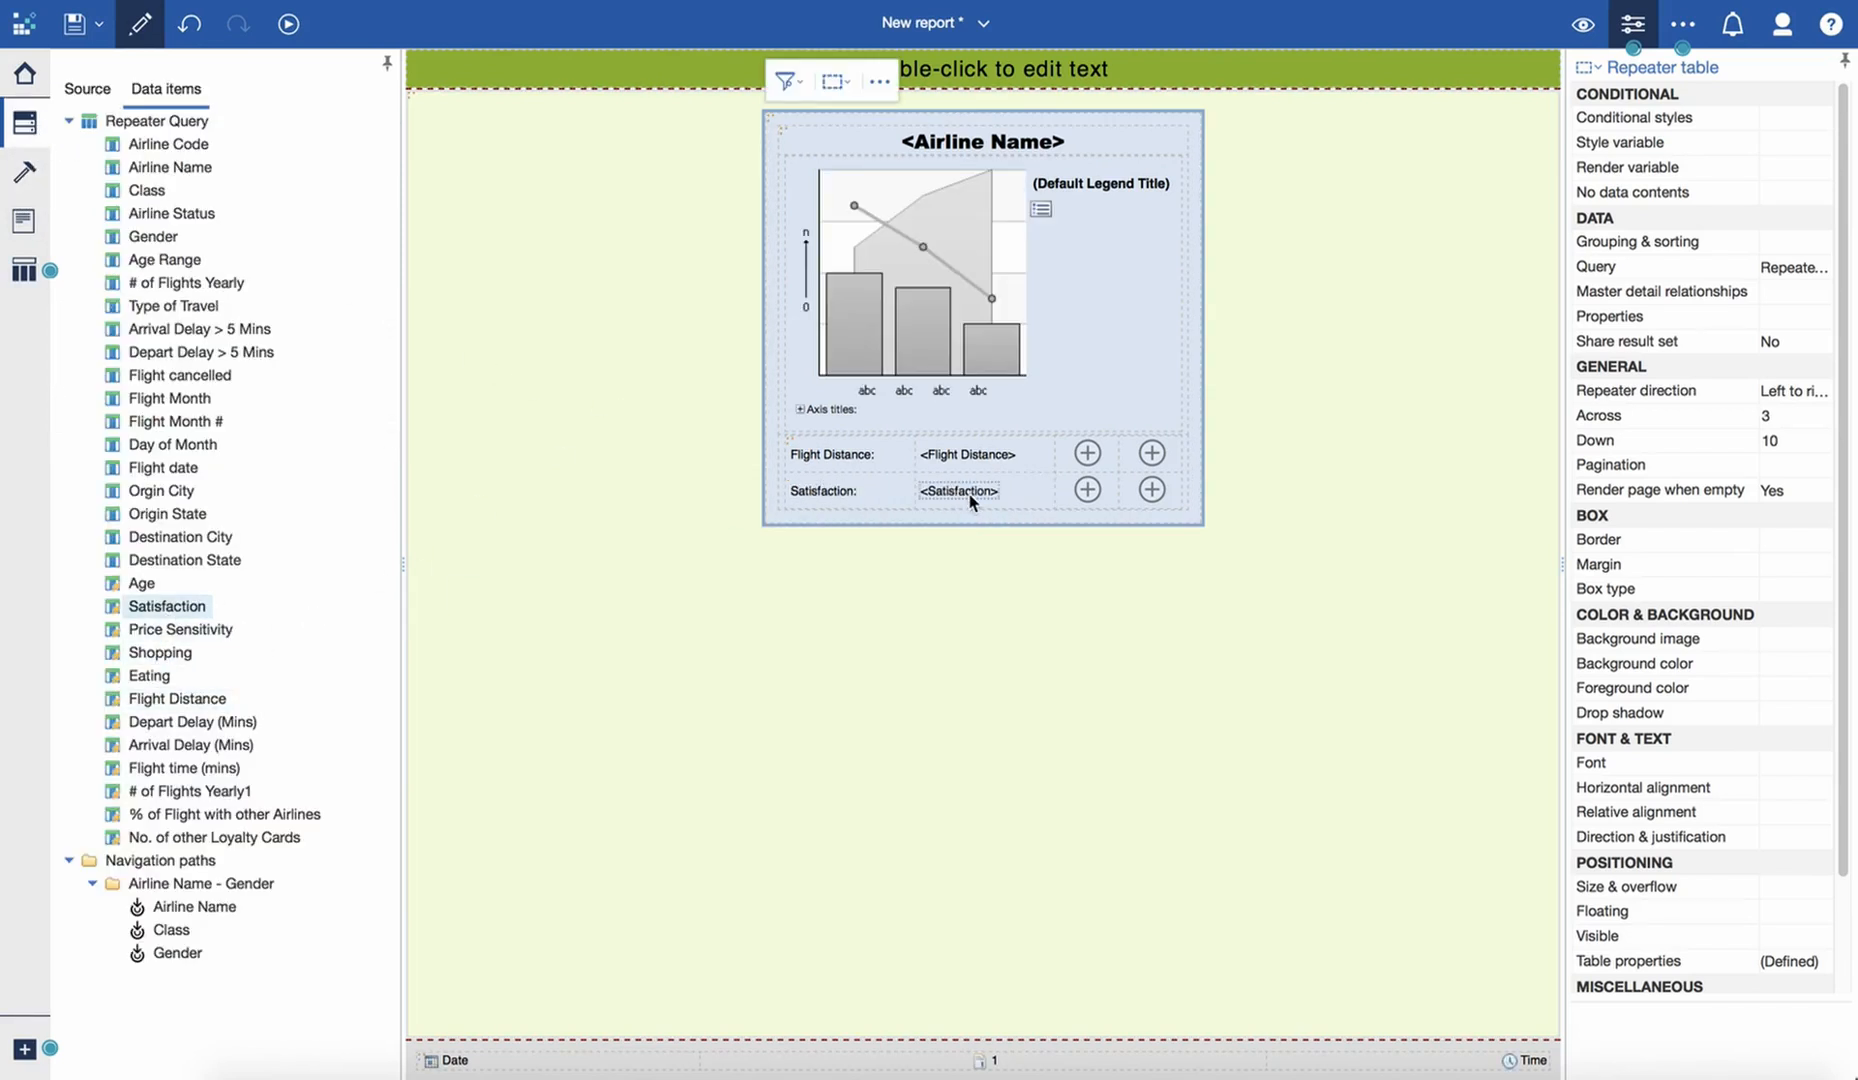
# - Format the Satisfaction data item as Number with 2 decimal places
pyautogui.click(977, 492)
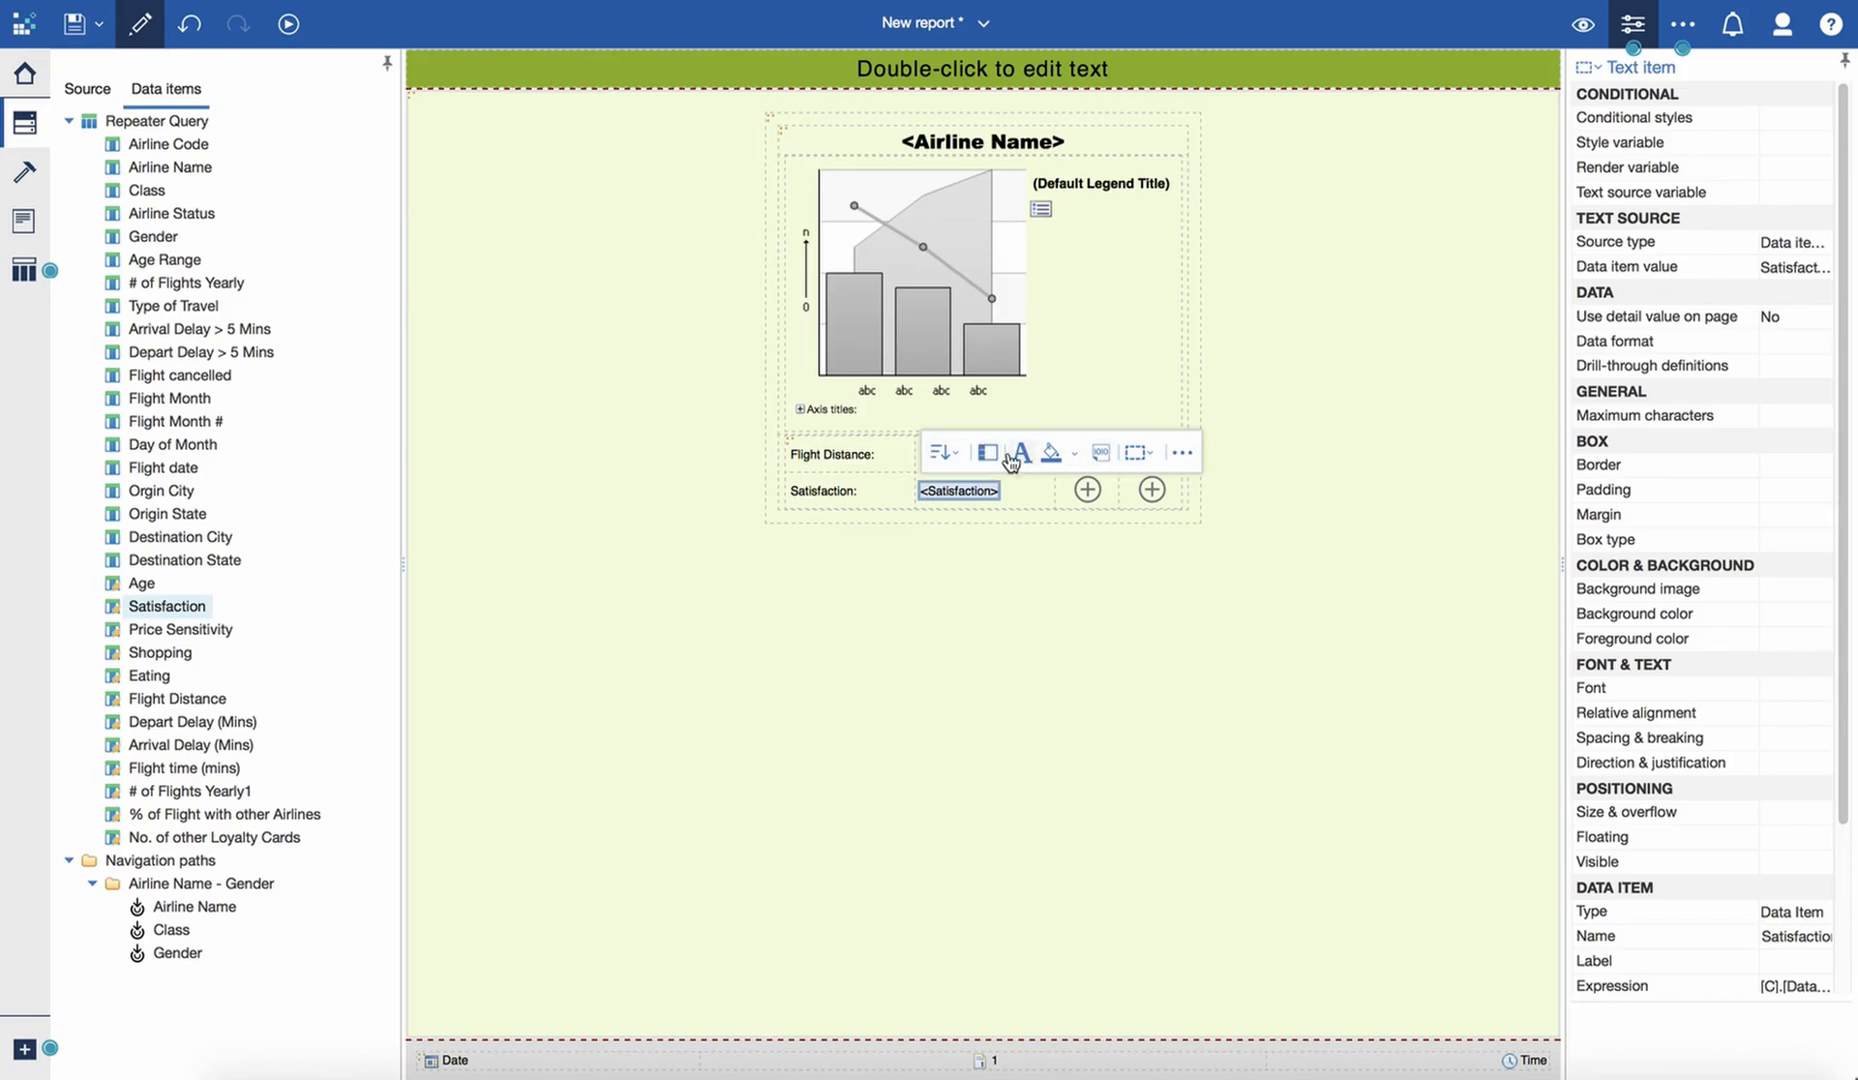
pyautogui.click(1100, 455)
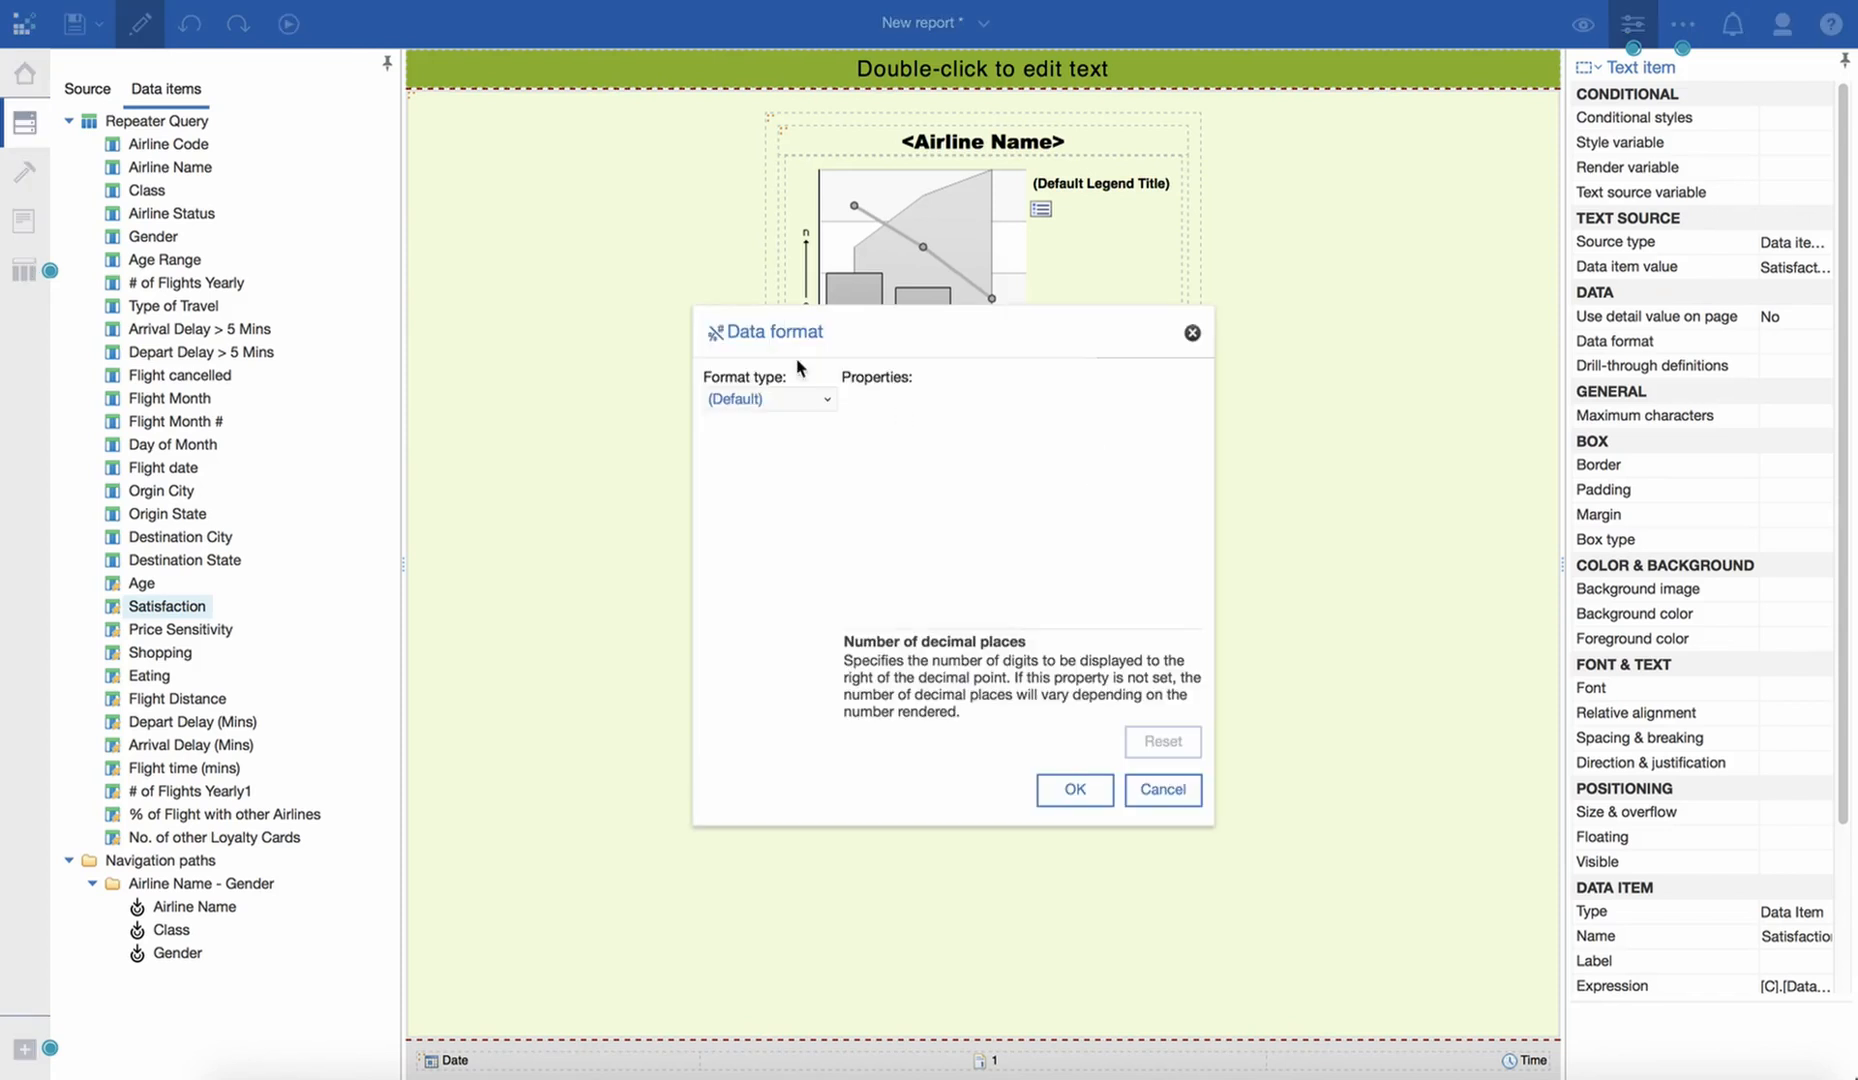
pyautogui.click(815, 400)
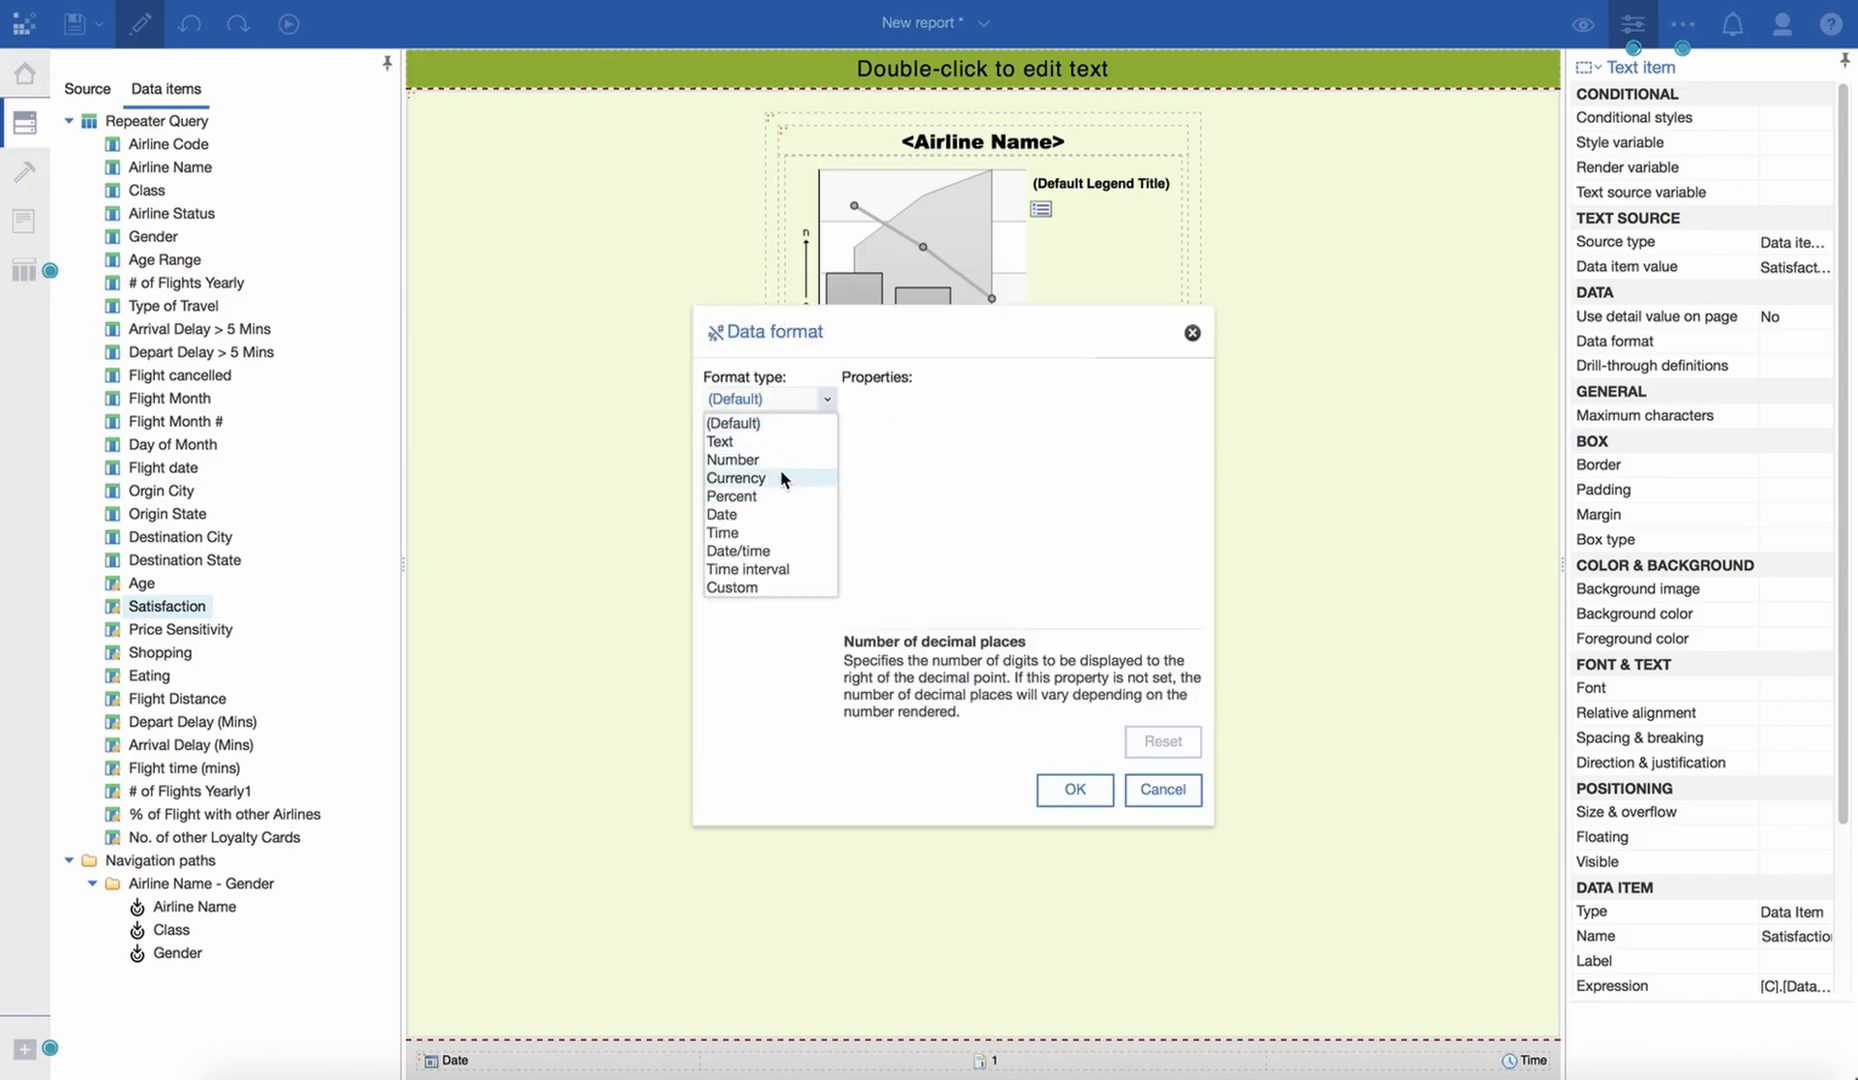
pyautogui.click(785, 461)
pyautogui.click(1172, 400)
pyautogui.click(1172, 400)
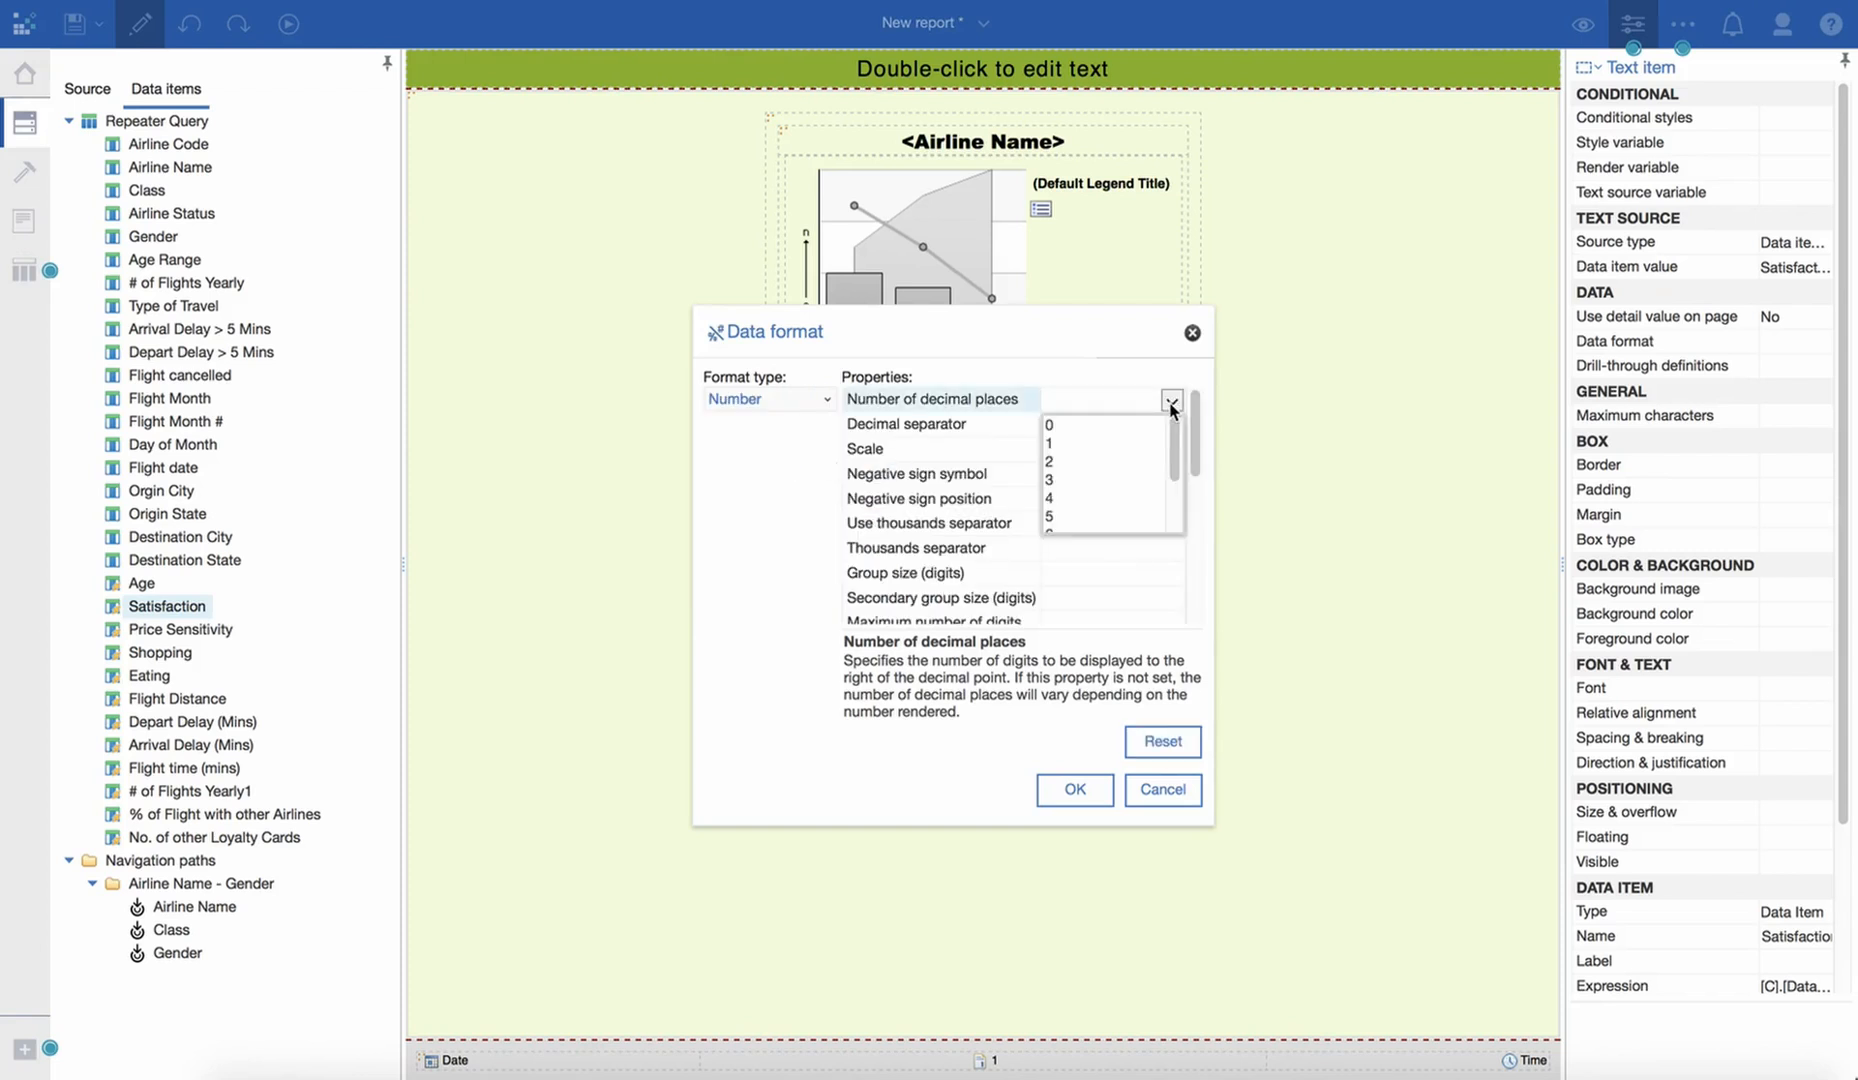
pyautogui.click(1093, 458)
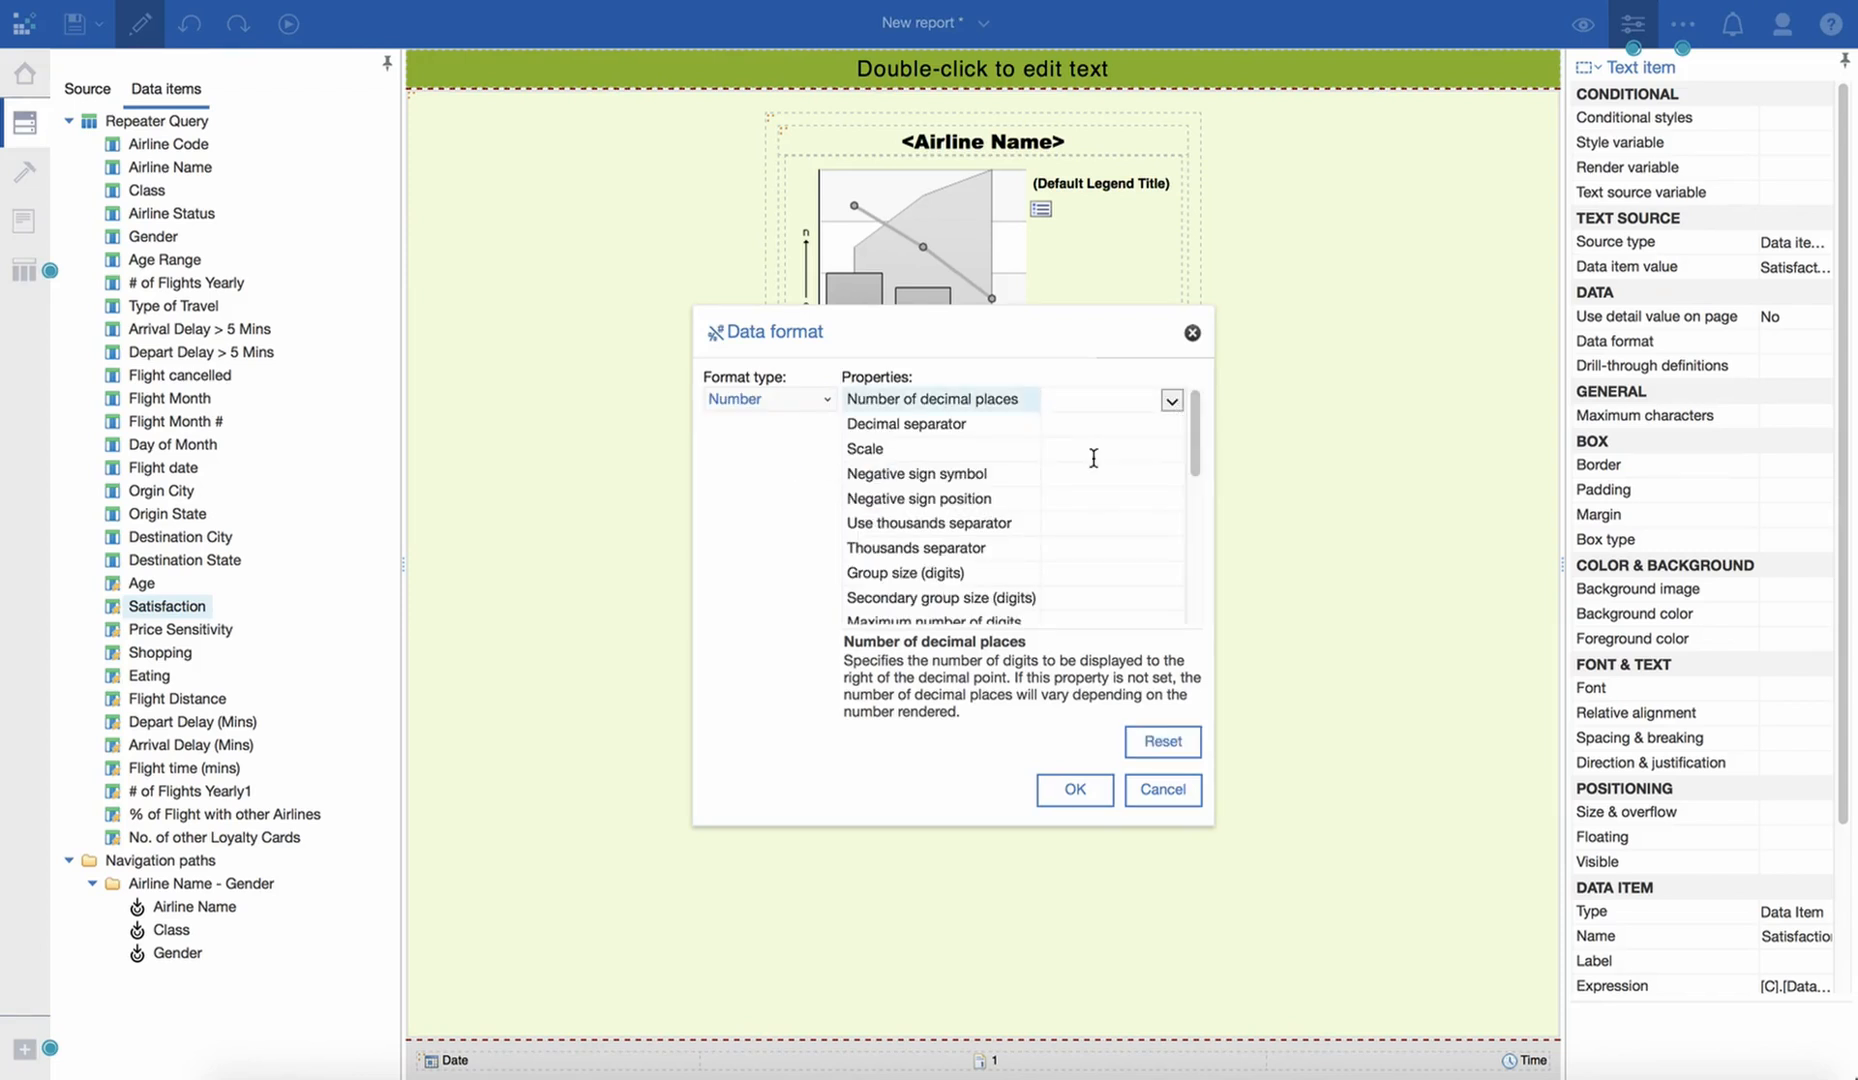
pyautogui.click(1074, 790)
# - Format the Flight Distance data item as Number with 0 decimal places
pyautogui.click(855, 450)
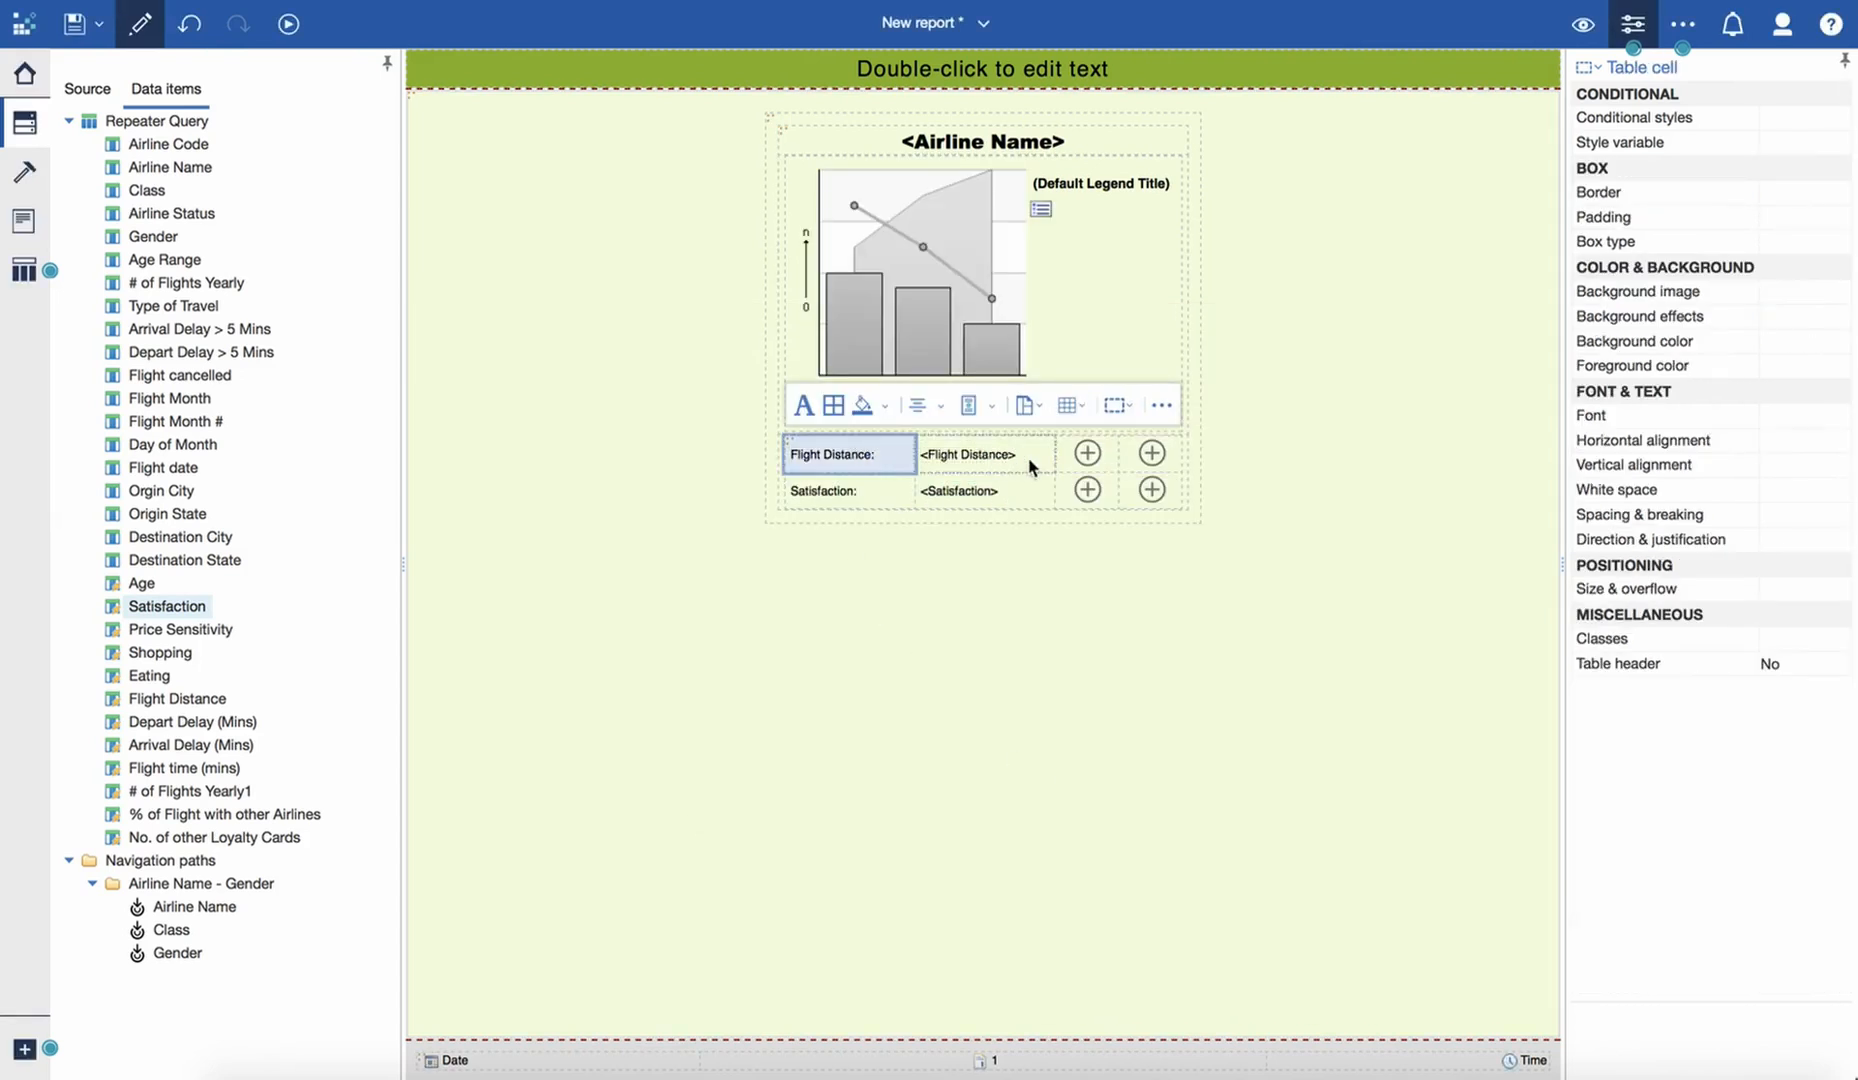
pyautogui.click(962, 458)
pyautogui.click(1075, 415)
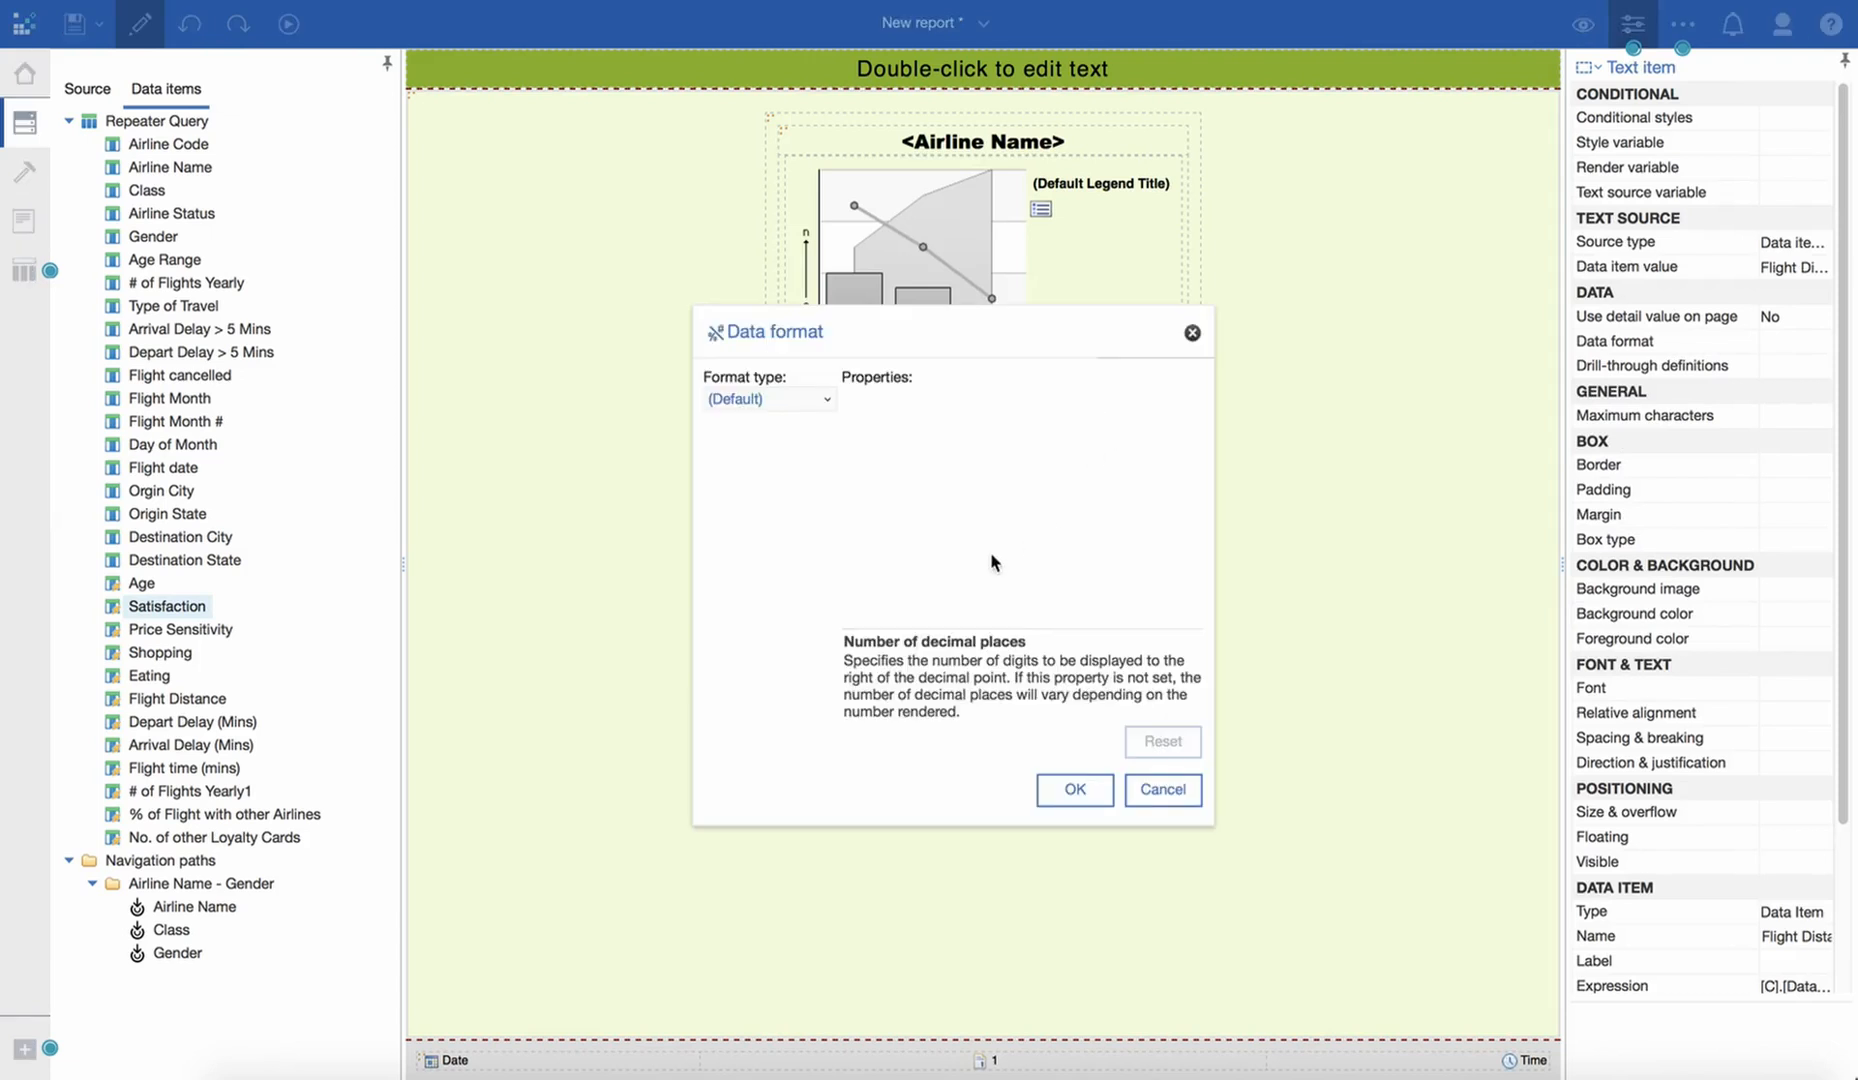
pyautogui.click(806, 405)
pyautogui.click(768, 466)
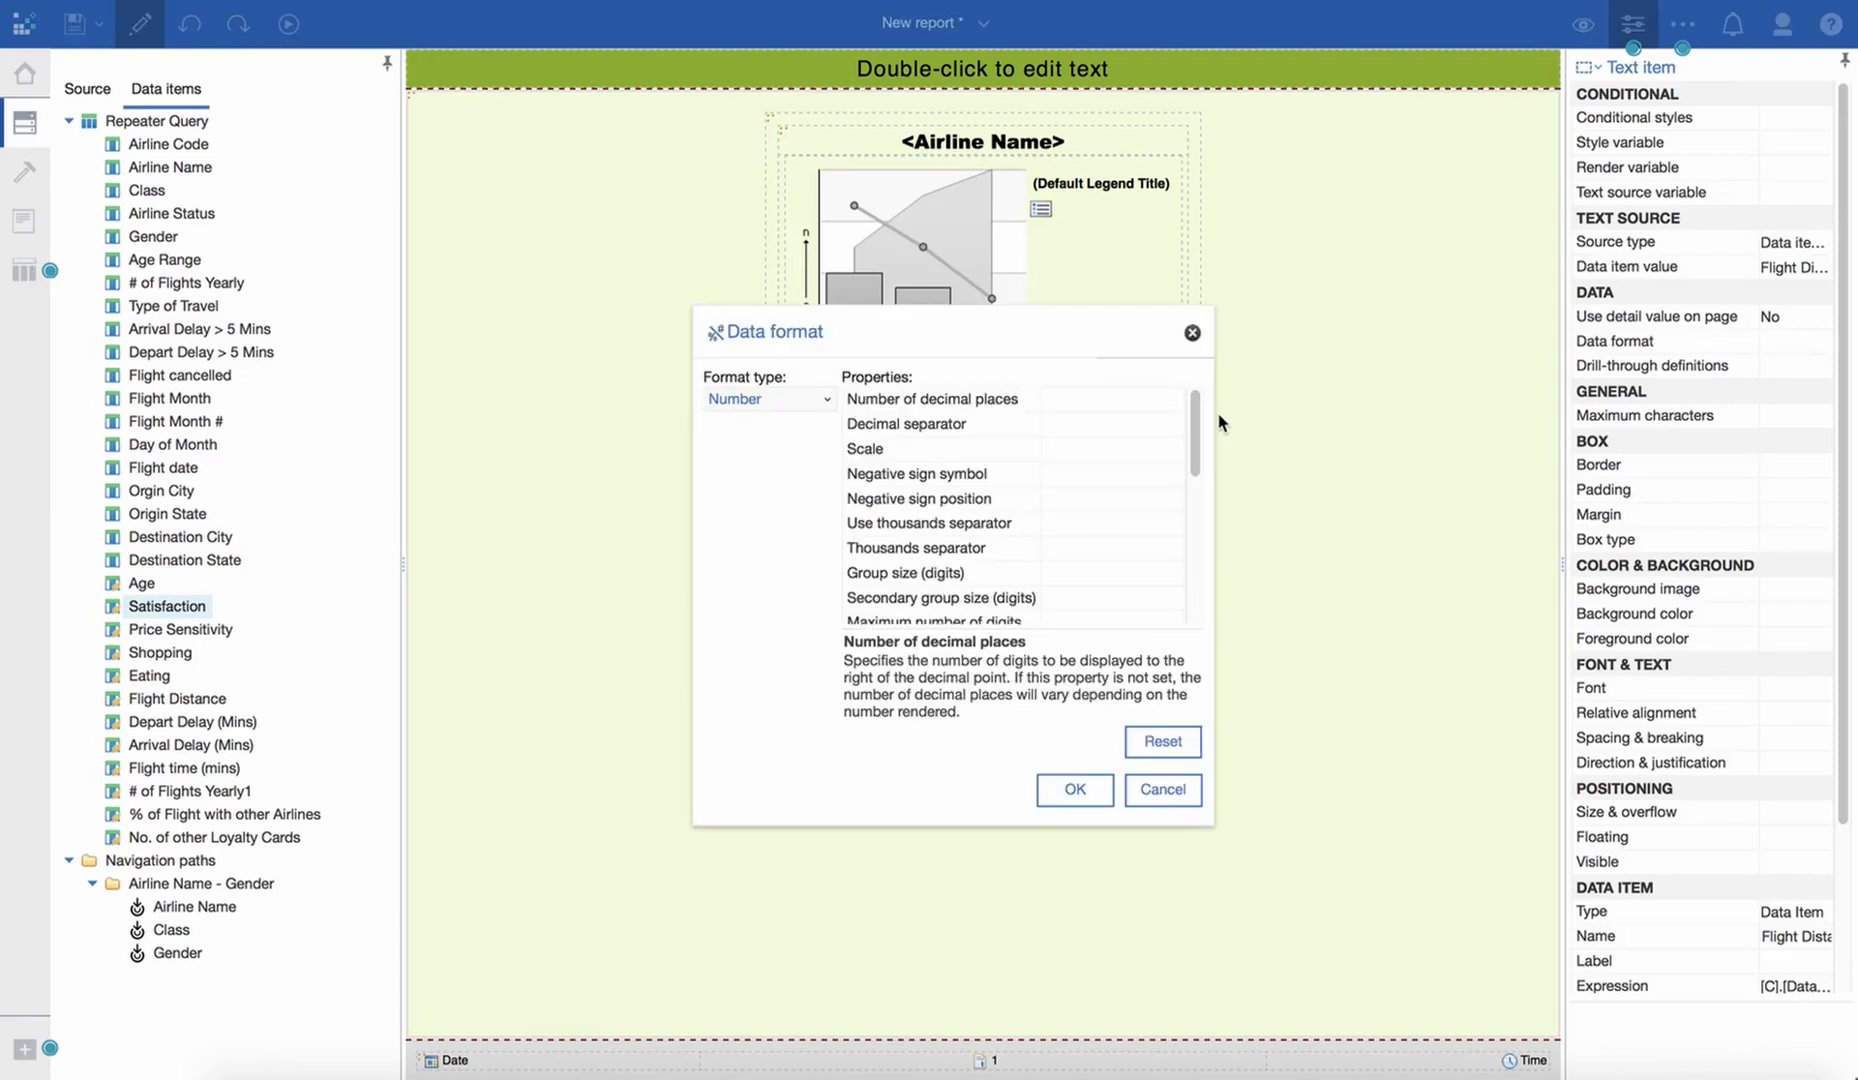
pyautogui.click(1160, 399)
pyautogui.click(1166, 400)
pyautogui.click(1102, 422)
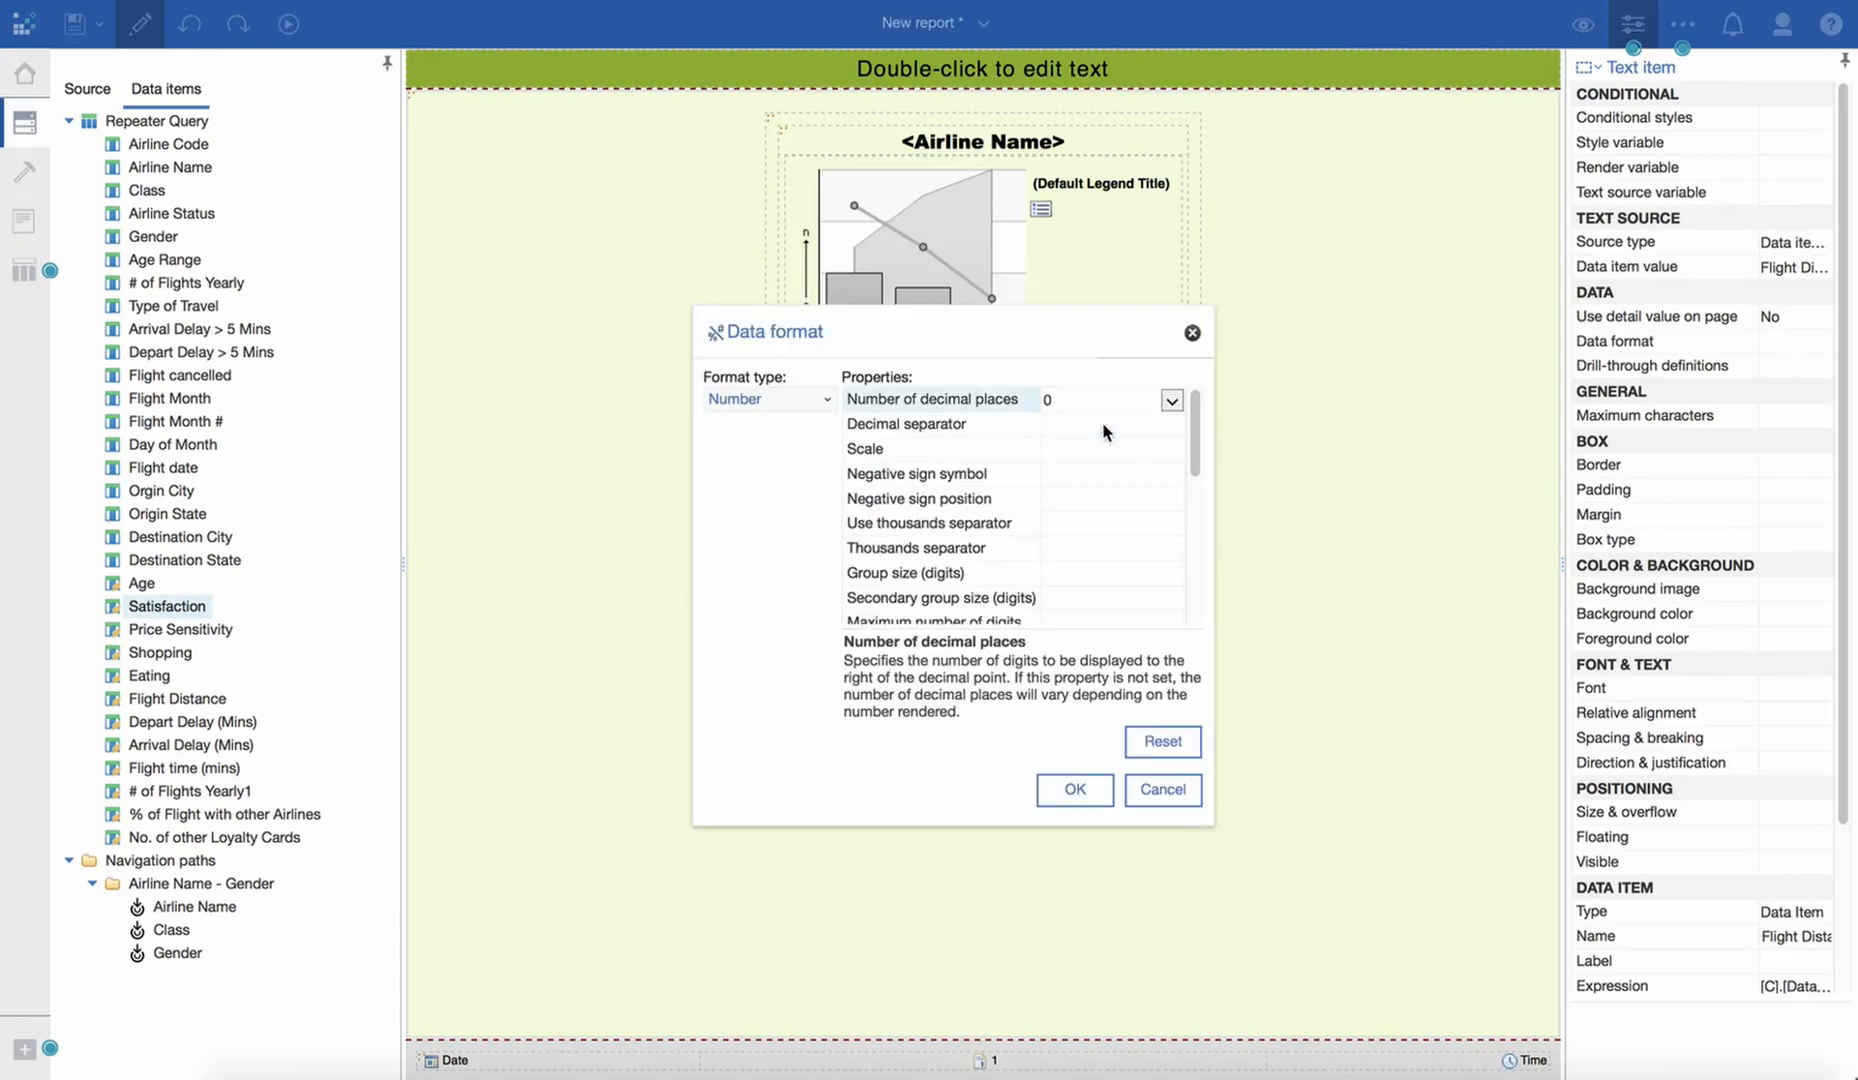
pyautogui.click(1075, 790)
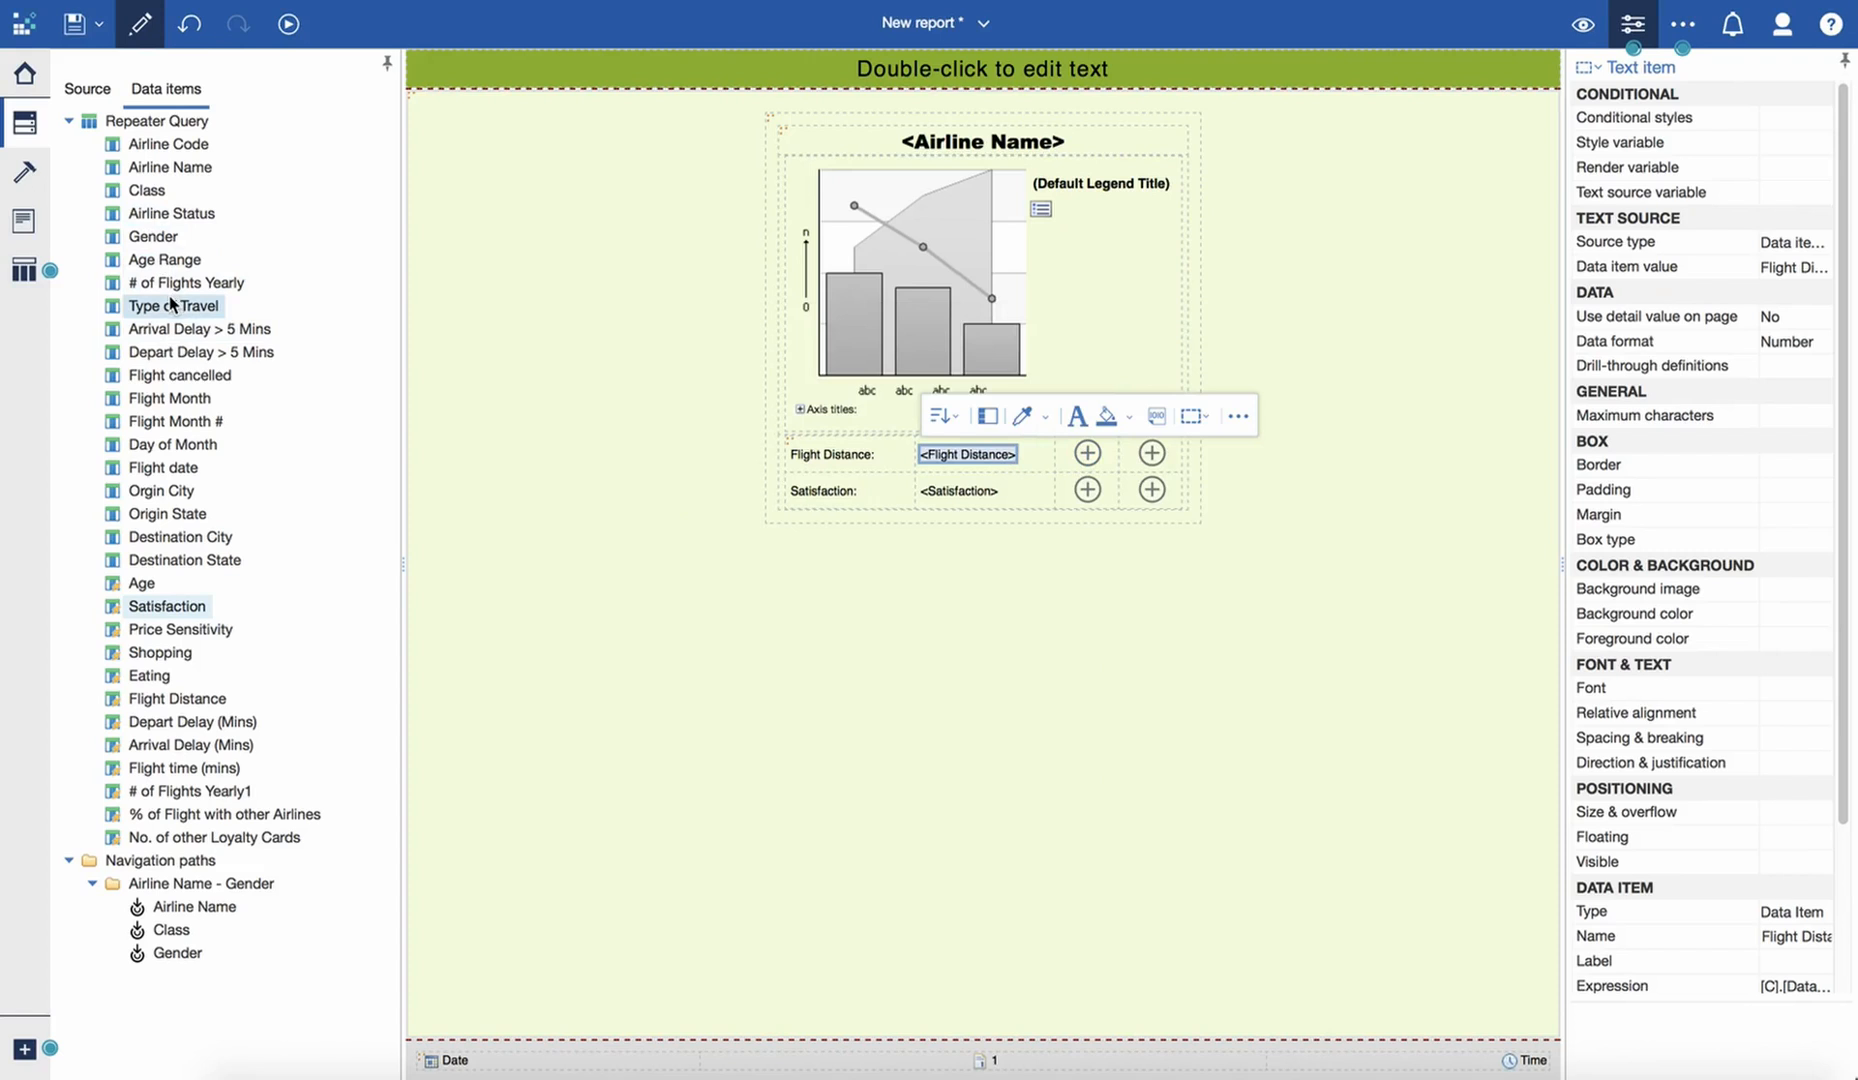
# - Insert the Age data item and an "Age:" text label in the third cell of the table's first row
pyautogui.moveTo(141, 583); pyautogui.dragTo(1076, 454)
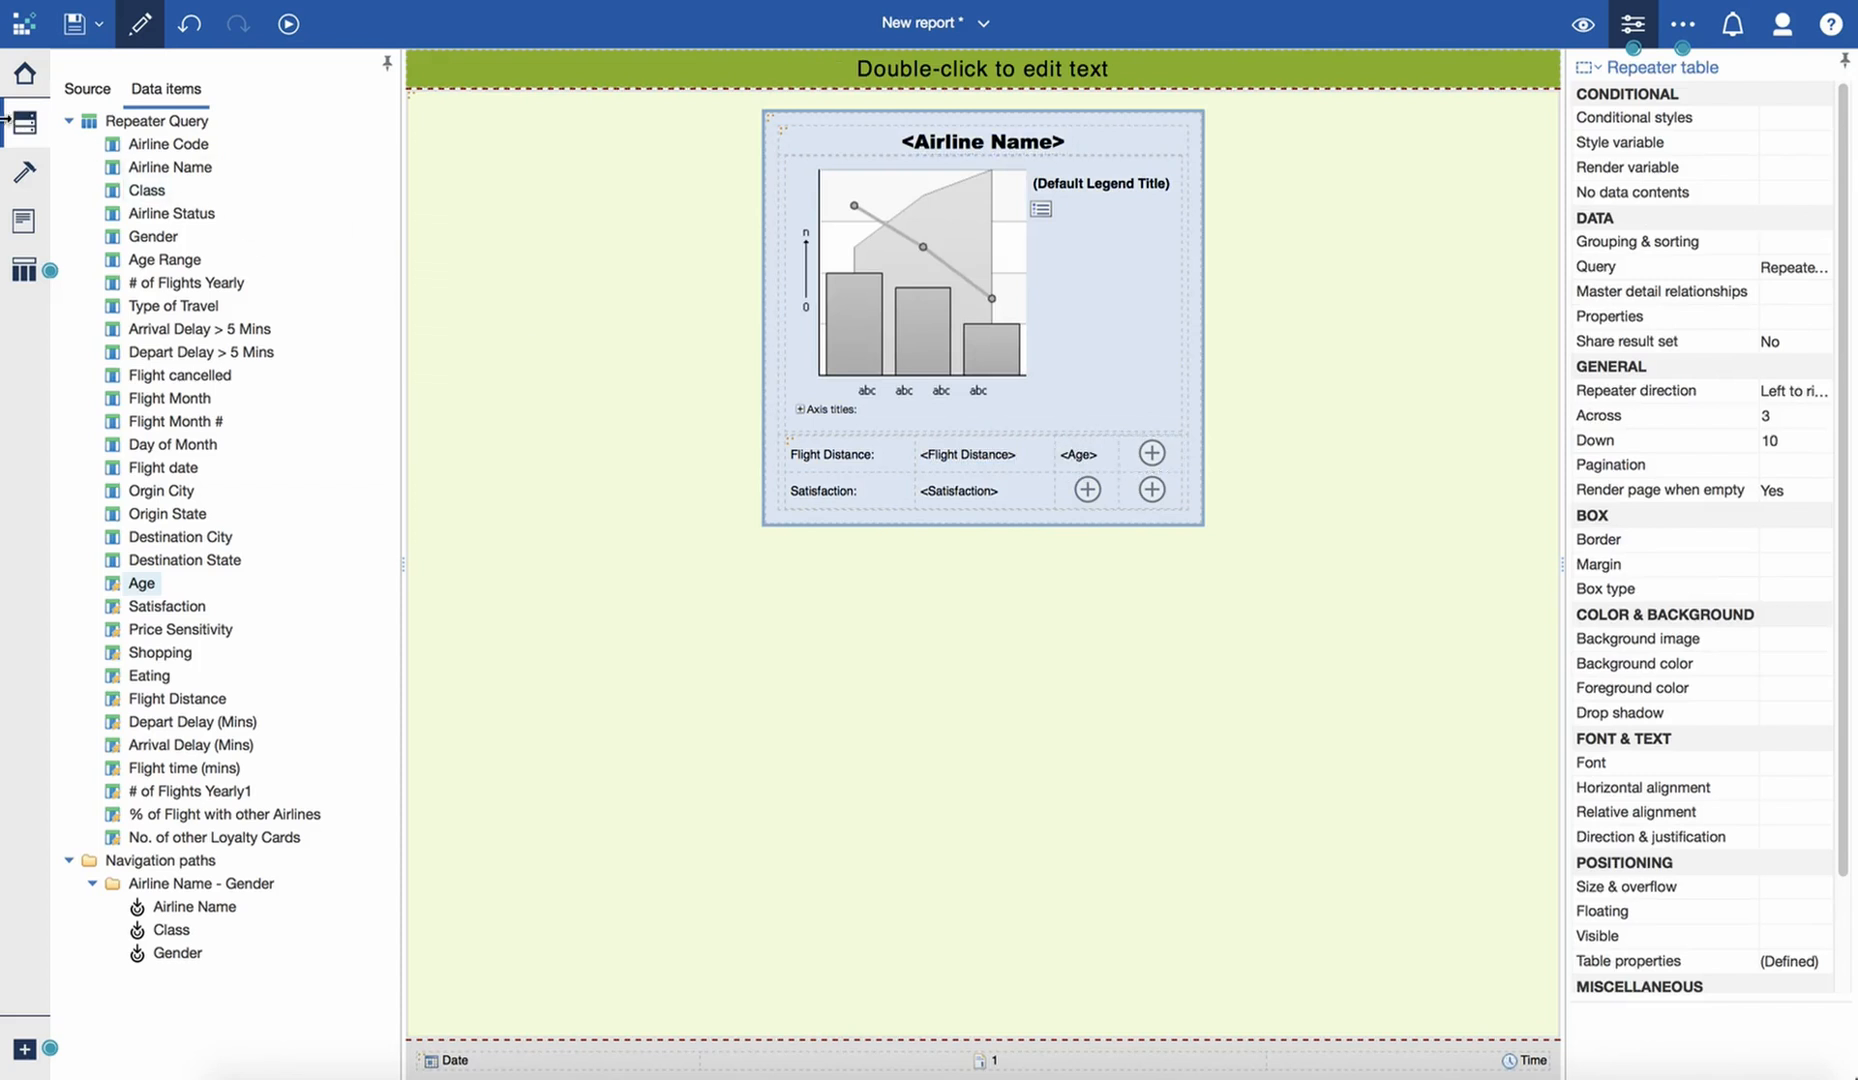
pyautogui.click(24, 172)
pyautogui.moveTo(165, 168); pyautogui.dragTo(1095, 459)
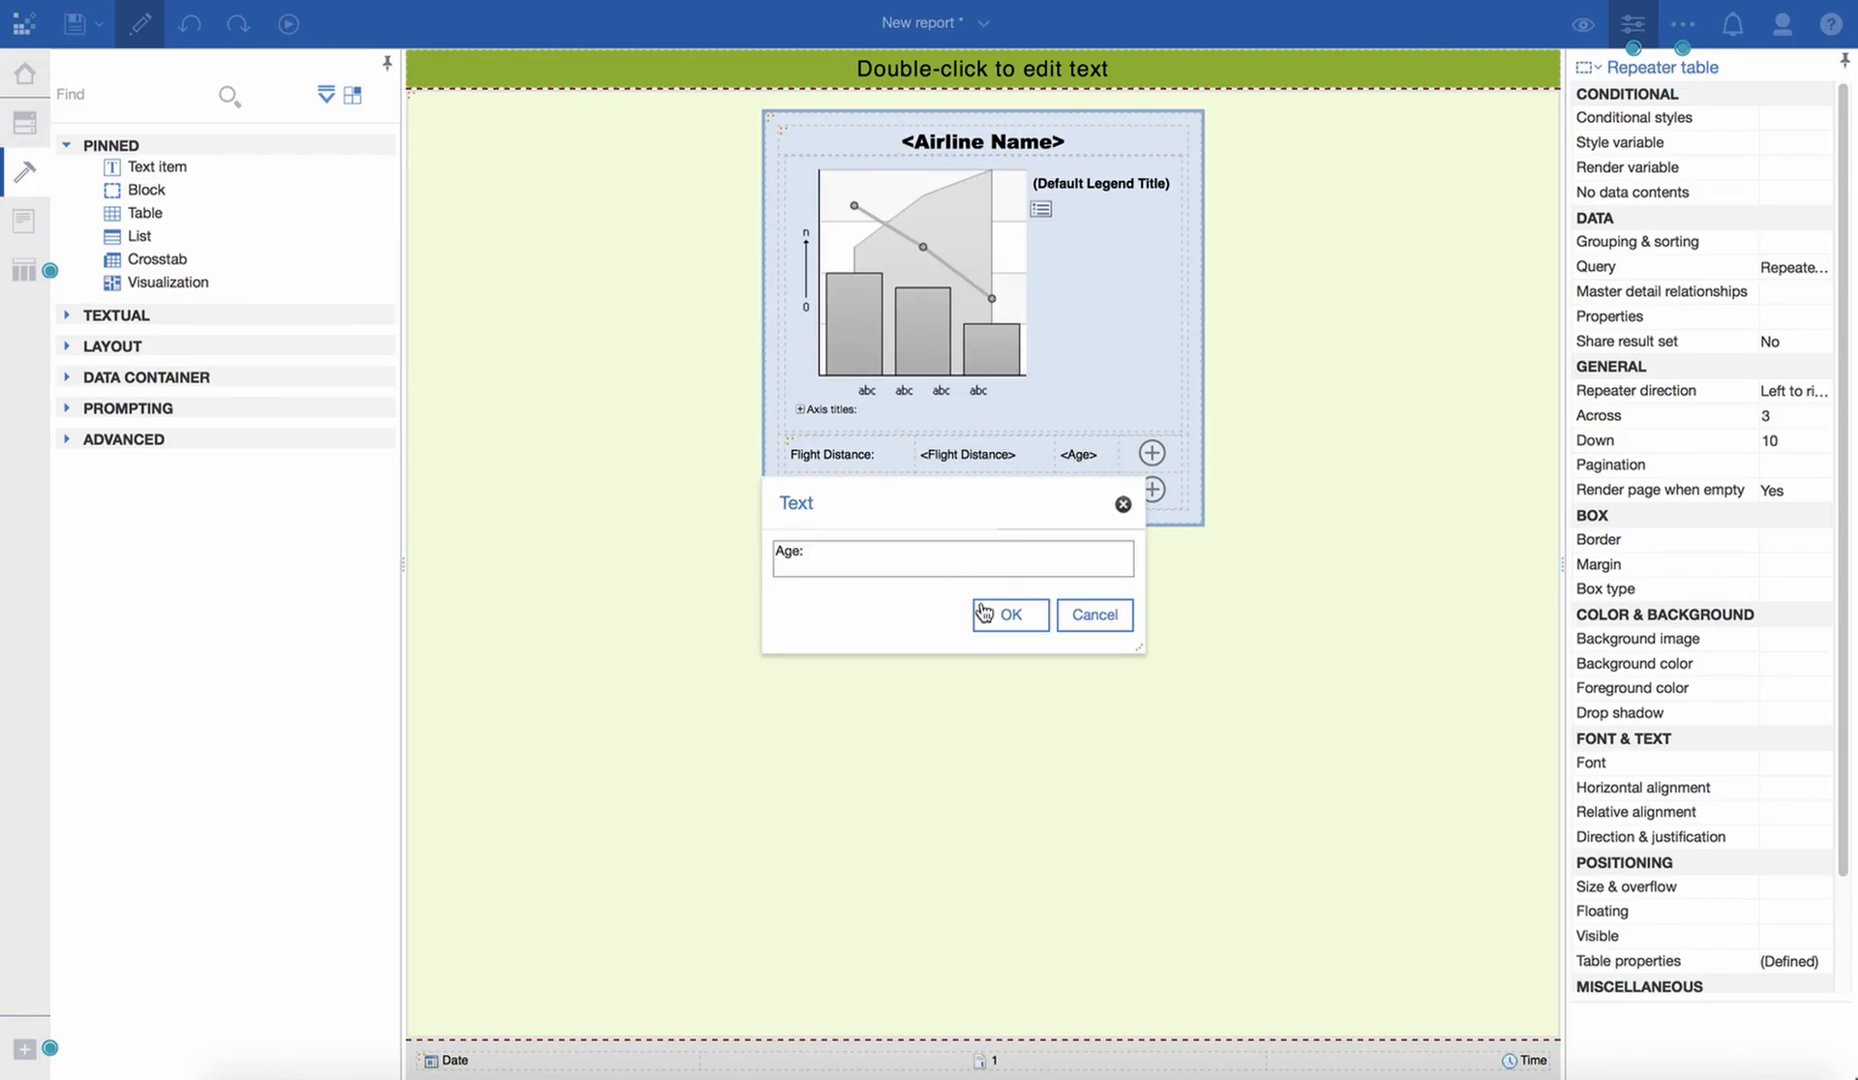
pyautogui.click(1025, 625)
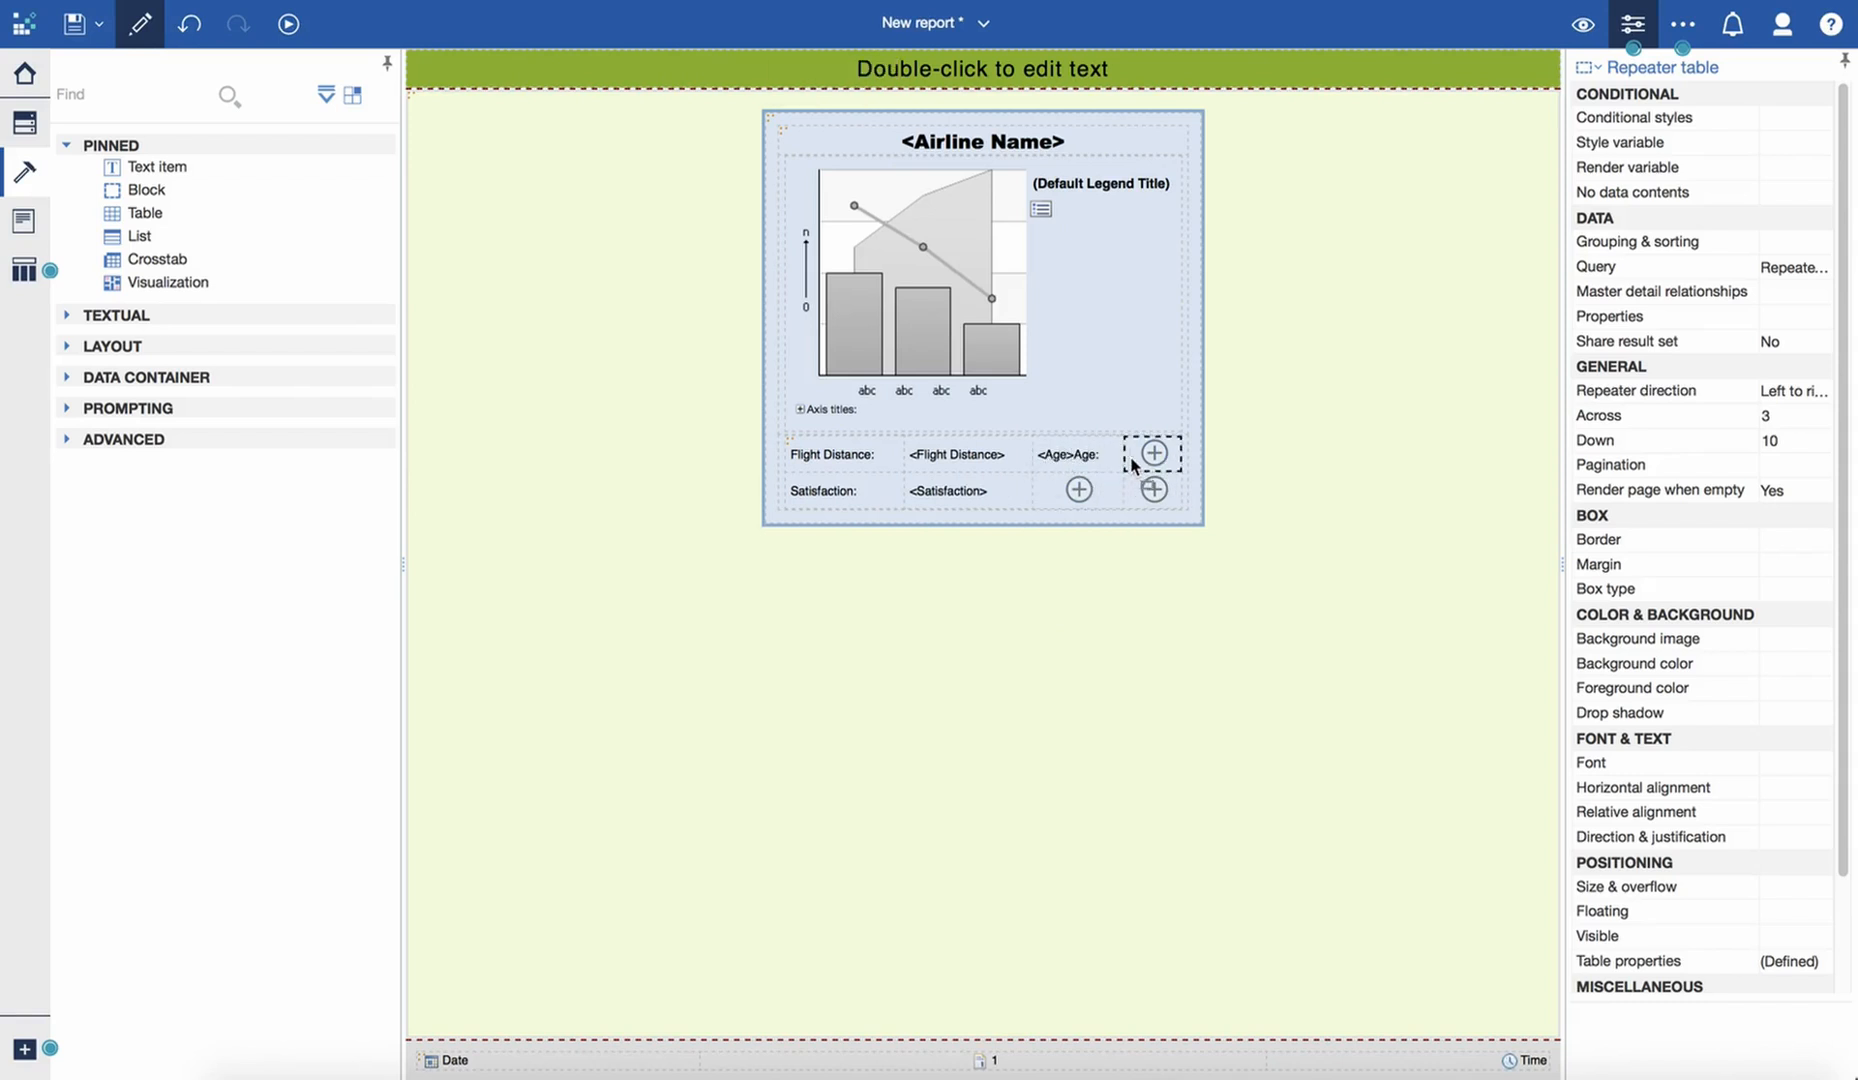
# - Move the Age data item to the first row's last cell, leaving the "Age:" label in the third cell
pyautogui.moveTo(1053, 452); pyautogui.dragTo(1134, 451)
pyautogui.click(1068, 456)
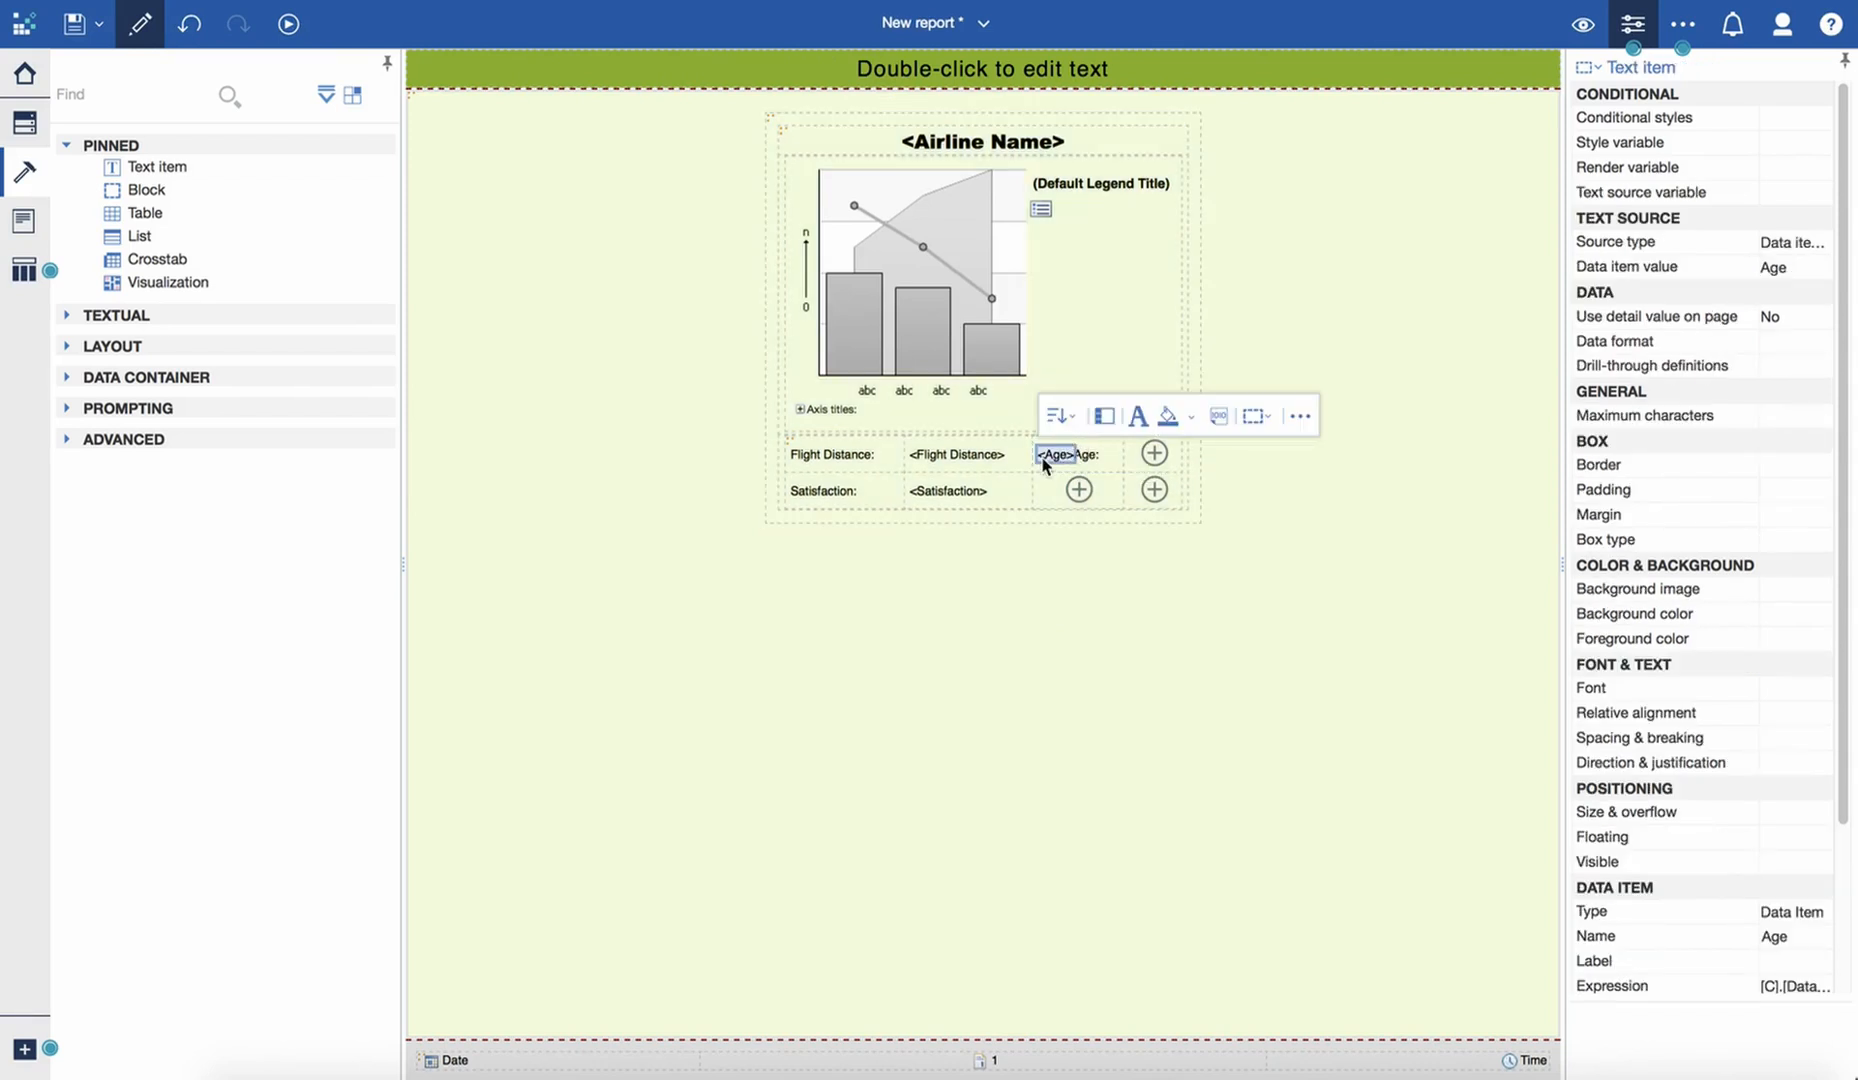
pyautogui.moveTo(1043, 462); pyautogui.dragTo(1160, 460)
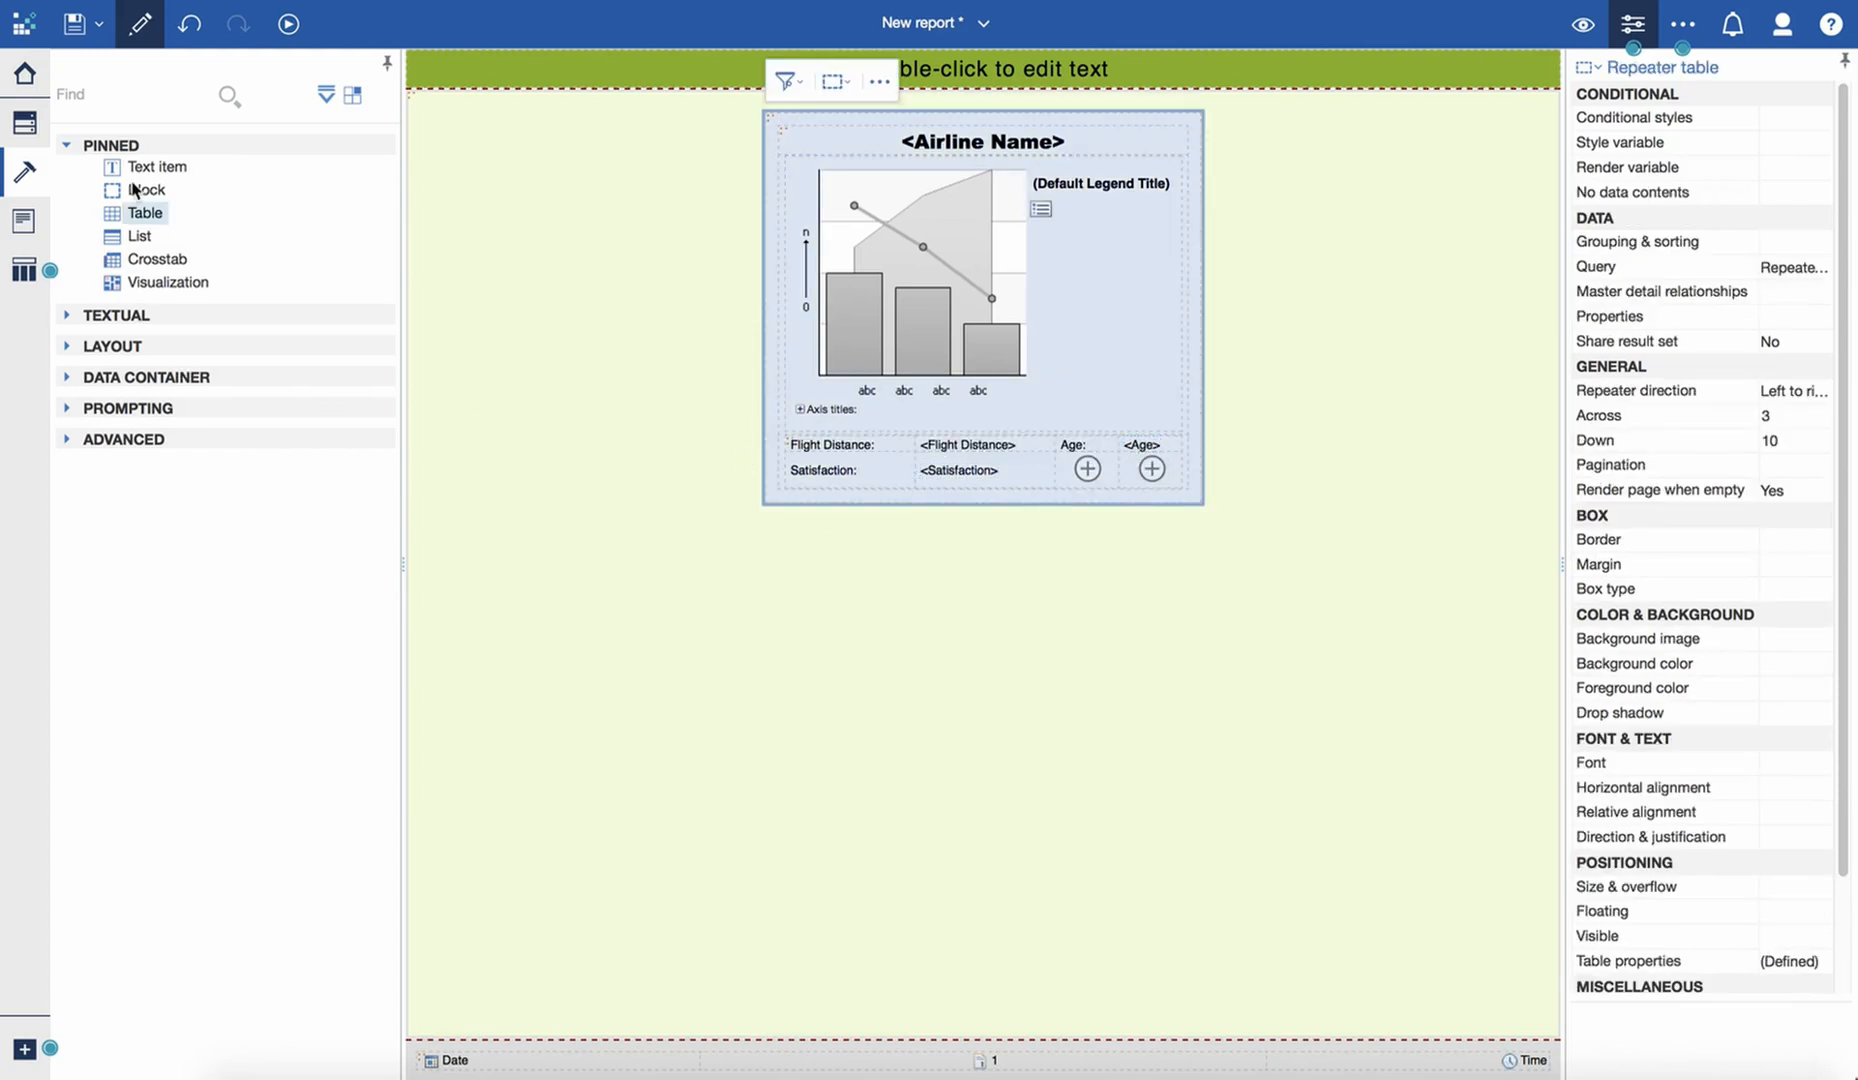
# - Add the label "Delay in Mins" below "Age:" and the Depart Delay (Mins) data item in the cell beside it
pyautogui.moveTo(152, 167); pyautogui.dragTo(1080, 470)
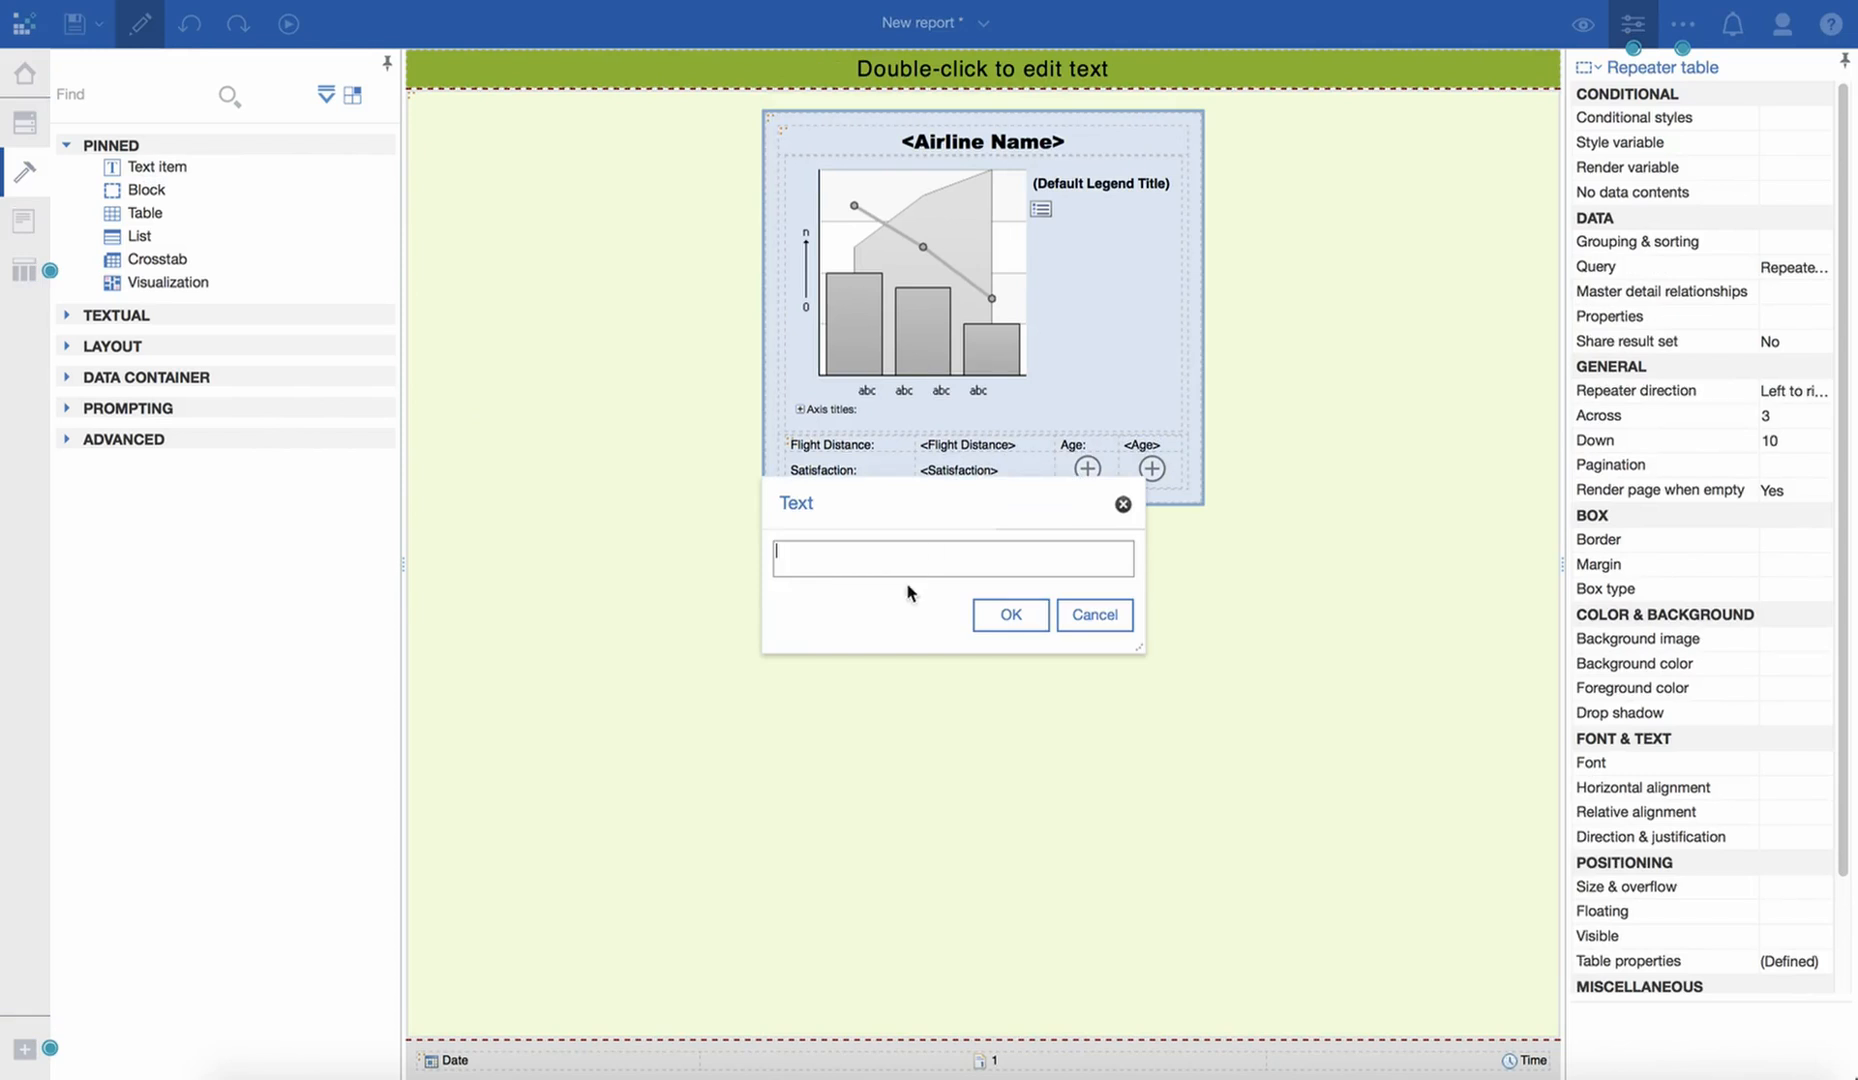
pyautogui.write('Delay in Mins')
pyautogui.click(1038, 621)
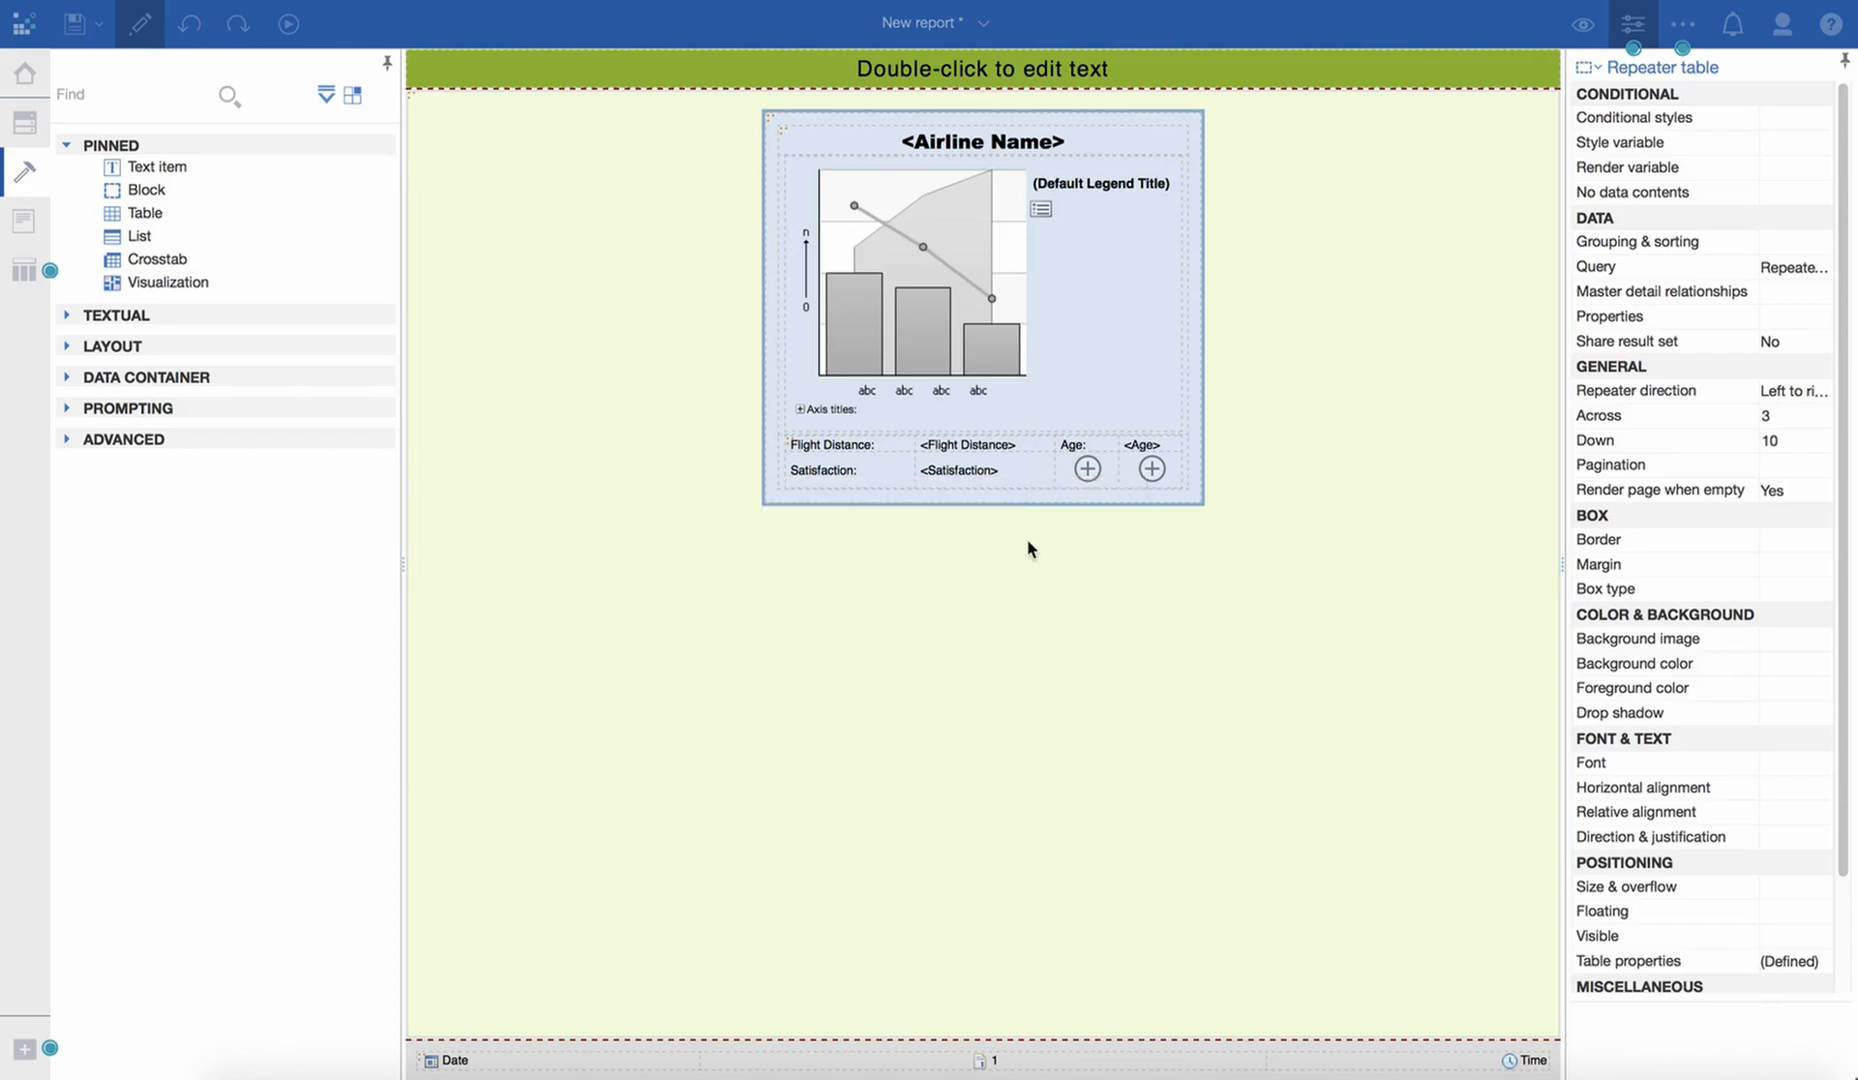
pyautogui.click(25, 122)
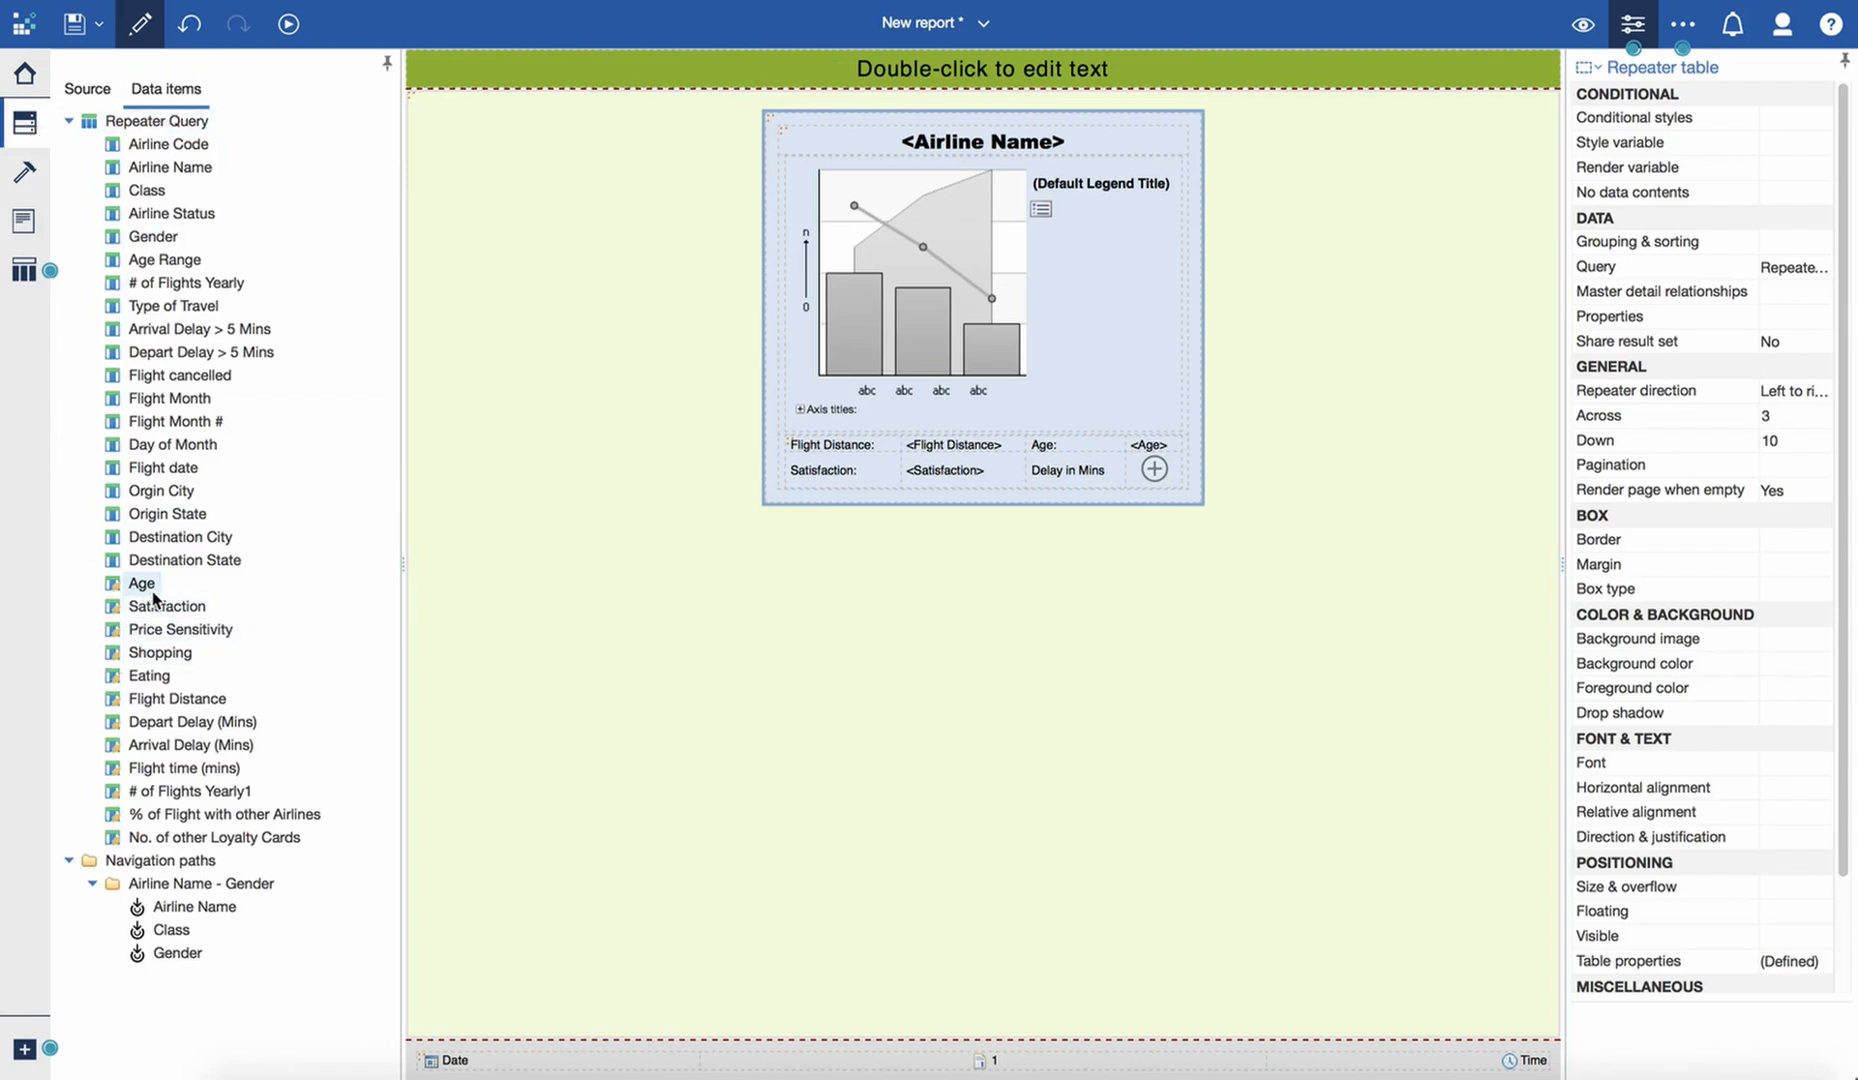
pyautogui.moveTo(150, 721); pyautogui.dragTo(1140, 485)
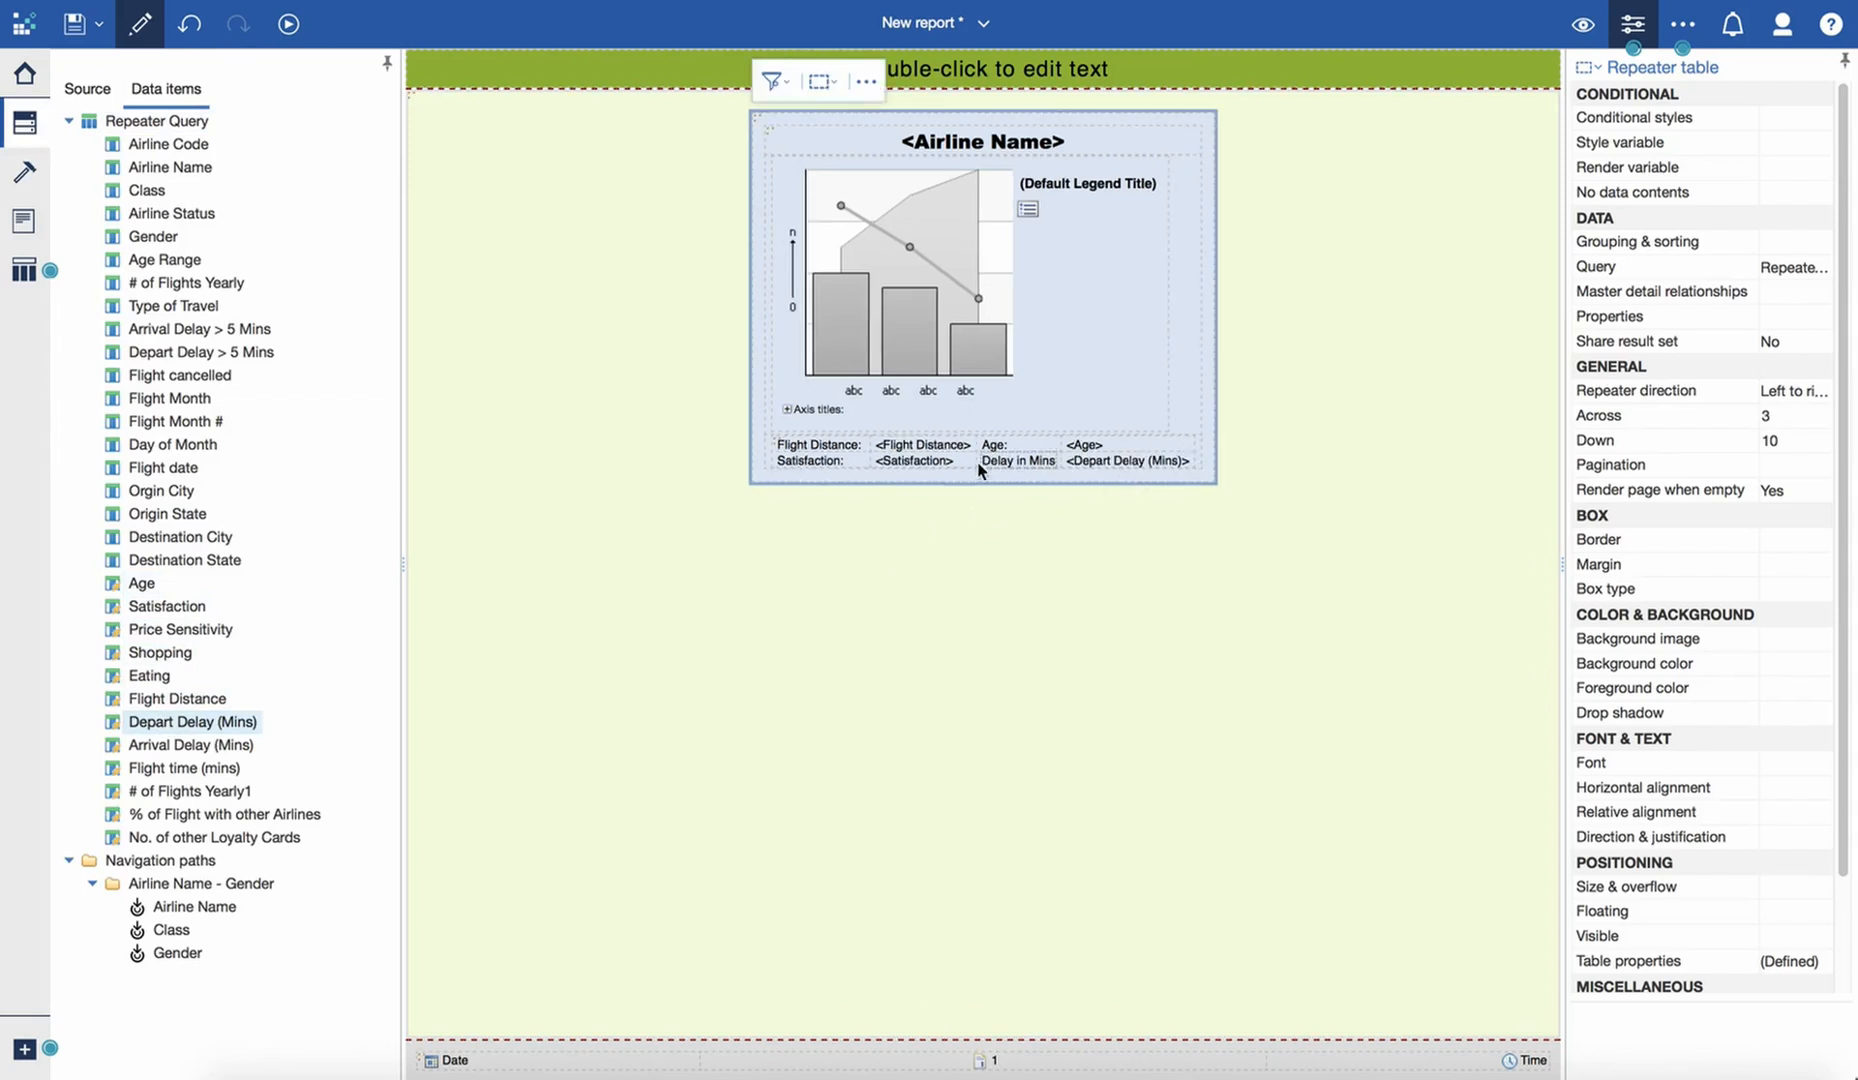
# - Set the font of the "Flight Distance:" label to bold Arial Black, 9pt
pyautogui.click(845, 448)
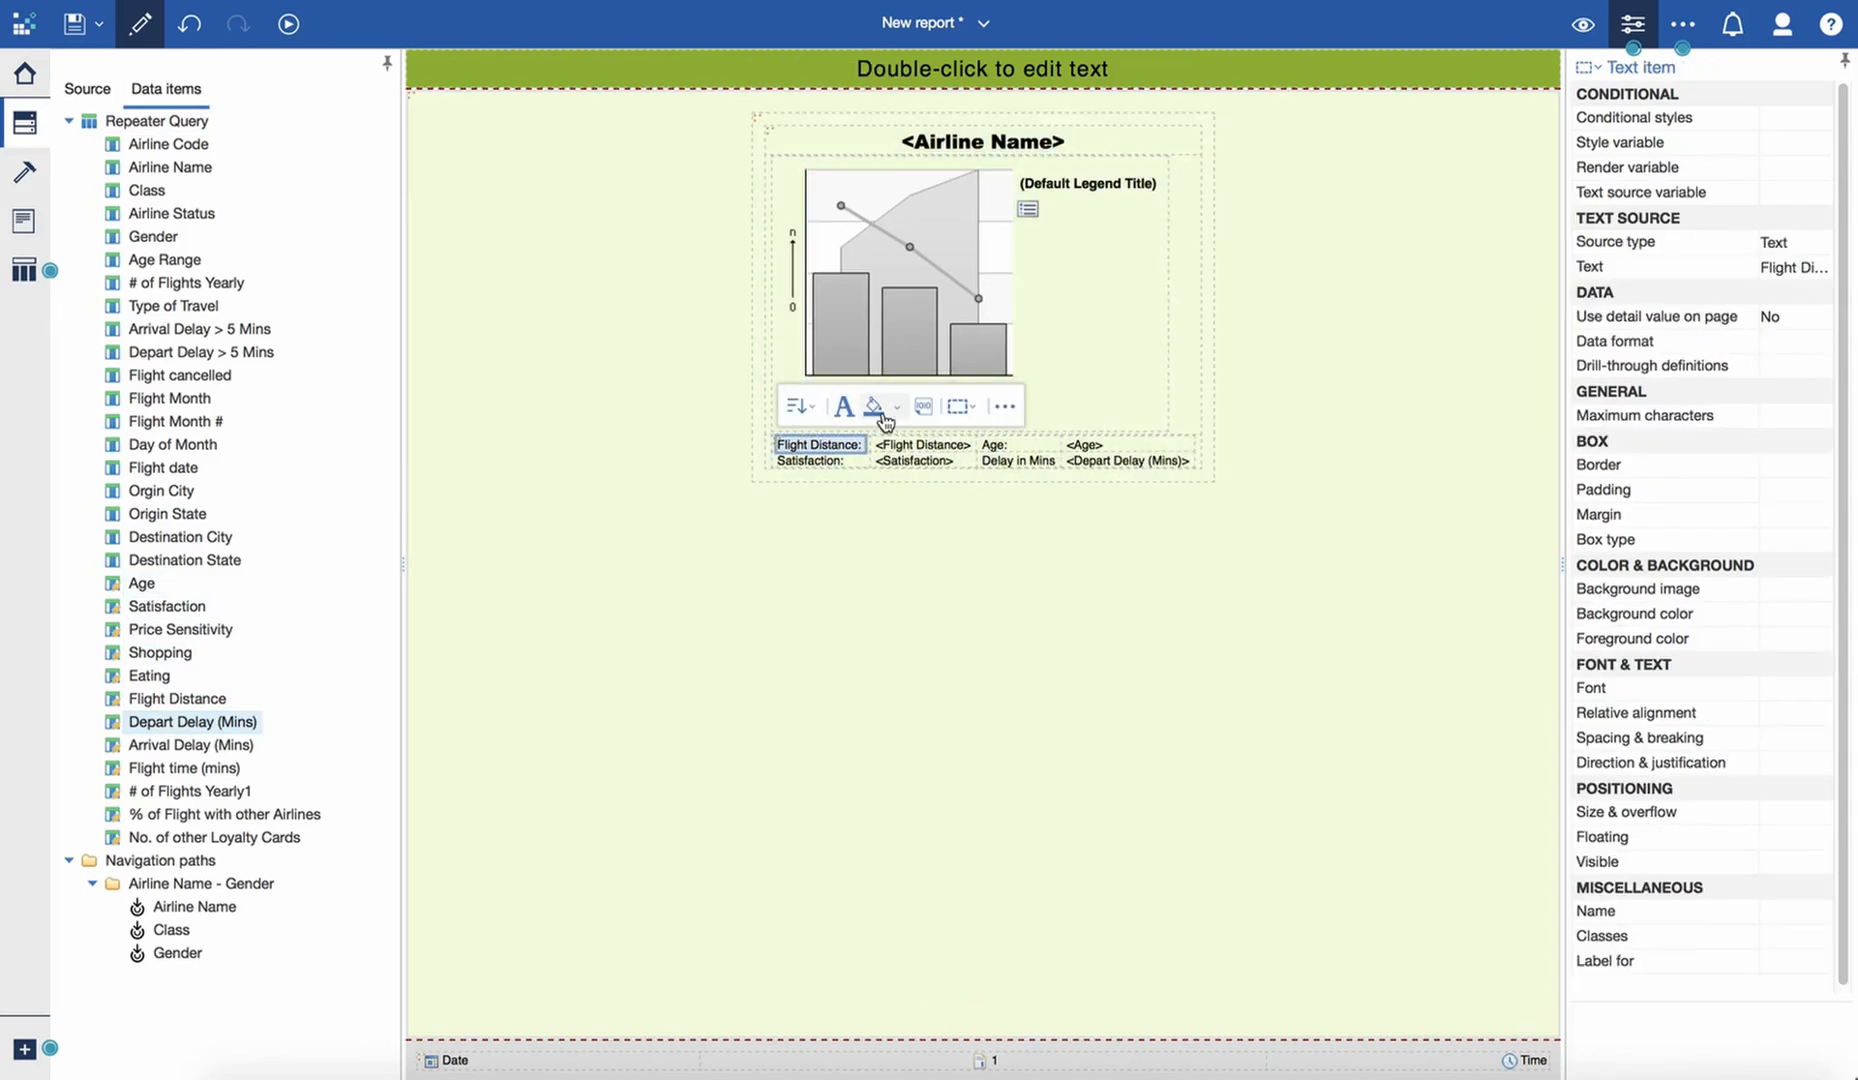
pyautogui.click(845, 408)
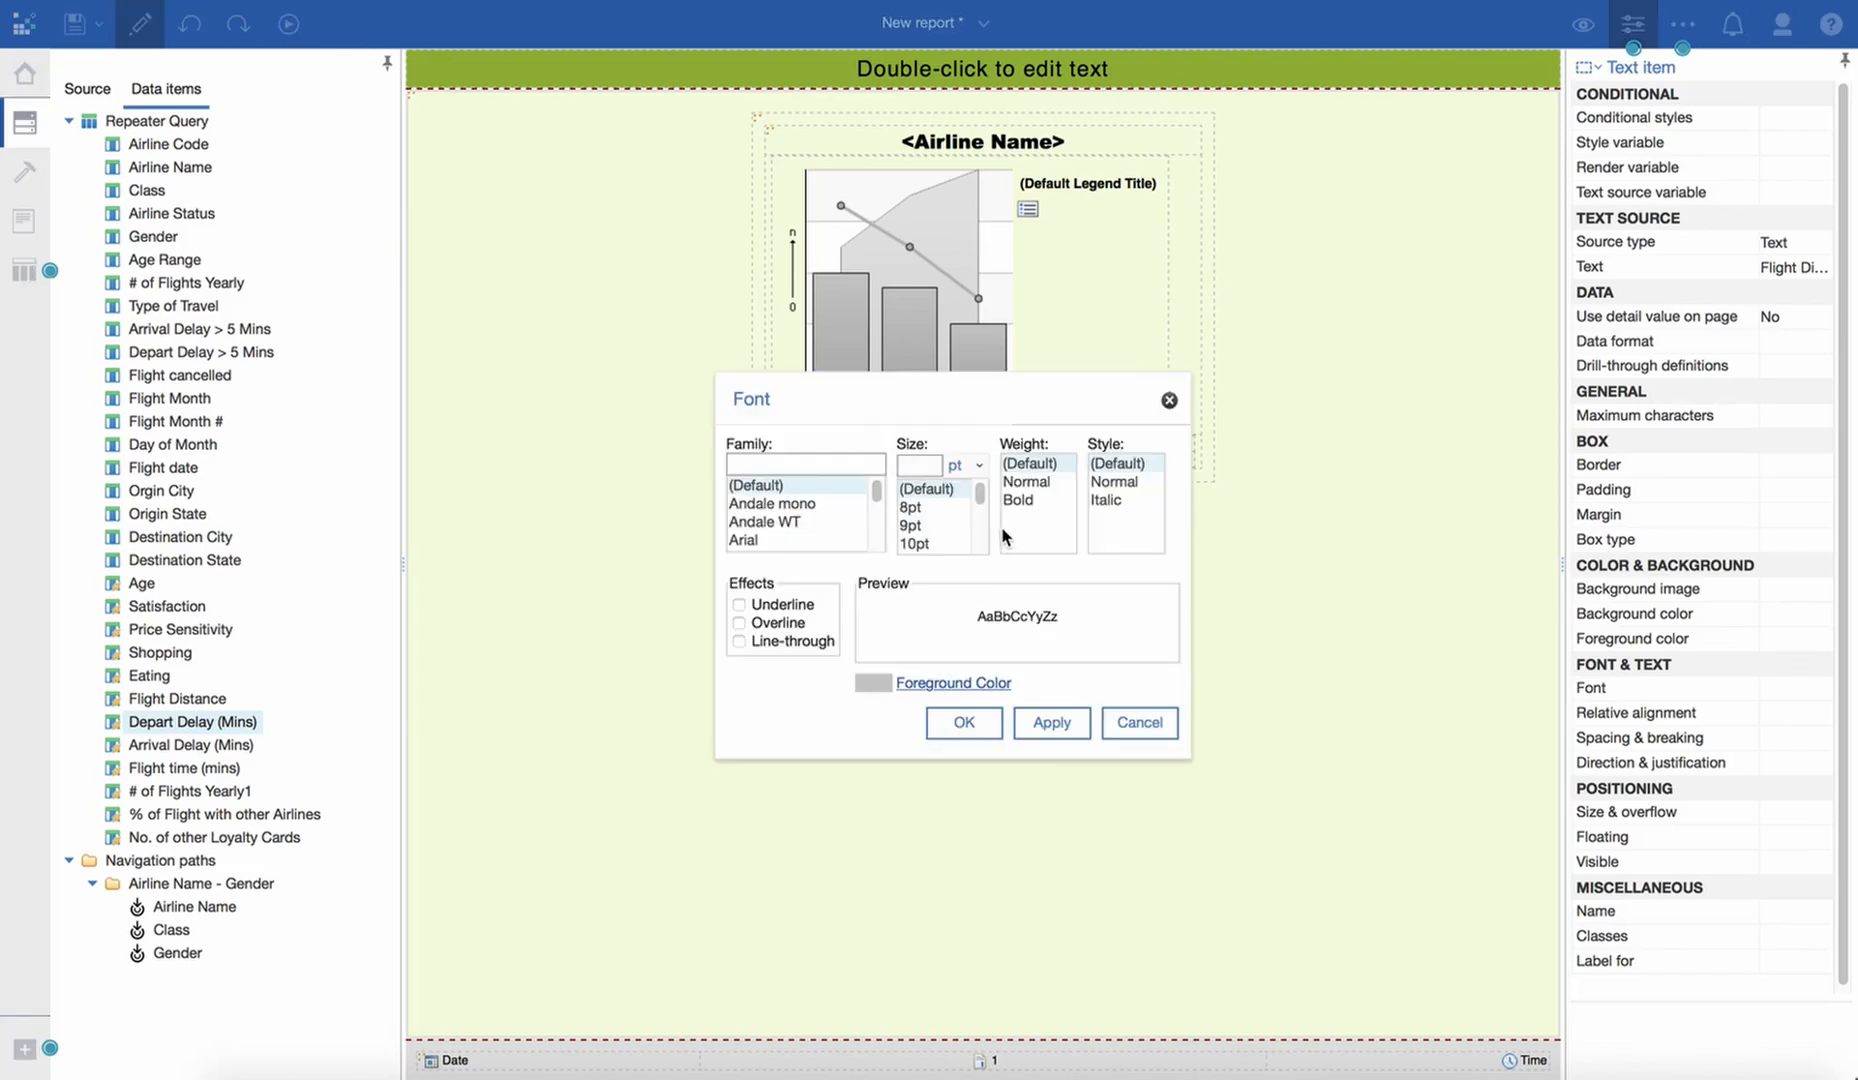
pyautogui.click(1020, 499)
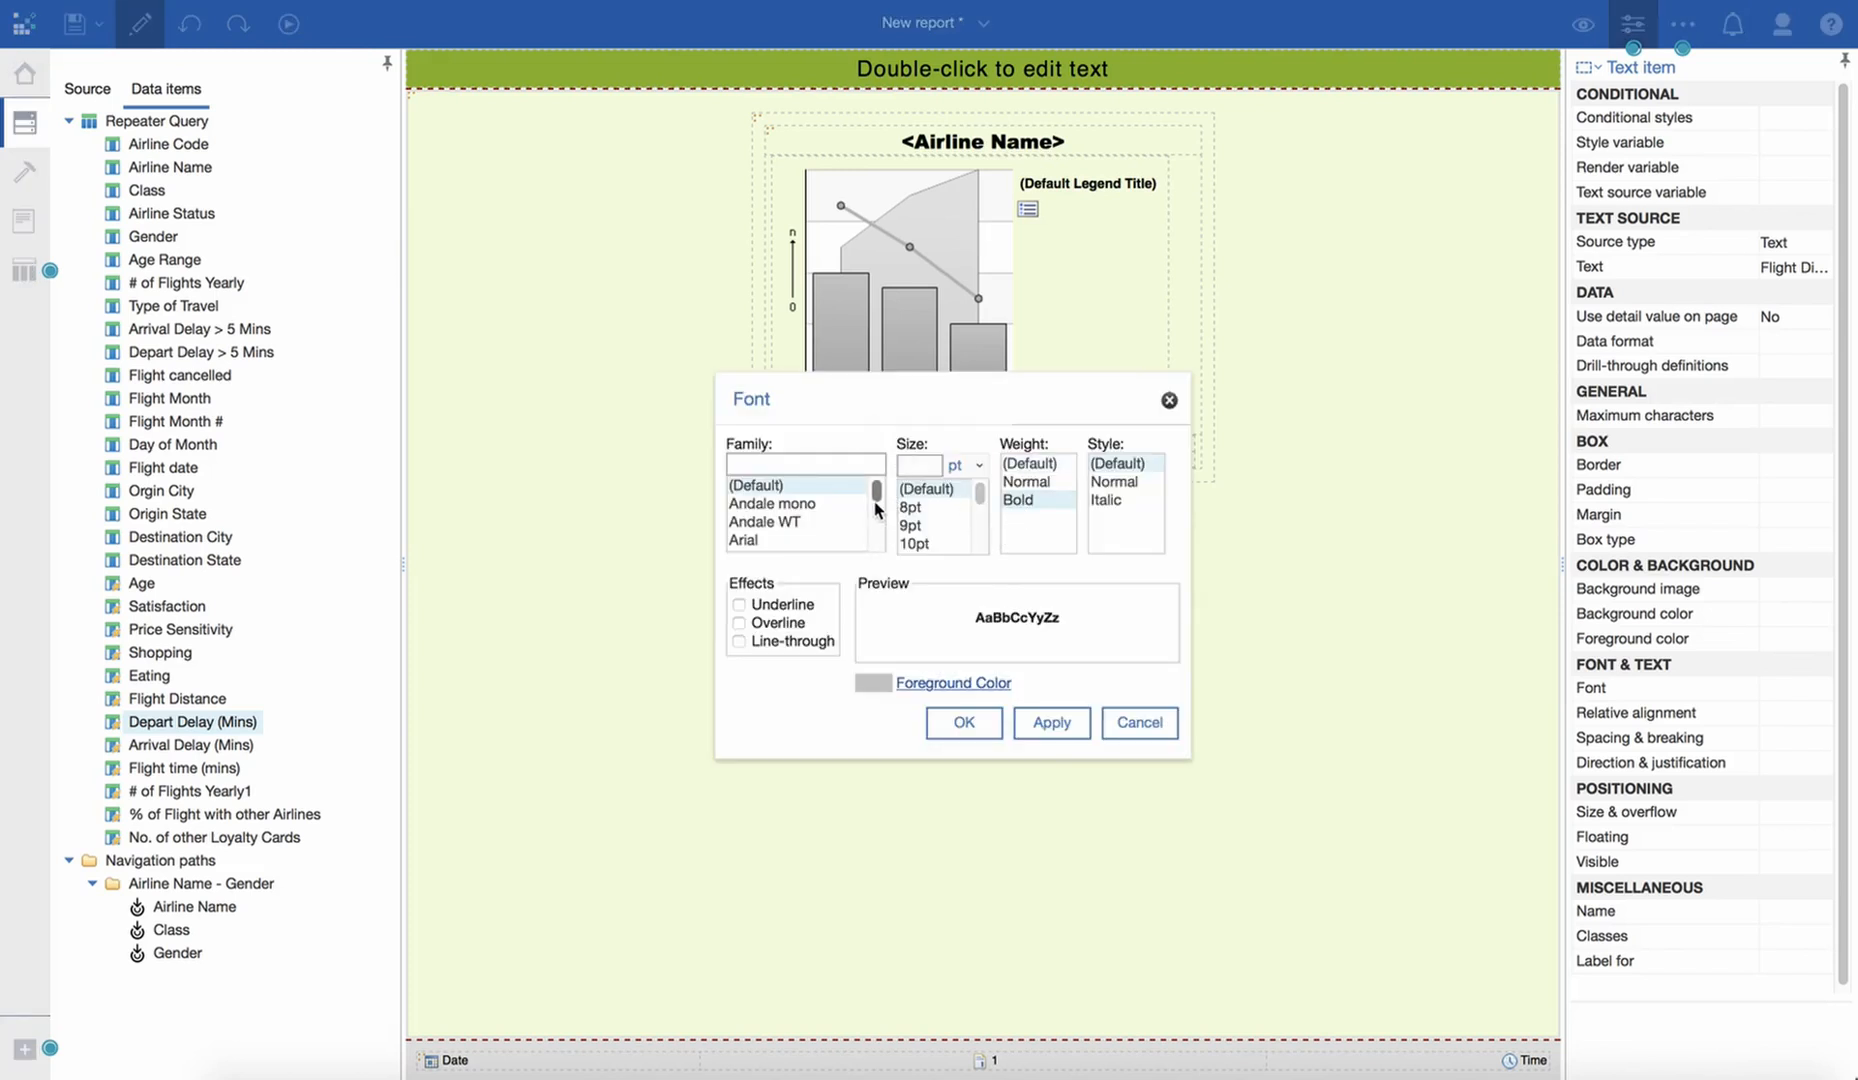
pyautogui.scroll(-2, 878, 500)
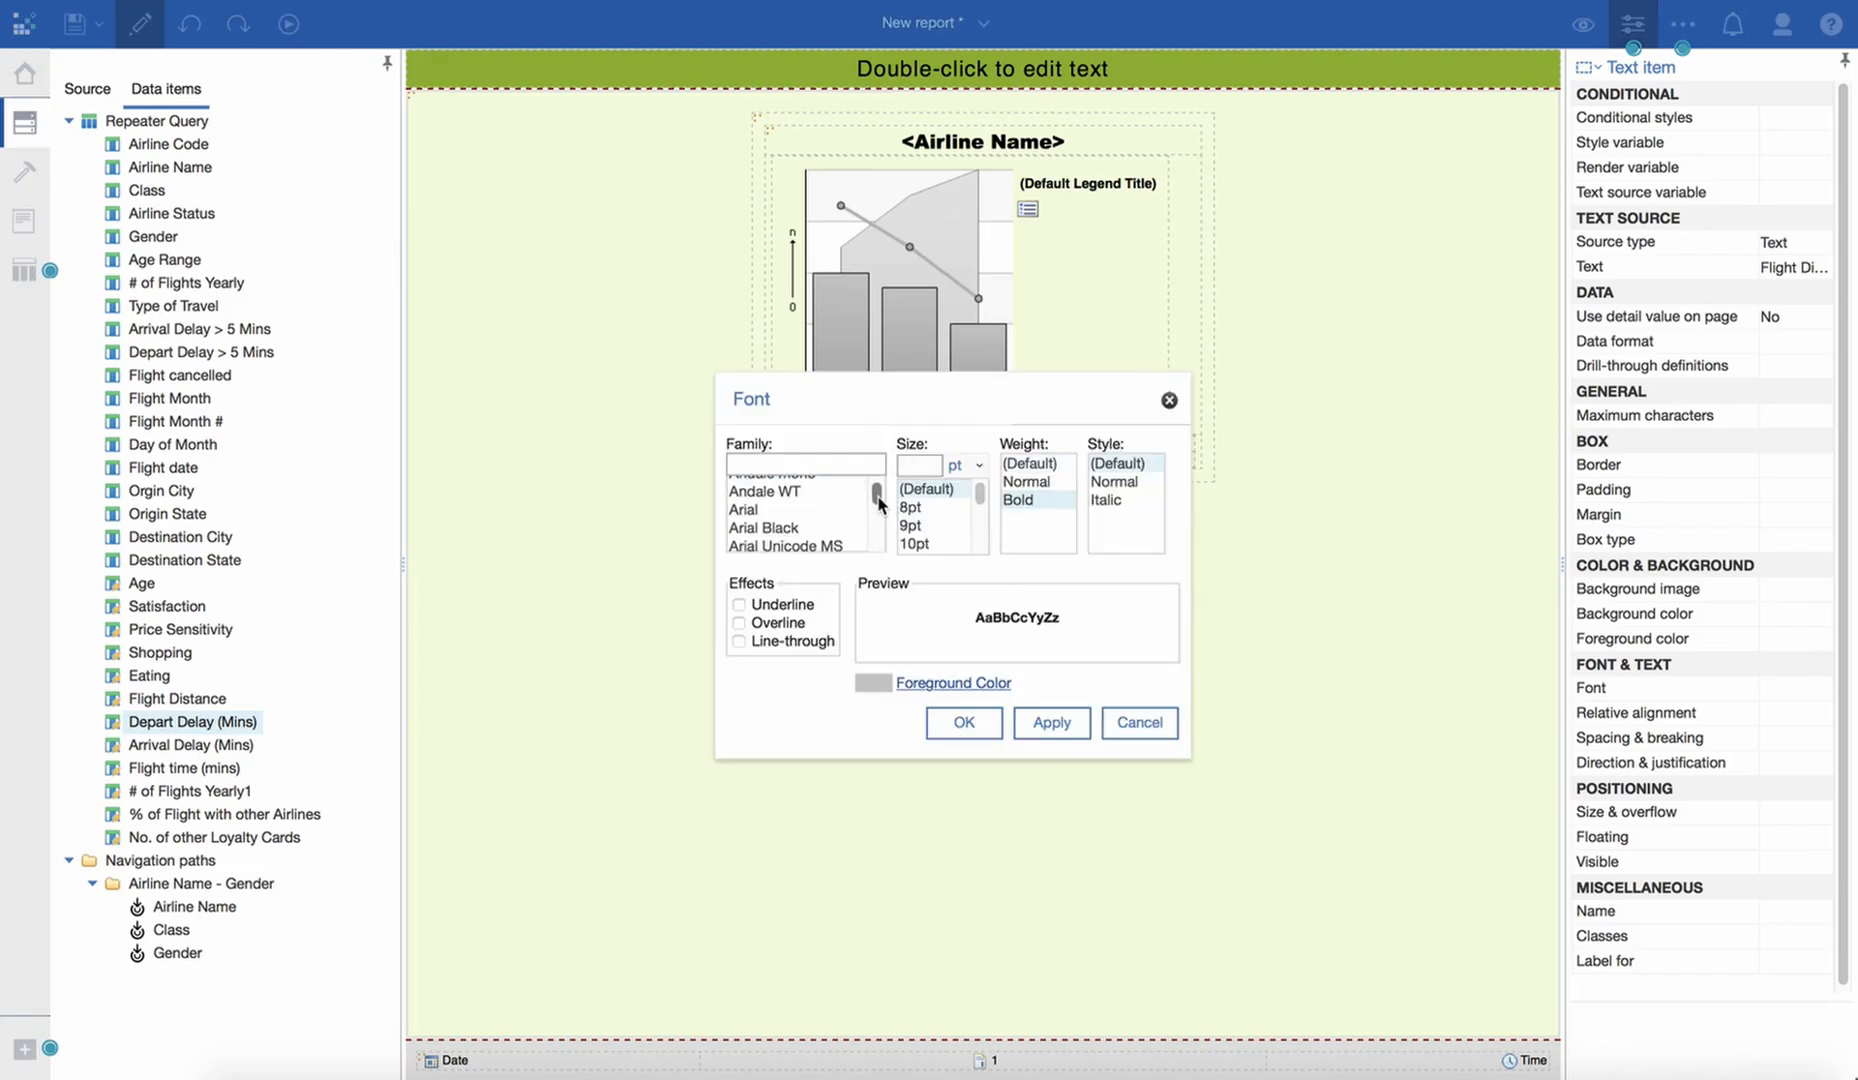
pyautogui.click(773, 533)
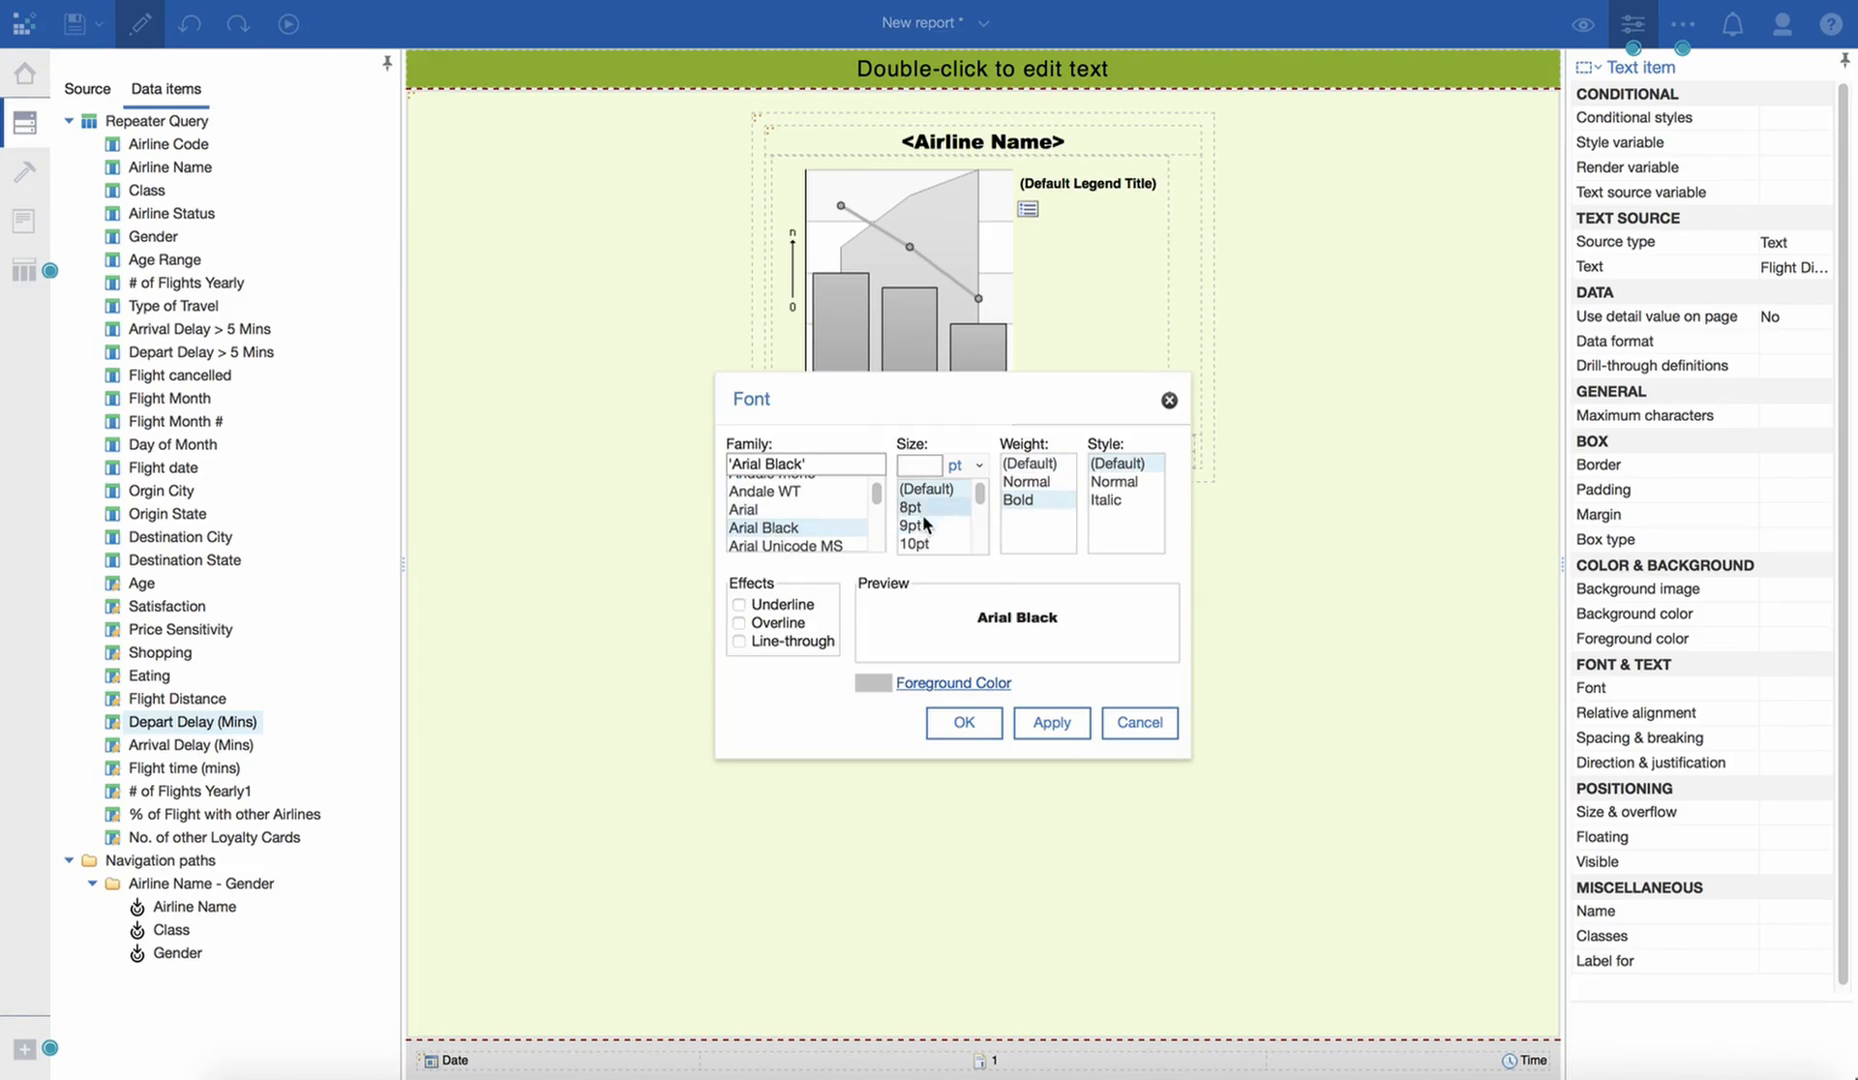
pyautogui.click(920, 526)
pyautogui.click(1045, 721)
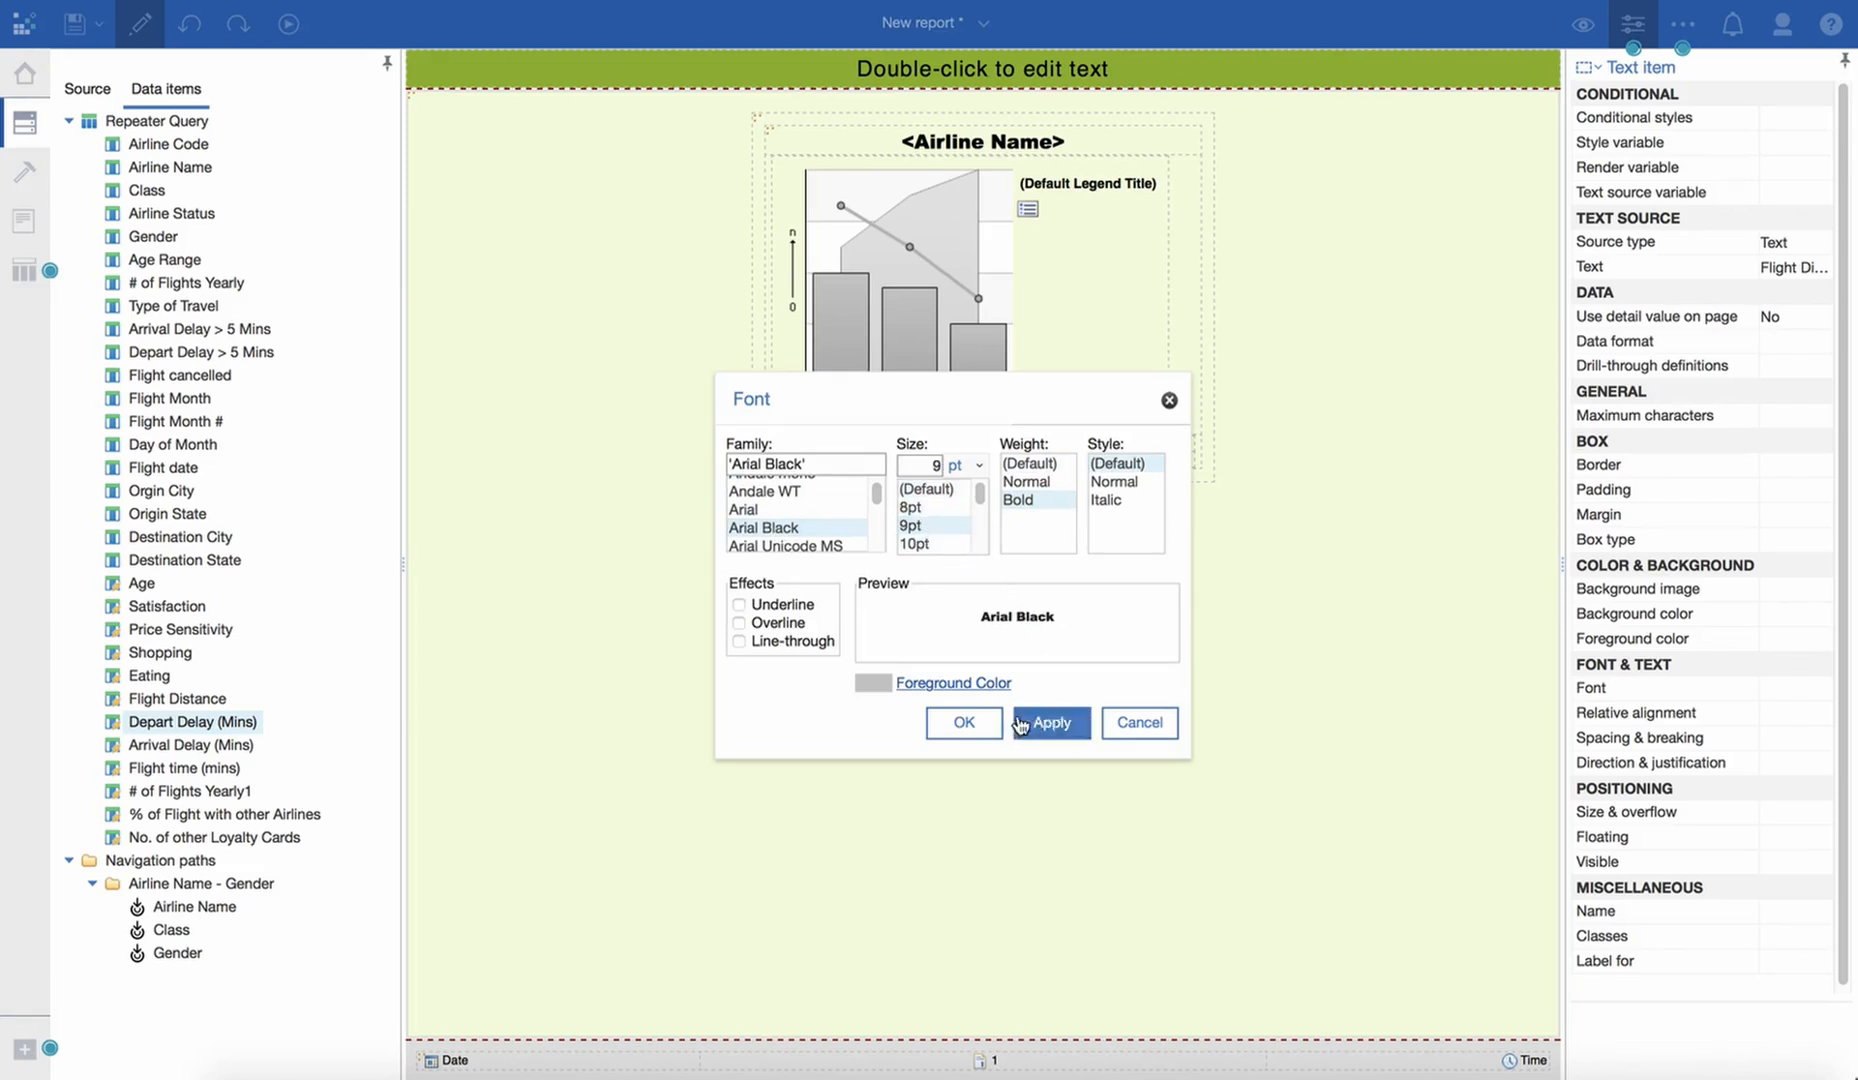
pyautogui.click(964, 722)
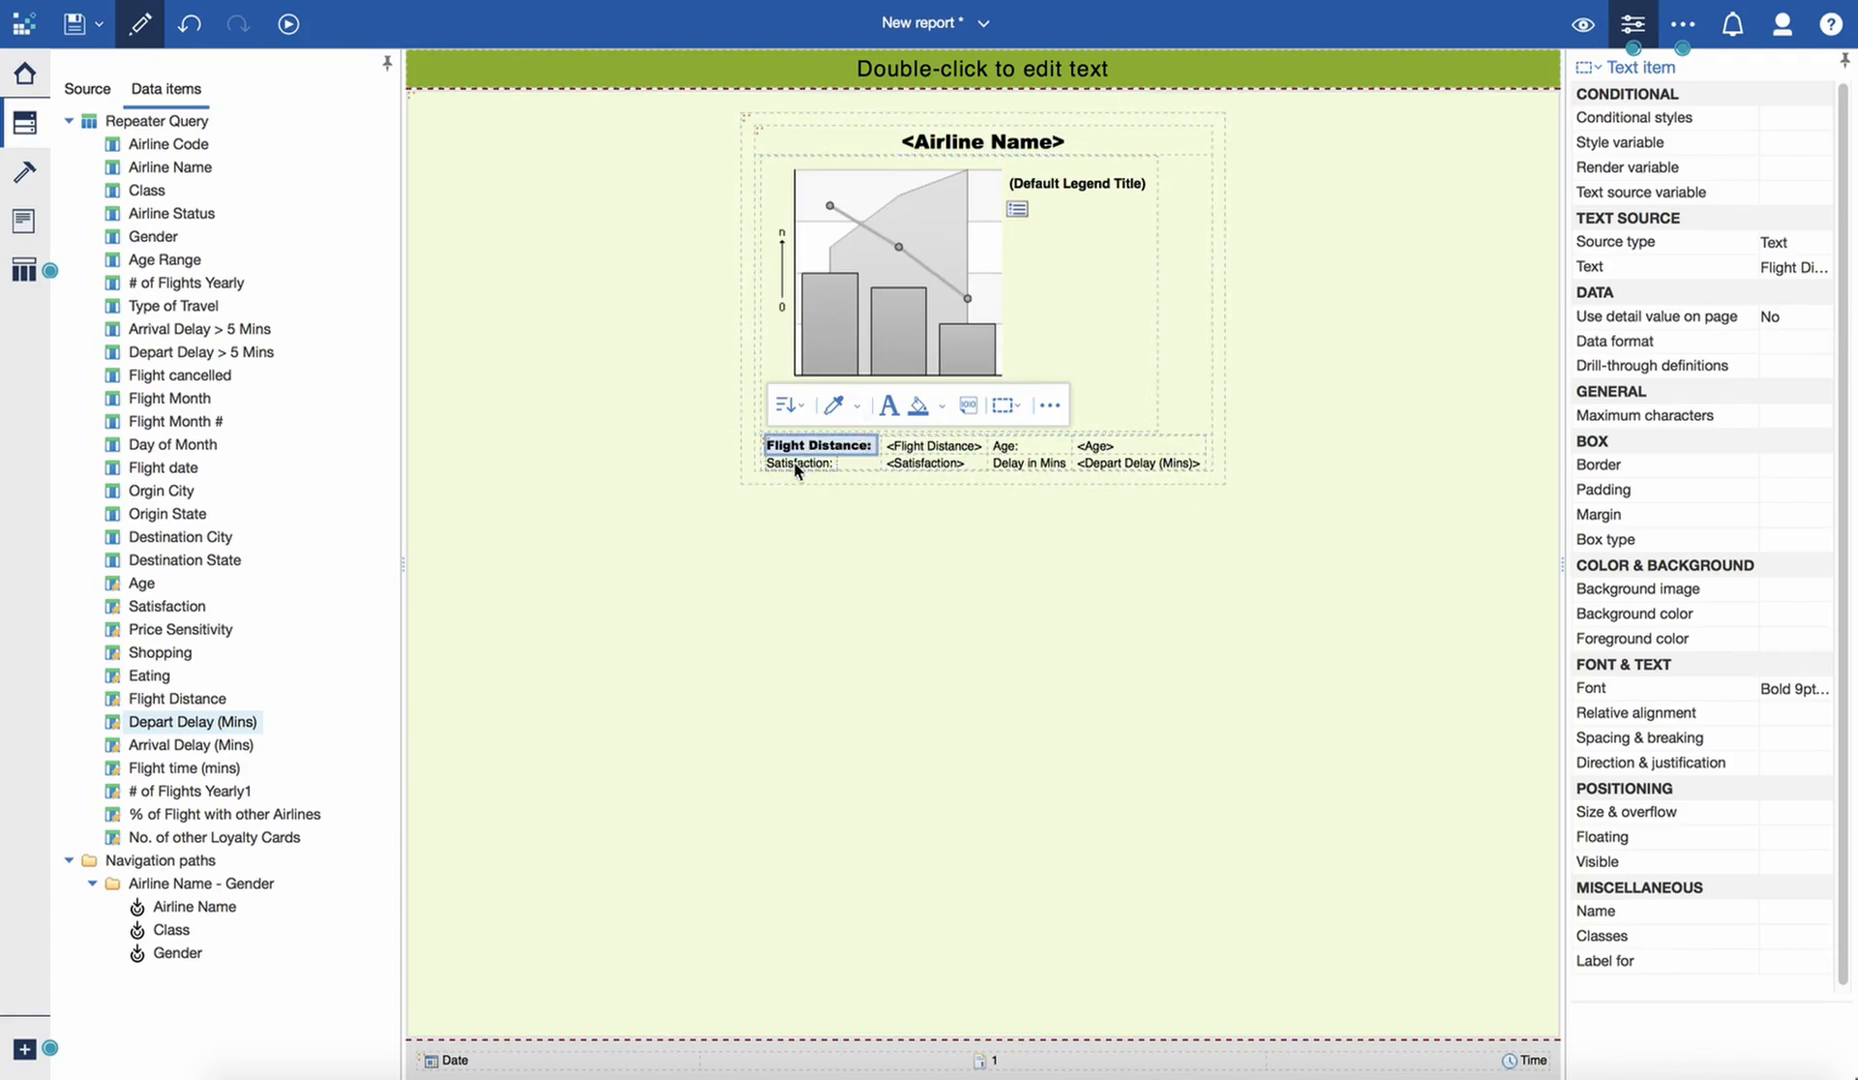
# - Copy all styles of the "Flight Distance:" label to the "Satisfaction:", "Delay in Mins" and "Age:" labels
pyautogui.click(857, 406)
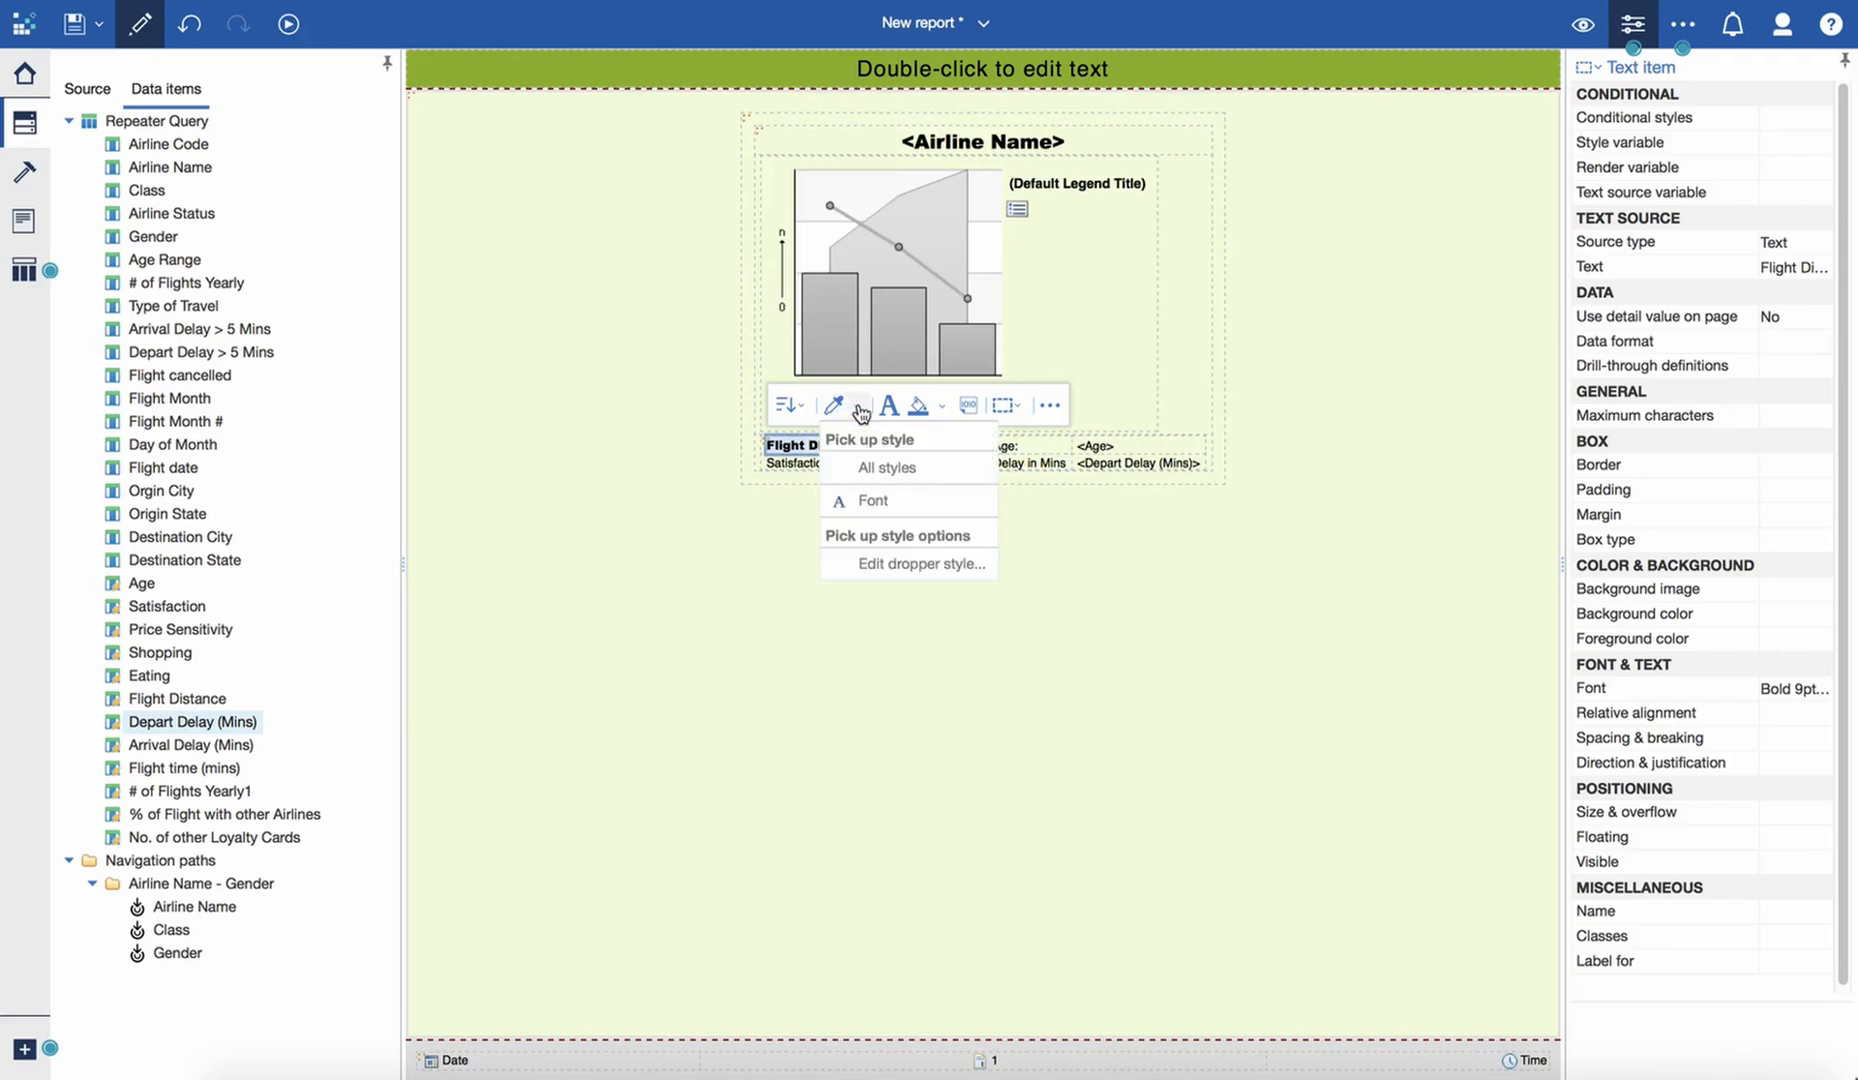
pyautogui.click(804, 452)
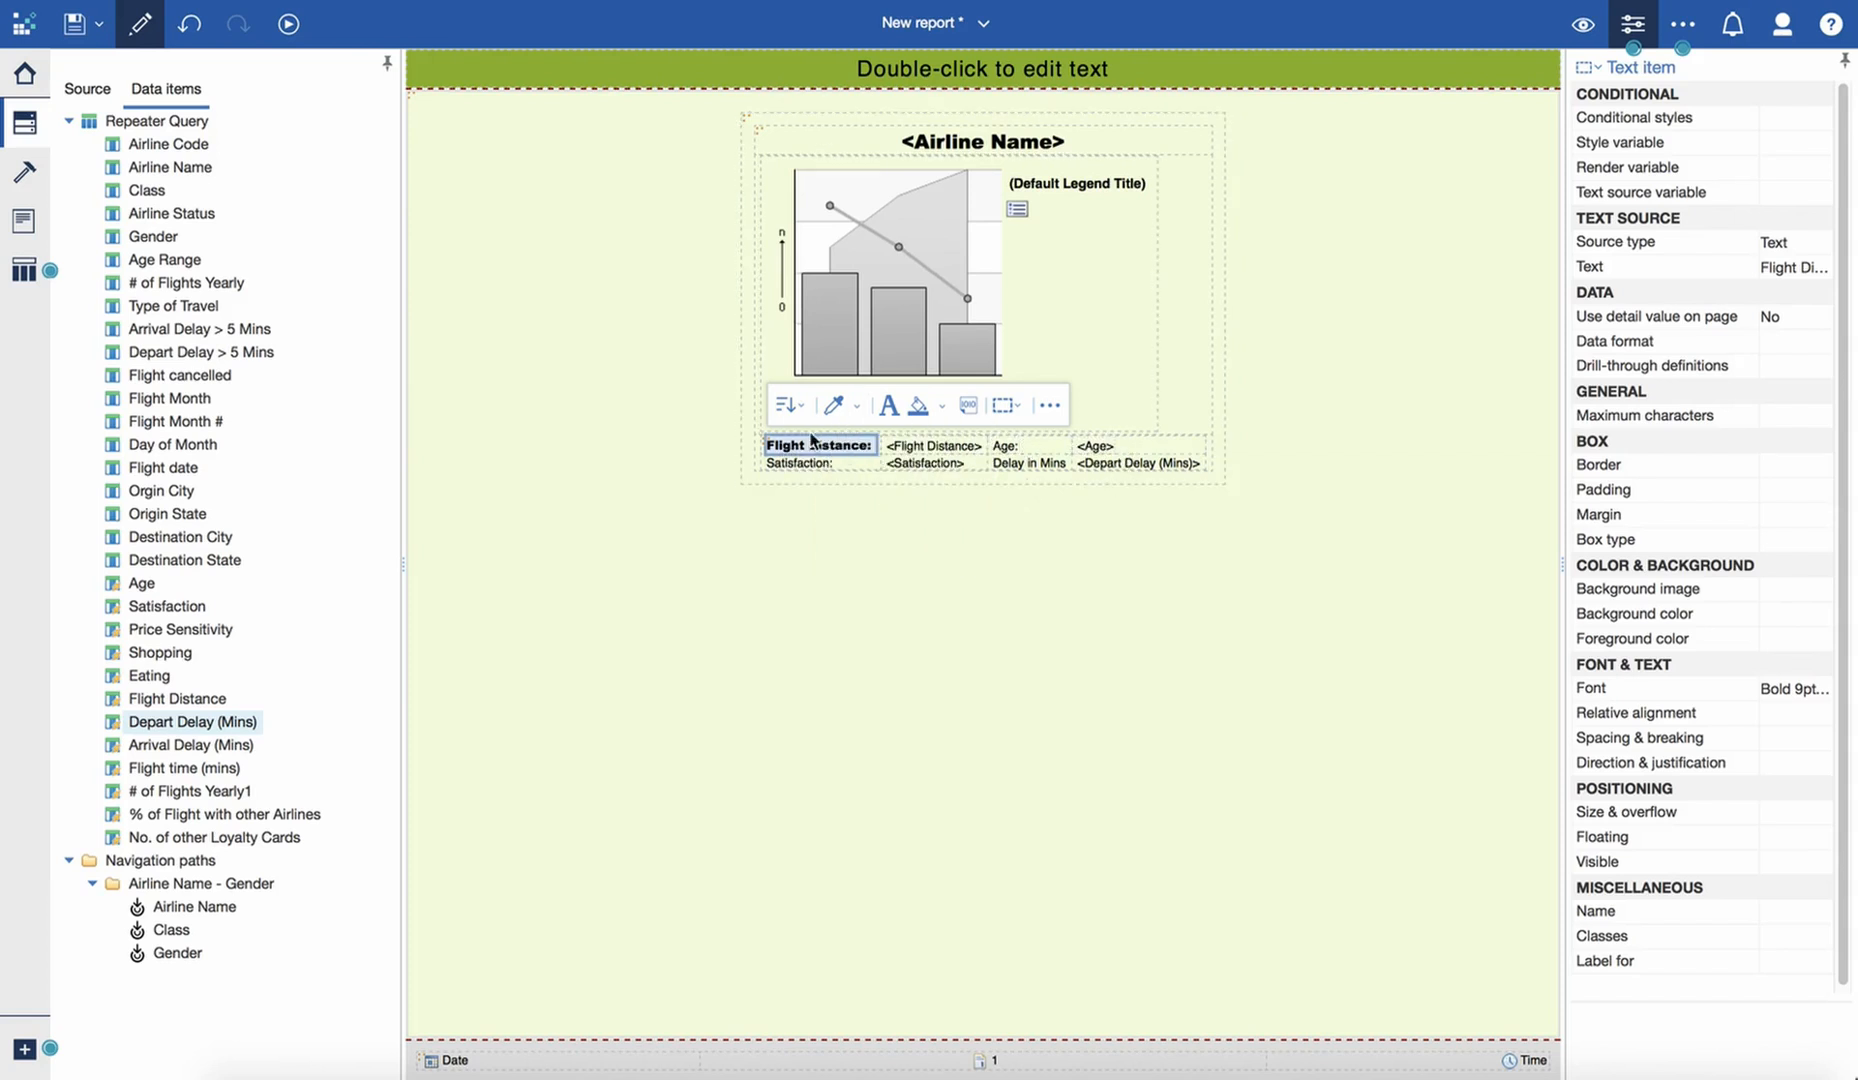
pyautogui.click(858, 408)
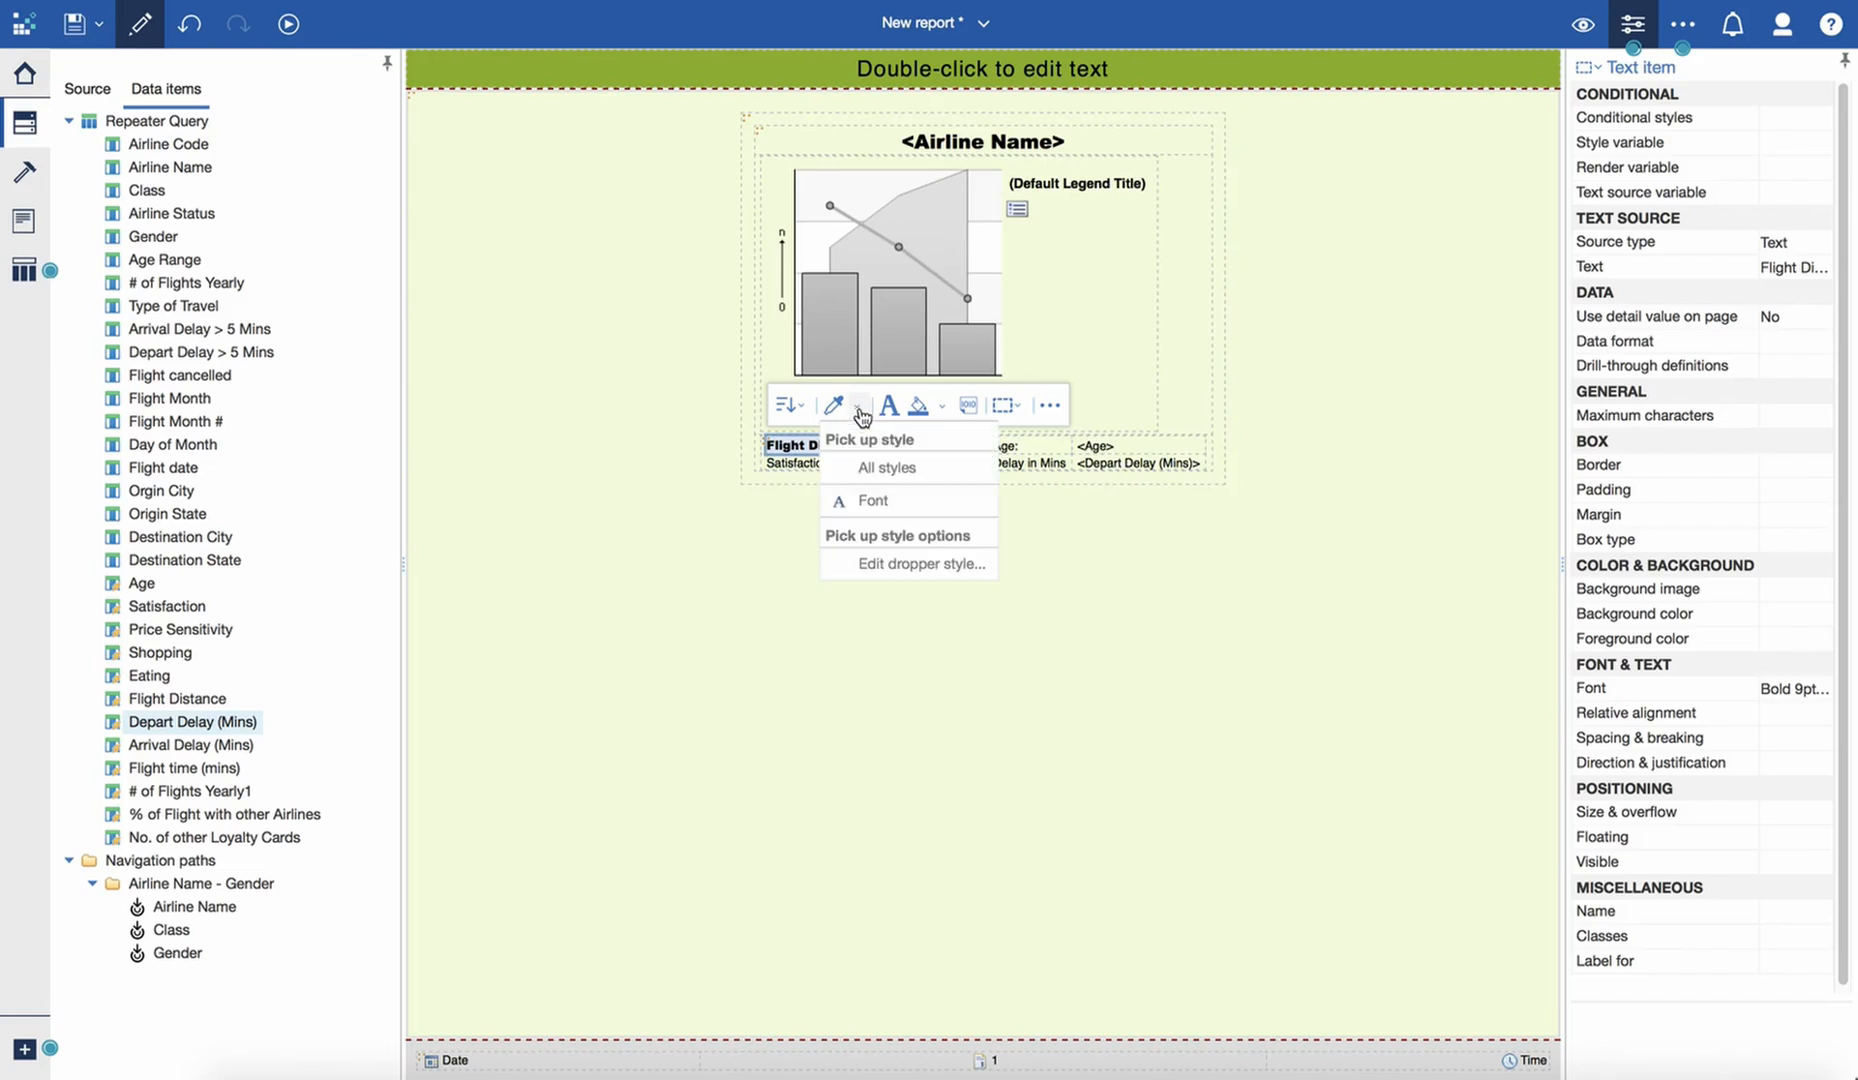
pyautogui.click(857, 468)
pyautogui.click(812, 464)
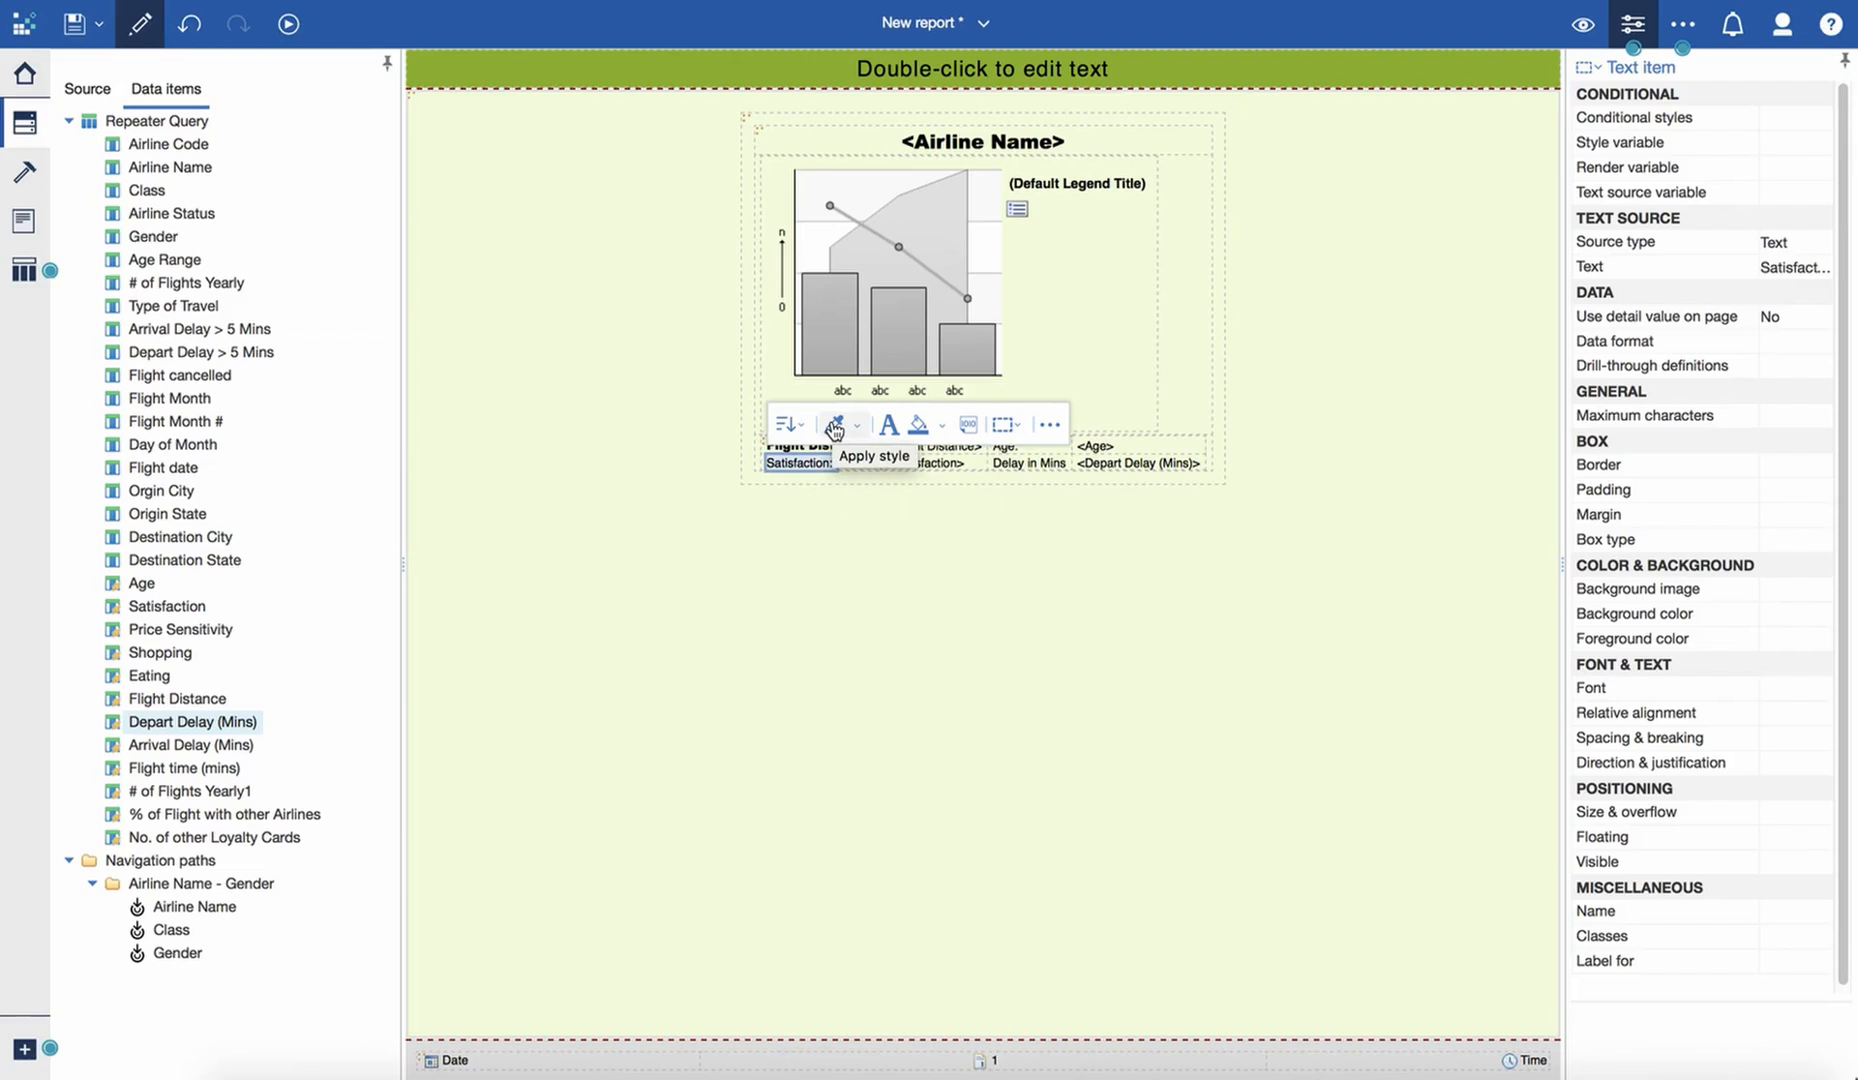
pyautogui.click(834, 428)
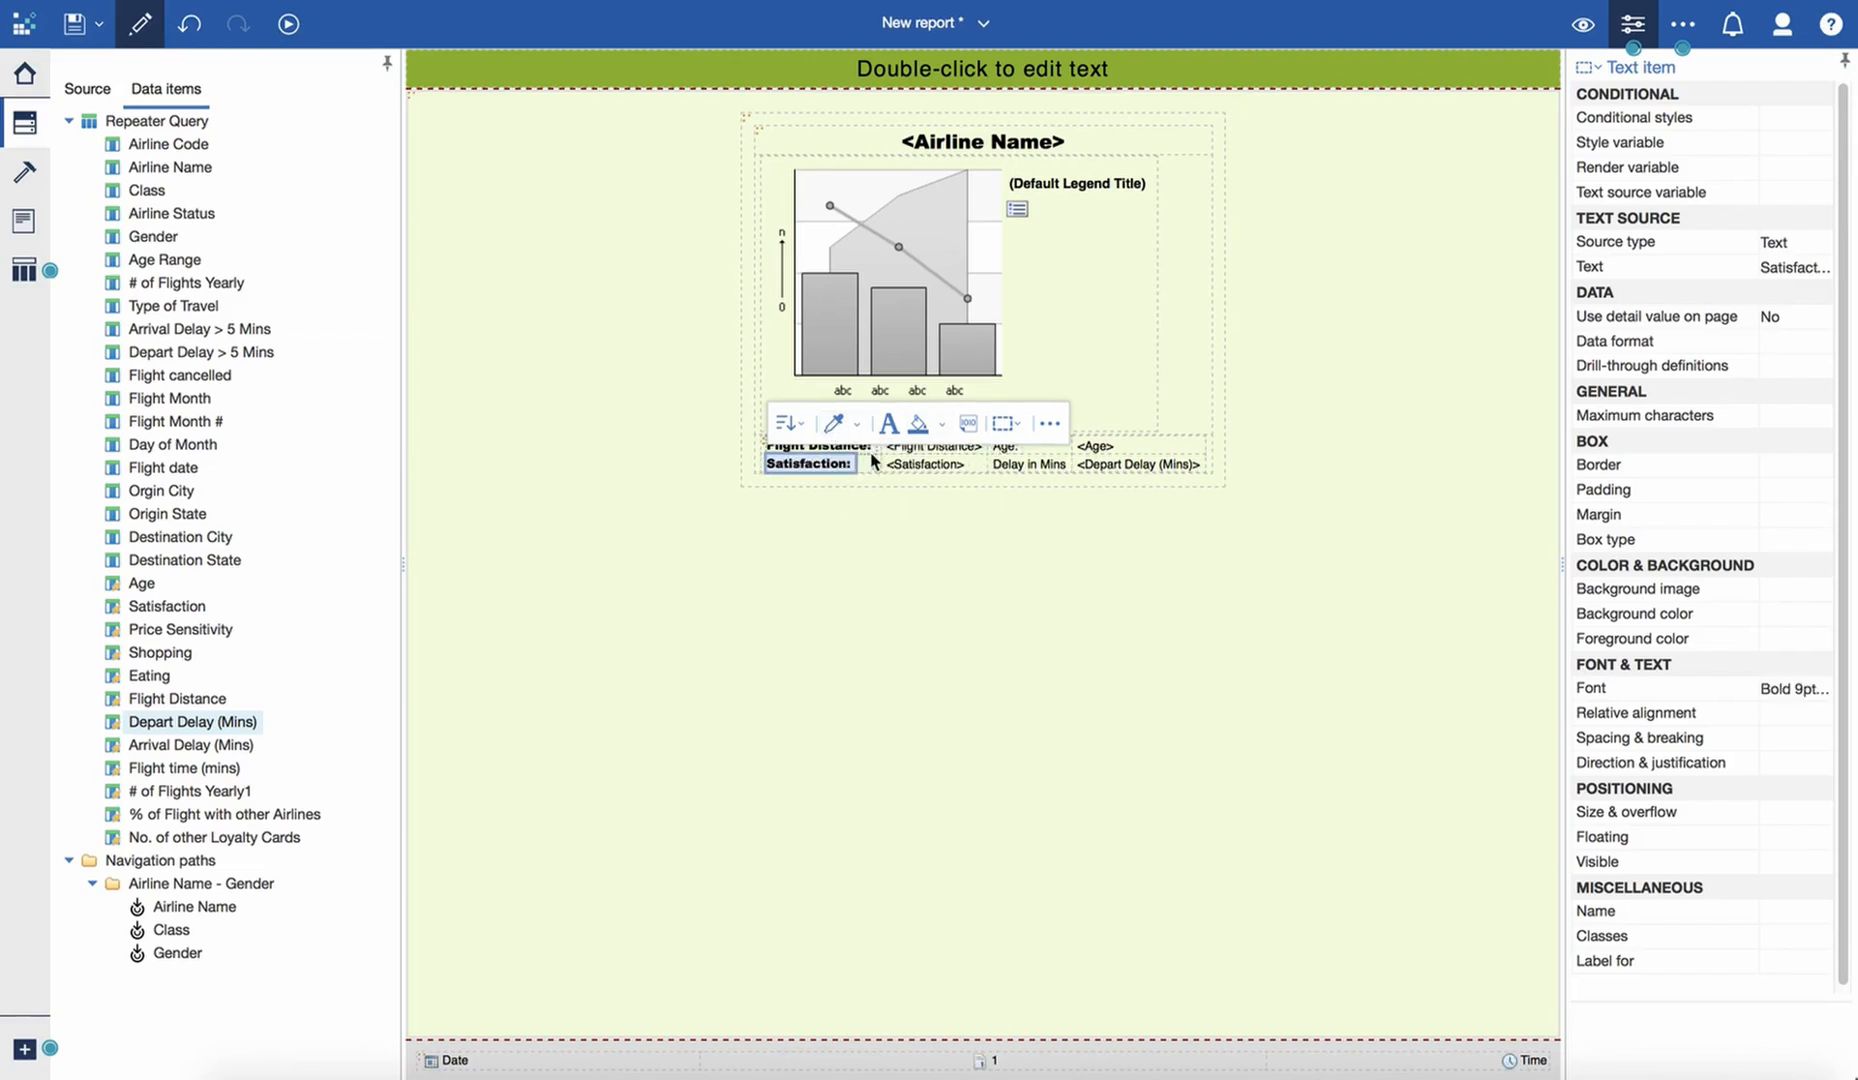
pyautogui.click(1000, 465)
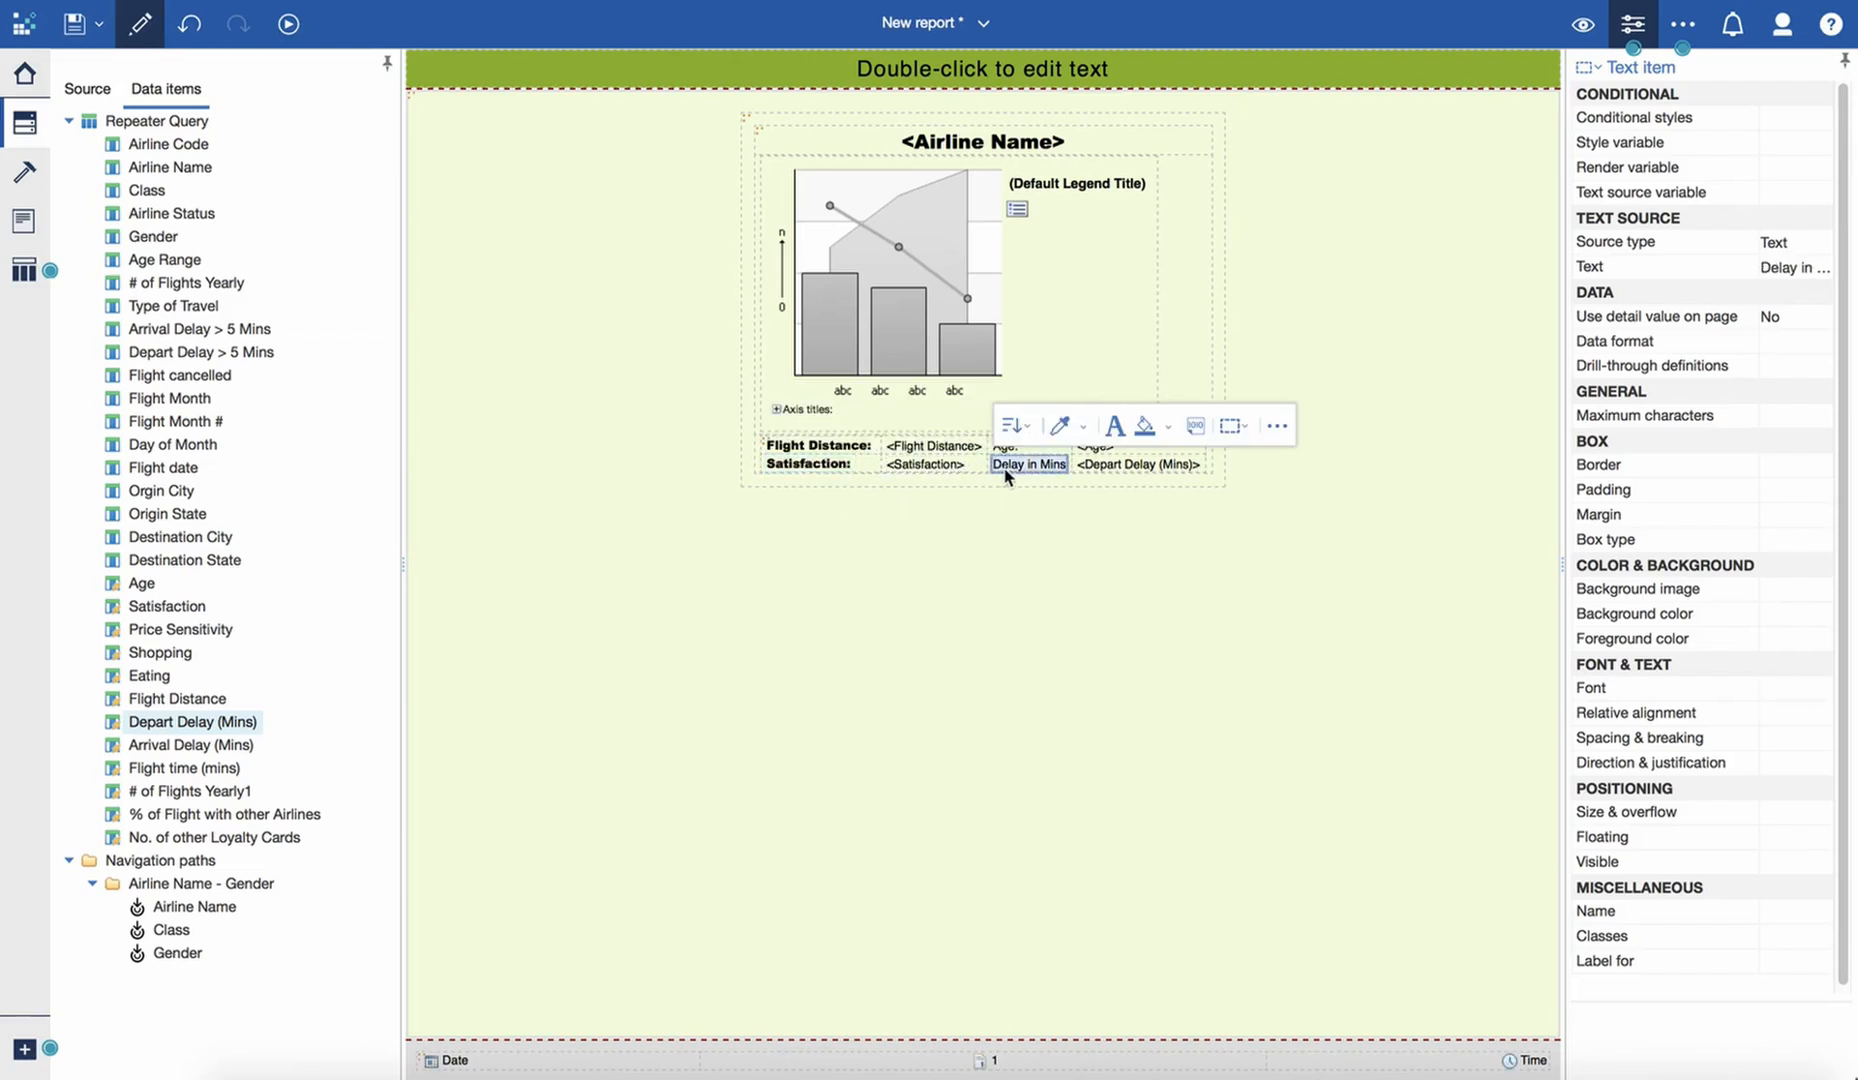
pyautogui.click(1057, 428)
pyautogui.click(998, 447)
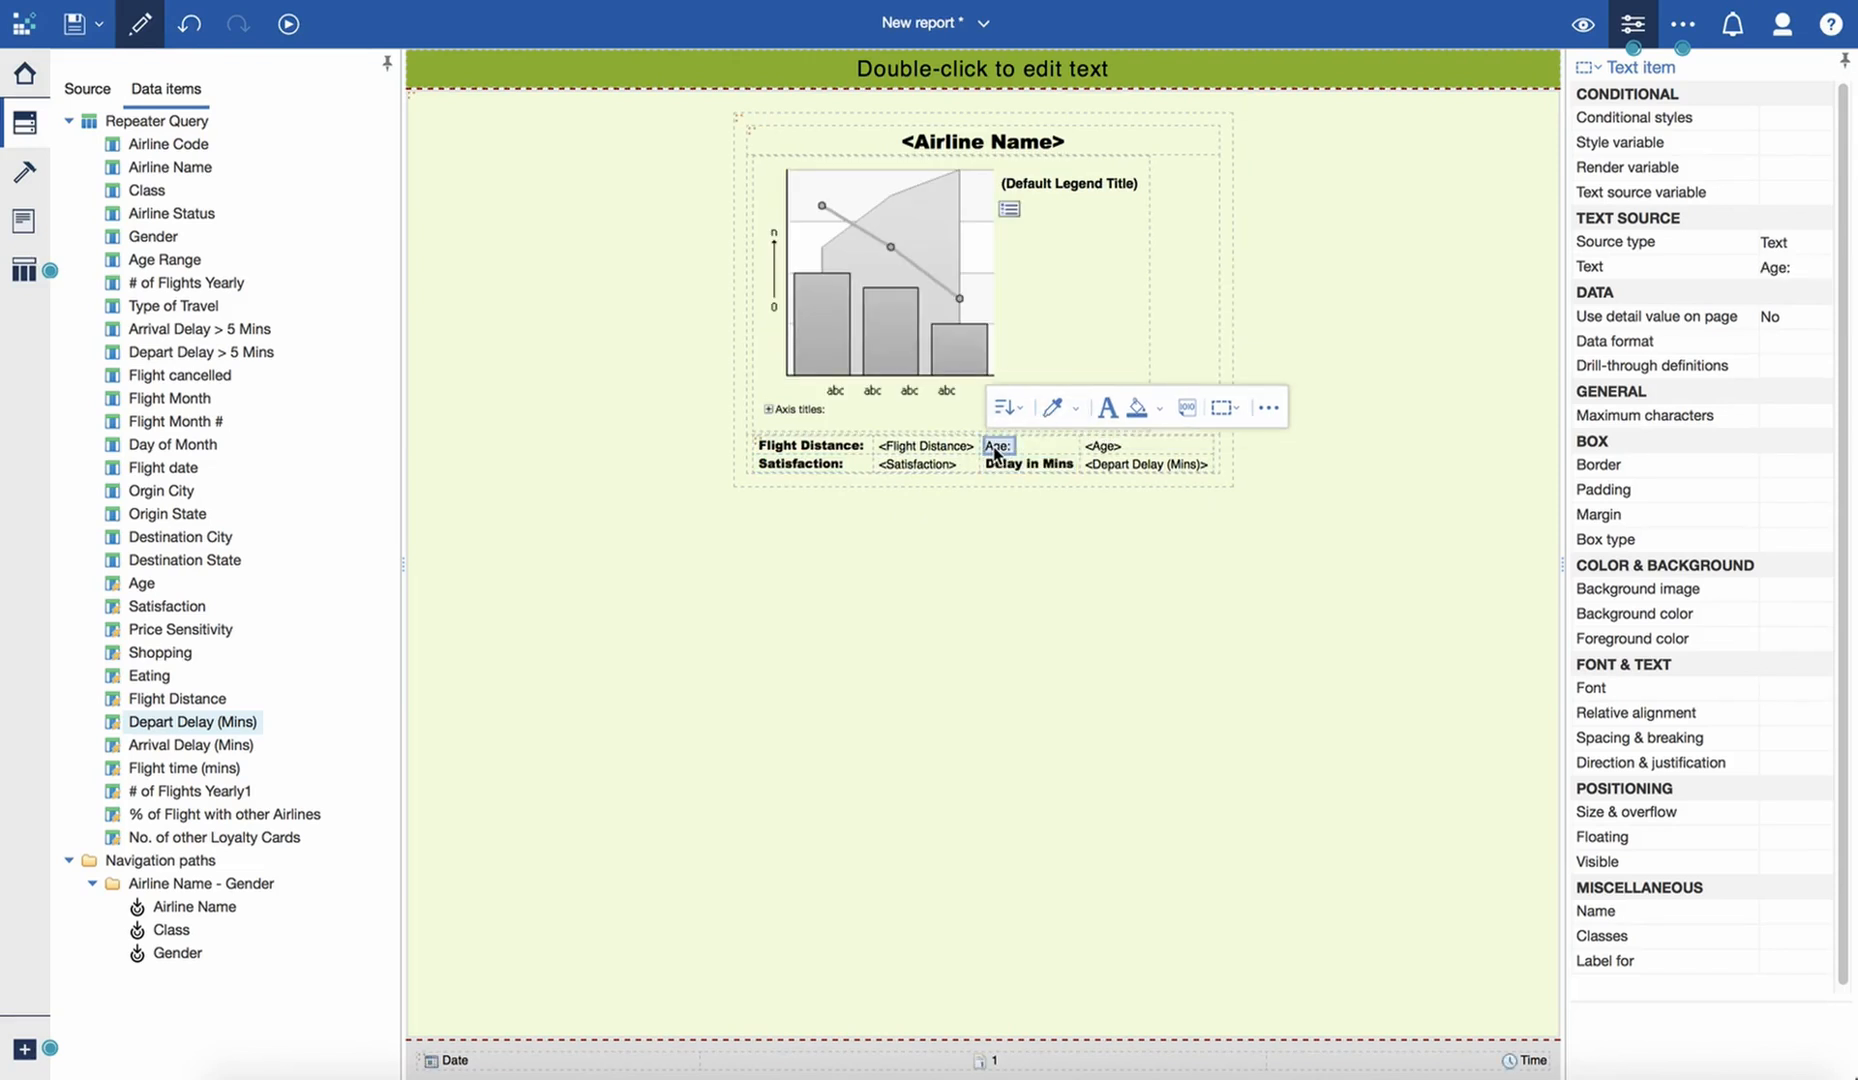
# - Switch the report to page preview to check the charts and the metrics table with live data
pyautogui.click(1582, 23)
pyautogui.click(1522, 121)
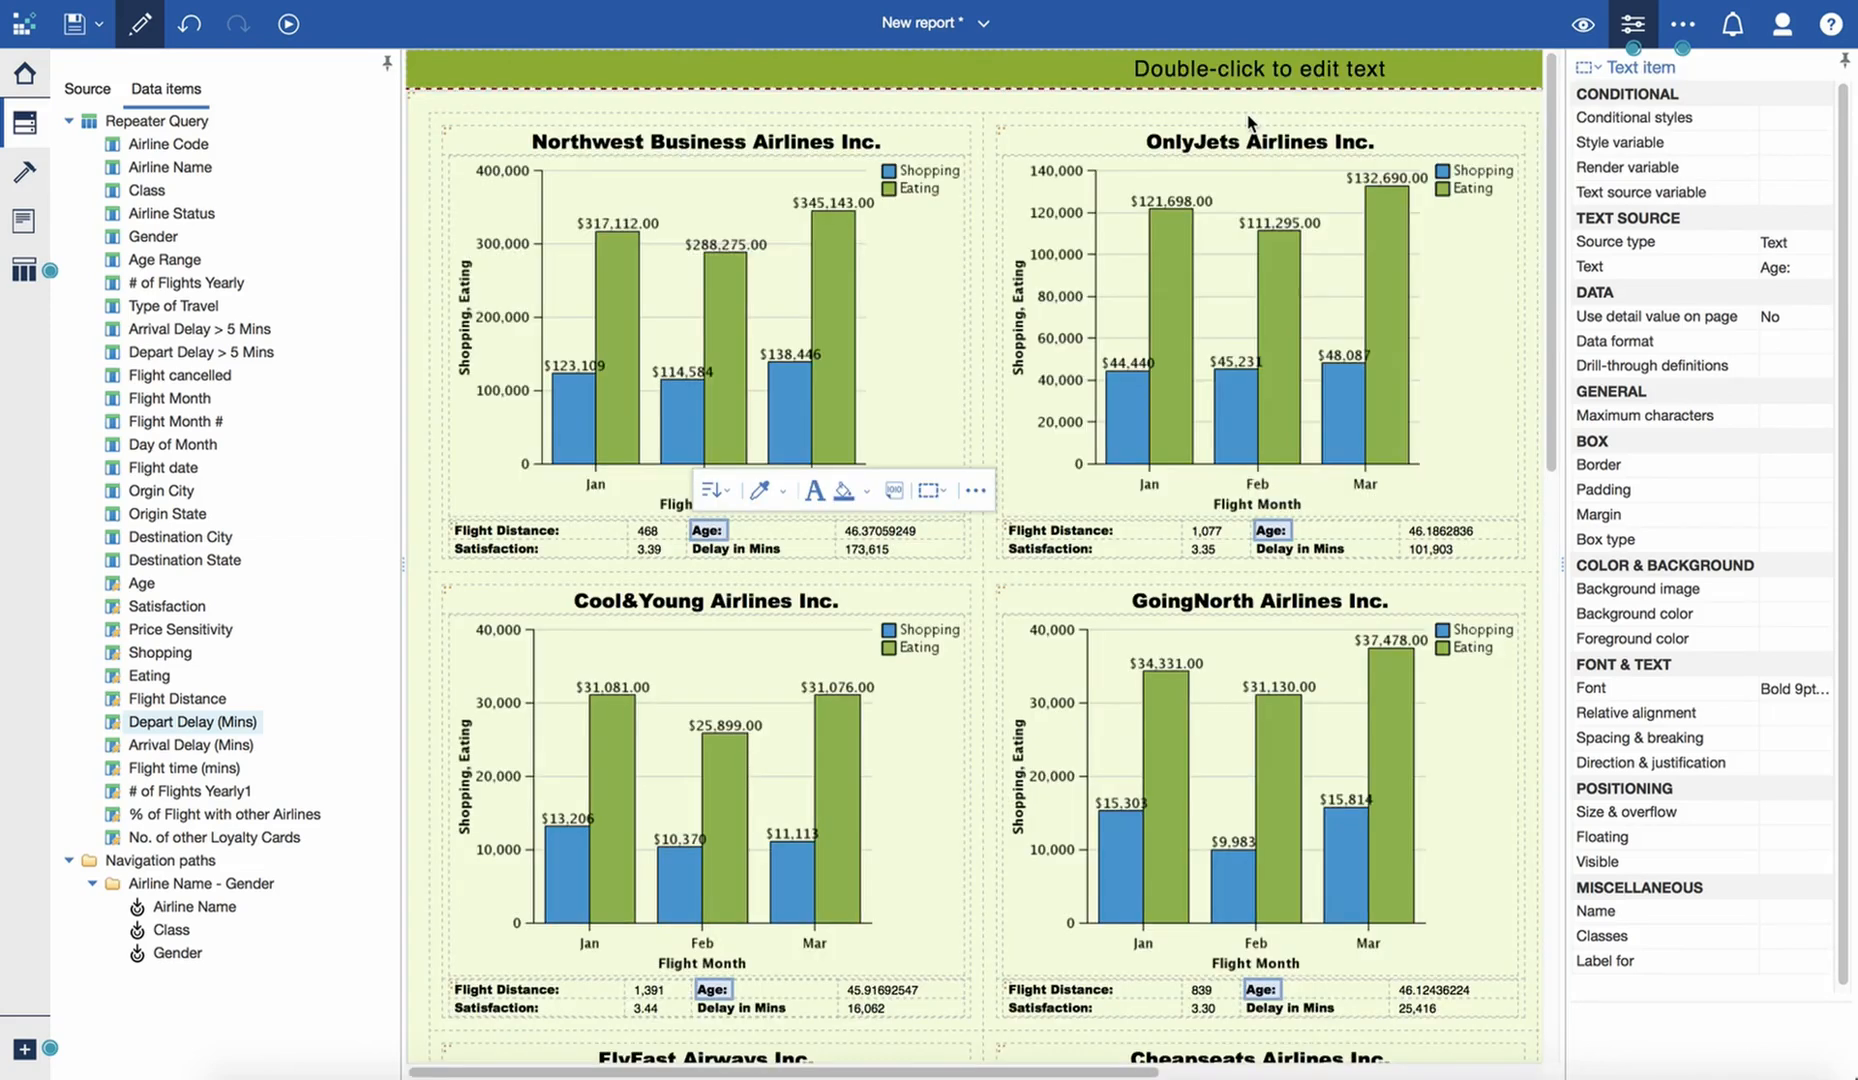
pyautogui.click(645, 531)
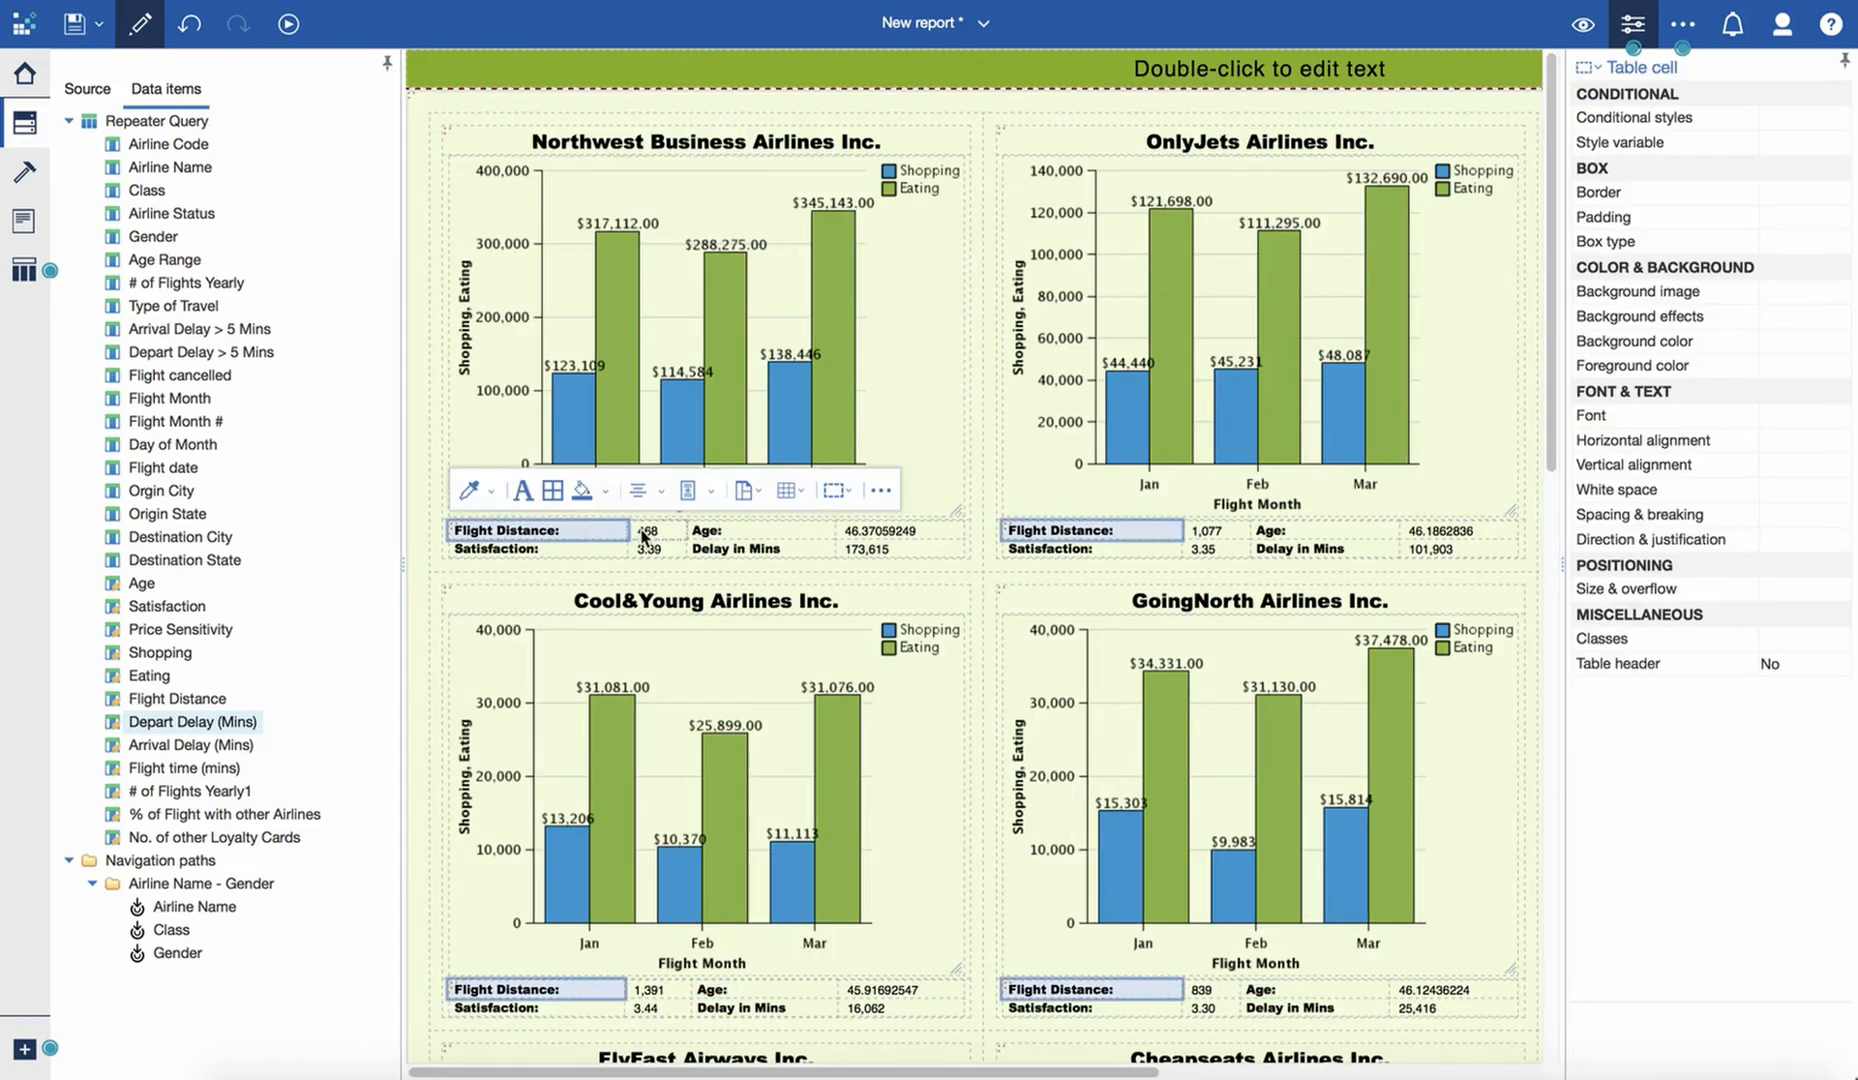
pyautogui.click(647, 531)
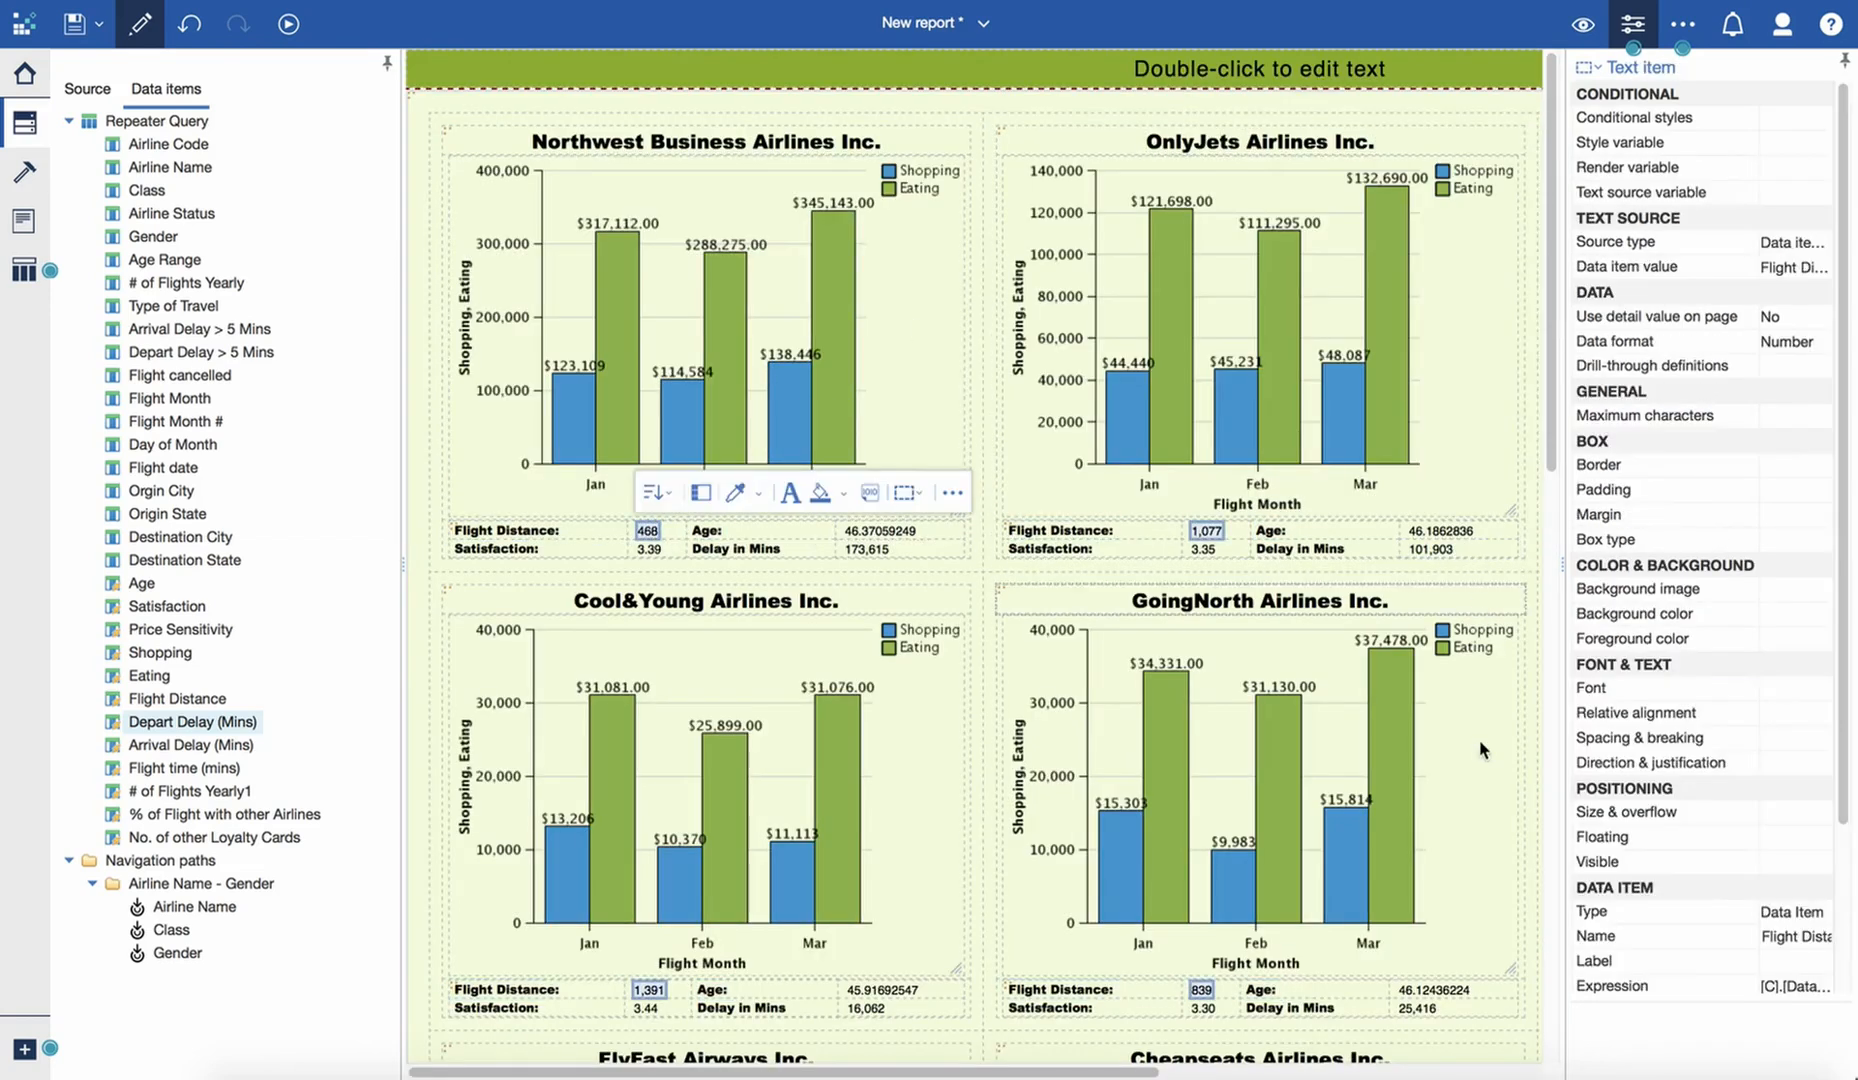
pyautogui.click(1479, 777)
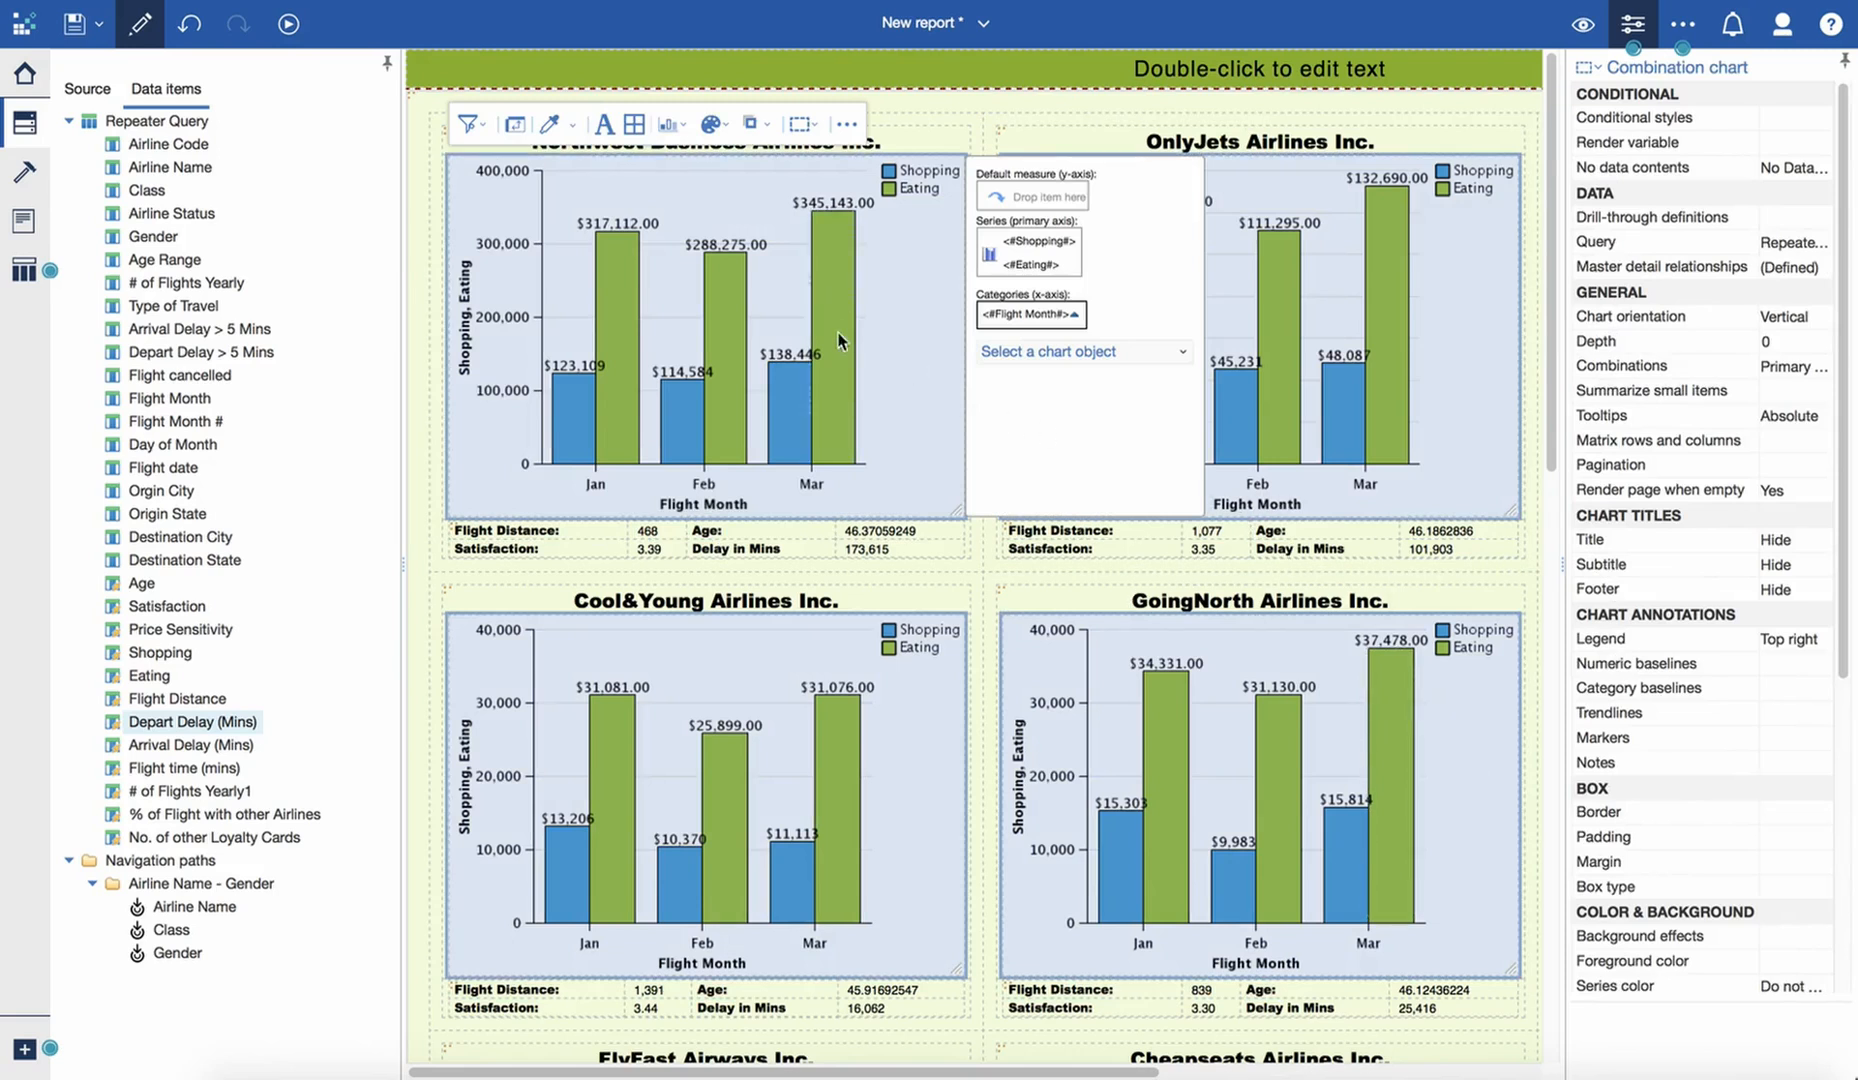
# - Select the whole repeater table and group it by Airline Name in its grouping and sorting settings
pyautogui.click(438, 104)
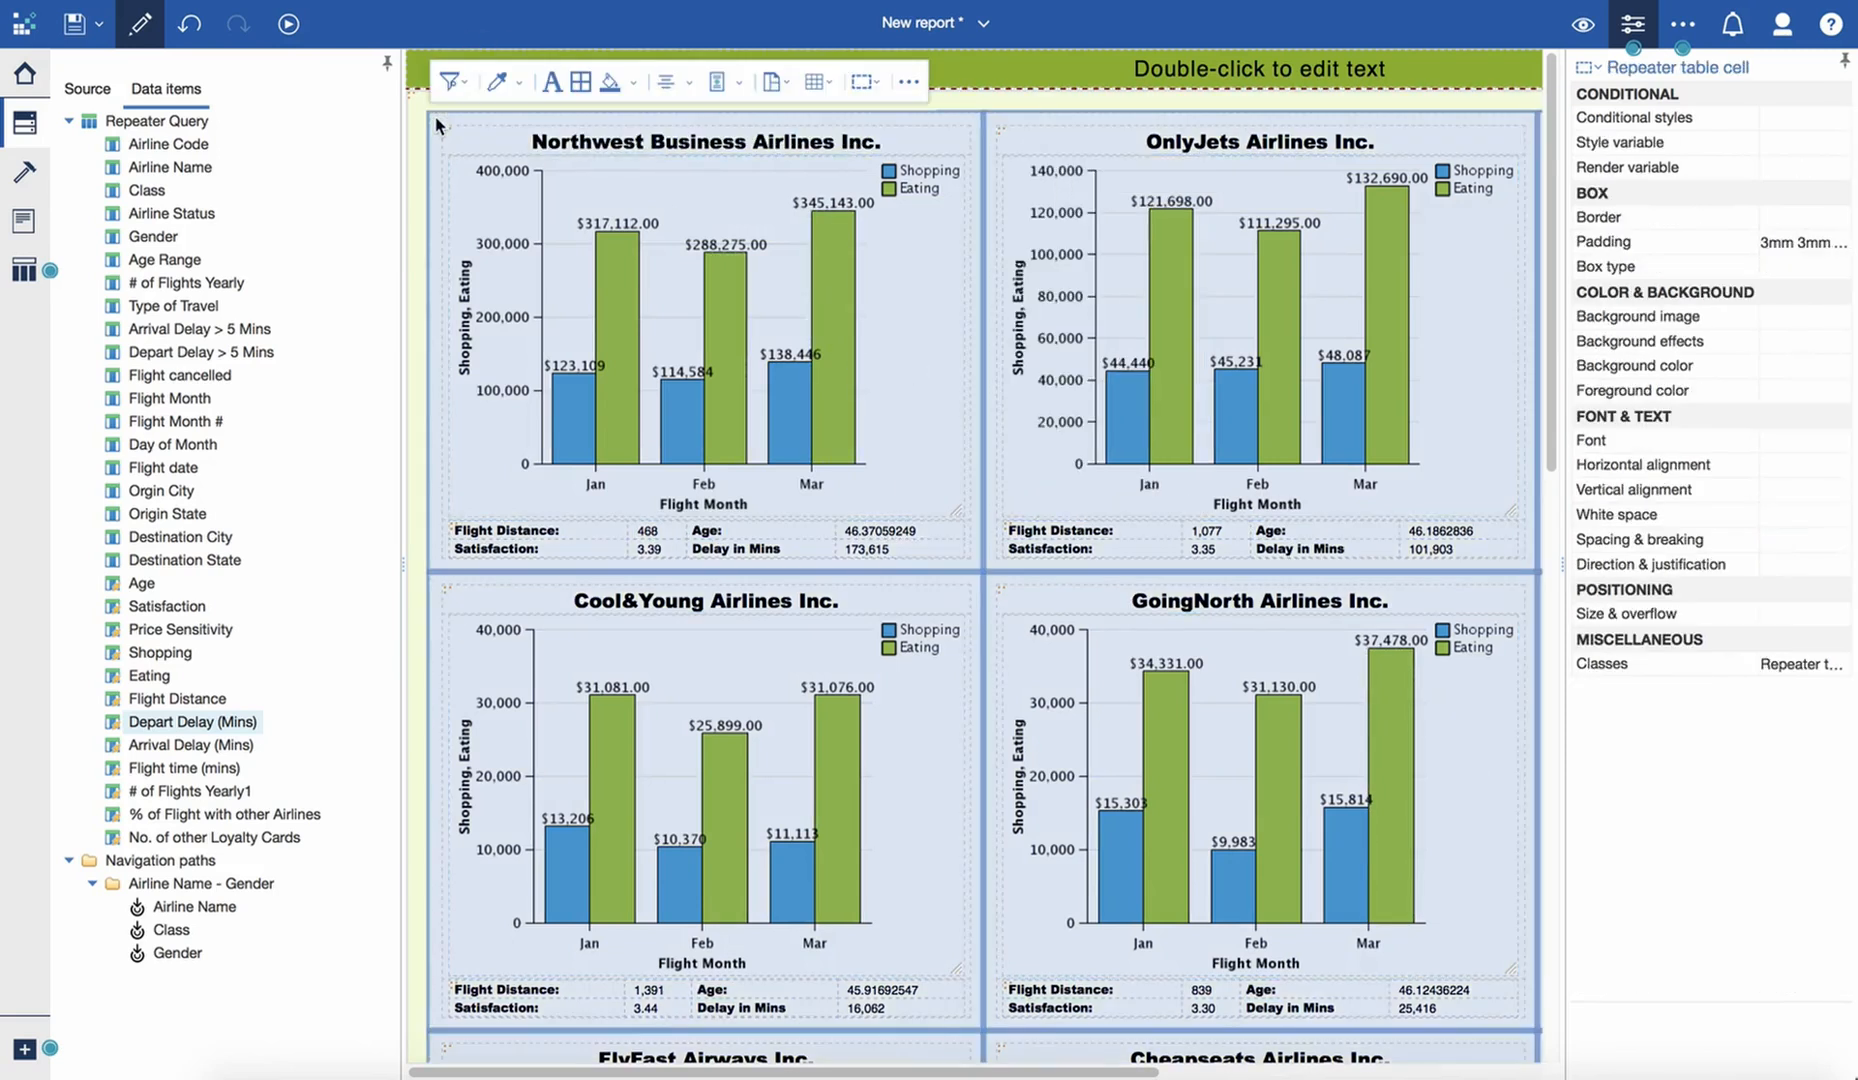
pyautogui.click(1598, 66)
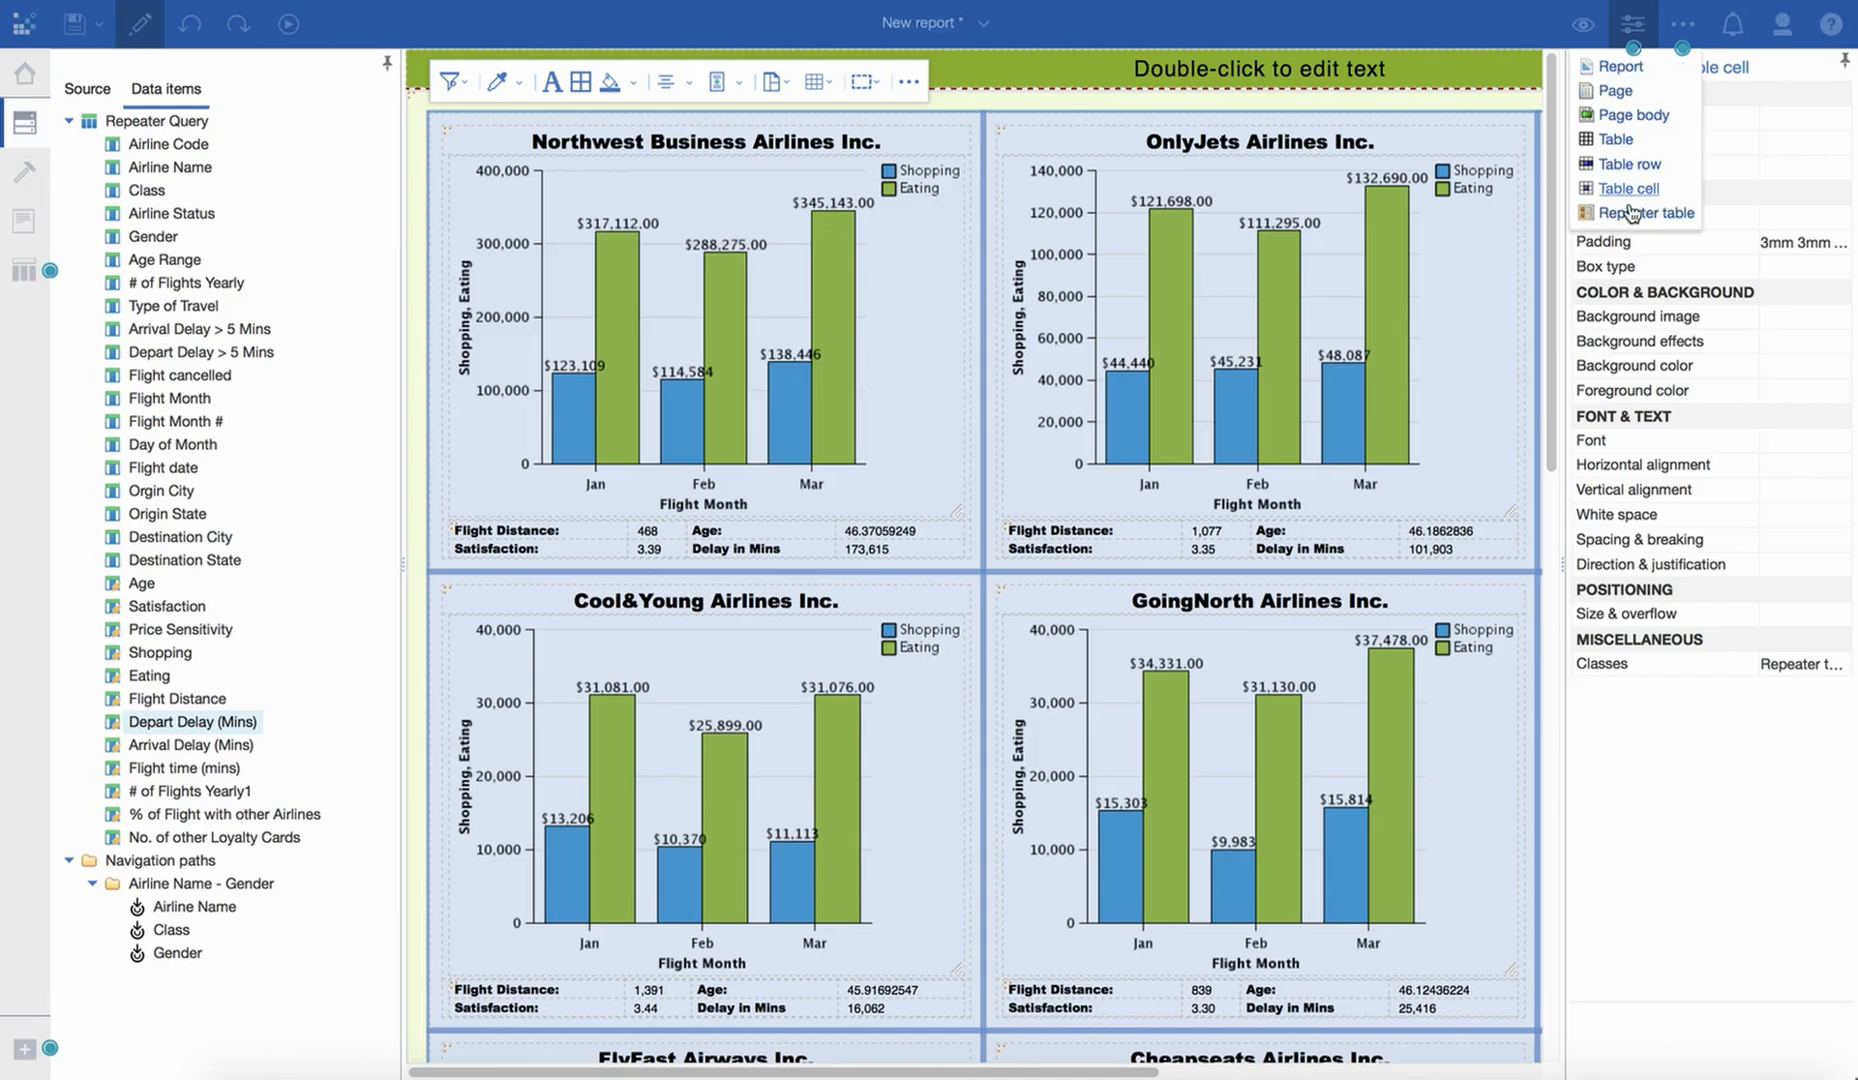
pyautogui.click(1632, 214)
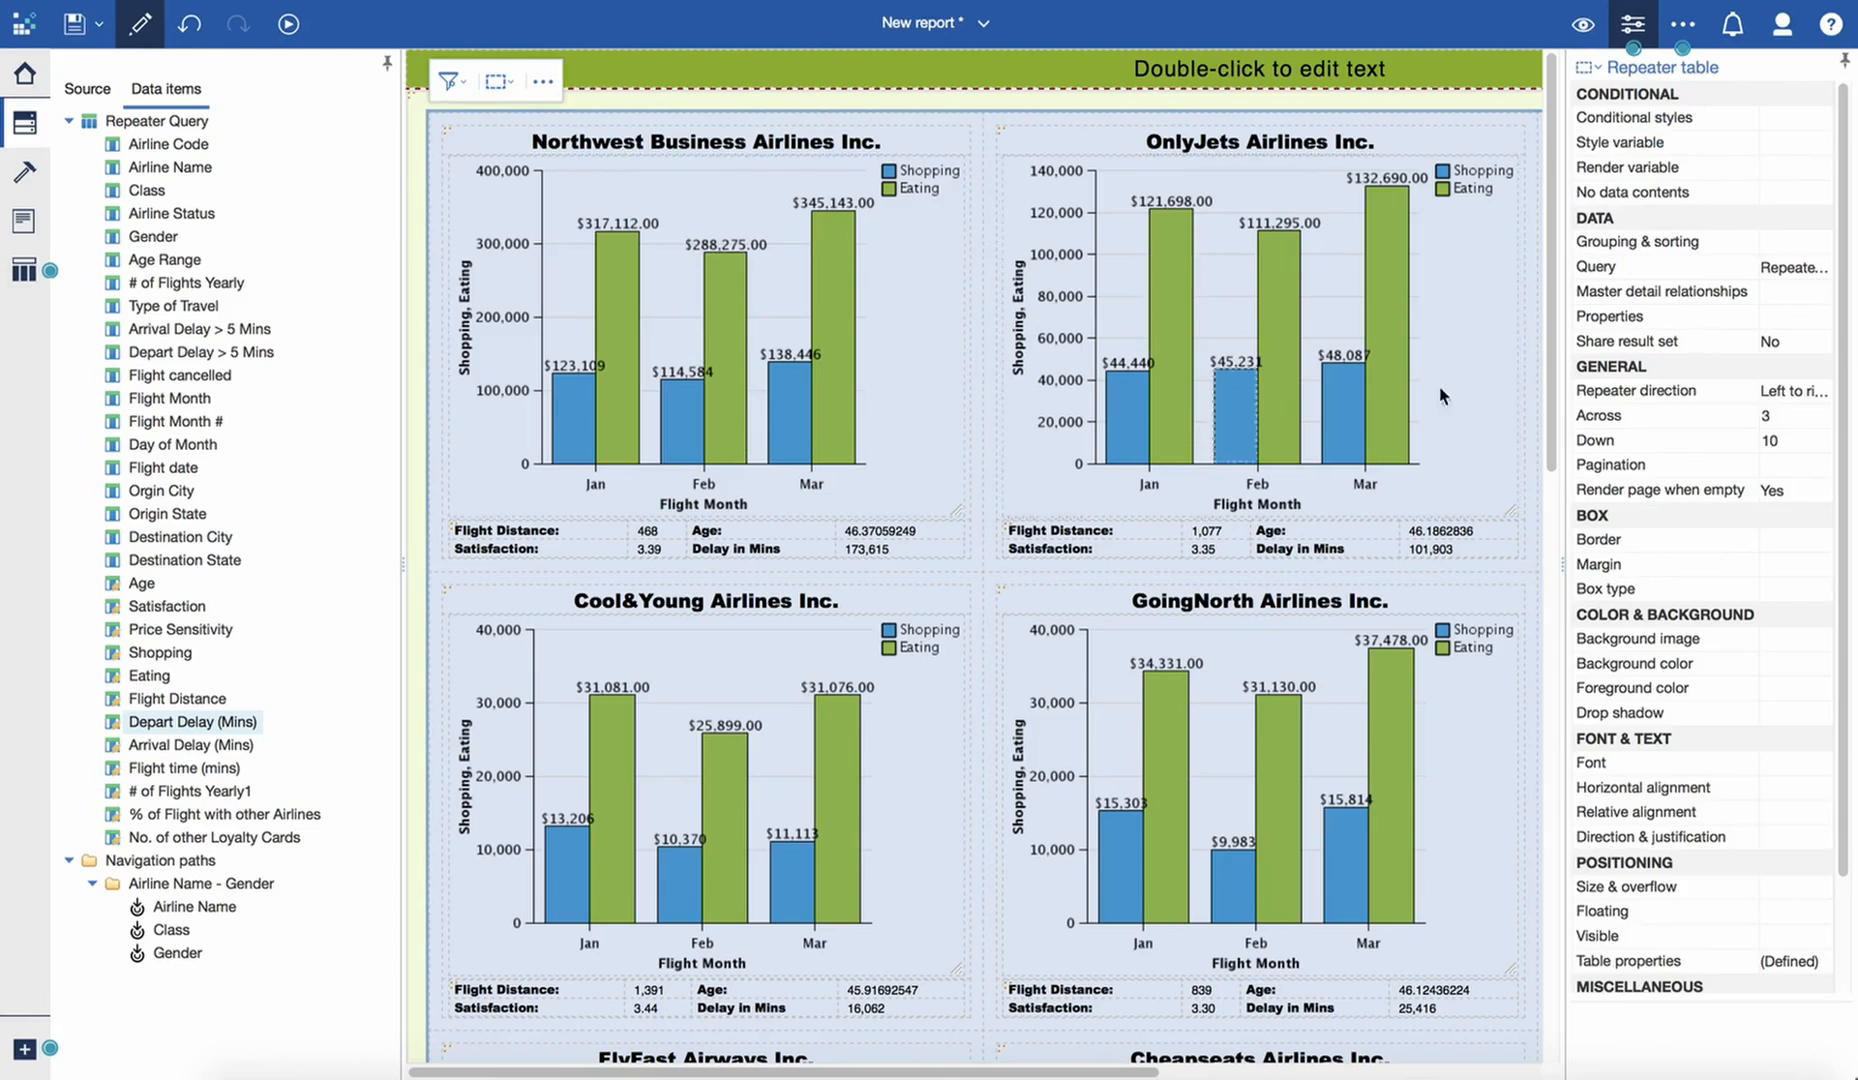
pyautogui.click(1820, 243)
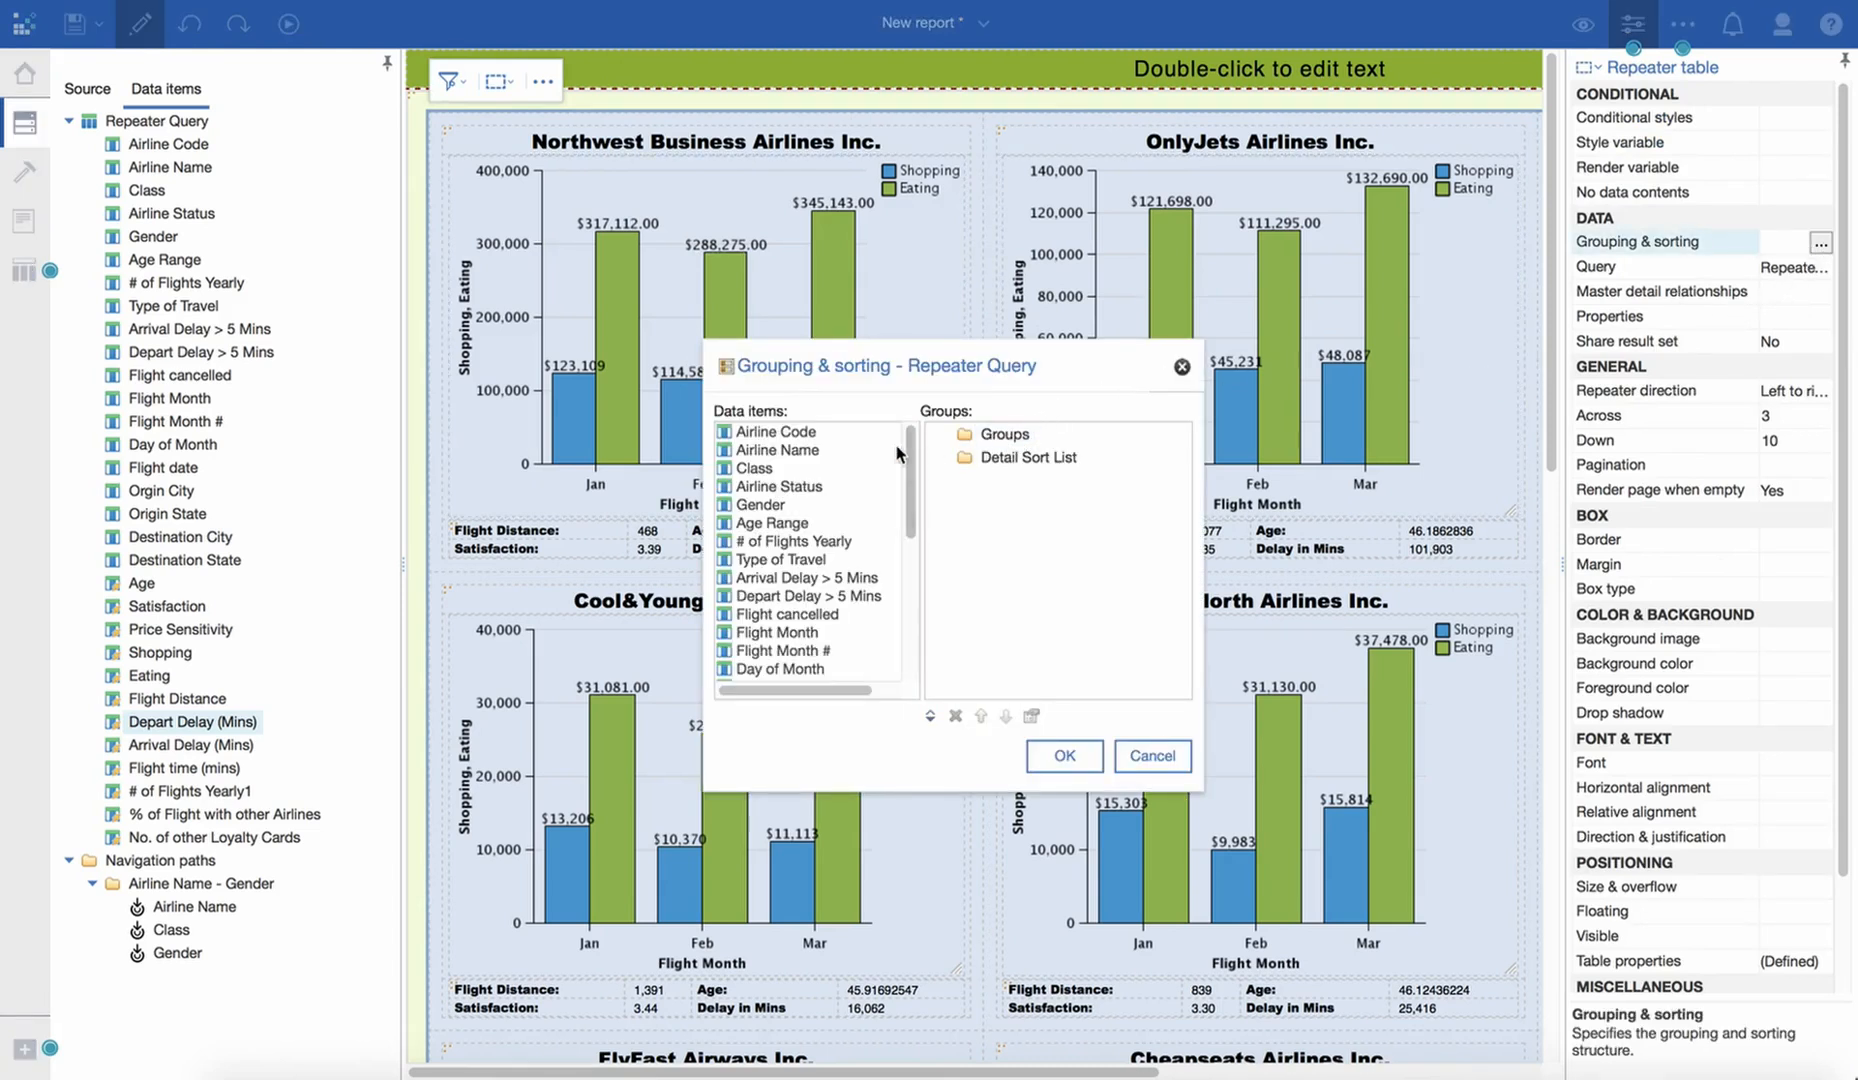
pyautogui.moveTo(787, 455); pyautogui.dragTo(1000, 434)
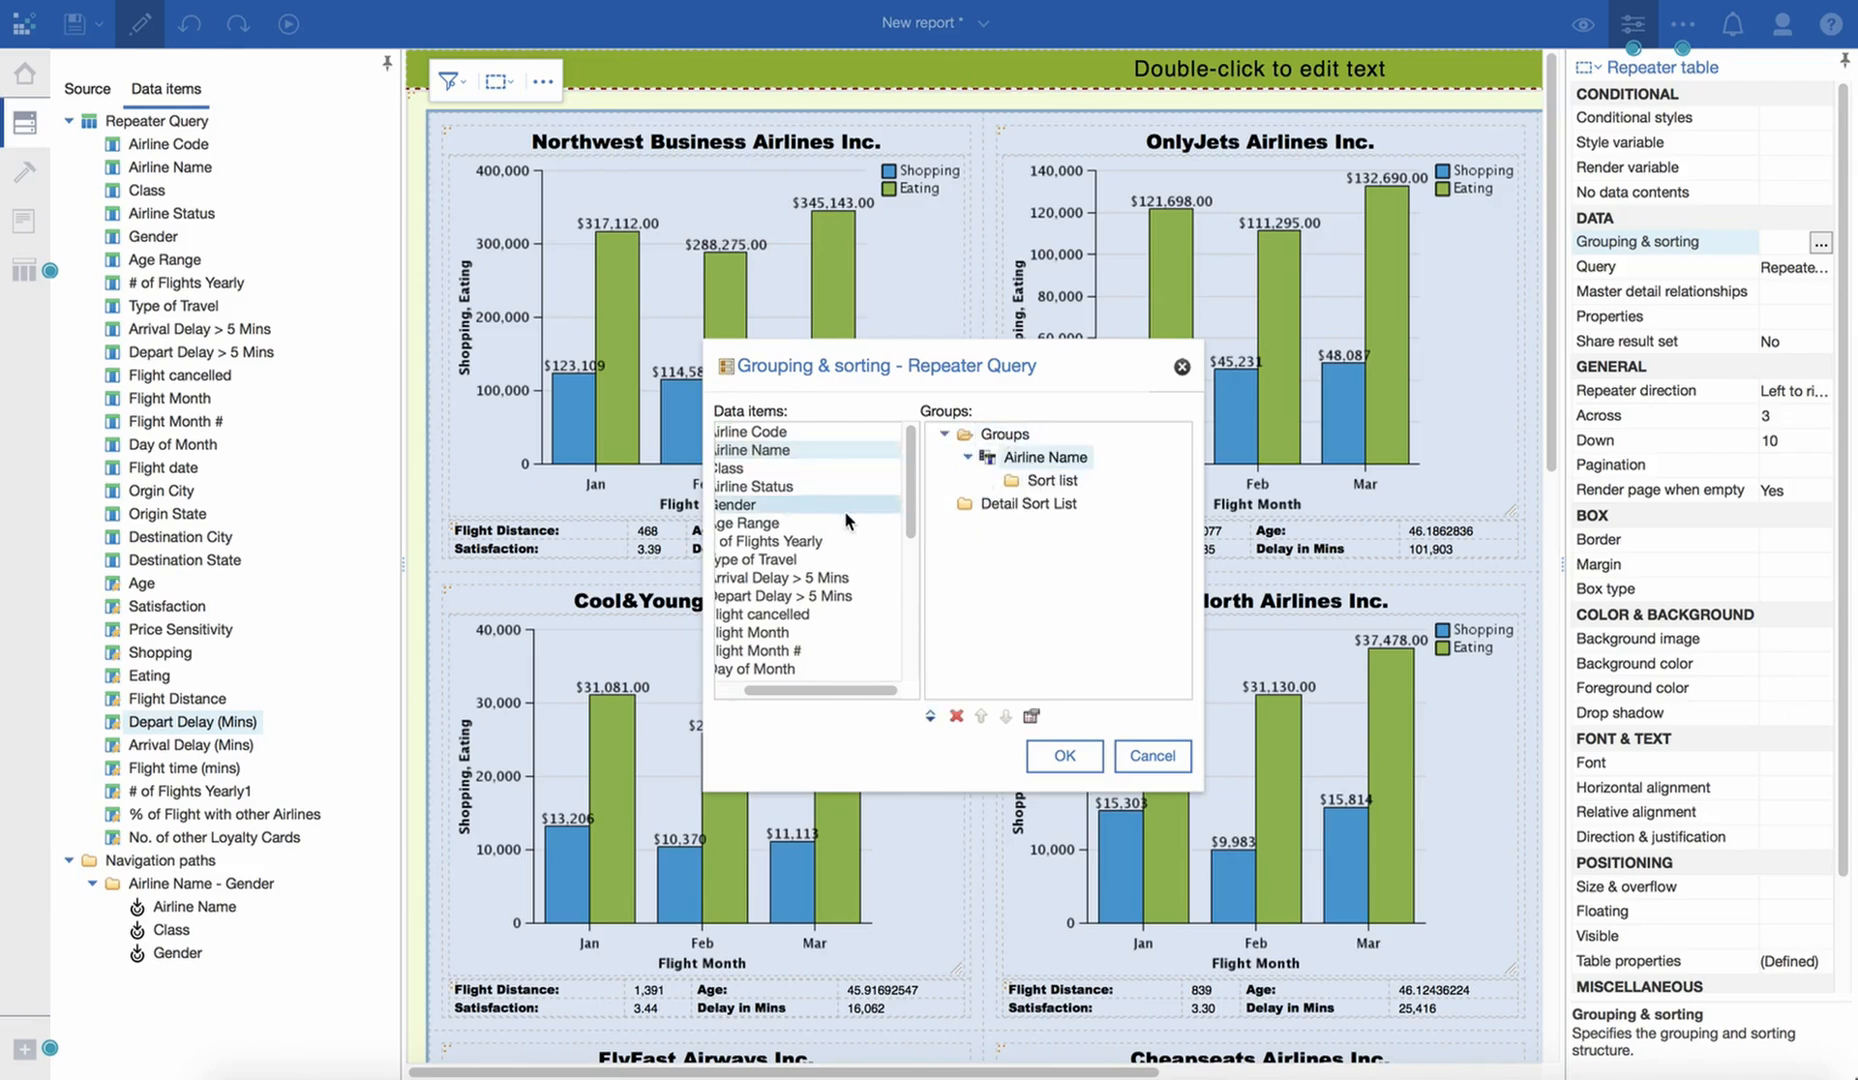
# - Add Flight Distance to the sort list of the Airline Name group, sort it in descending order and apply the grouping
pyautogui.moveTo(825, 693); pyautogui.dragTo(779, 698)
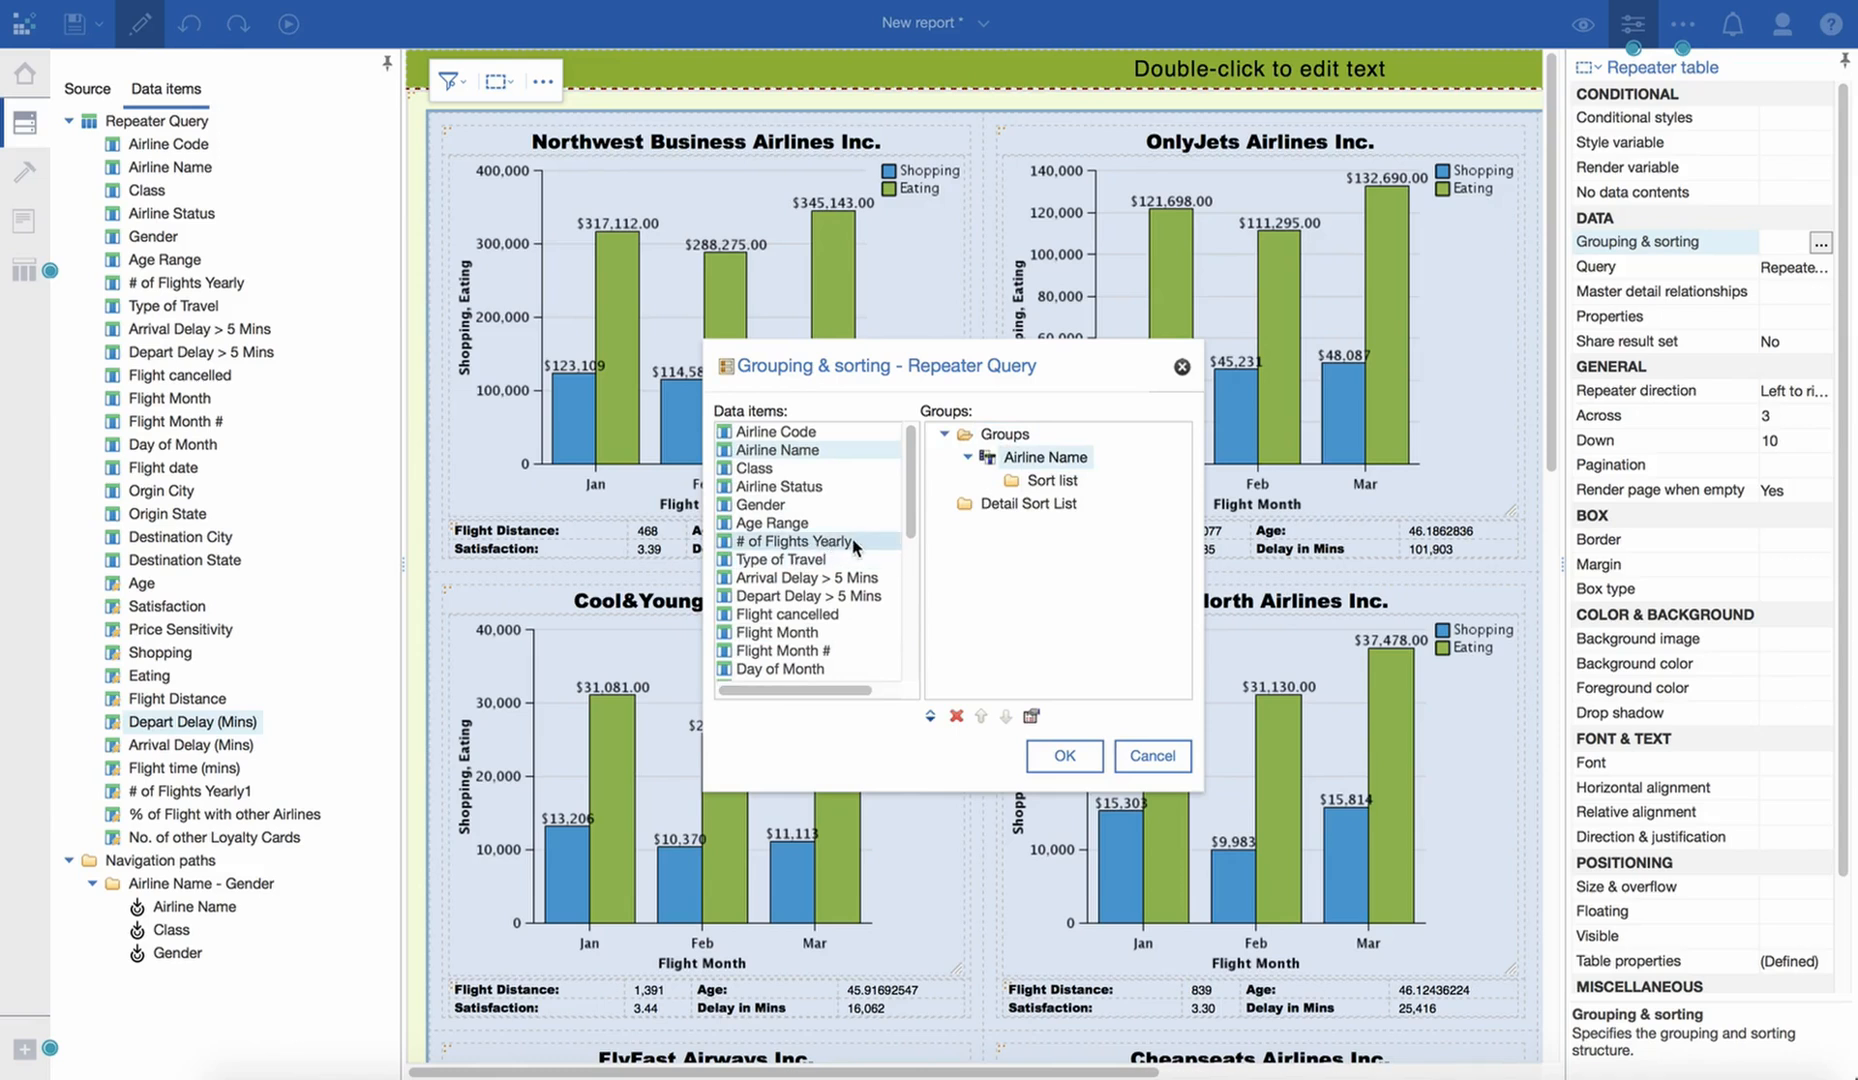
pyautogui.scroll(-1, 856, 546)
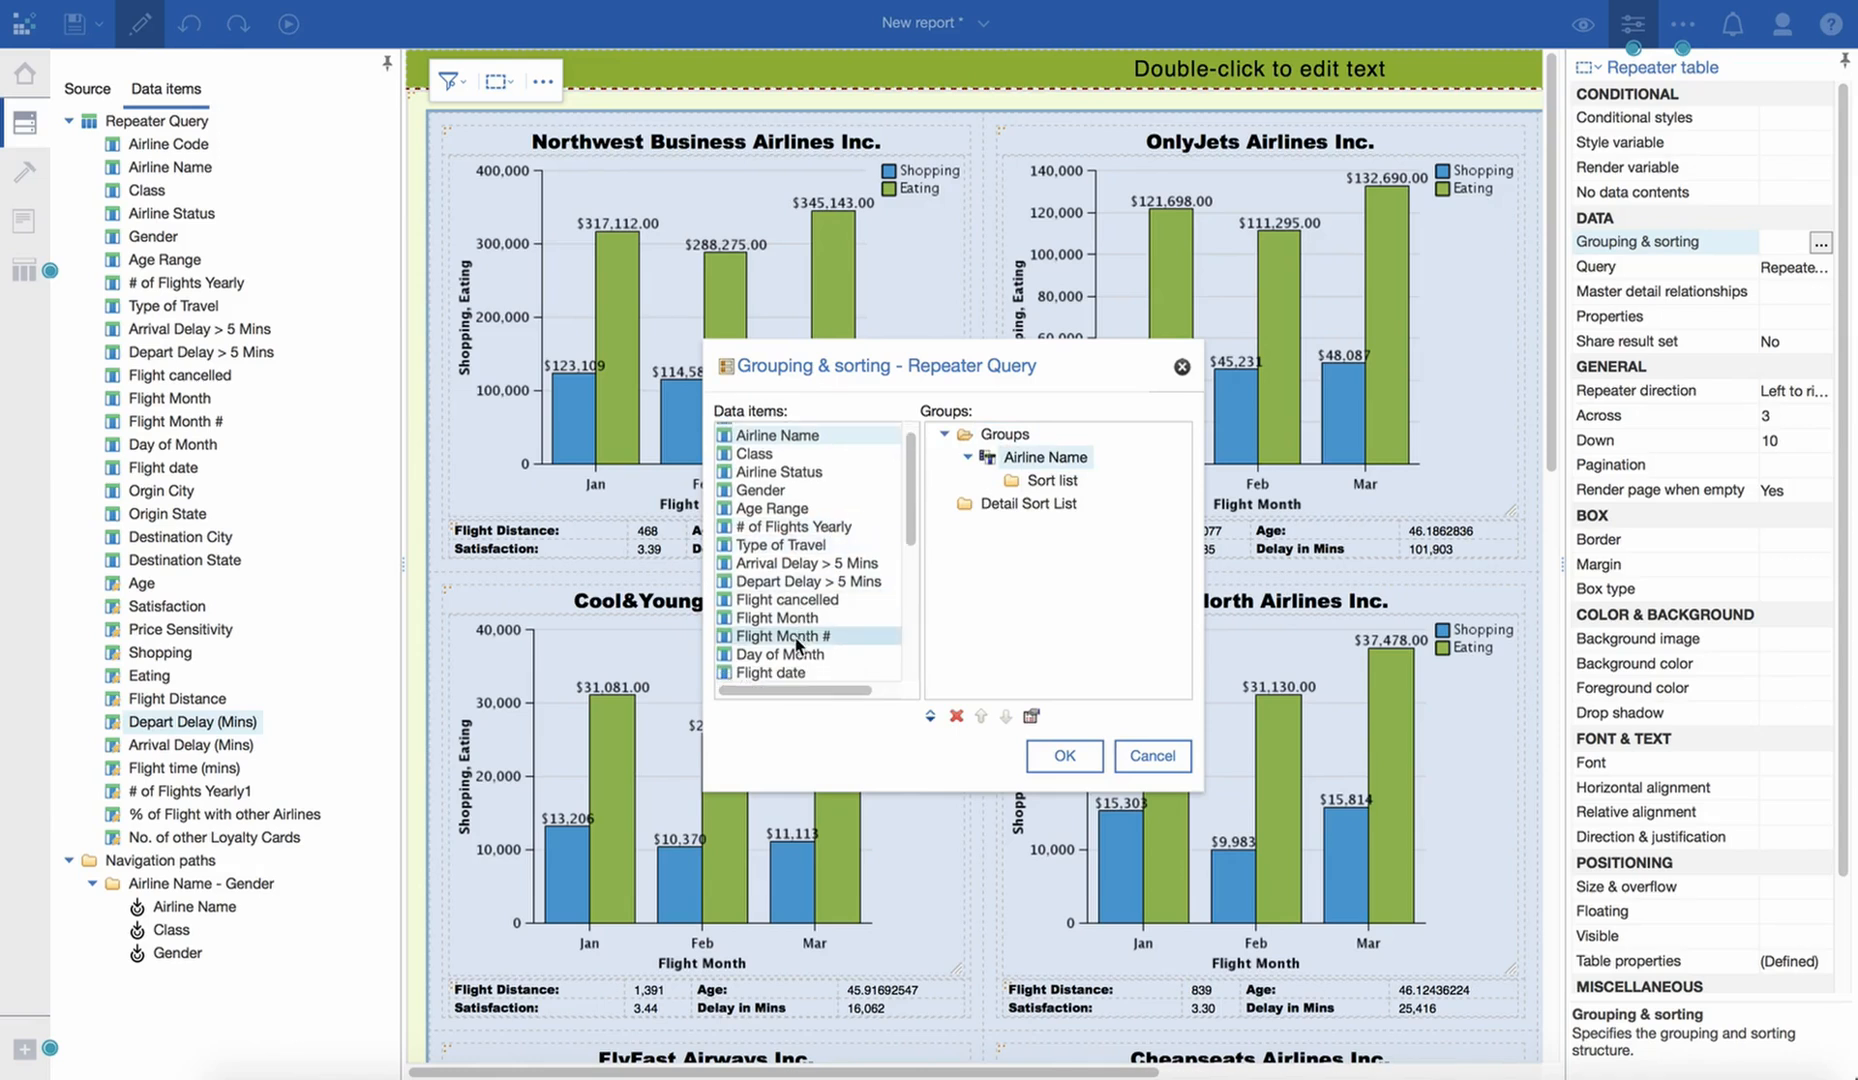
pyautogui.scroll(-1, 822, 632)
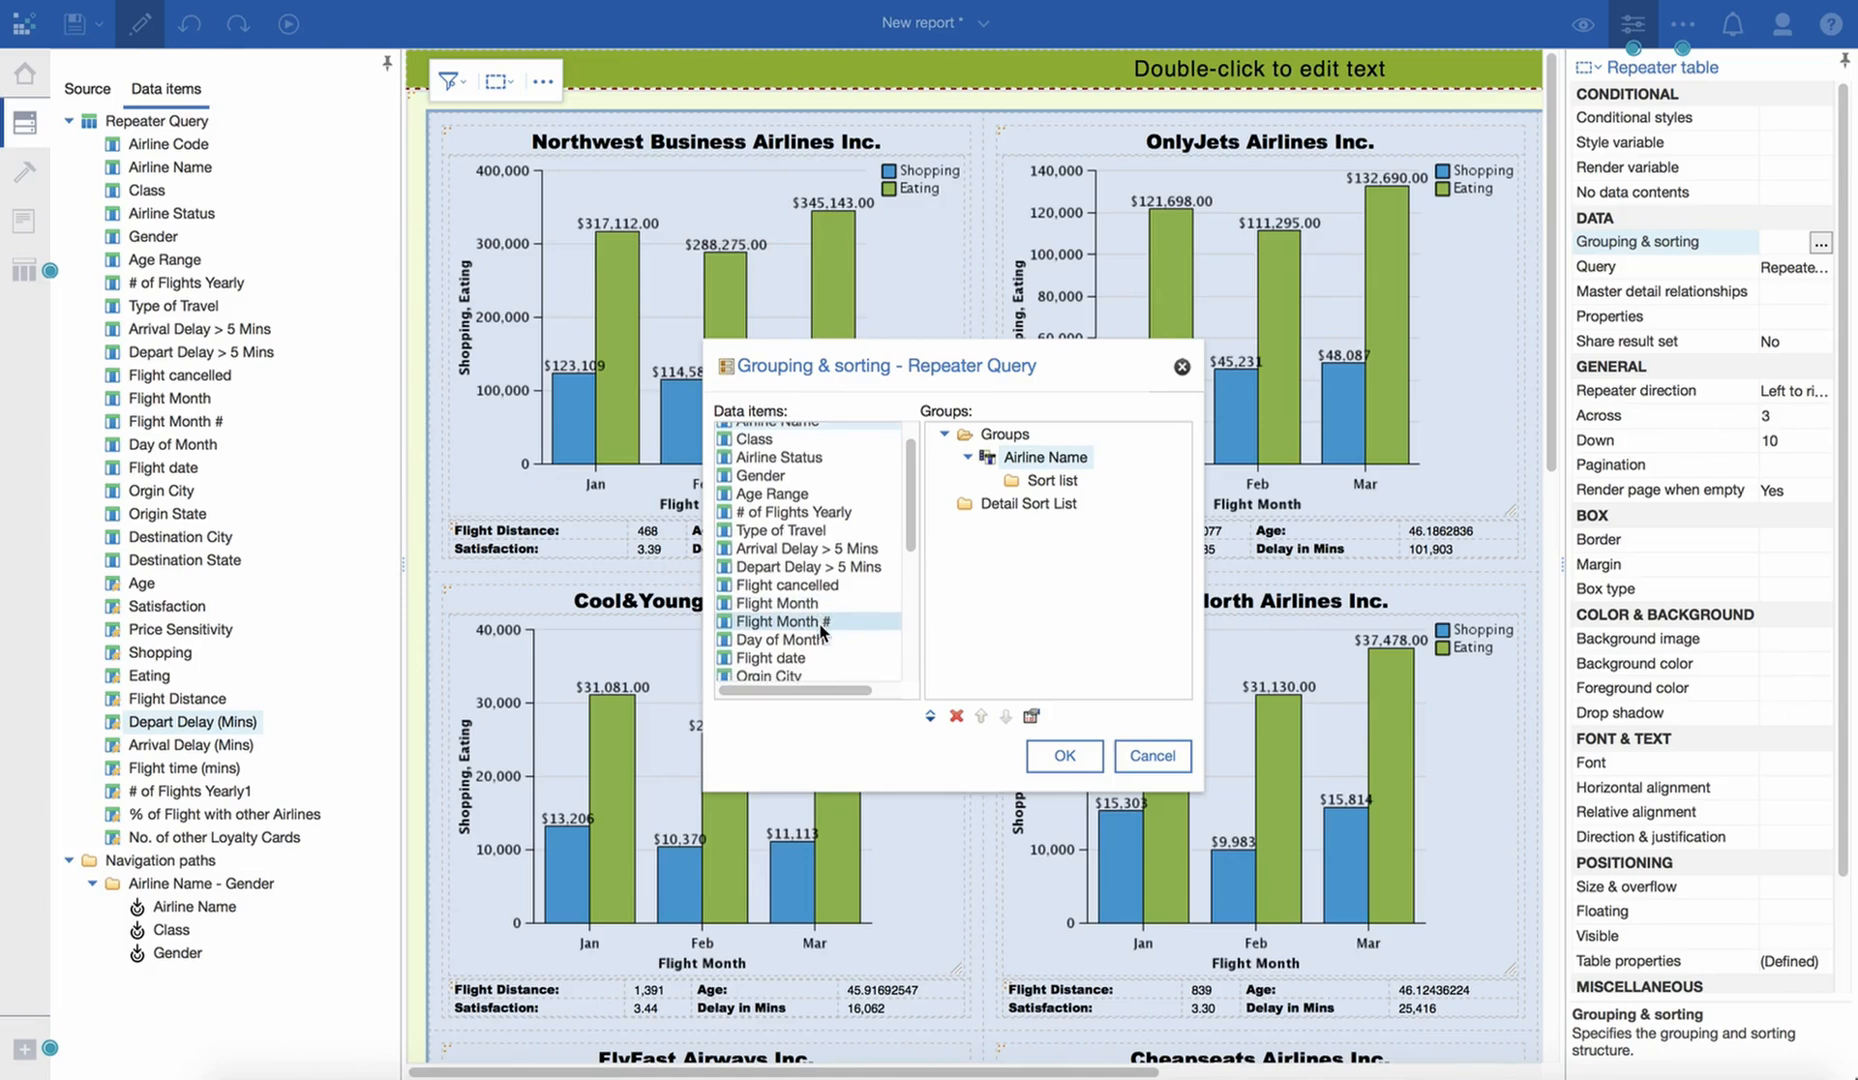
pyautogui.scroll(-8, 822, 632)
pyautogui.moveTo(798, 626); pyautogui.dragTo(1055, 483)
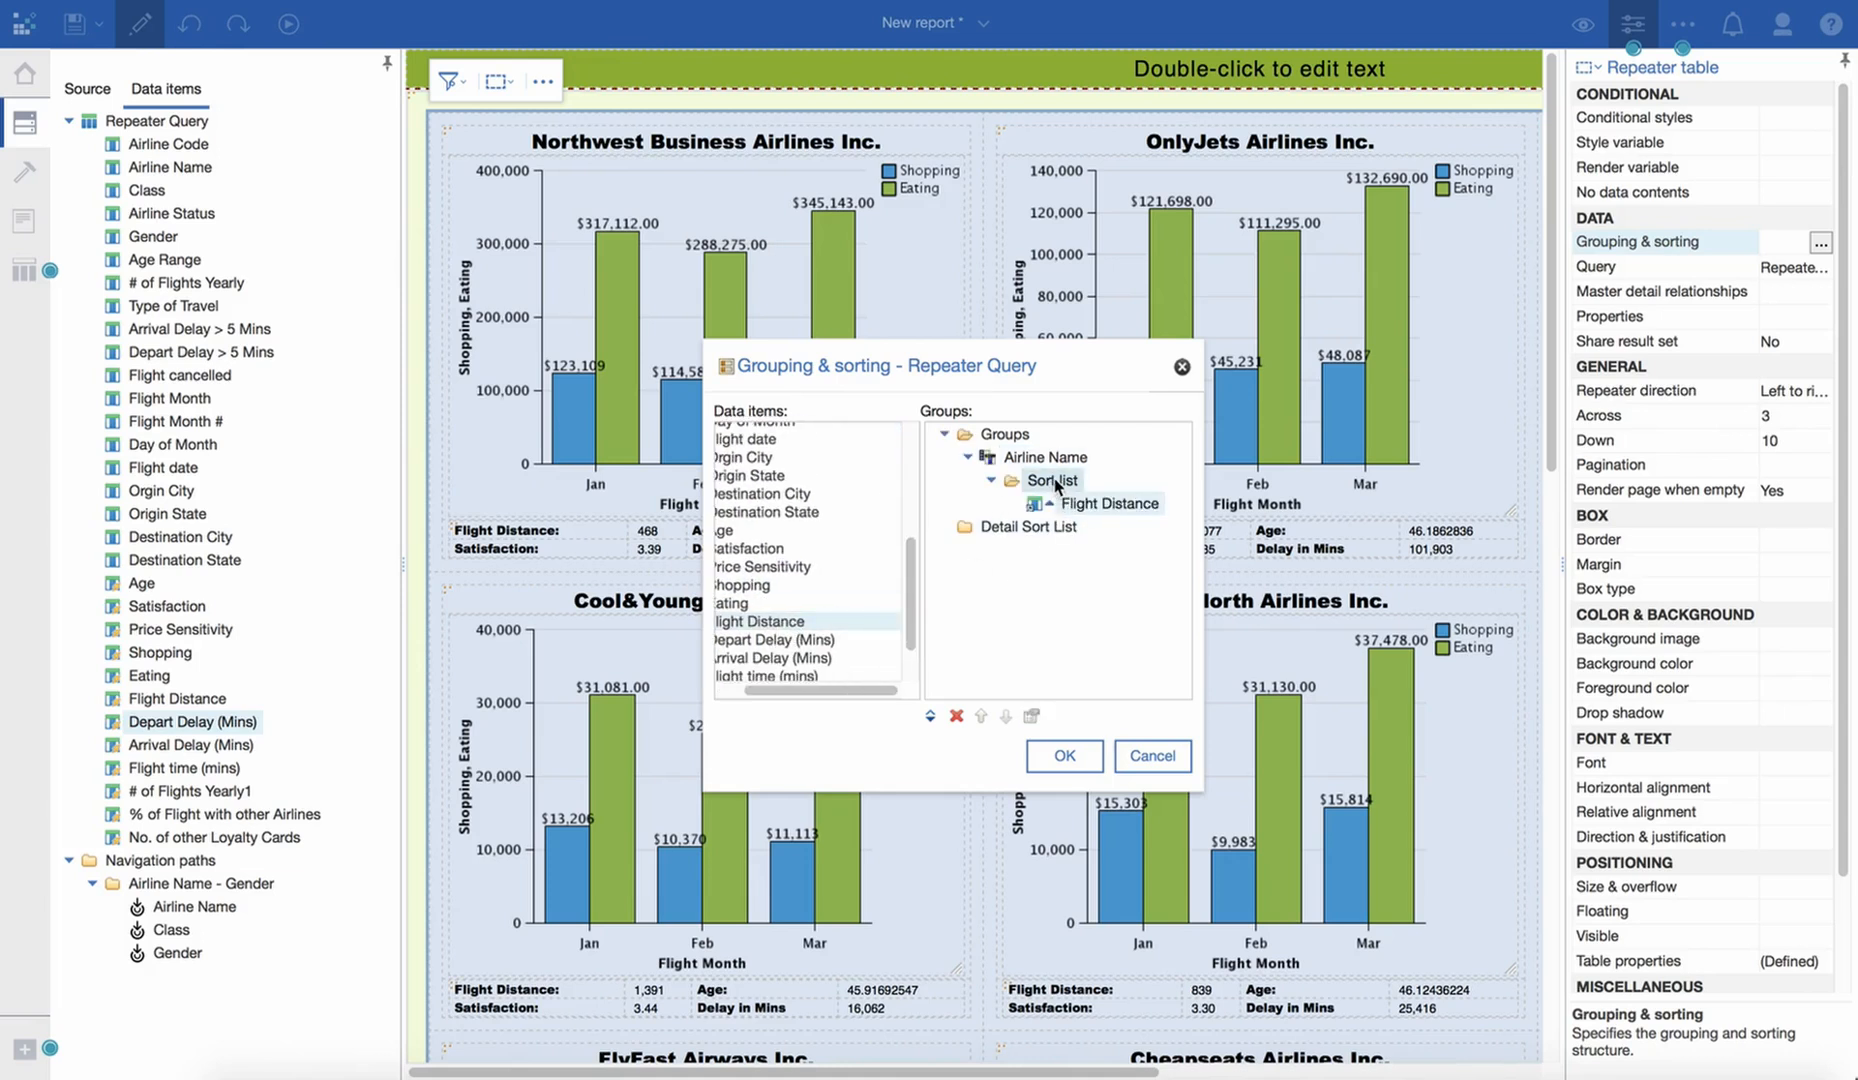
pyautogui.doubleClick(1056, 482)
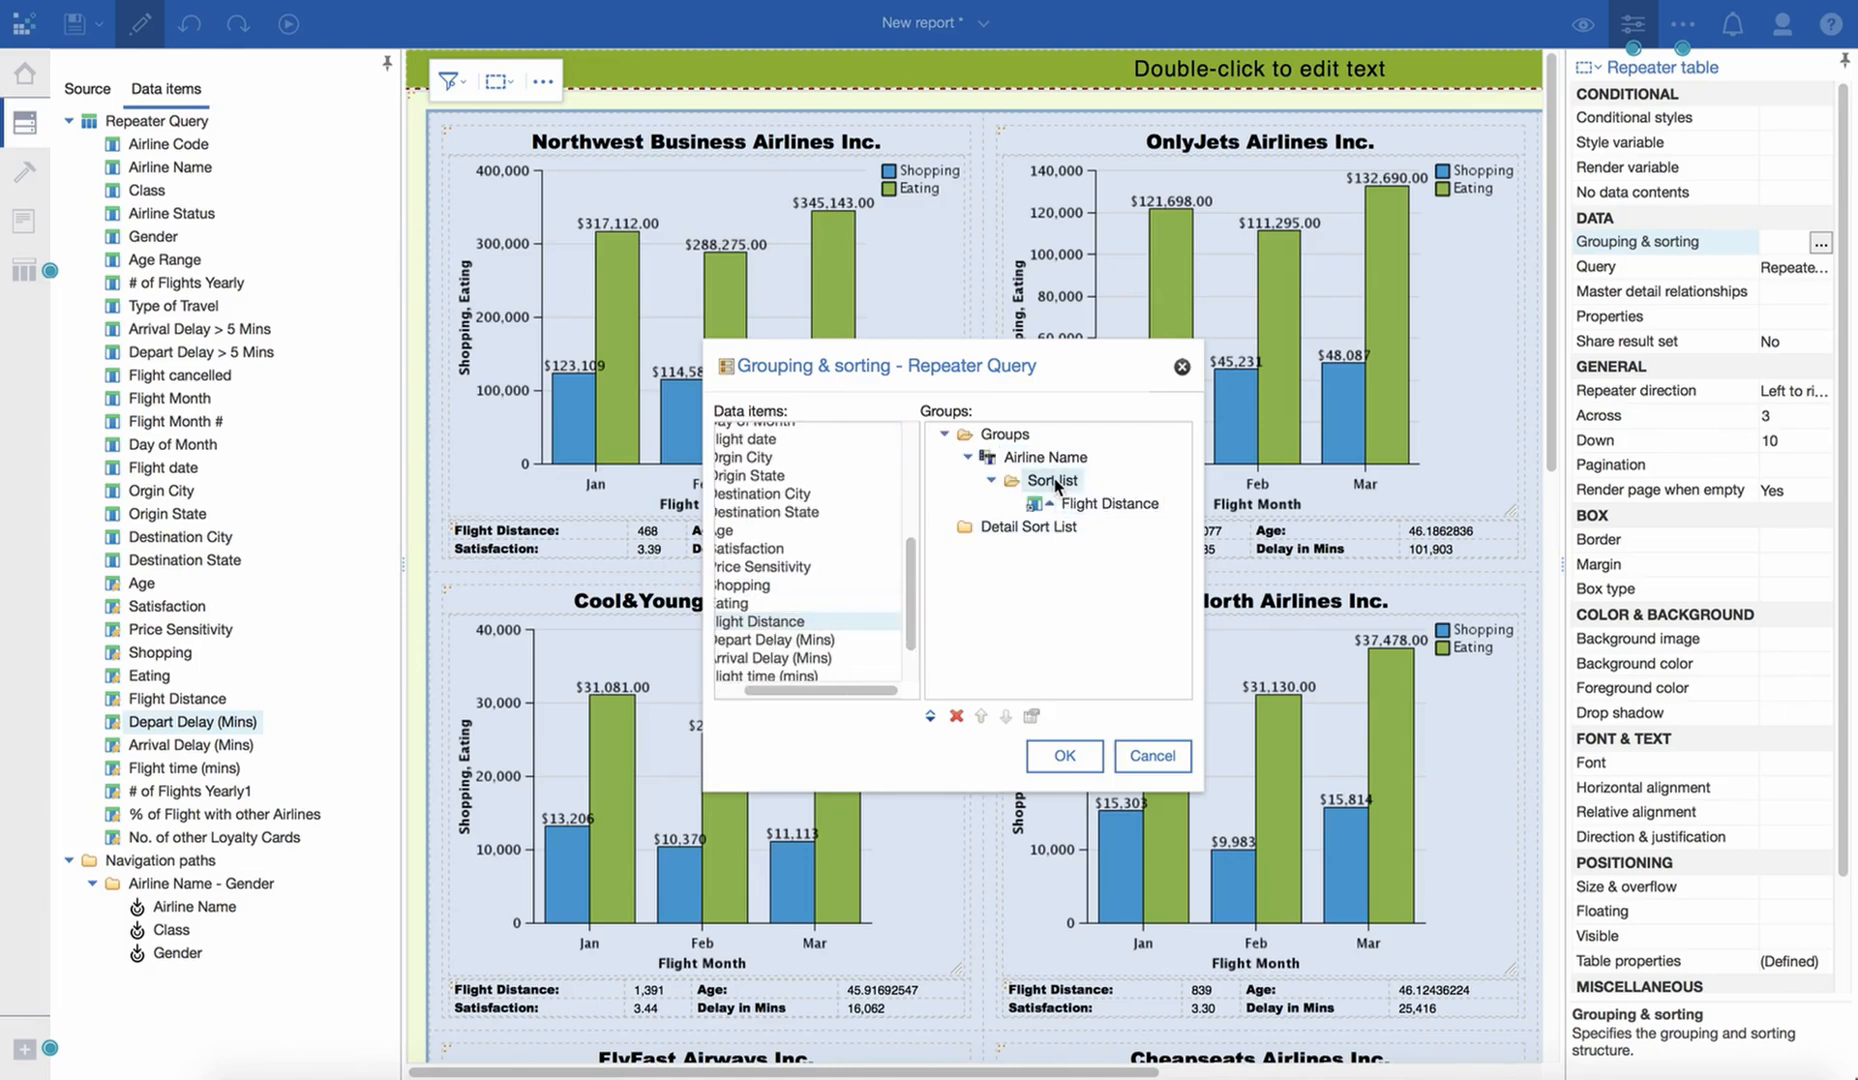
pyautogui.click(983, 482)
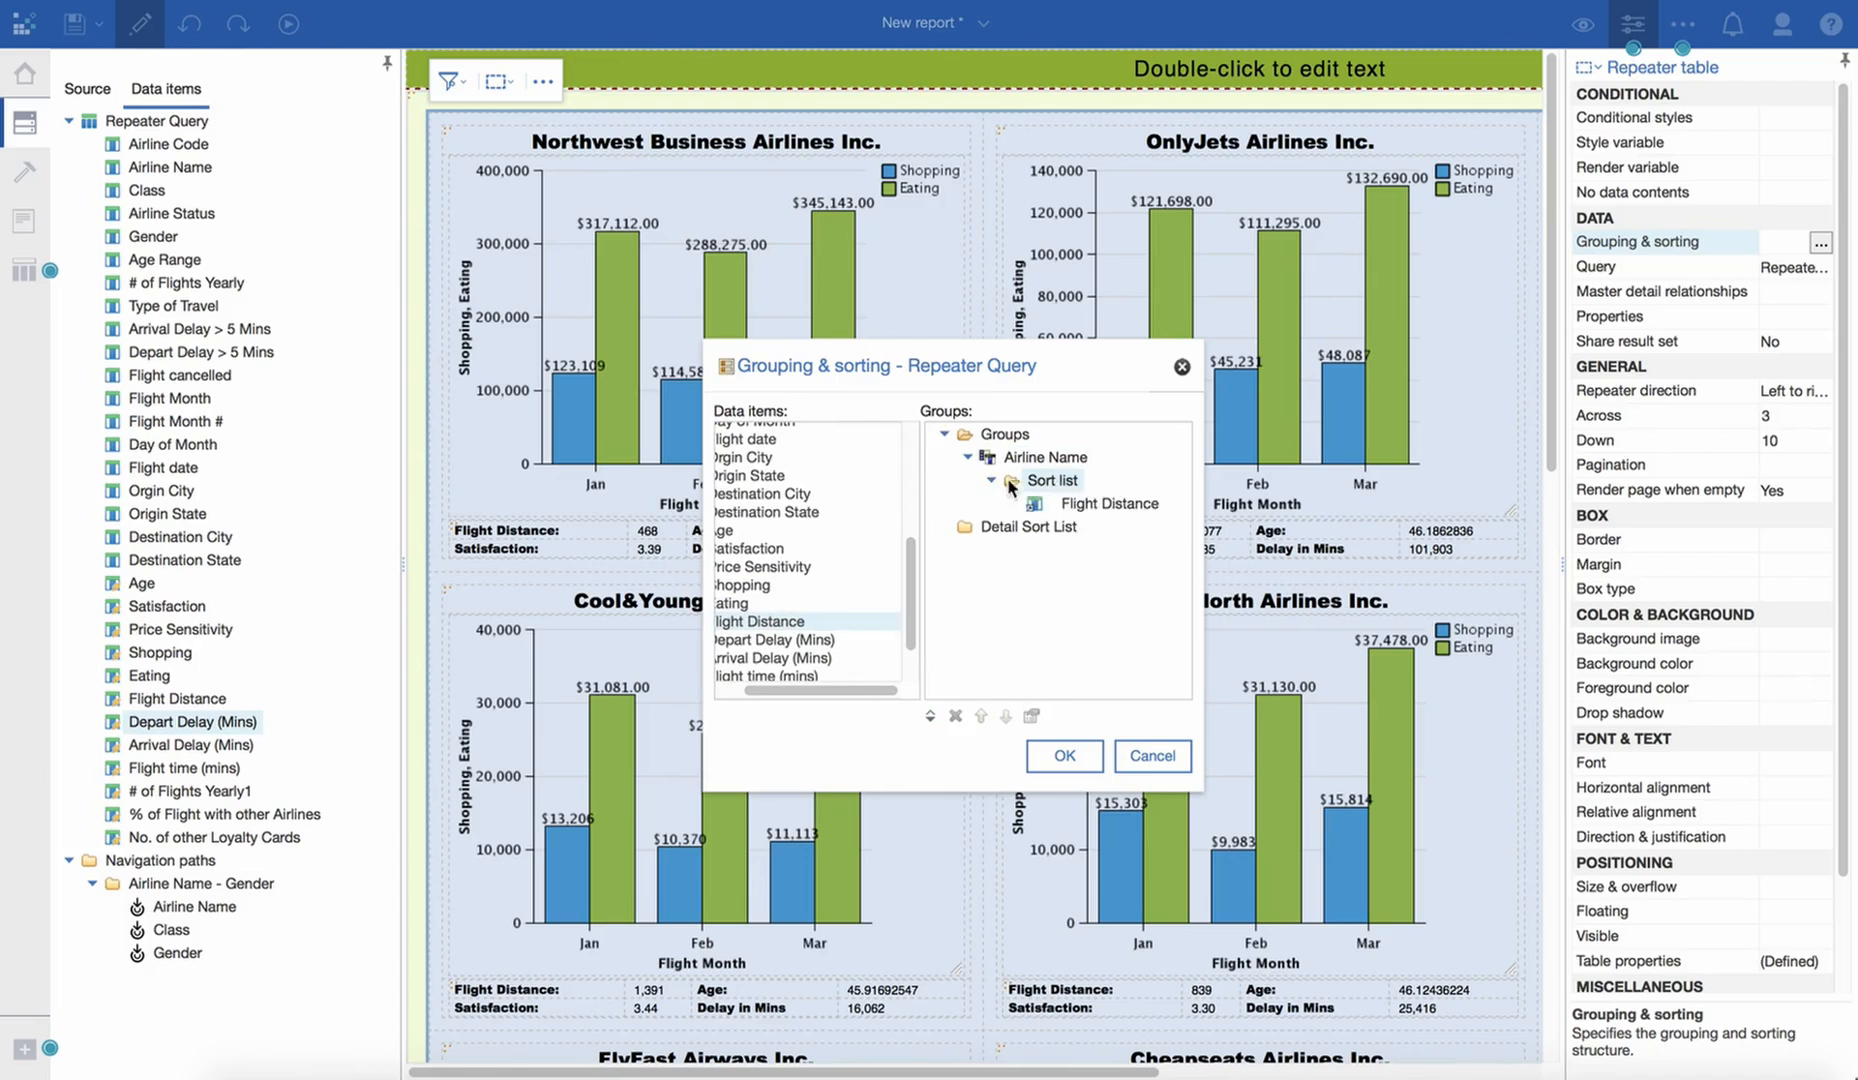
pyautogui.click(1064, 756)
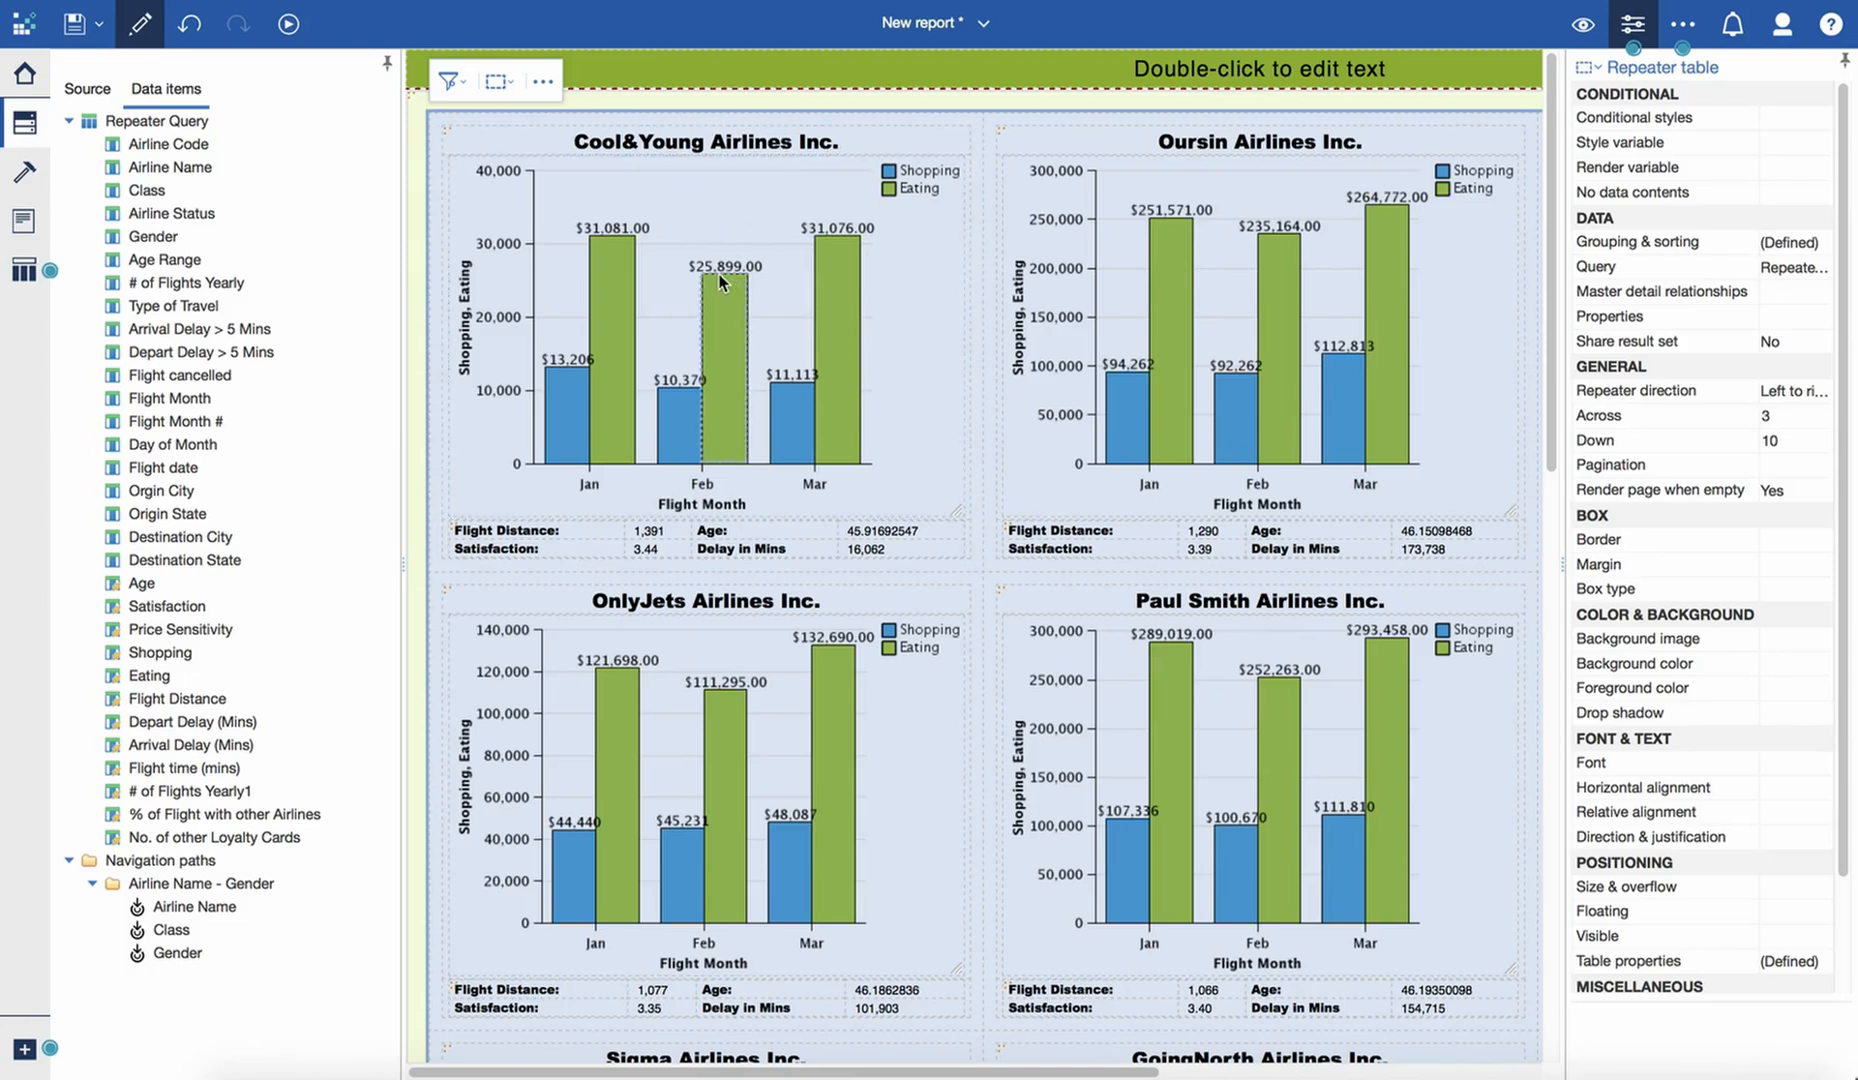
# - Format the Age values in the metrics table as Number with 2 decimal places
pyautogui.click(868, 224)
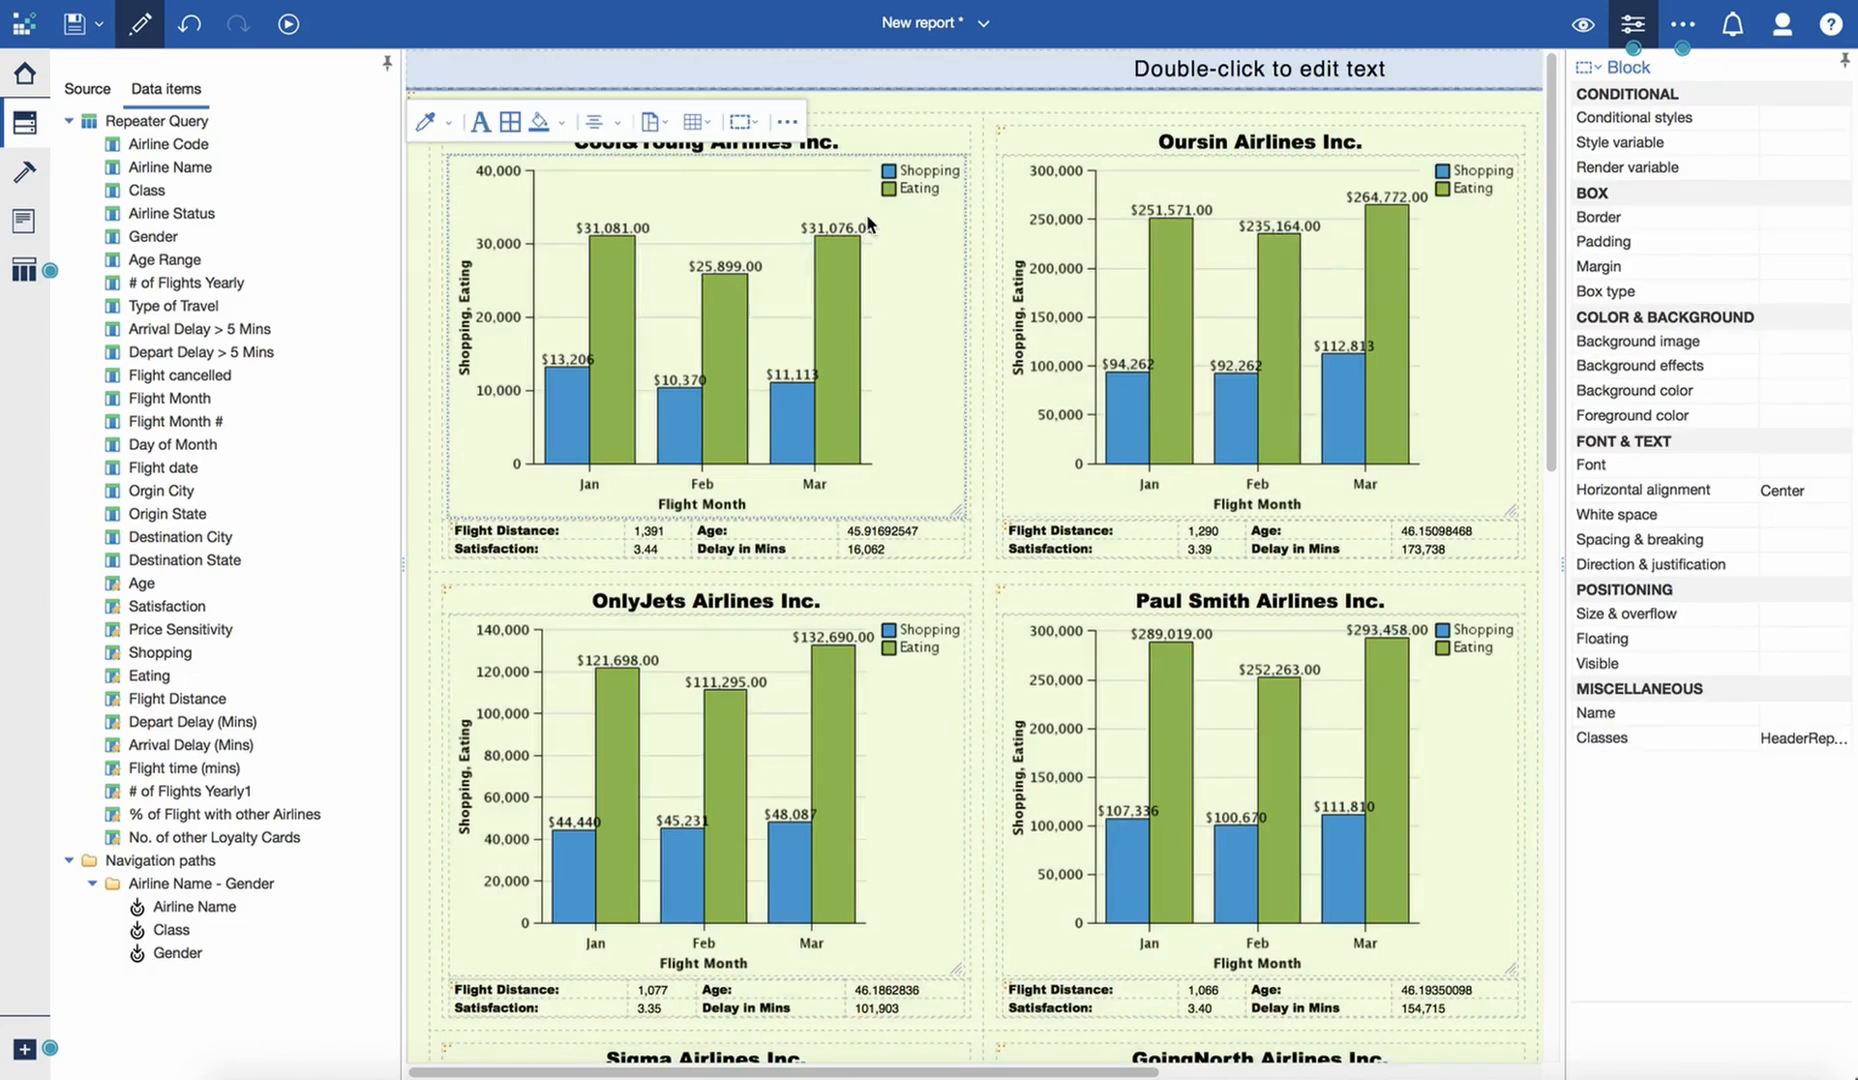
pyautogui.click(885, 530)
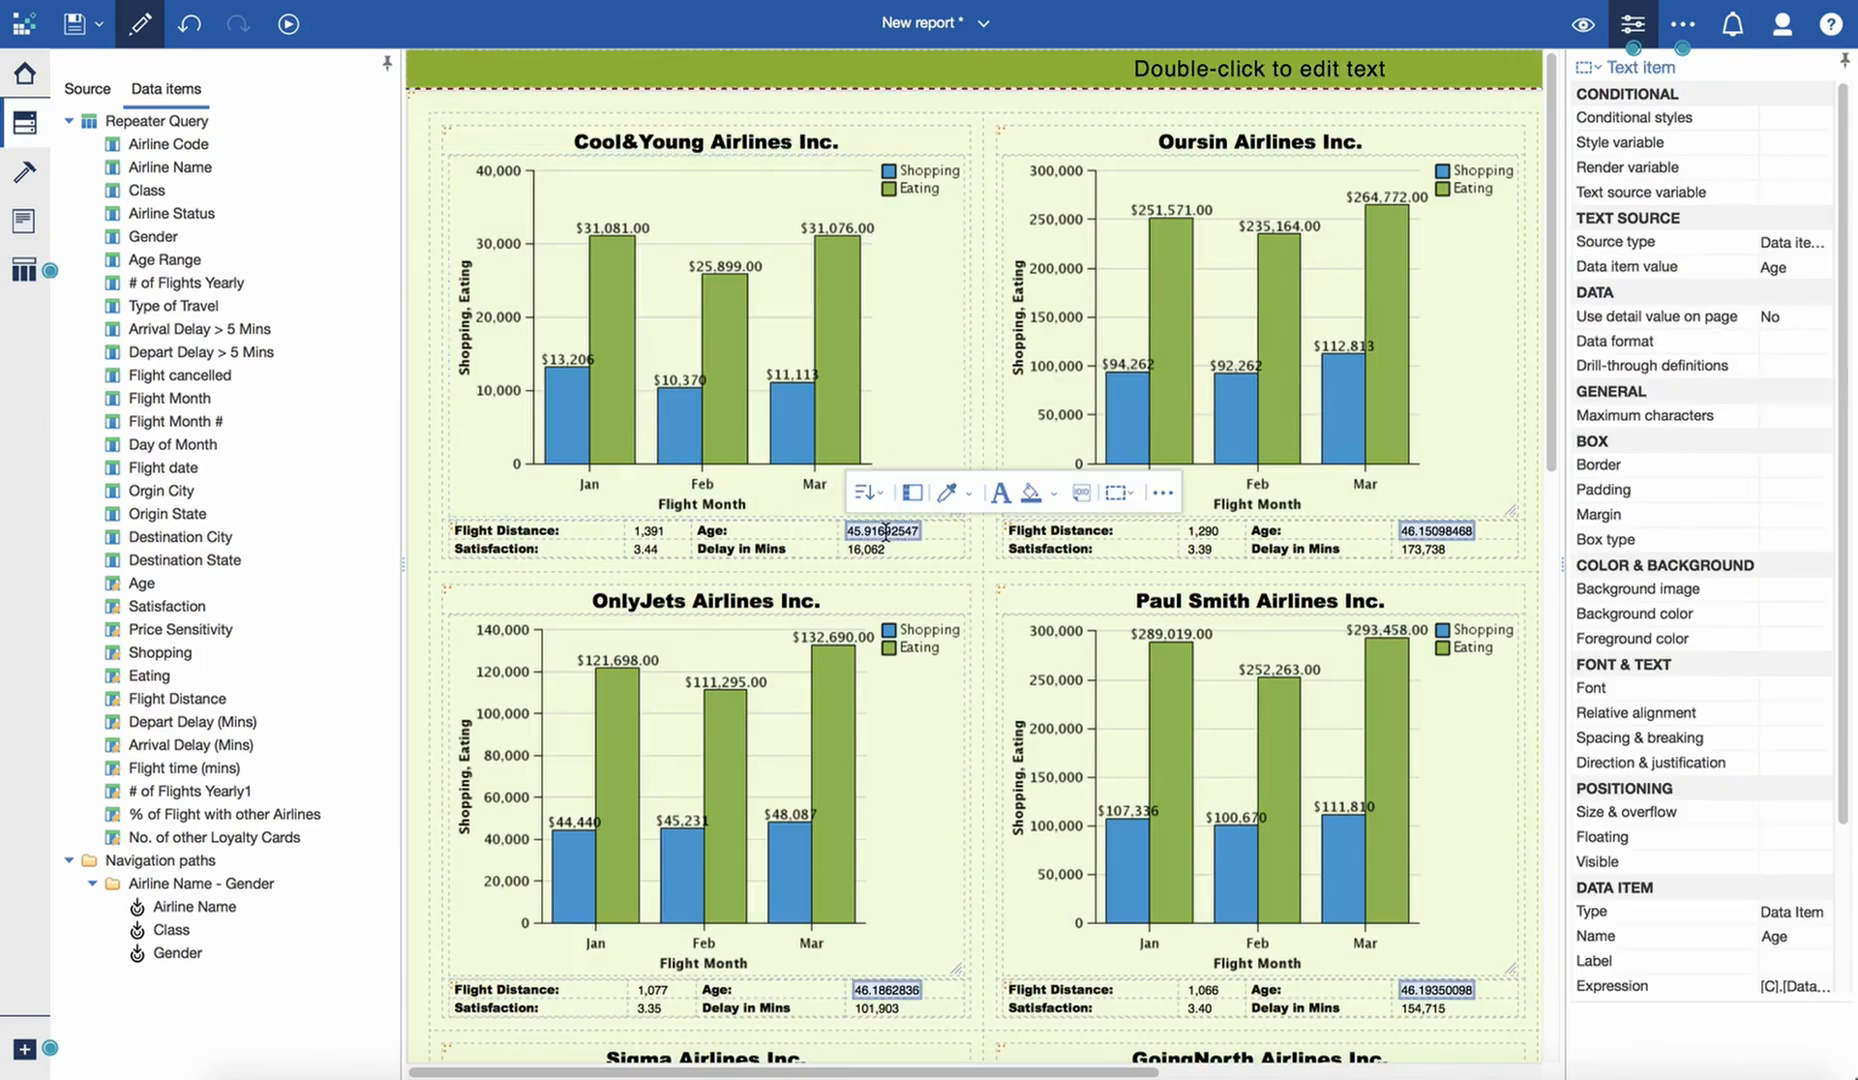
pyautogui.click(1081, 494)
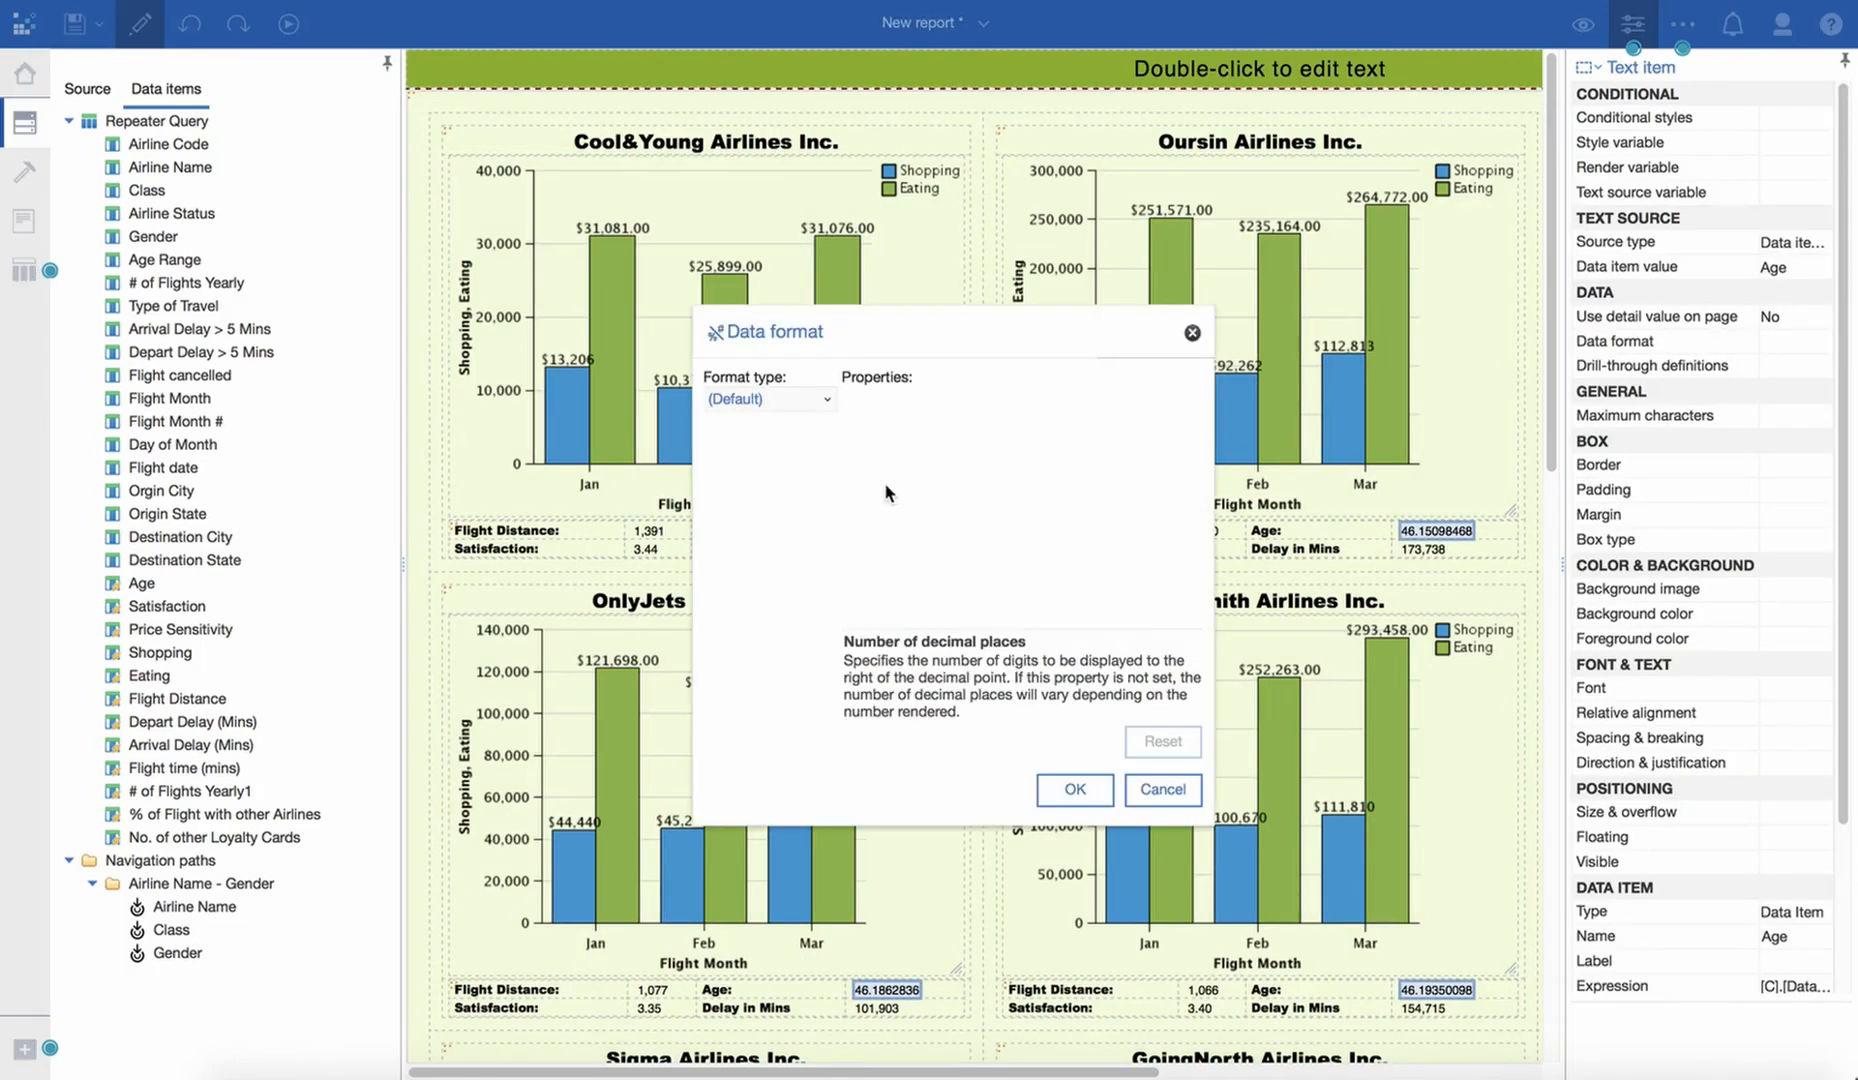
pyautogui.click(771, 400)
pyautogui.click(740, 460)
pyautogui.click(1158, 410)
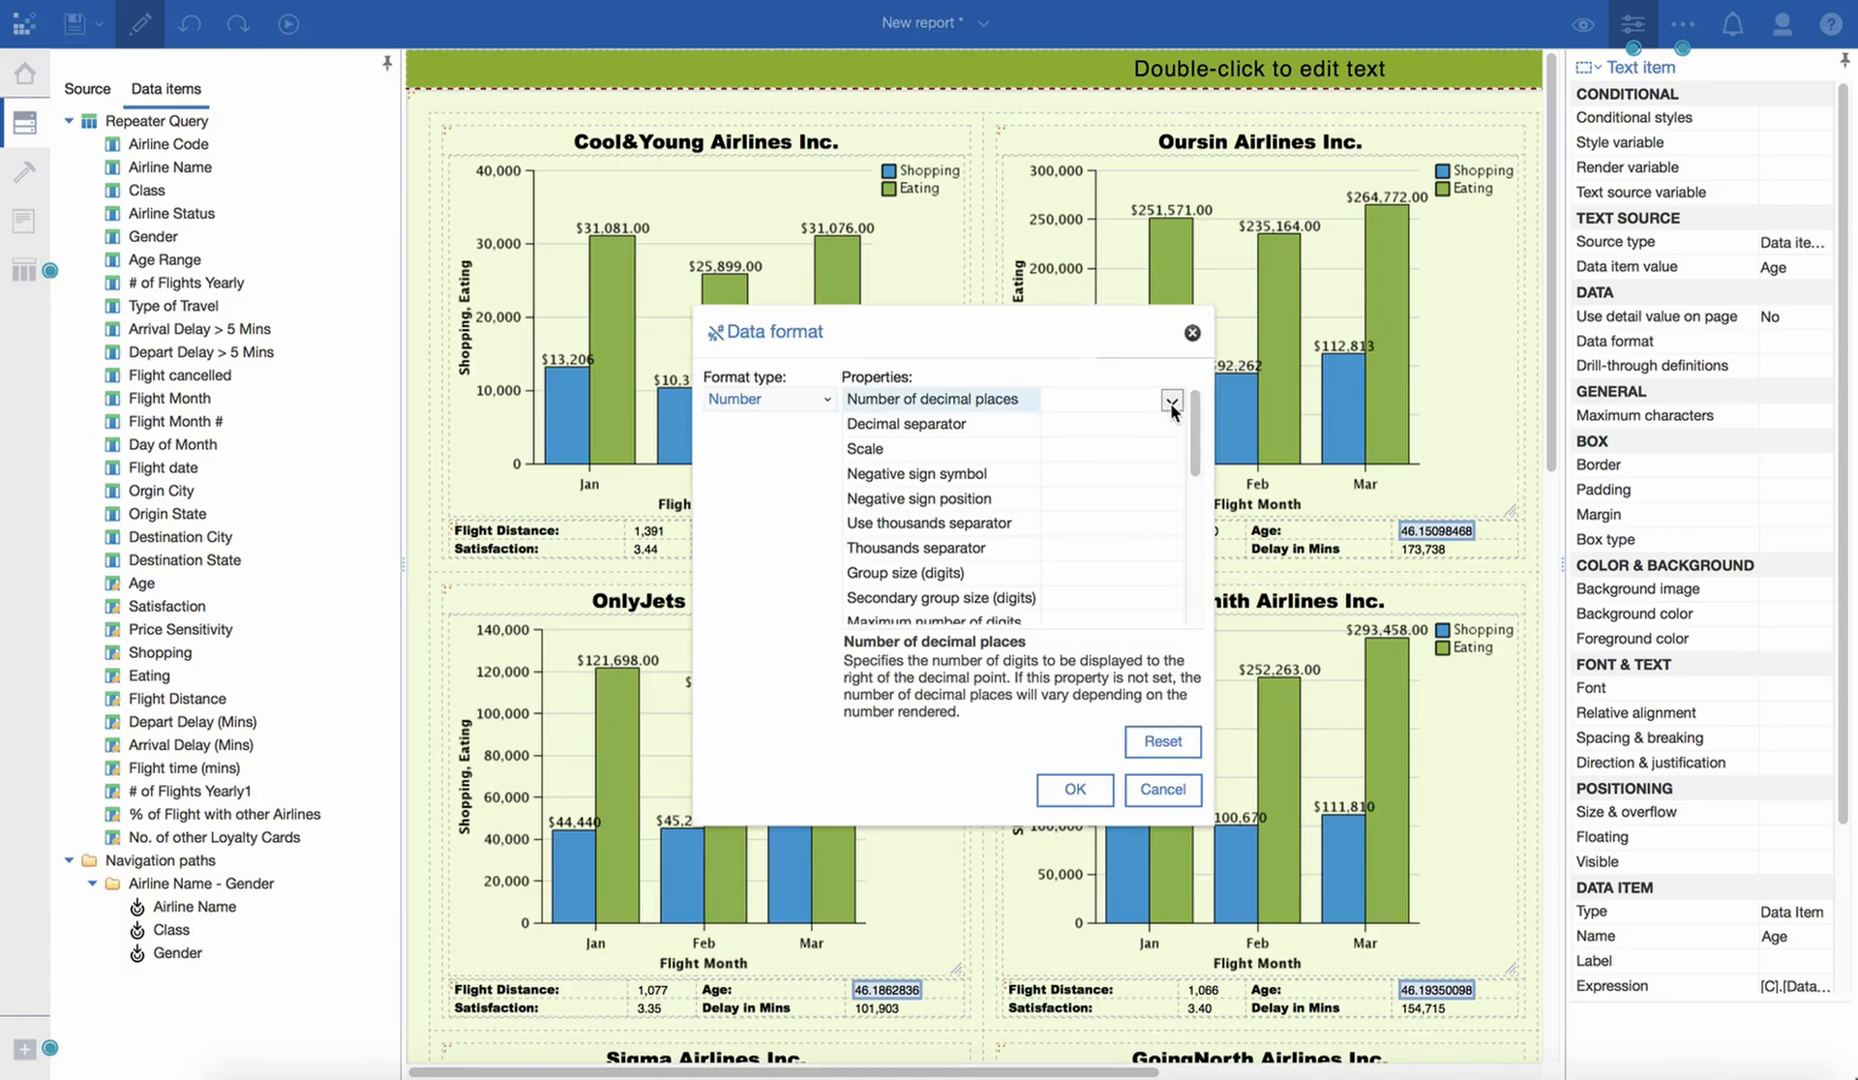
pyautogui.click(1172, 400)
pyautogui.click(1103, 462)
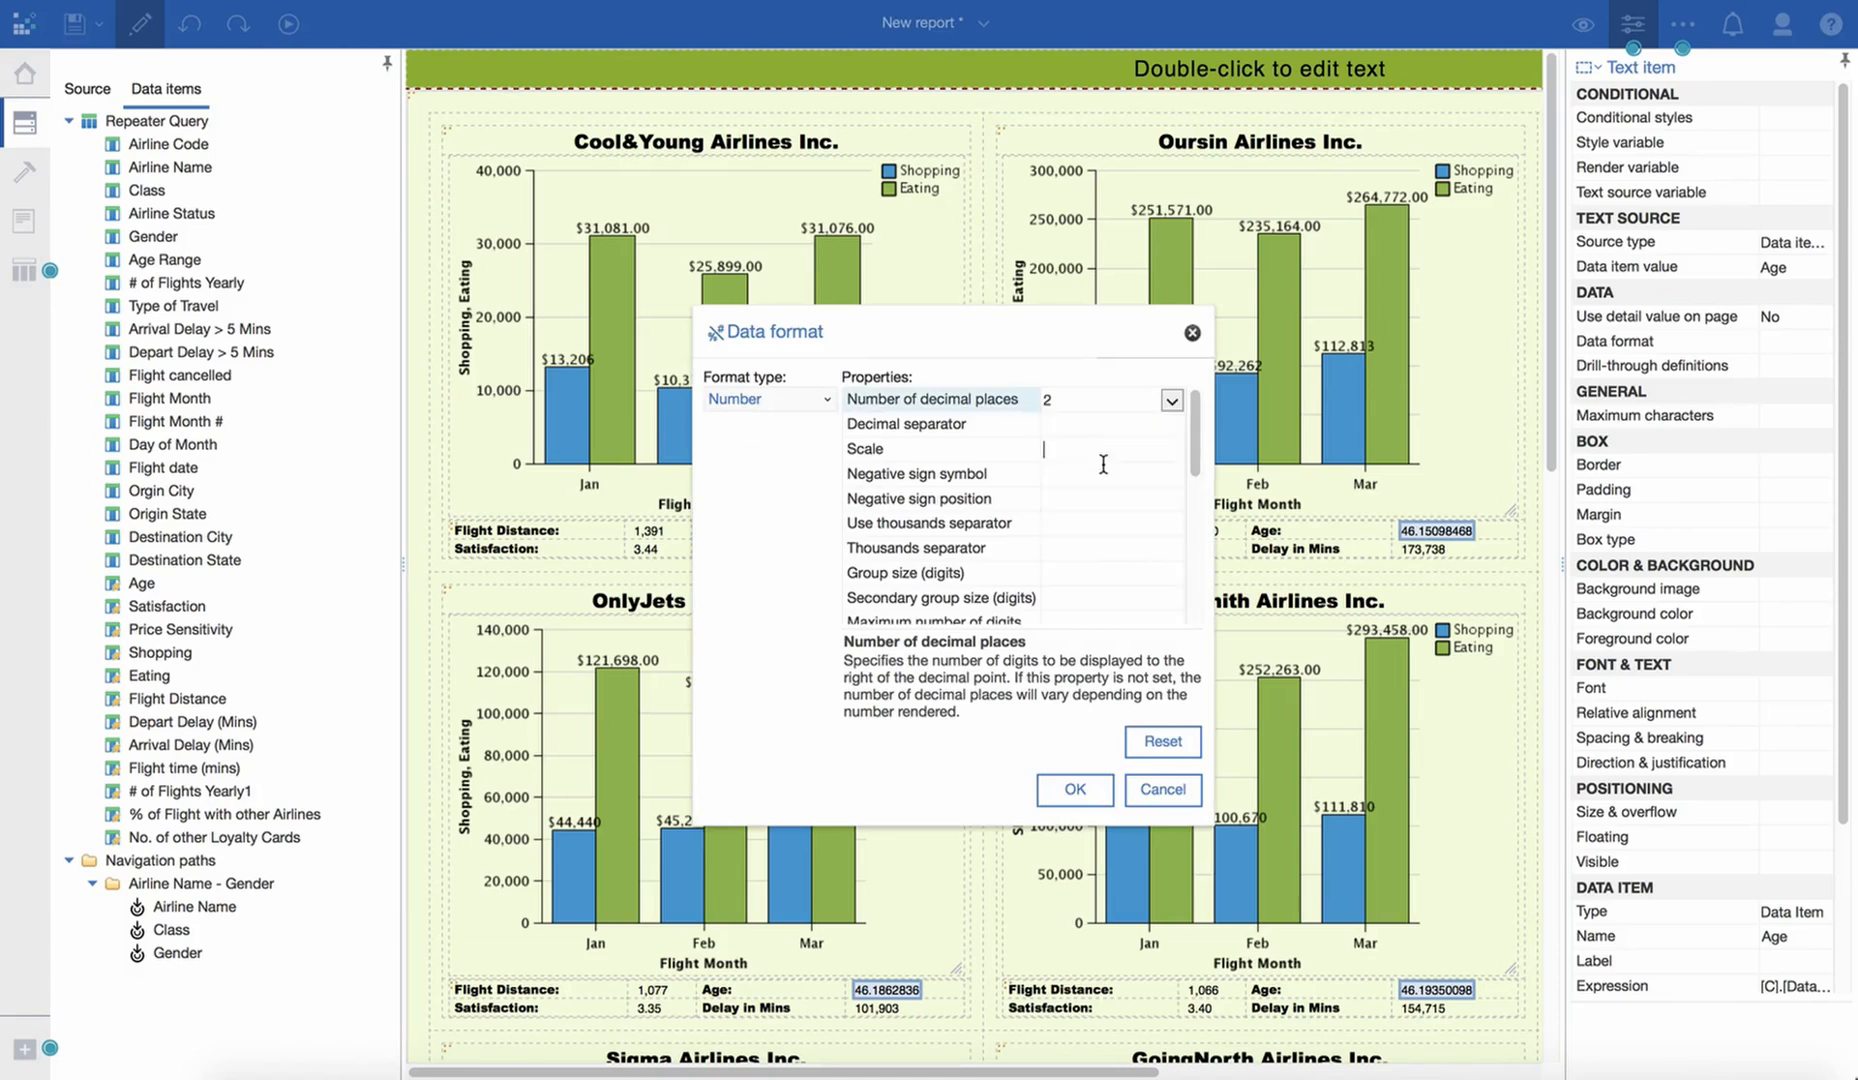
pyautogui.click(1075, 789)
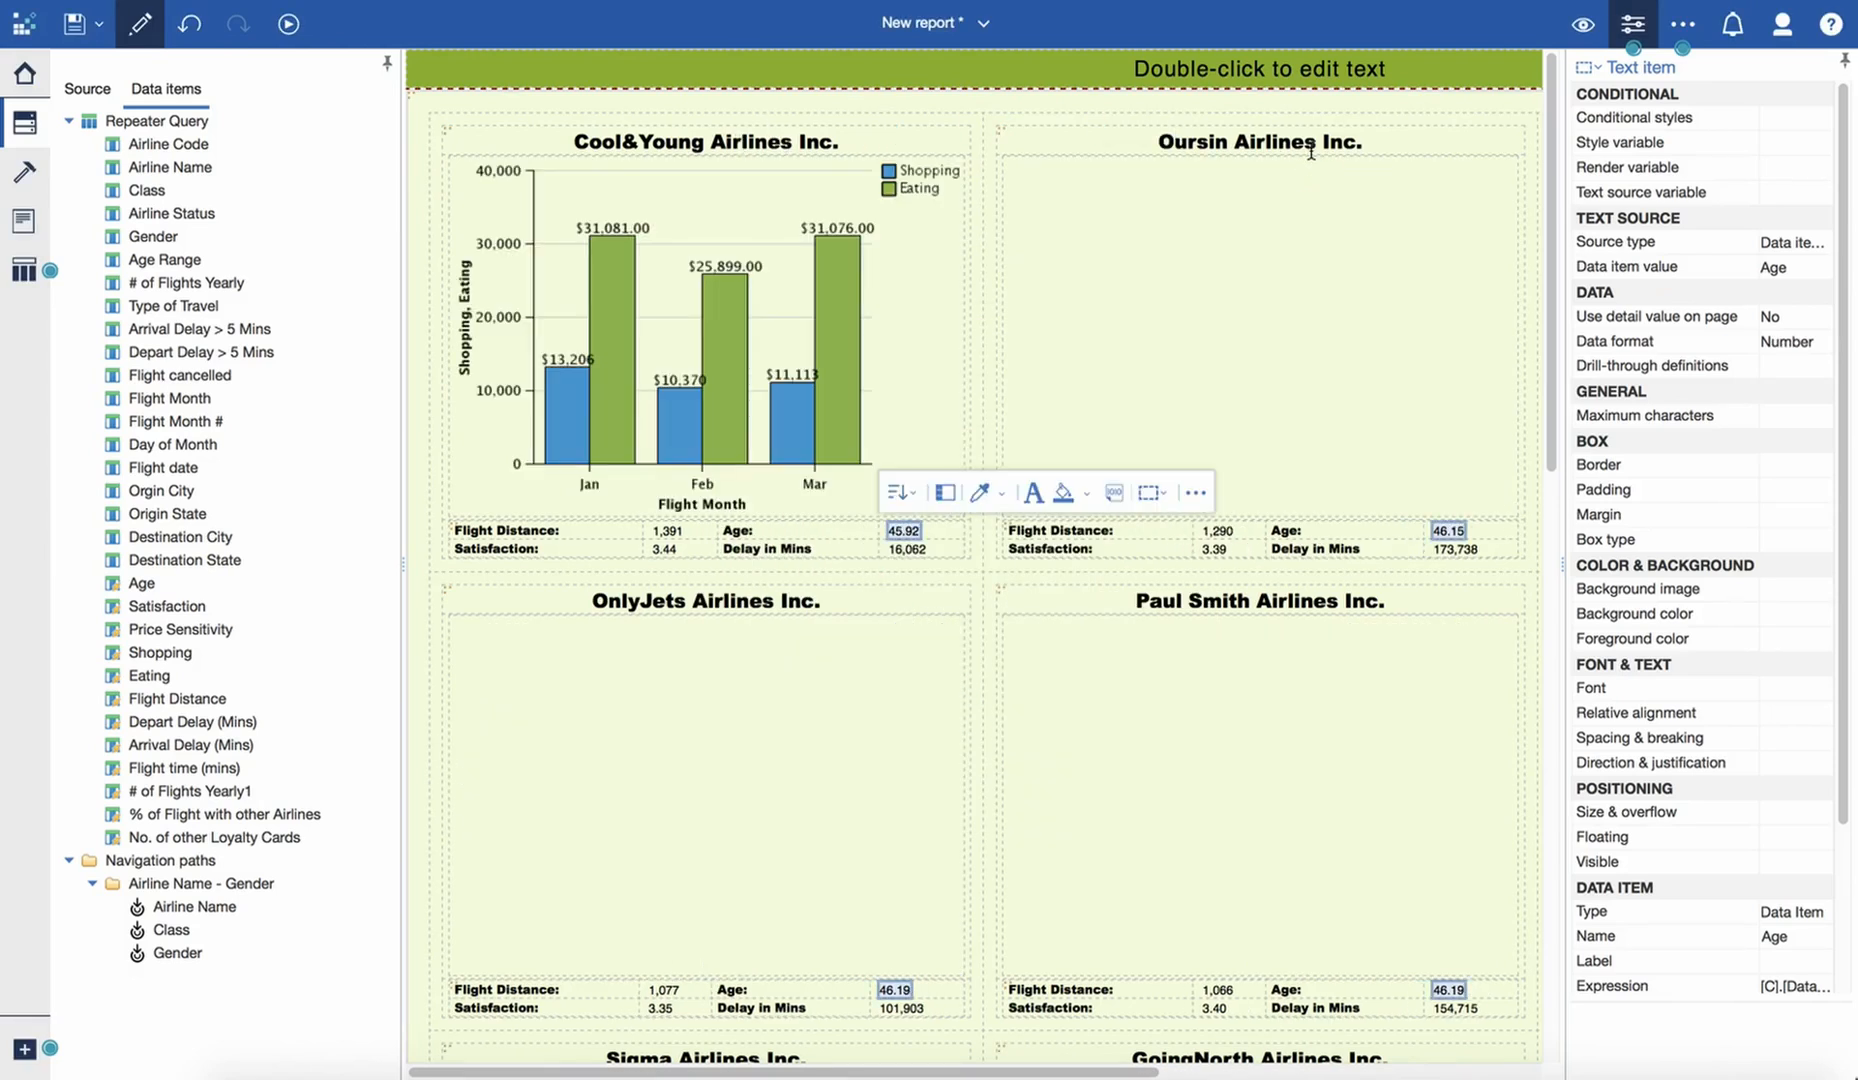
pyautogui.click(645, 115)
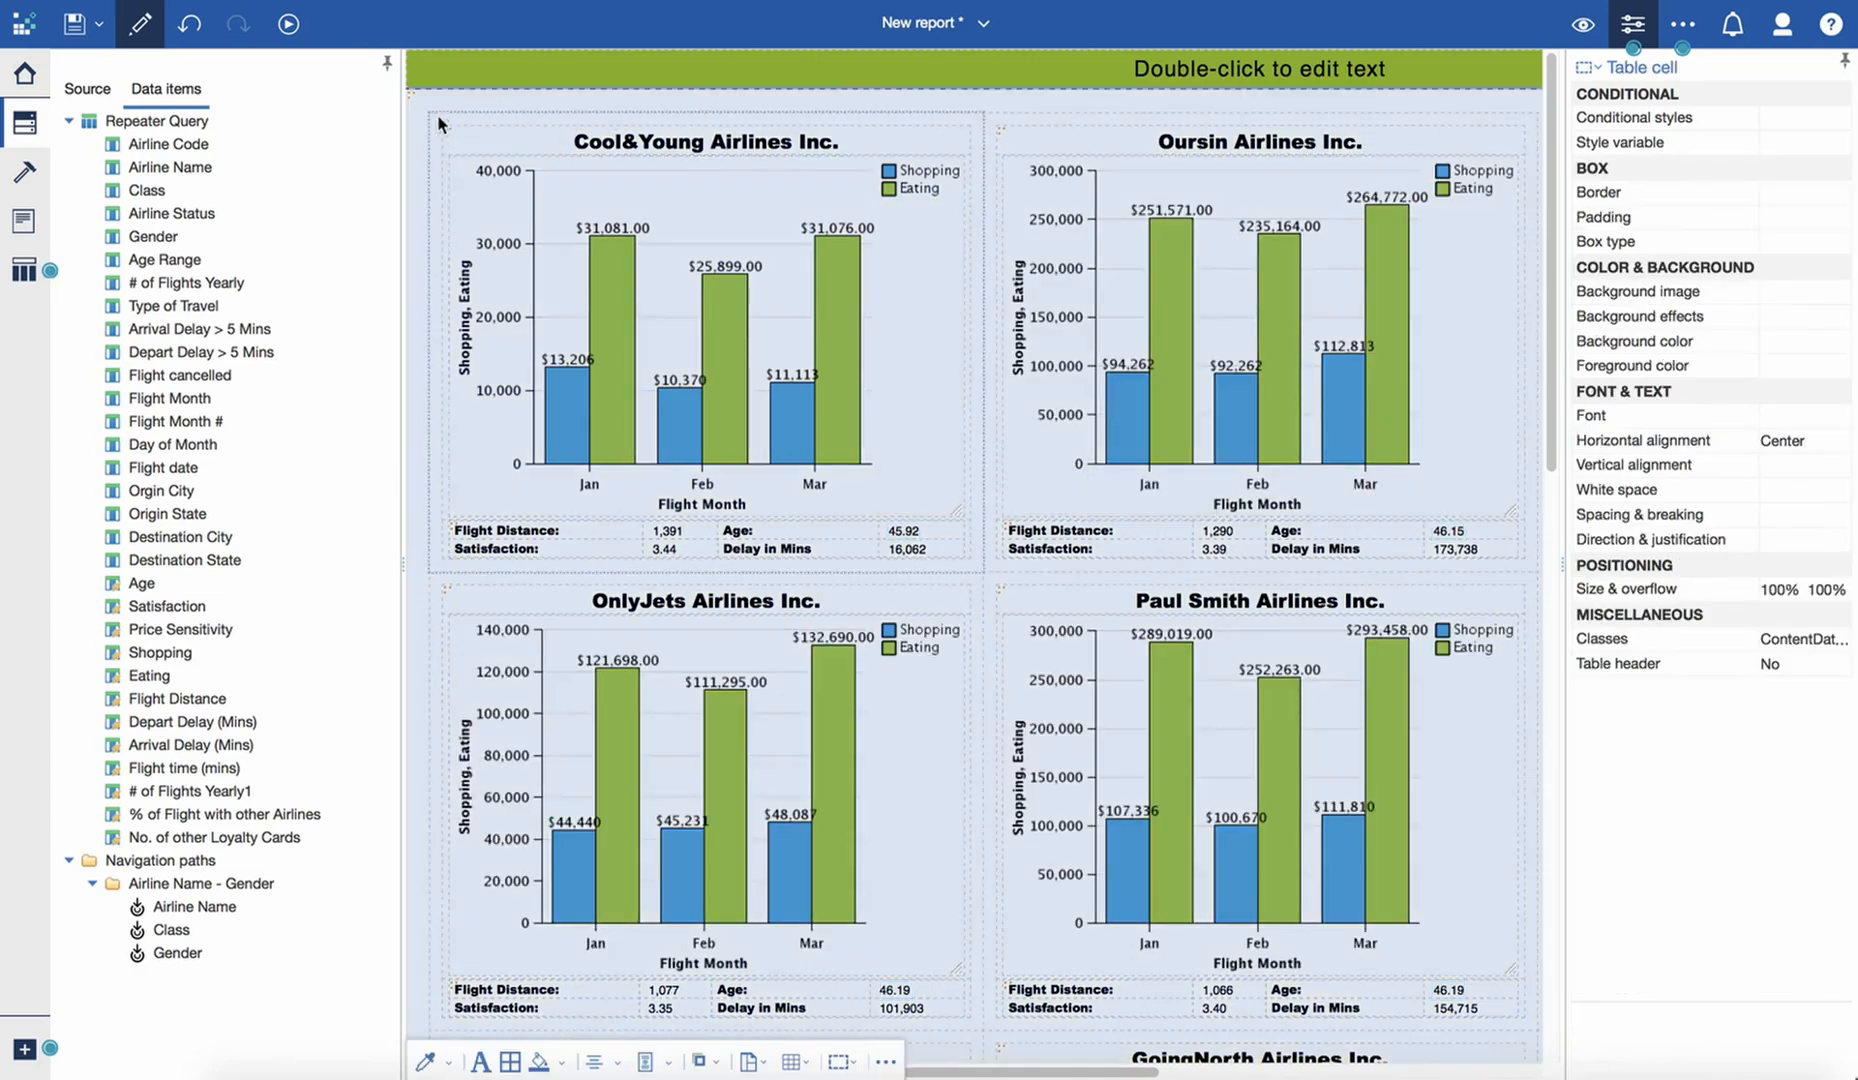
pyautogui.click(410, 89)
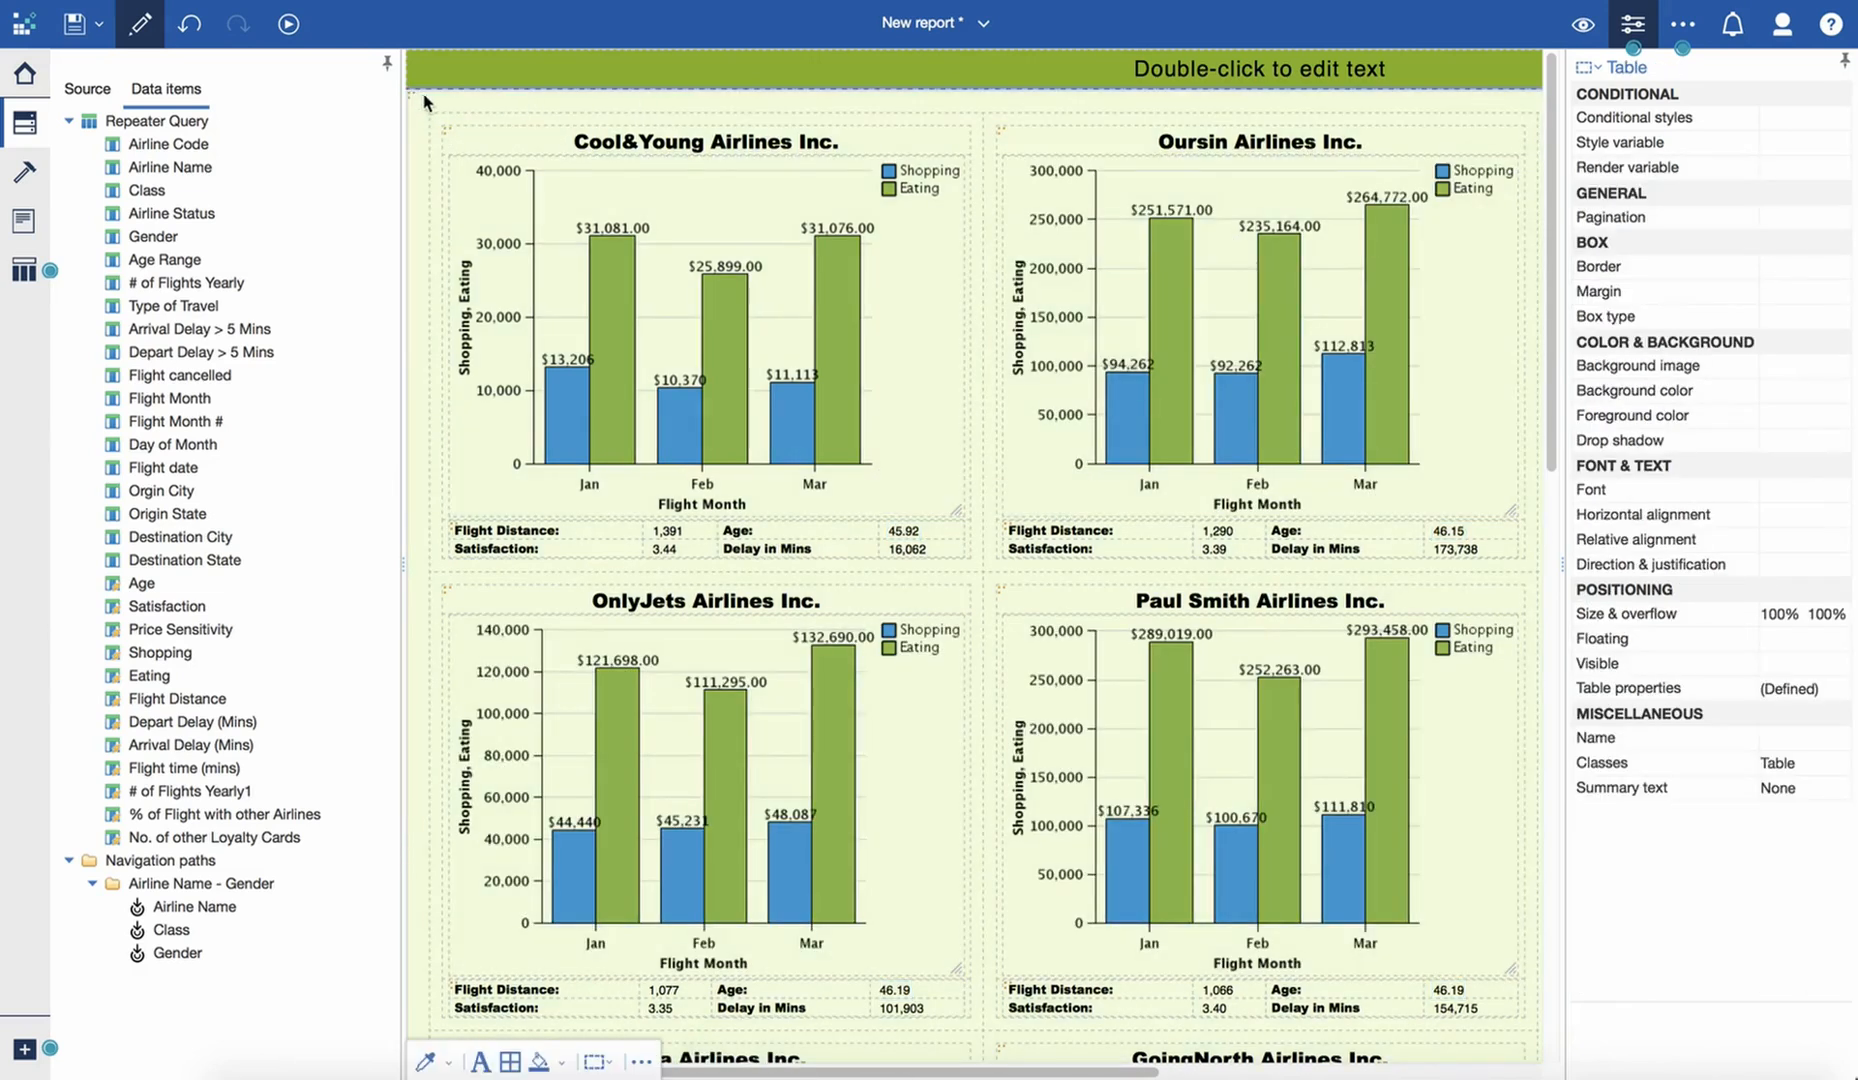
pyautogui.click(410, 92)
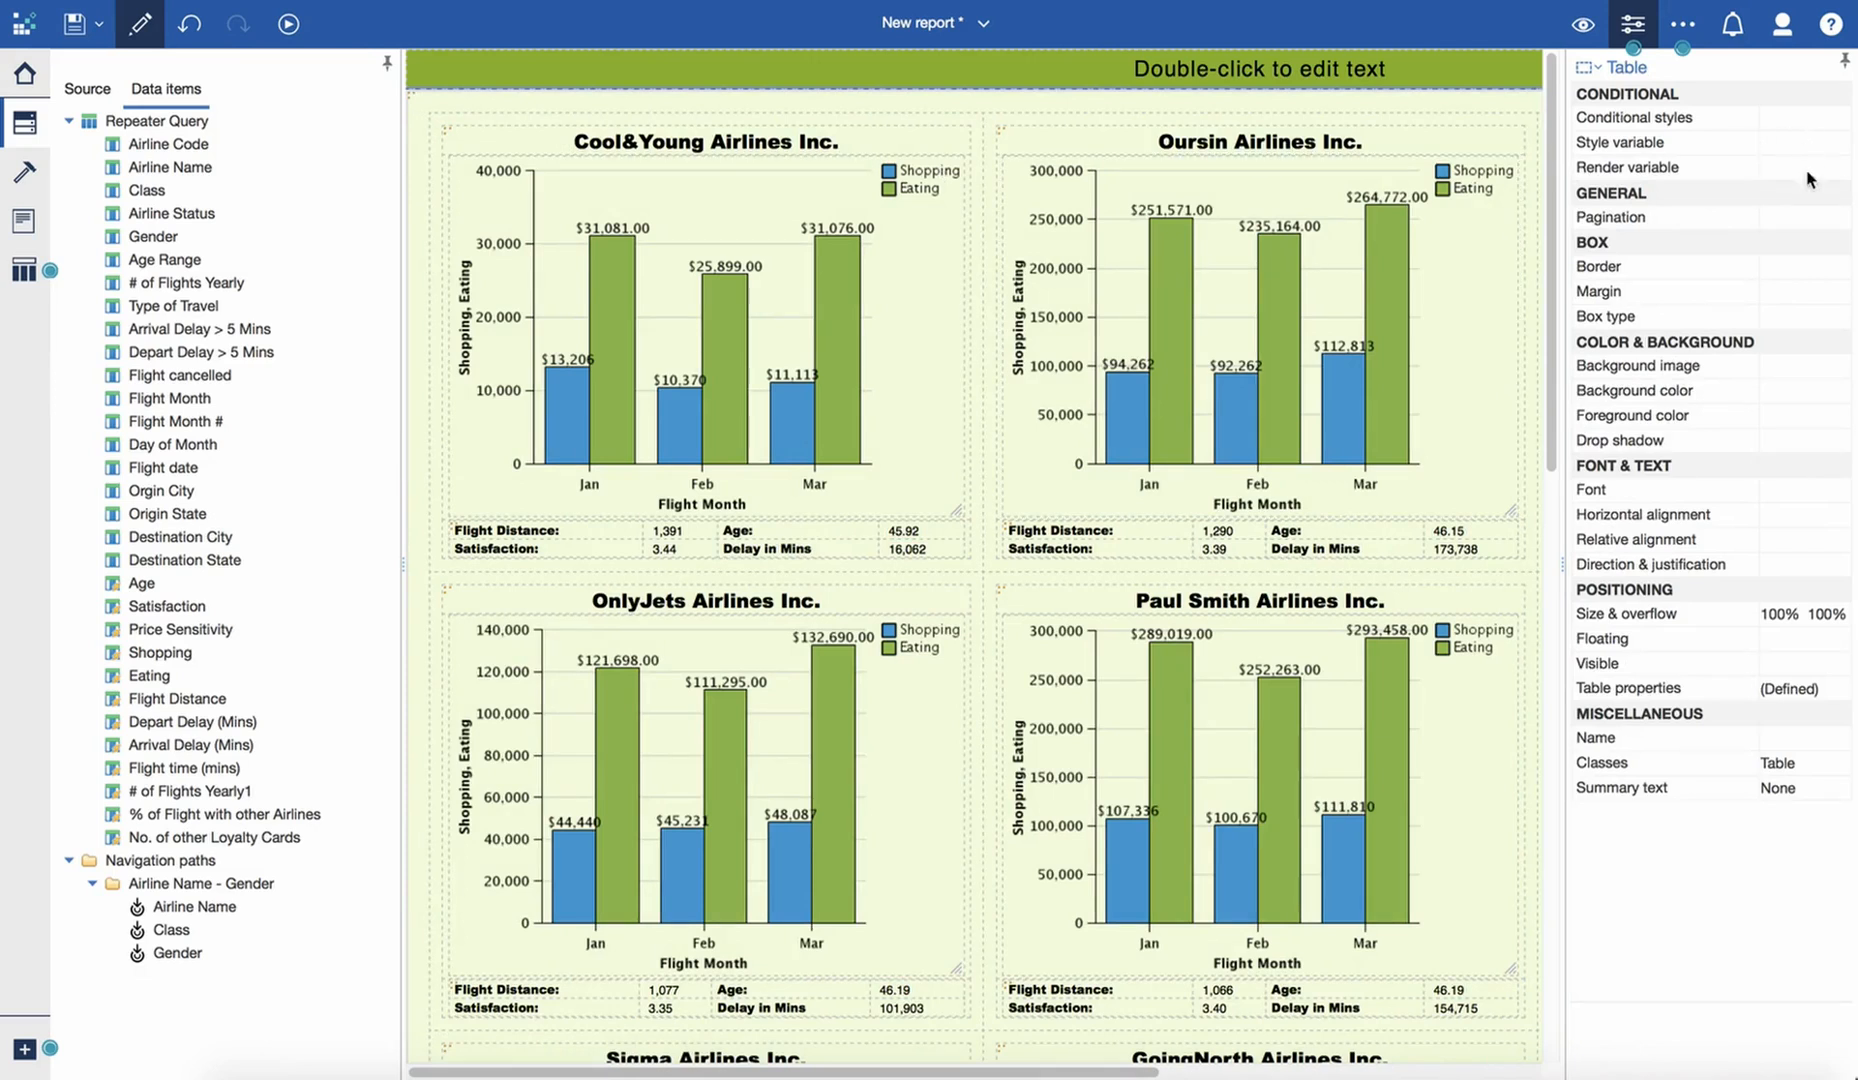
pyautogui.click(1803, 361)
pyautogui.click(1803, 394)
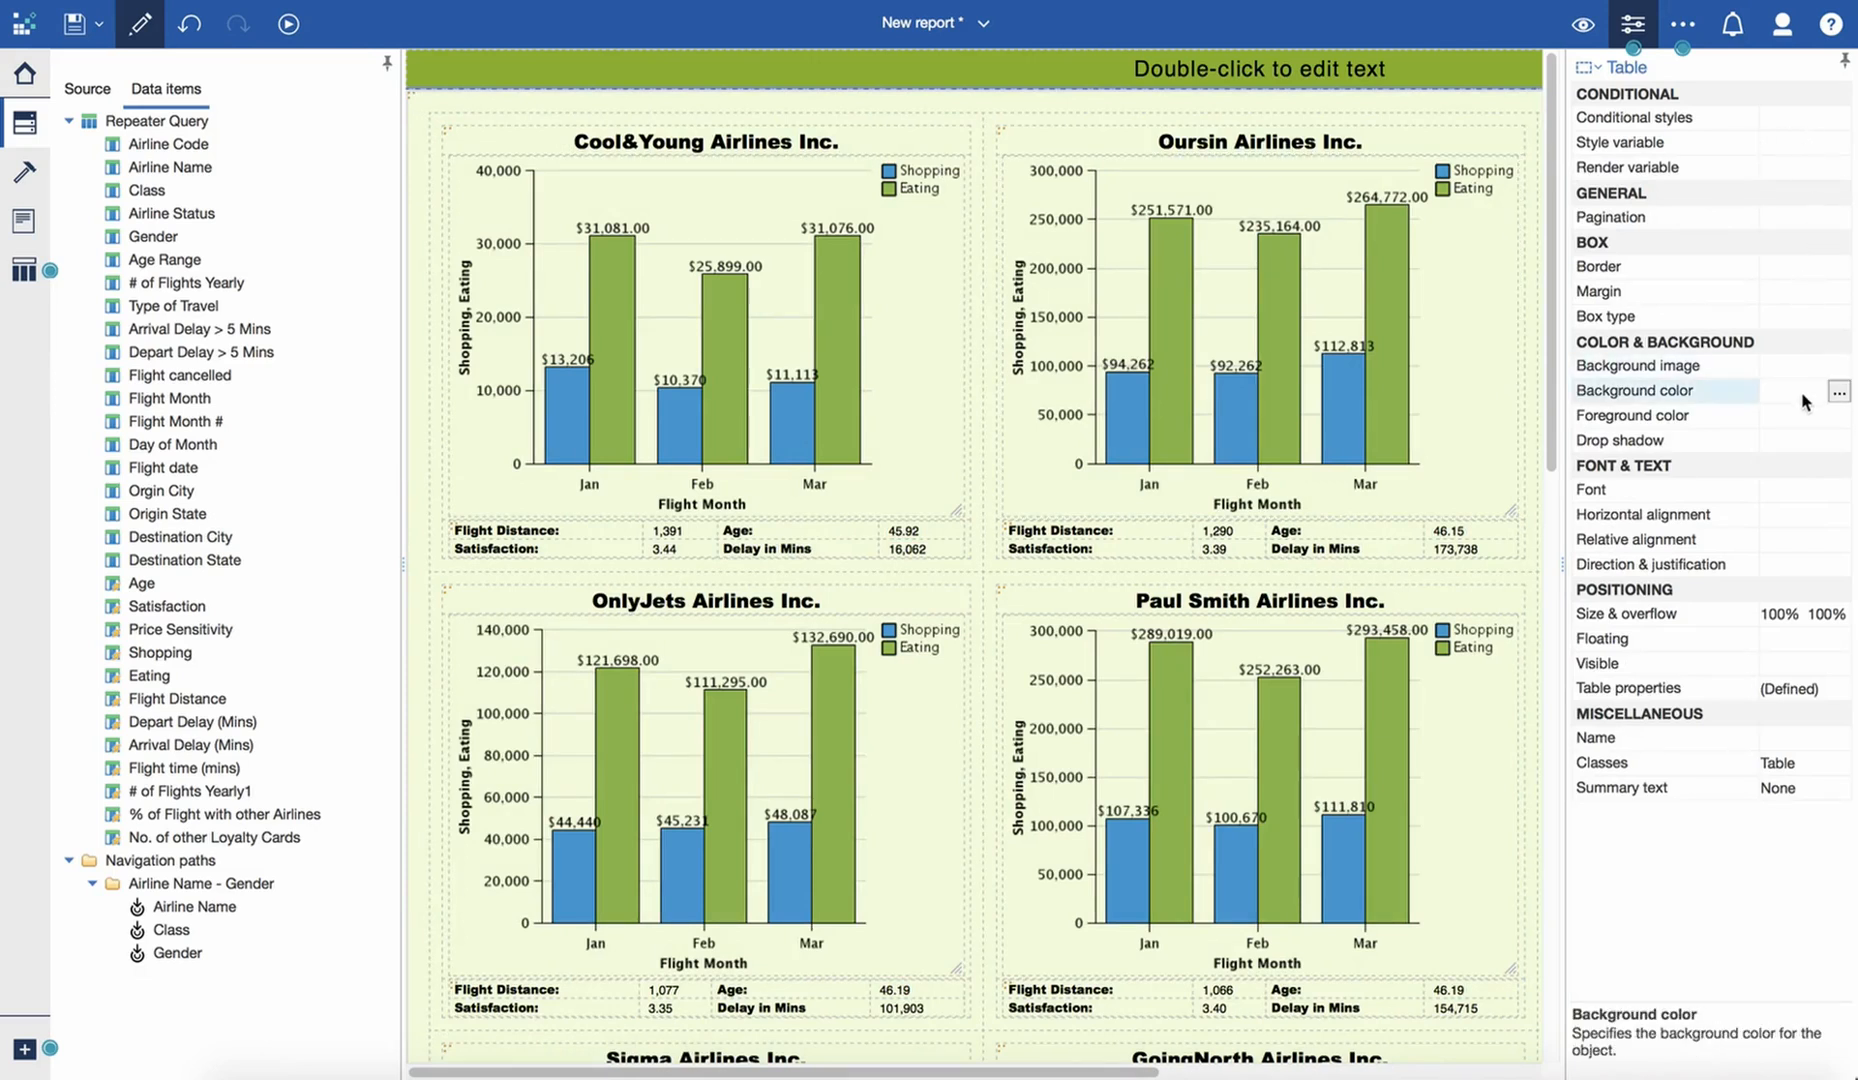
pyautogui.click(453, 127)
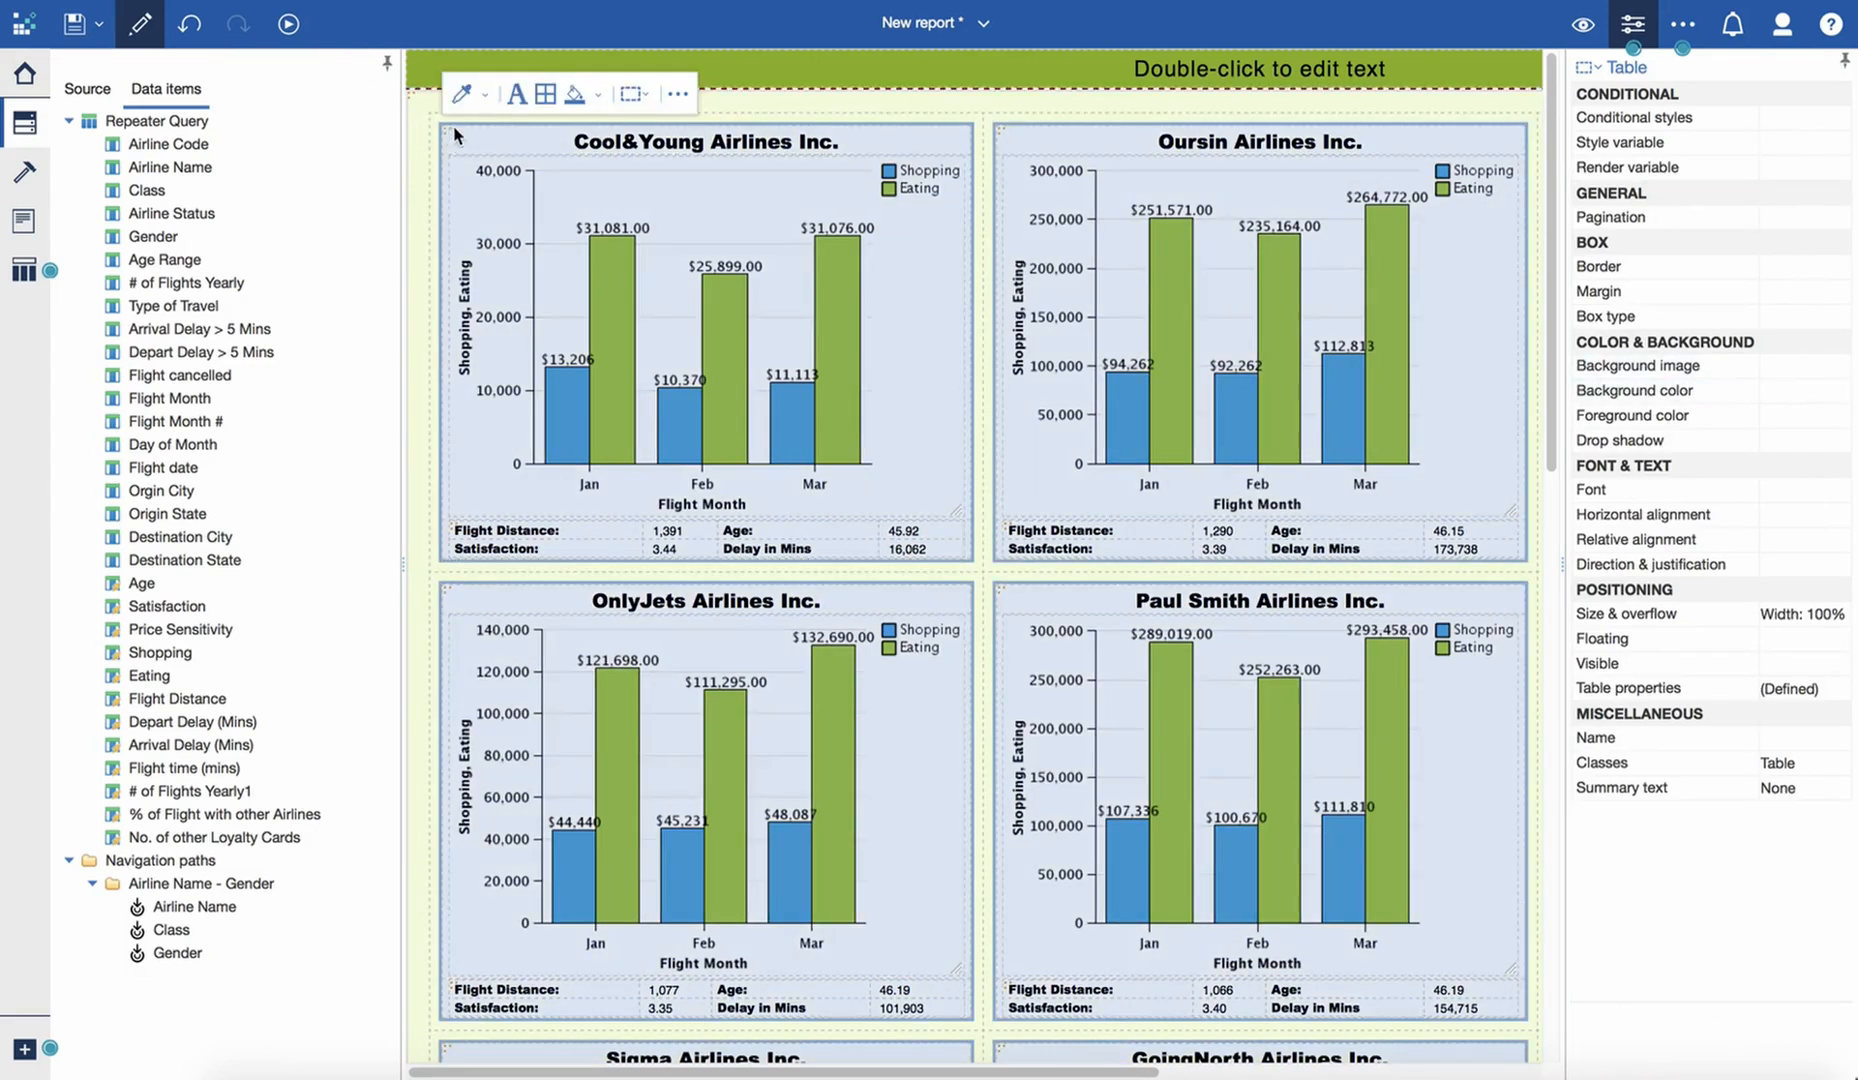
# - Return the report to page design and set the whole repeater table's background color to White
pyautogui.click(1582, 24)
pyautogui.click(1545, 70)
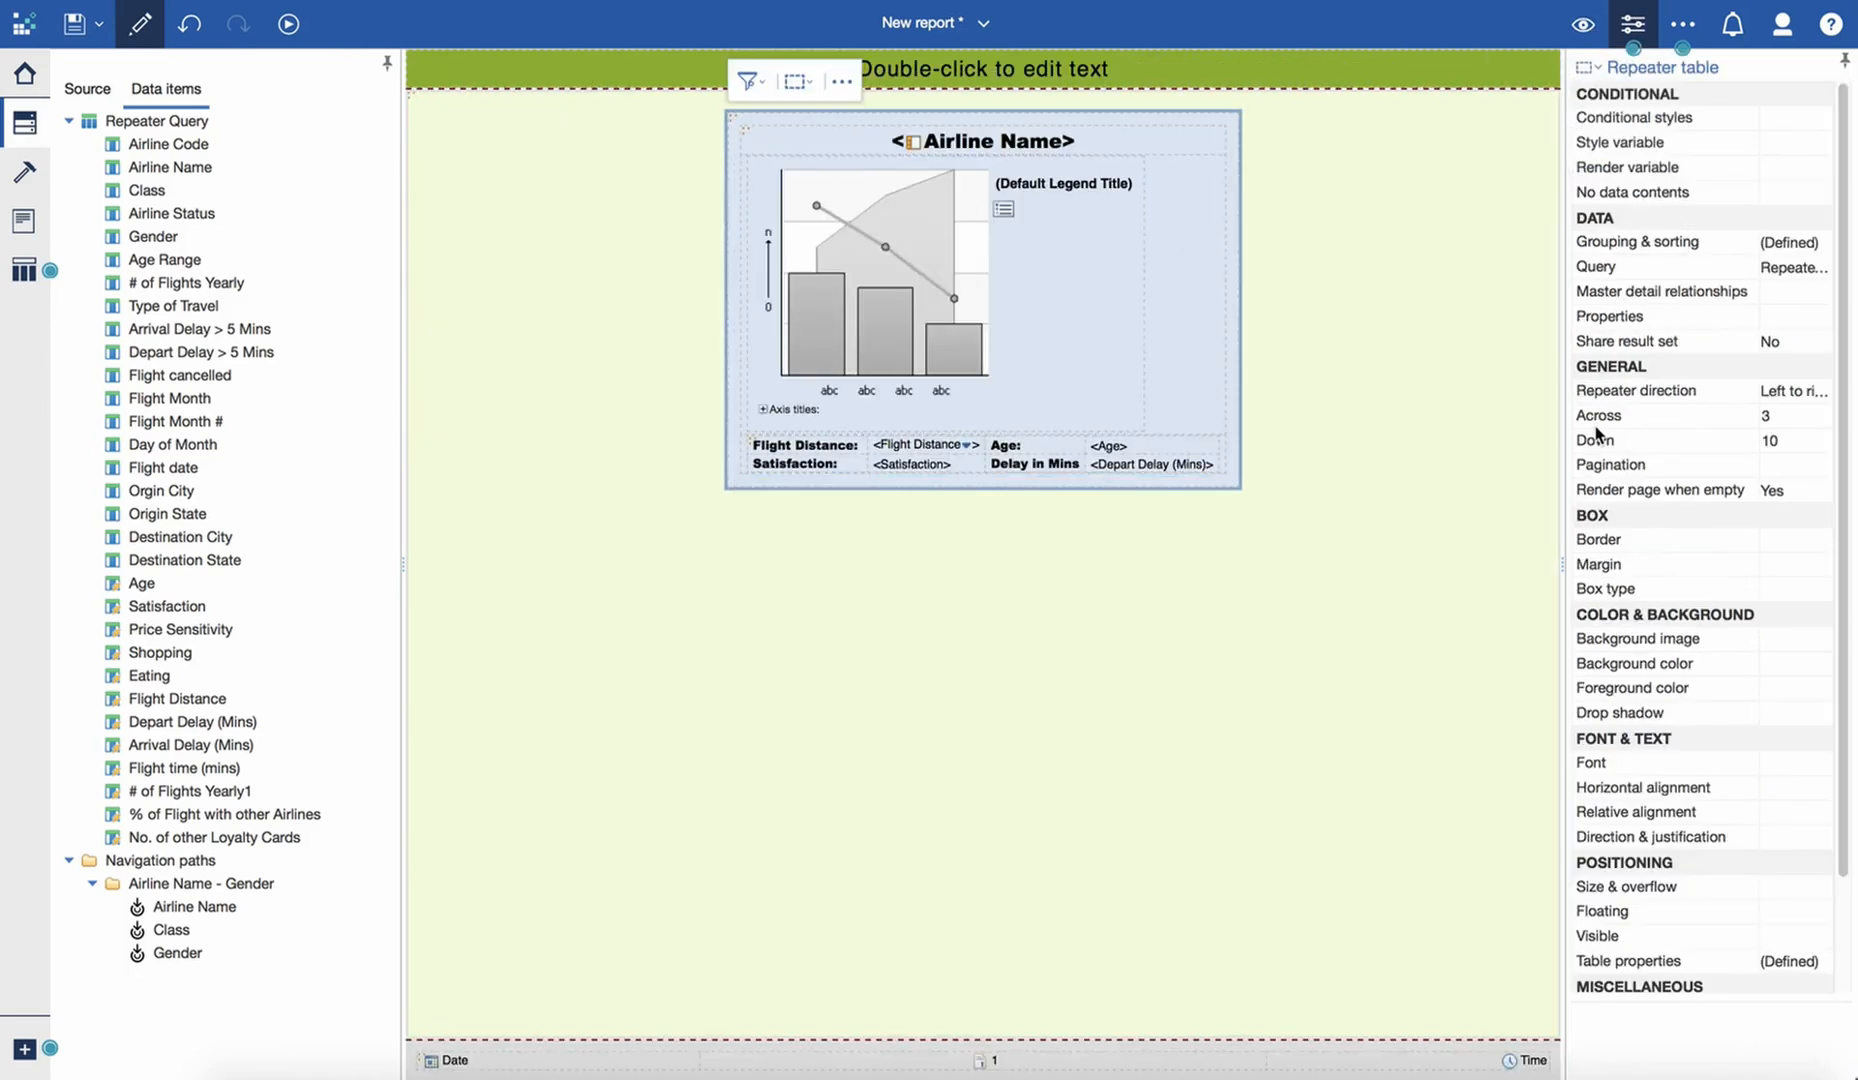
pyautogui.click(1785, 665)
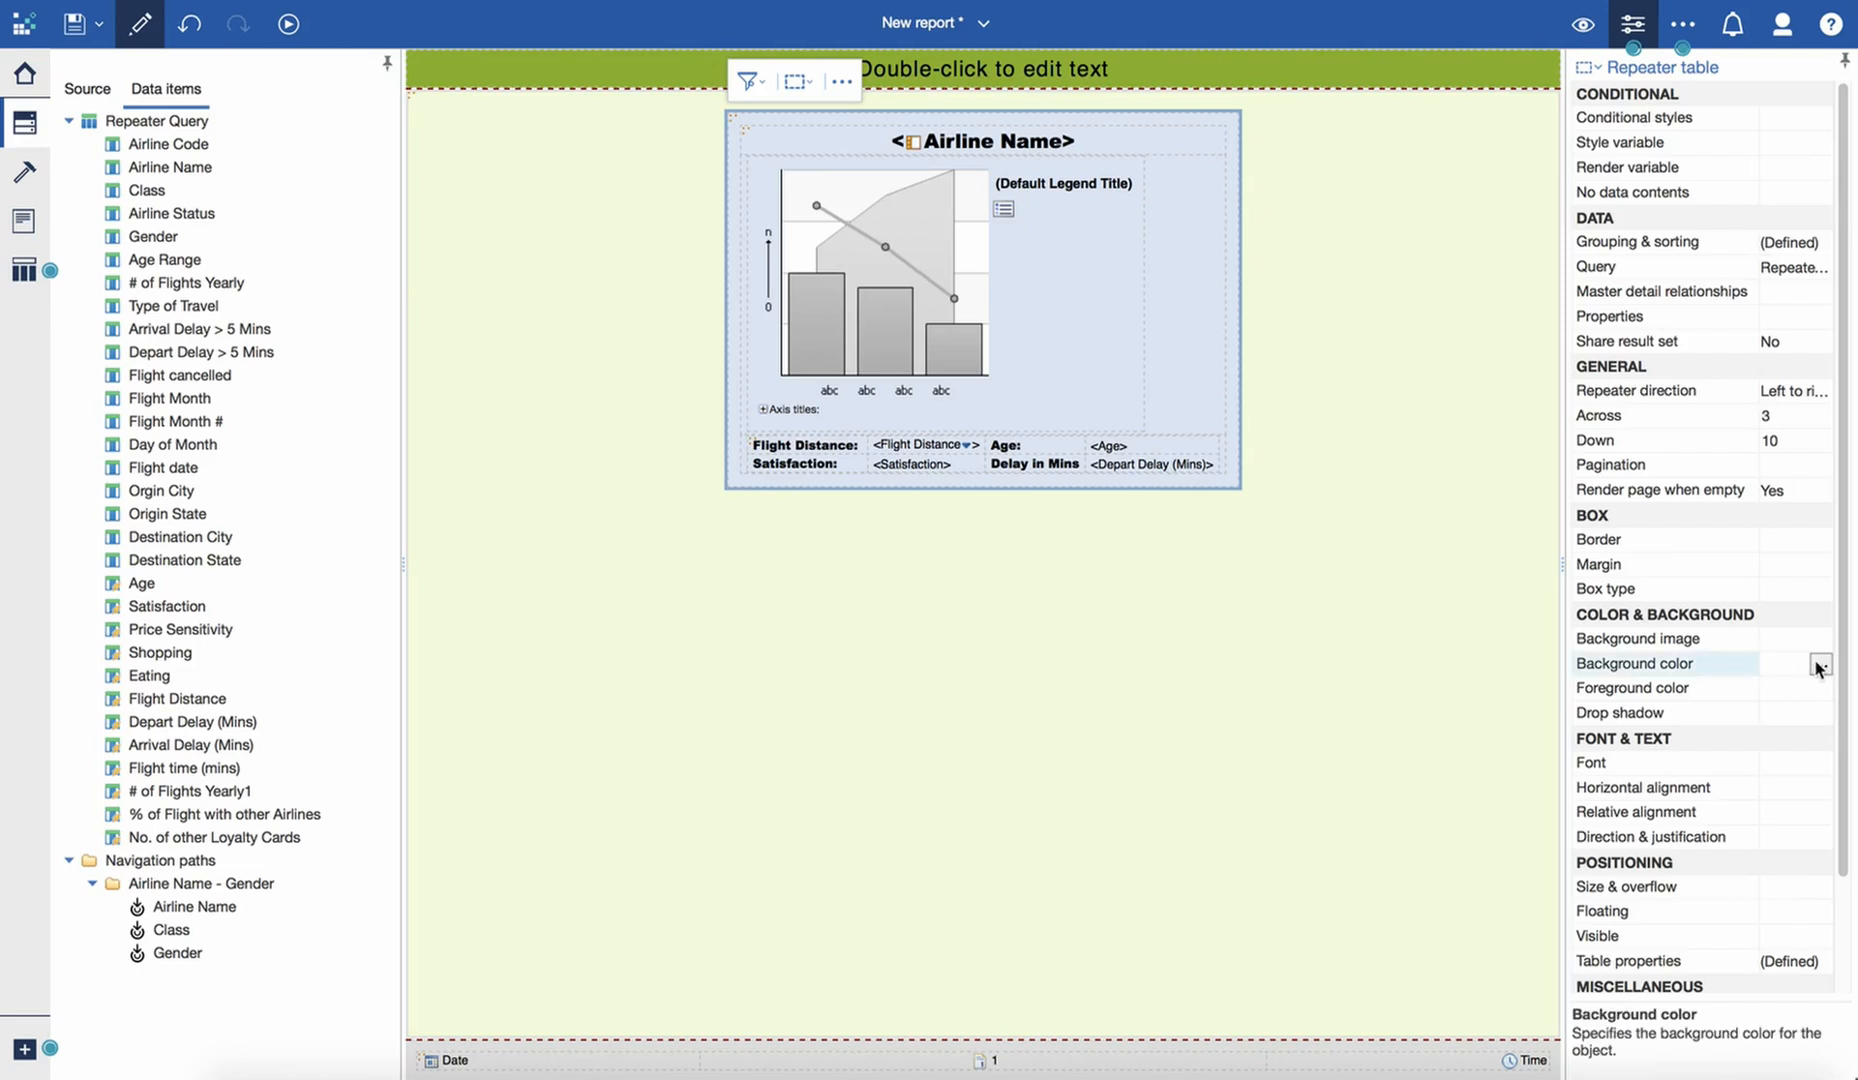
pyautogui.click(1820, 664)
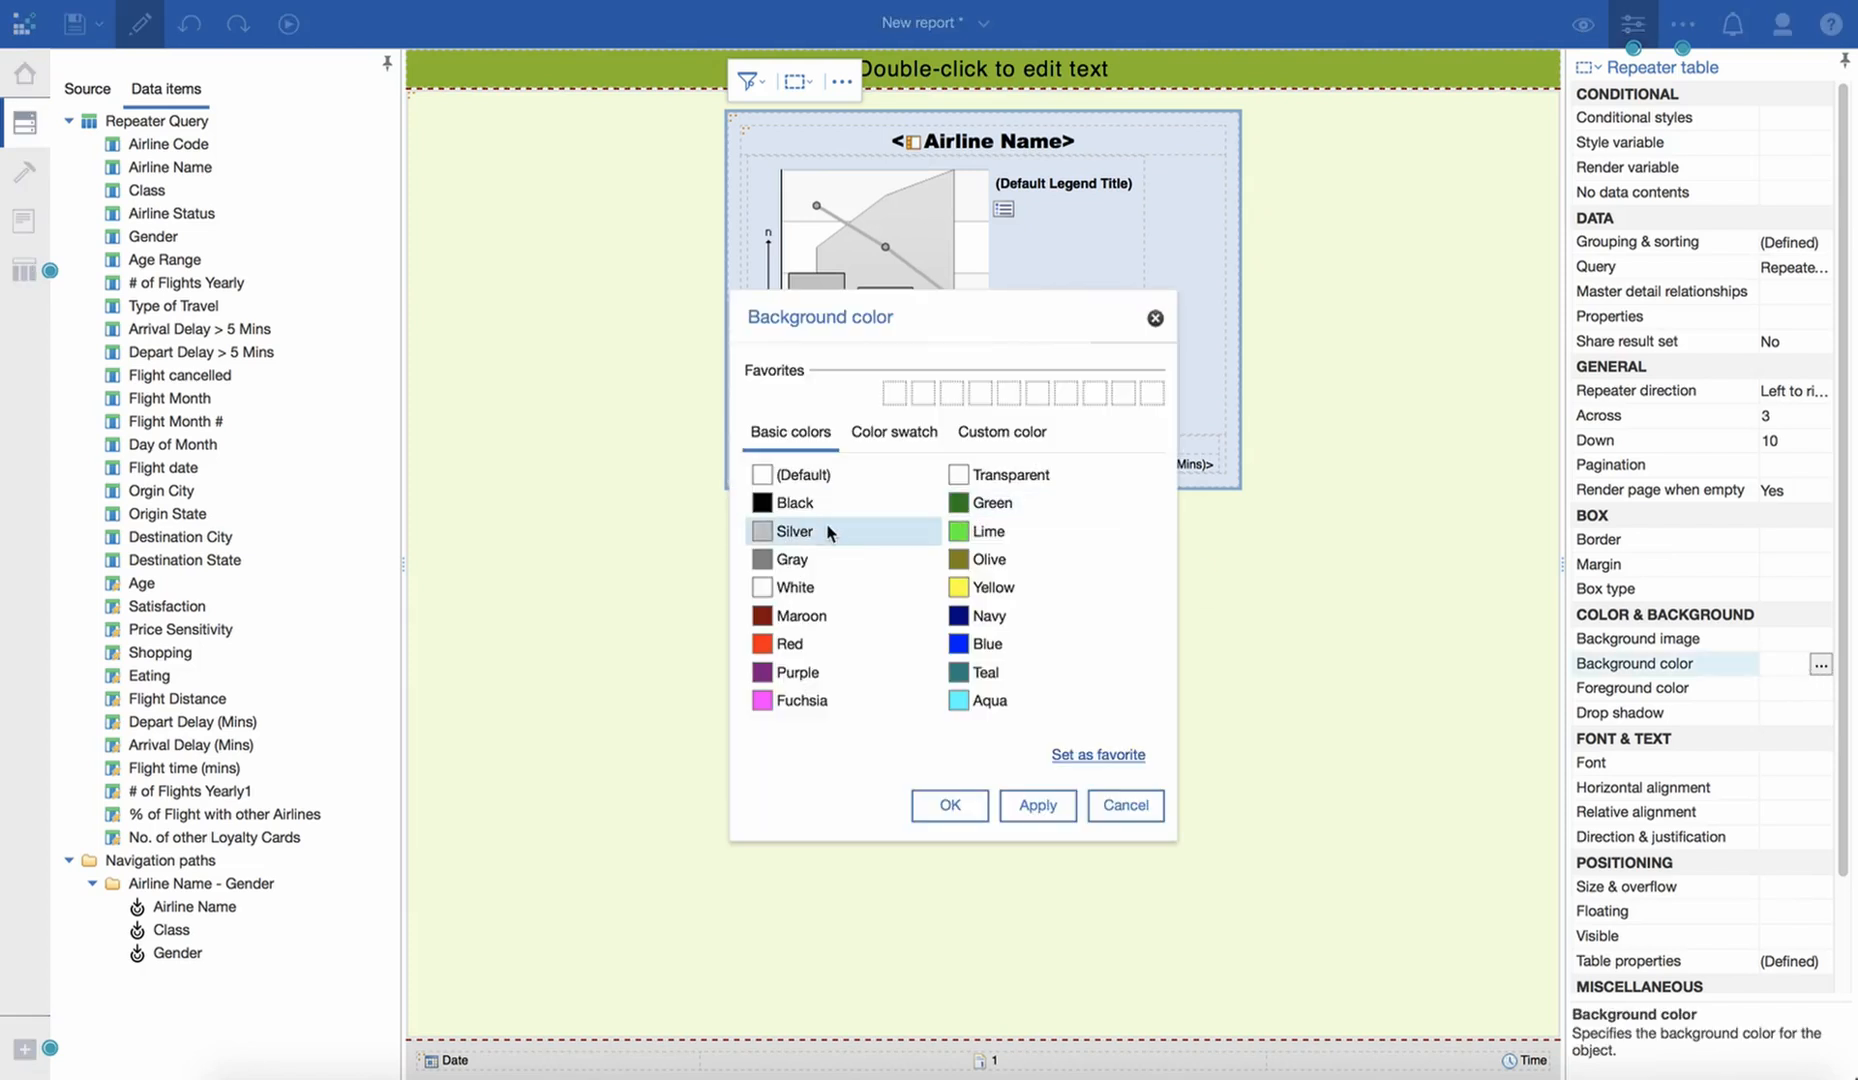
pyautogui.click(809, 591)
pyautogui.click(1018, 811)
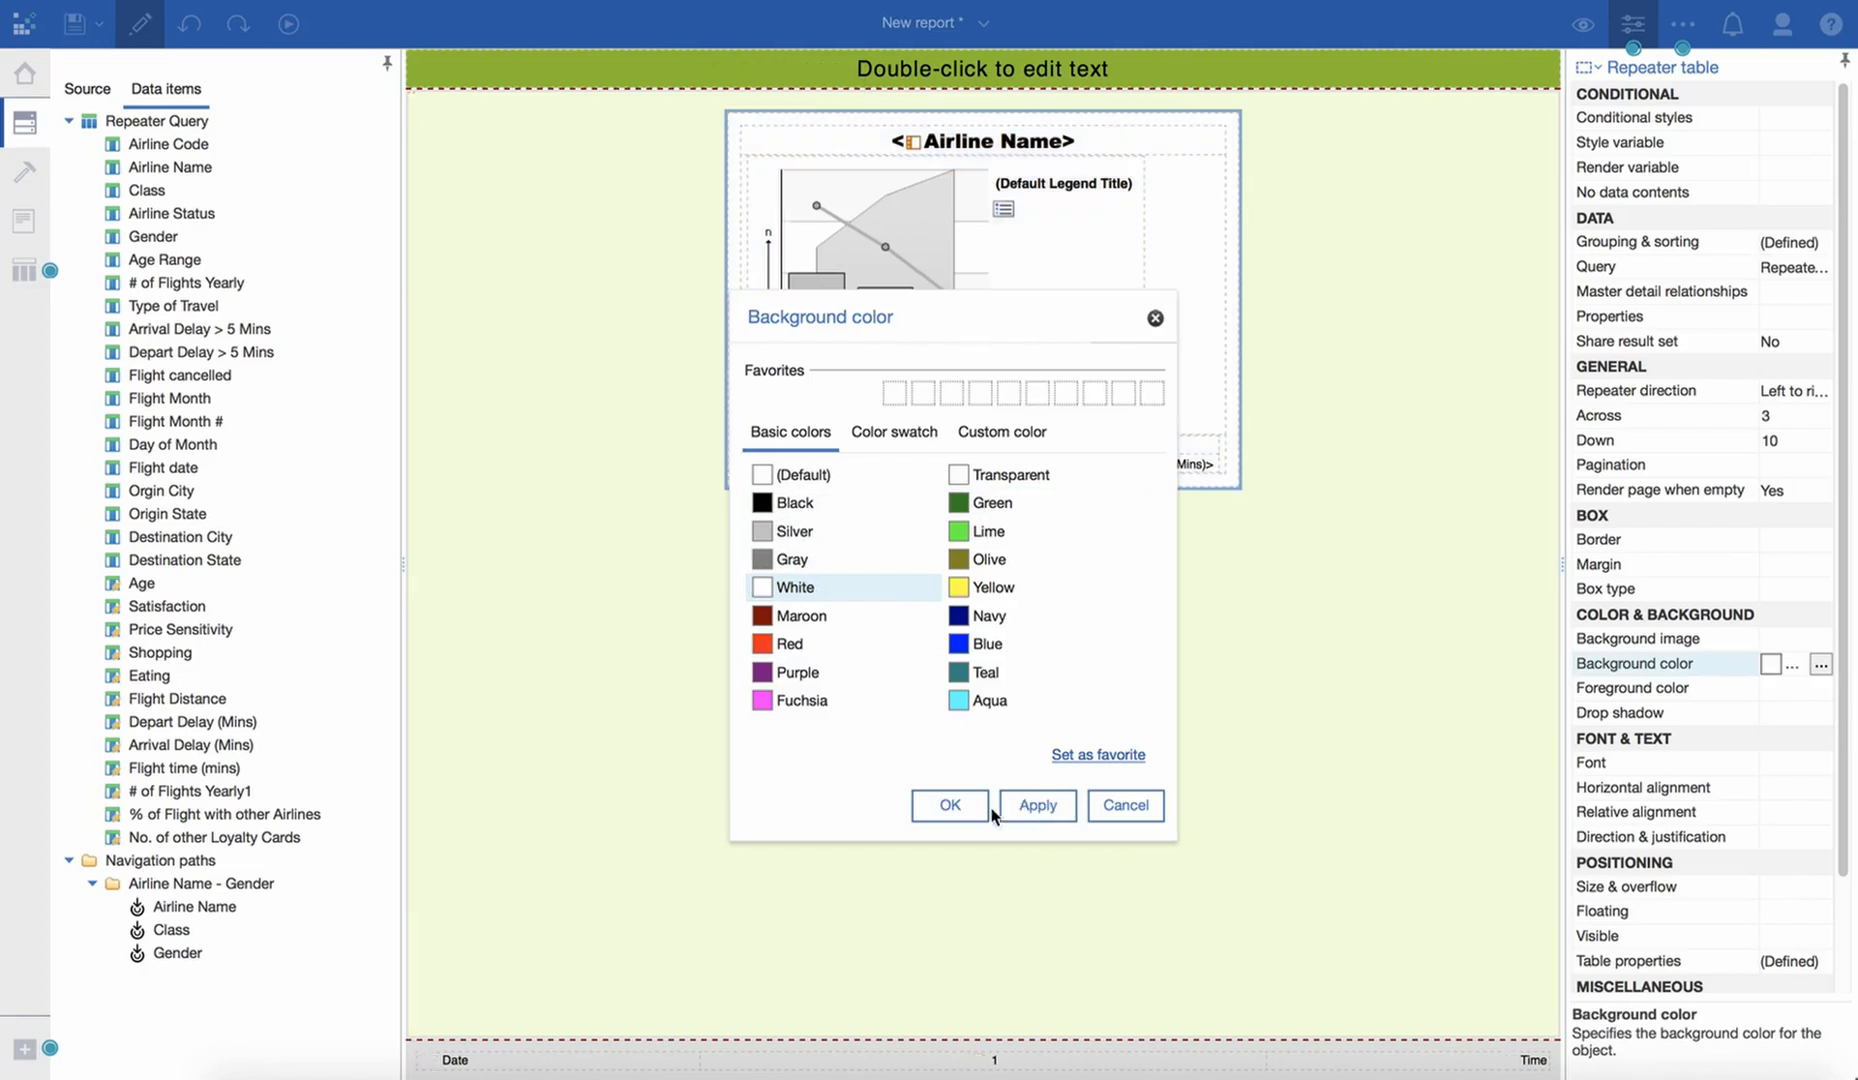
pyautogui.click(980, 811)
# - Set the background color of the page body's table cell surrounding the repeater table to Silver
pyautogui.click(1246, 288)
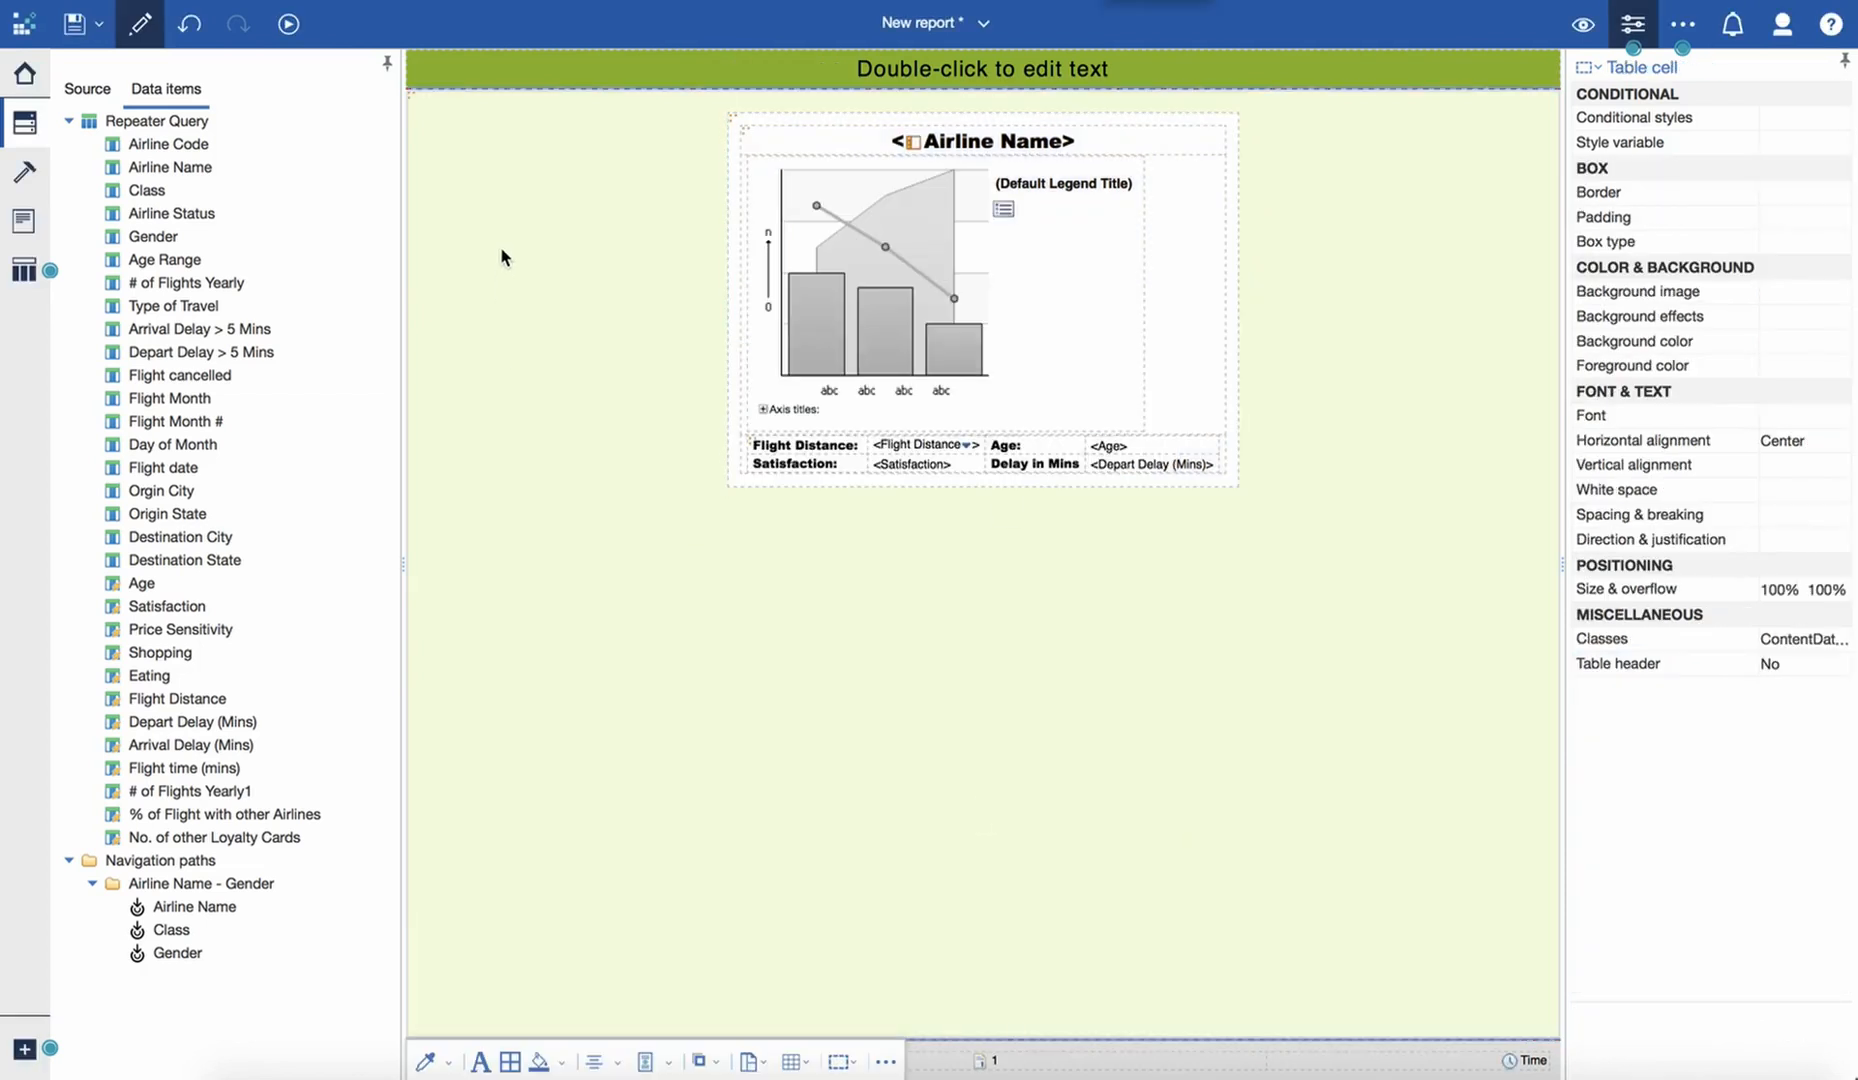
pyautogui.doubleClick(1785, 352)
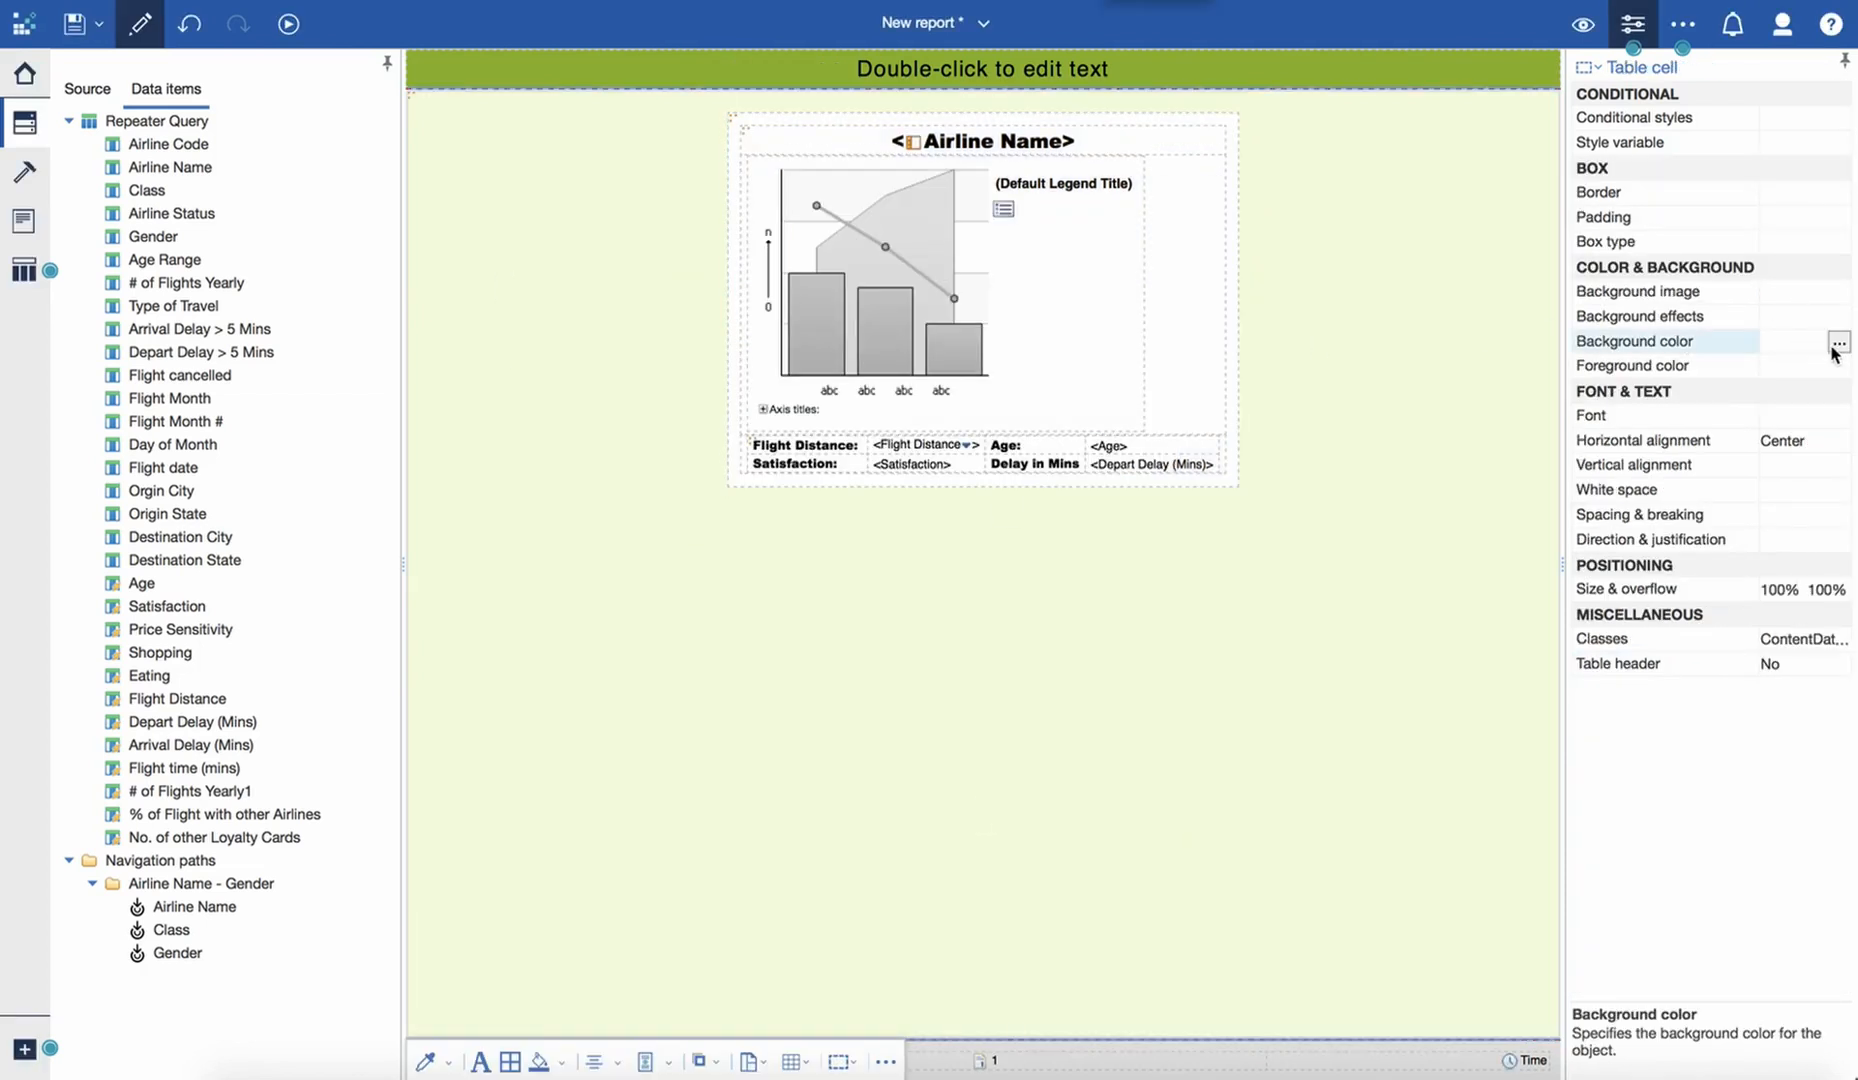
pyautogui.click(788, 531)
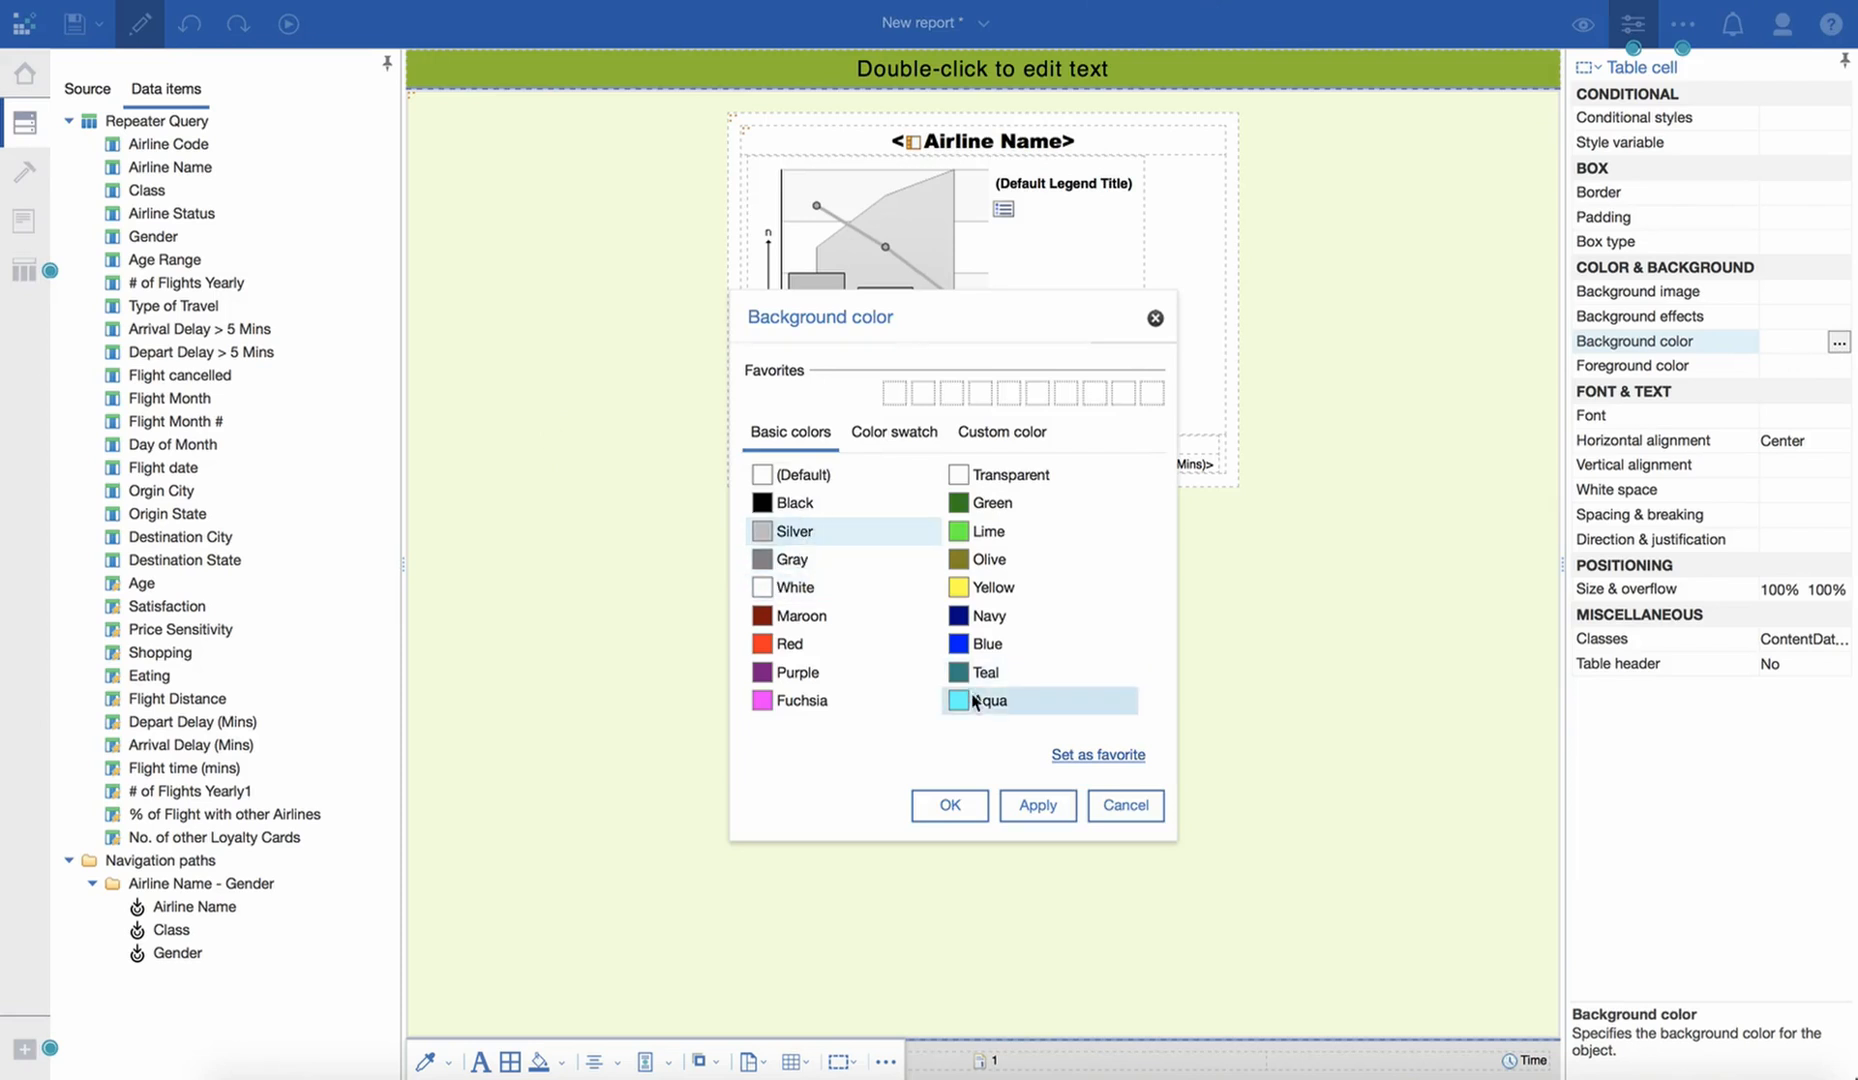
pyautogui.click(1037, 805)
pyautogui.click(950, 807)
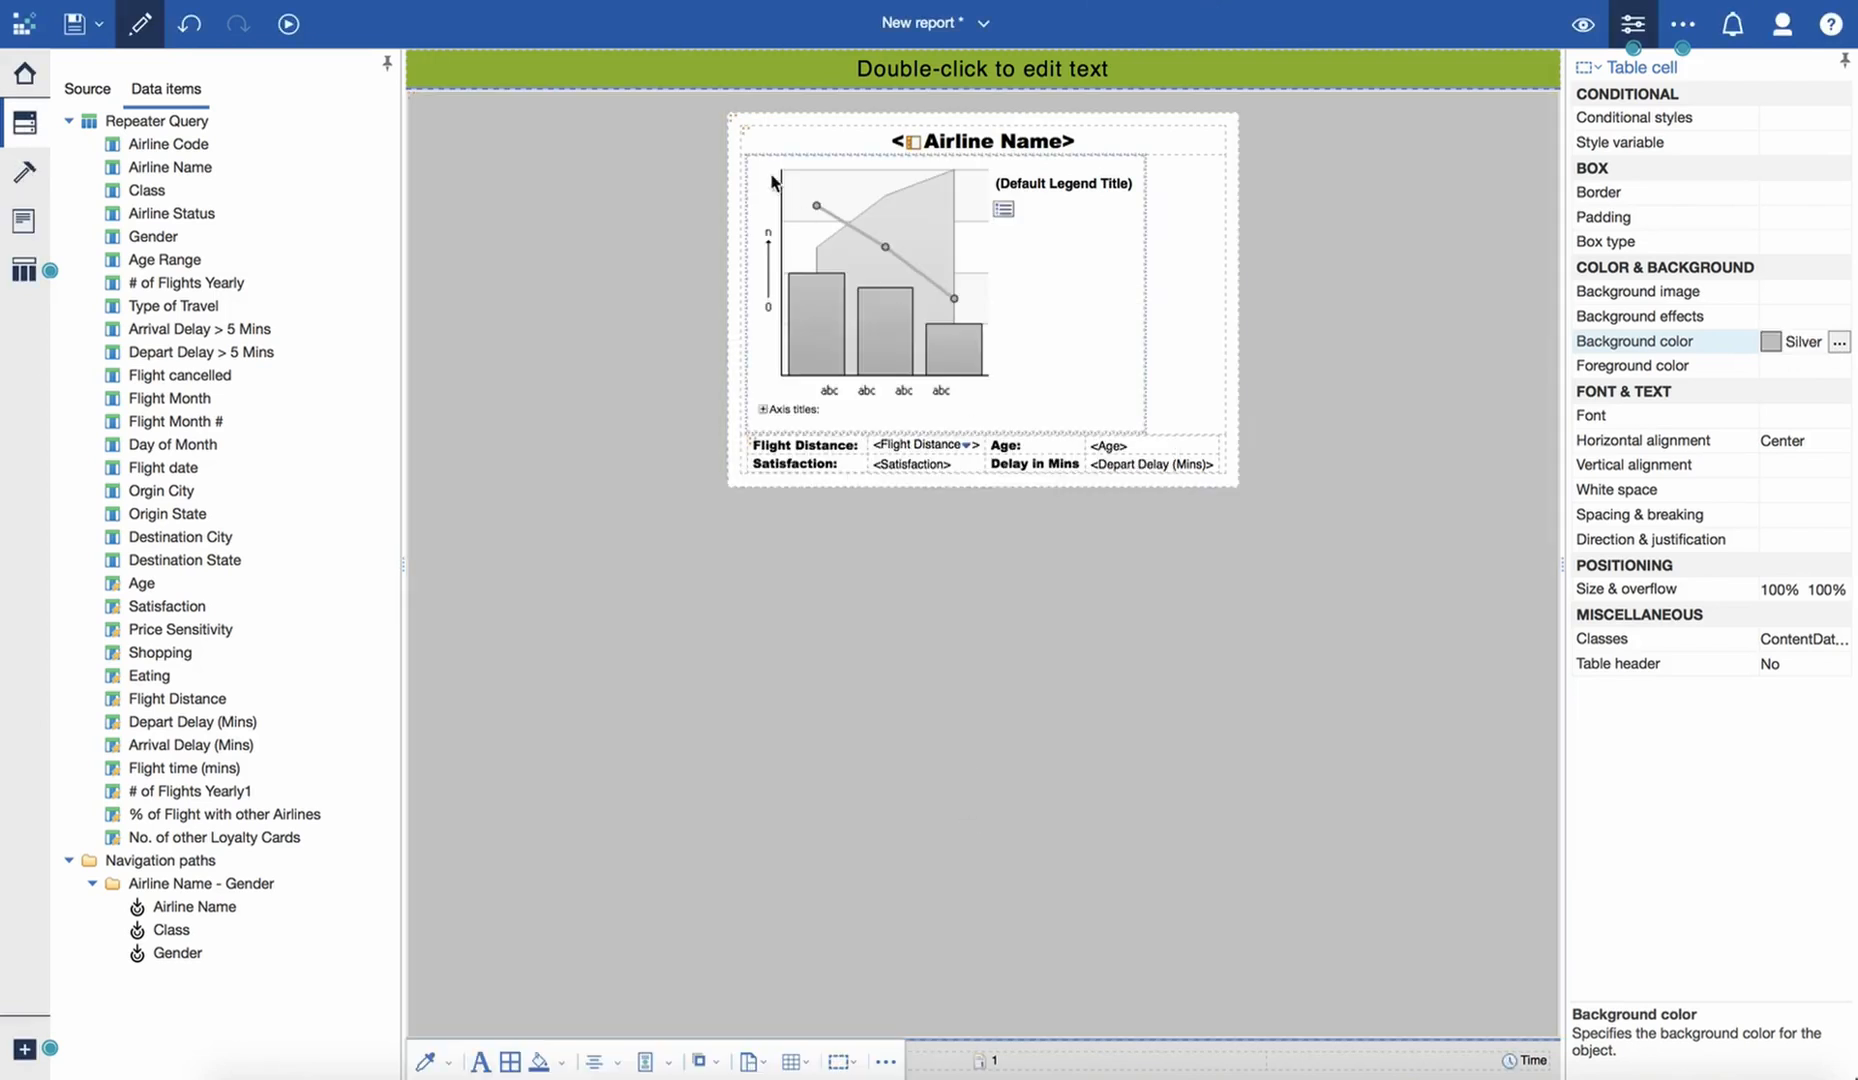
# - Give the repeater table a solid Green border, 1½ pt wide, on all four sides
pyautogui.click(733, 125)
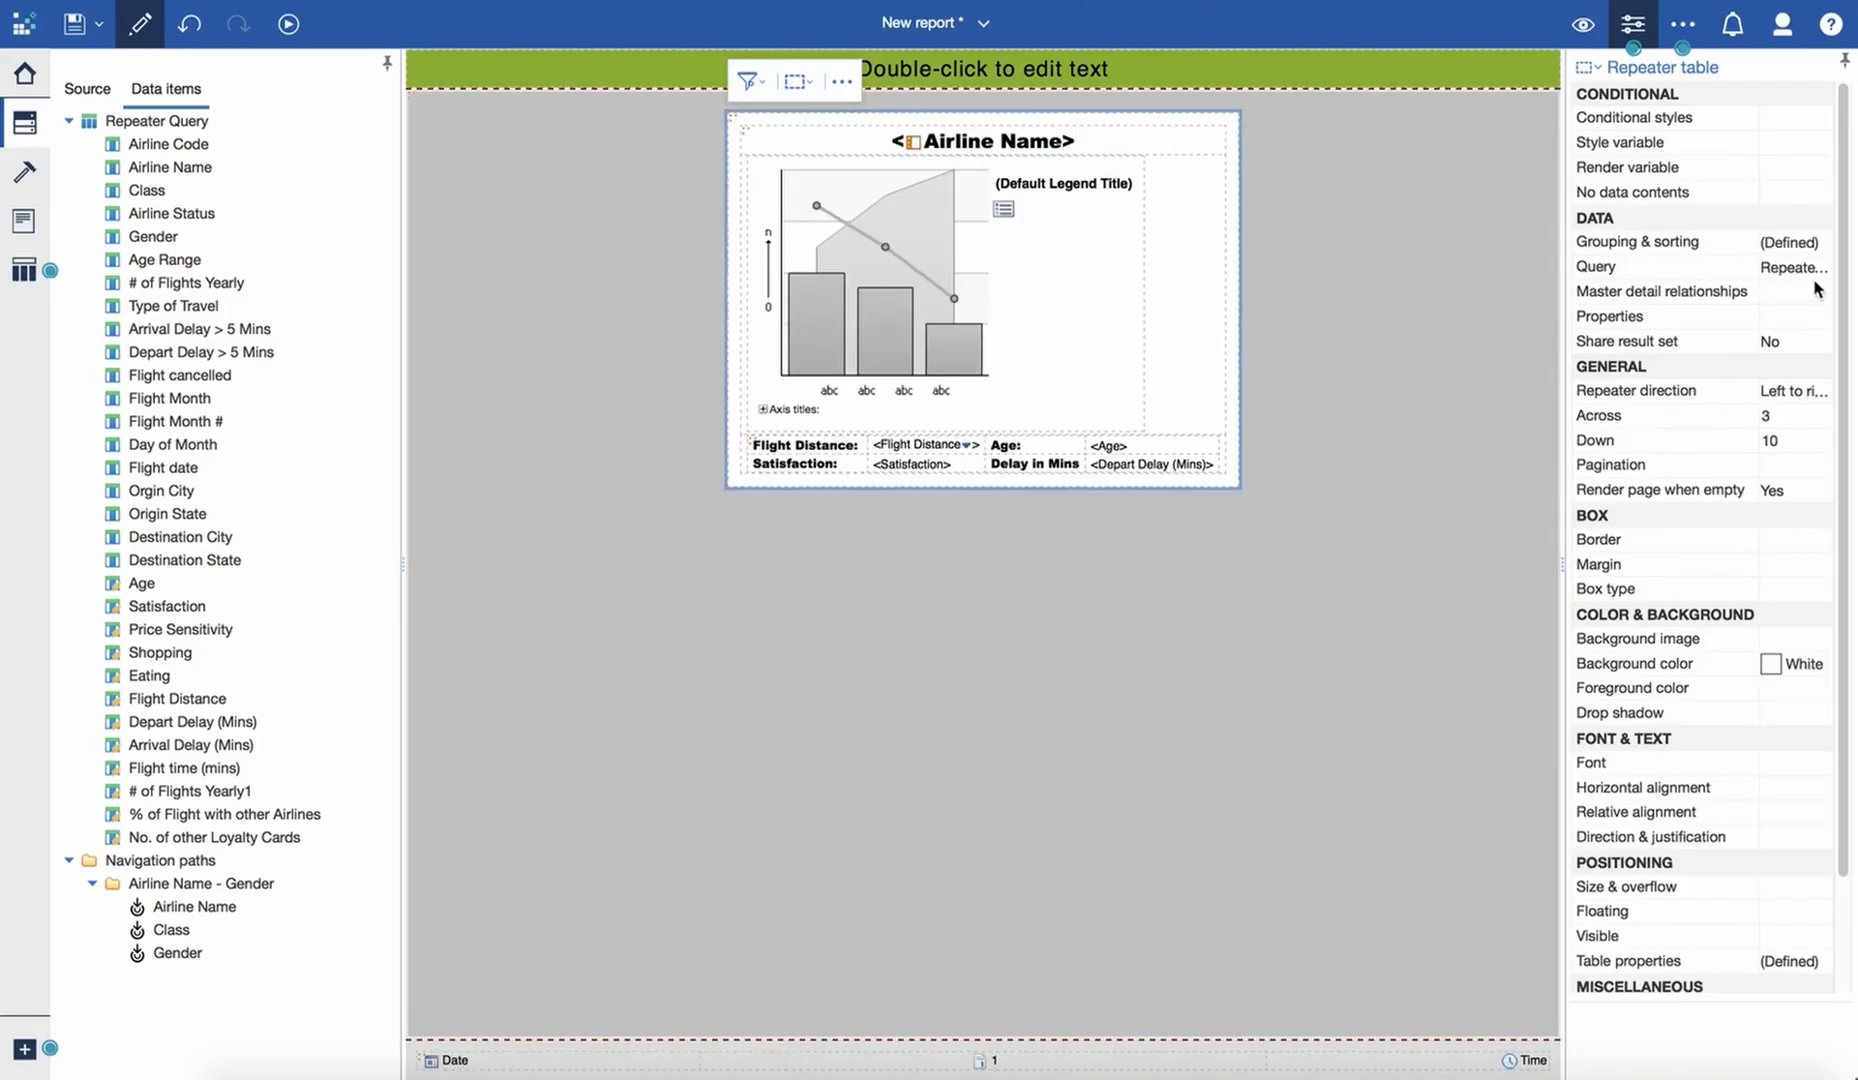
pyautogui.click(1804, 548)
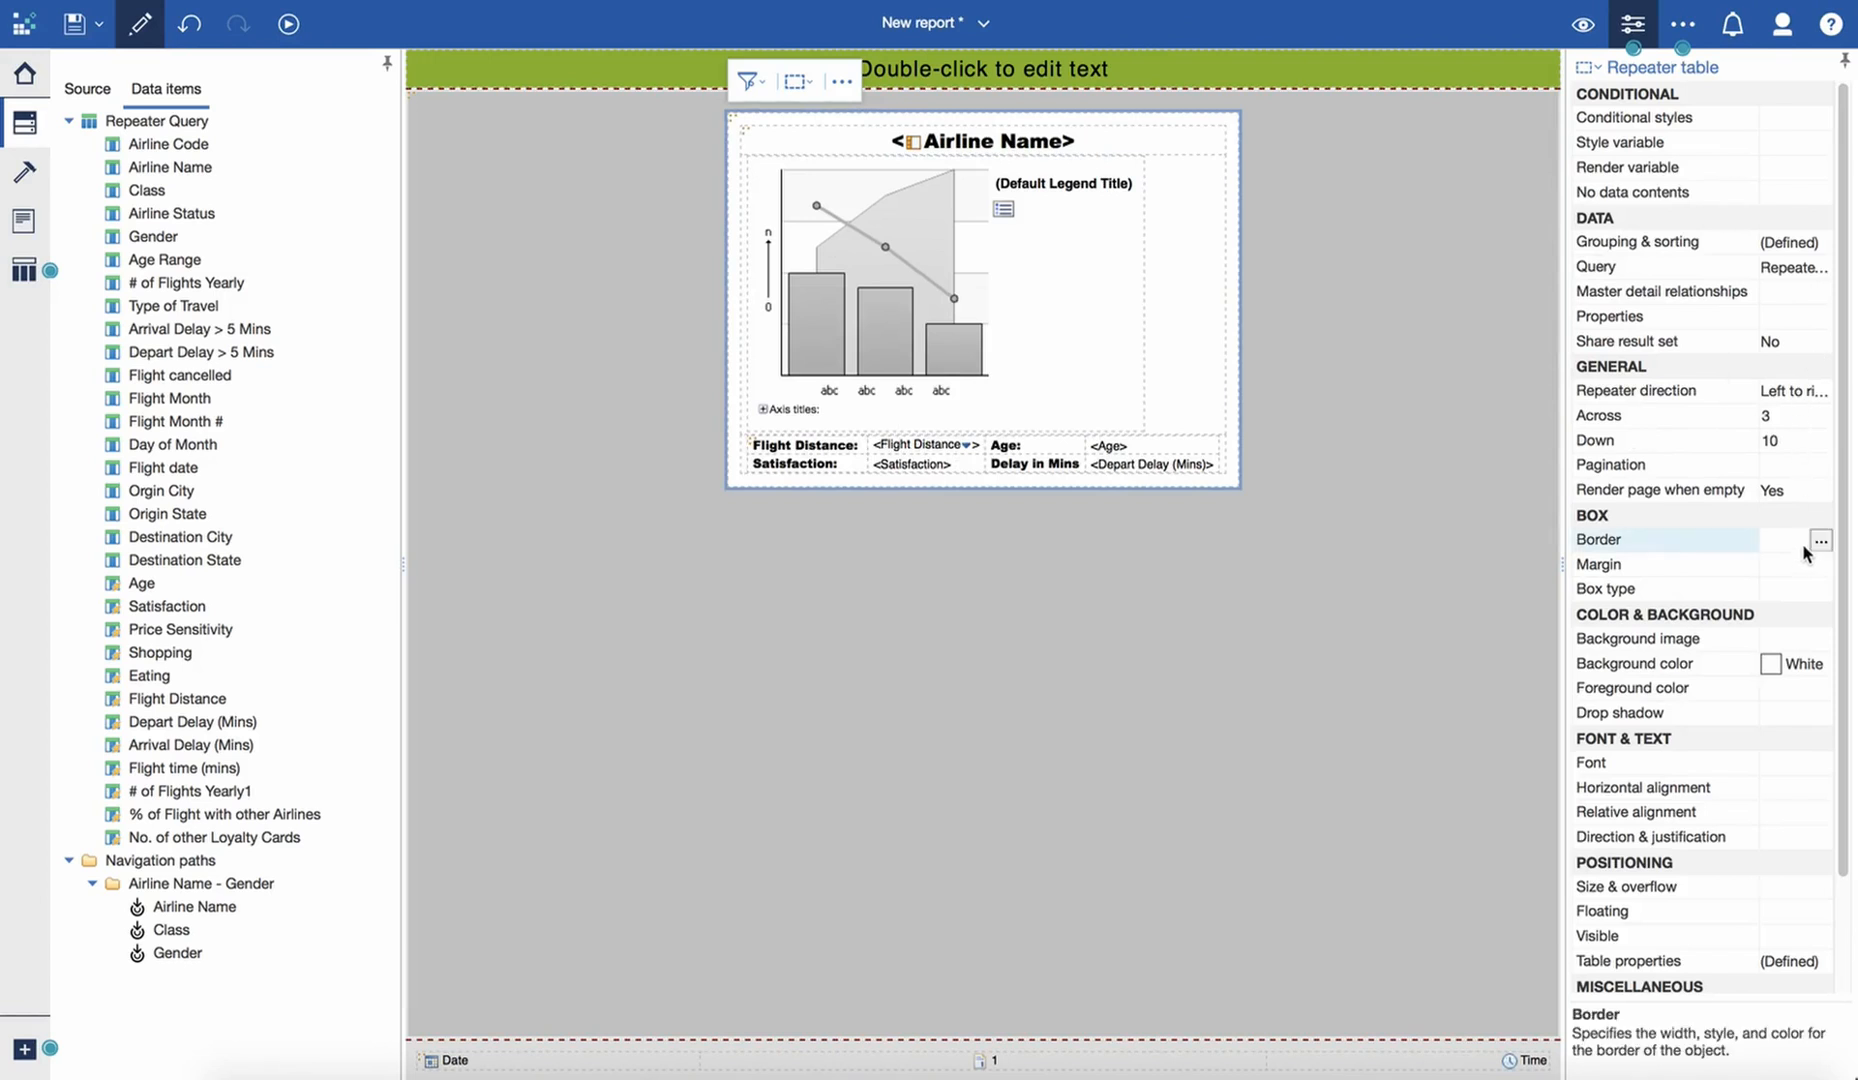
pyautogui.click(1820, 542)
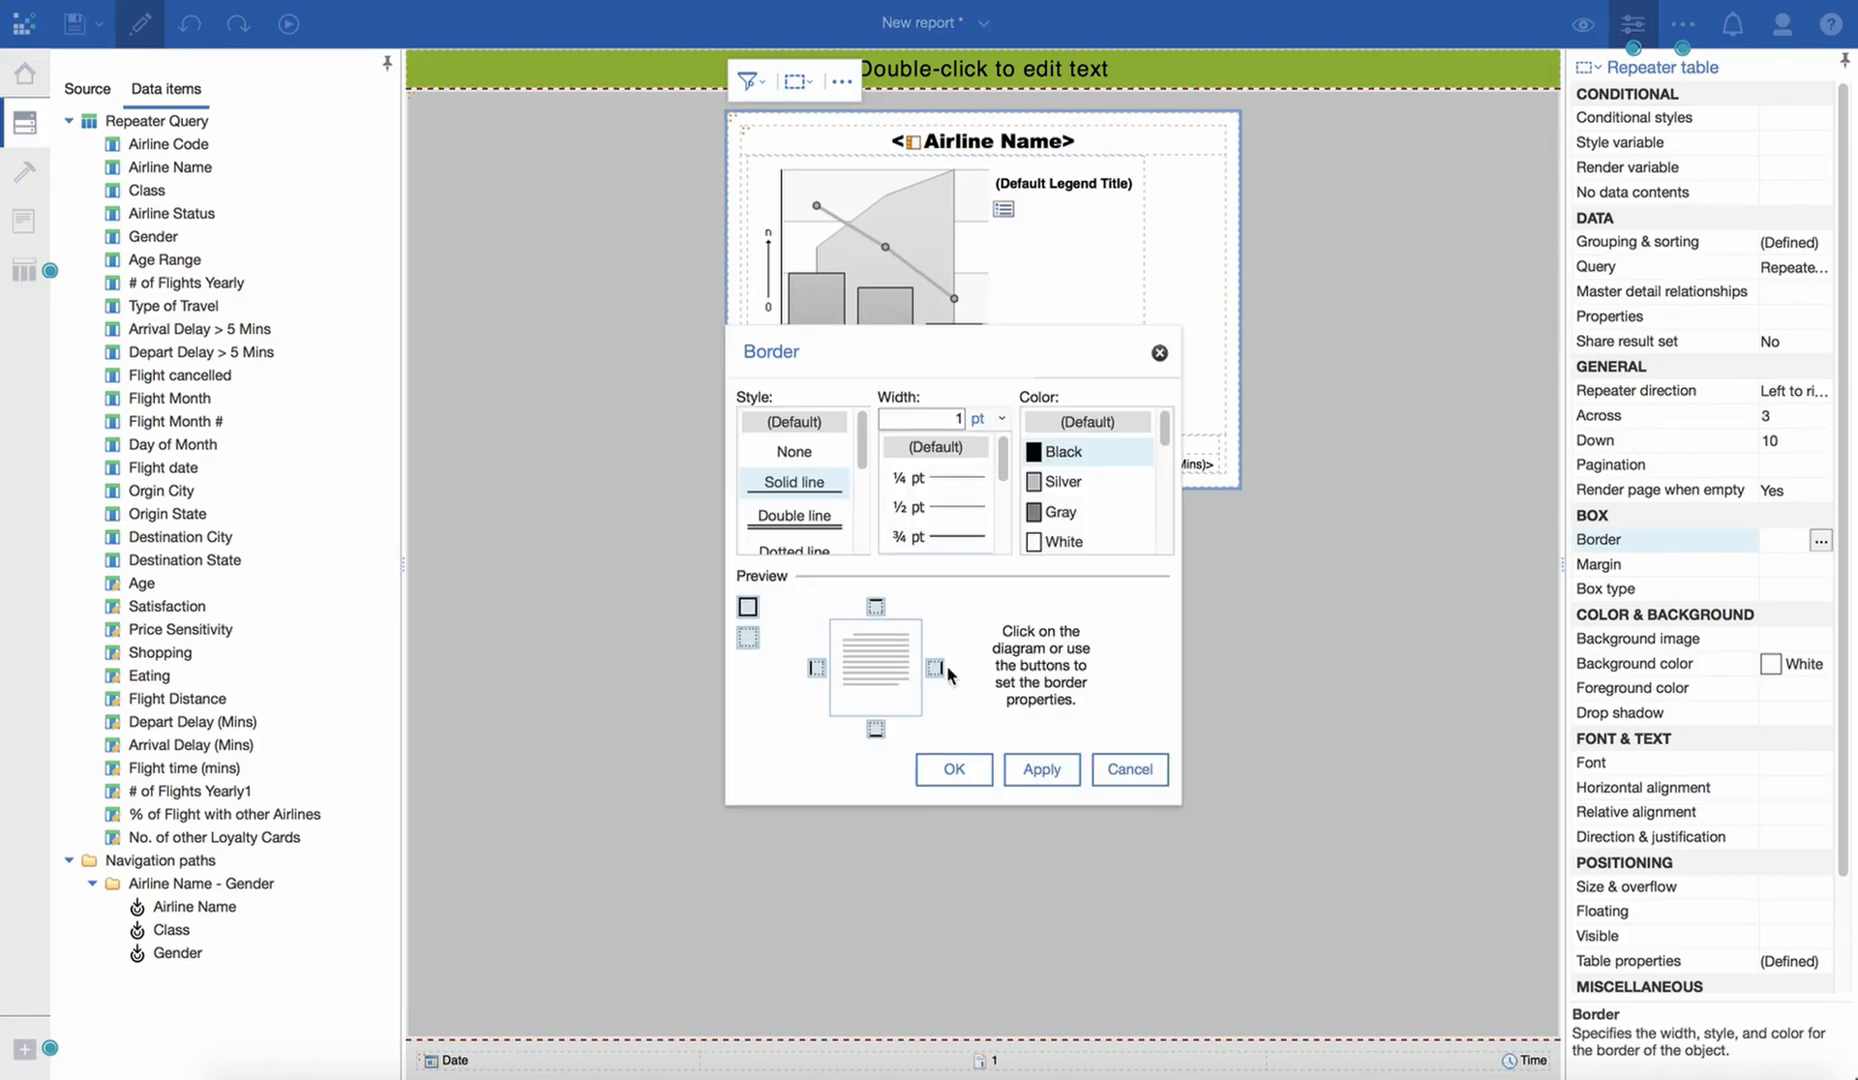
pyautogui.moveTo(1165, 430); pyautogui.dragTo(1166, 500)
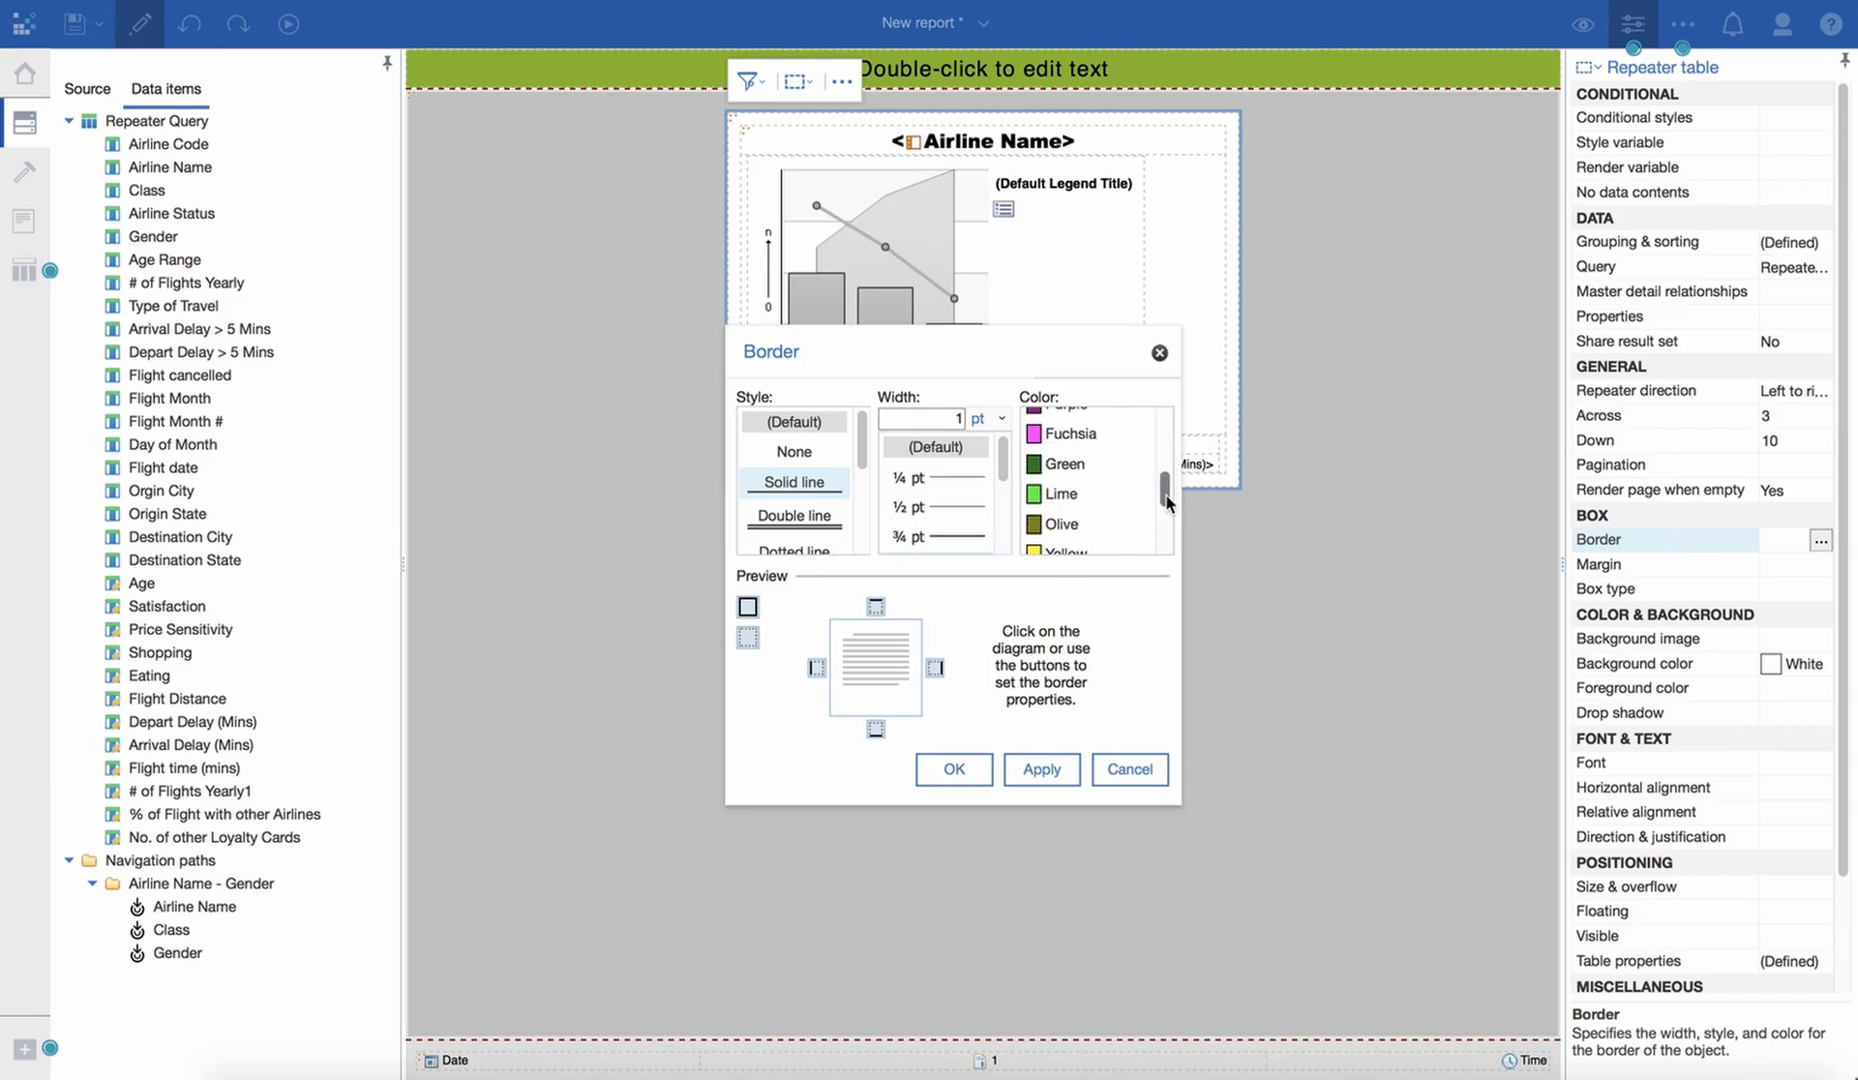
pyautogui.click(1066, 473)
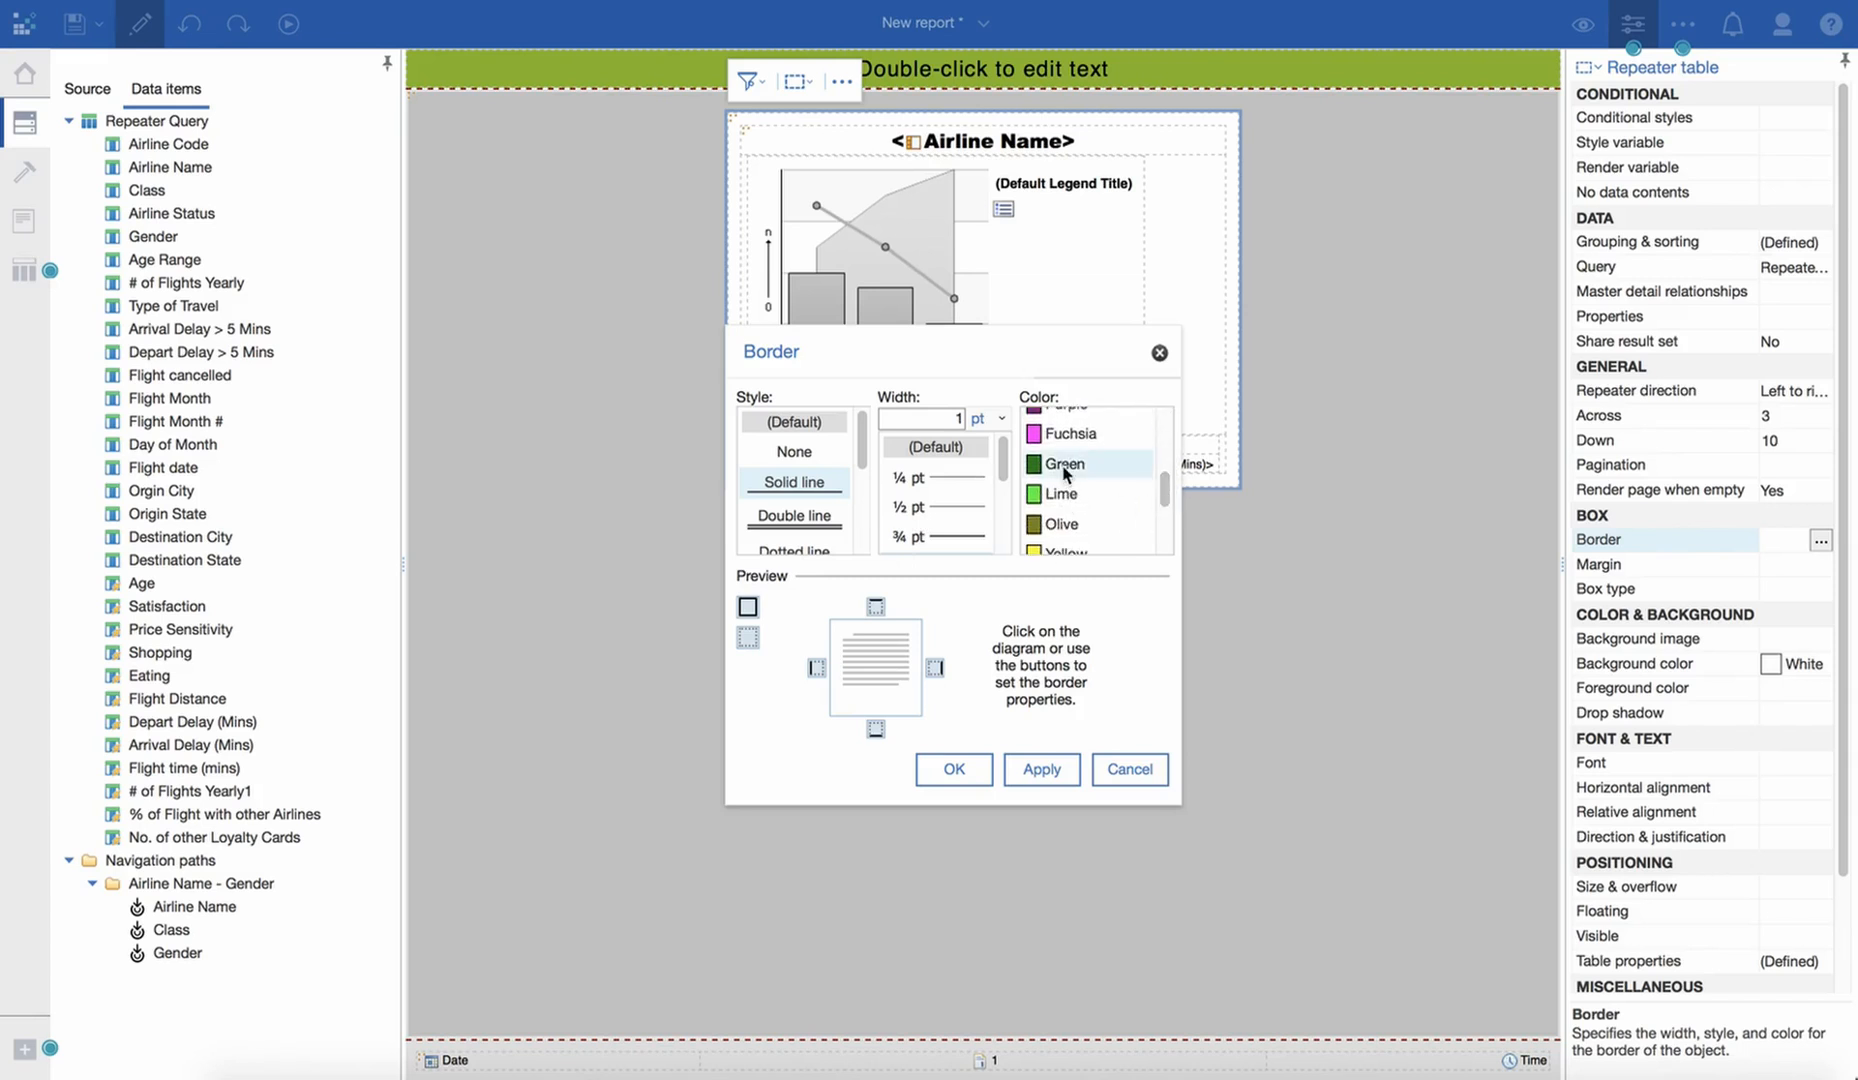
pyautogui.moveTo(1004, 472); pyautogui.dragTo(1007, 517)
pyautogui.click(950, 486)
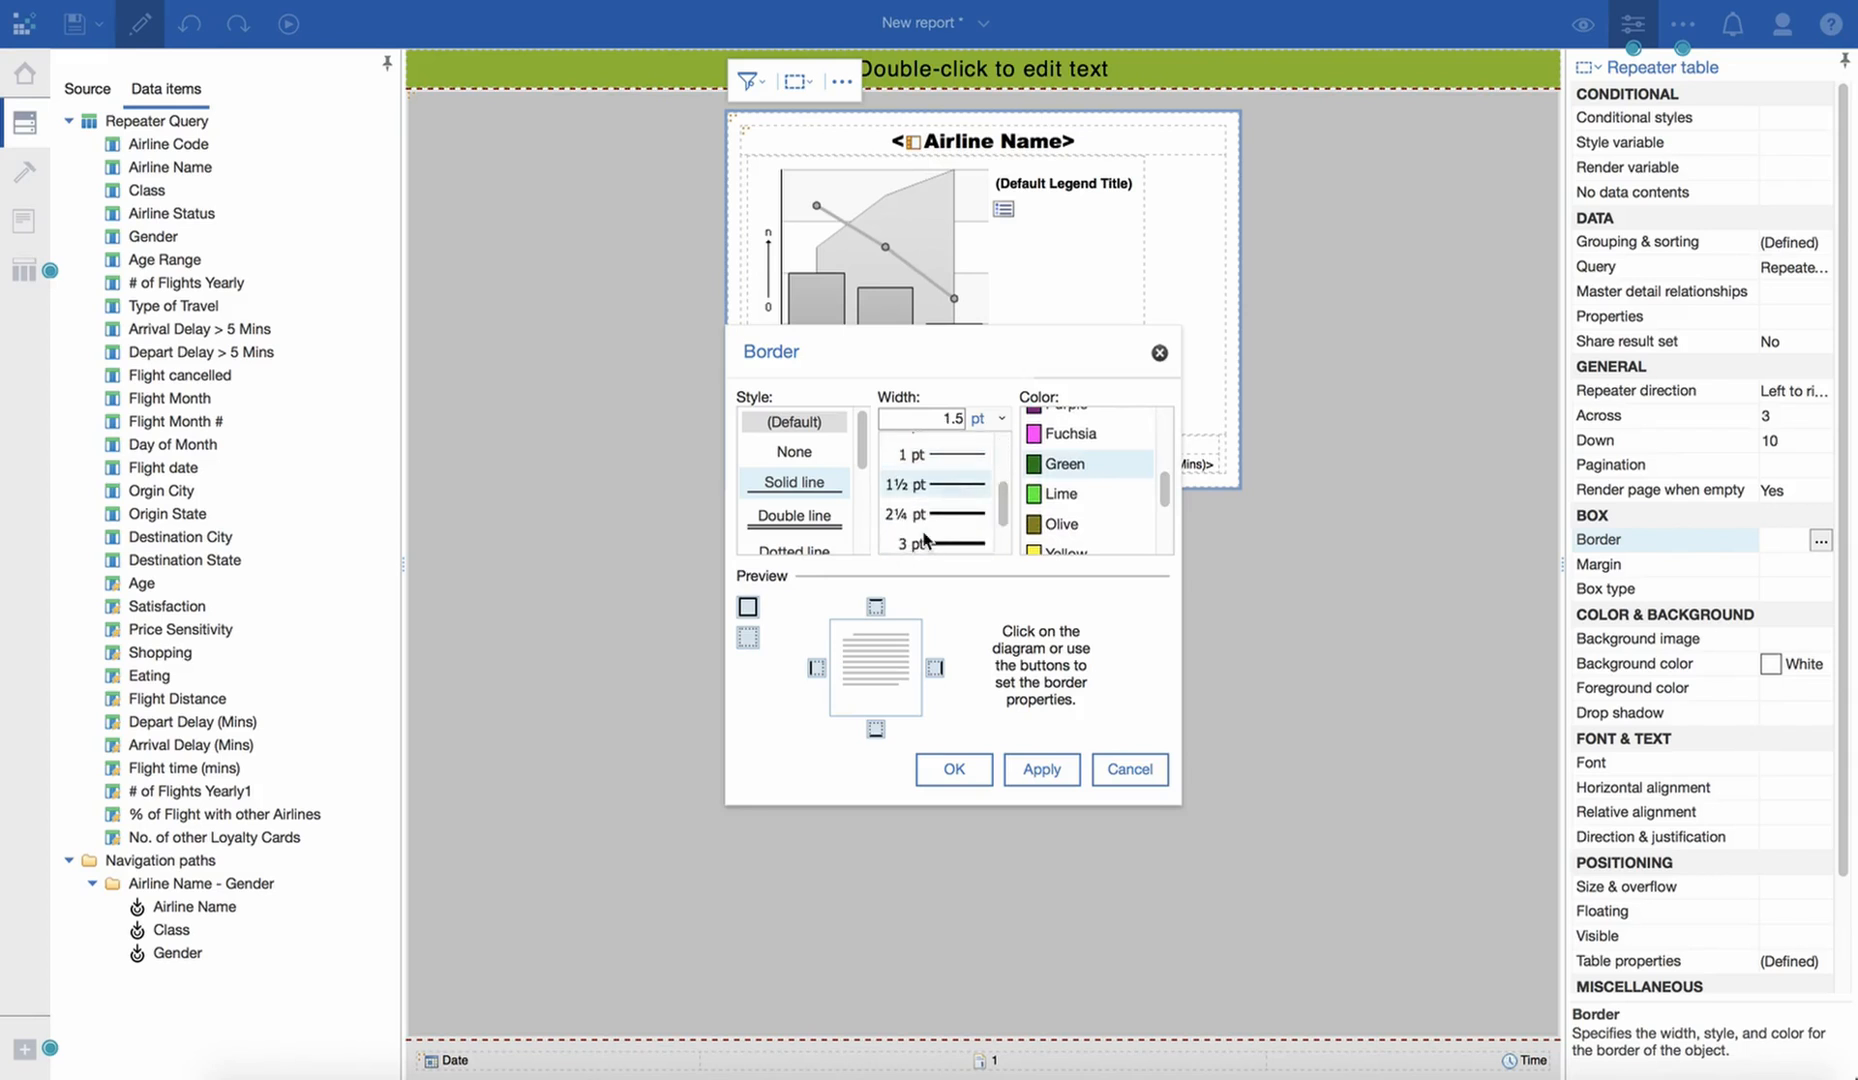
pyautogui.click(747, 608)
pyautogui.click(1033, 787)
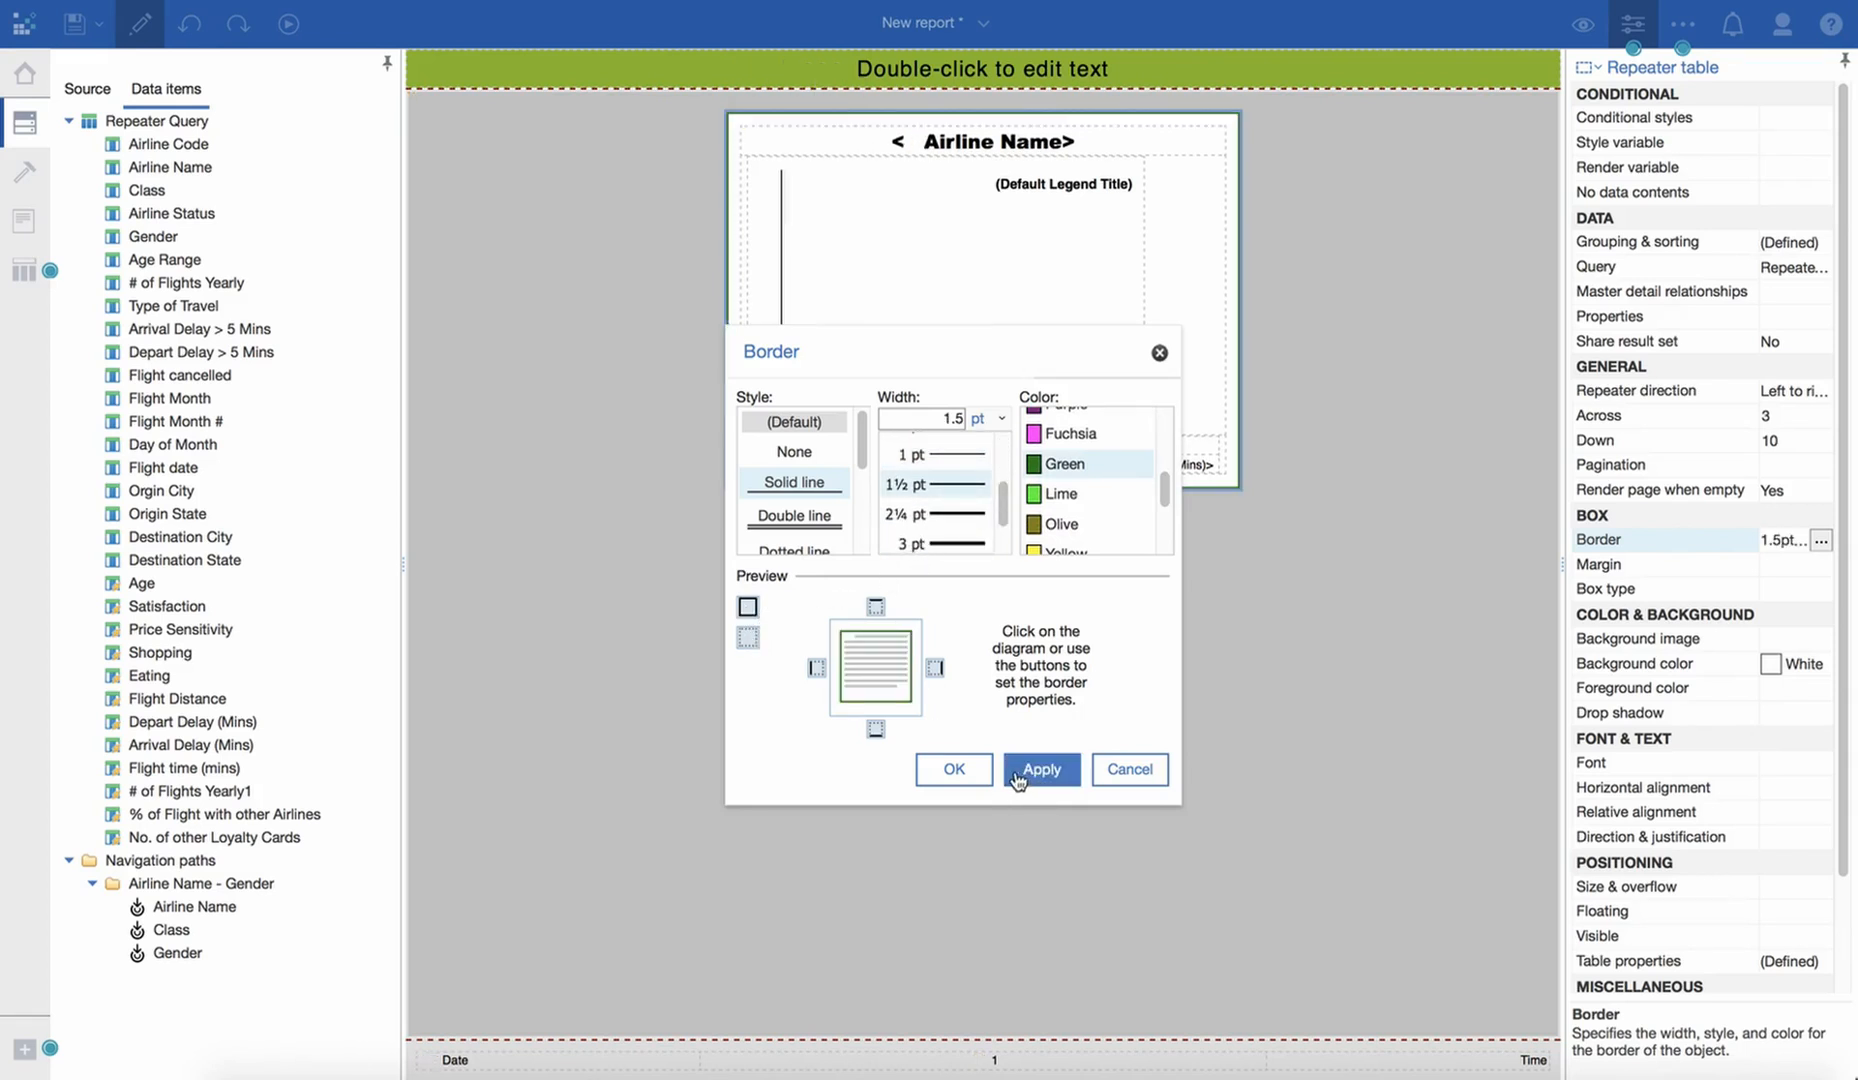
pyautogui.click(960, 771)
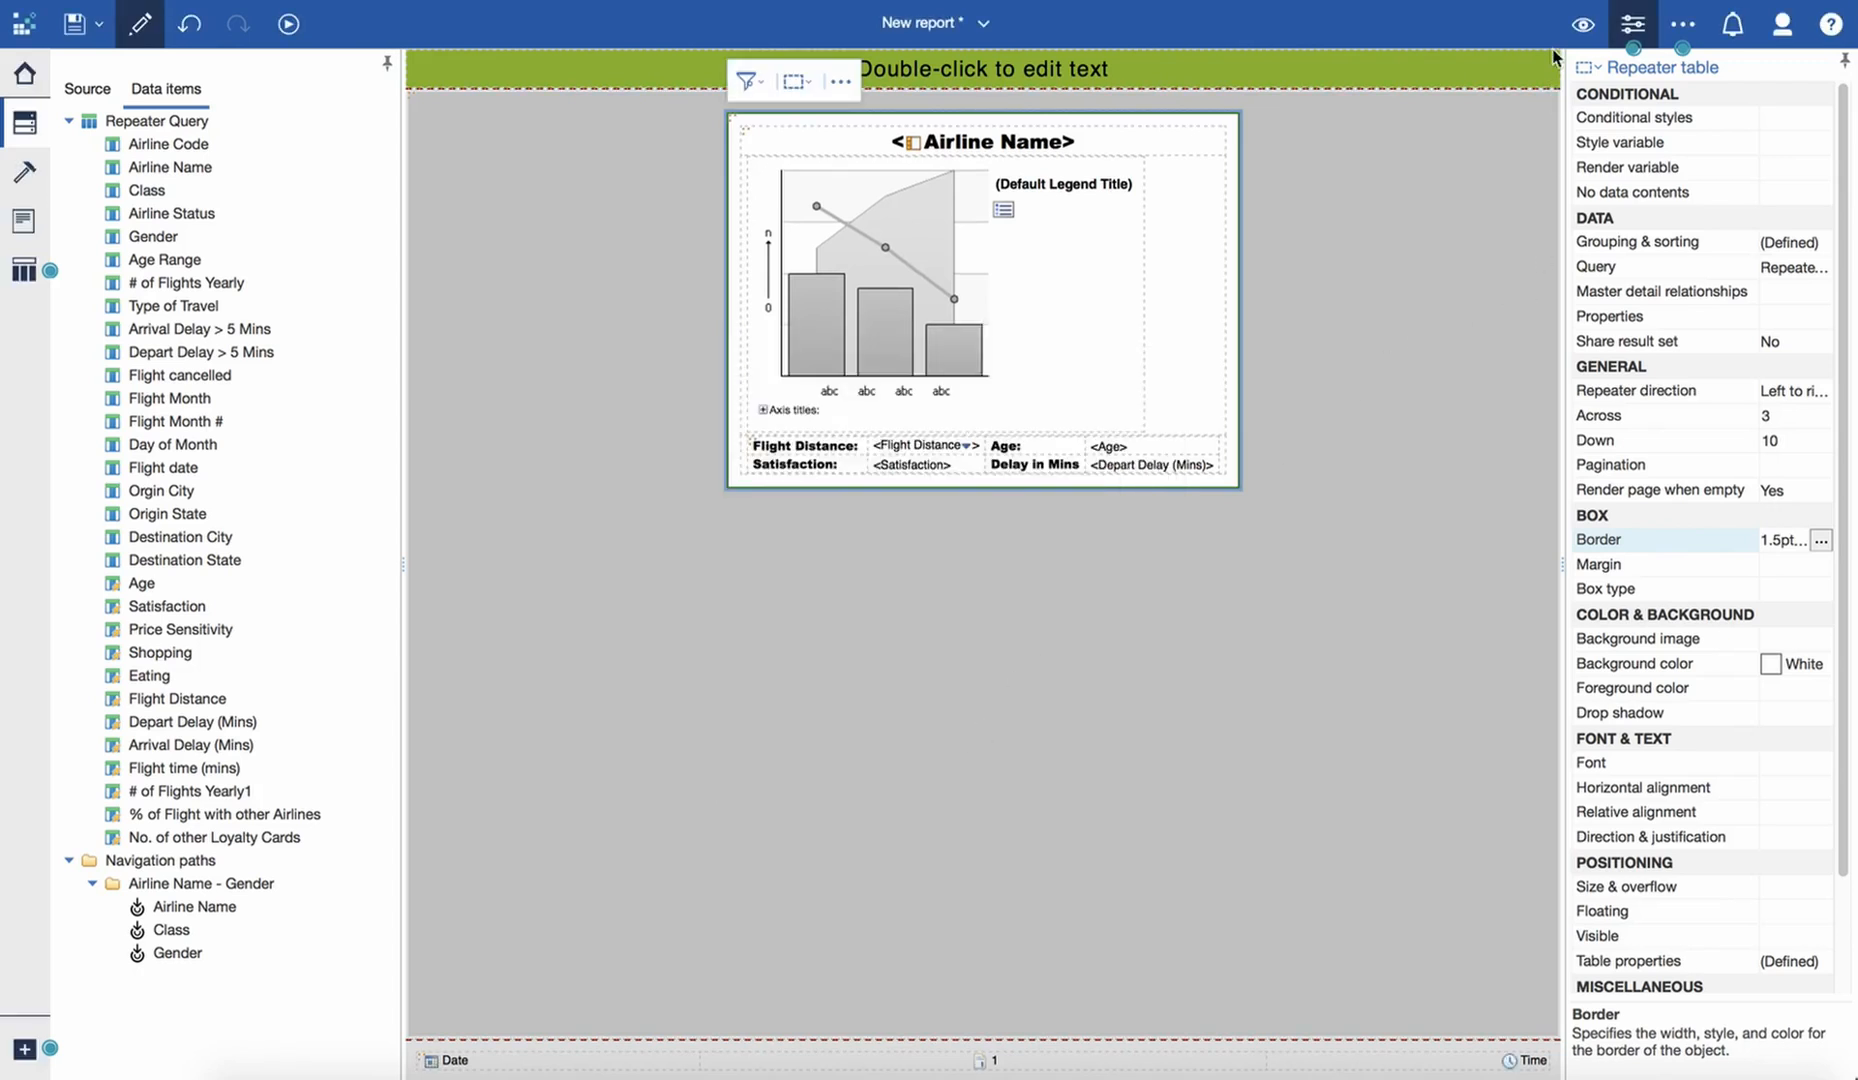
# - Switch the report to page preview to check the new backgrounds and border with live data
pyautogui.click(1583, 24)
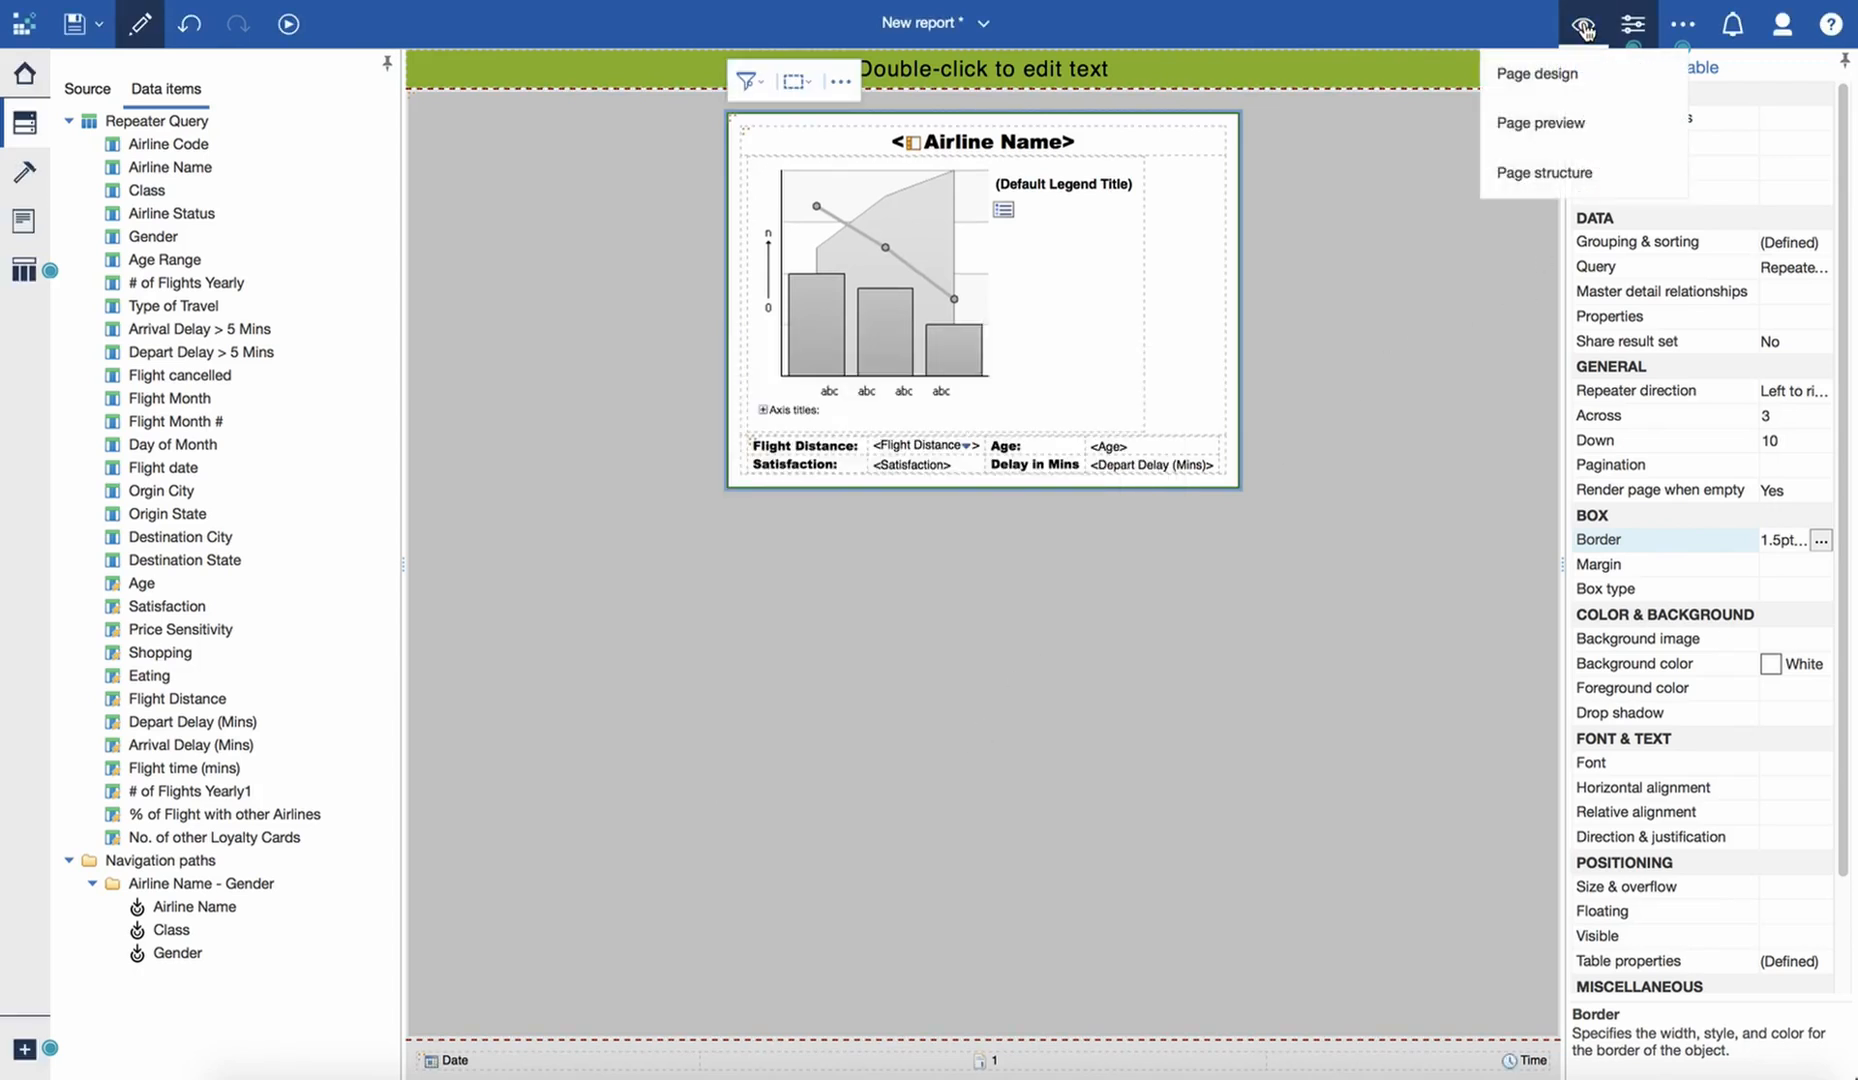
pyautogui.click(1570, 128)
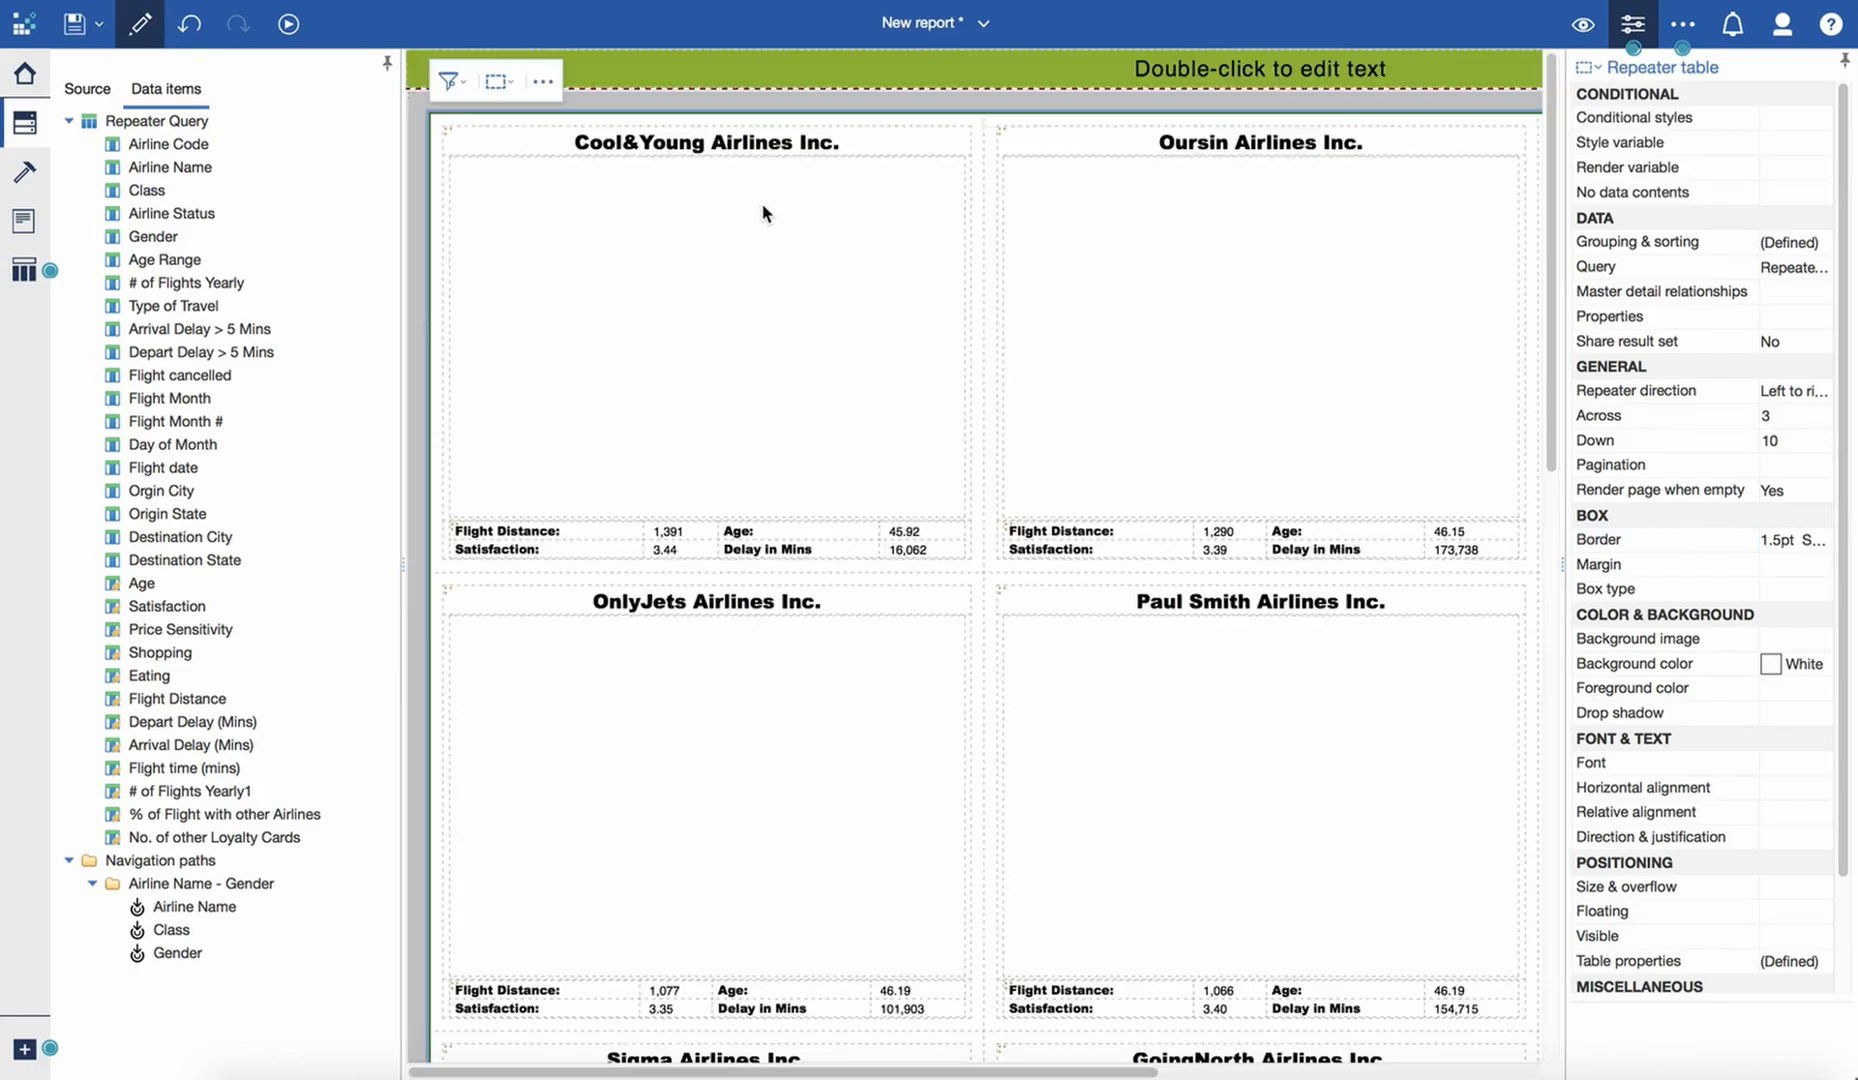
pyautogui.click(1272, 266)
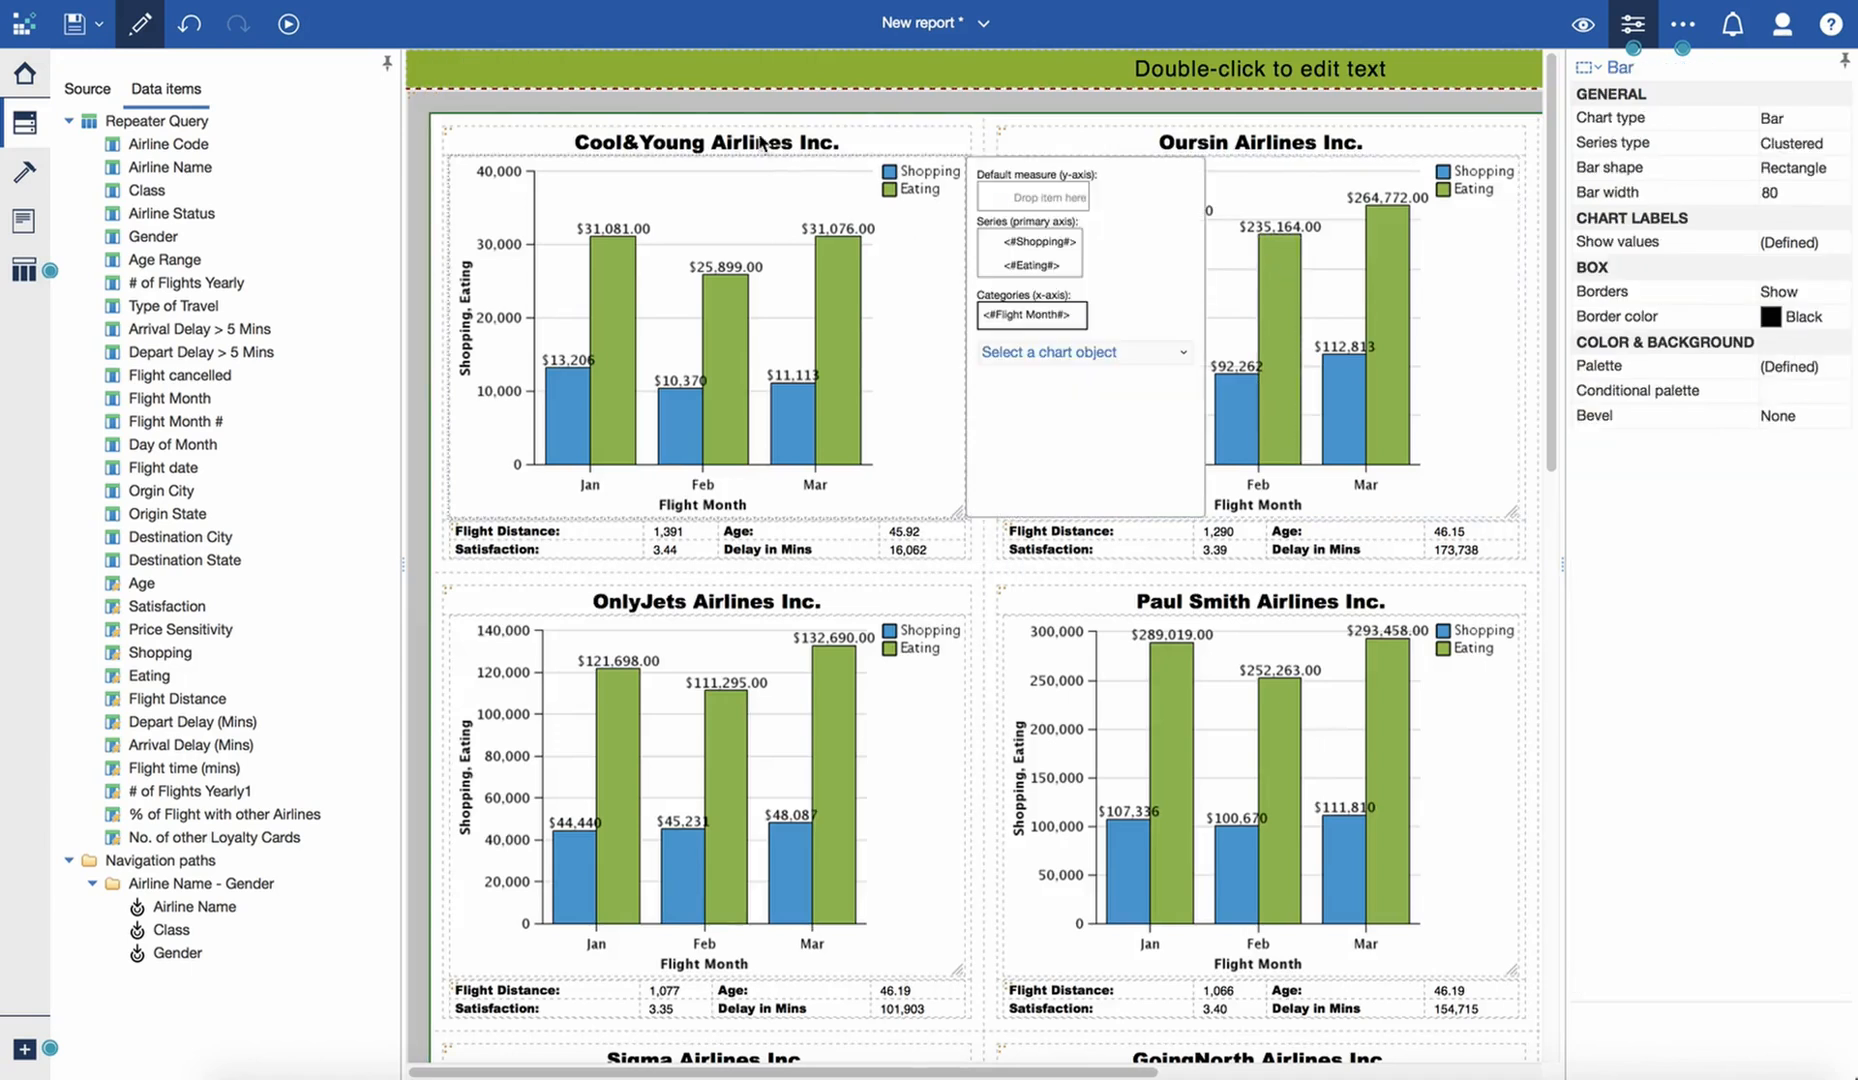
# - Apply a solid 1½ pt Green border on all sides to the inner table that frames each airline's title, chart and metrics
pyautogui.click(953, 140)
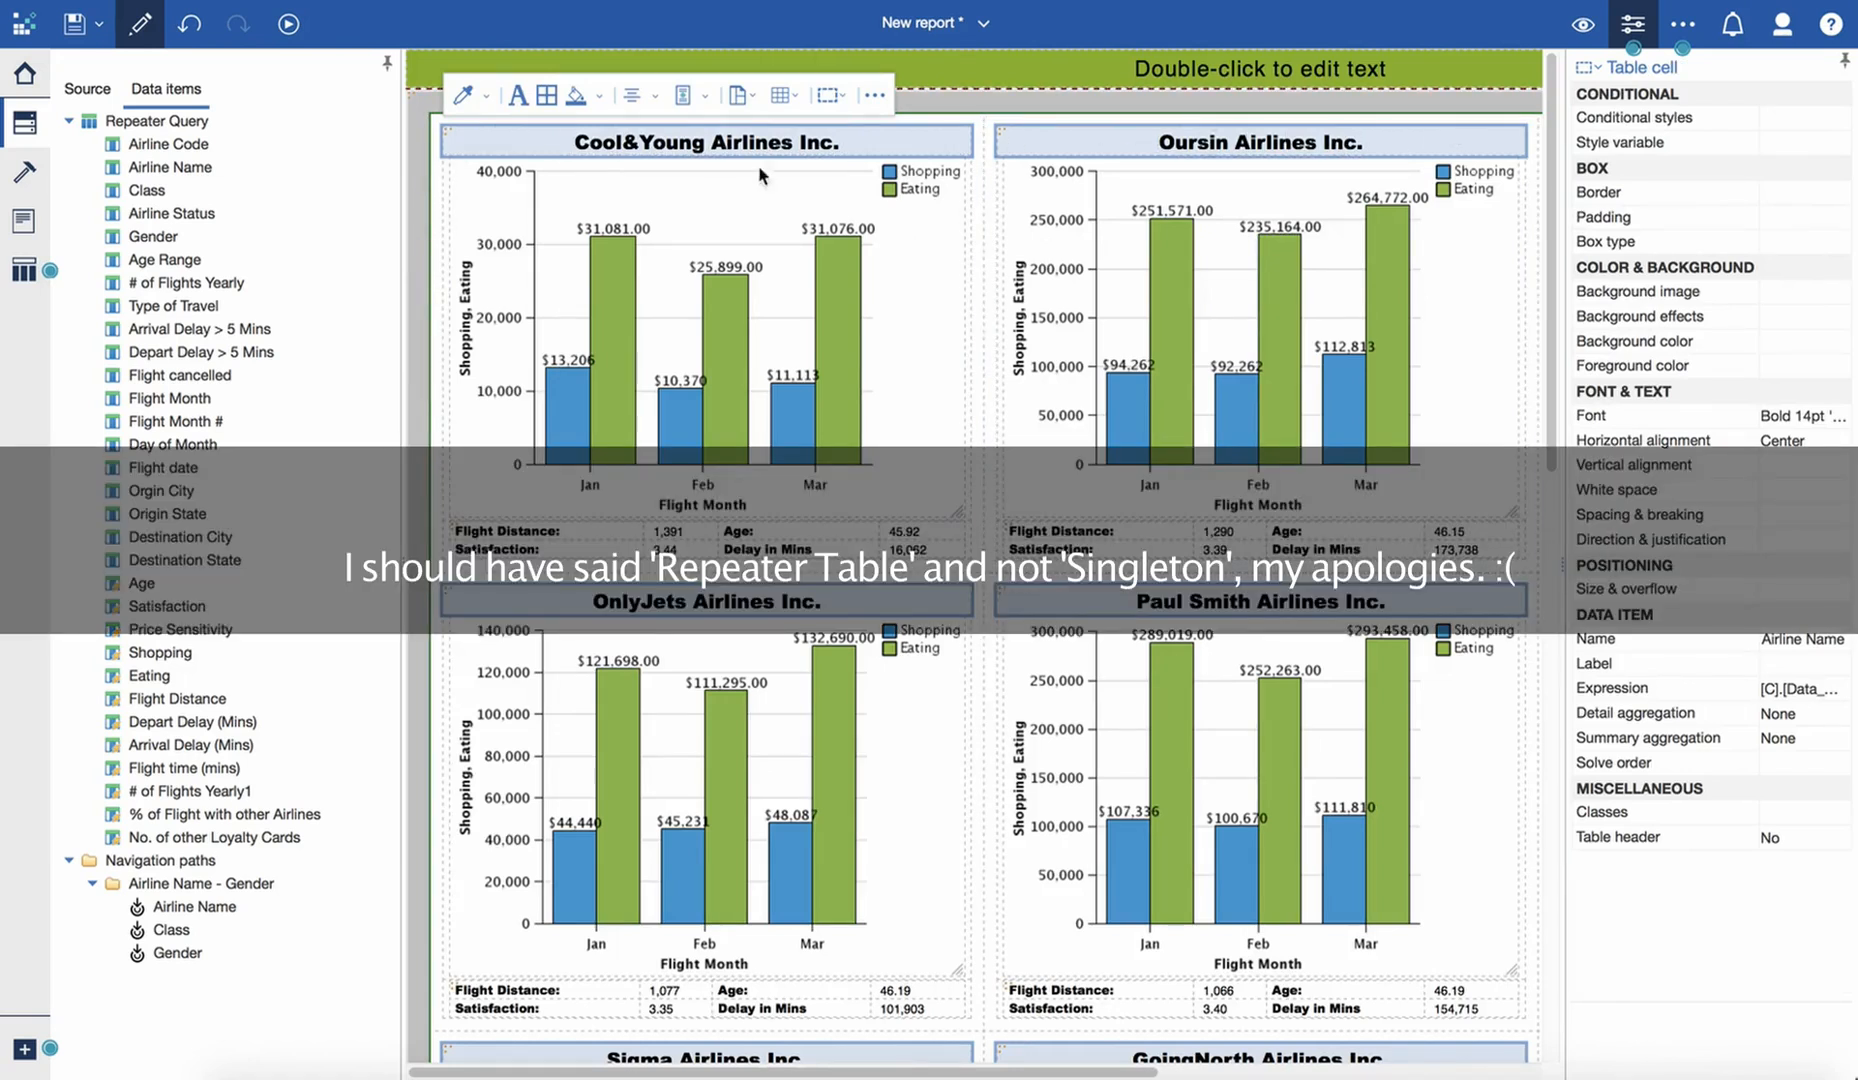
pyautogui.click(455, 176)
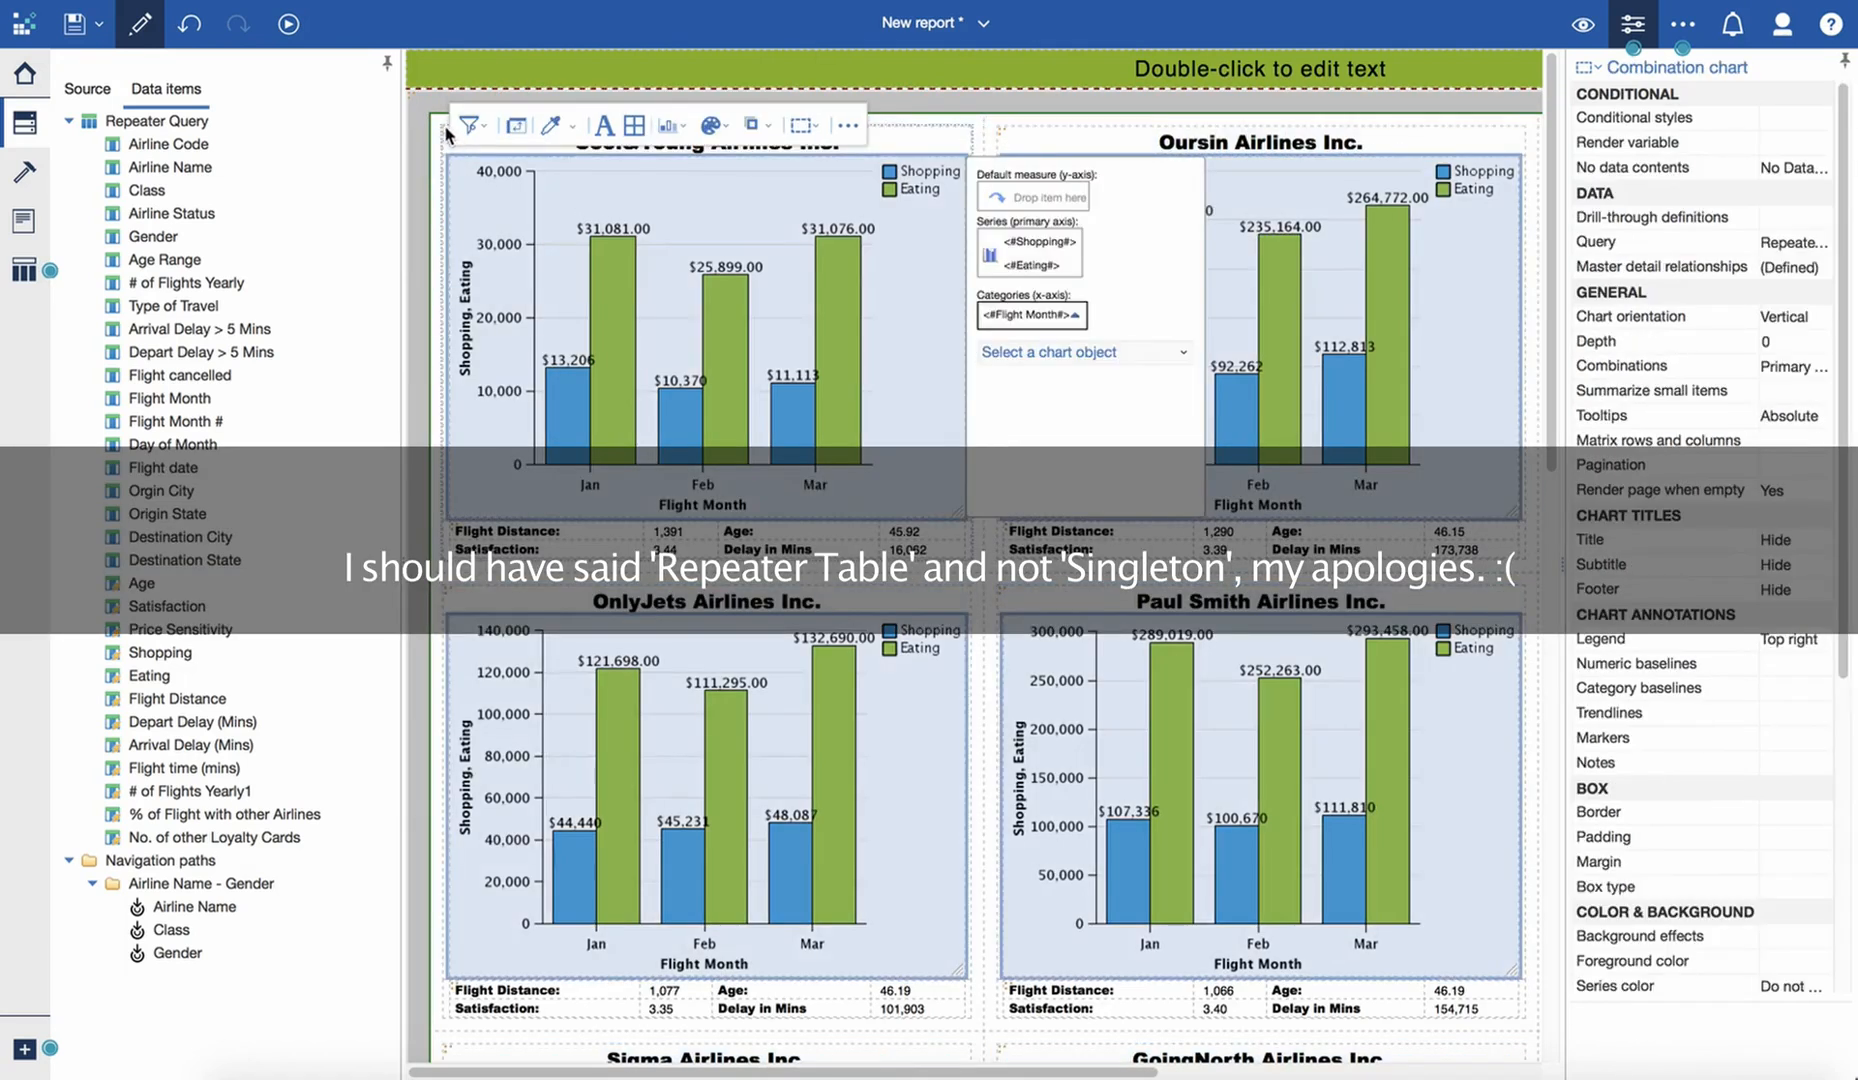
pyautogui.click(447, 135)
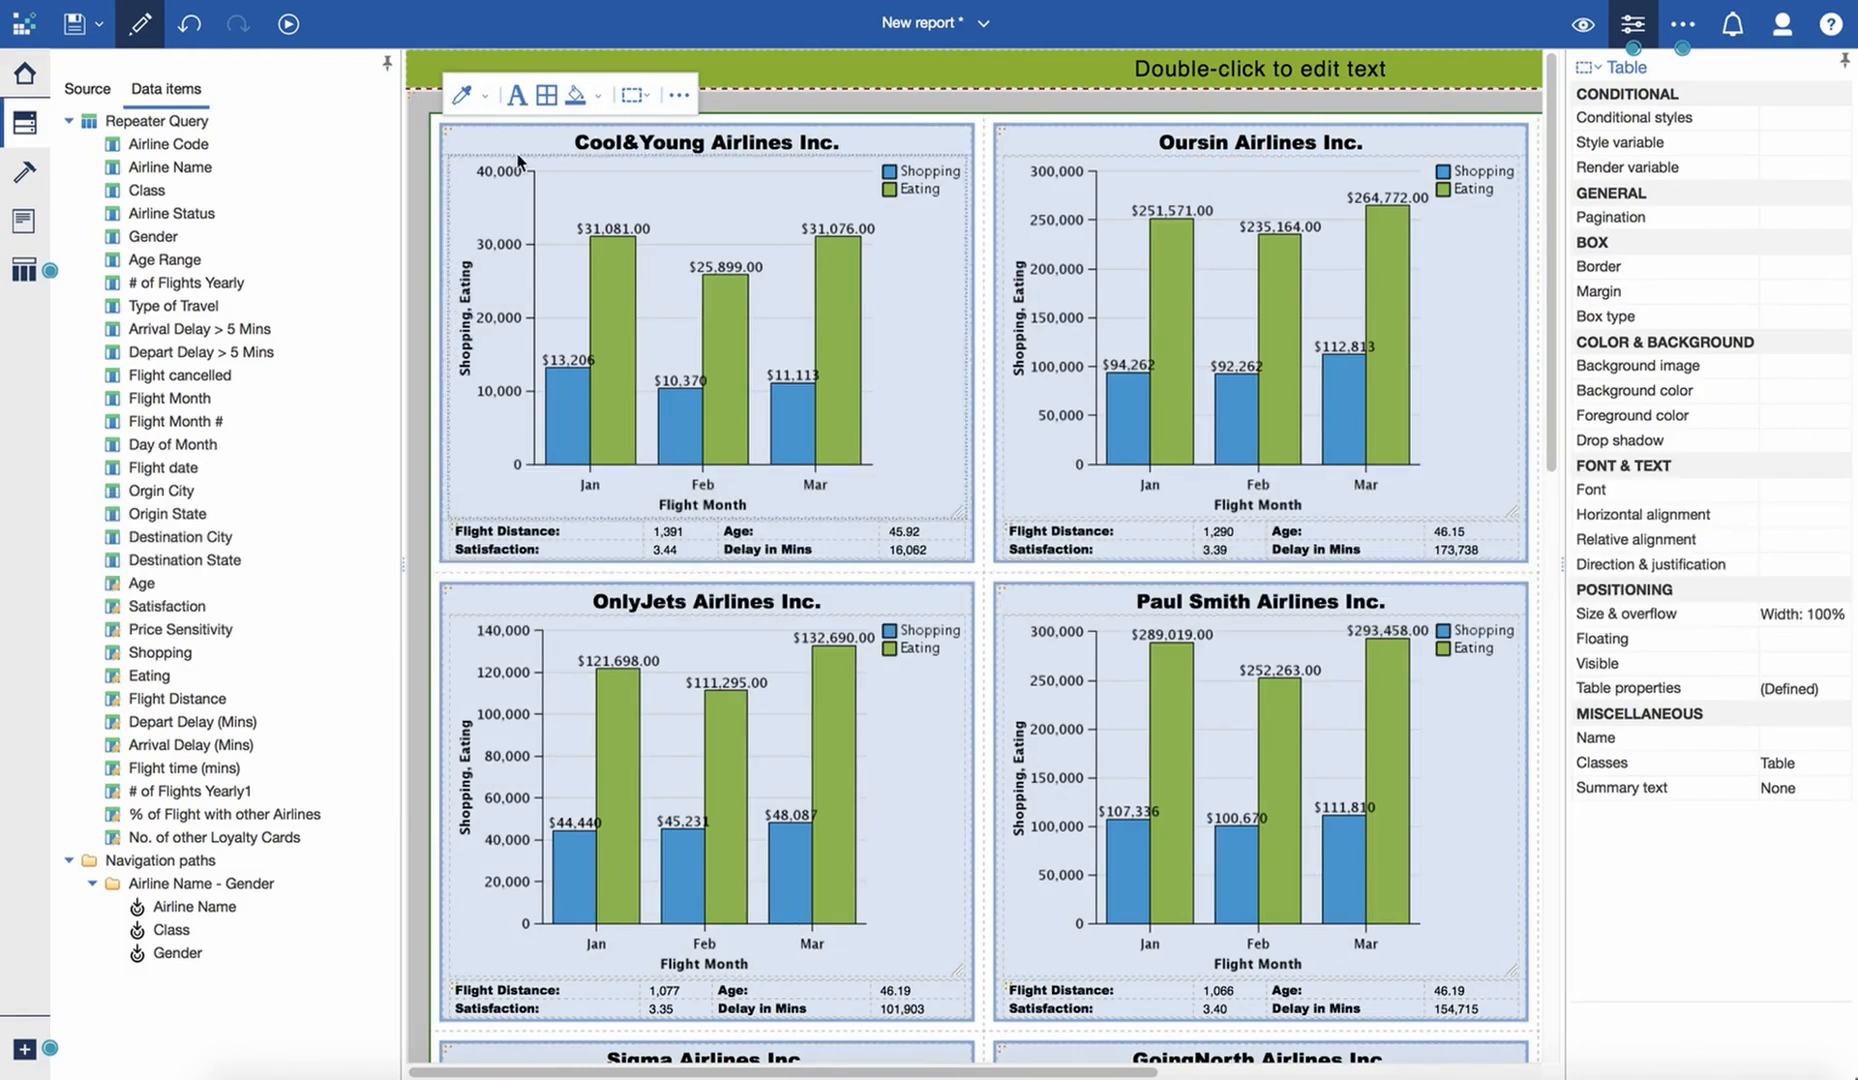
pyautogui.click(447, 131)
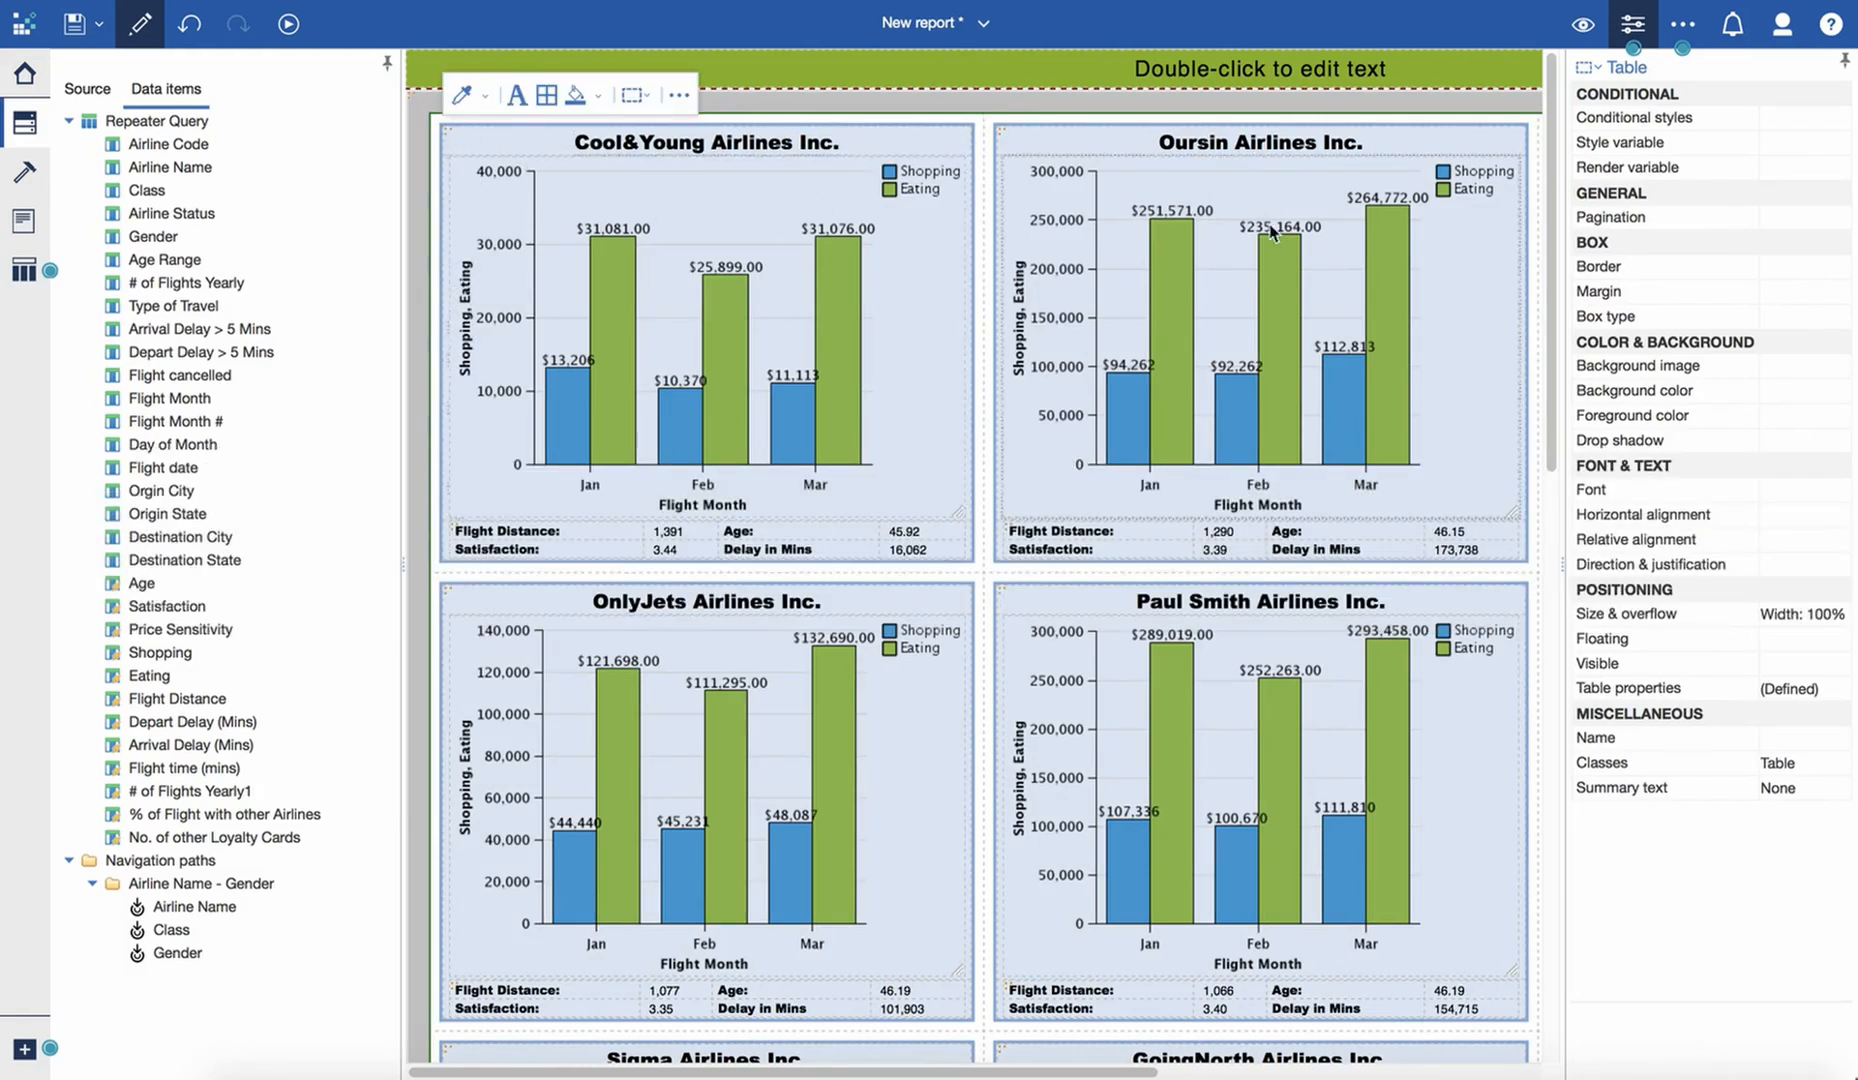
pyautogui.click(1812, 270)
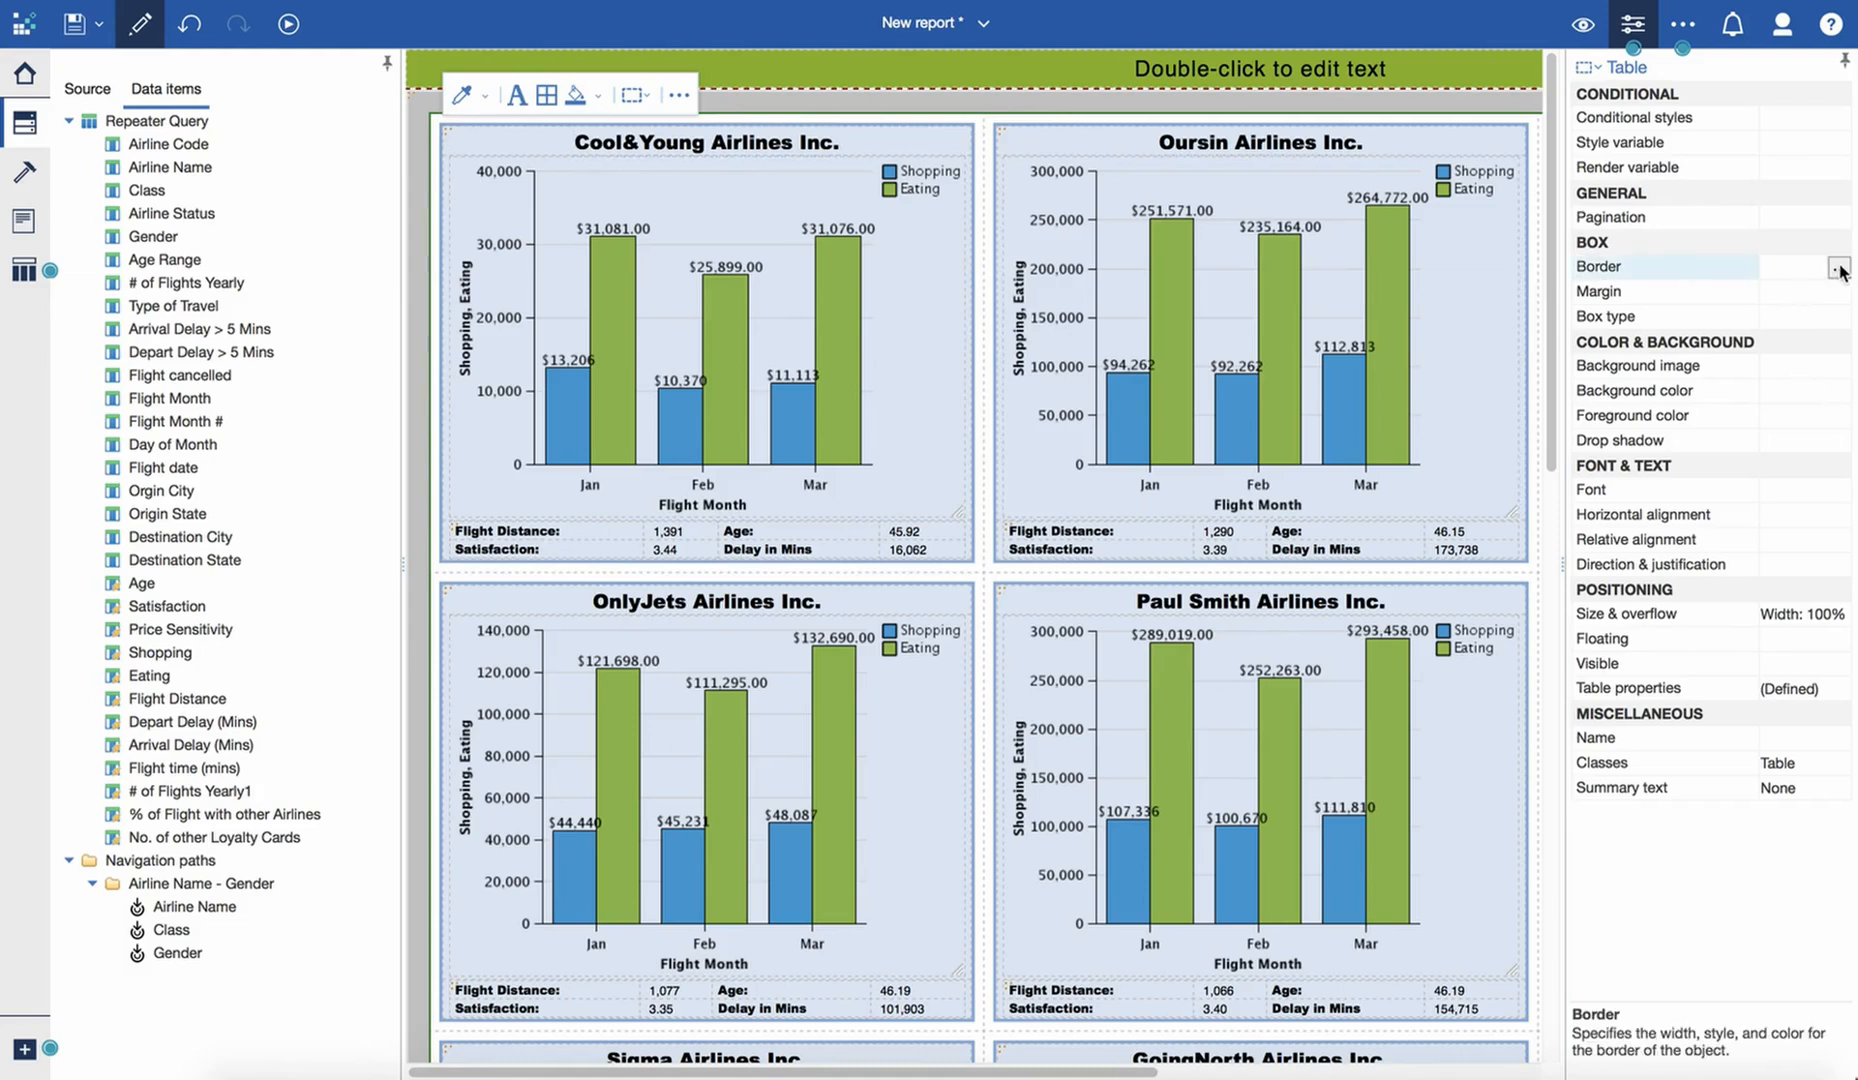
pyautogui.click(1838, 268)
pyautogui.moveTo(1005, 495); pyautogui.dragTo(1007, 502)
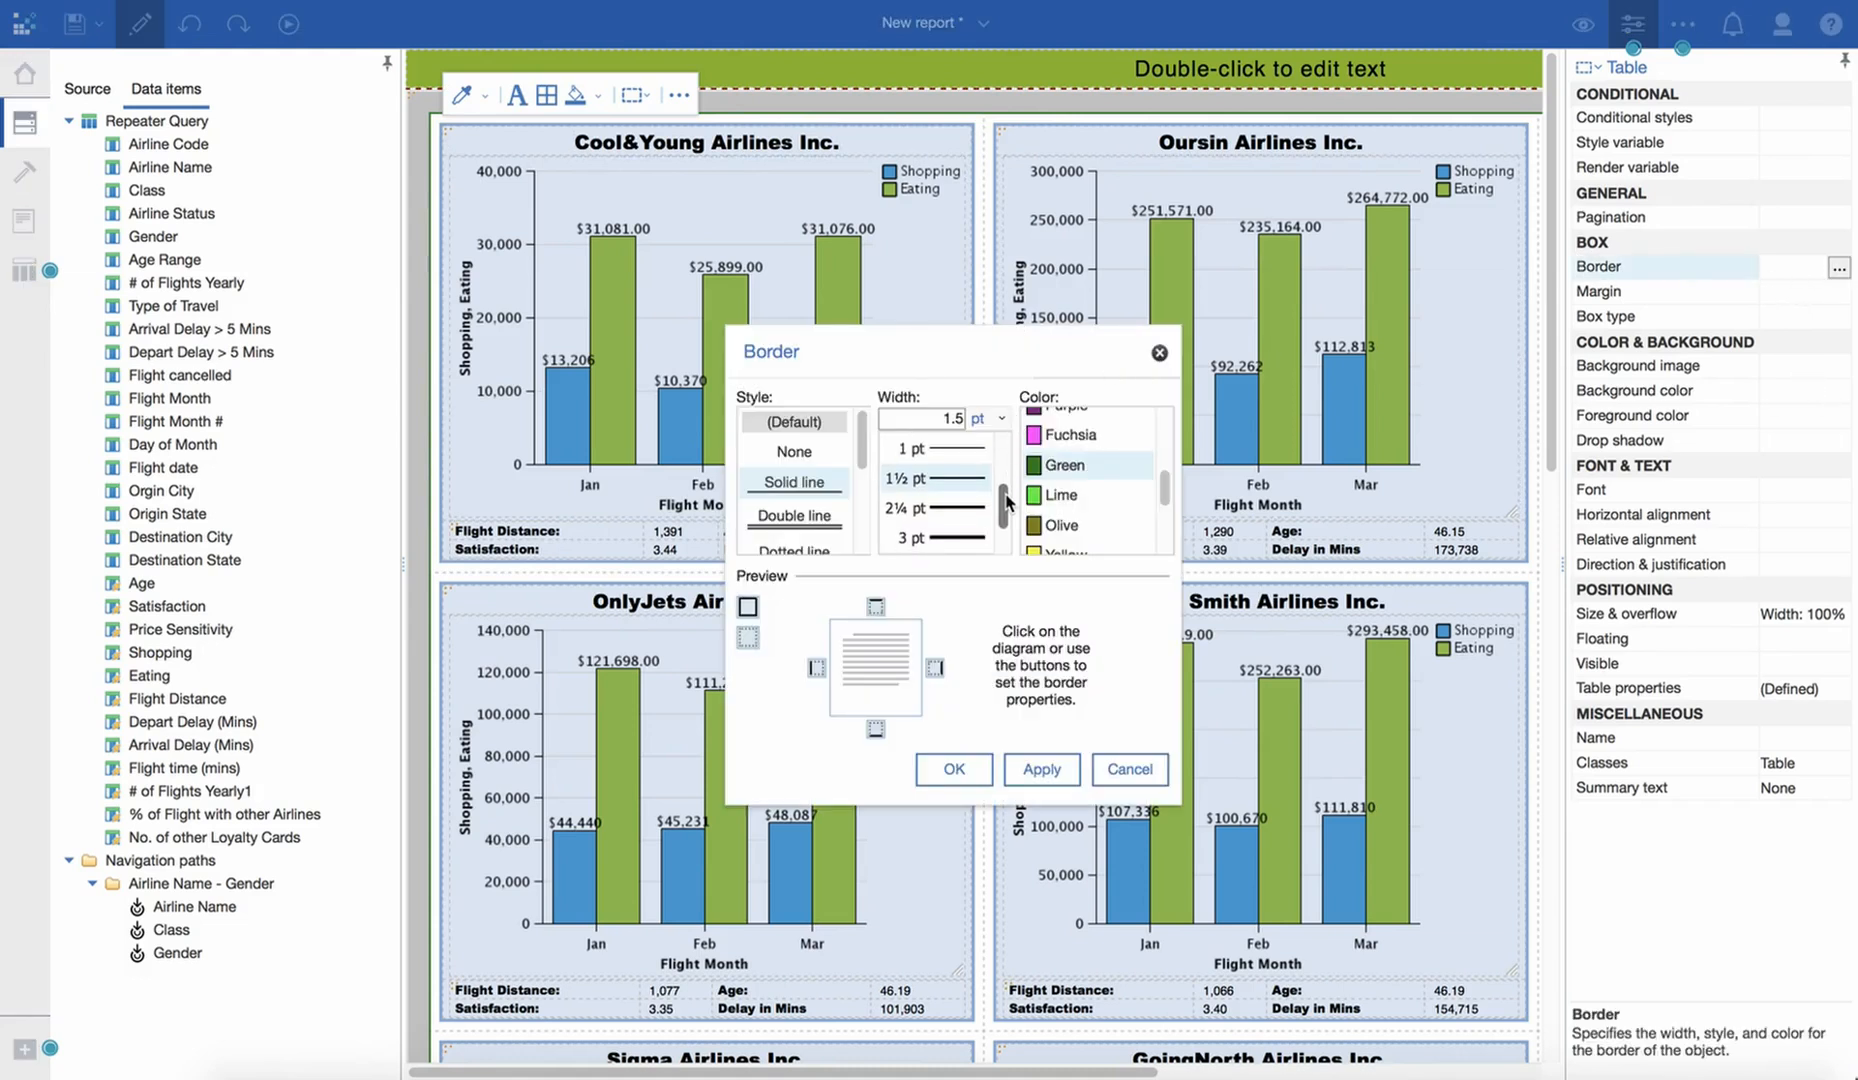
pyautogui.click(748, 608)
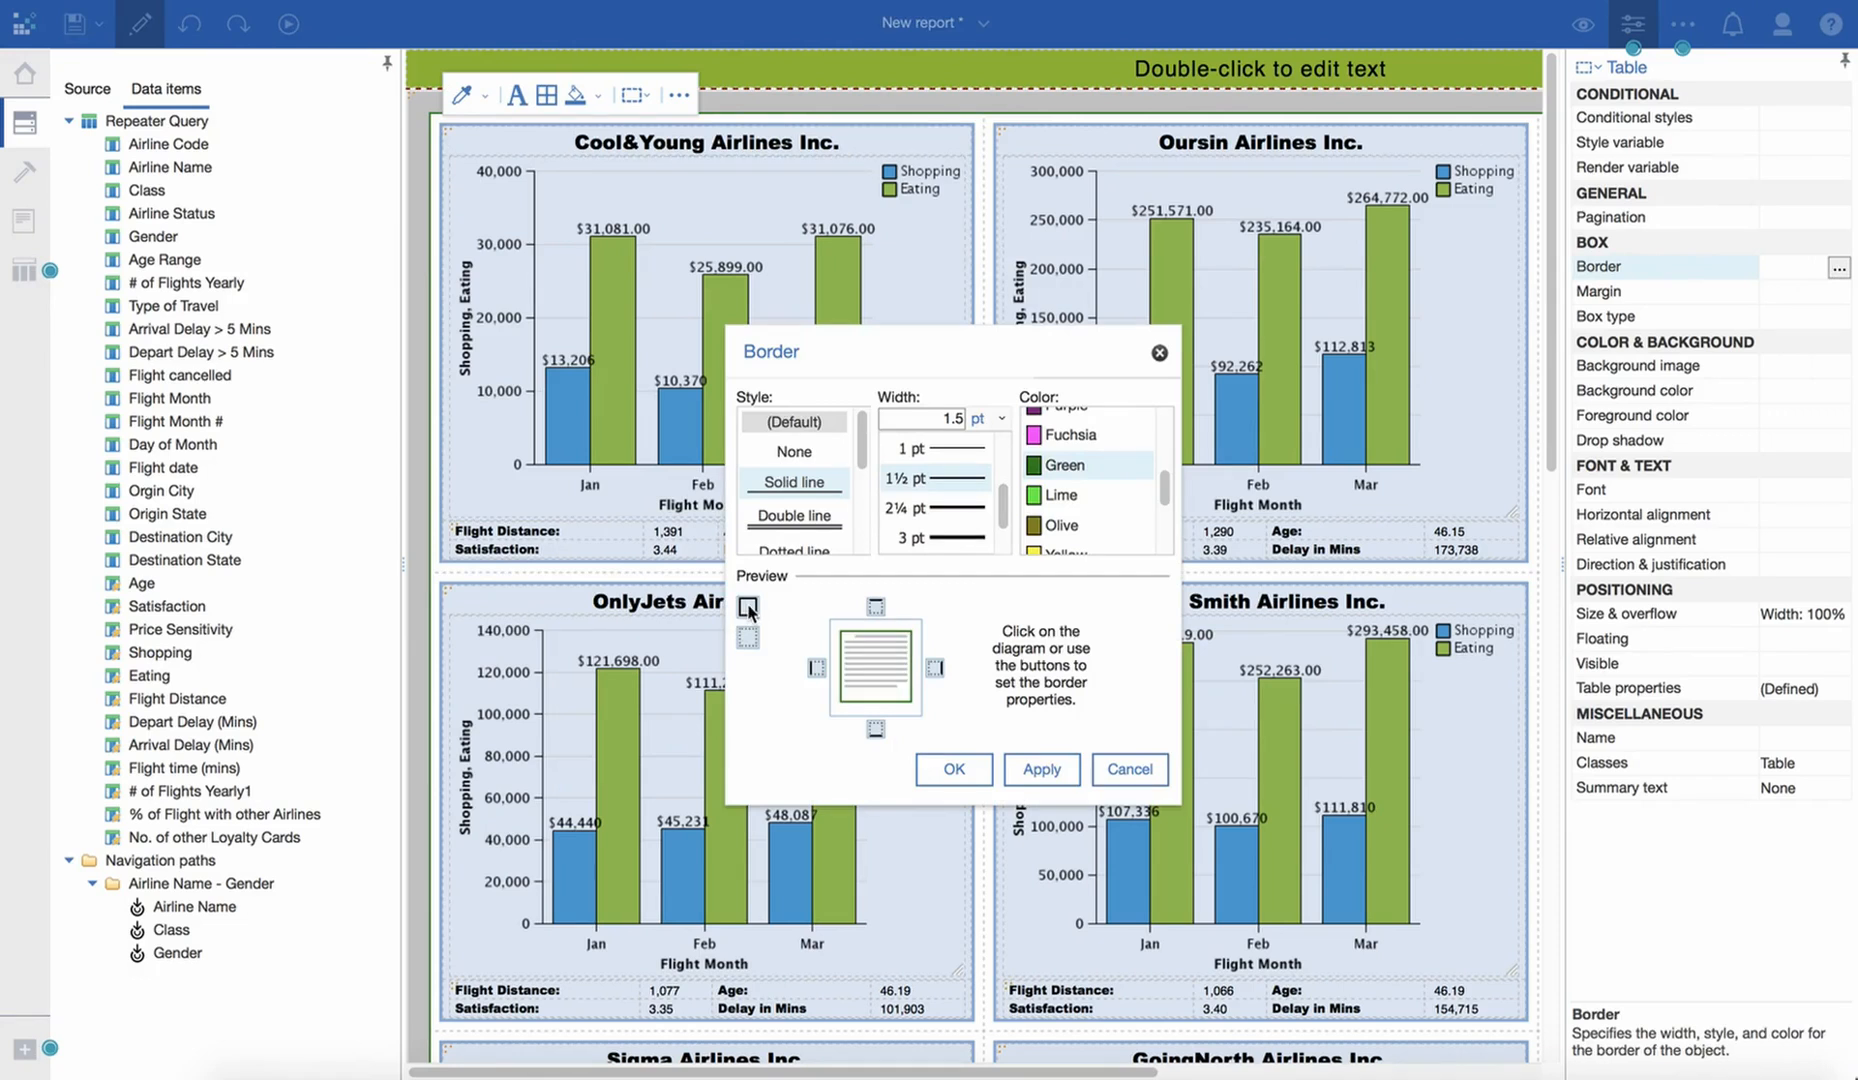
pyautogui.click(1040, 770)
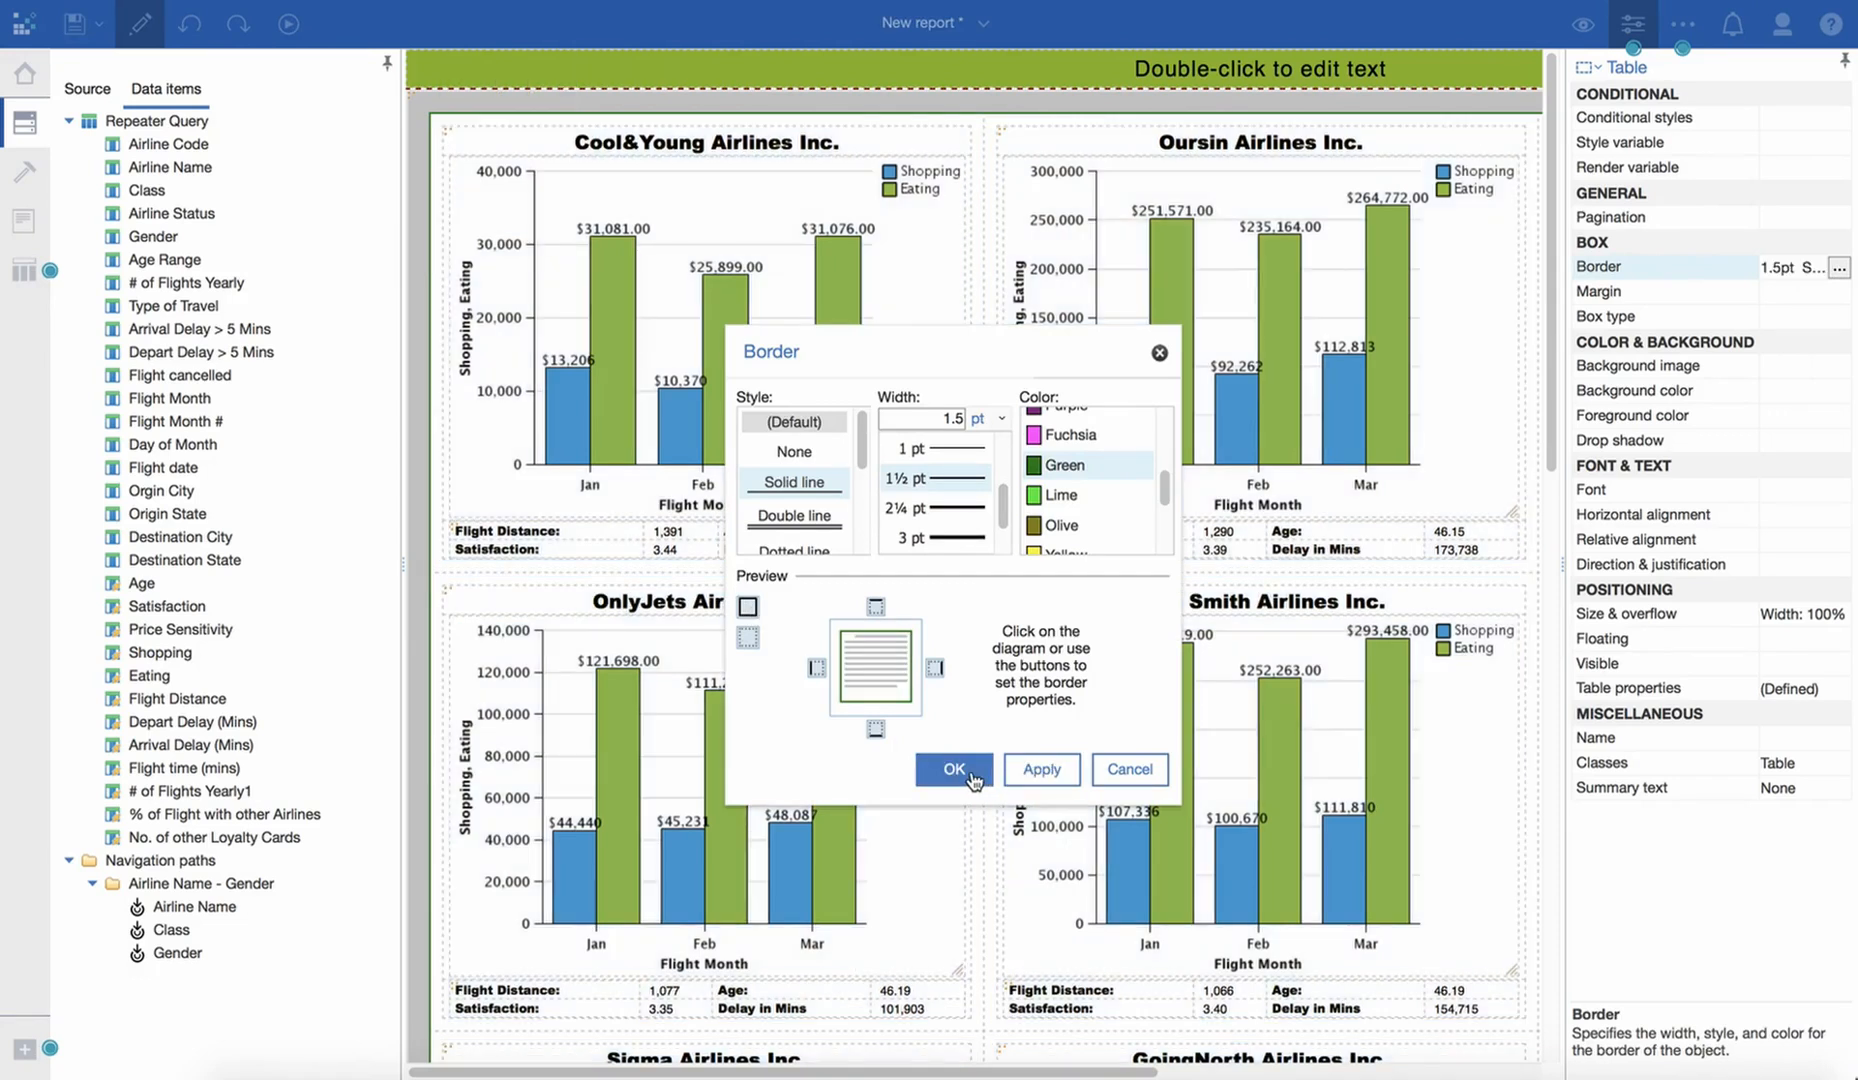
pyautogui.click(954, 769)
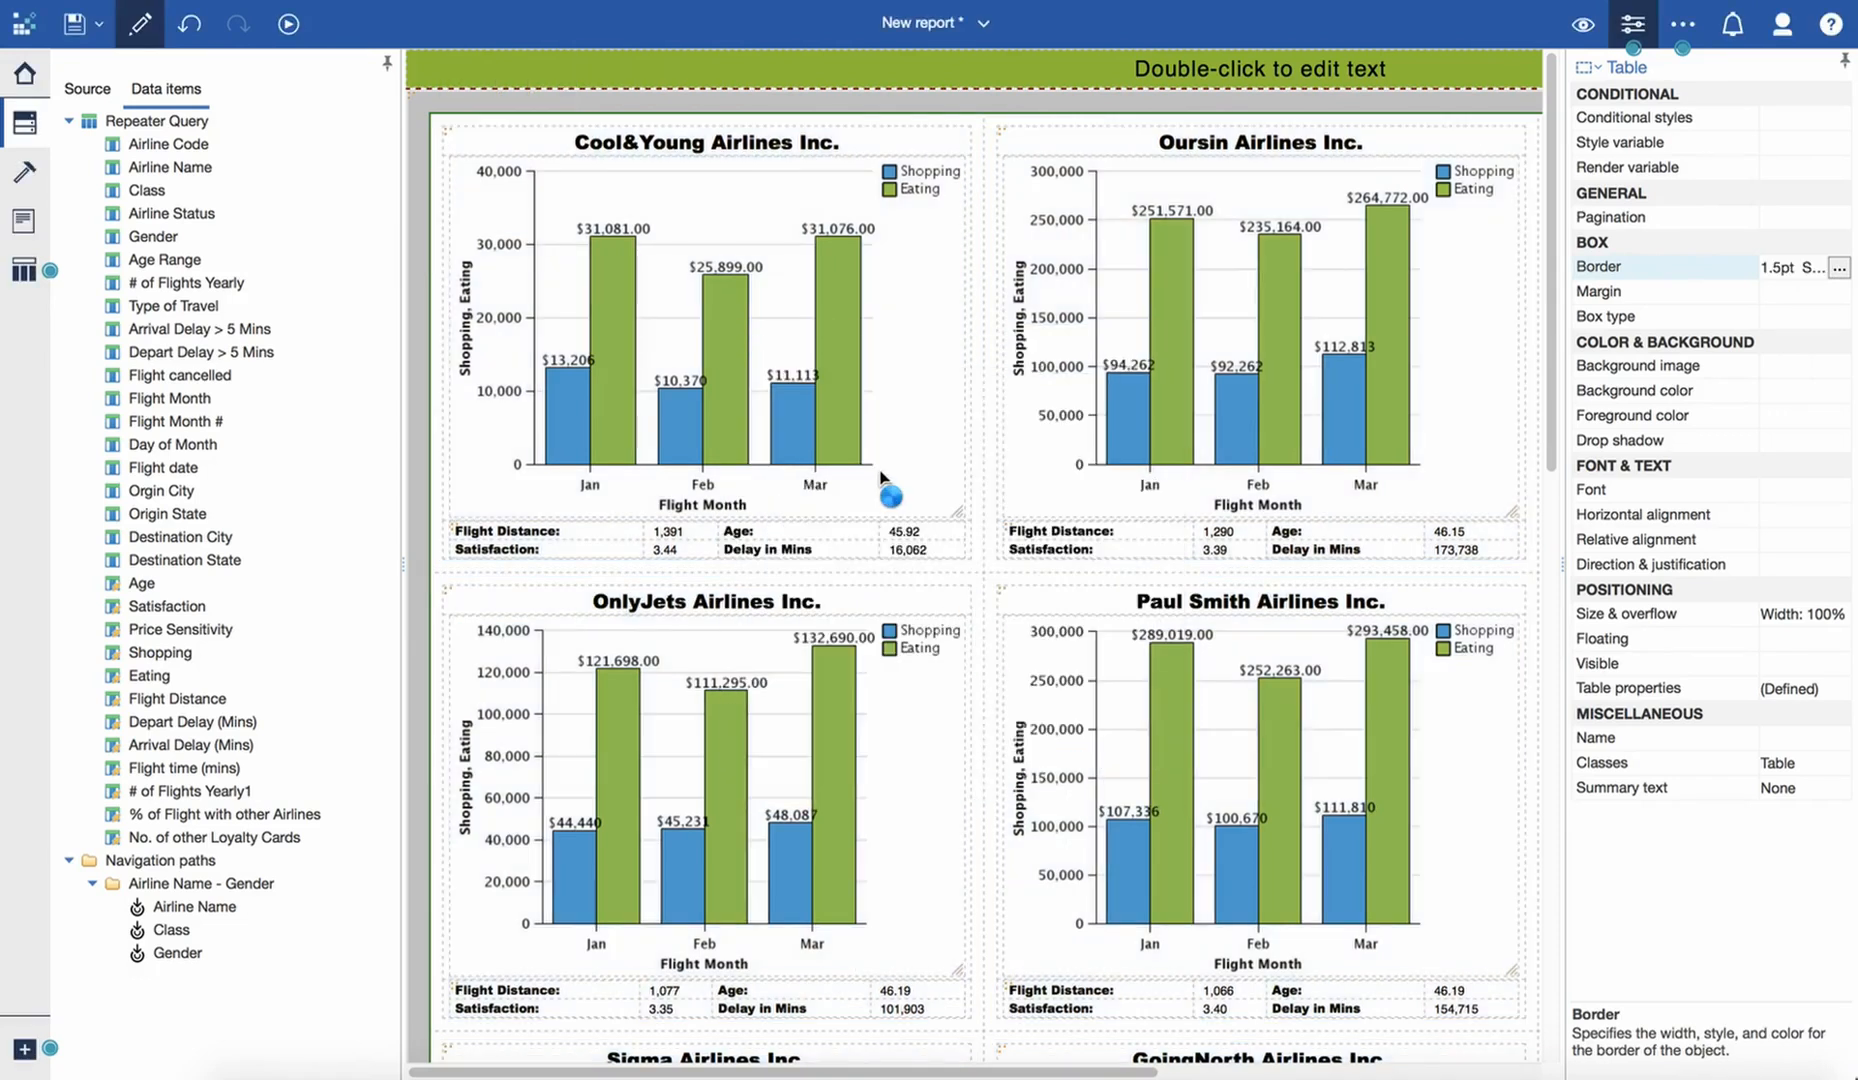
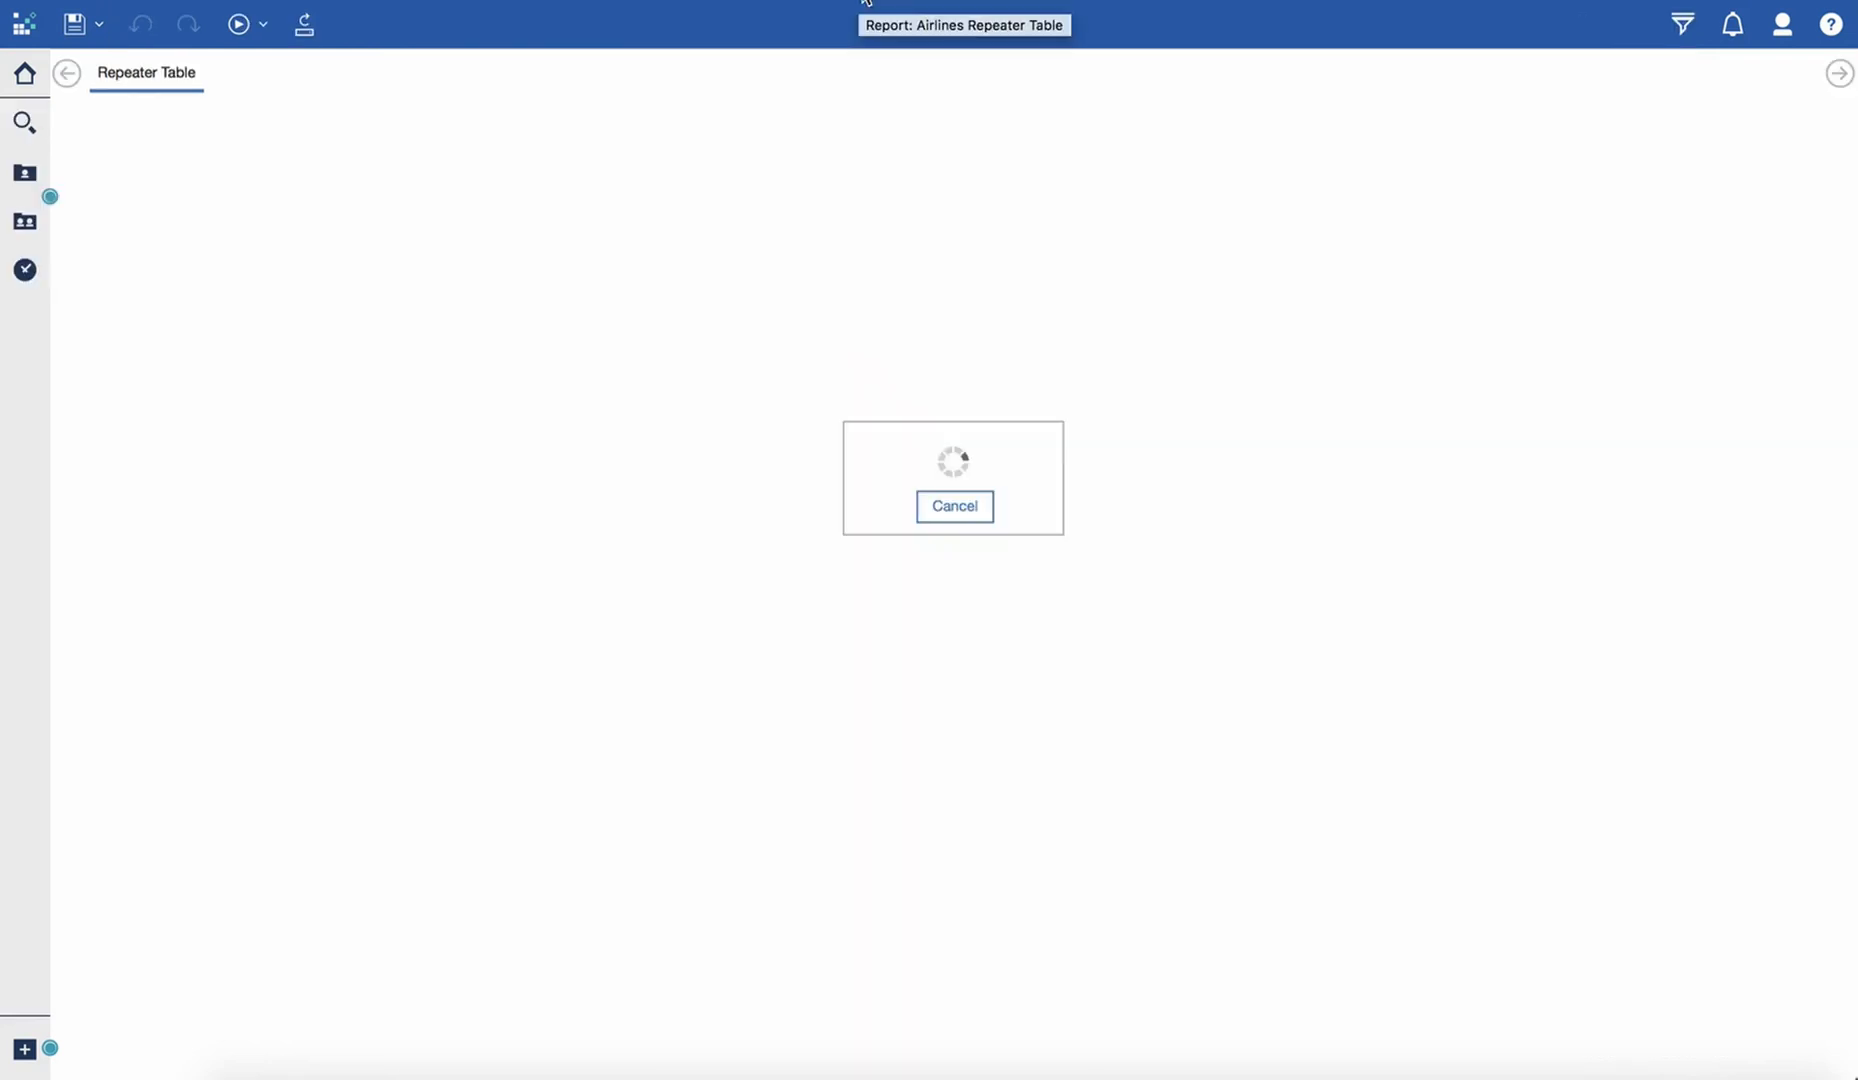
# - Look through the finished Airlines Repeater Table report's output, examining its prompts, airline charts and metrics
pyautogui.scroll(-1, 1076, 589)
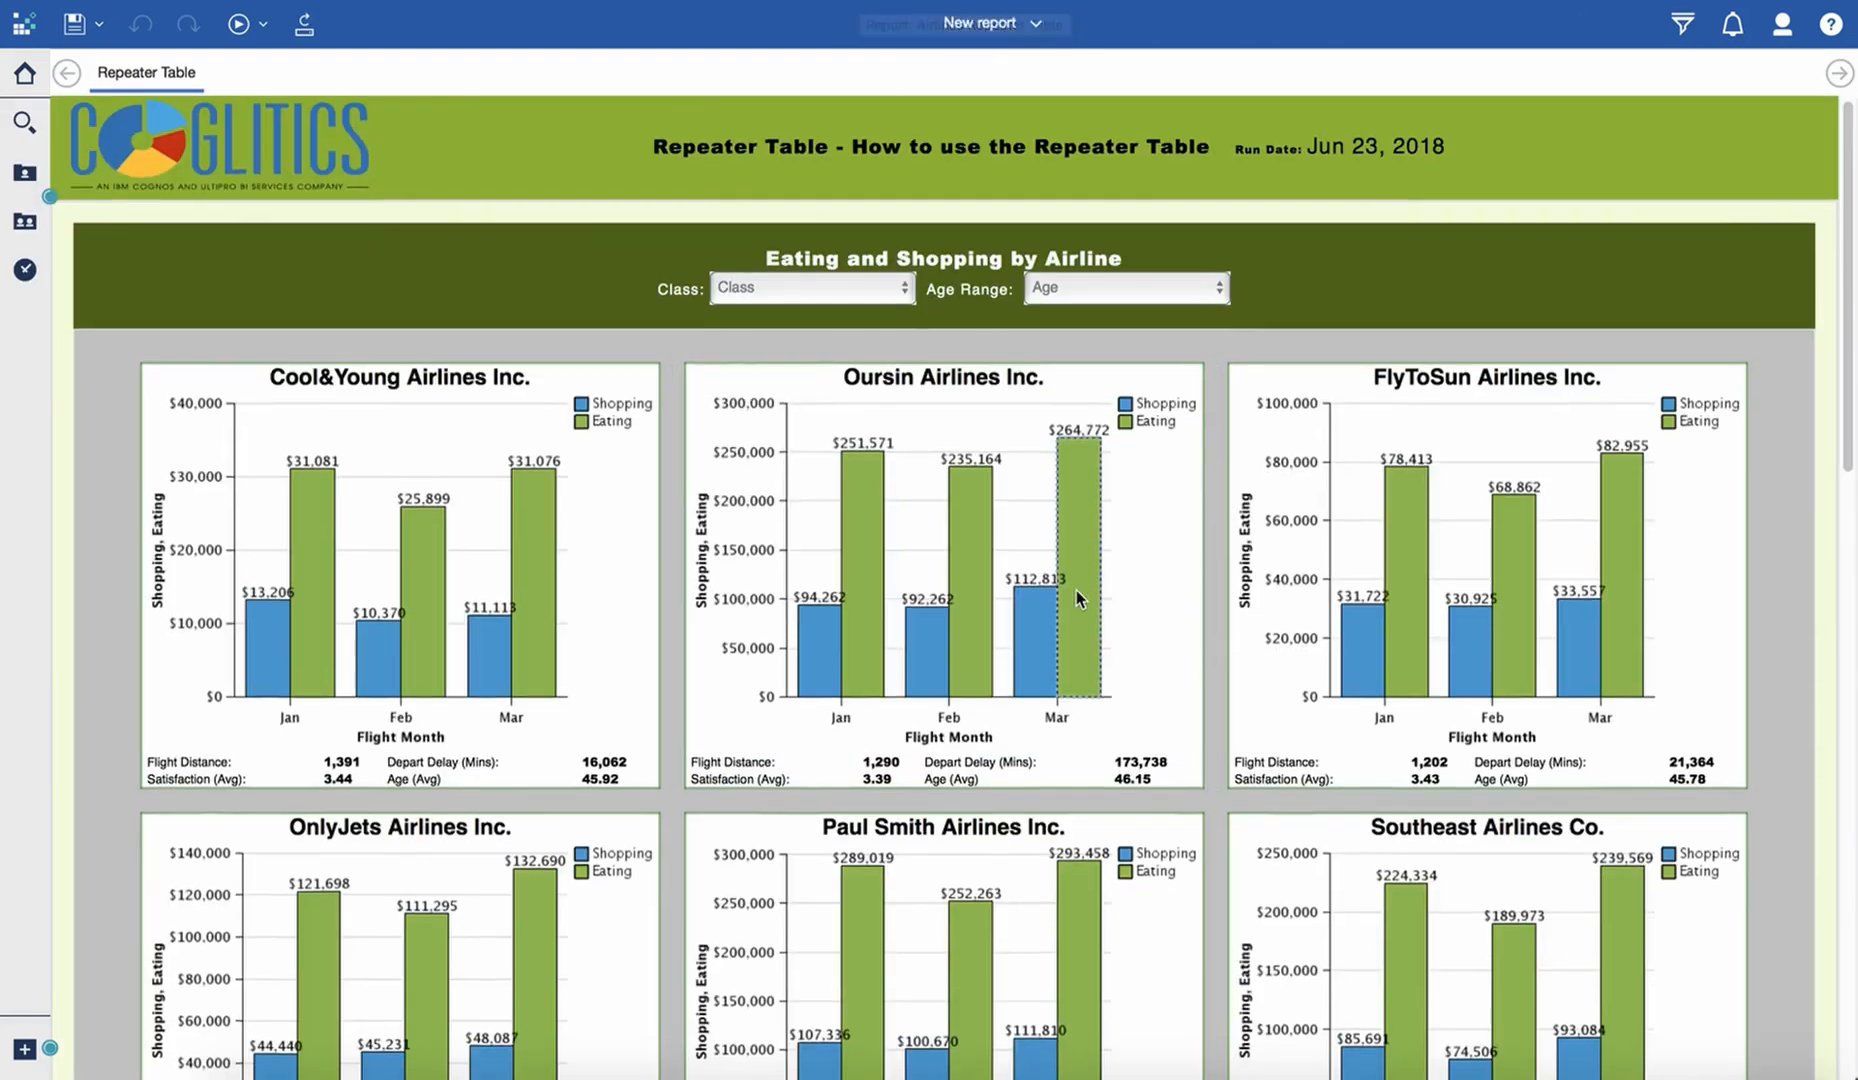
pyautogui.scroll(-5, 1076, 589)
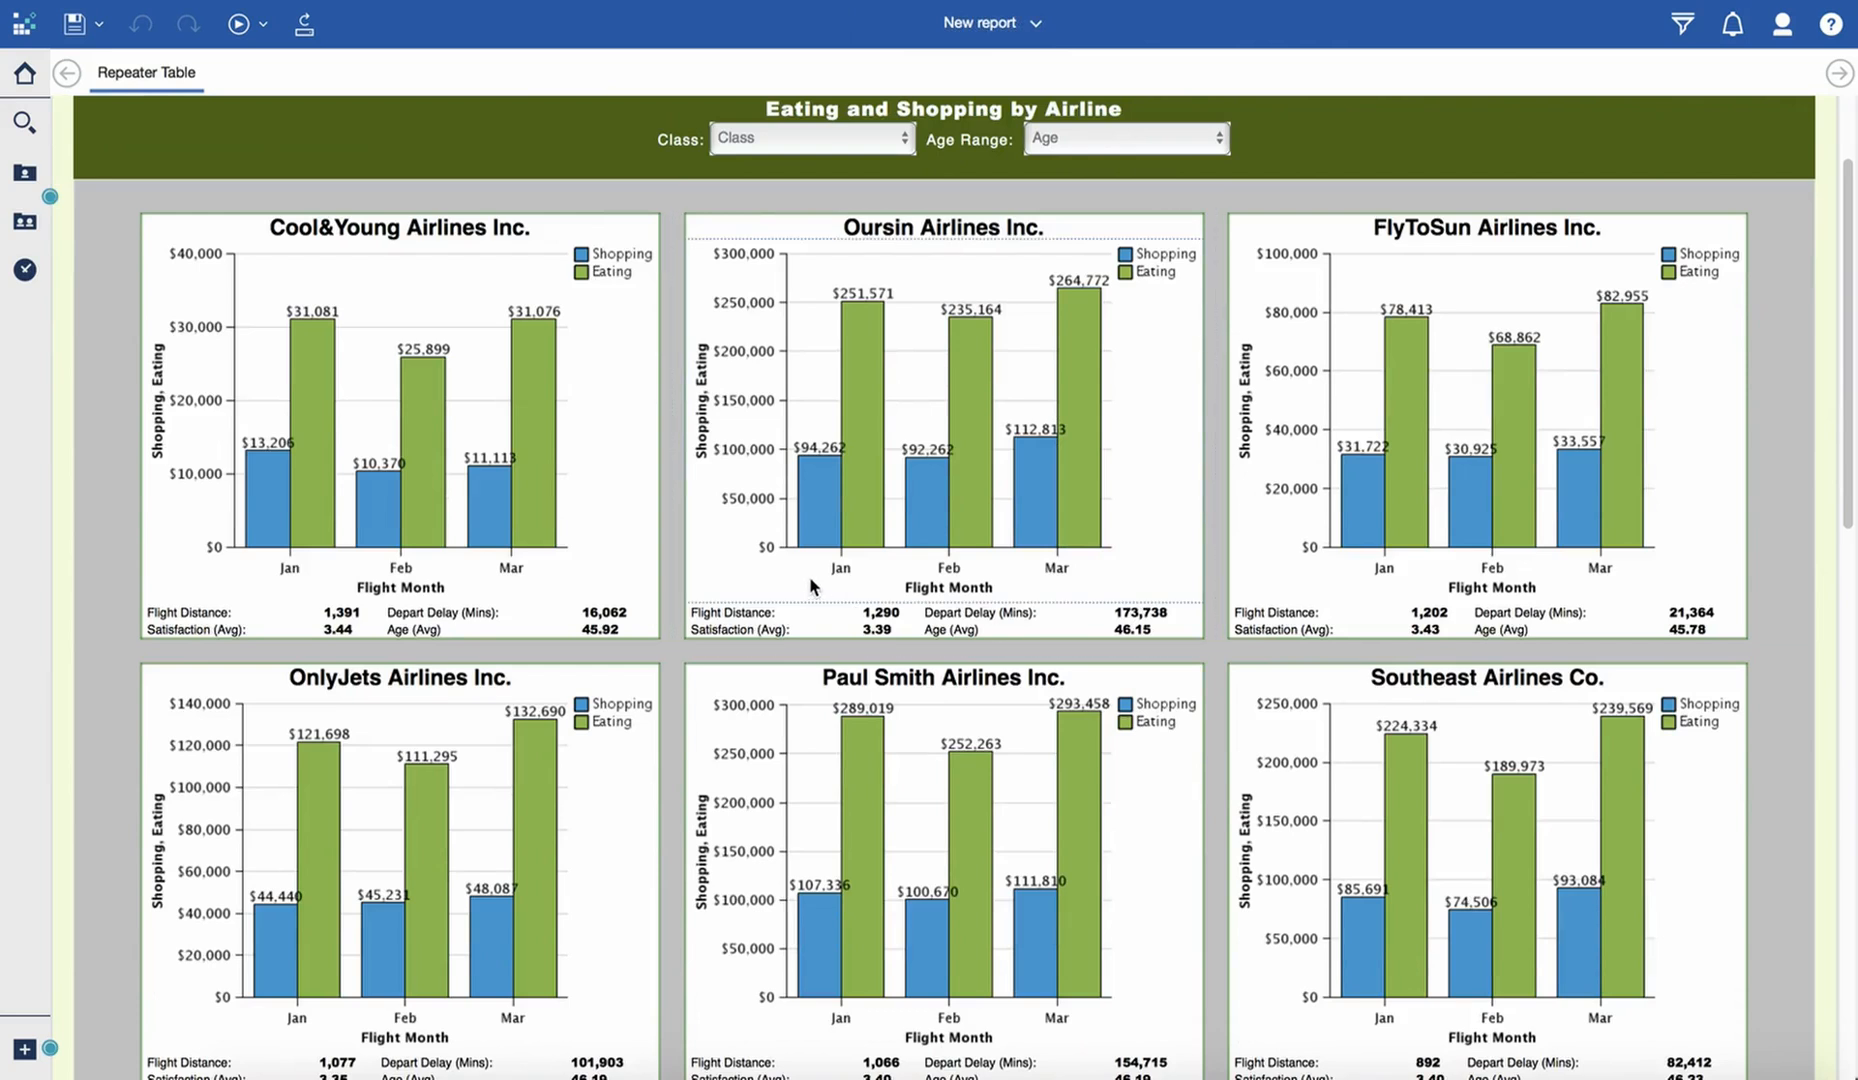
pyautogui.scroll(-1, 809, 576)
pyautogui.scroll(-8, 811, 580)
pyautogui.scroll(12, 811, 580)
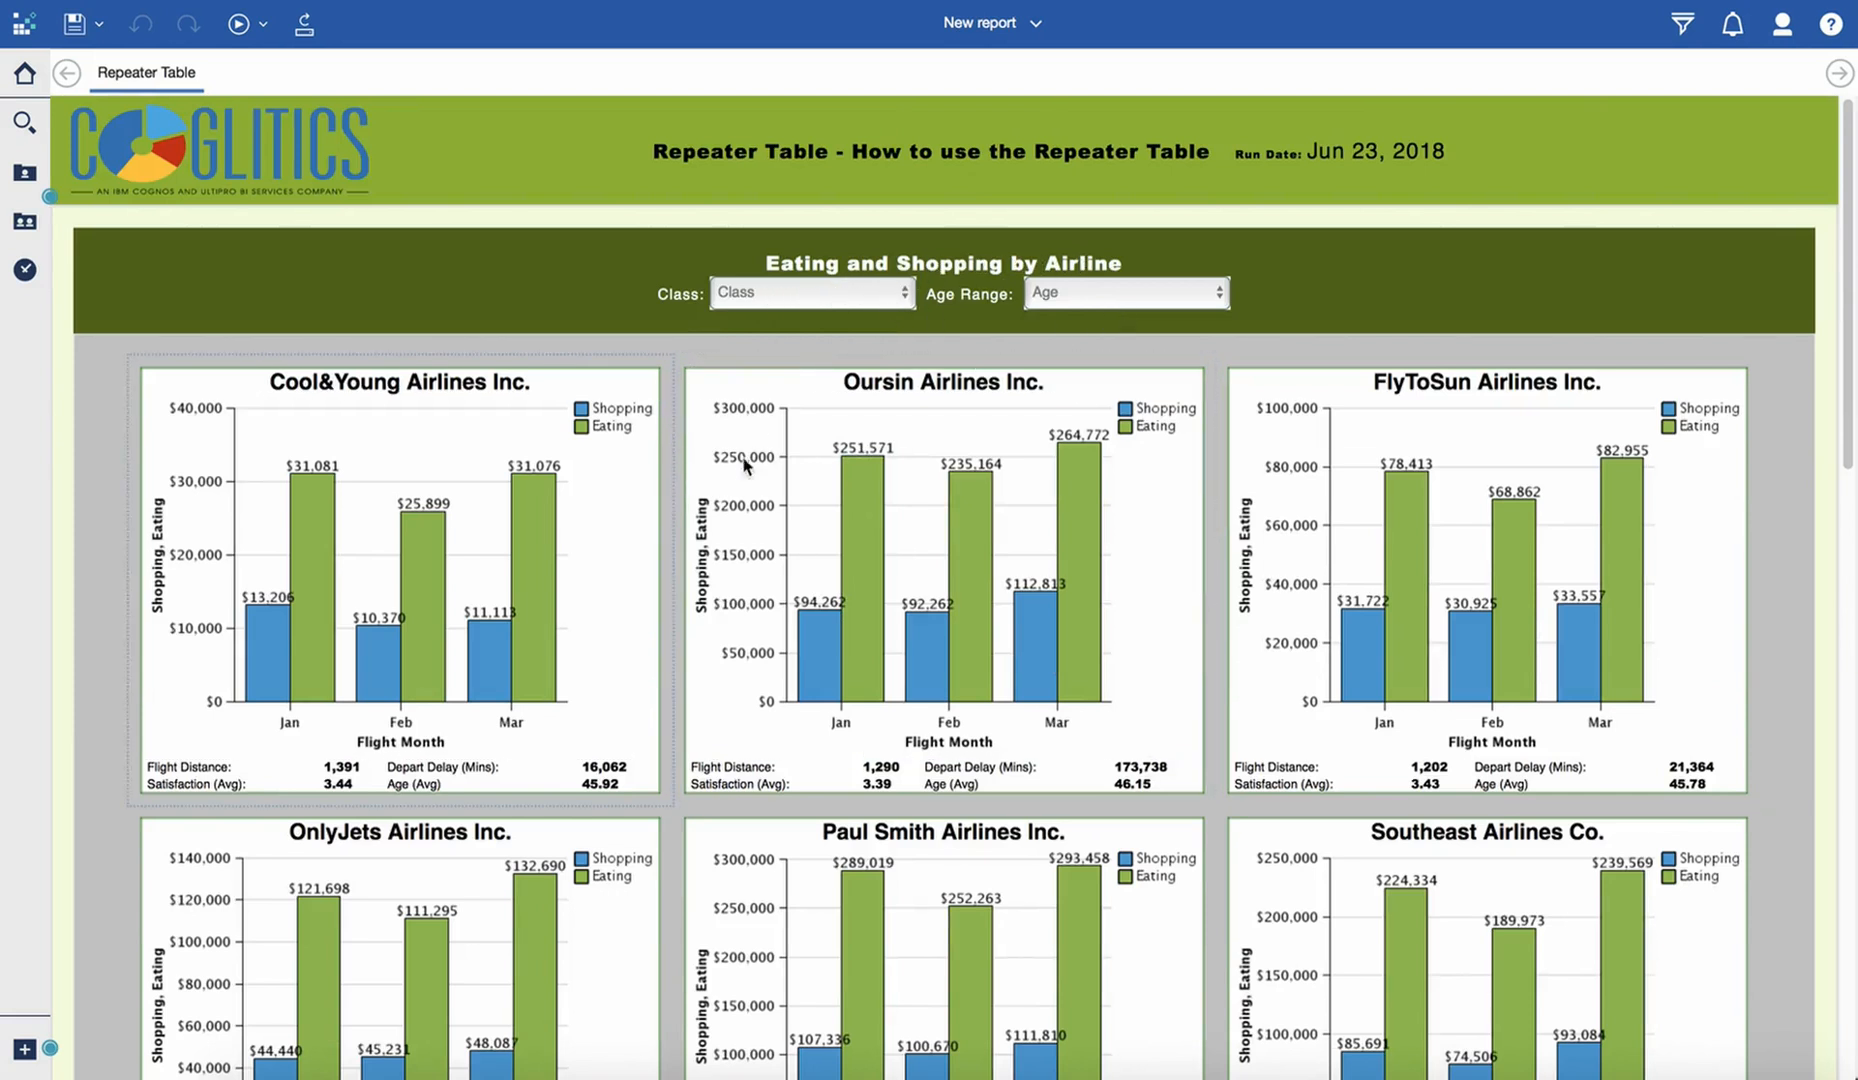
# - Try the finished report's prompts by filtering Class to Eco Plus and viewing the Age Range choices
pyautogui.click(838, 297)
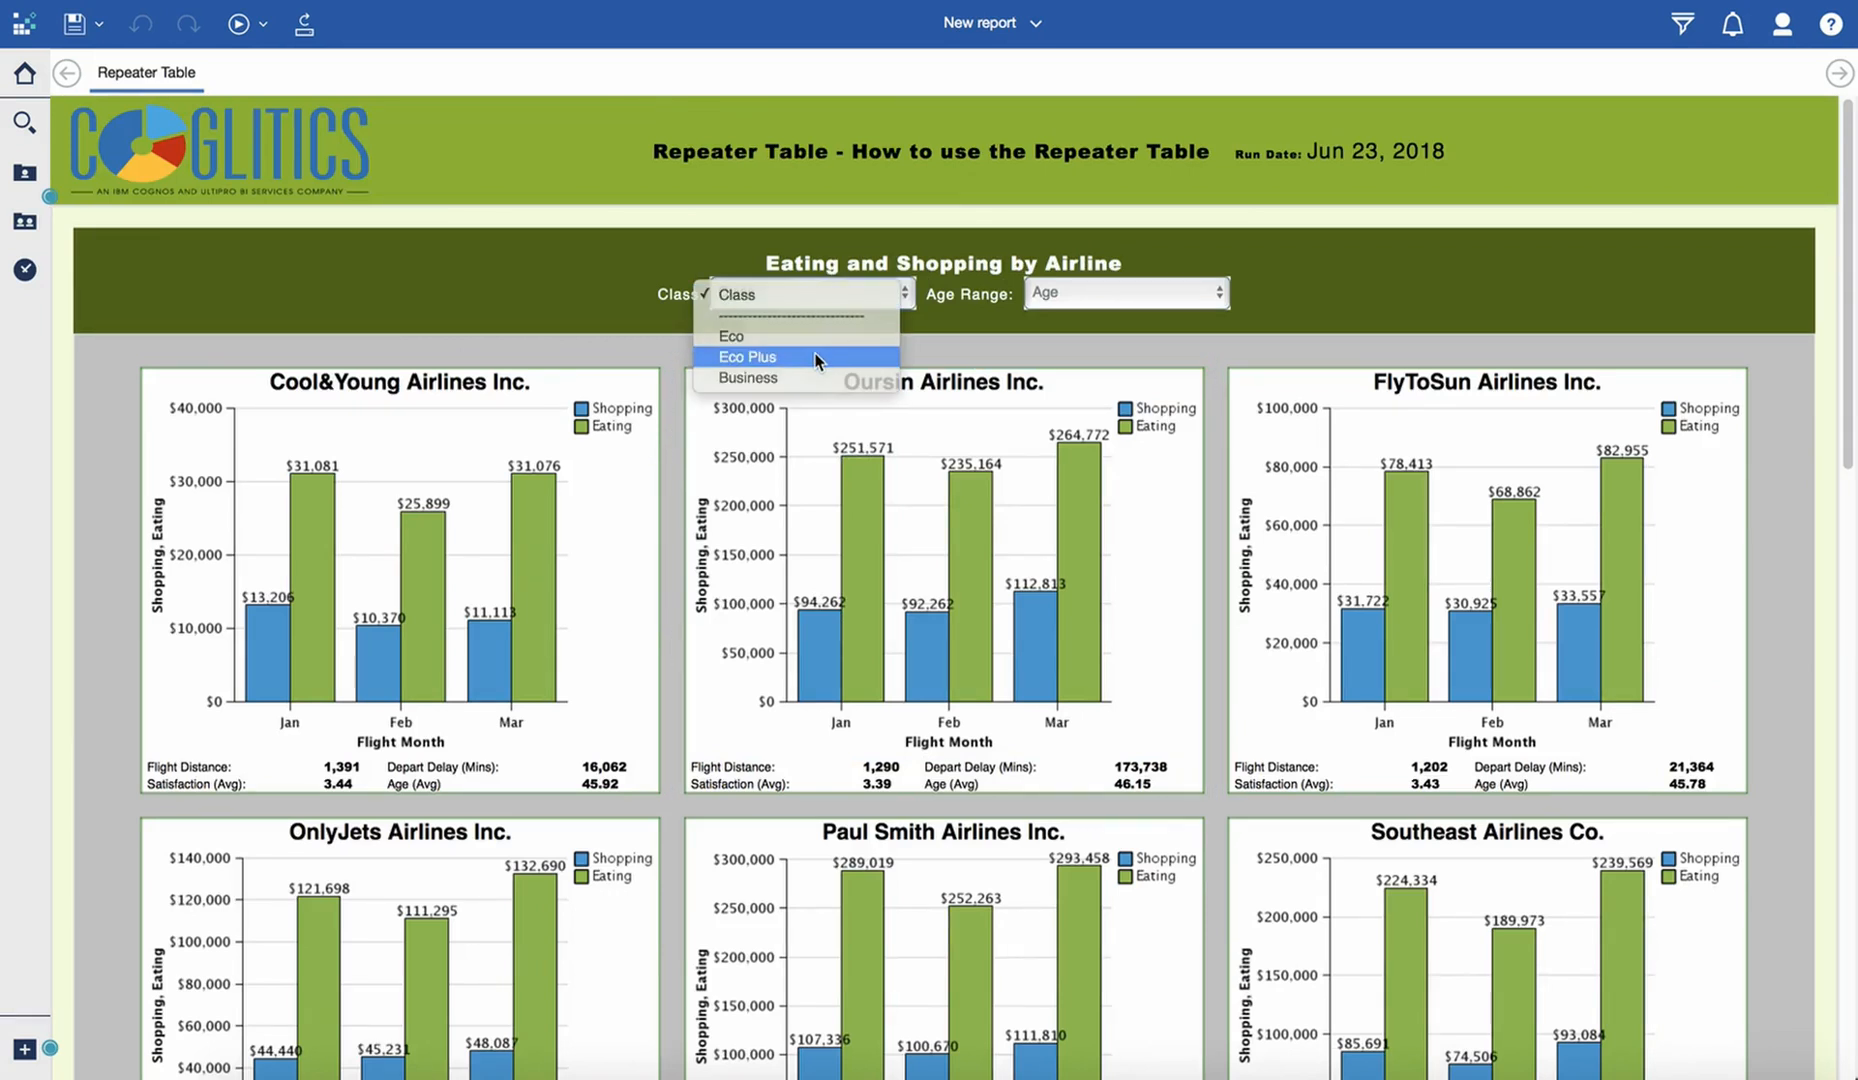
pyautogui.click(814, 352)
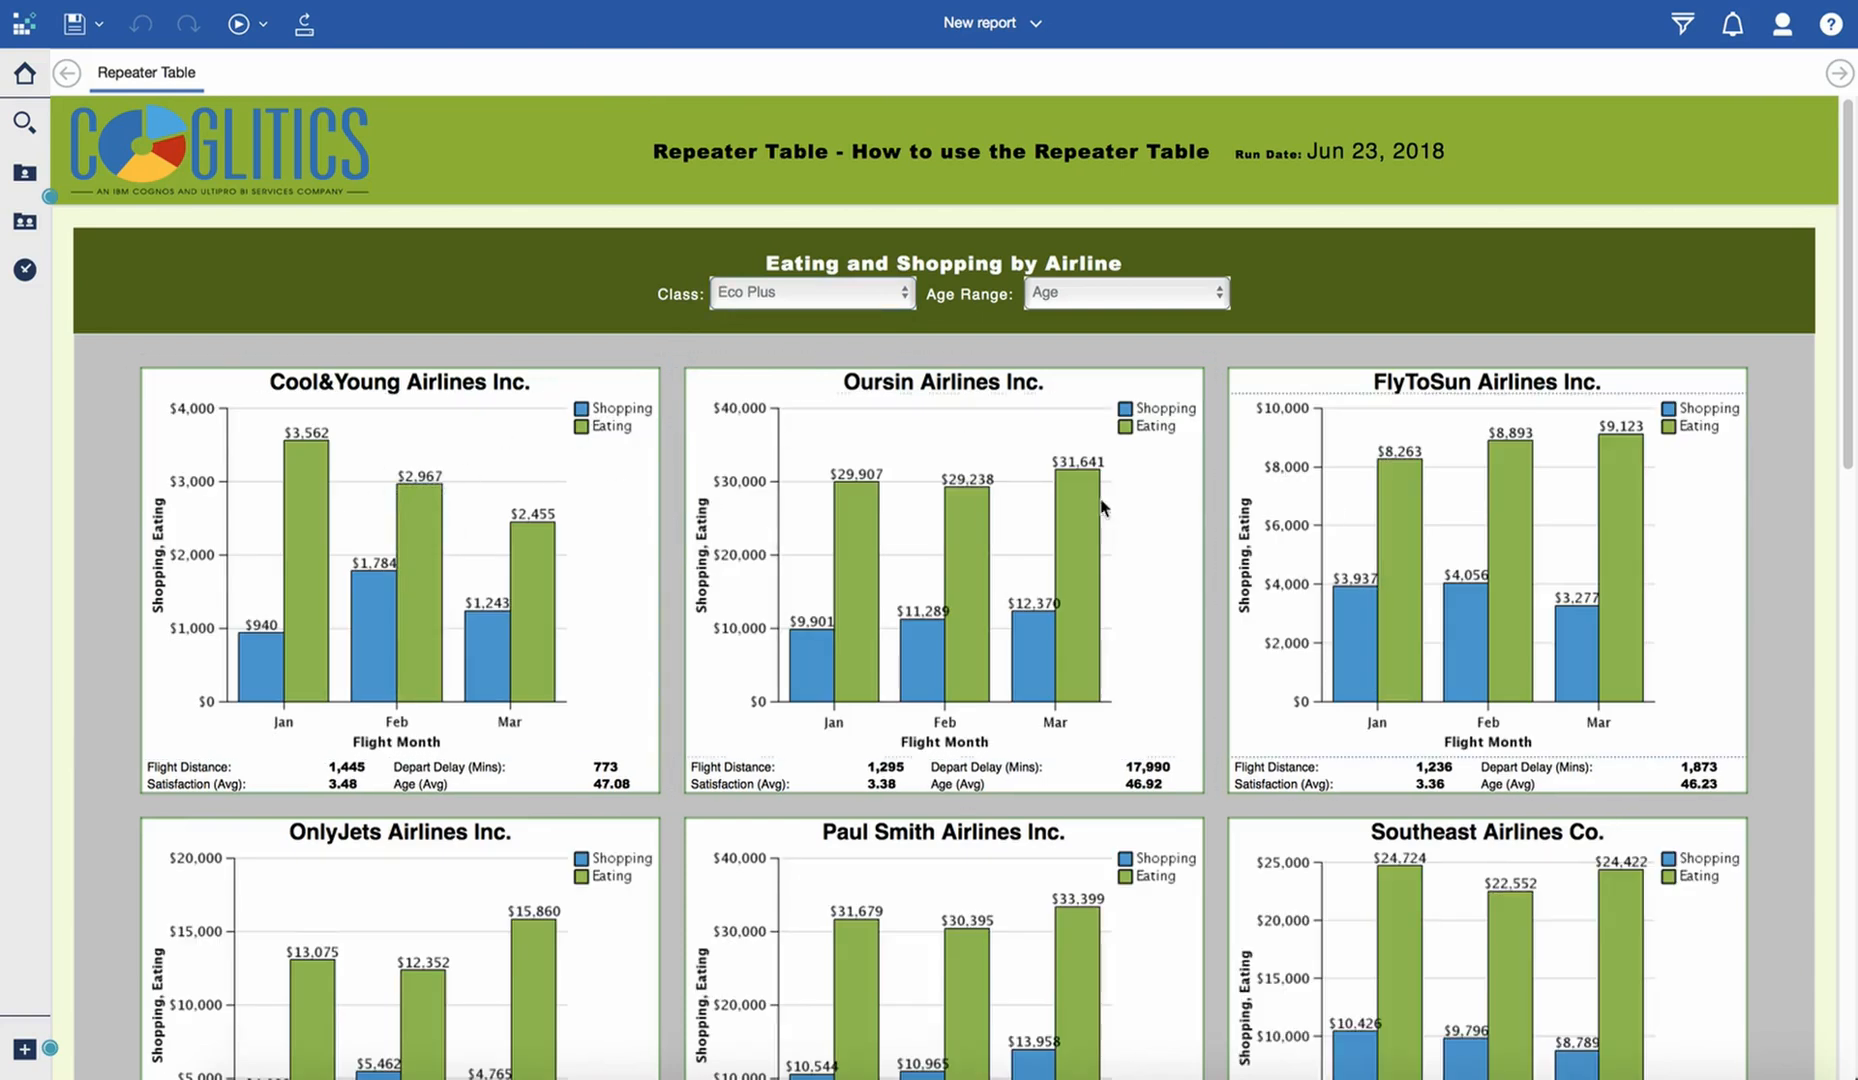
pyautogui.scroll(-1, 590, 566)
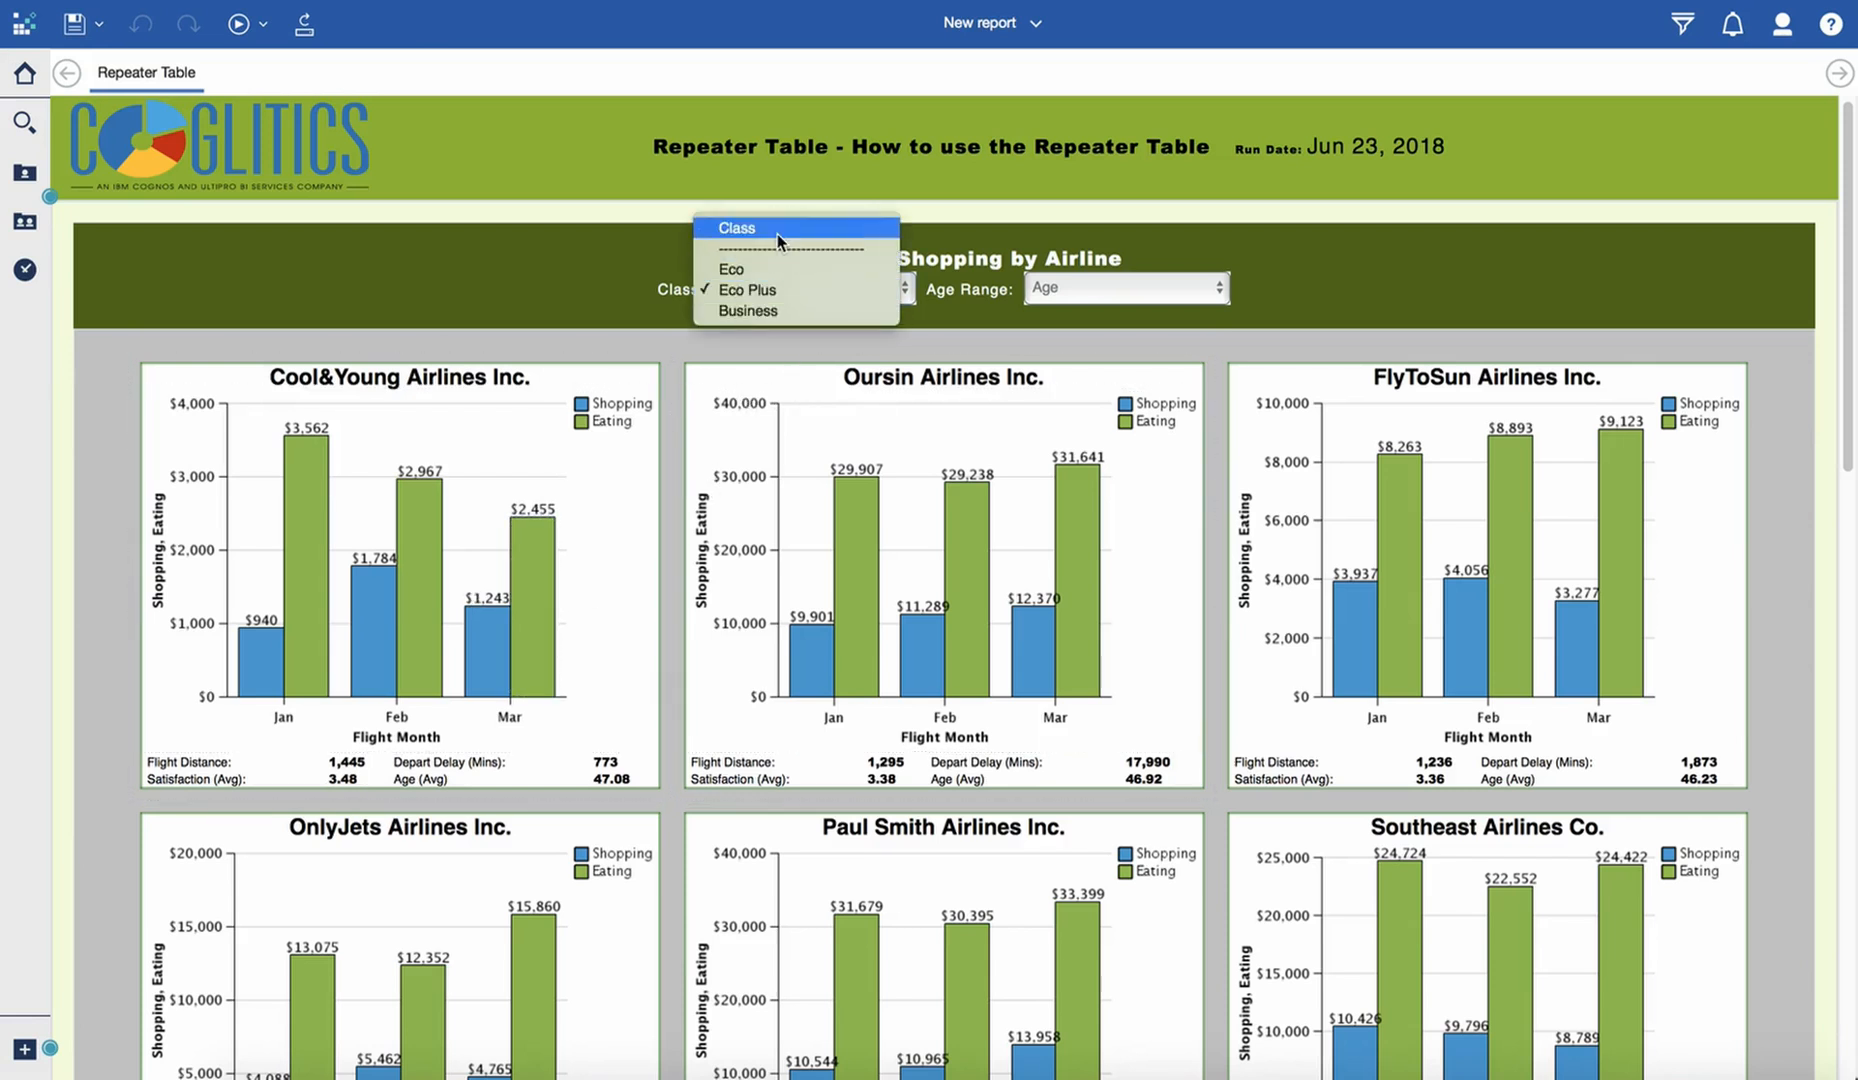
pyautogui.click(1340, 283)
pyautogui.click(1100, 289)
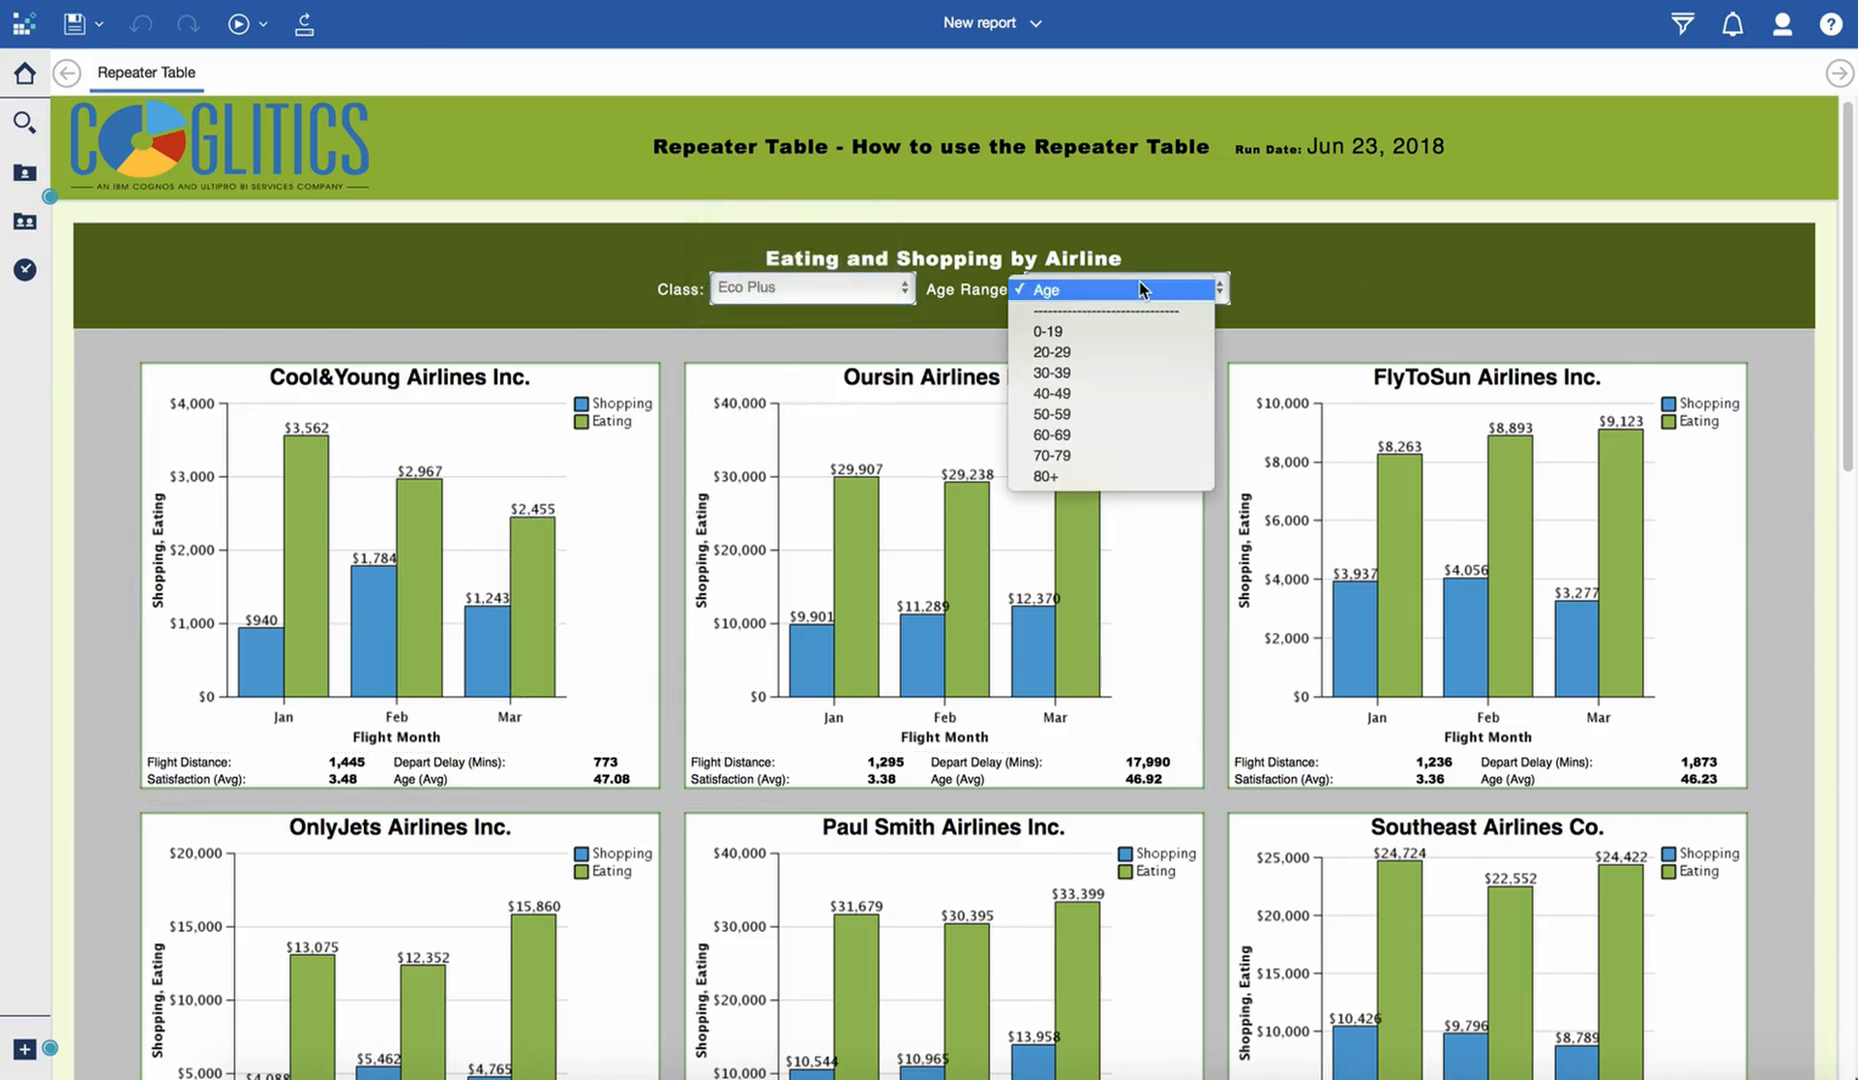
pyautogui.click(1100, 330)
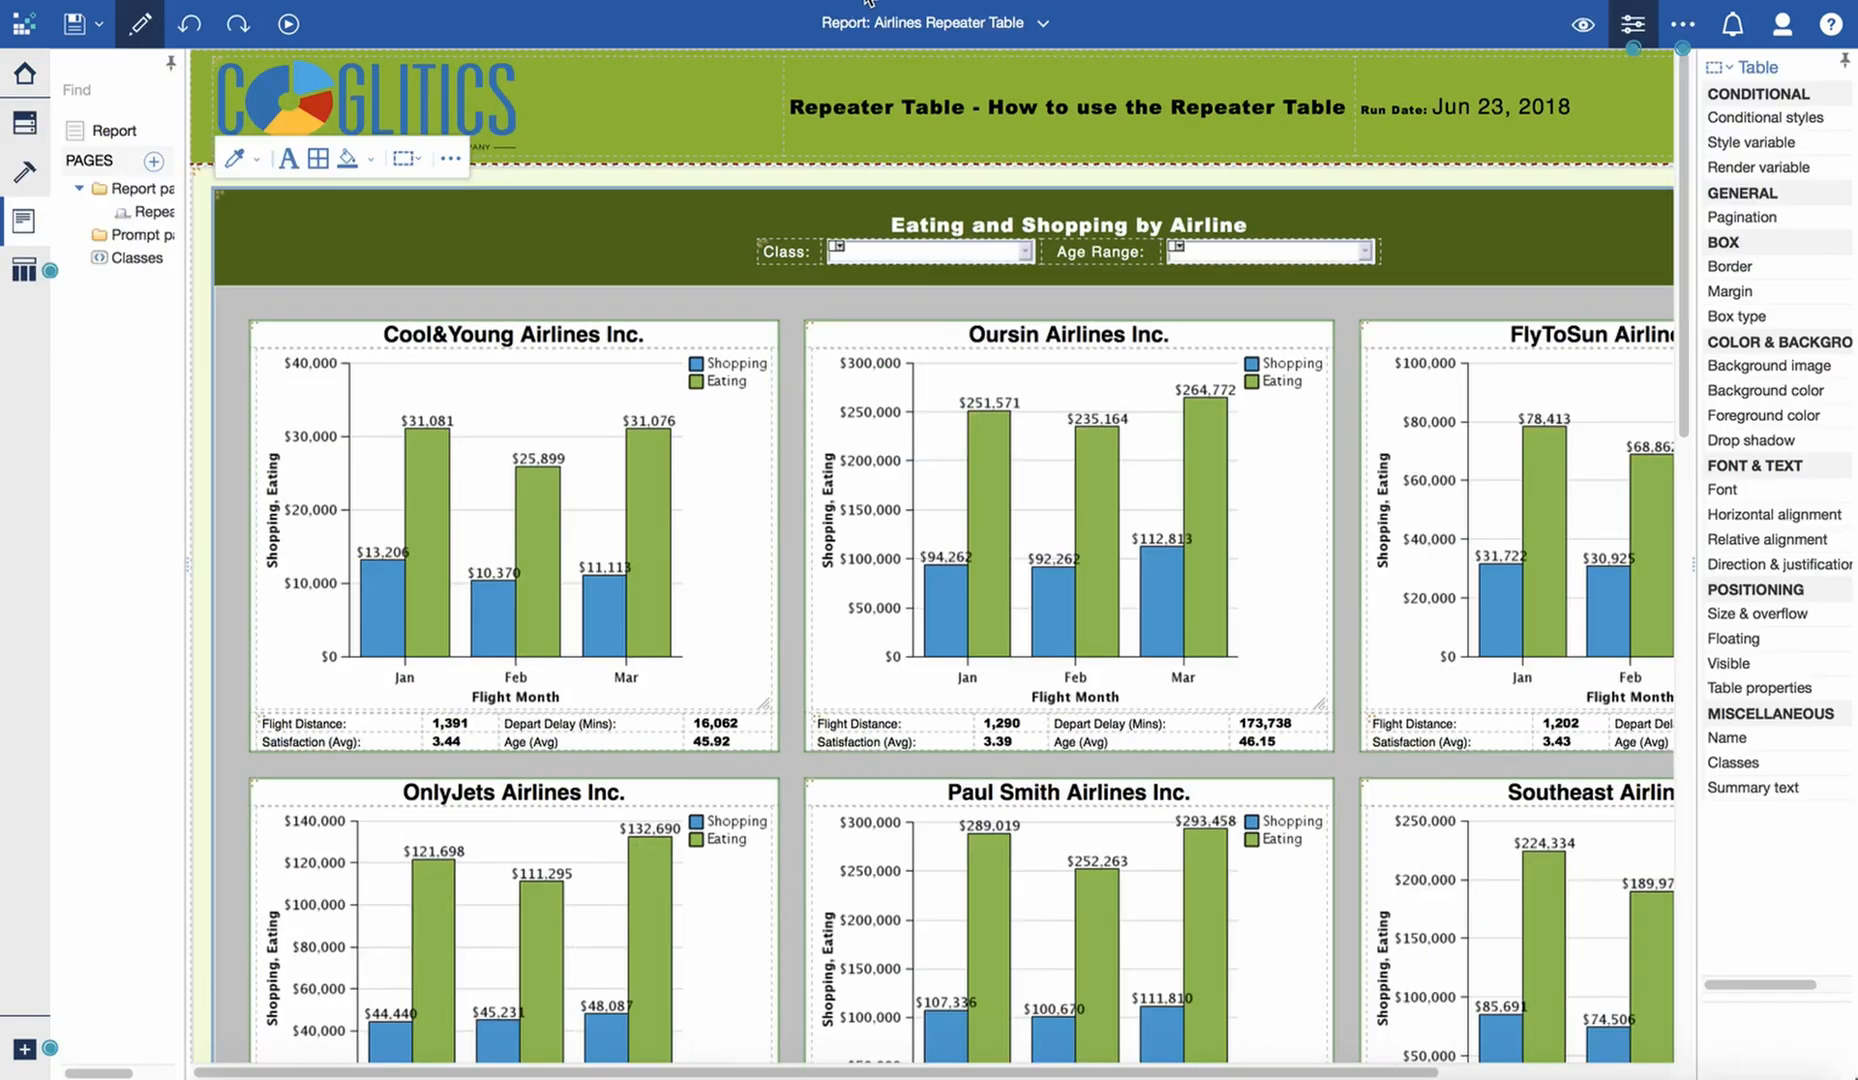
# - Switch from the Airlines Repeater Table report to the new report and show it in page design view
pyautogui.click(1046, 23)
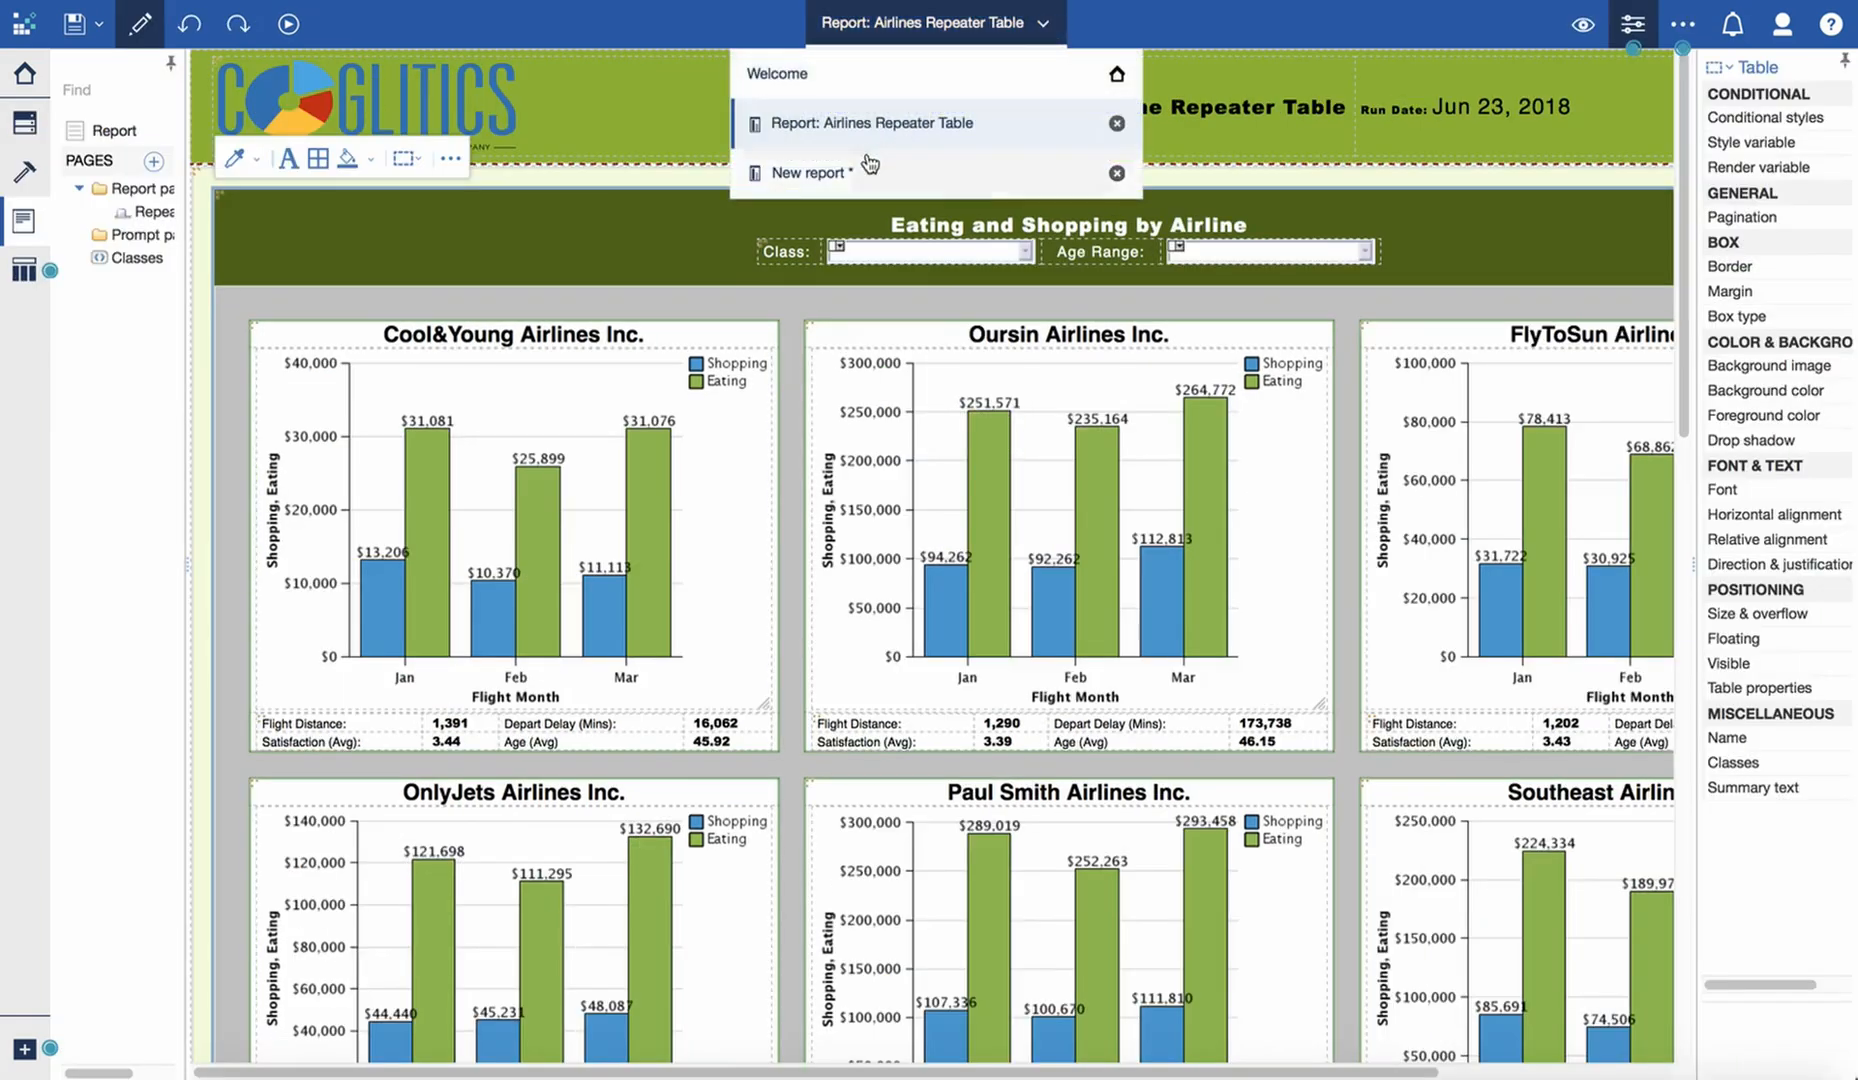
pyautogui.click(845, 176)
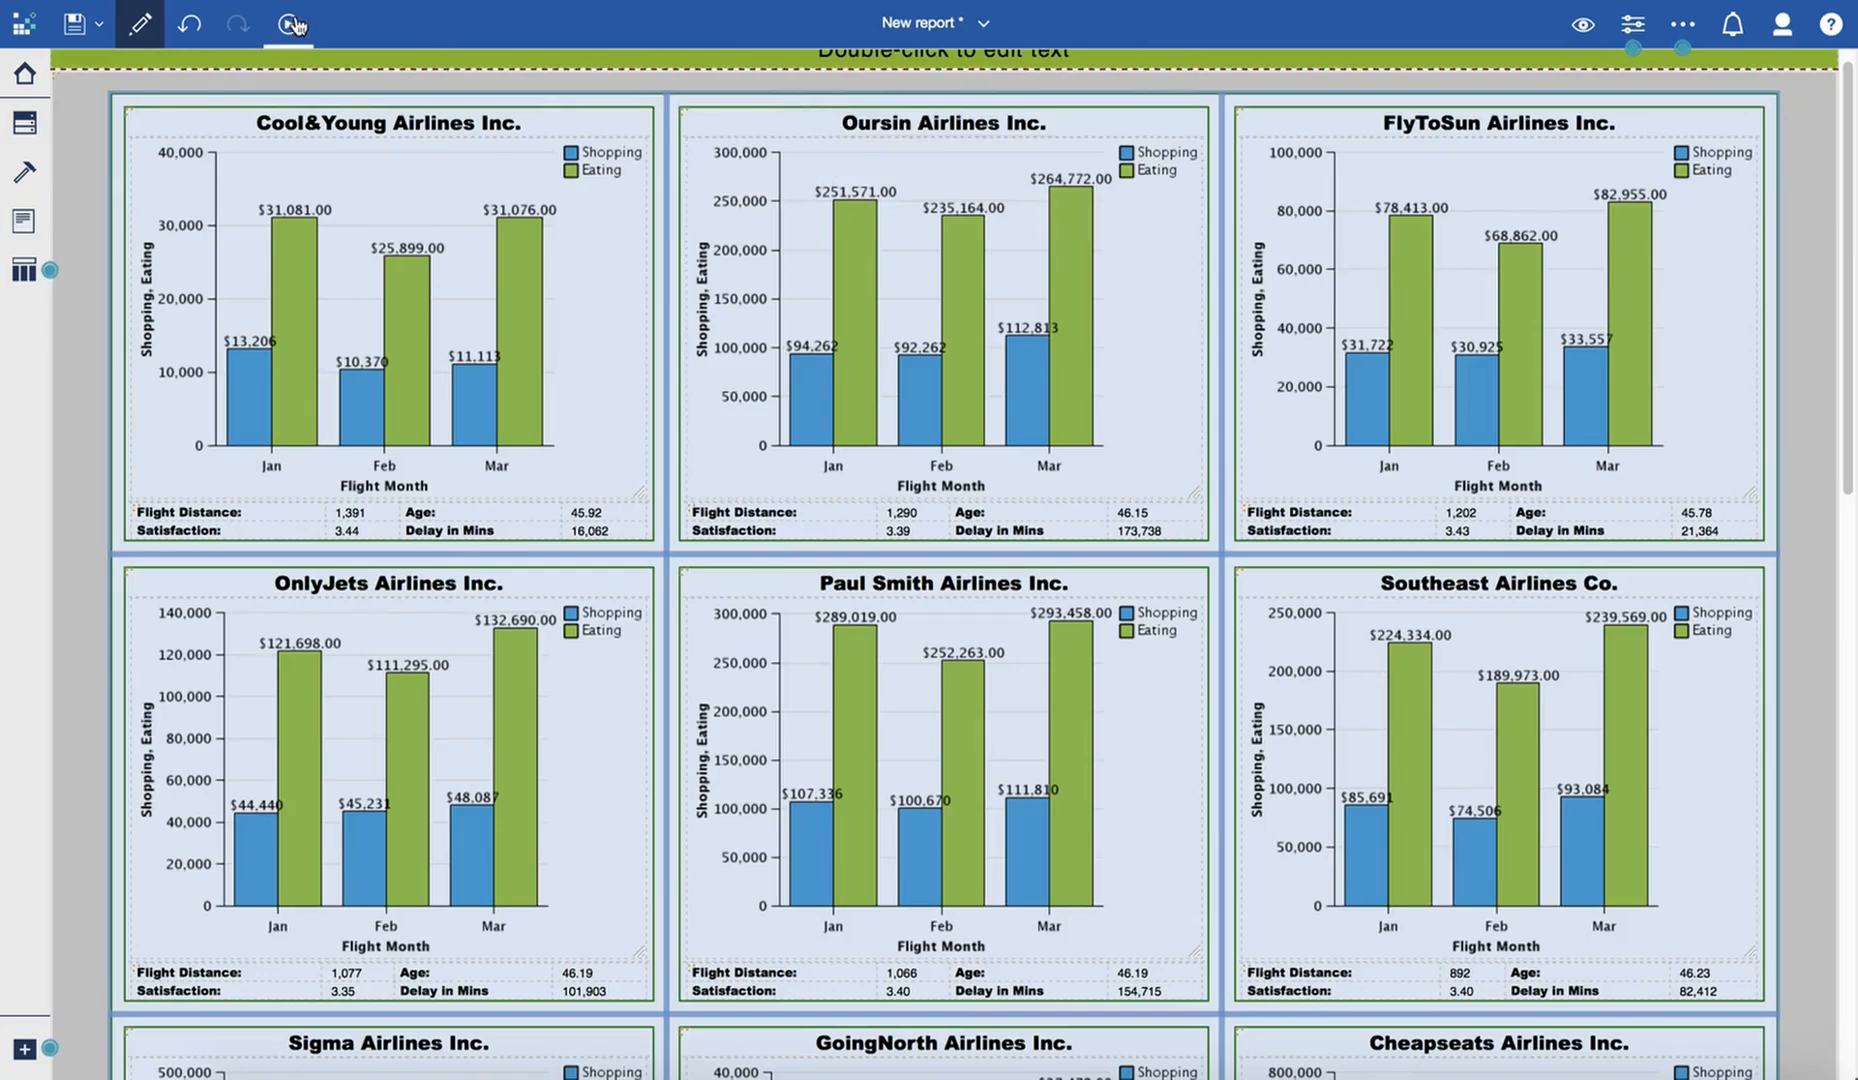
pyautogui.click(581, 265)
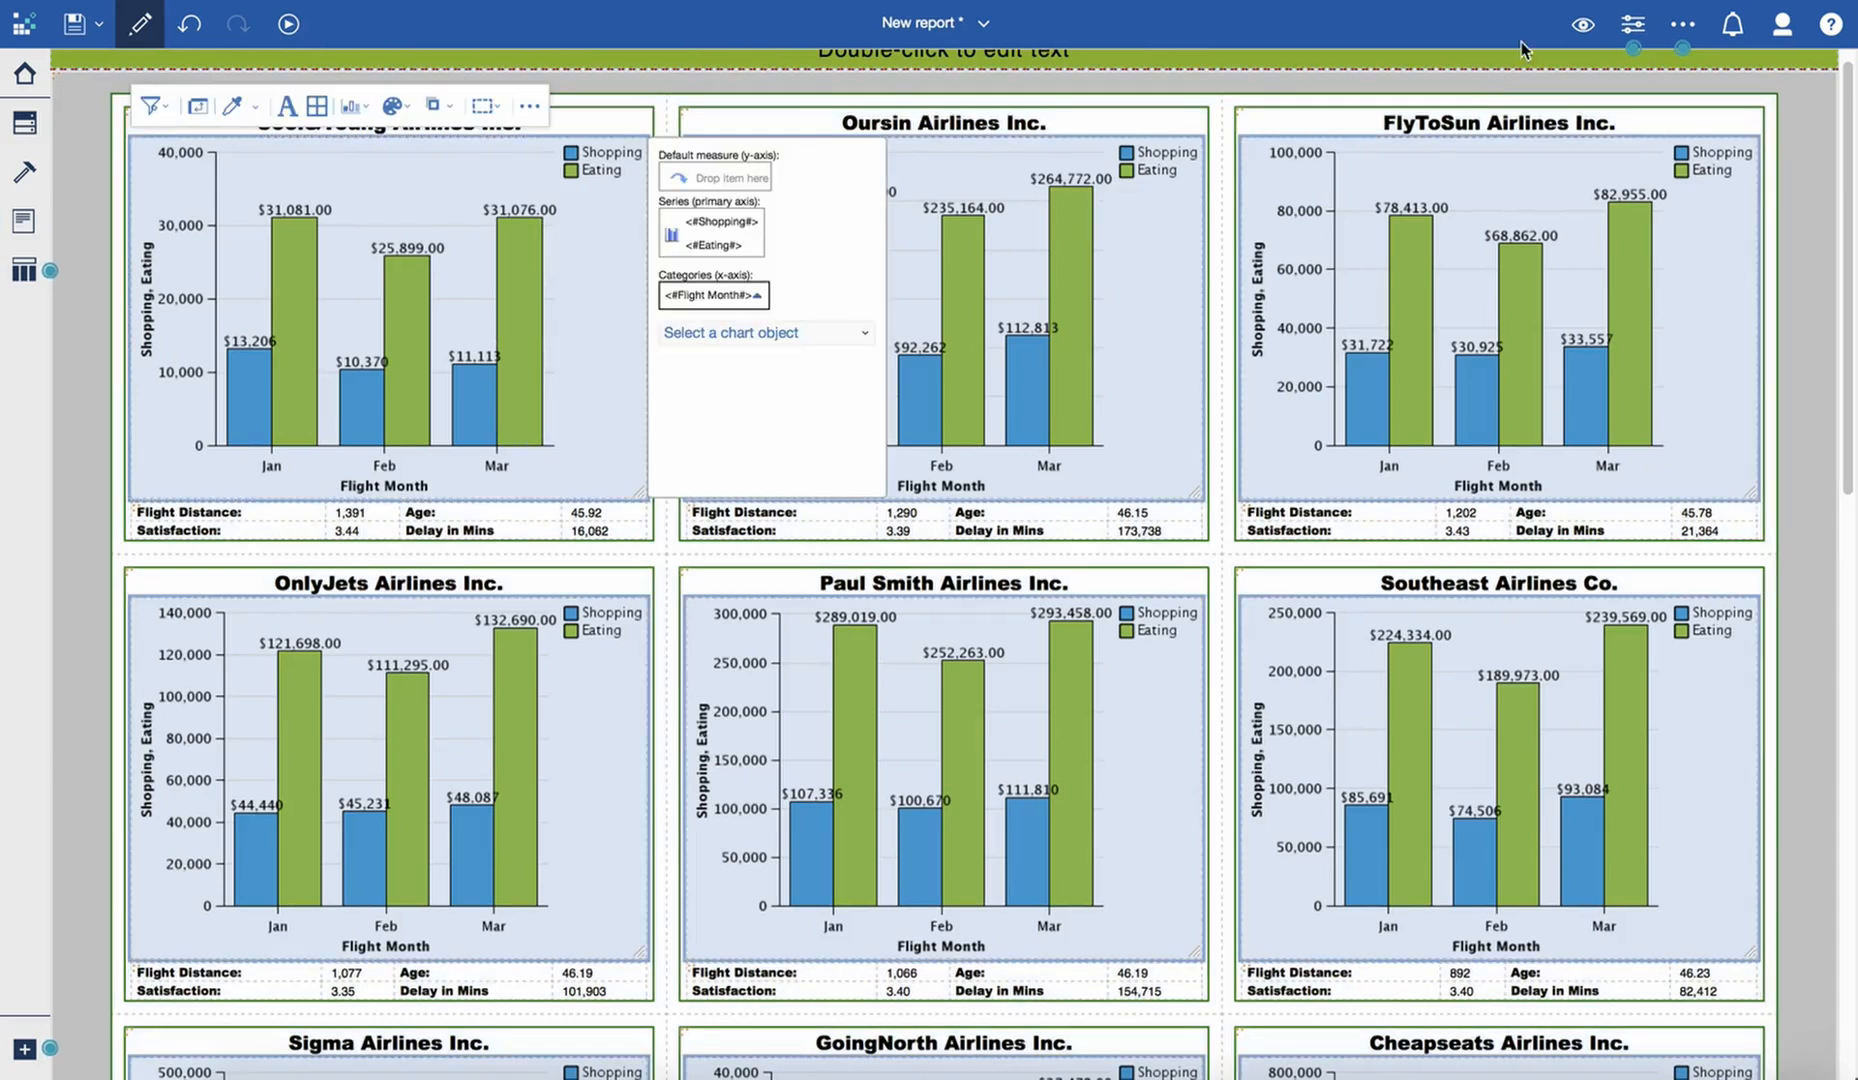
pyautogui.click(1583, 24)
pyautogui.click(1568, 76)
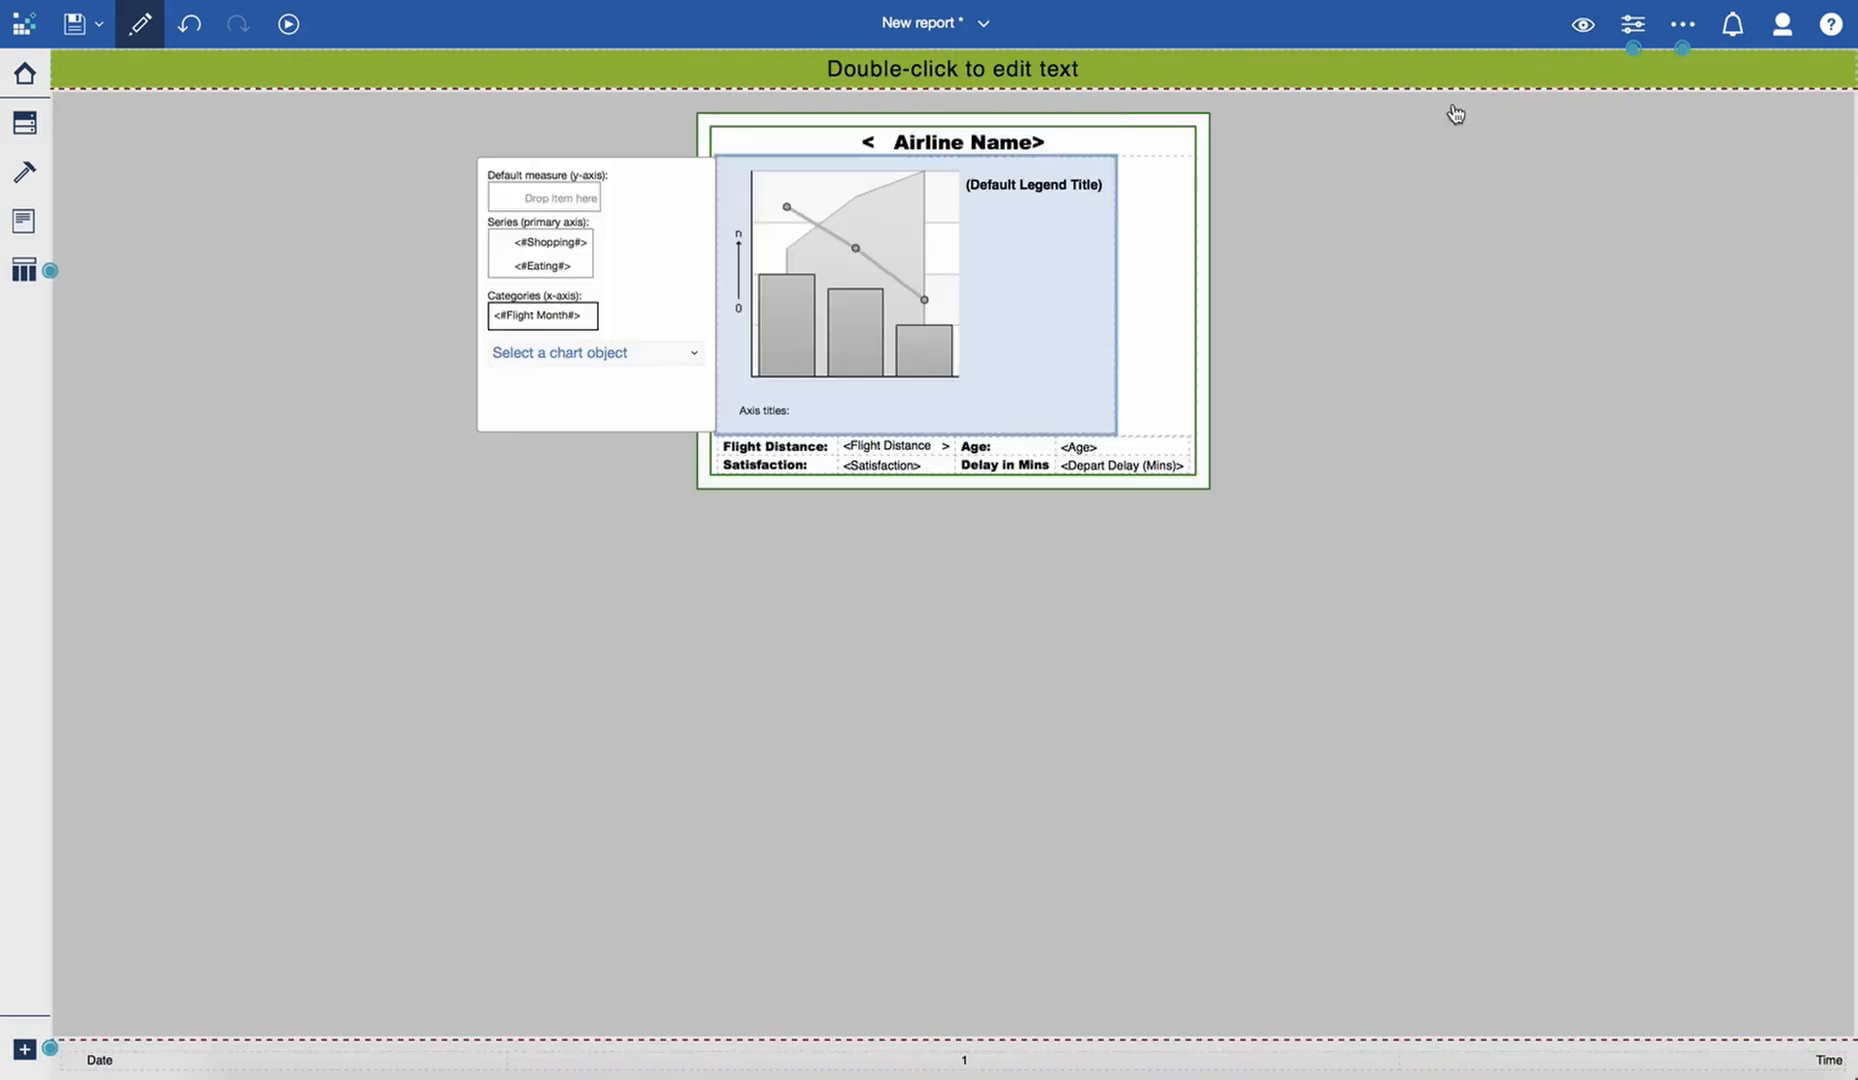
# - Add a new query to the report's queries and name it Prompts
pyautogui.click(27, 274)
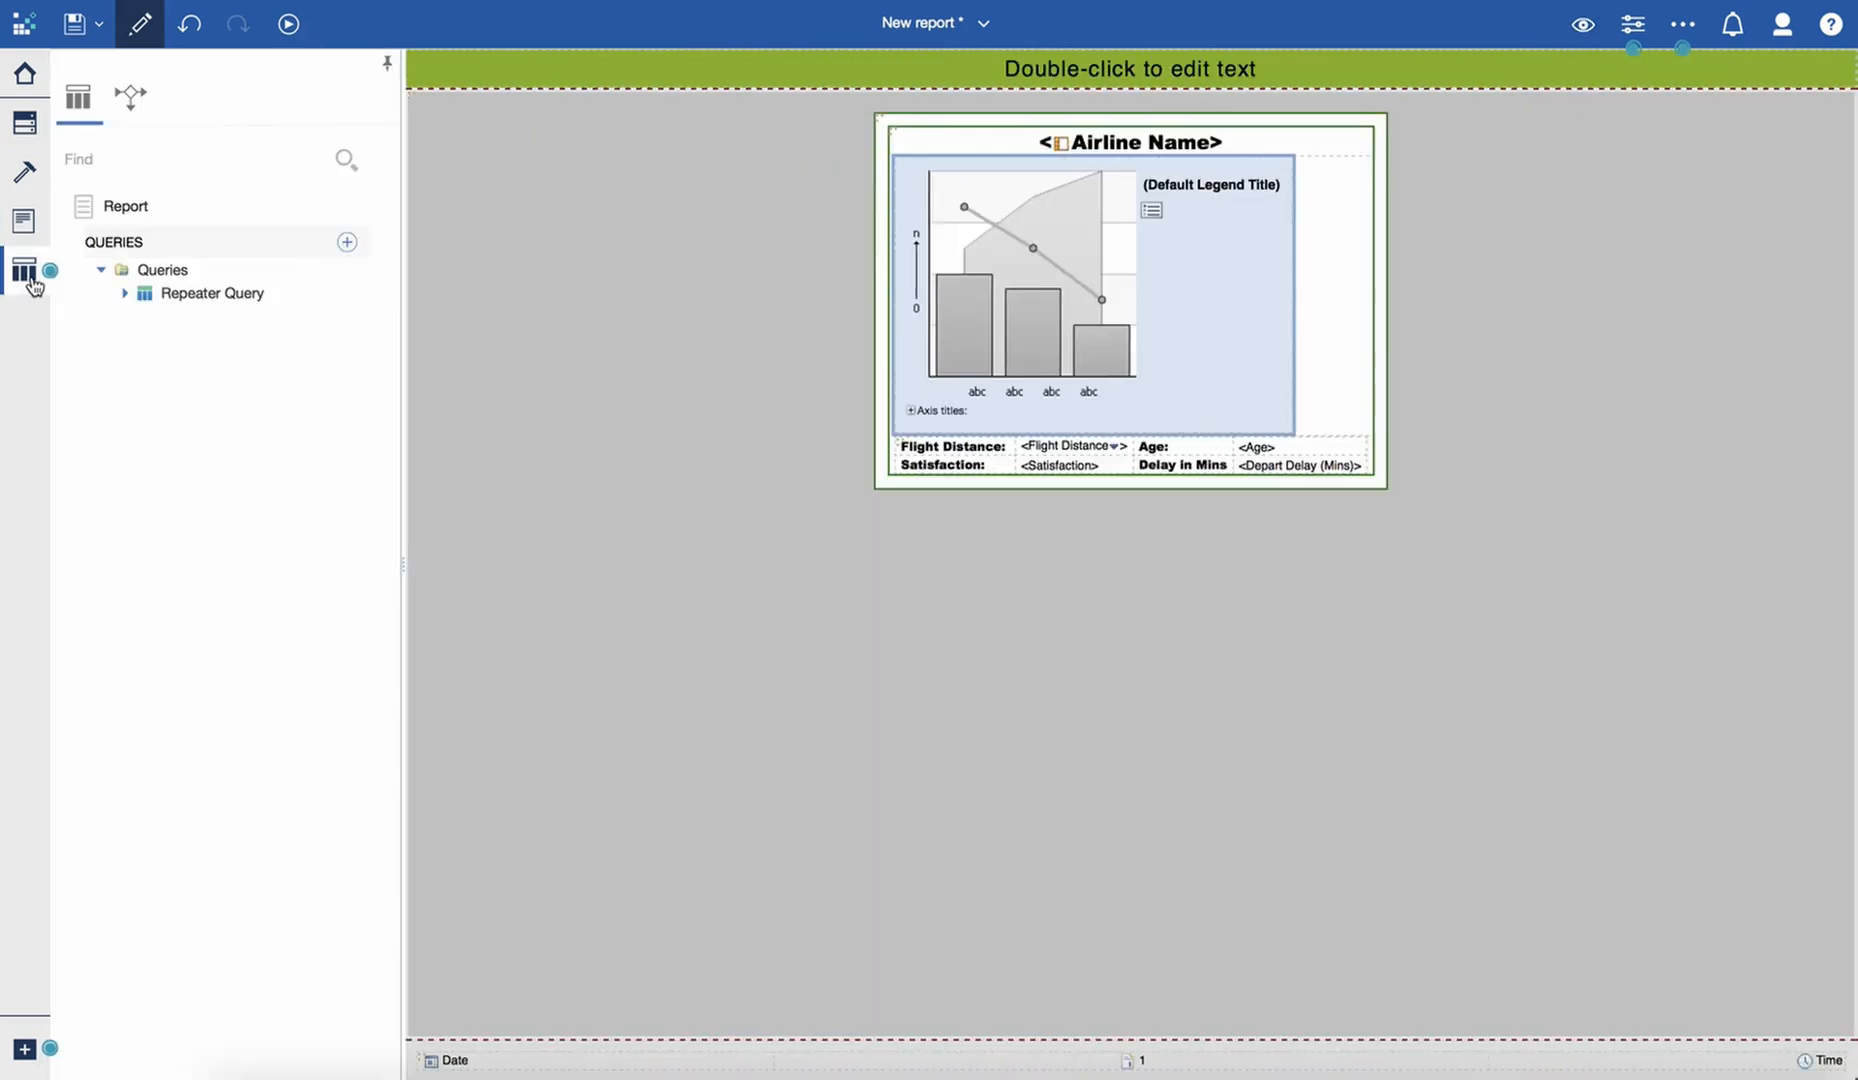
pyautogui.click(165, 272)
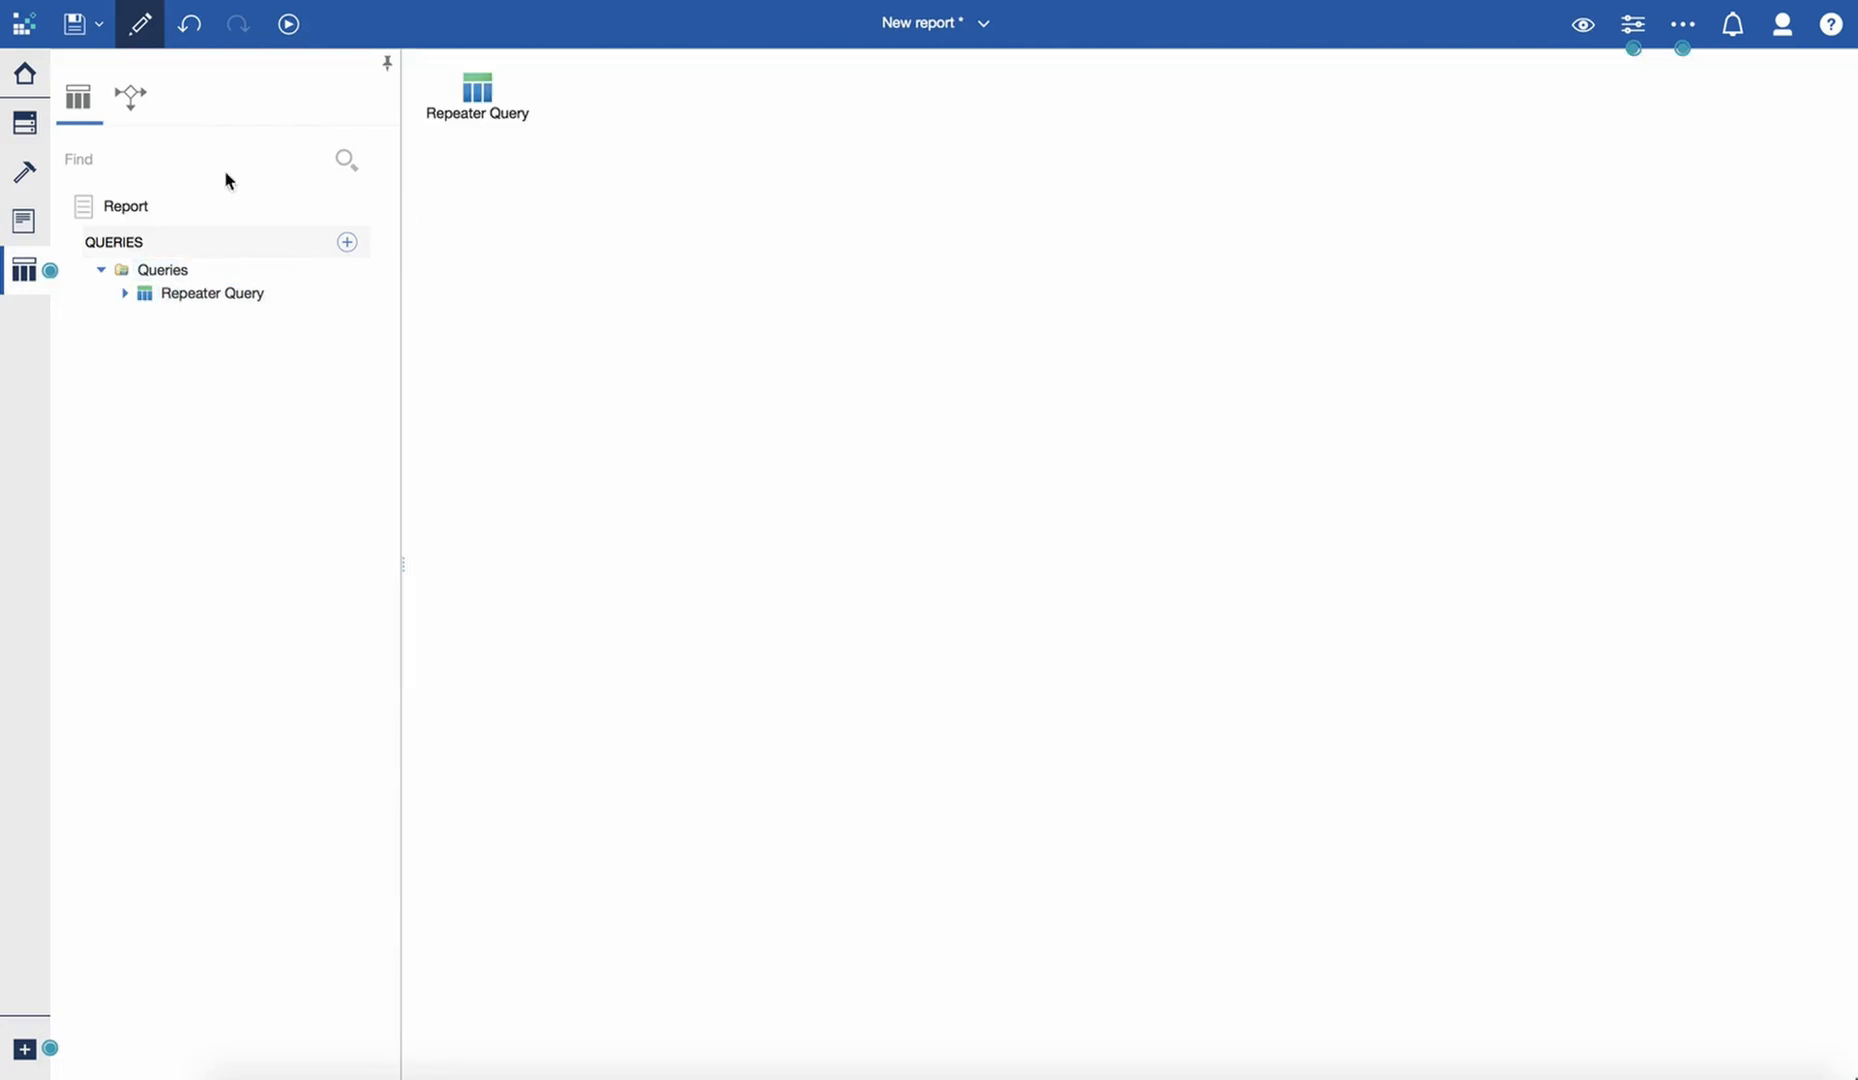
pyautogui.click(40, 173)
pyautogui.moveTo(145, 189); pyautogui.dragTo(298, 240)
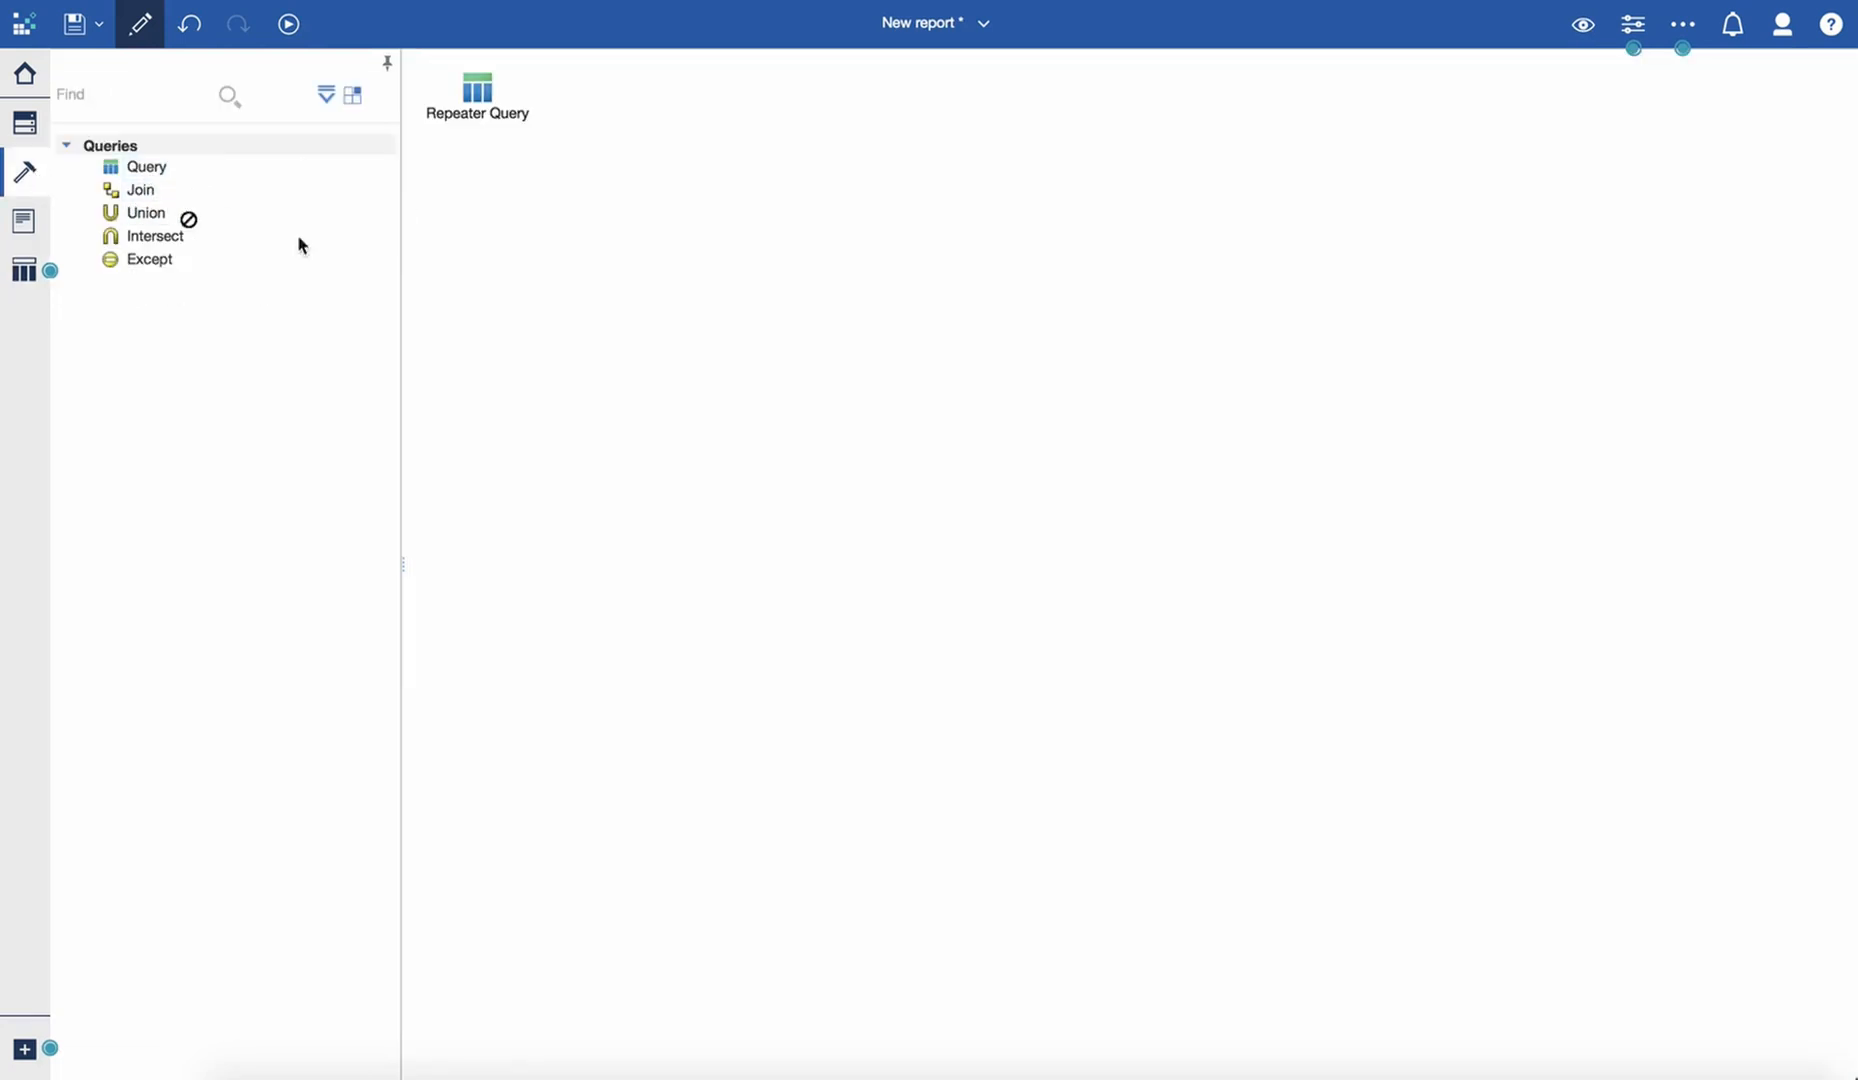
pyautogui.moveTo(496, 299); pyautogui.dragTo(496, 300)
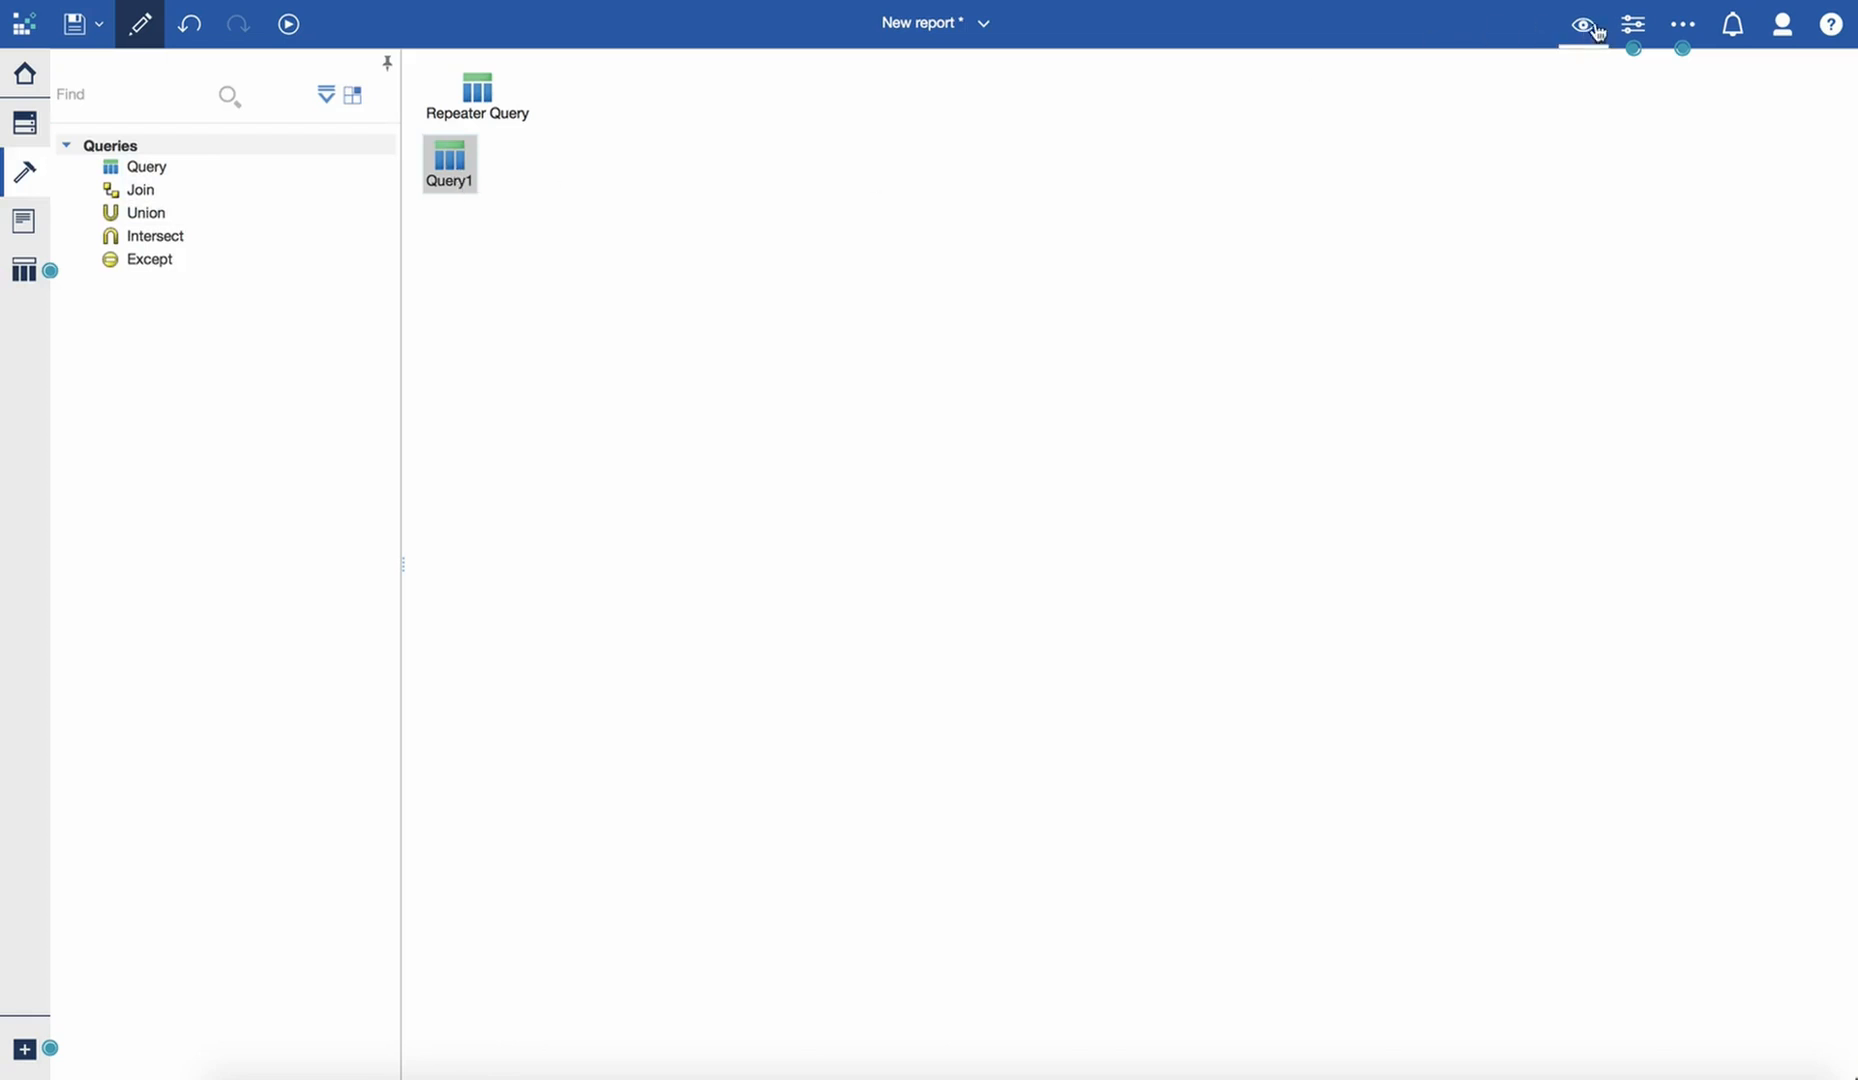
pyautogui.click(1633, 24)
pyautogui.click(1684, 269)
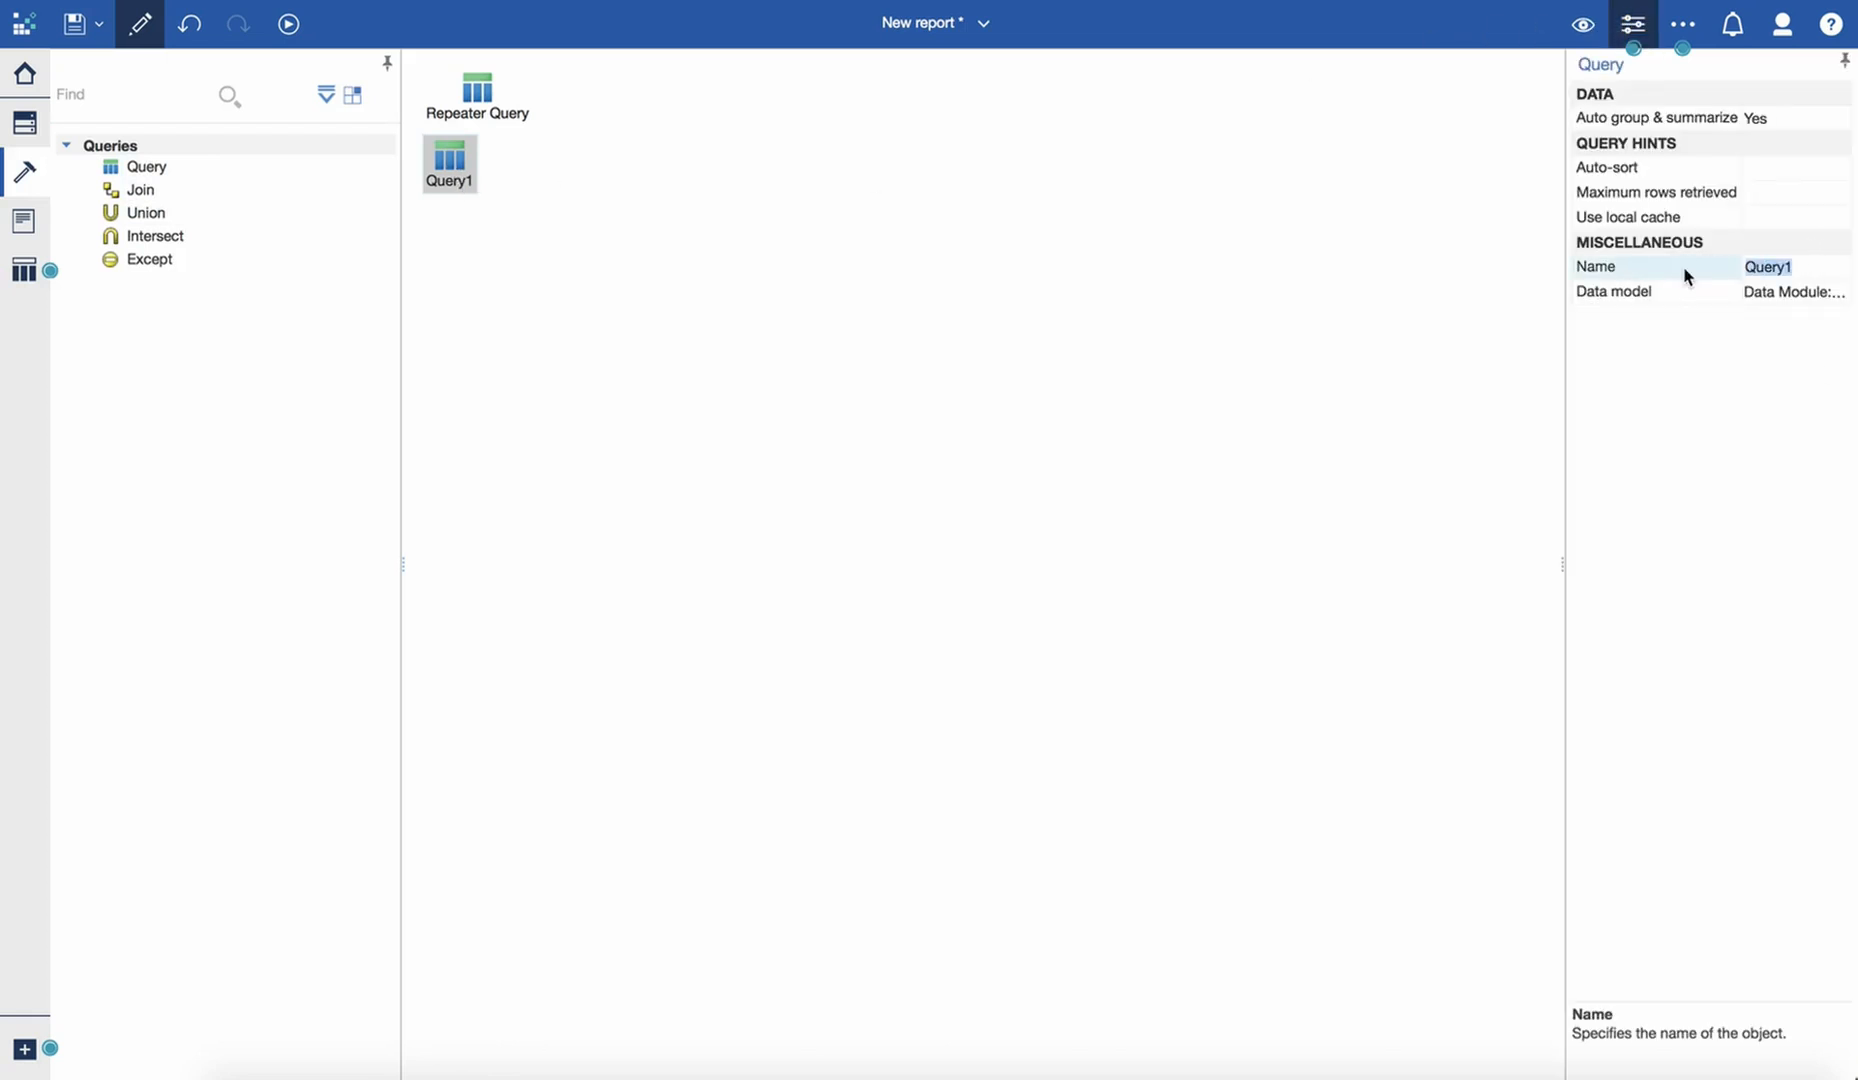
pyautogui.write('Prompts')
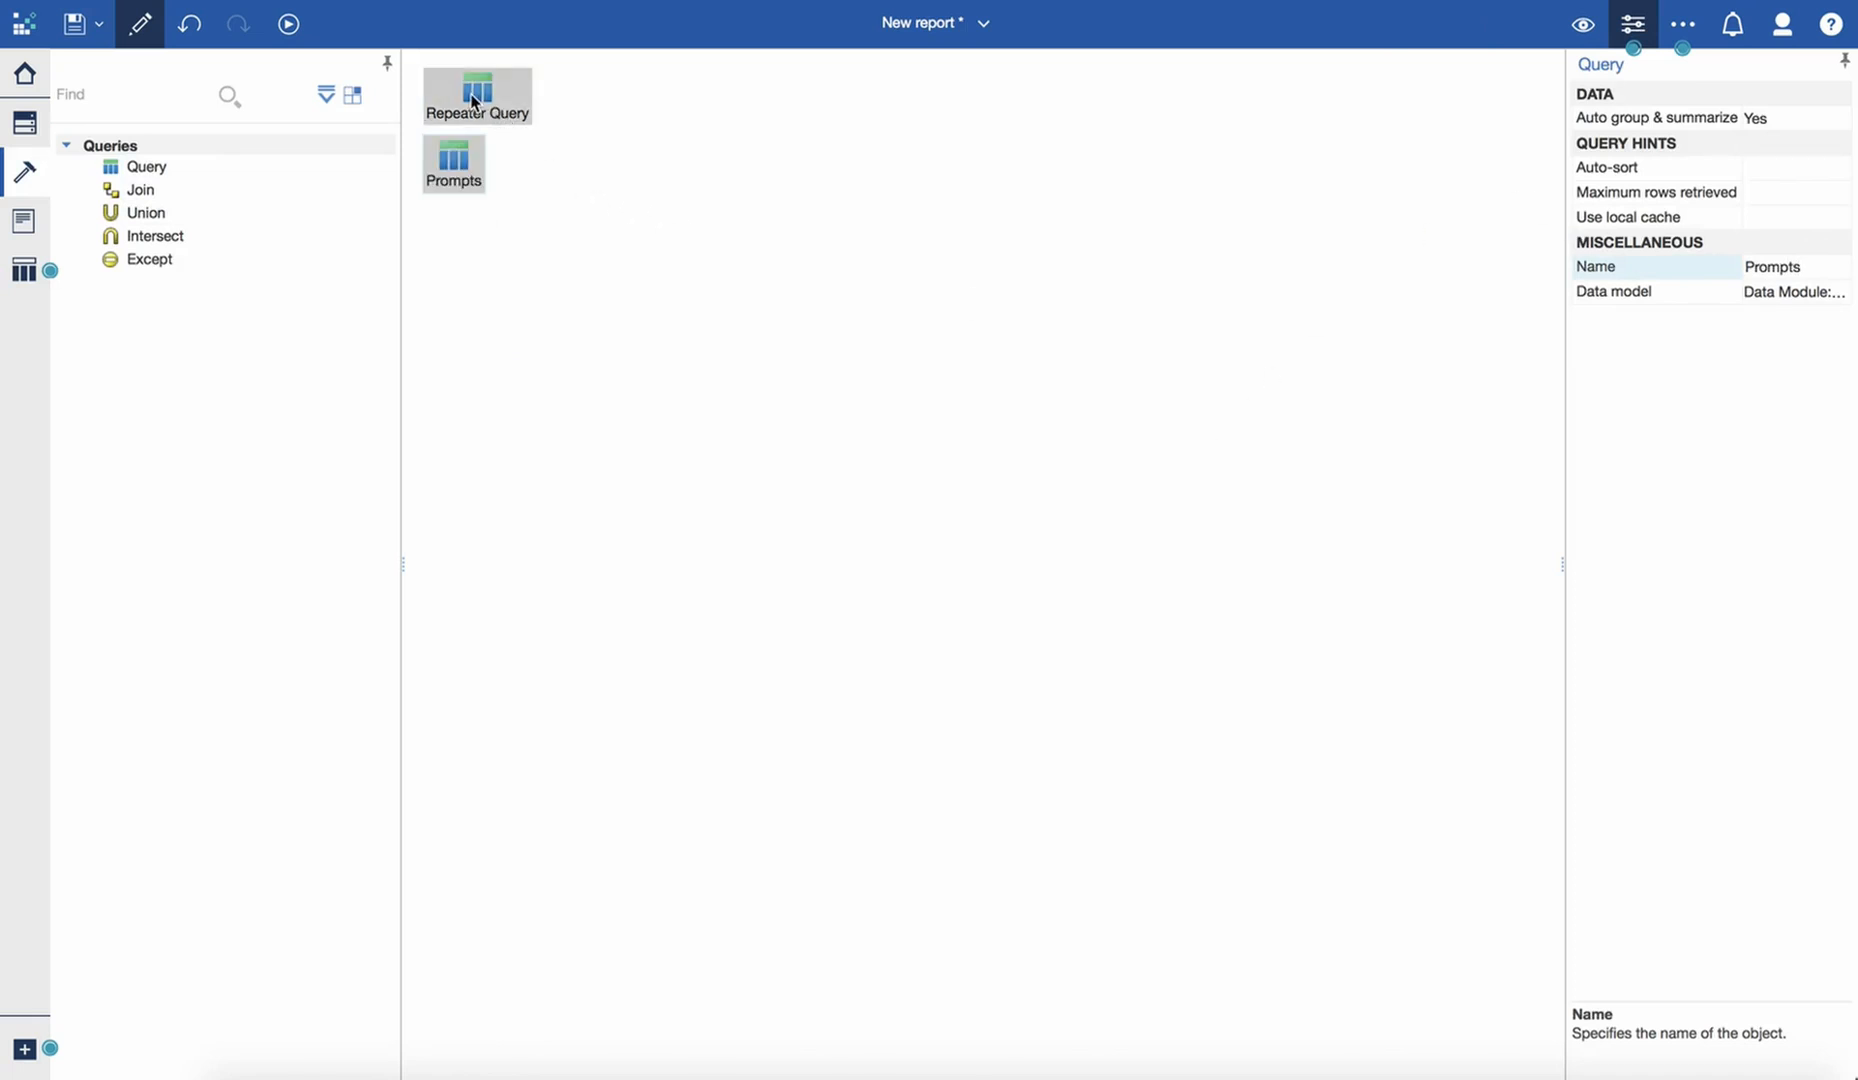
# - Add the Class item from the Satisfaction Survey source to the Prompts query's data items
pyautogui.click(25, 124)
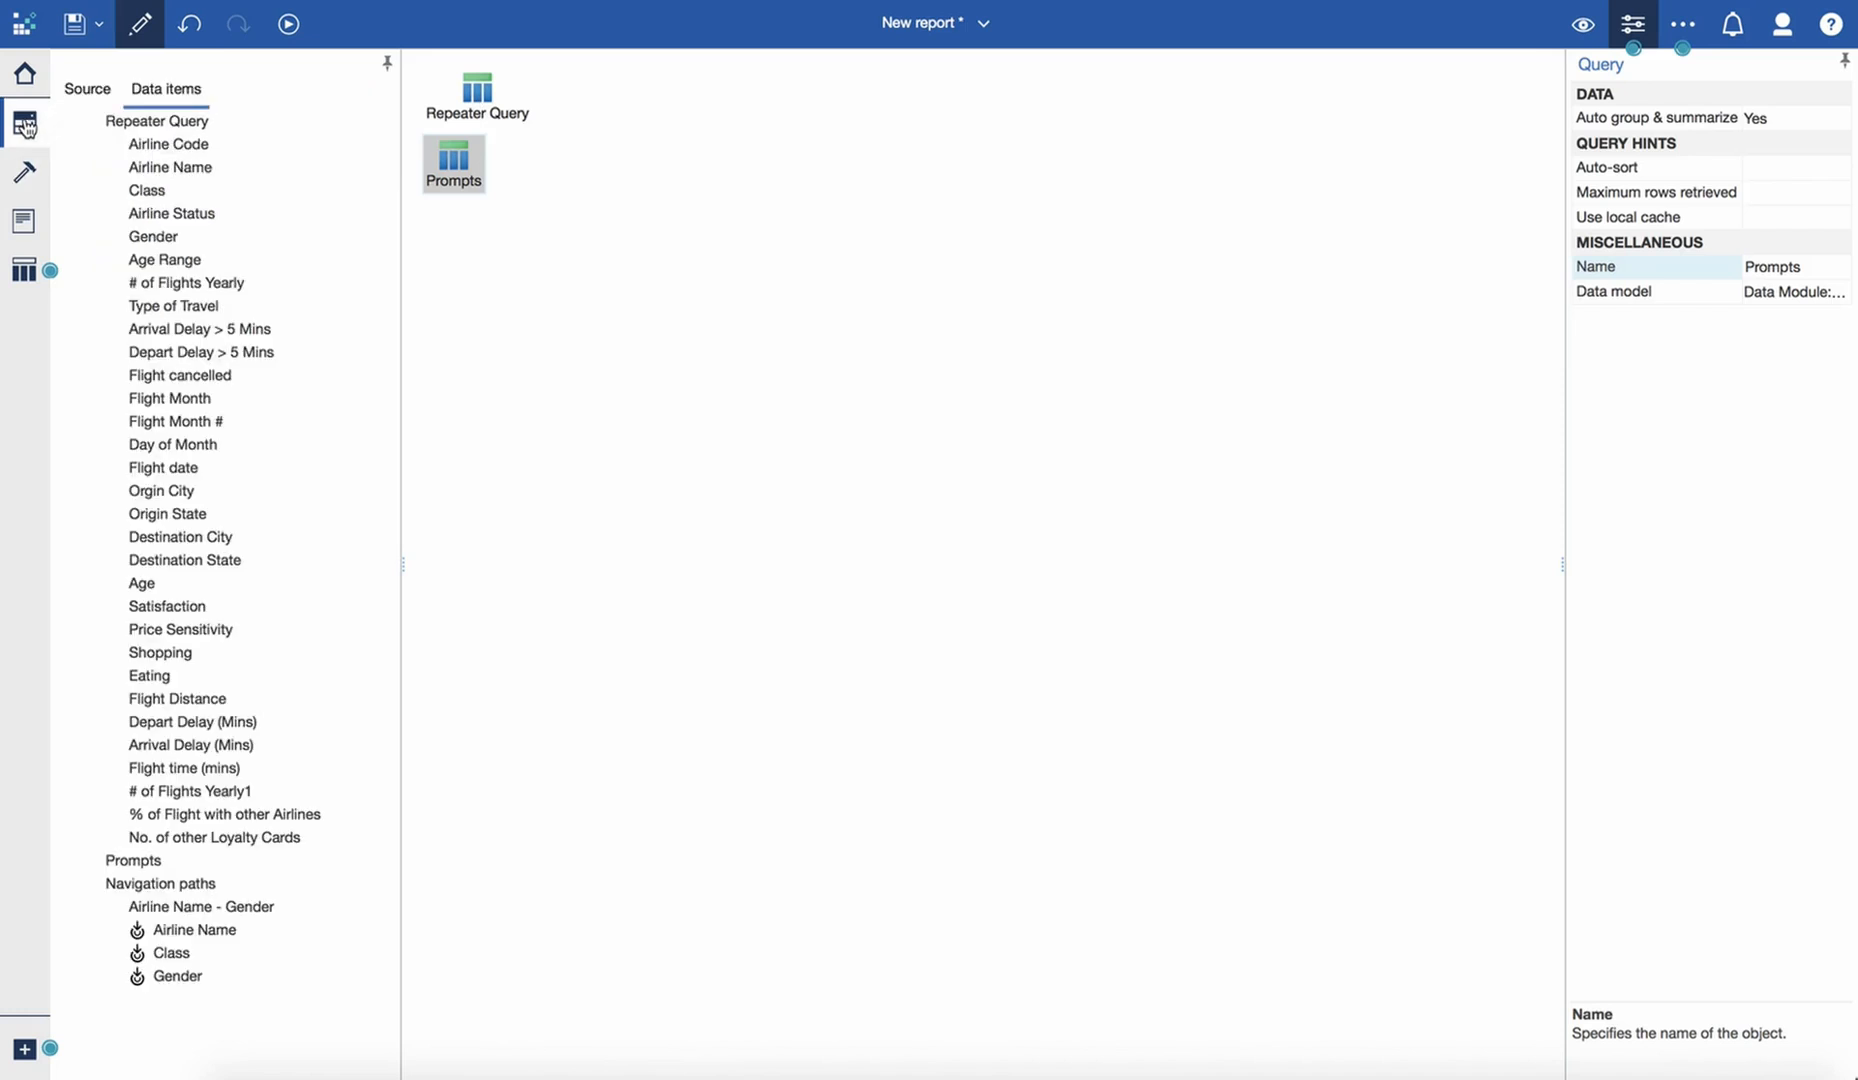
pyautogui.click(96, 91)
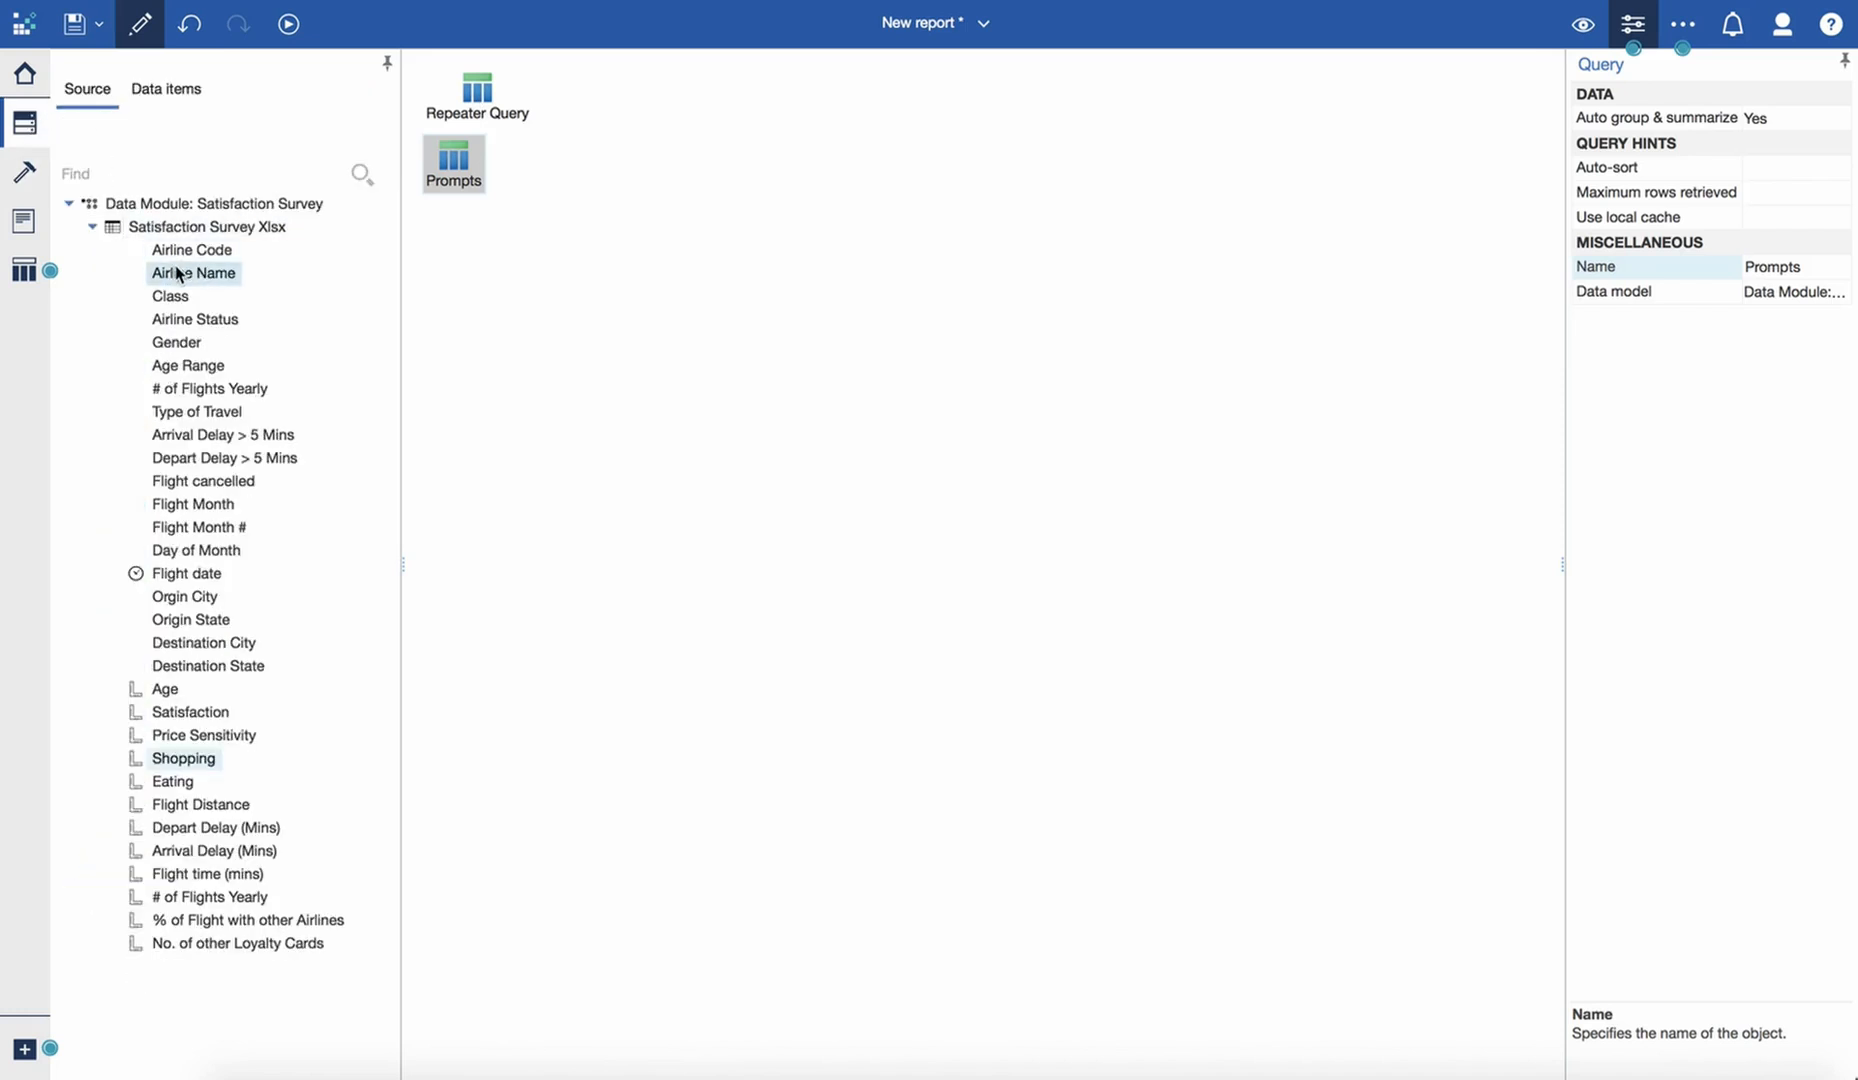
pyautogui.doubleClick(452, 162)
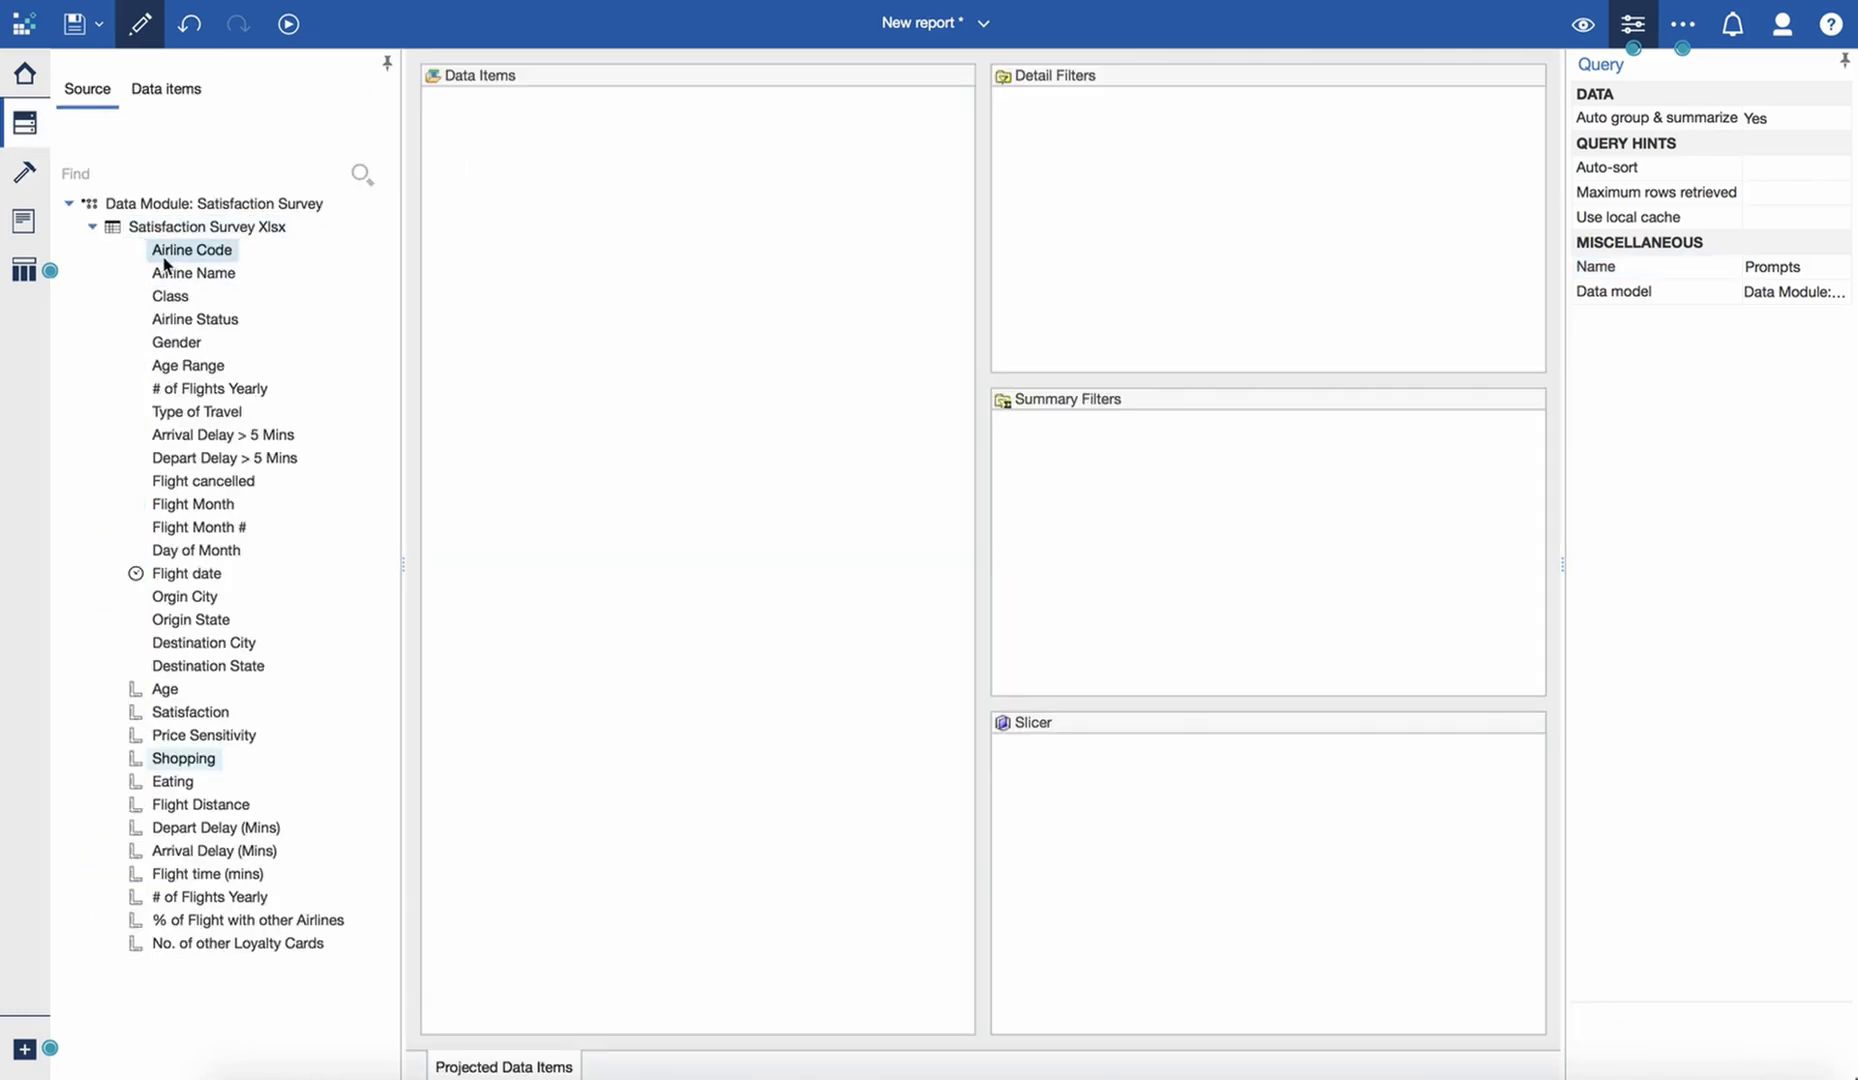
pyautogui.moveTo(170, 296); pyautogui.dragTo(557, 300)
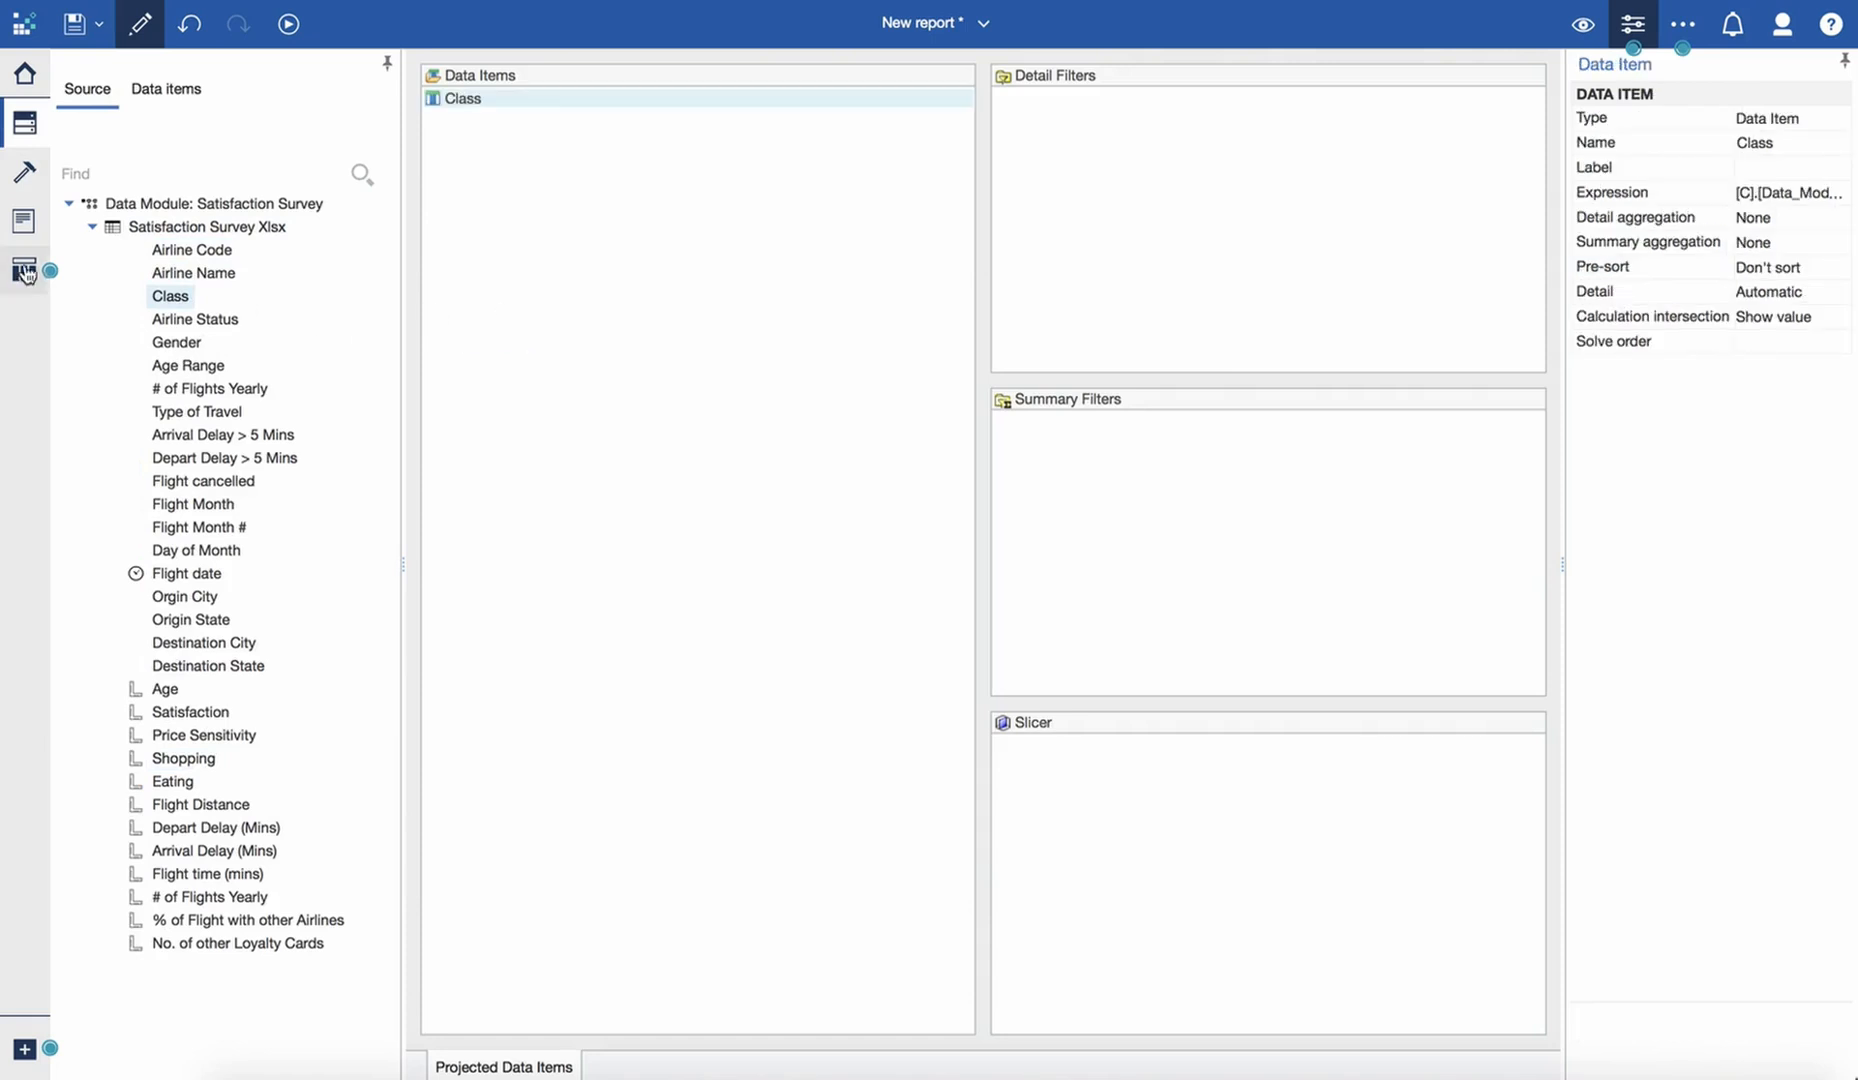
# - Insert a value prompt before the placeholder text in the Repeater Page's header block, with a new parameter named Class
pyautogui.click(23, 220)
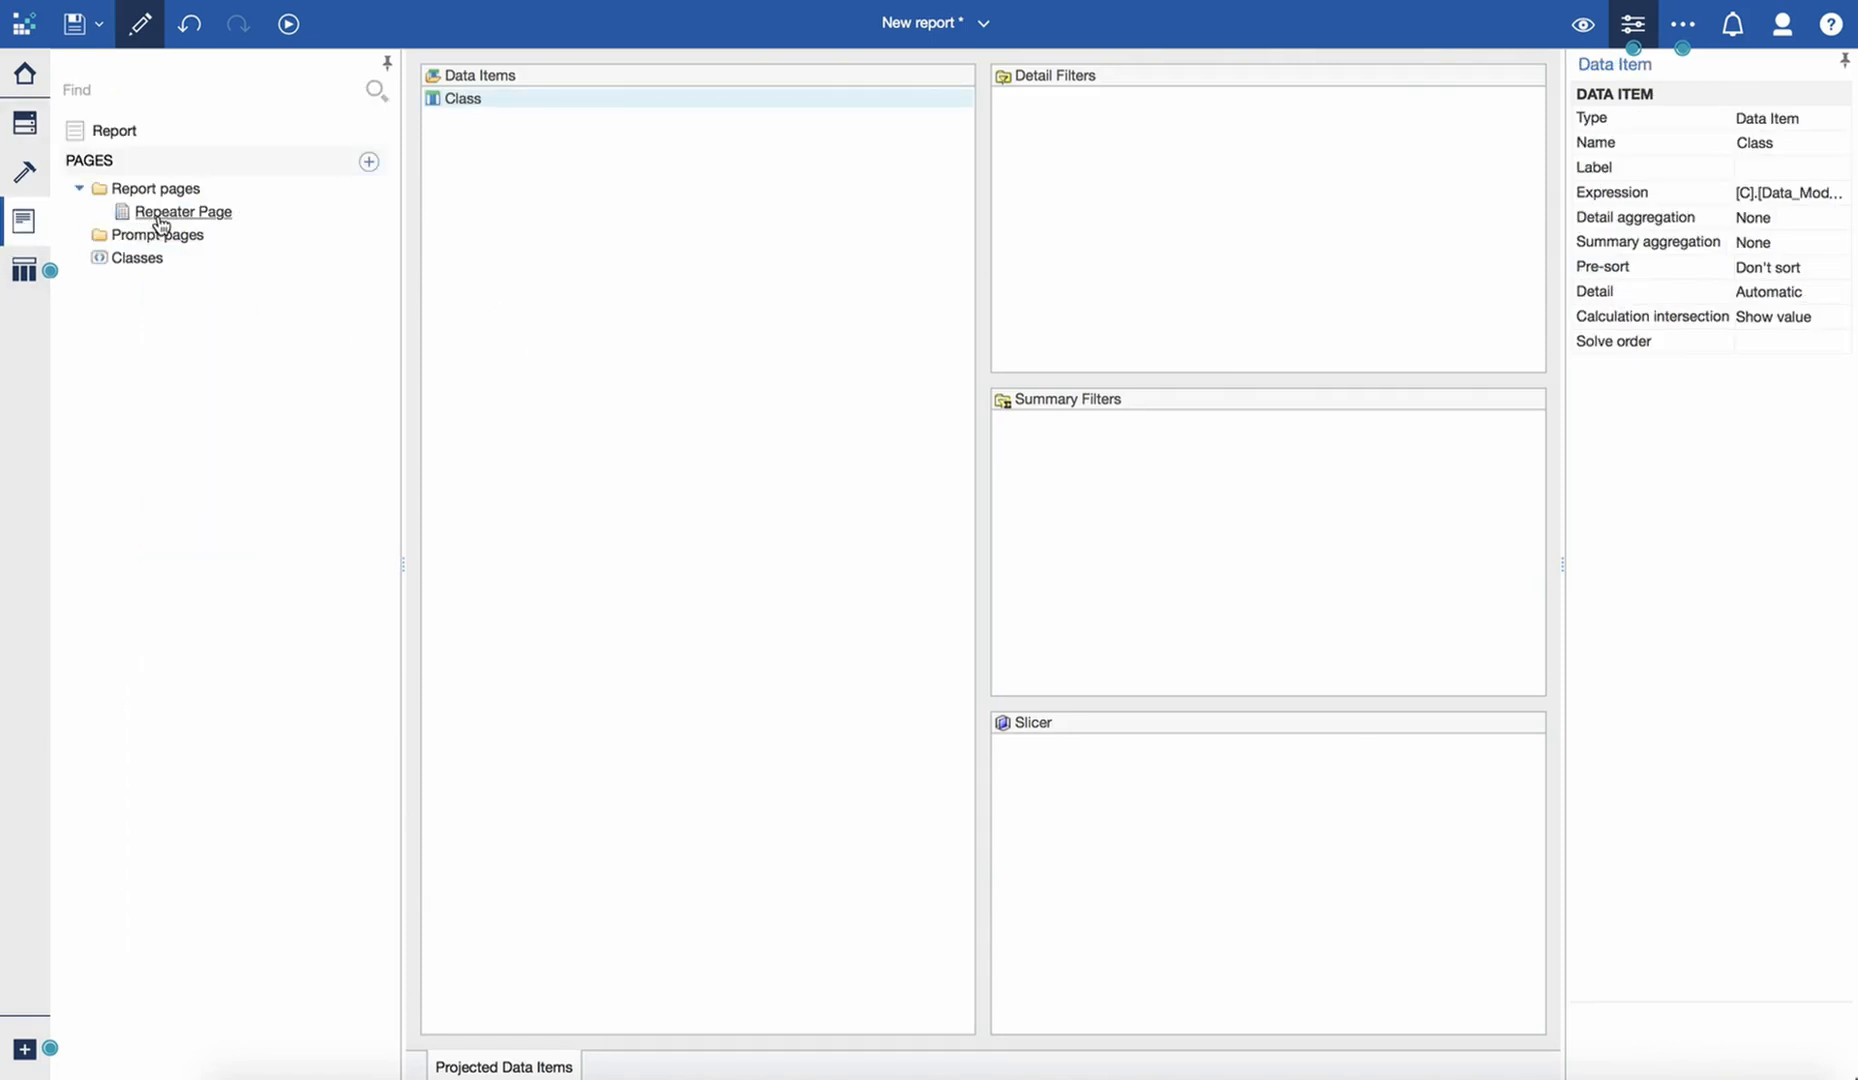
pyautogui.click(160, 222)
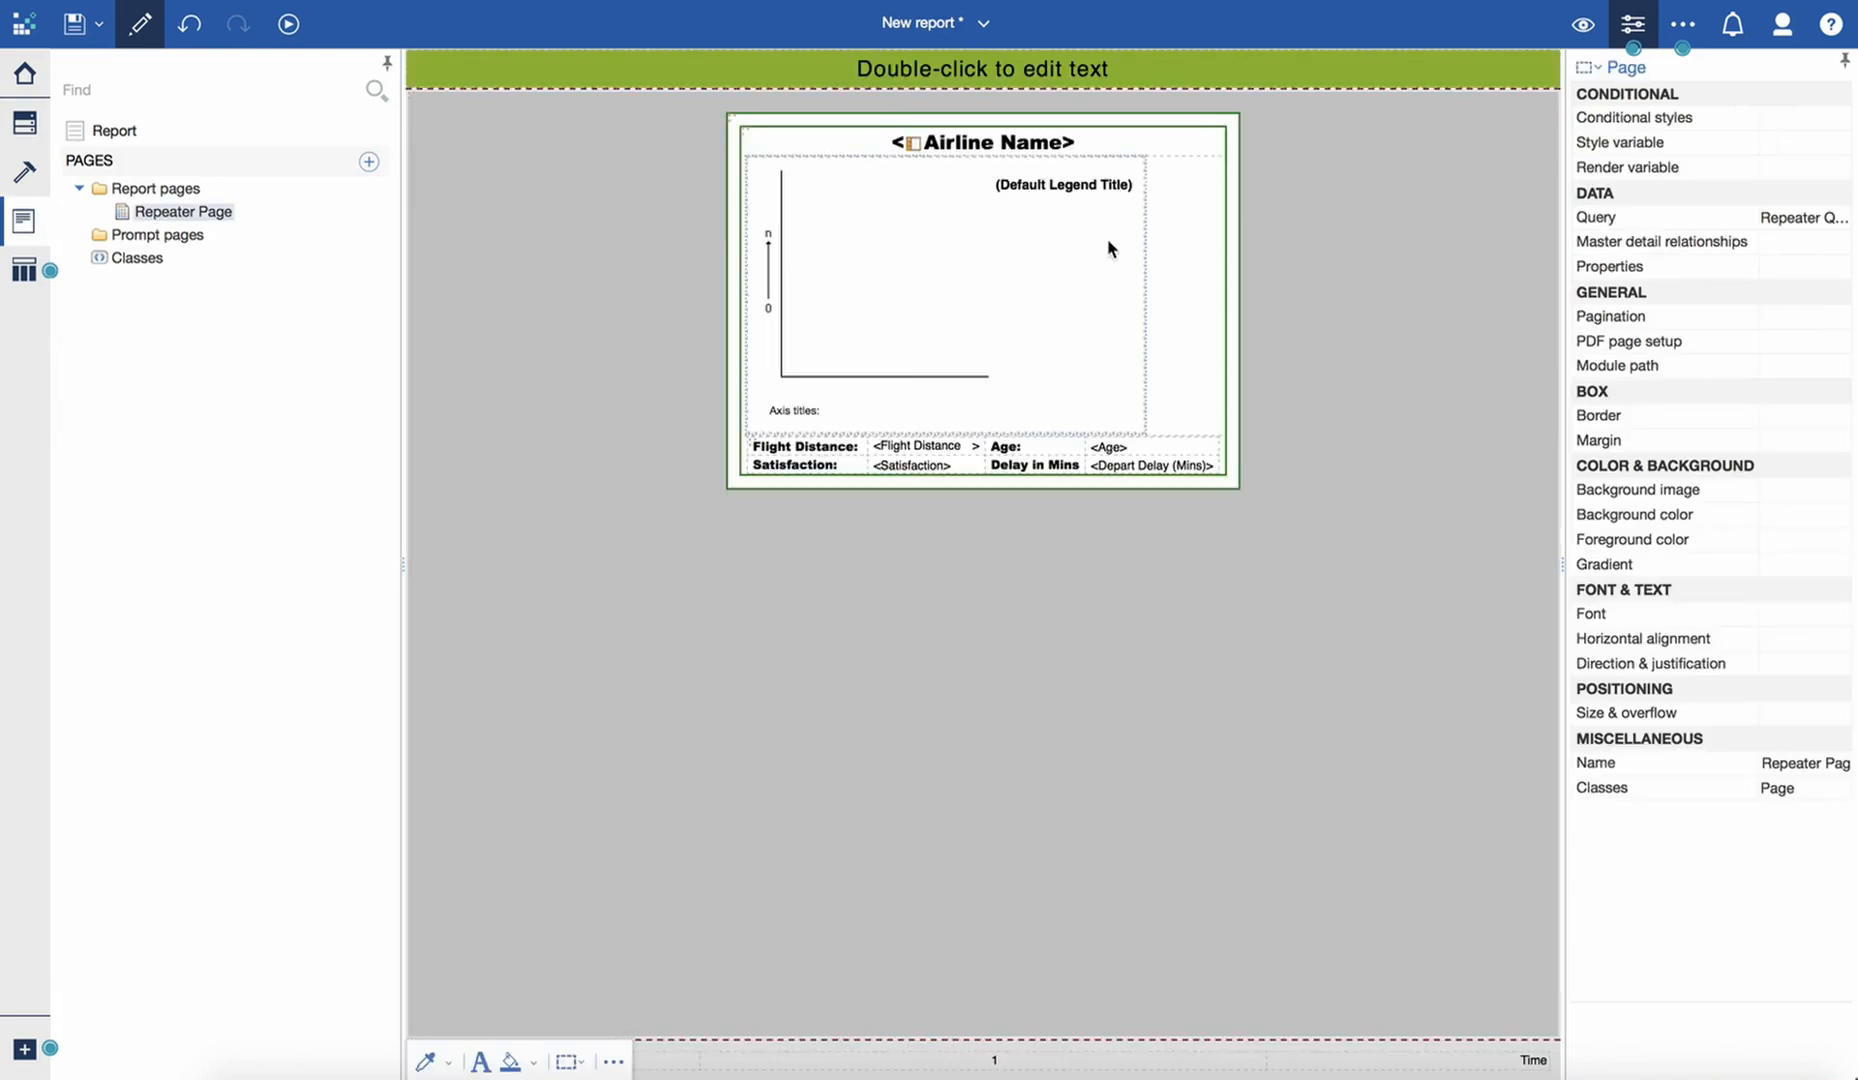
pyautogui.click(865, 80)
pyautogui.click(872, 74)
pyautogui.click(840, 73)
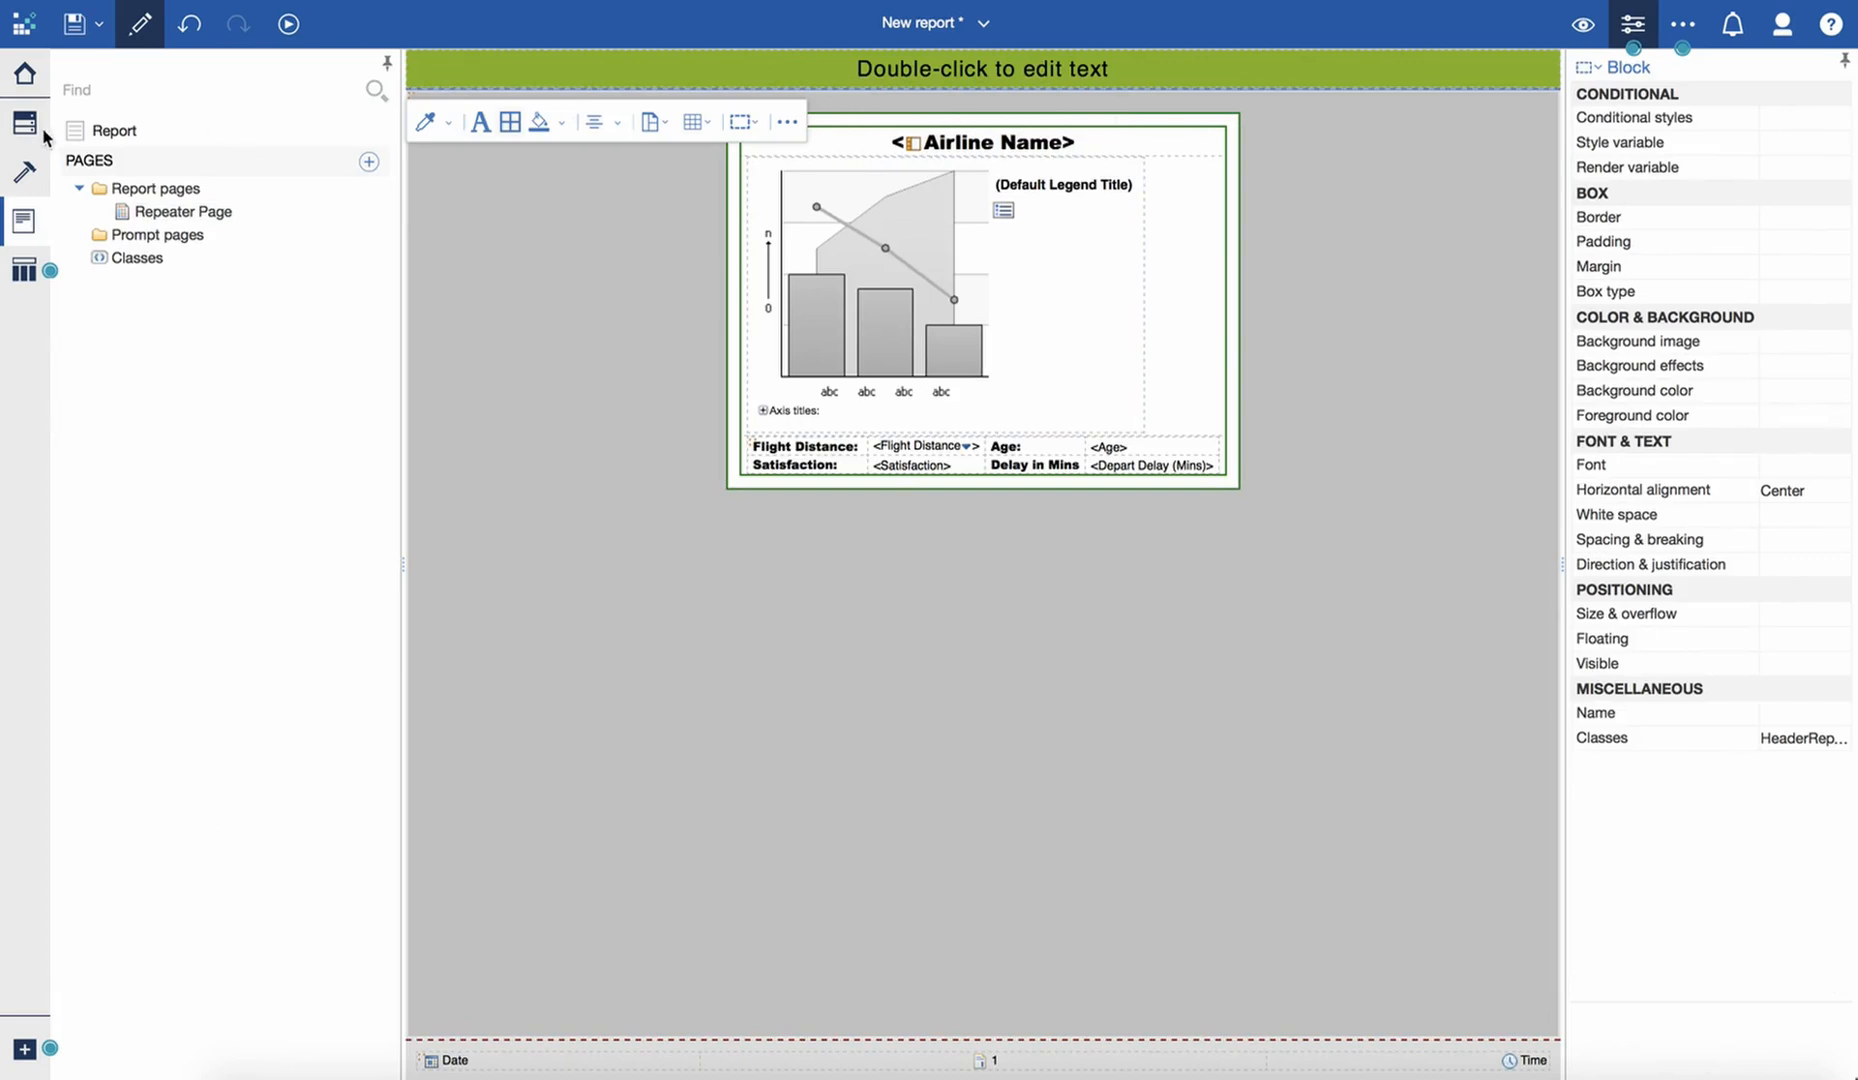
pyautogui.click(24, 171)
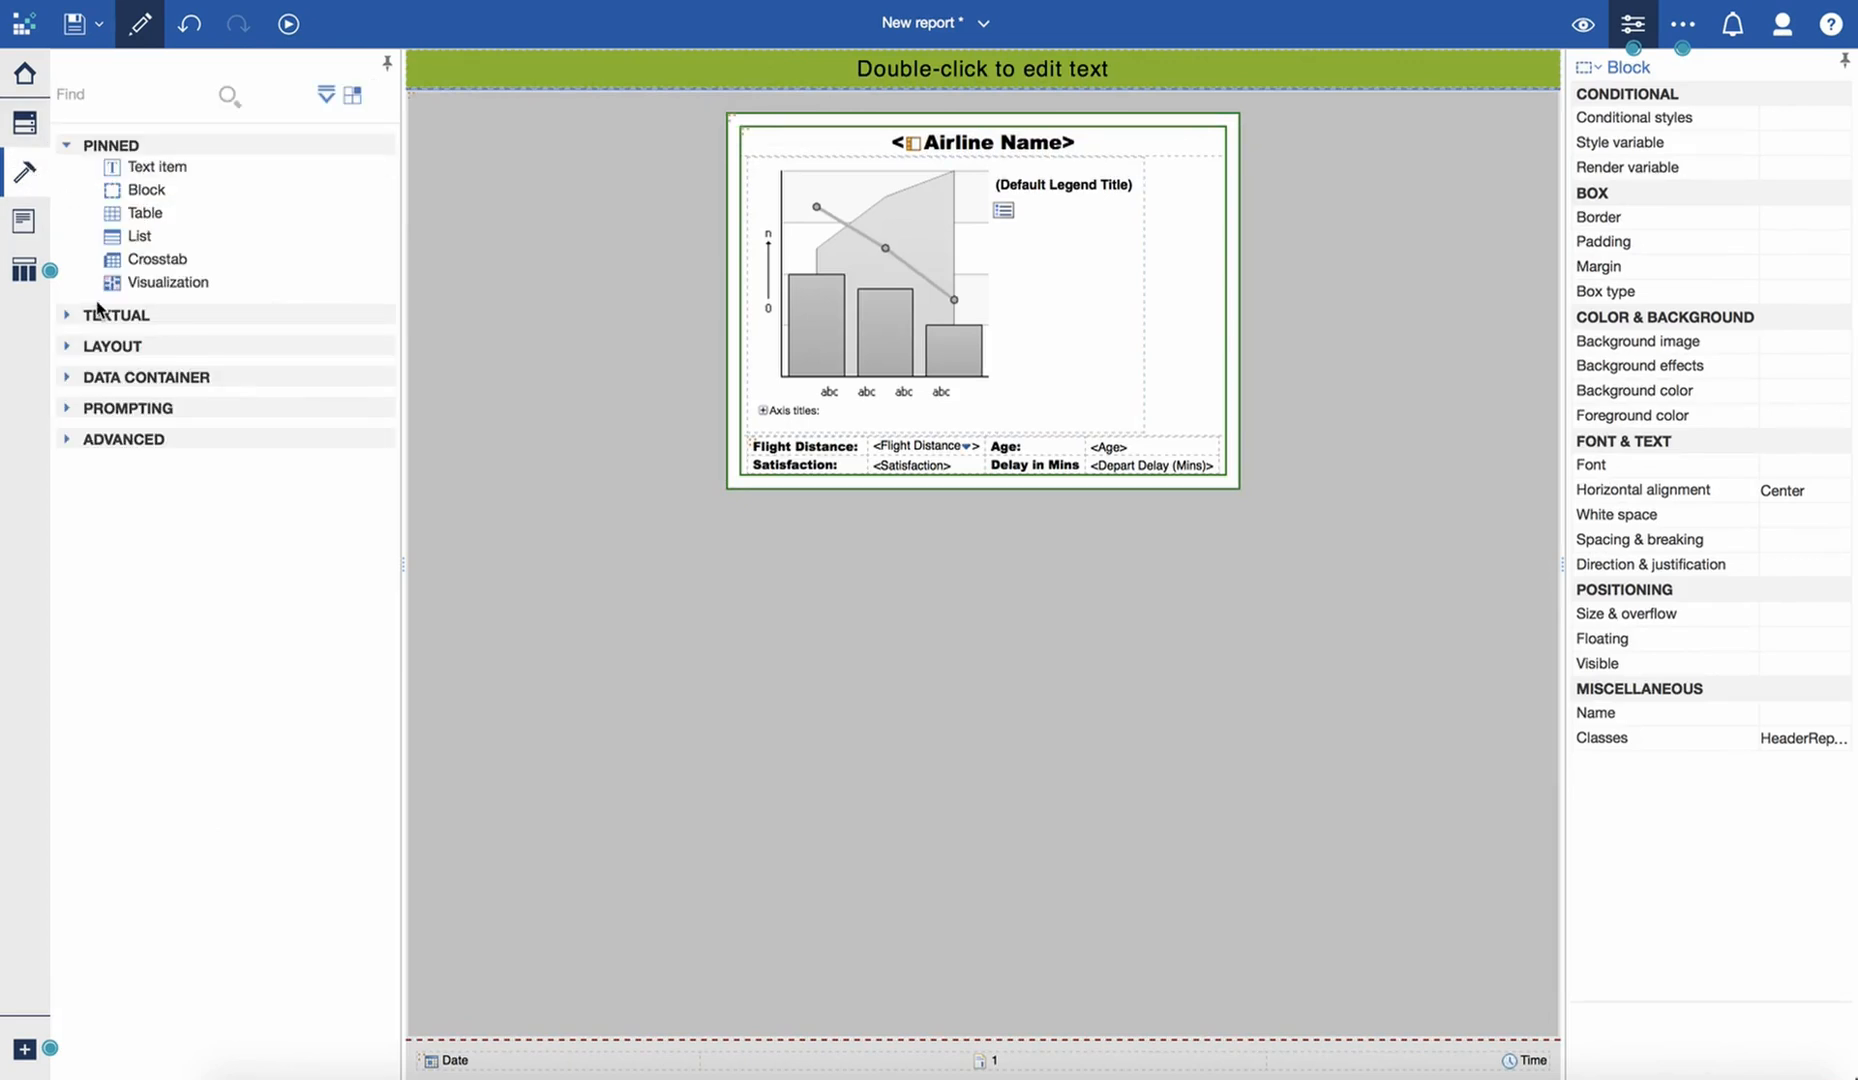
pyautogui.click(70, 378)
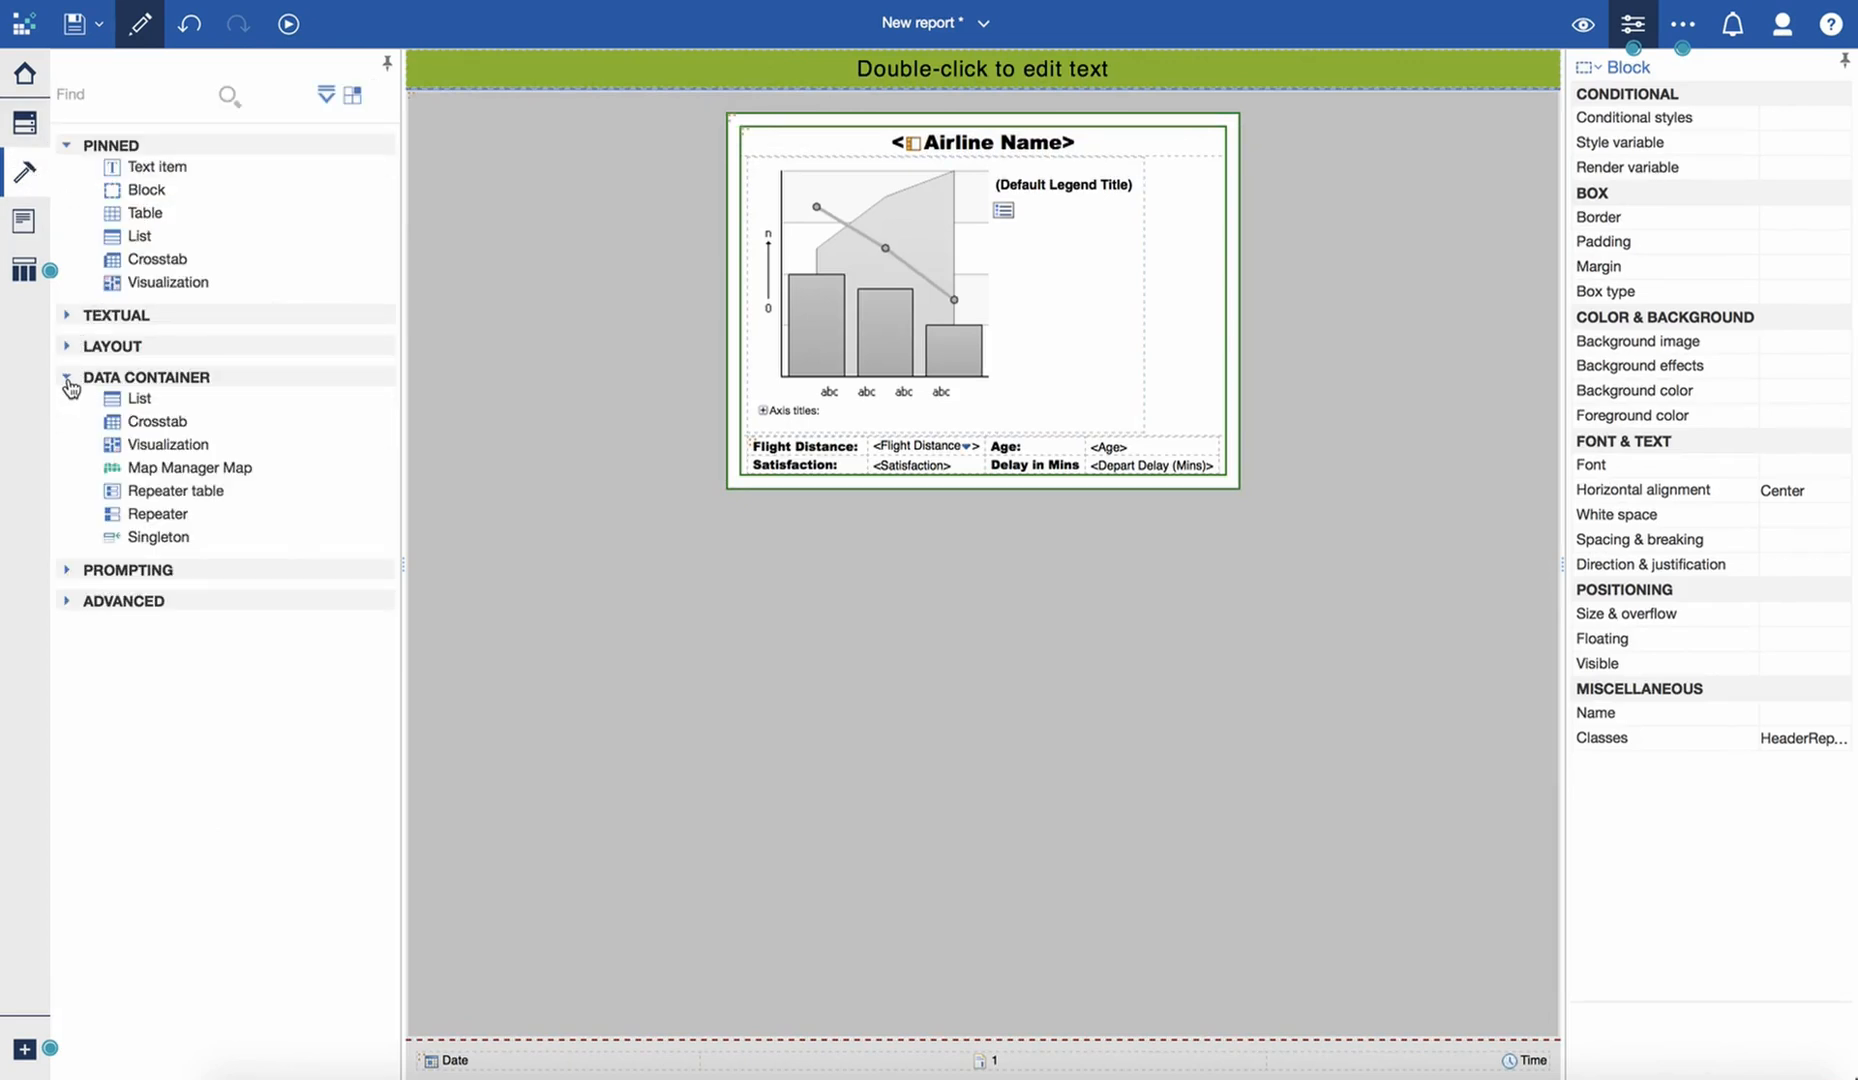
pyautogui.click(66, 571)
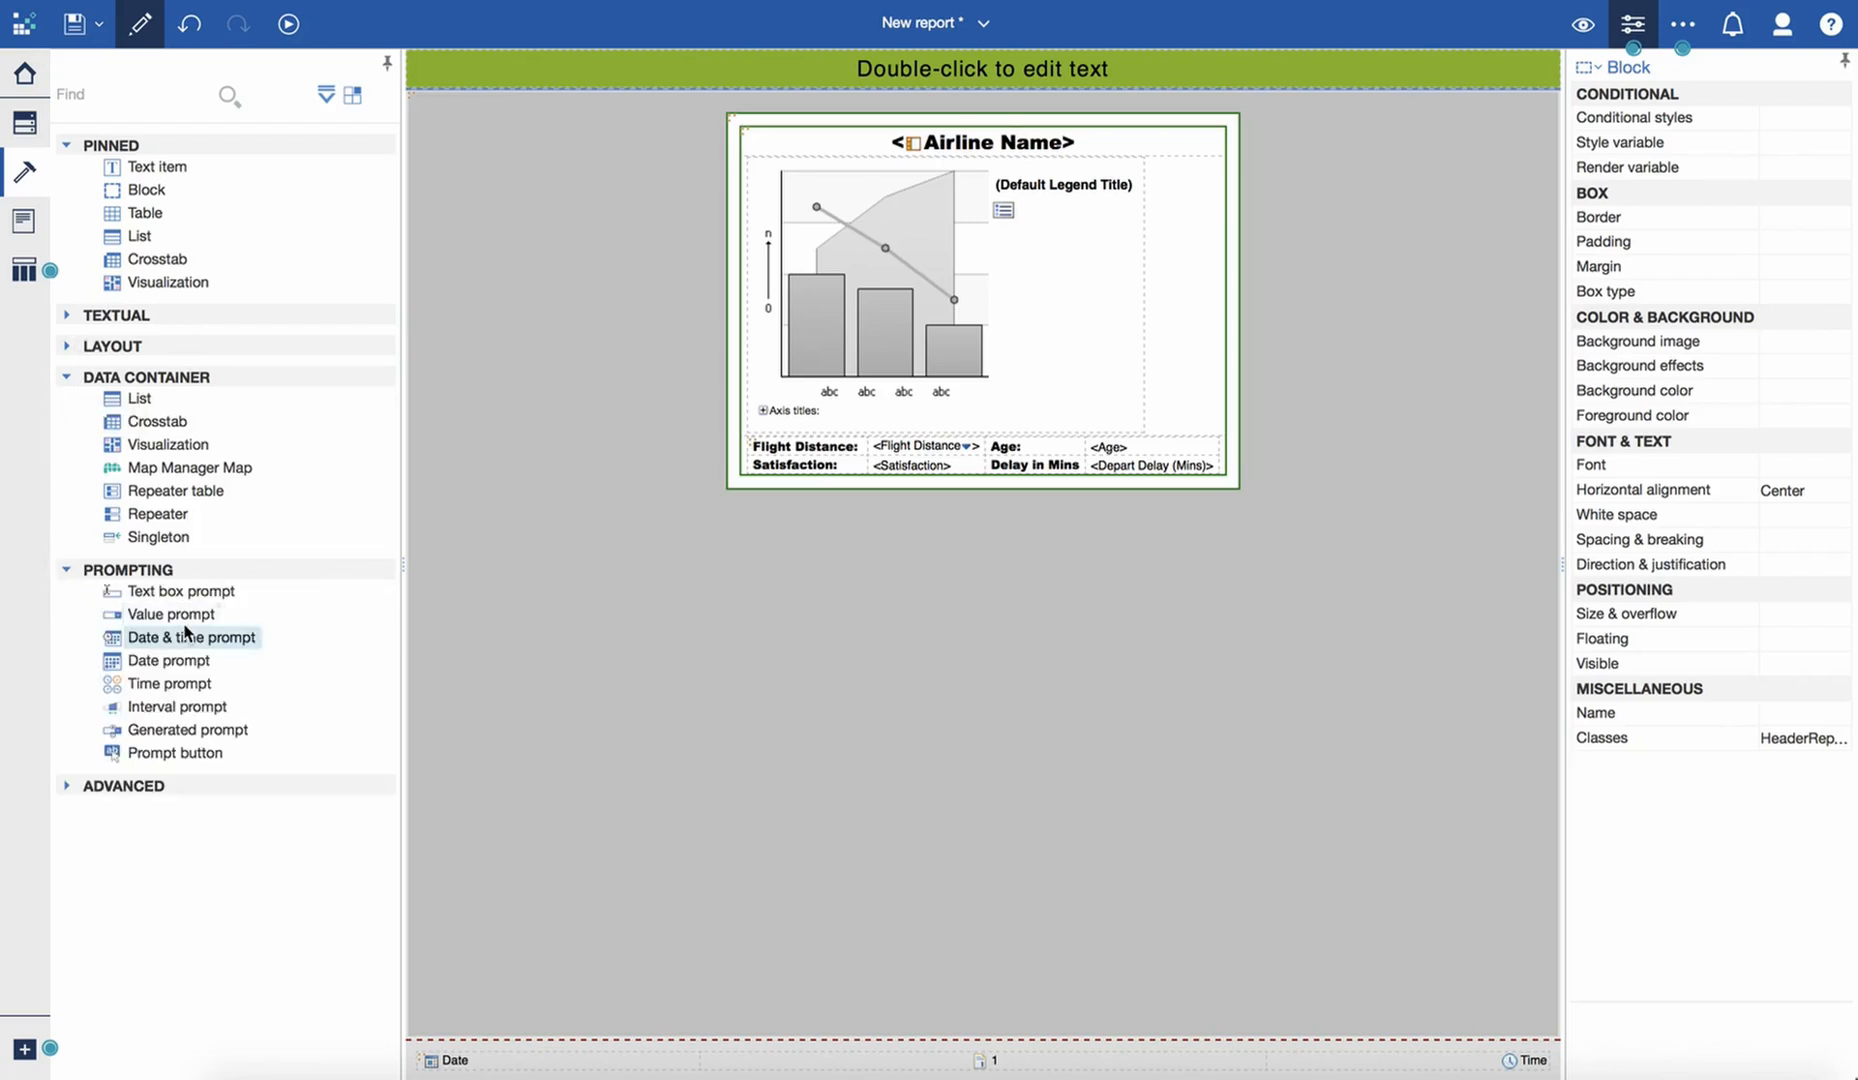
pyautogui.moveTo(185, 630); pyautogui.dragTo(726, 82)
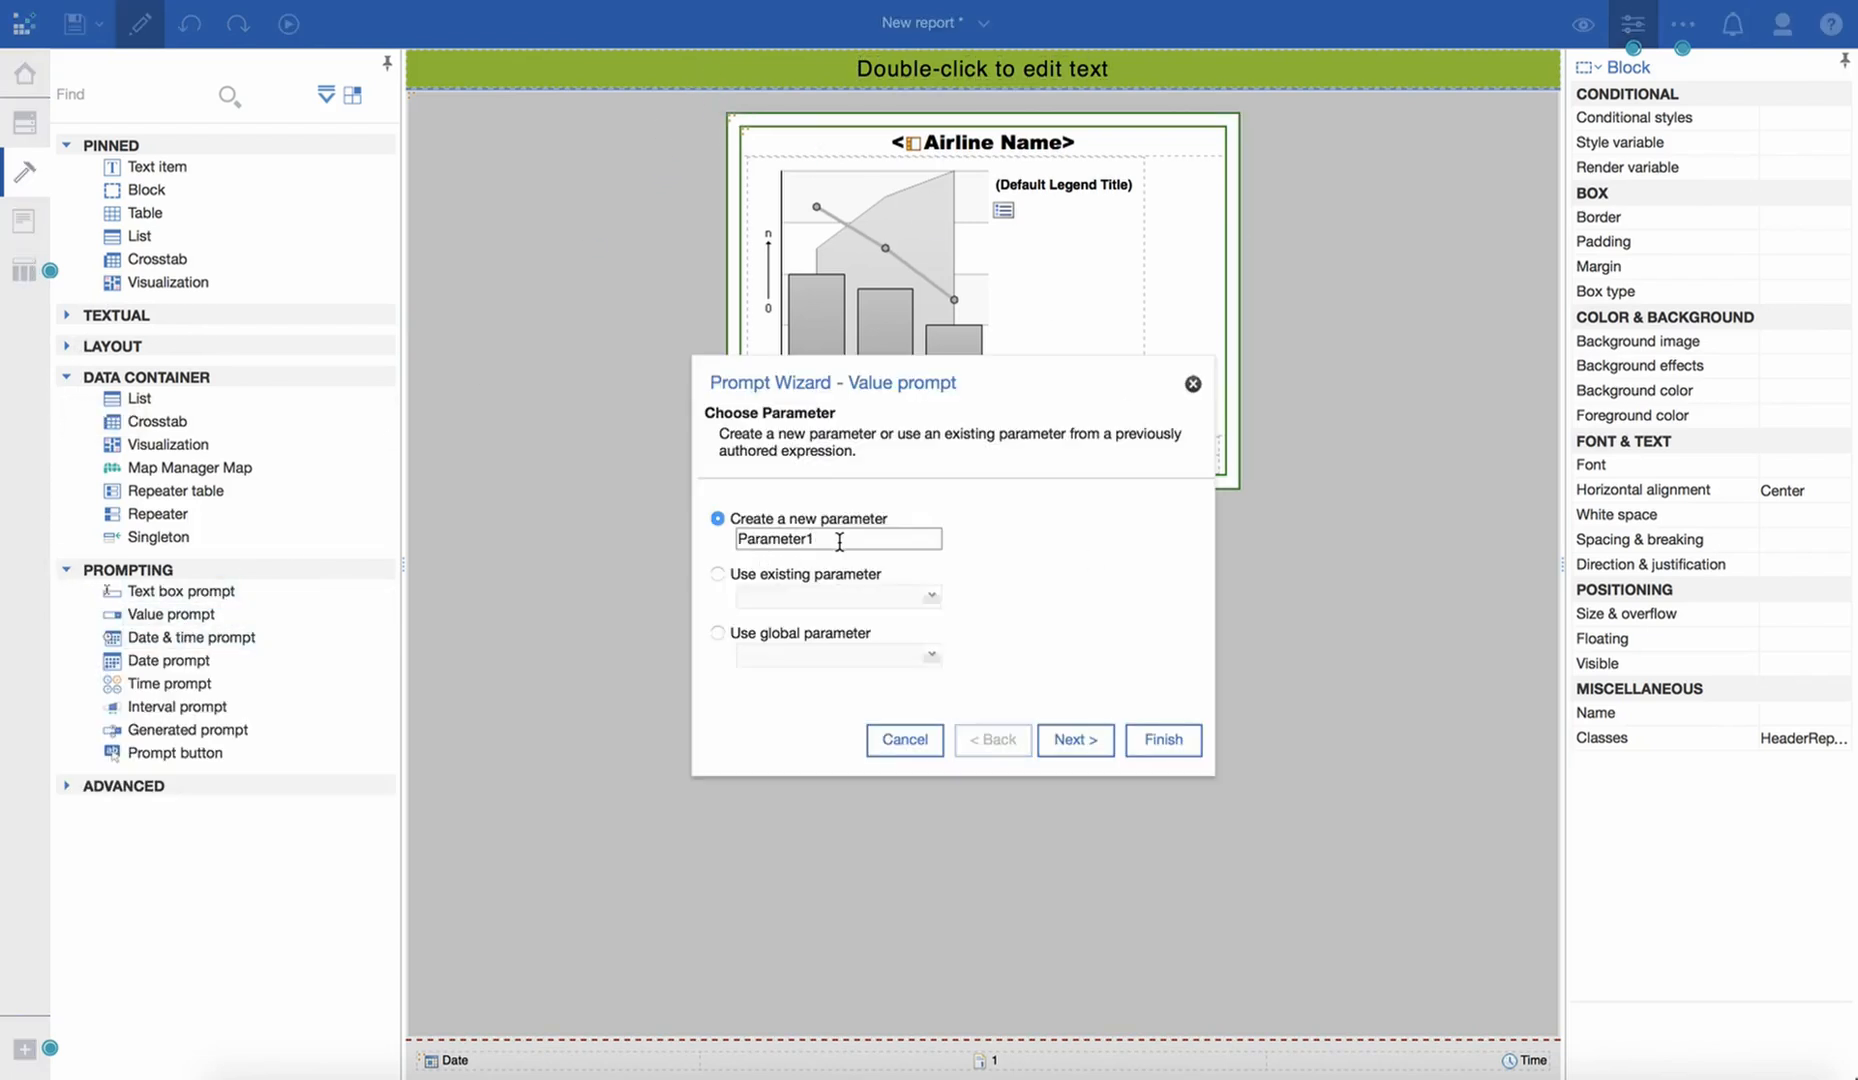
pyautogui.moveTo(839, 541); pyautogui.dragTo(721, 531)
pyautogui.write('Class')
pyautogui.click(1163, 740)
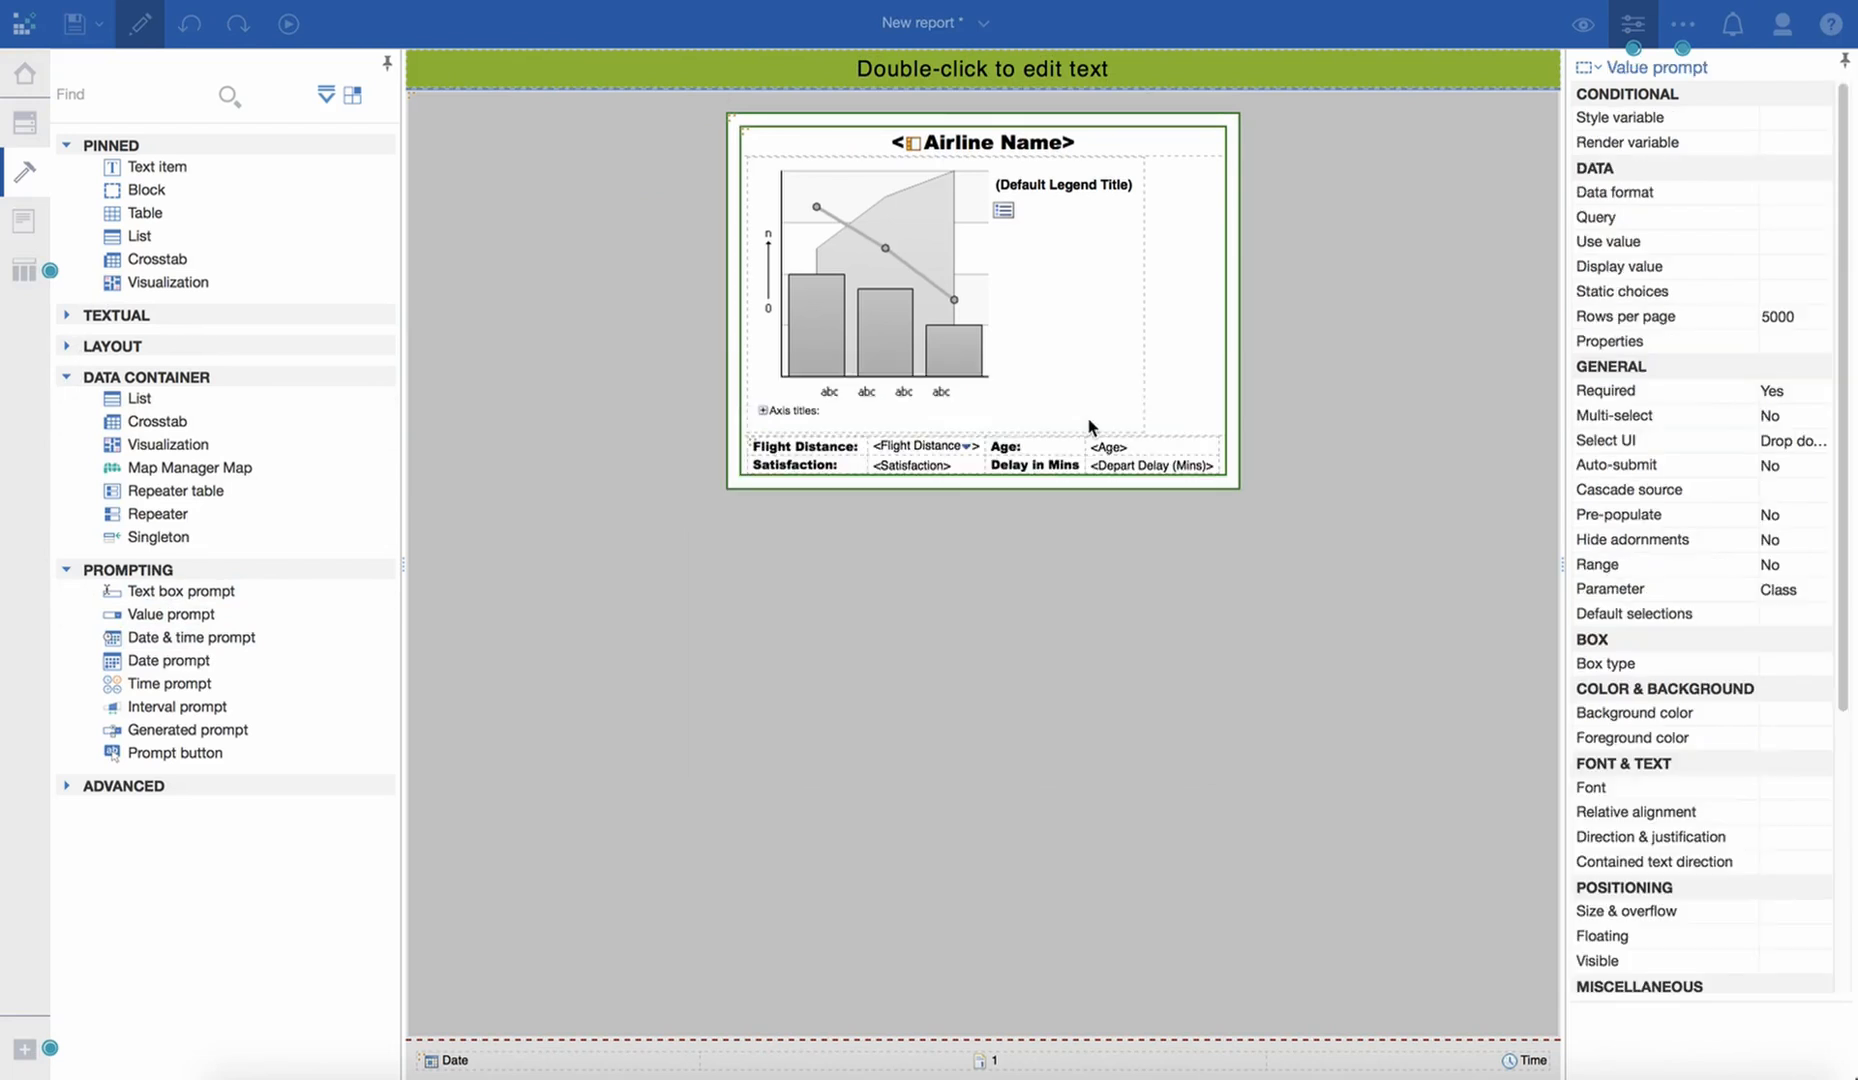
# - Link the value prompt to the Prompts query, with Class as both its use value and display value
pyautogui.click(1810, 218)
pyautogui.click(1819, 218)
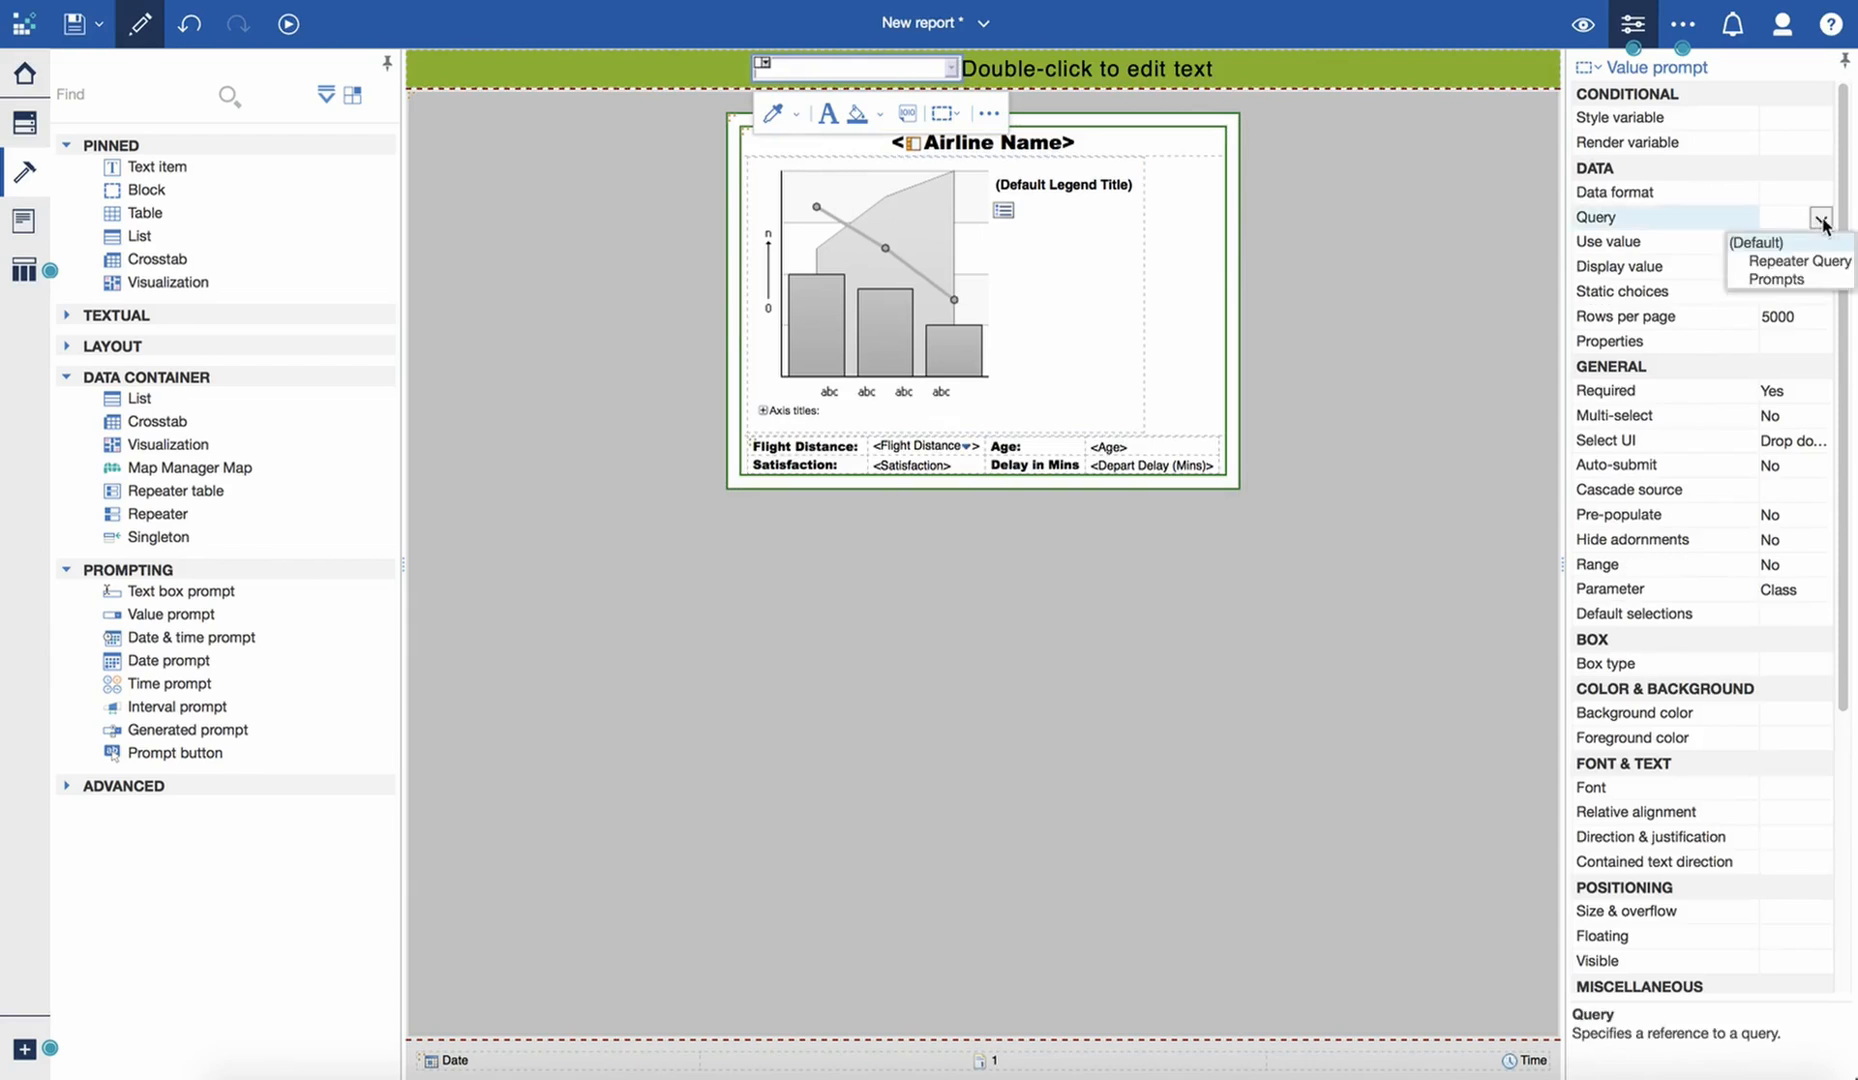
pyautogui.click(1797, 279)
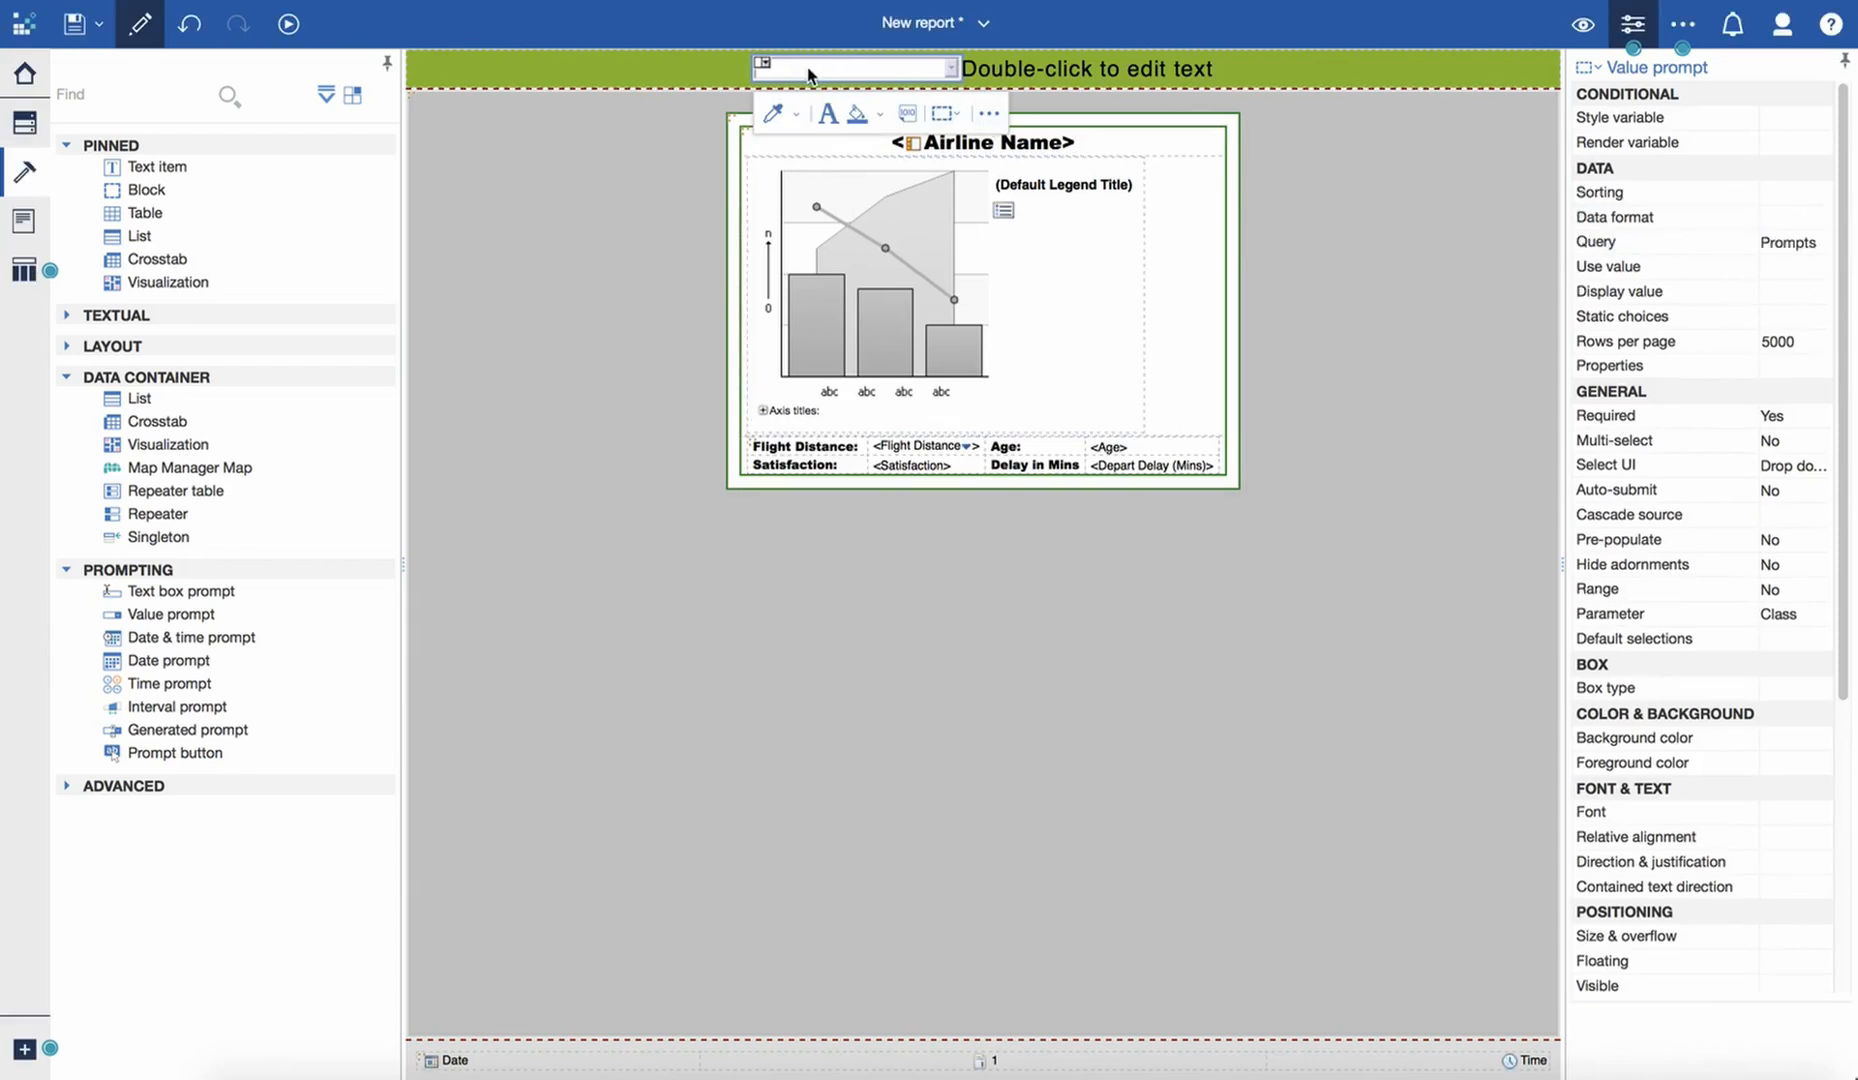
pyautogui.click(1792, 268)
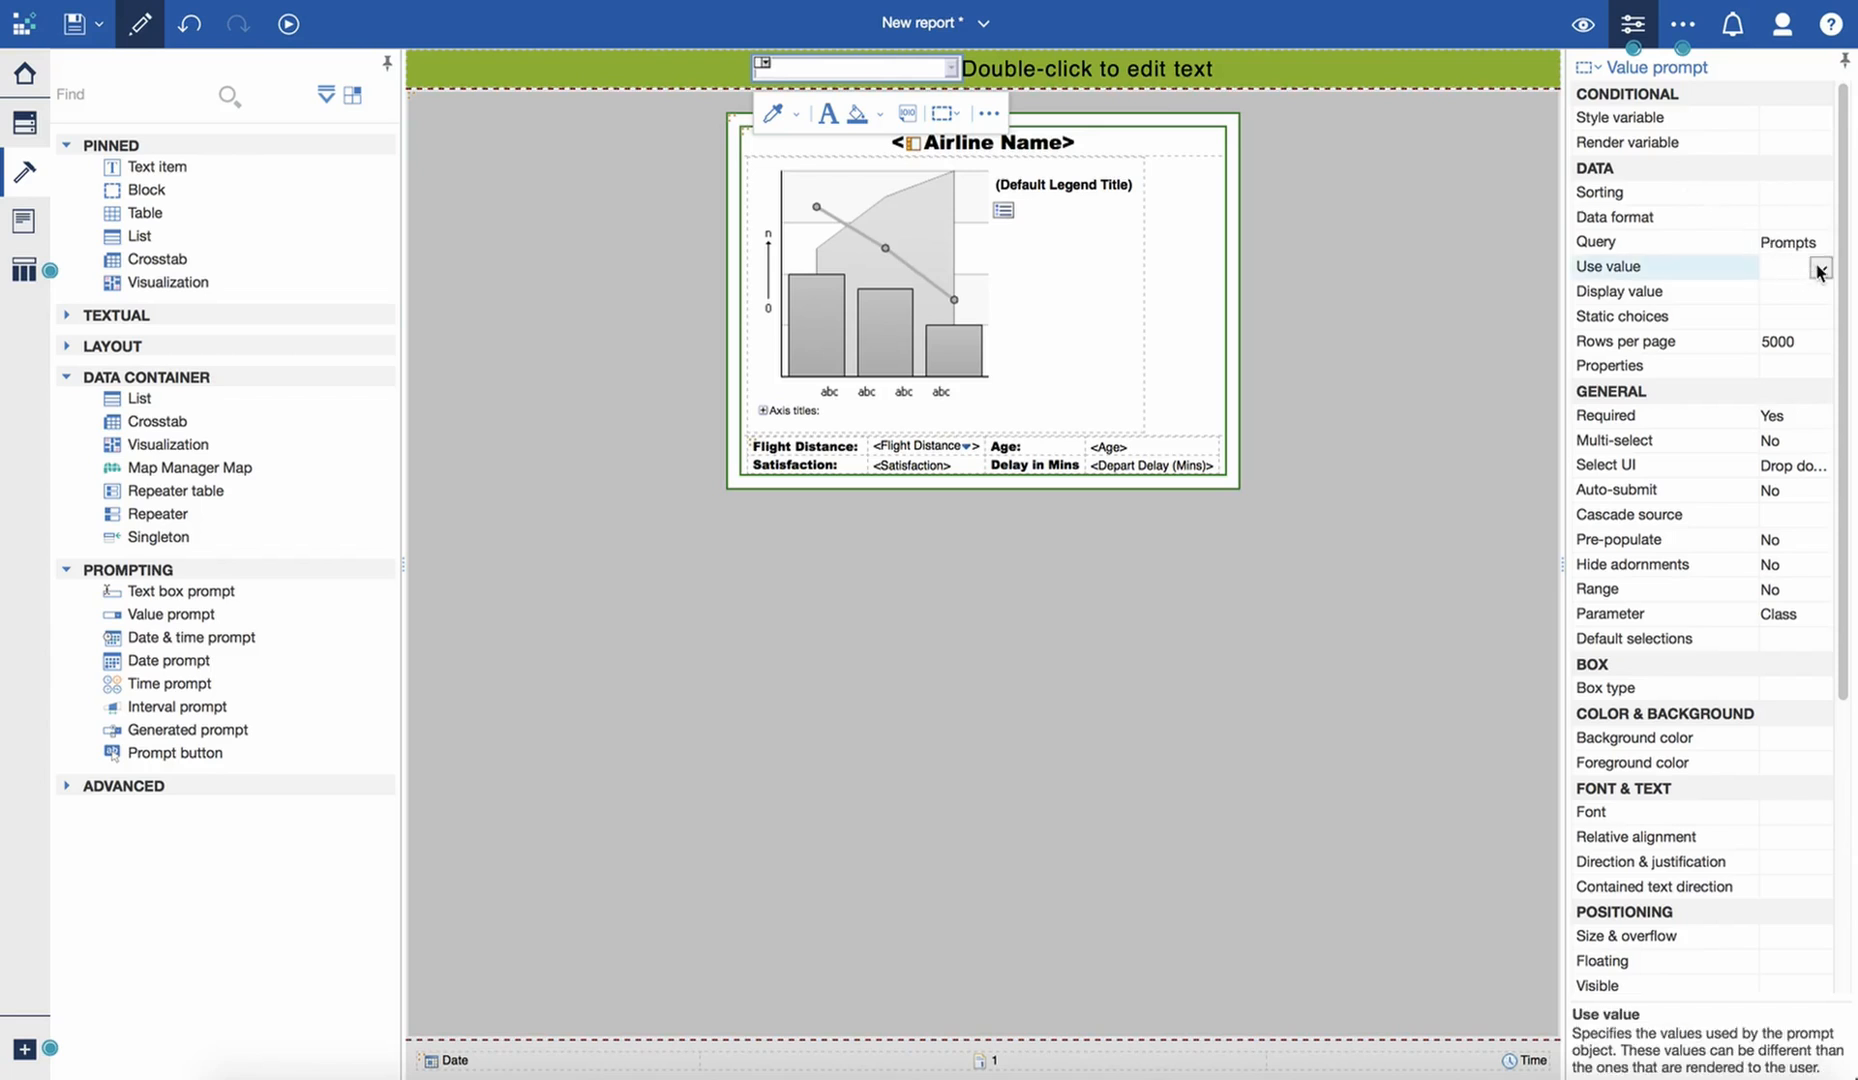
pyautogui.click(1819, 270)
pyautogui.click(1808, 313)
pyautogui.click(1805, 292)
pyautogui.click(1820, 293)
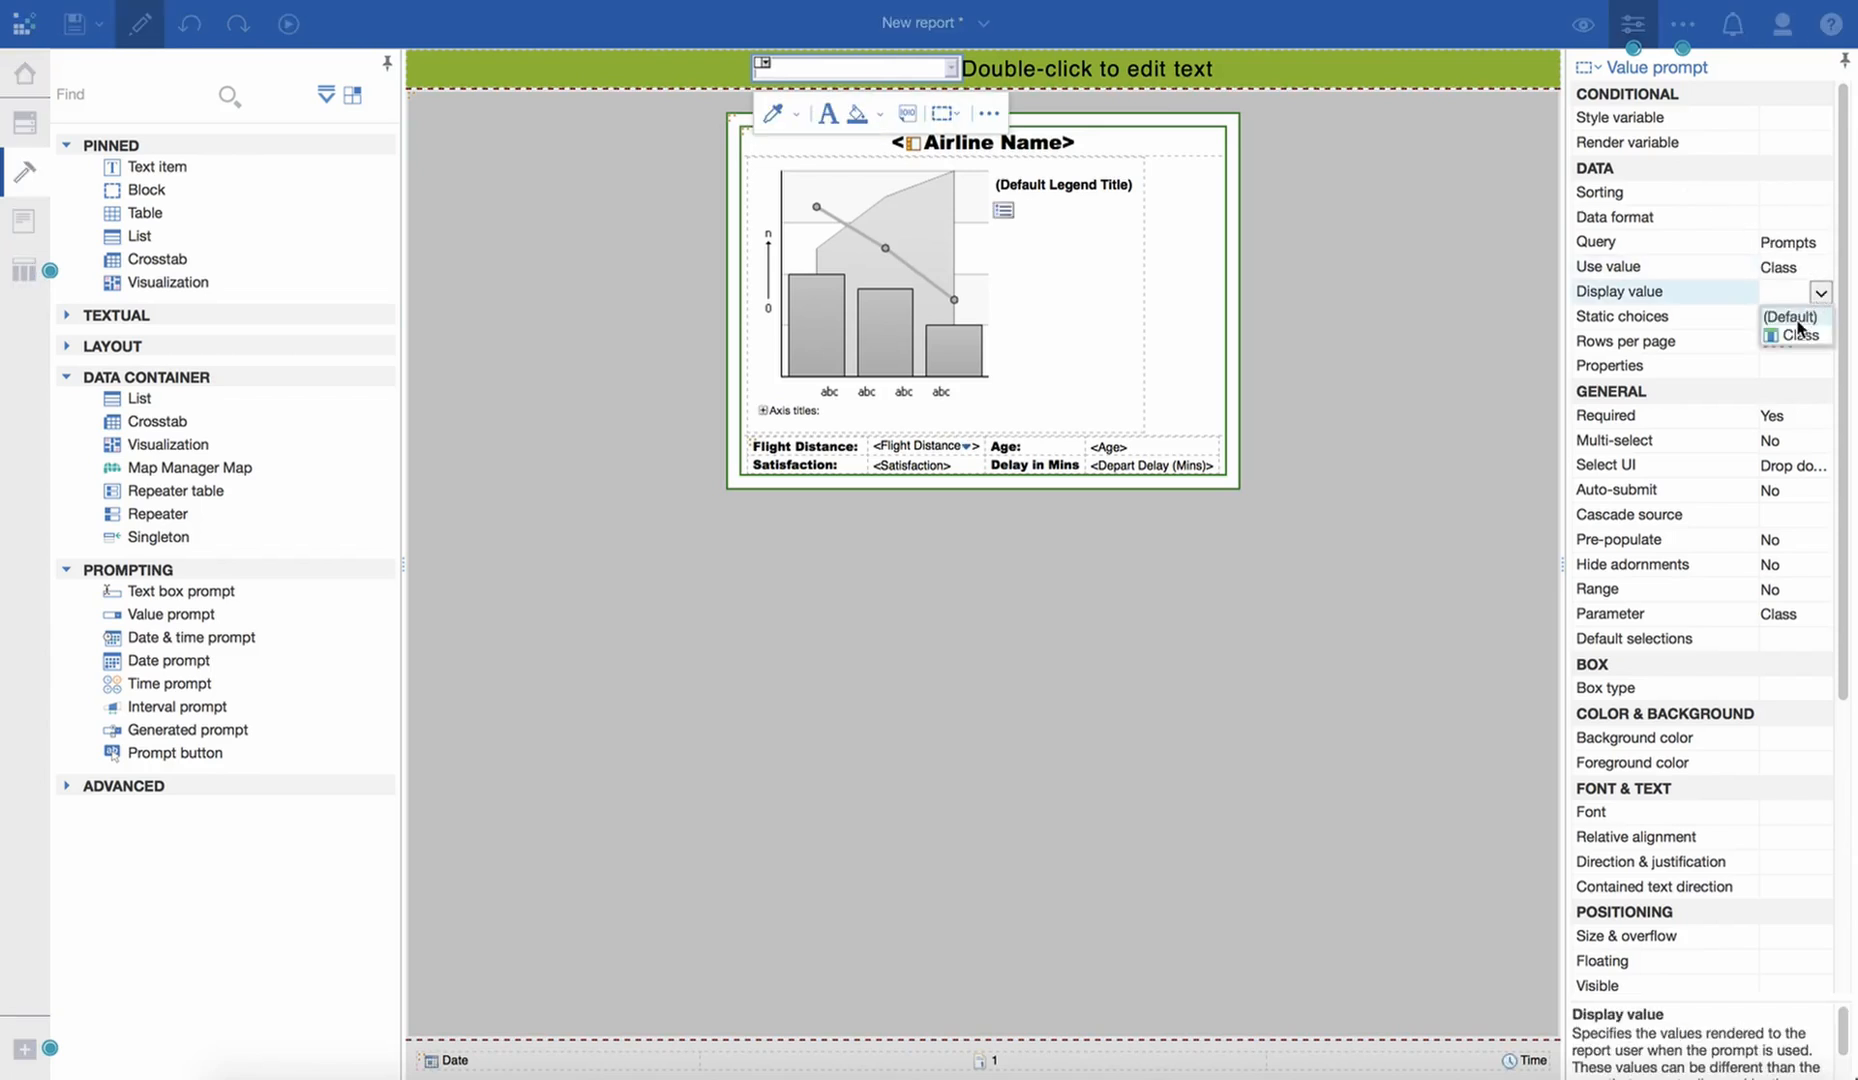
# - Define the value prompt's sorting by Class
pyautogui.click(1812, 192)
pyautogui.click(1820, 194)
pyautogui.moveTo(833, 425); pyautogui.dragTo(1033, 478)
pyautogui.press('Return')
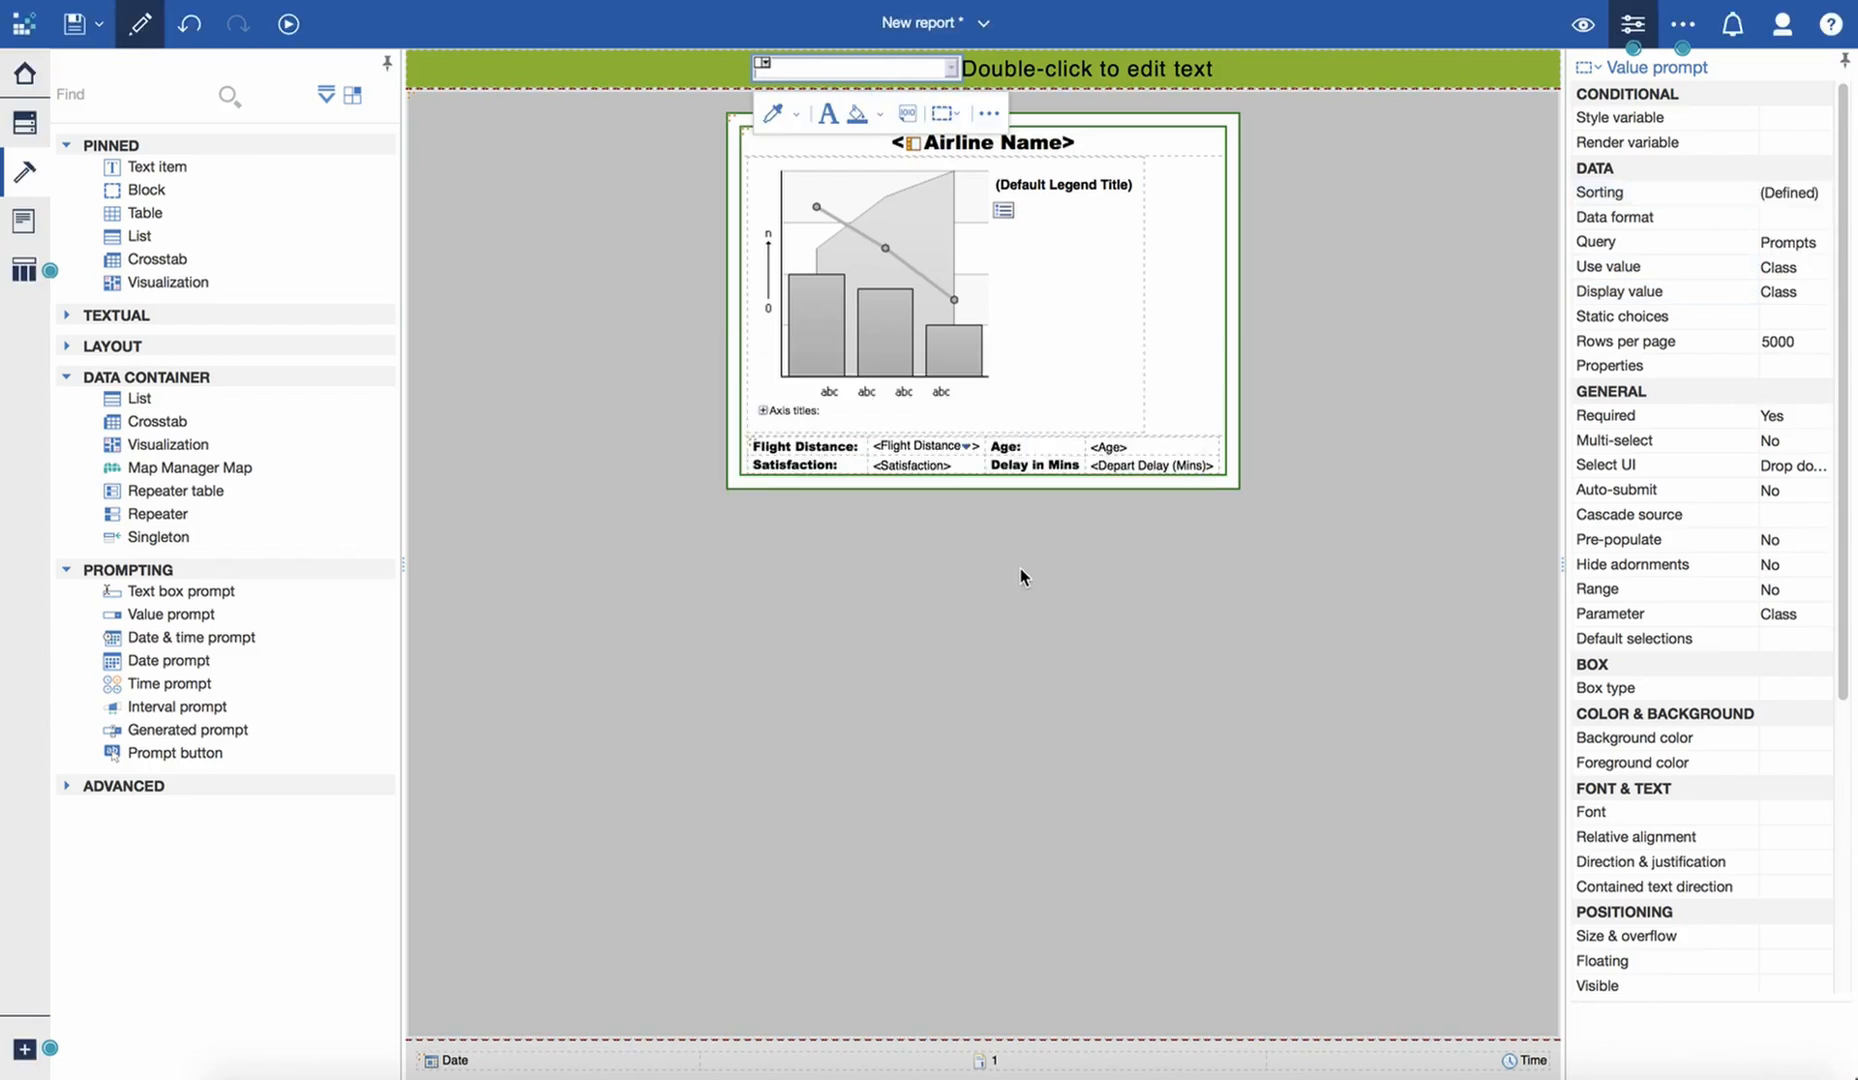
# - Cut the placeholder text item beside the Class value prompt out of the Repeater Page's header block
pyautogui.click(1022, 70)
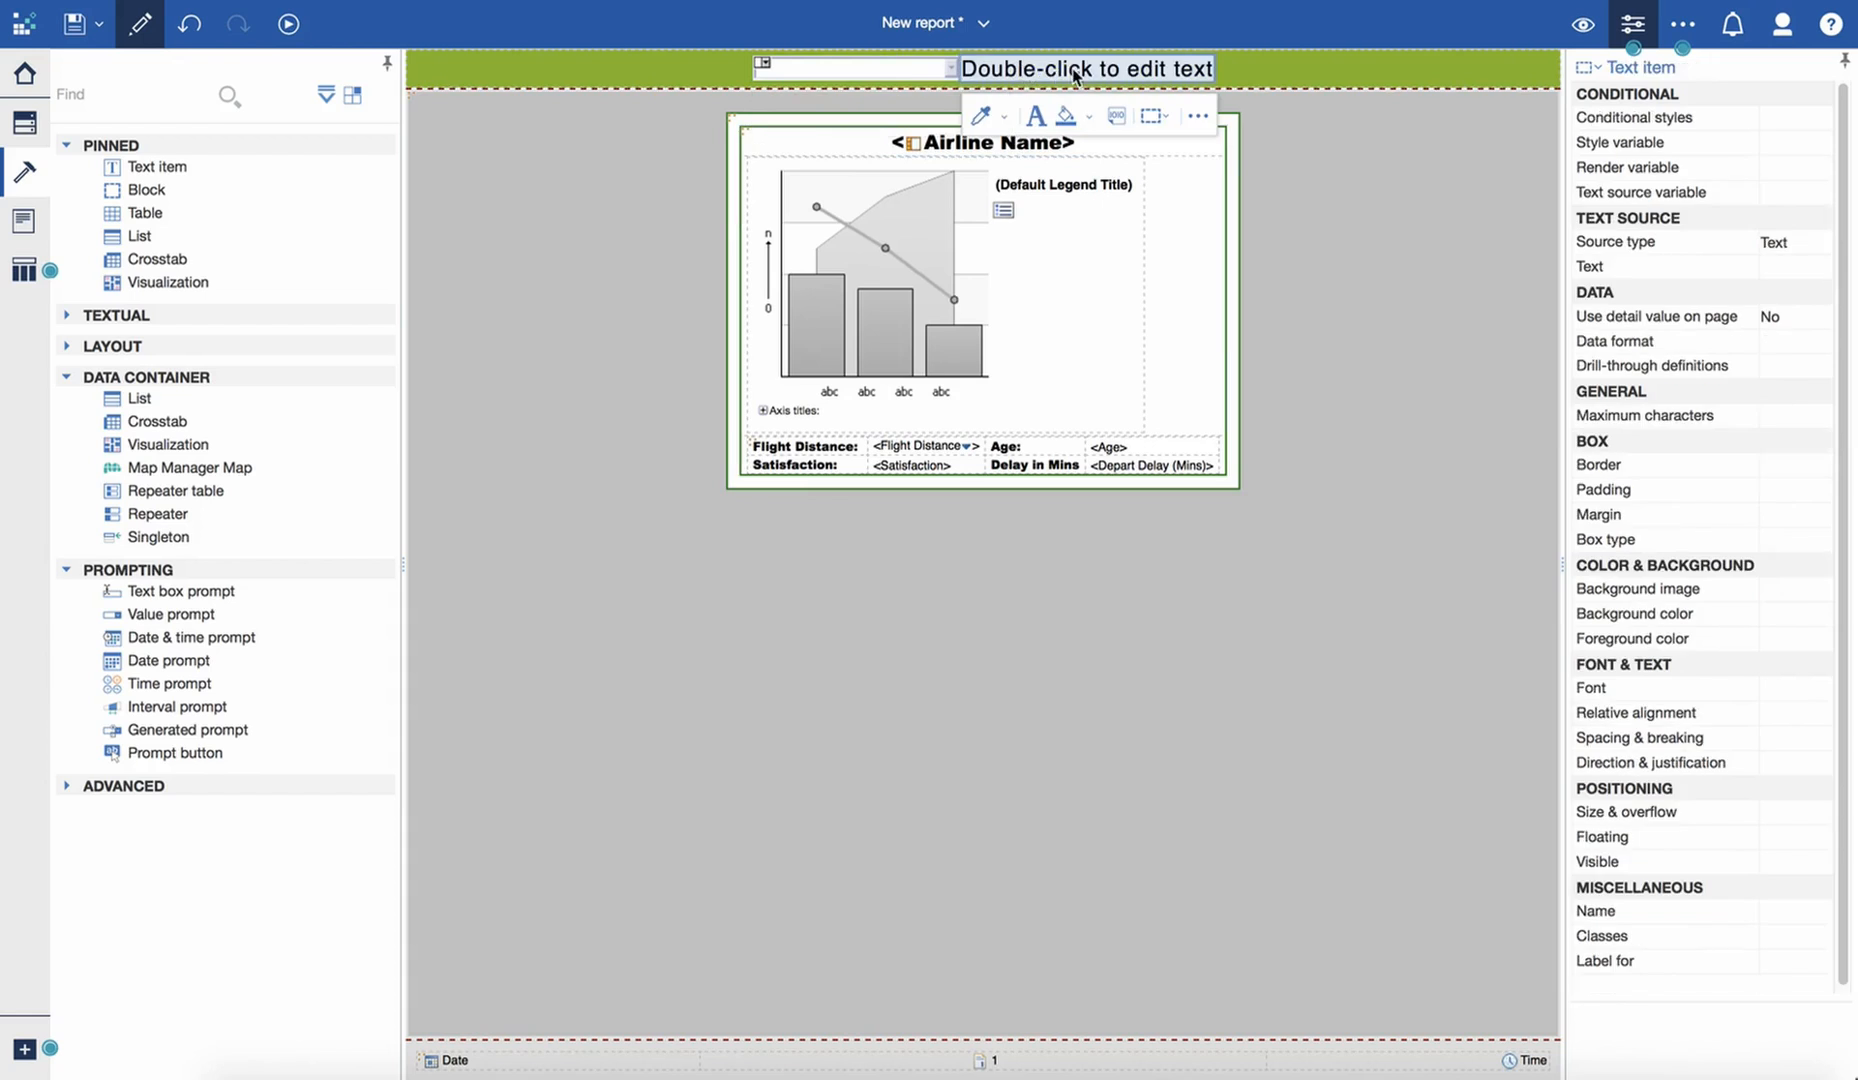
pyautogui.click(1198, 115)
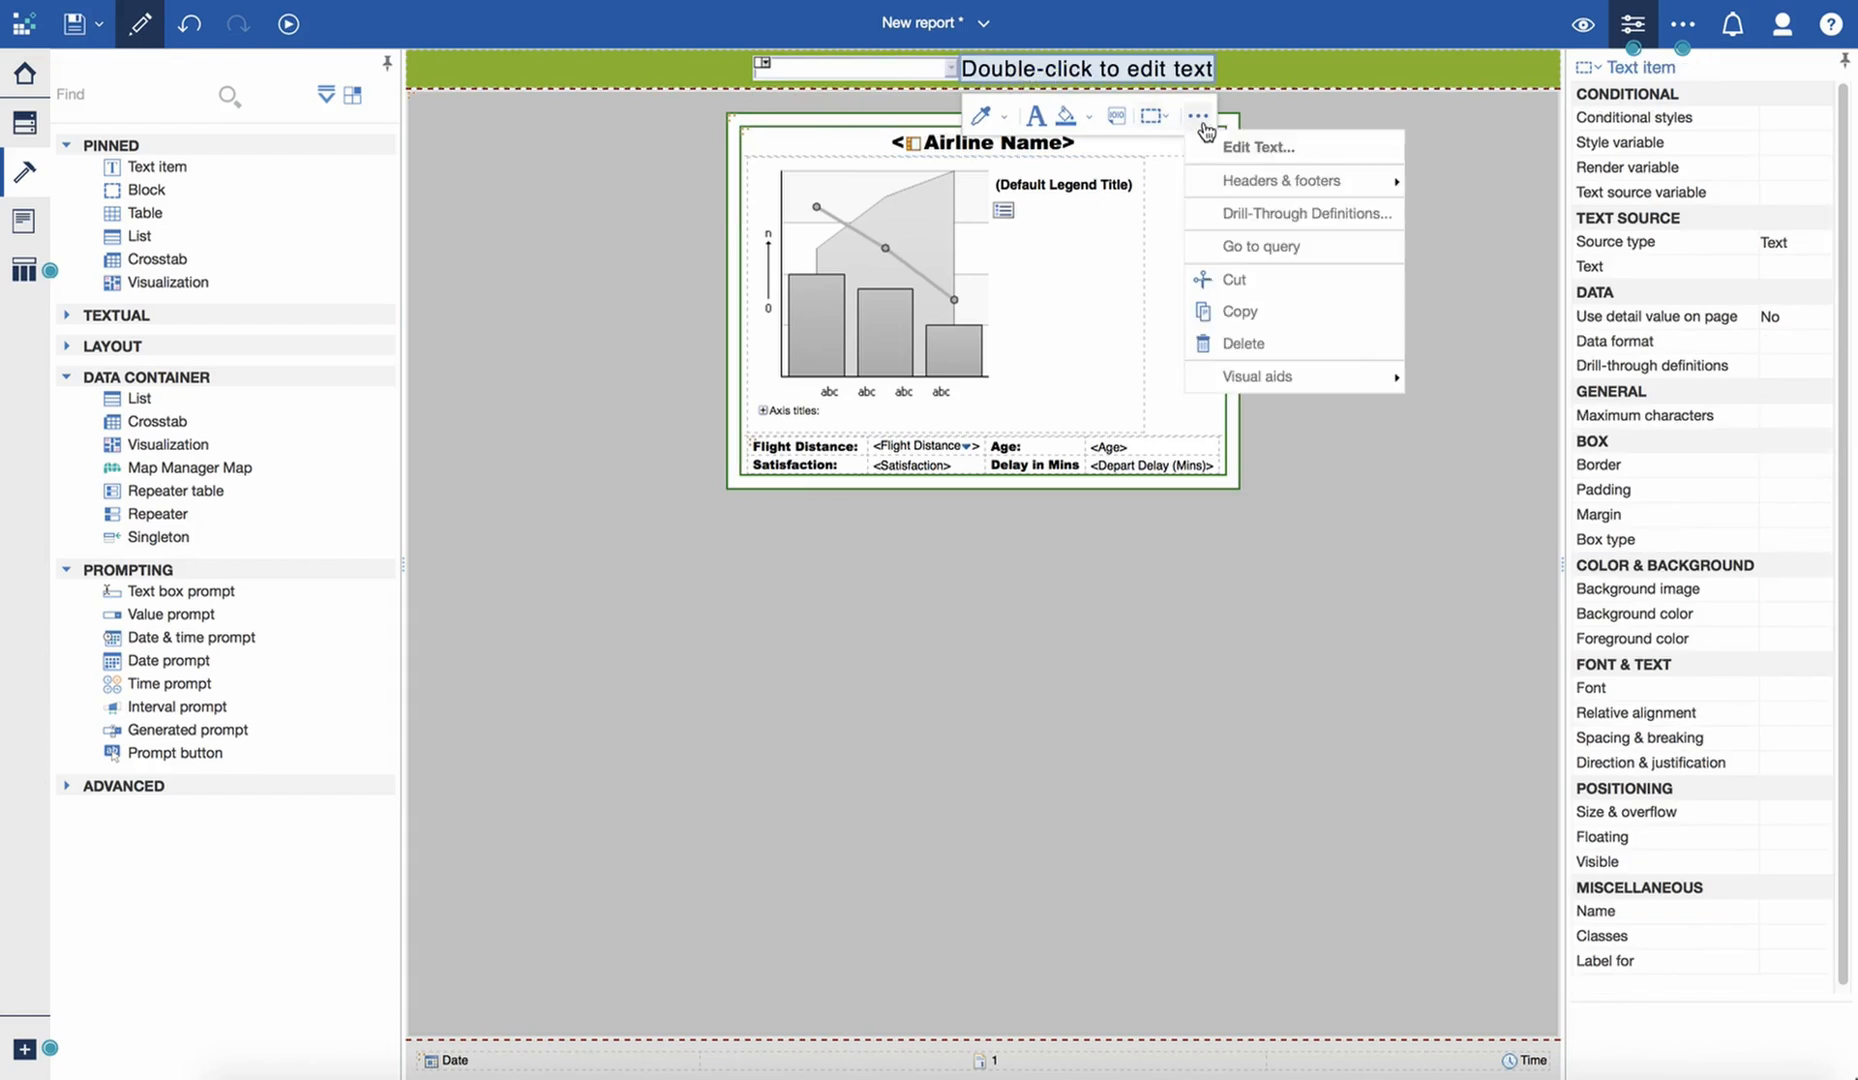
pyautogui.click(1247, 281)
# - Insert a table with 2 columns and 1 row in the header block and move the value prompt into its second cell
pyautogui.moveTo(142, 214); pyautogui.dragTo(850, 80)
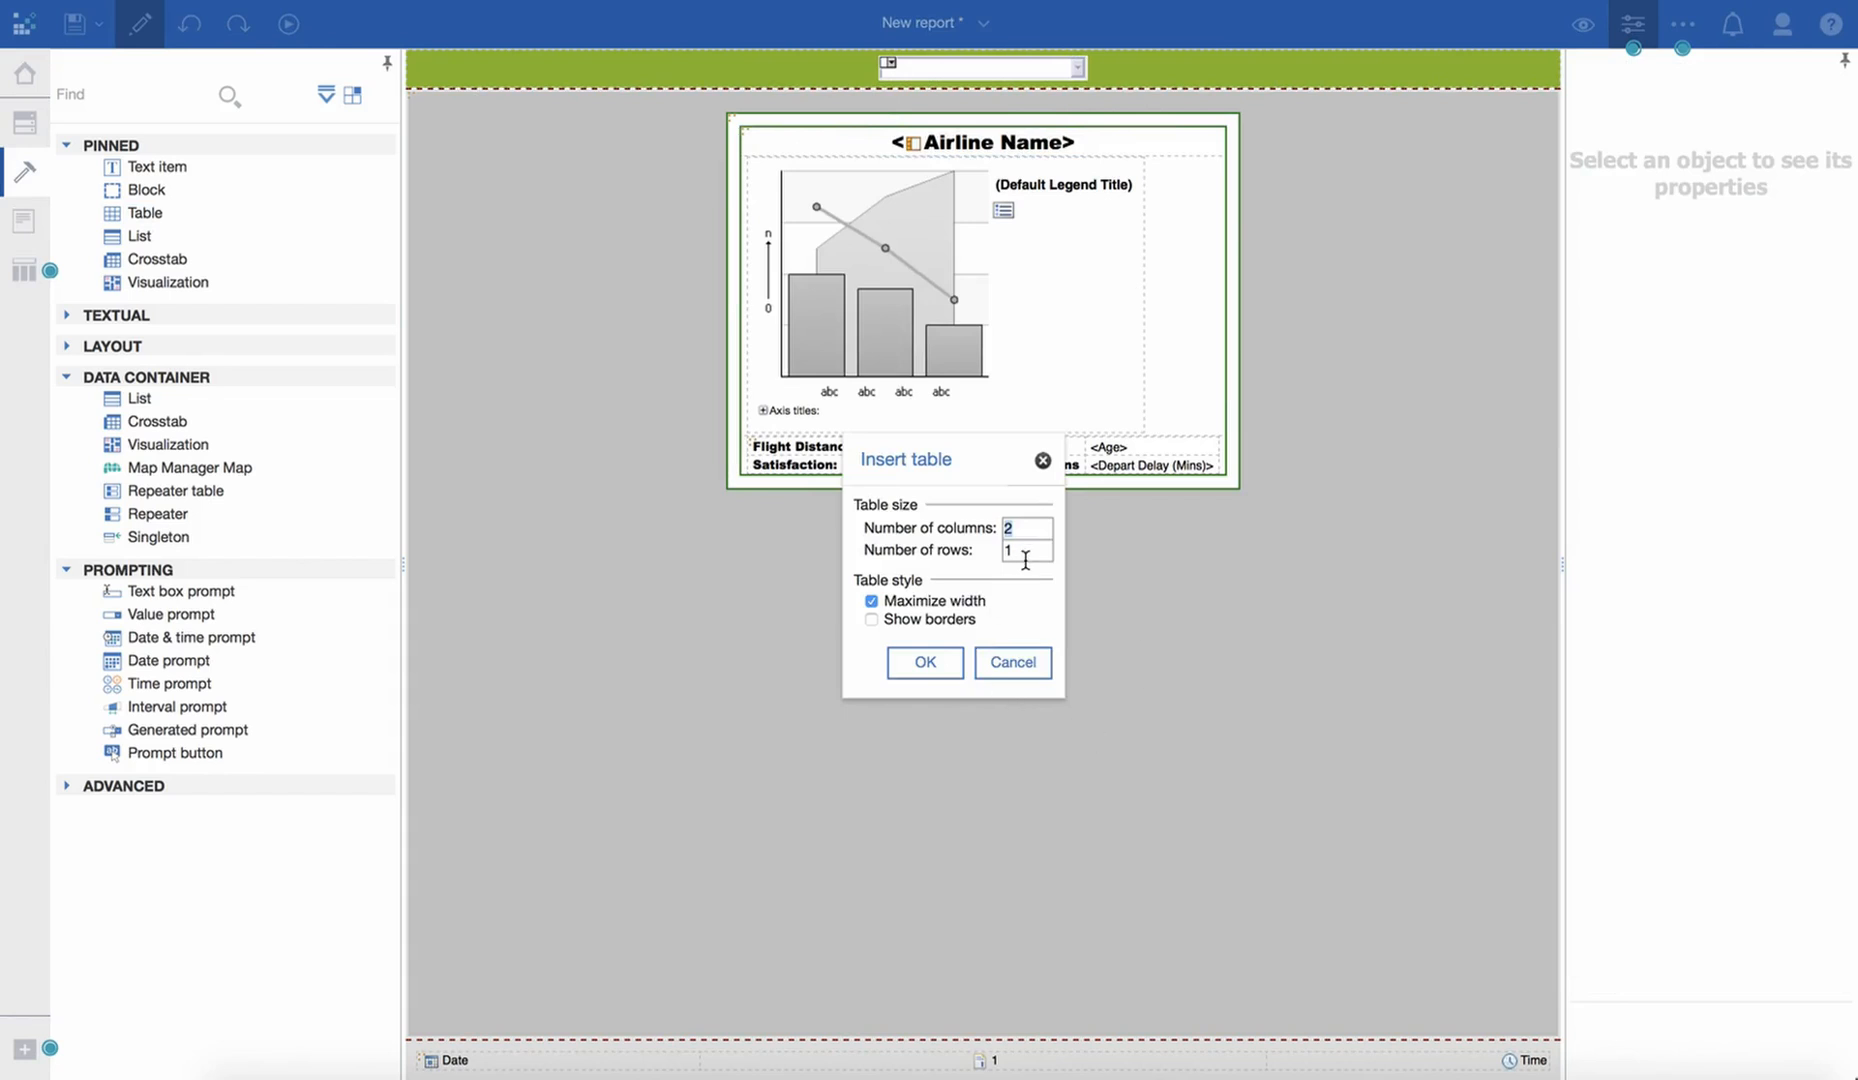
pyautogui.click(925, 662)
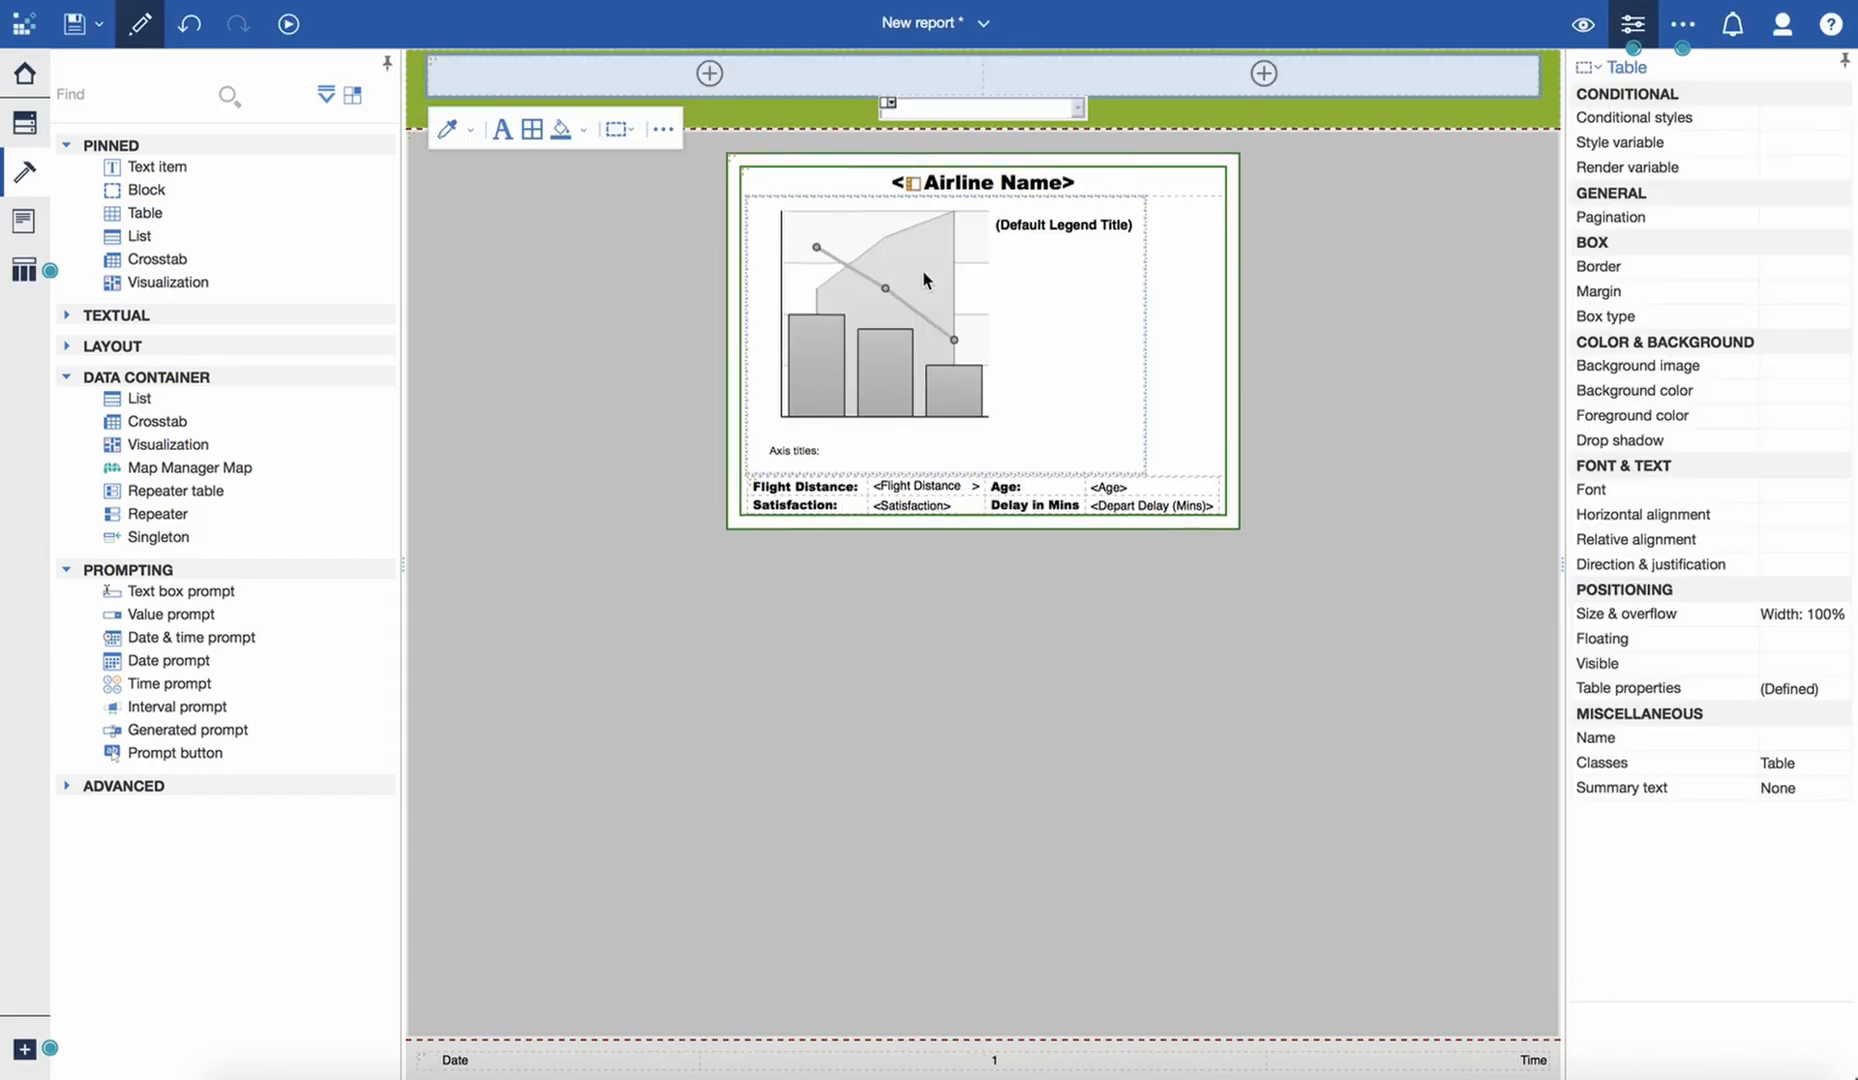
pyautogui.moveTo(993, 106); pyautogui.dragTo(843, 80)
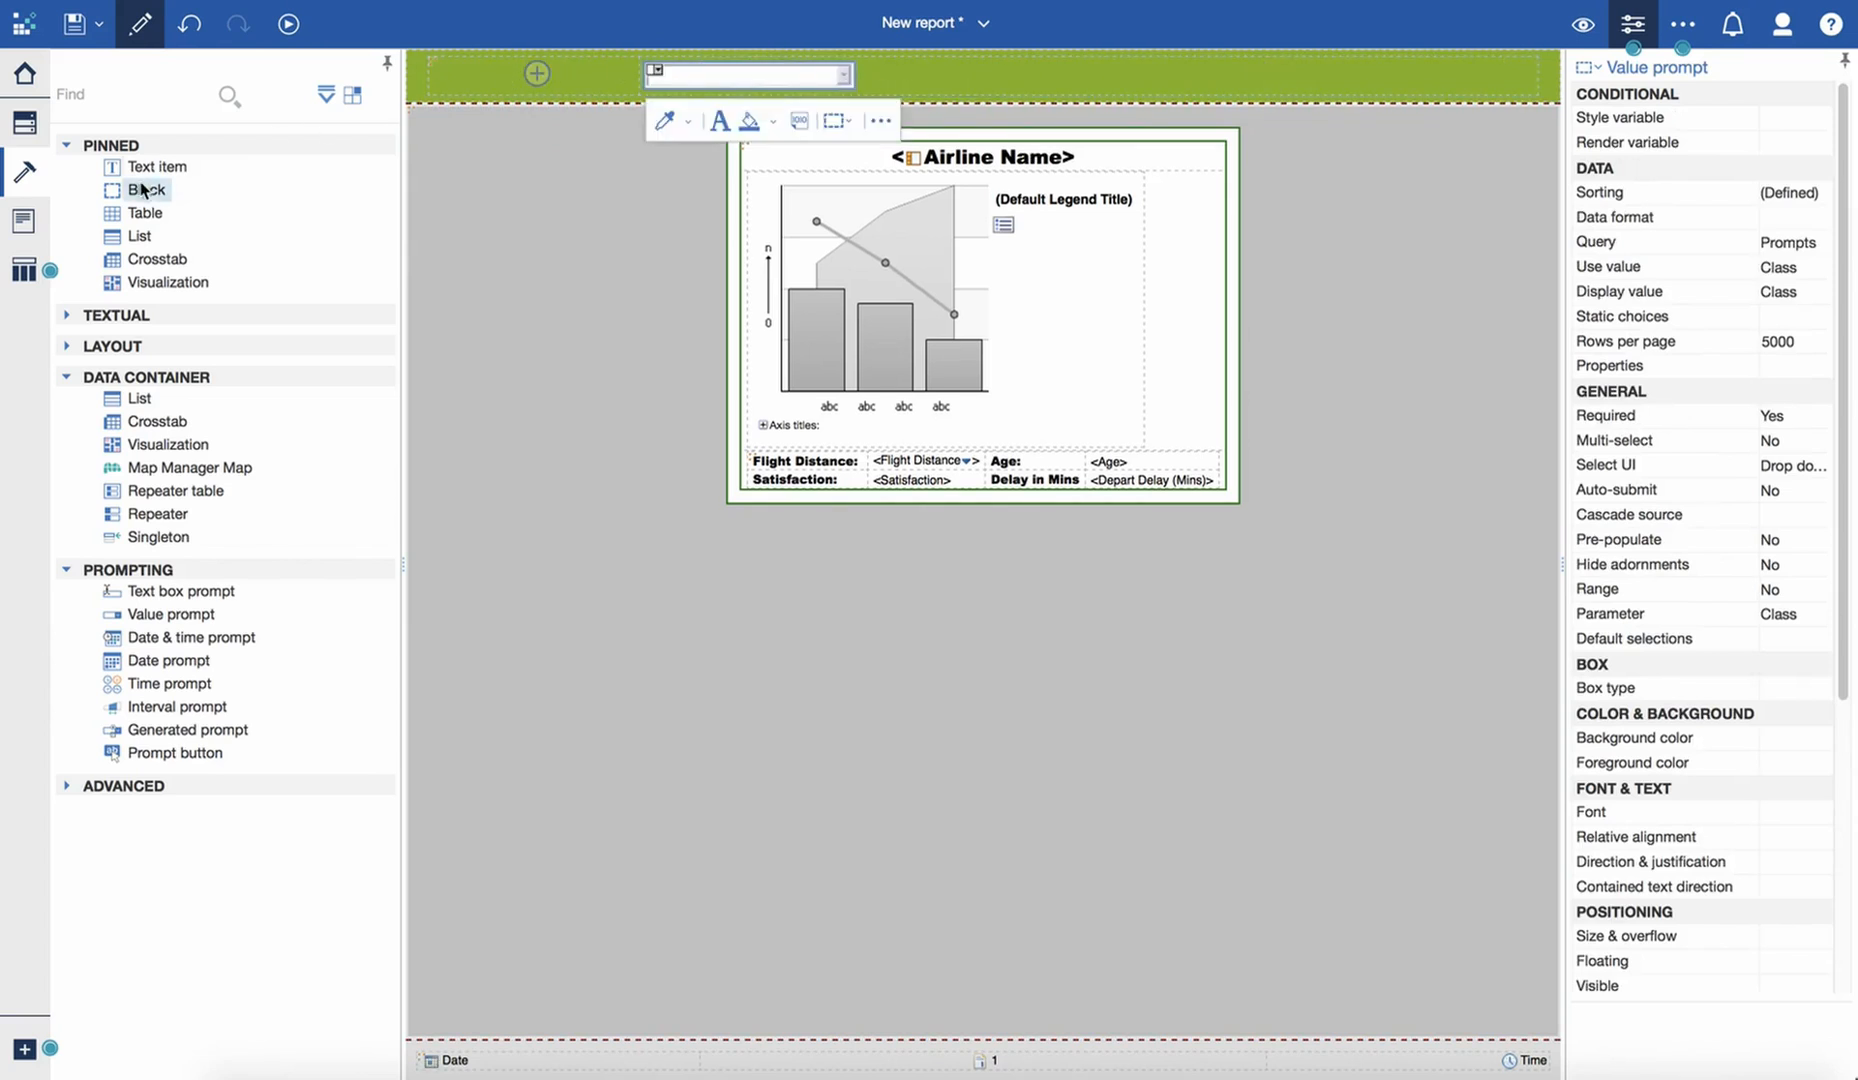
# - Add a text item reading "Class:" to the first cell of the header table
pyautogui.moveTo(150, 167); pyautogui.dragTo(492, 80)
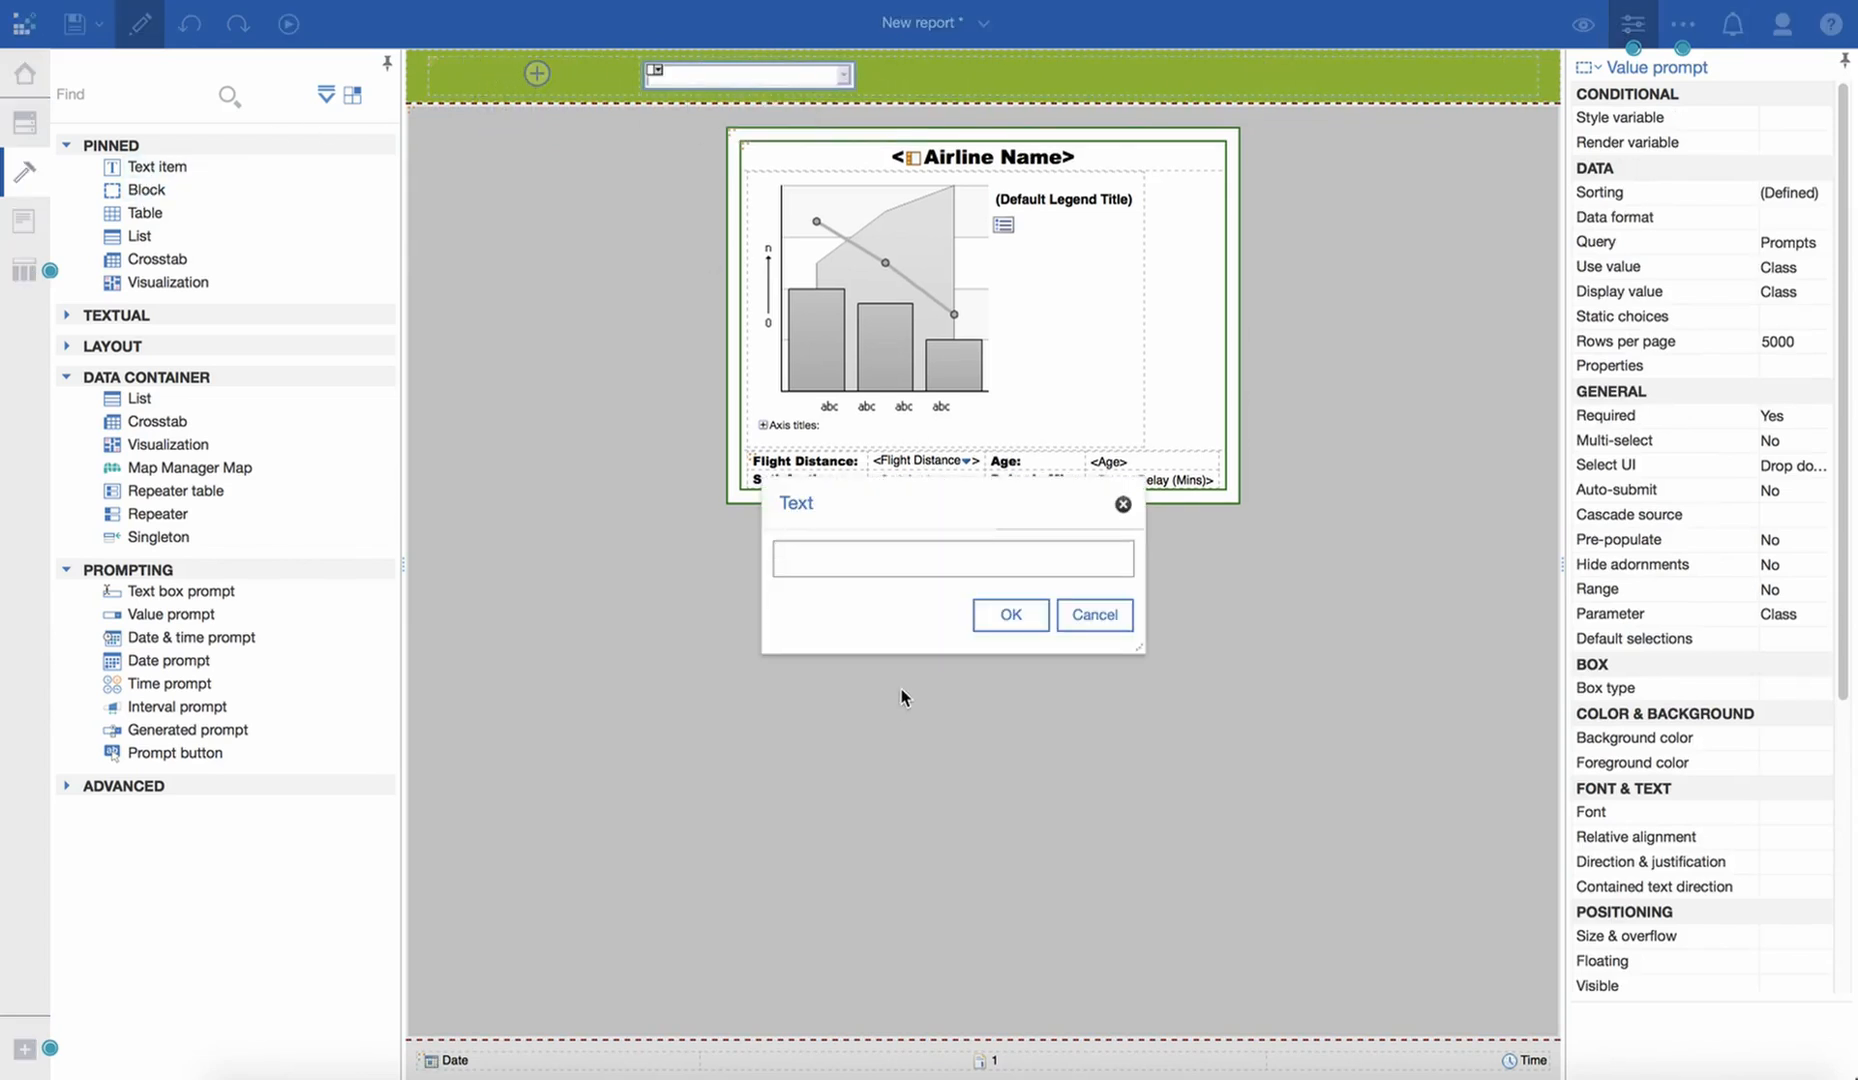
pyautogui.write('Class:')
pyautogui.click(1011, 614)
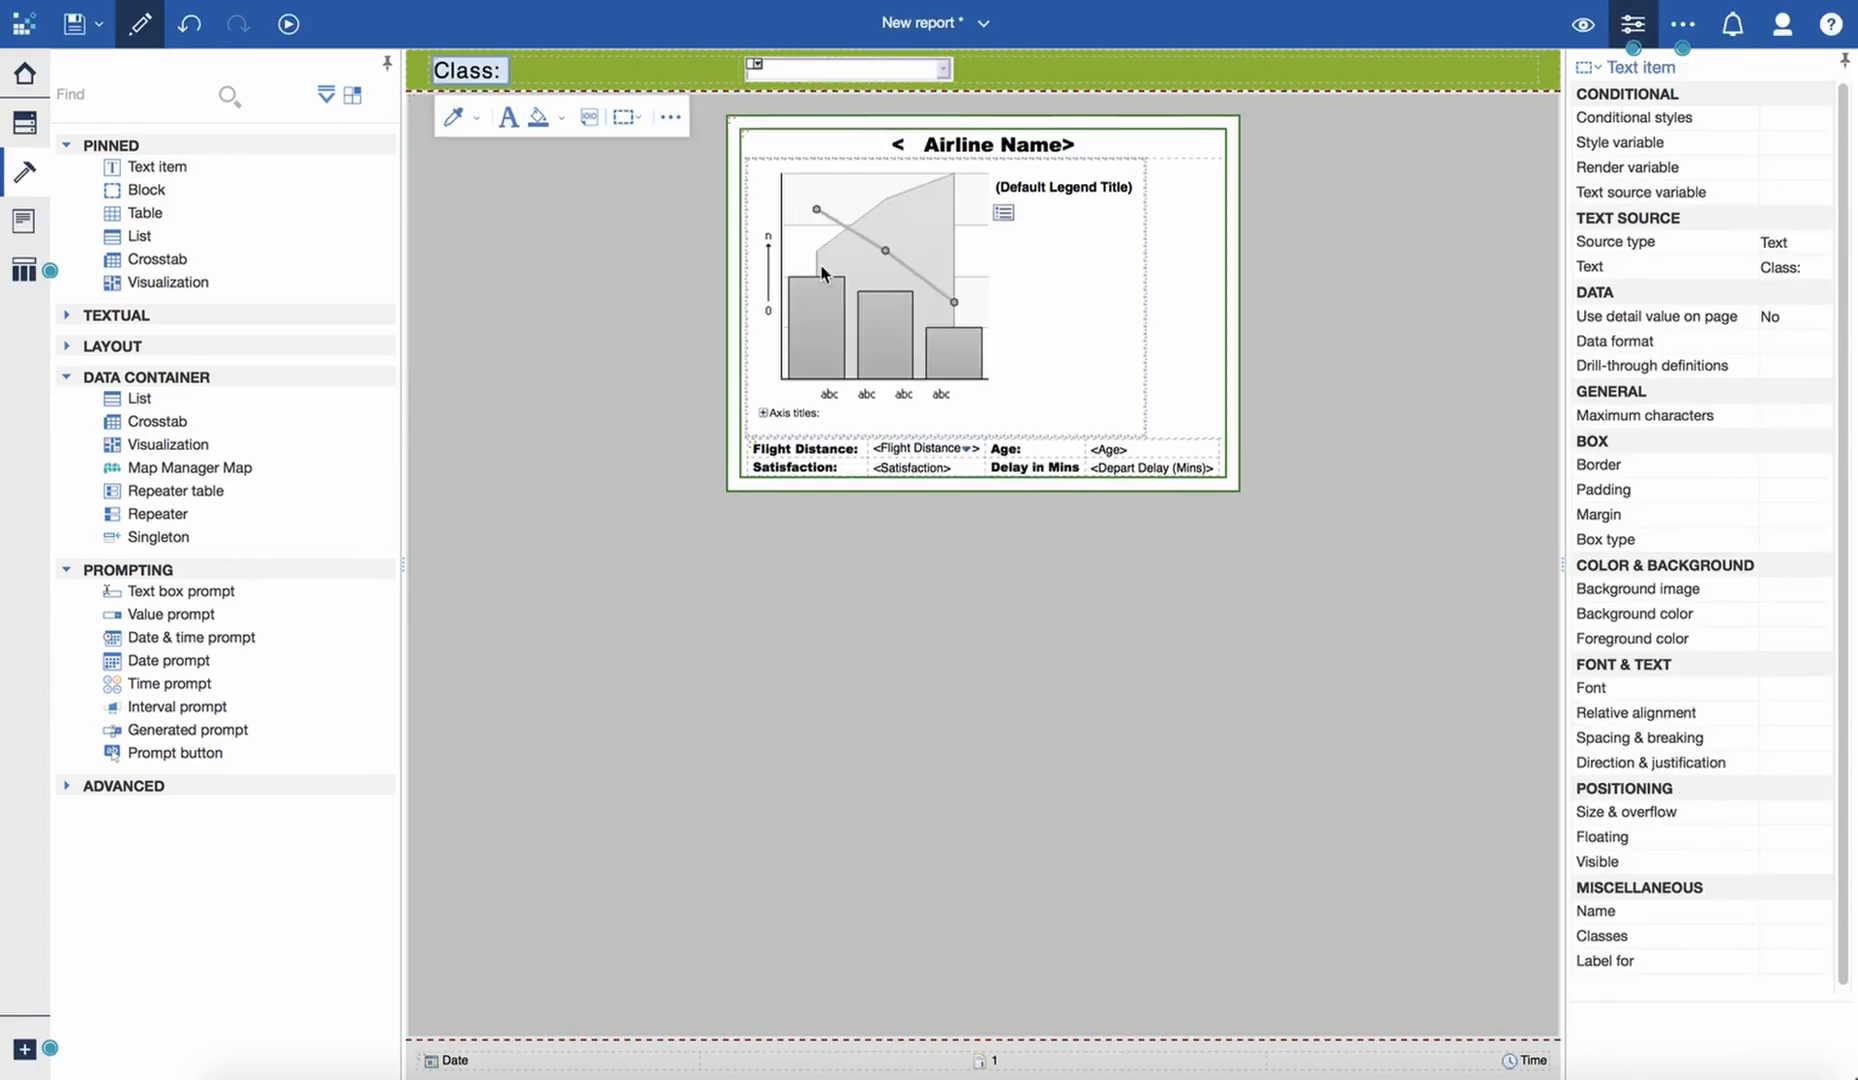
# - Clear the header table's width setting so the table shrinks to fit its label and prompt
pyautogui.click(437, 67)
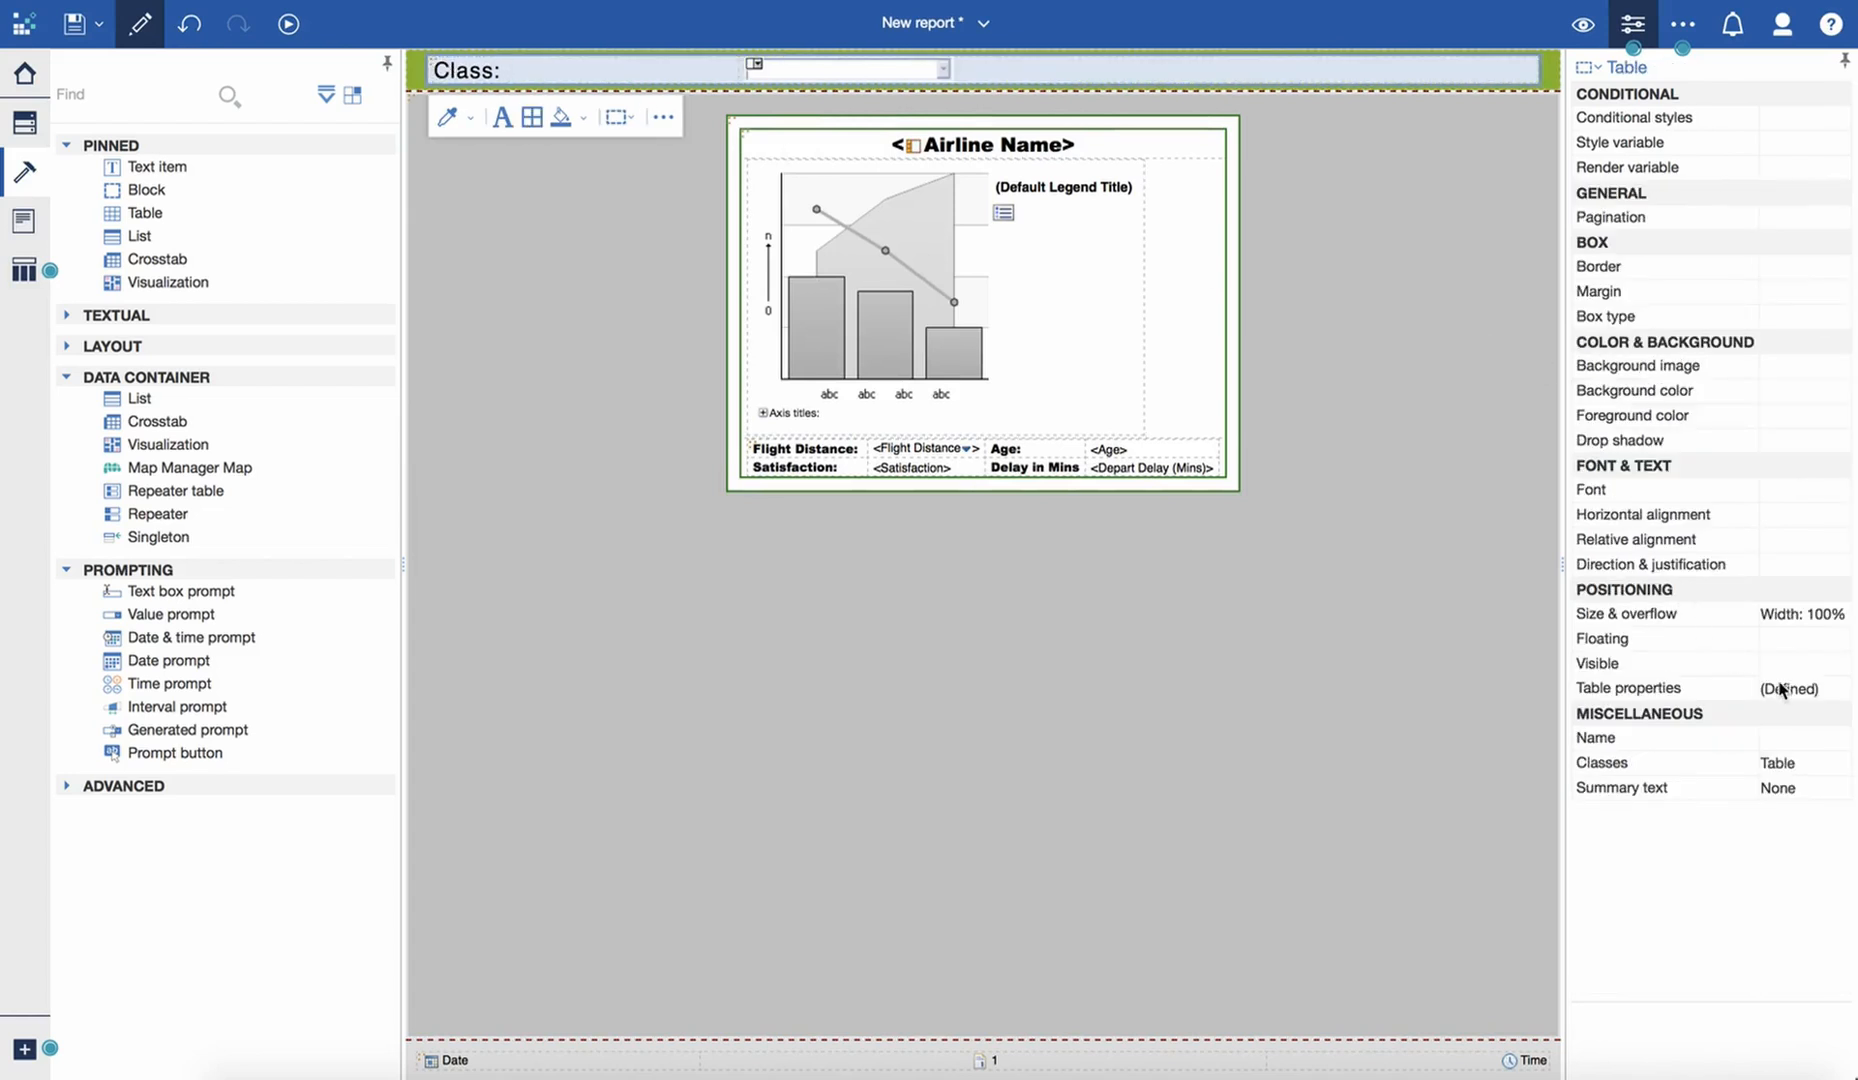
pyautogui.click(1839, 614)
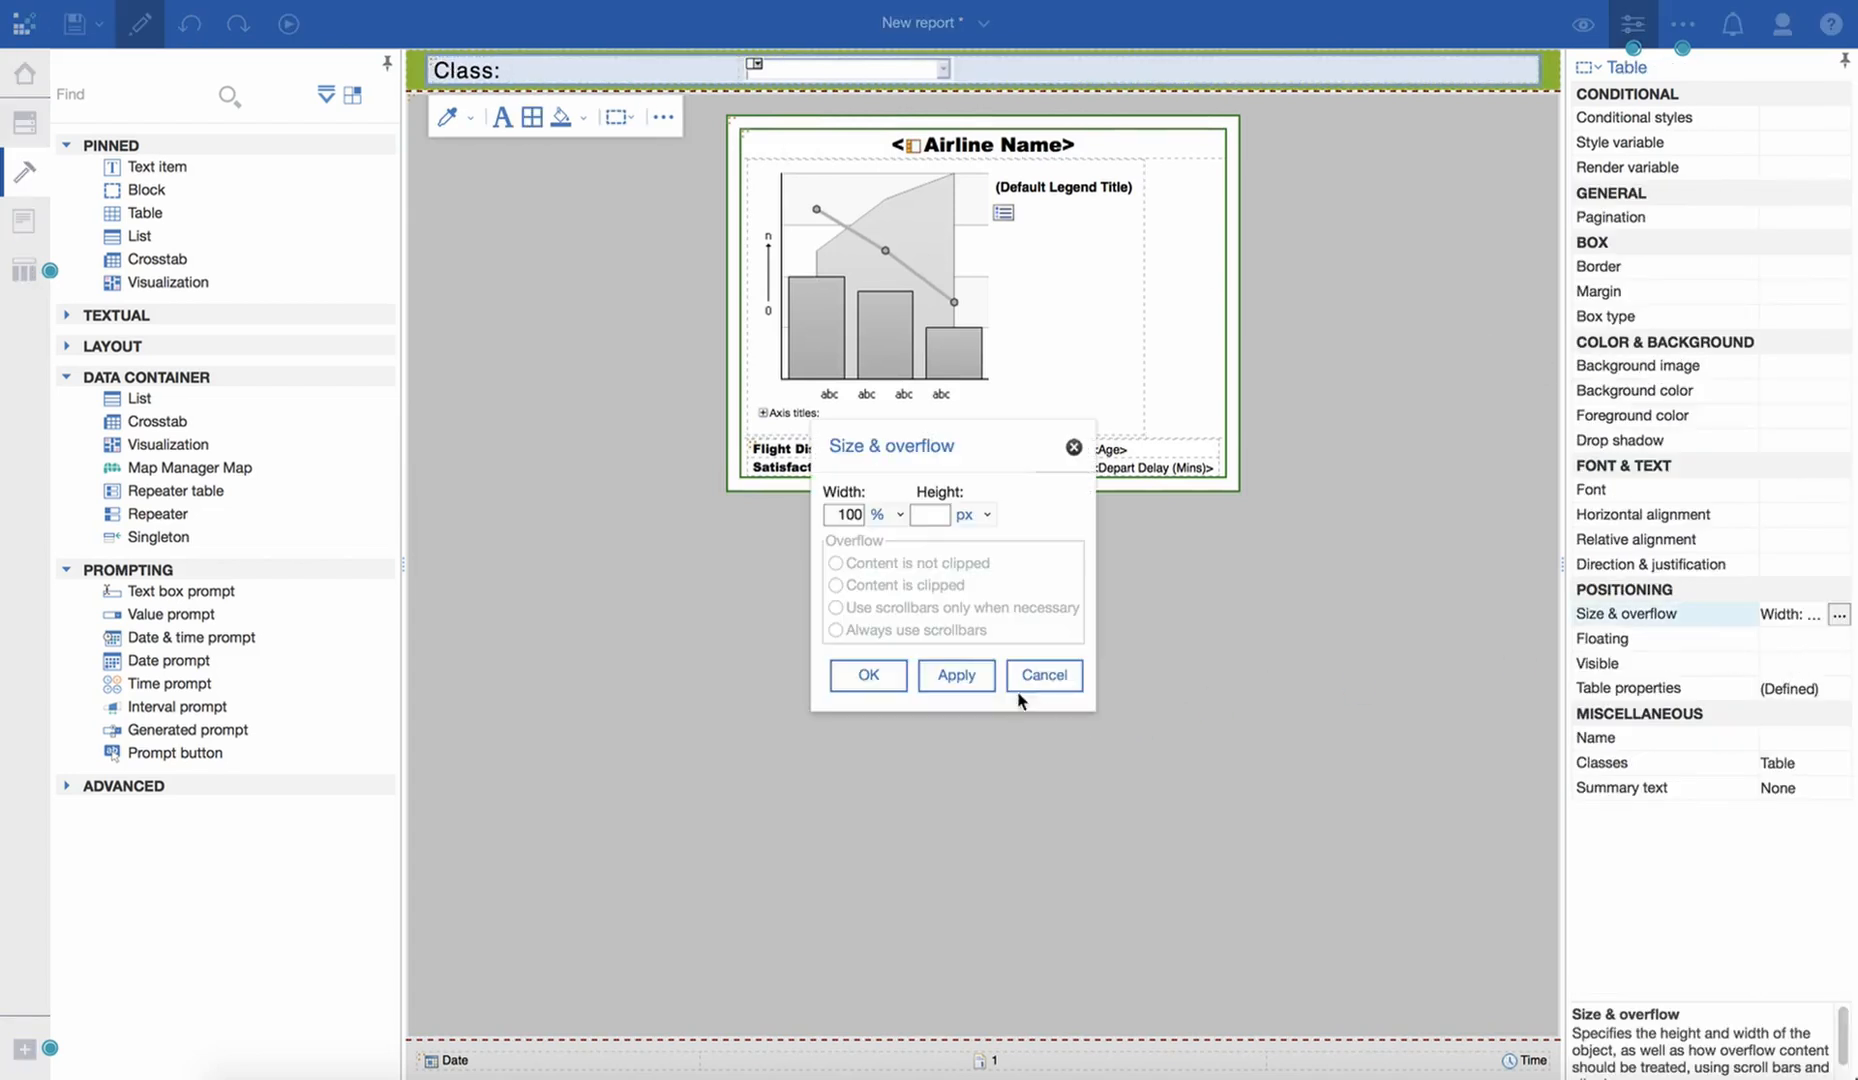
pyautogui.doubleClick(840, 514)
pyautogui.press('BackSpace')
pyautogui.click(937, 675)
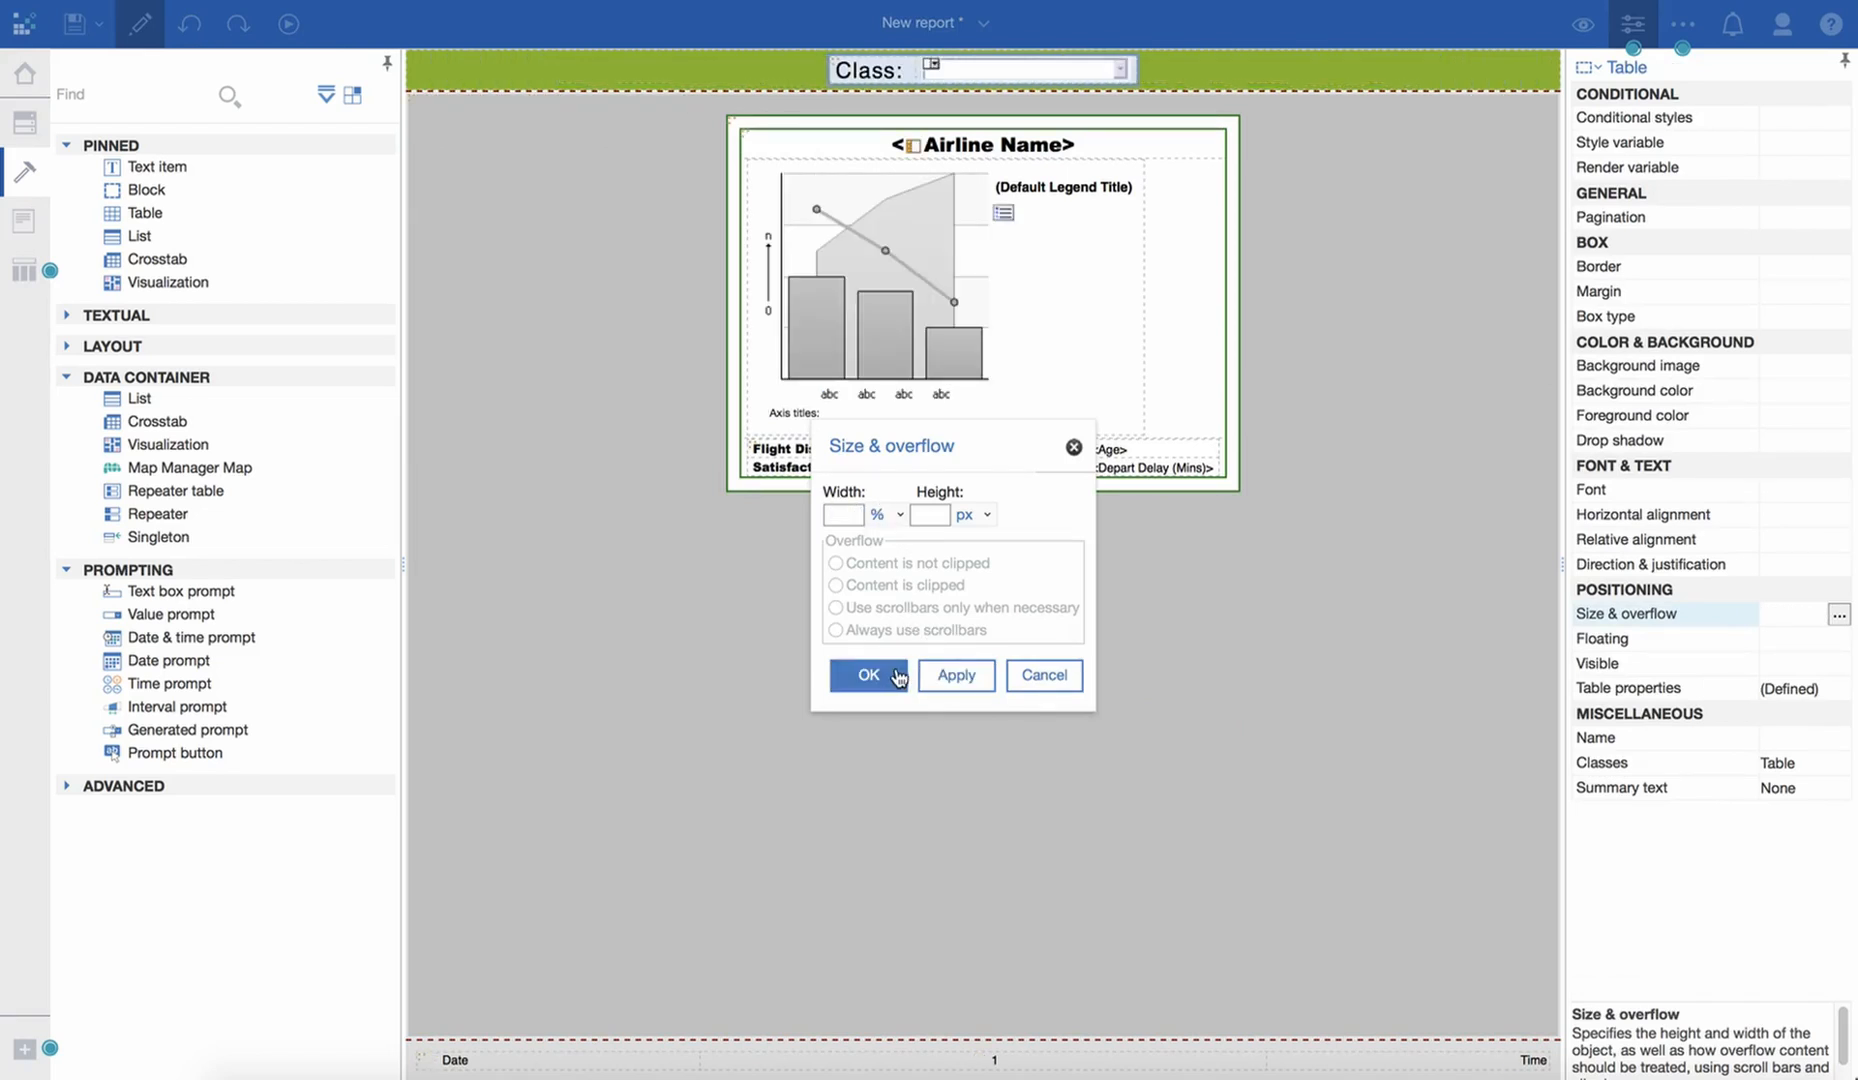
pyautogui.click(868, 675)
pyautogui.click(1176, 69)
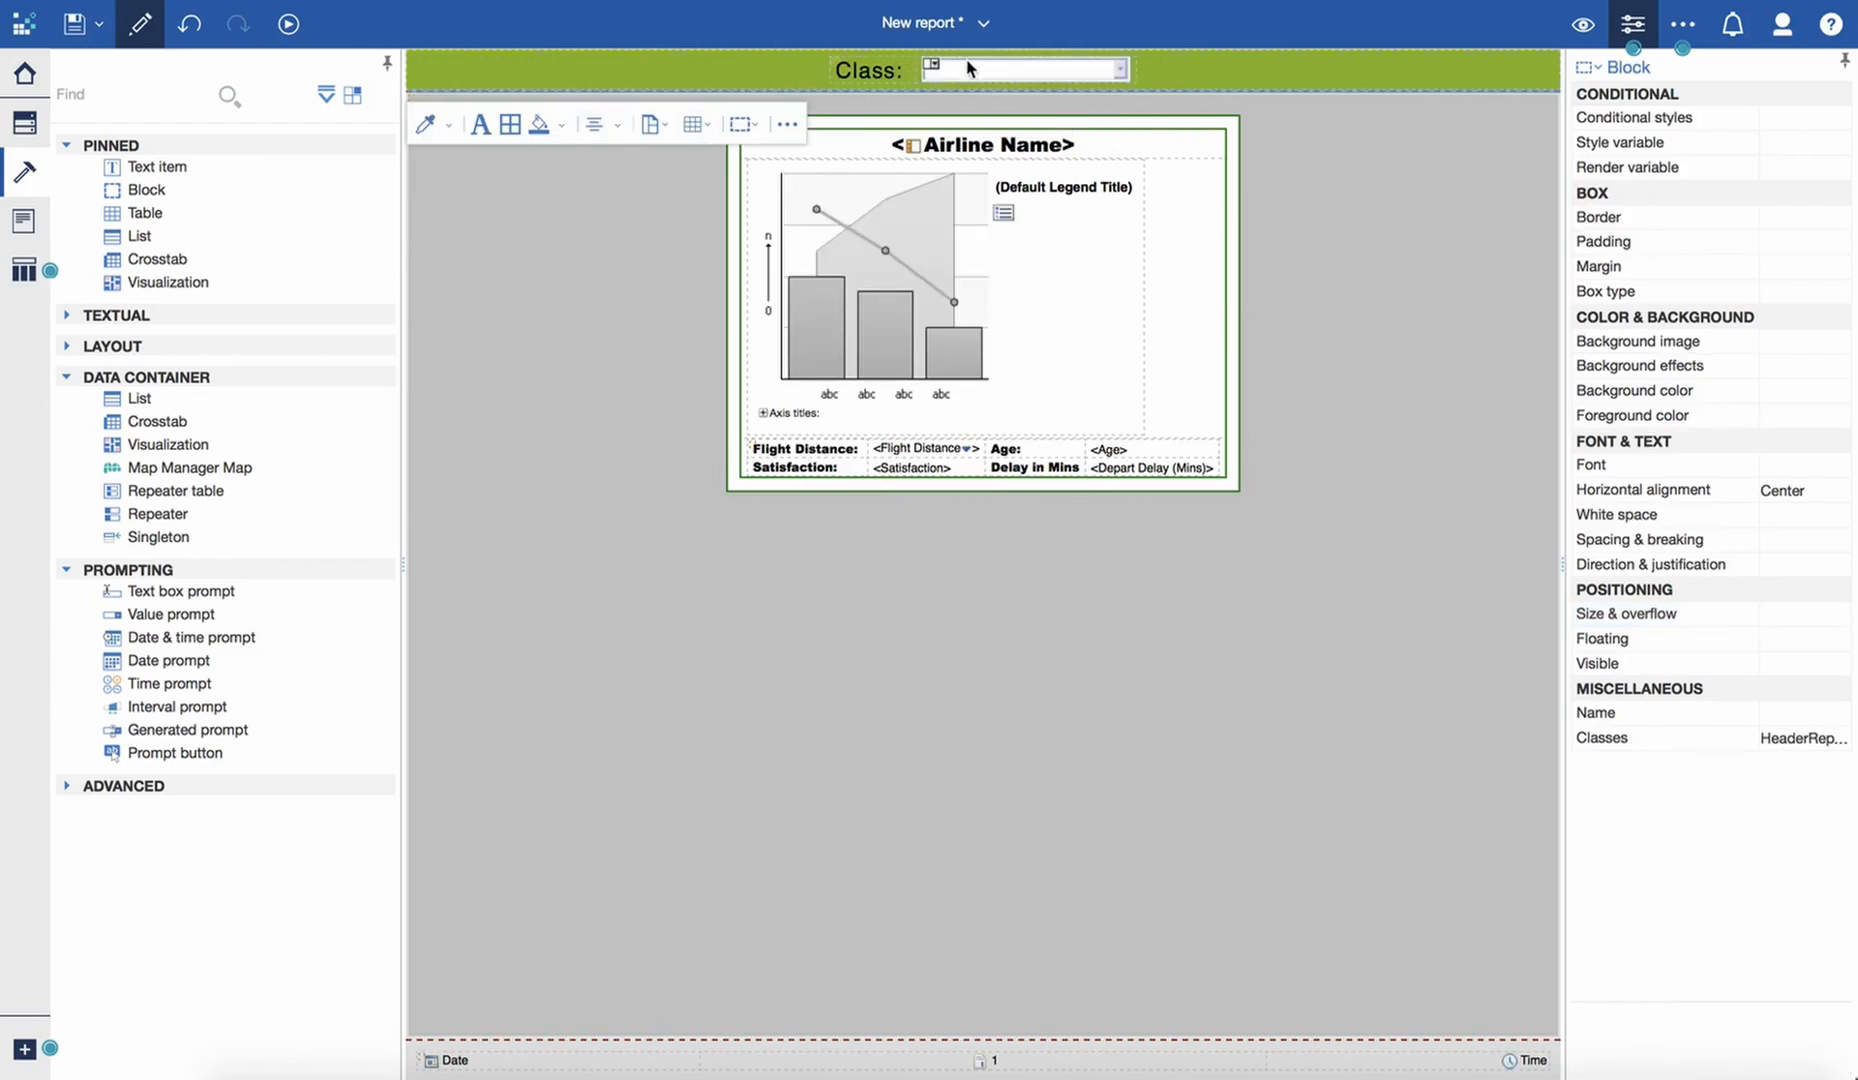
# - Start a detail filter in the Repeater Query from its Class data item, with the expression beginning "[Class] ="
pyautogui.click(28, 271)
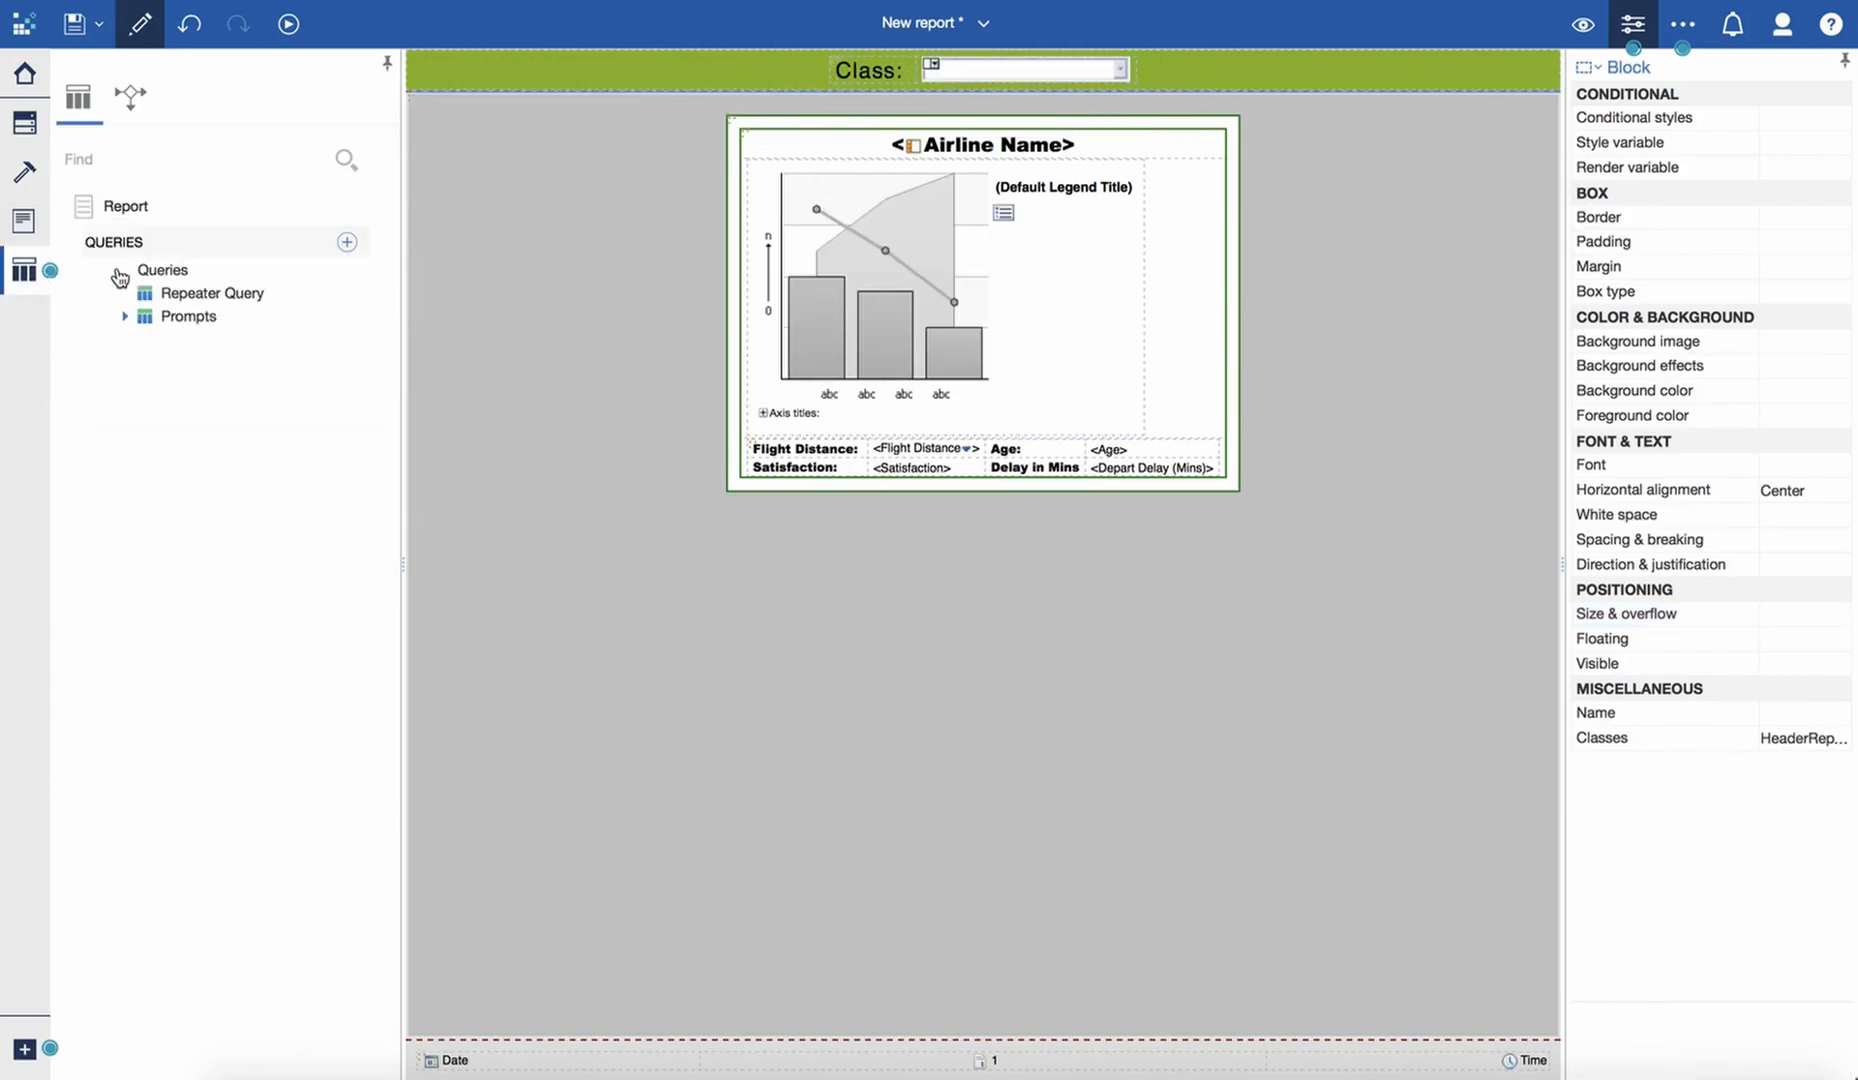
pyautogui.click(212, 293)
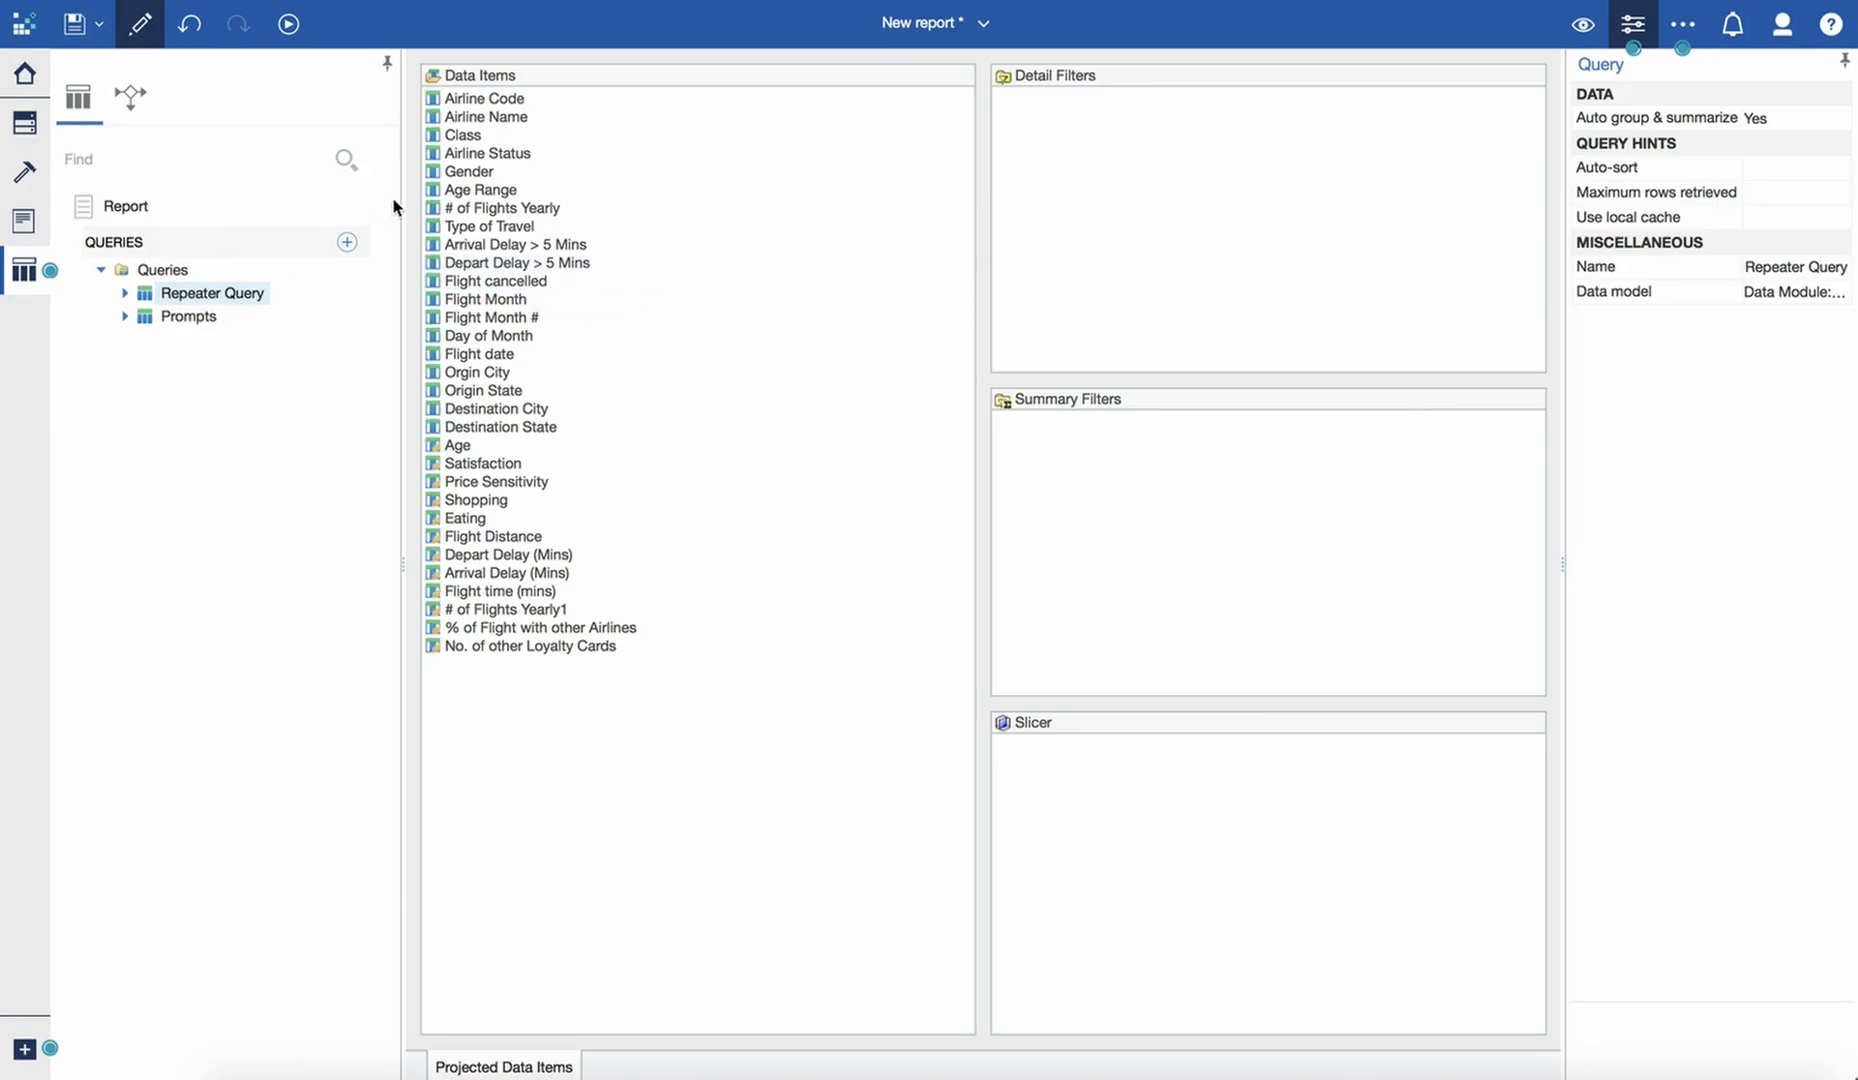
pyautogui.click(462, 138)
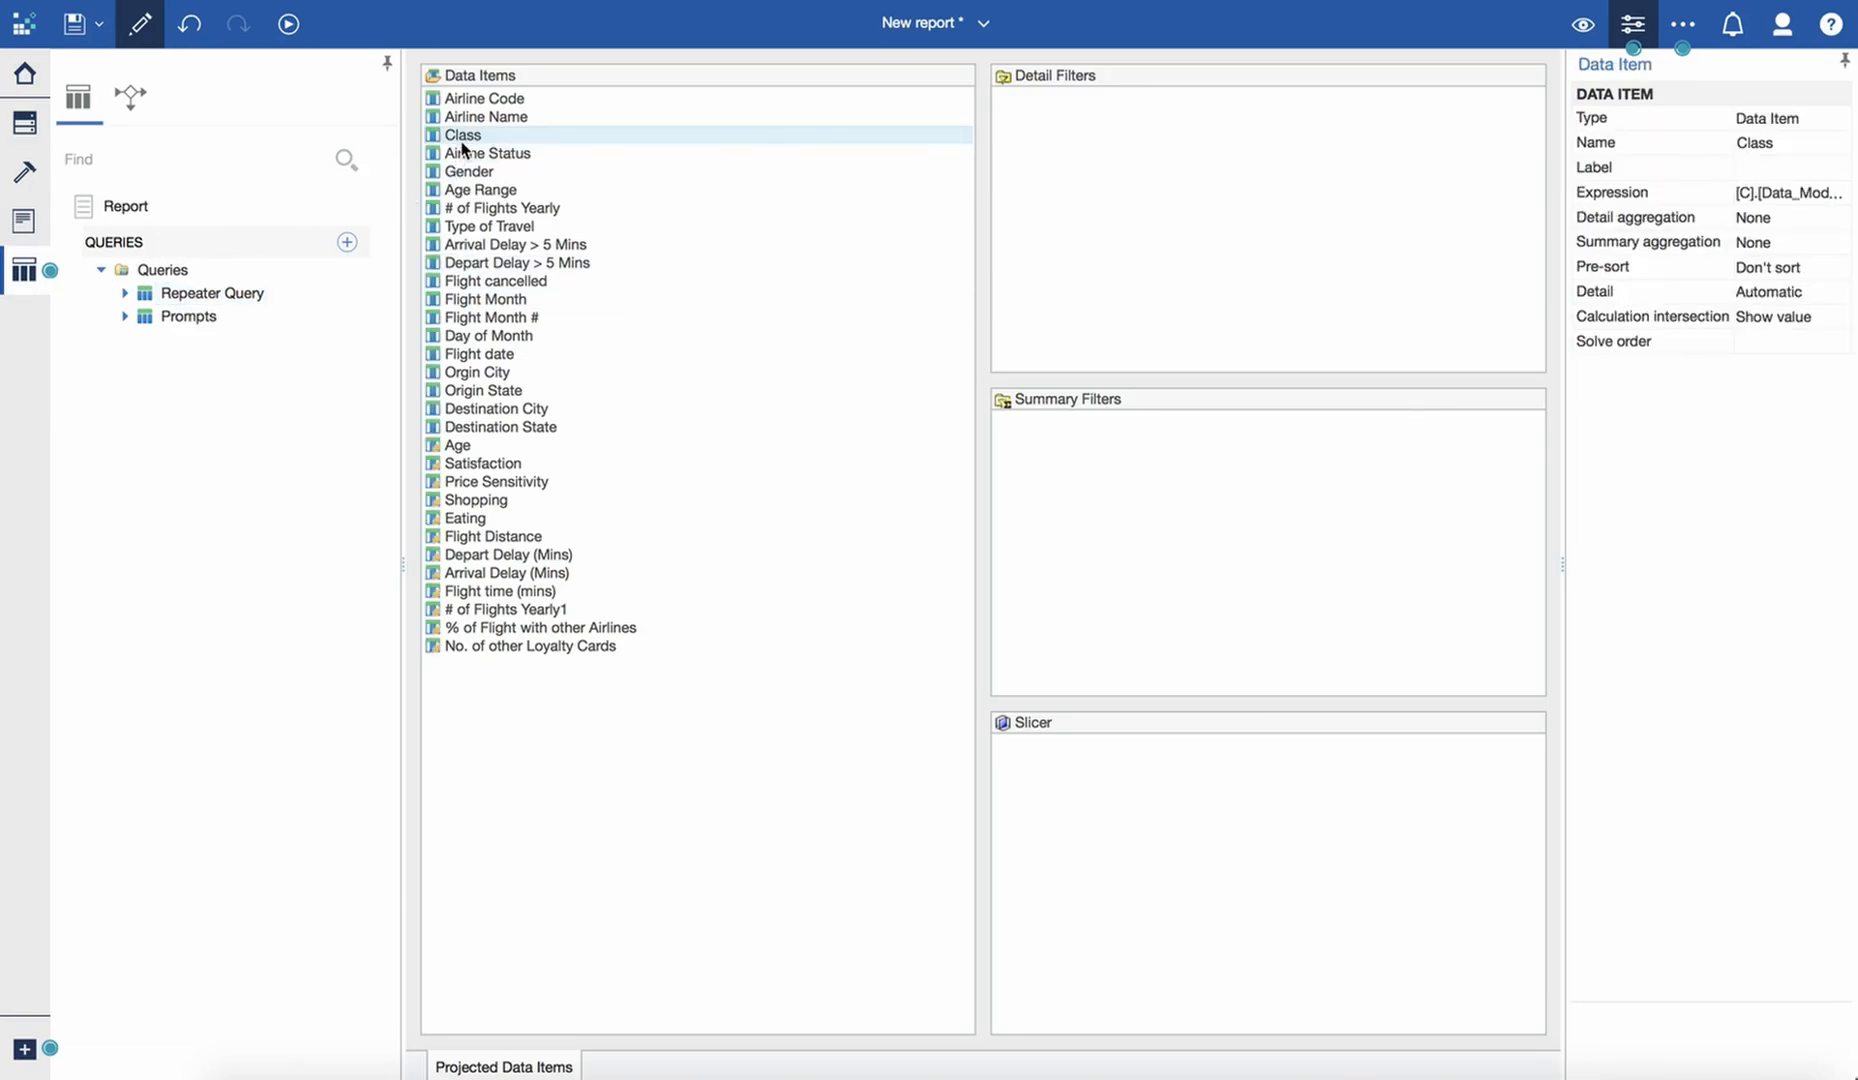
pyautogui.moveTo(462, 148); pyautogui.dragTo(1075, 285)
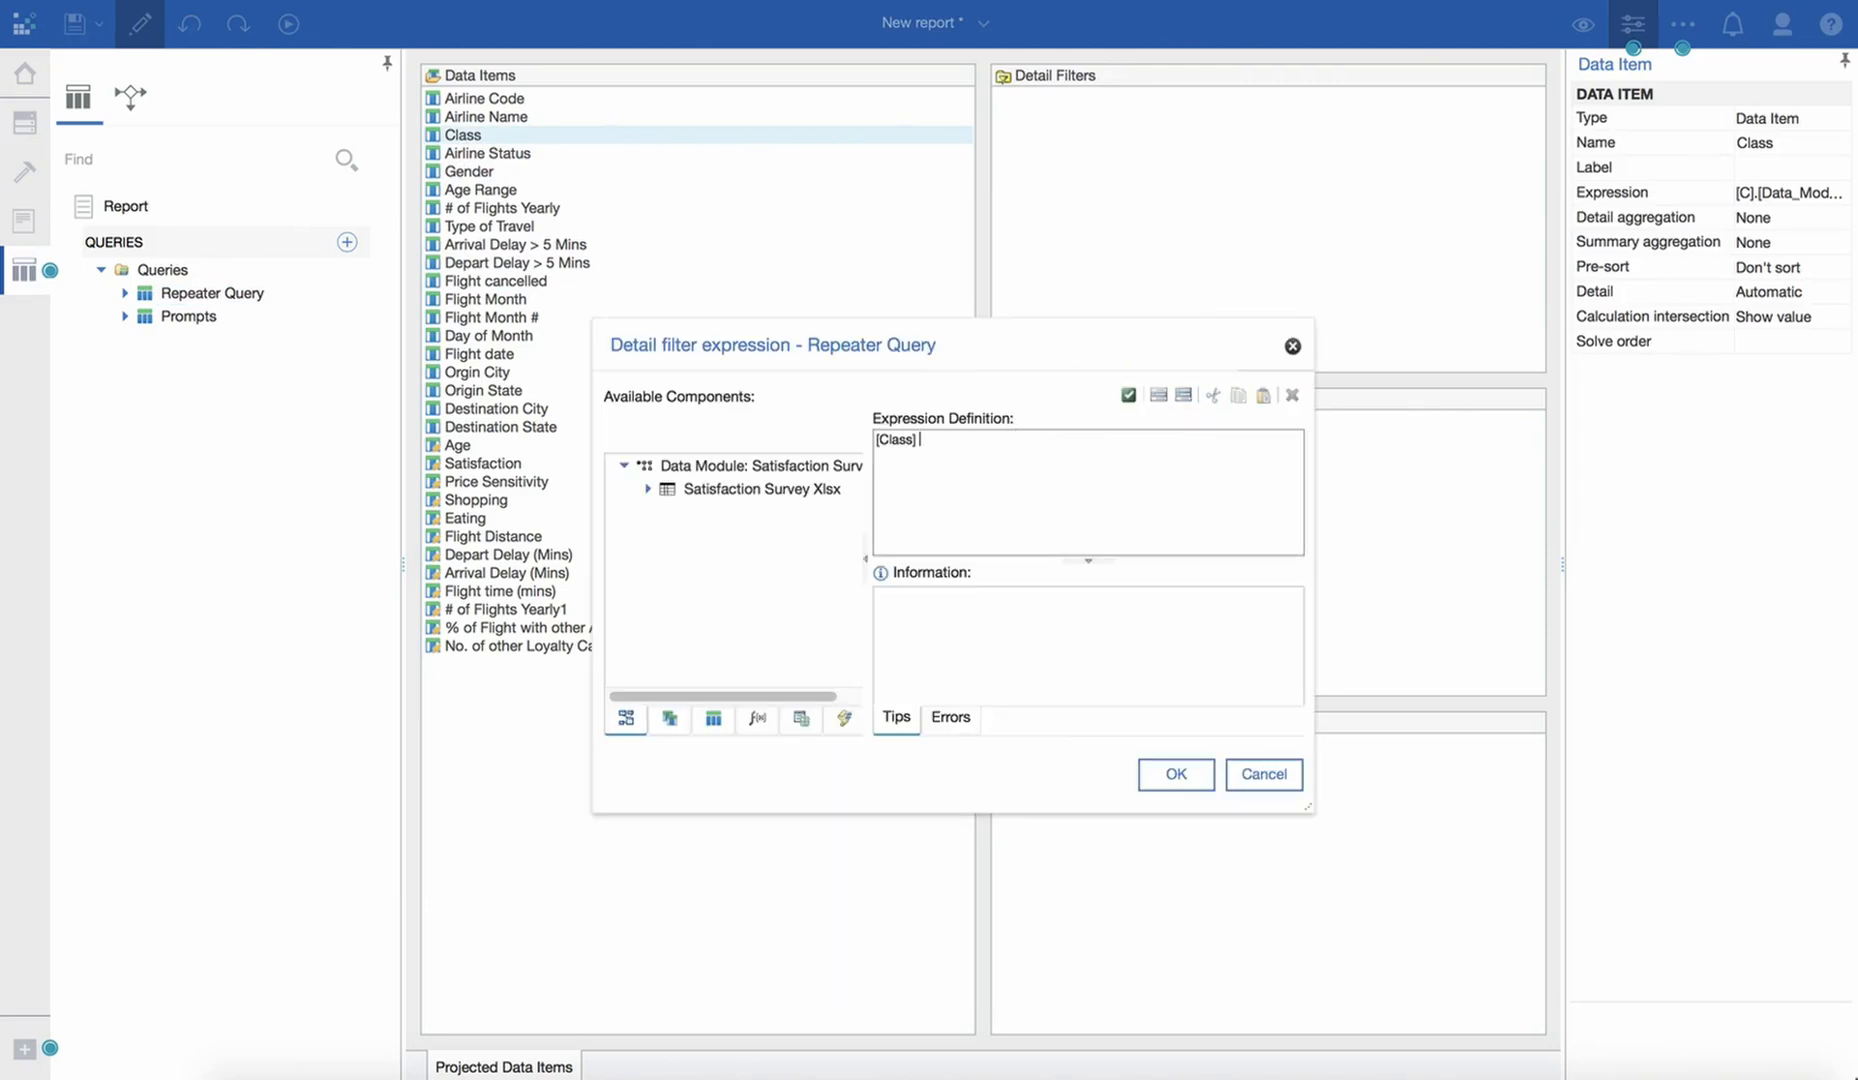
# - Complete the filter expression with the Class parameter as [Class] = ?Class? and set the filter's usage to Optional
pyautogui.click(801, 719)
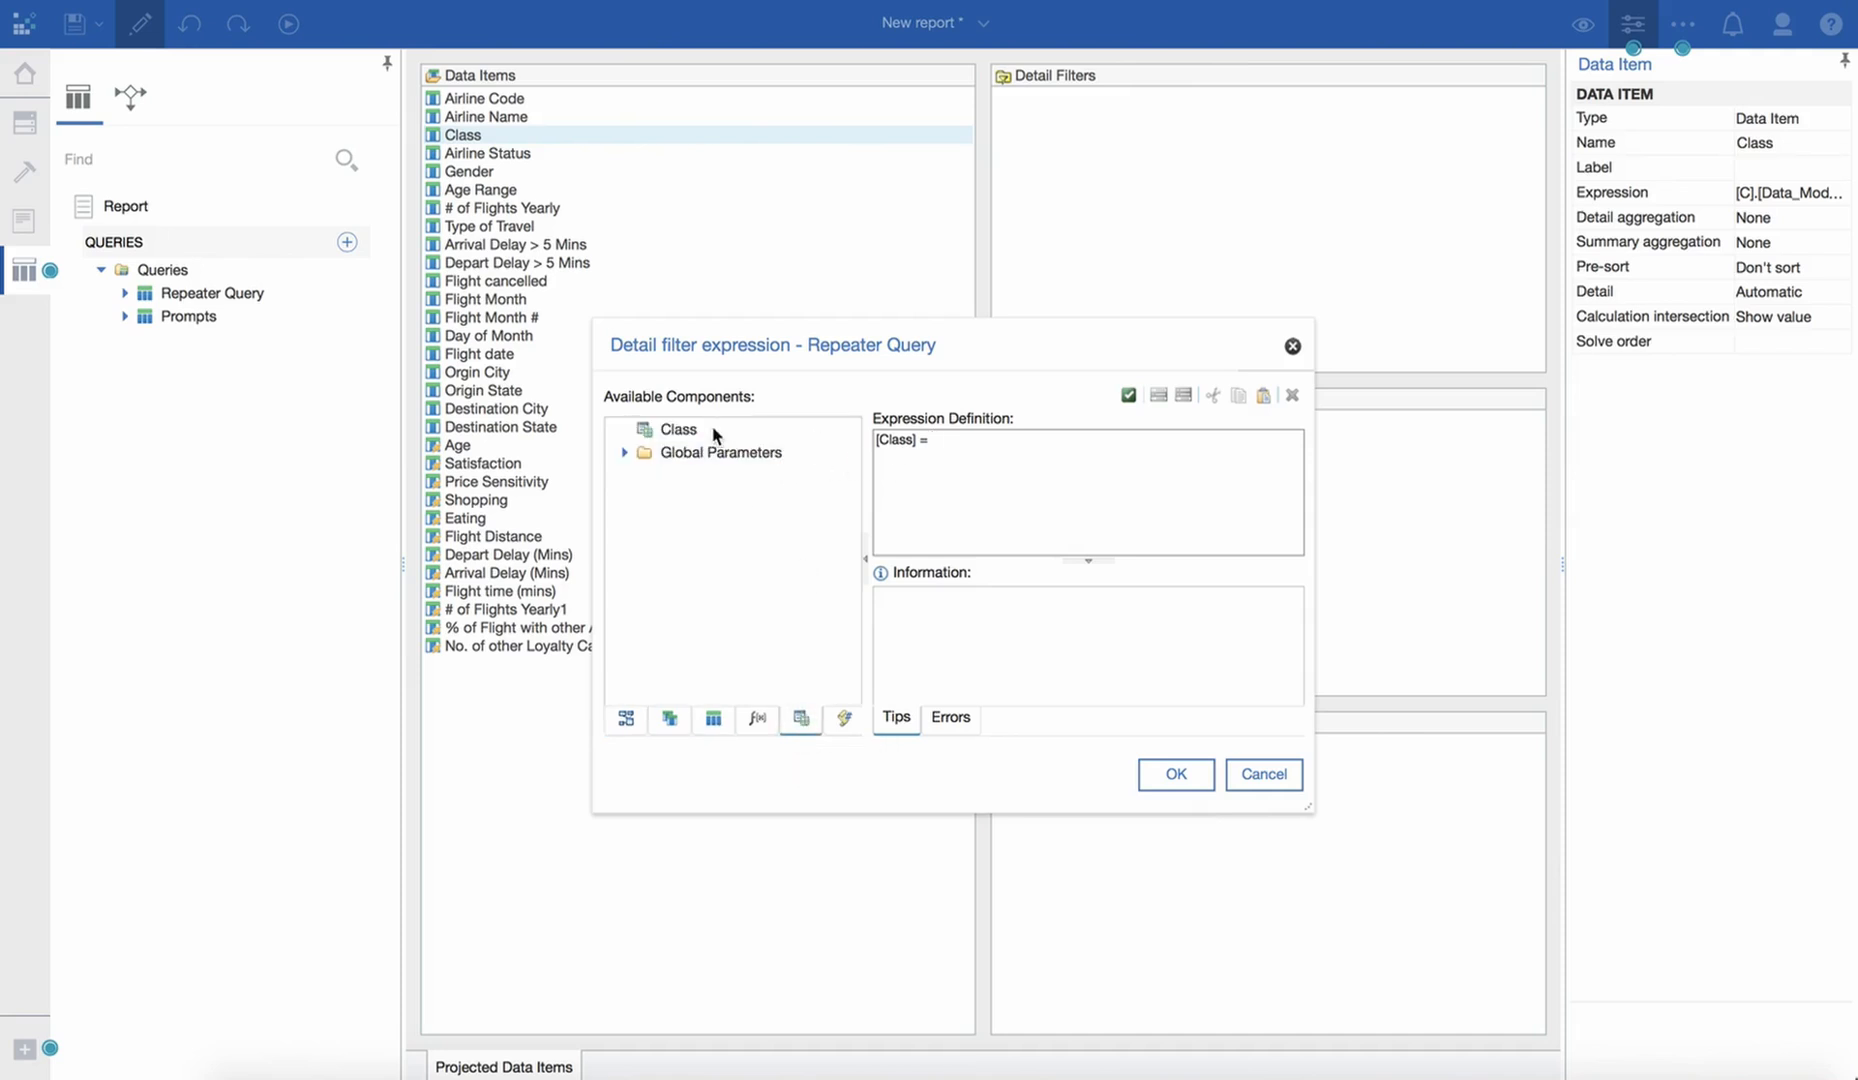
pyautogui.moveTo(677, 433); pyautogui.dragTo(755, 438)
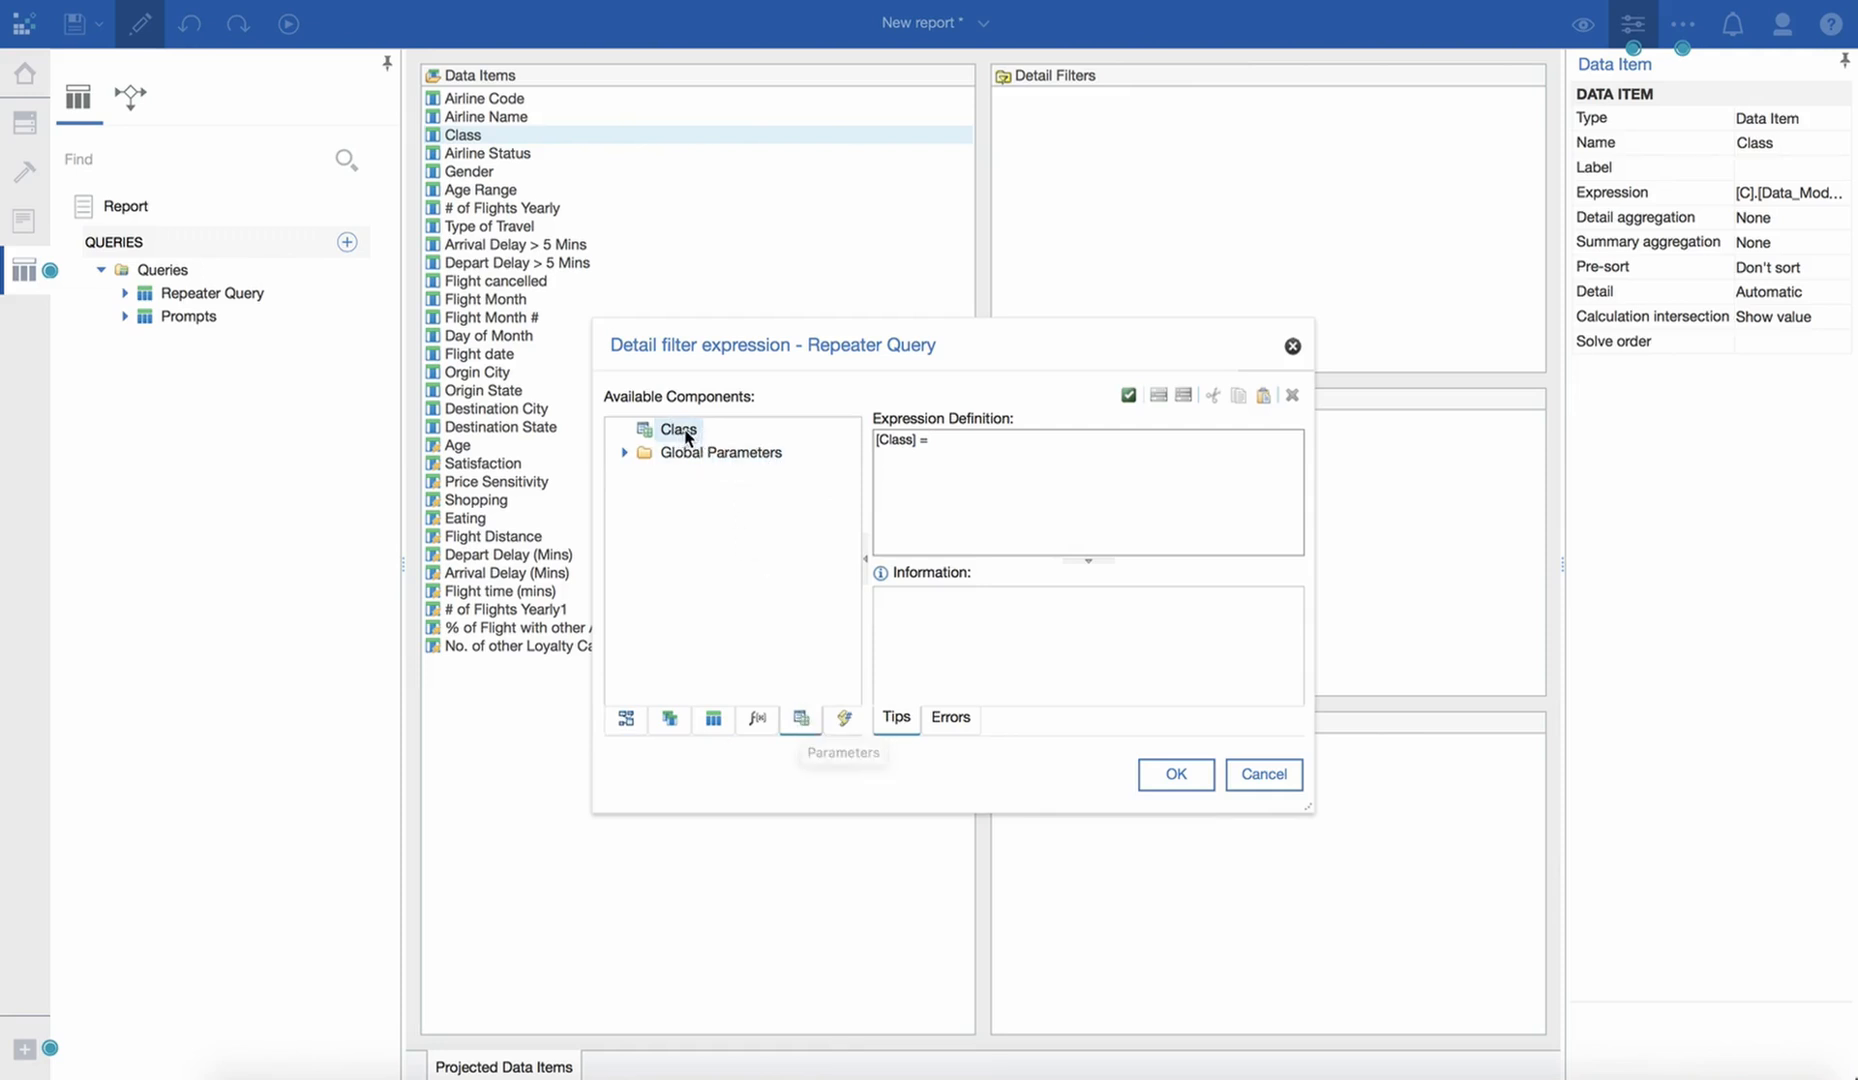
pyautogui.moveTo(680, 429); pyautogui.dragTo(1048, 444)
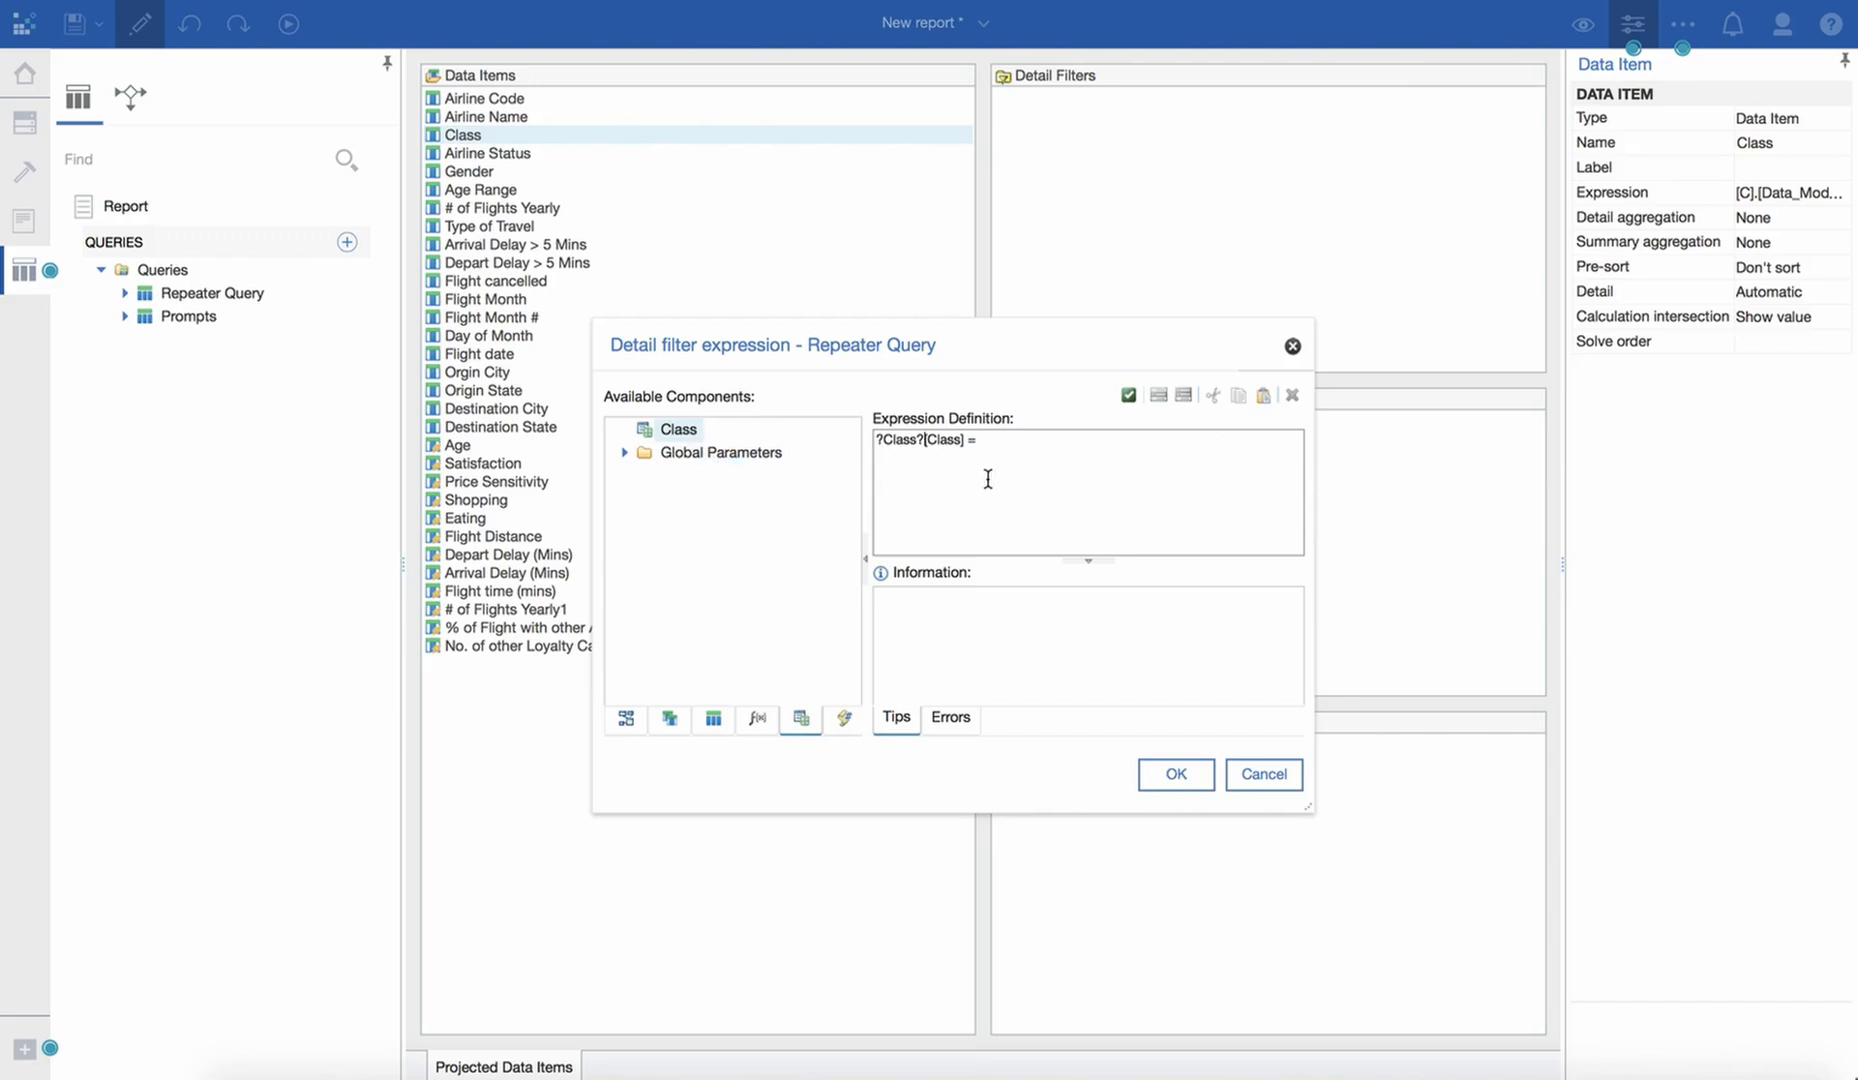
pyautogui.press('BackSpace')
pyautogui.press('BackSpace')
pyautogui.press('BackSpace')
pyautogui.press('BackSpace')
pyautogui.press('BackSpace')
pyautogui.press('BackSpace')
pyautogui.press('BackSpace')
pyautogui.moveTo(686, 432); pyautogui.dragTo(975, 448)
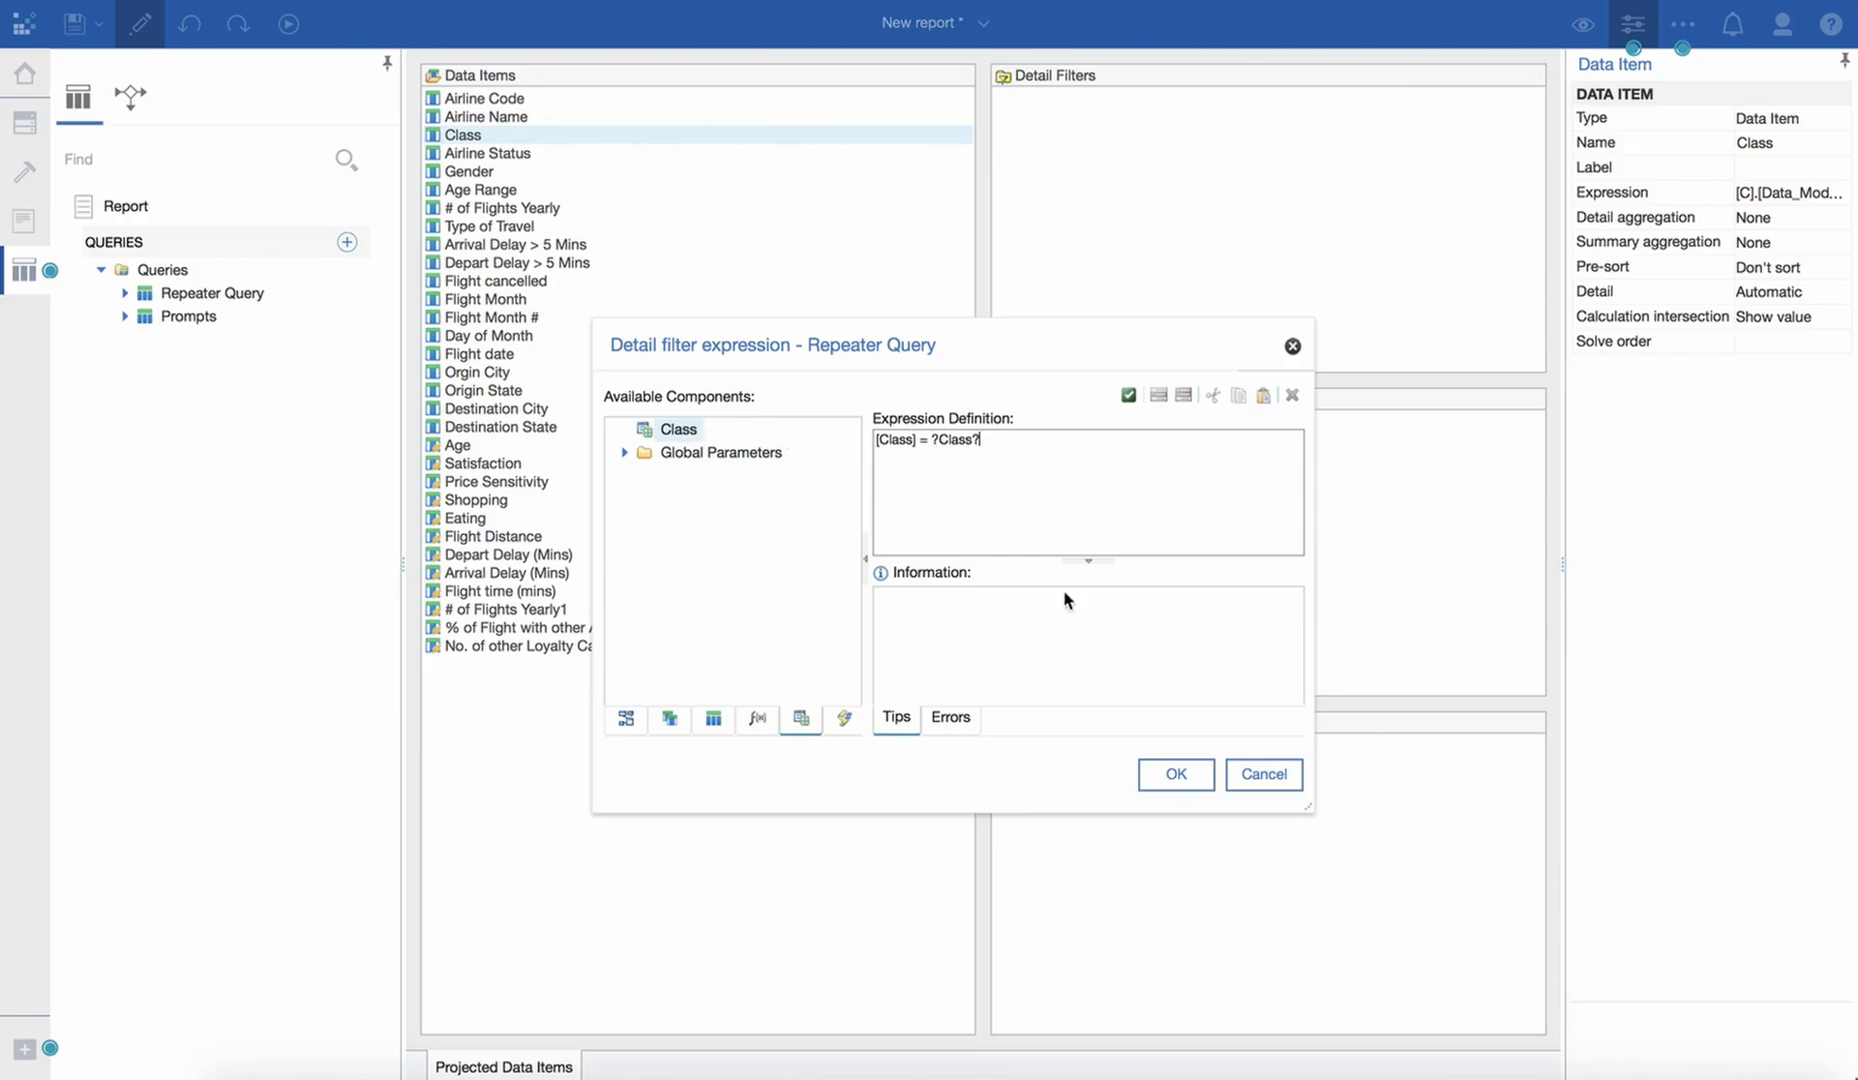
pyautogui.click(1172, 774)
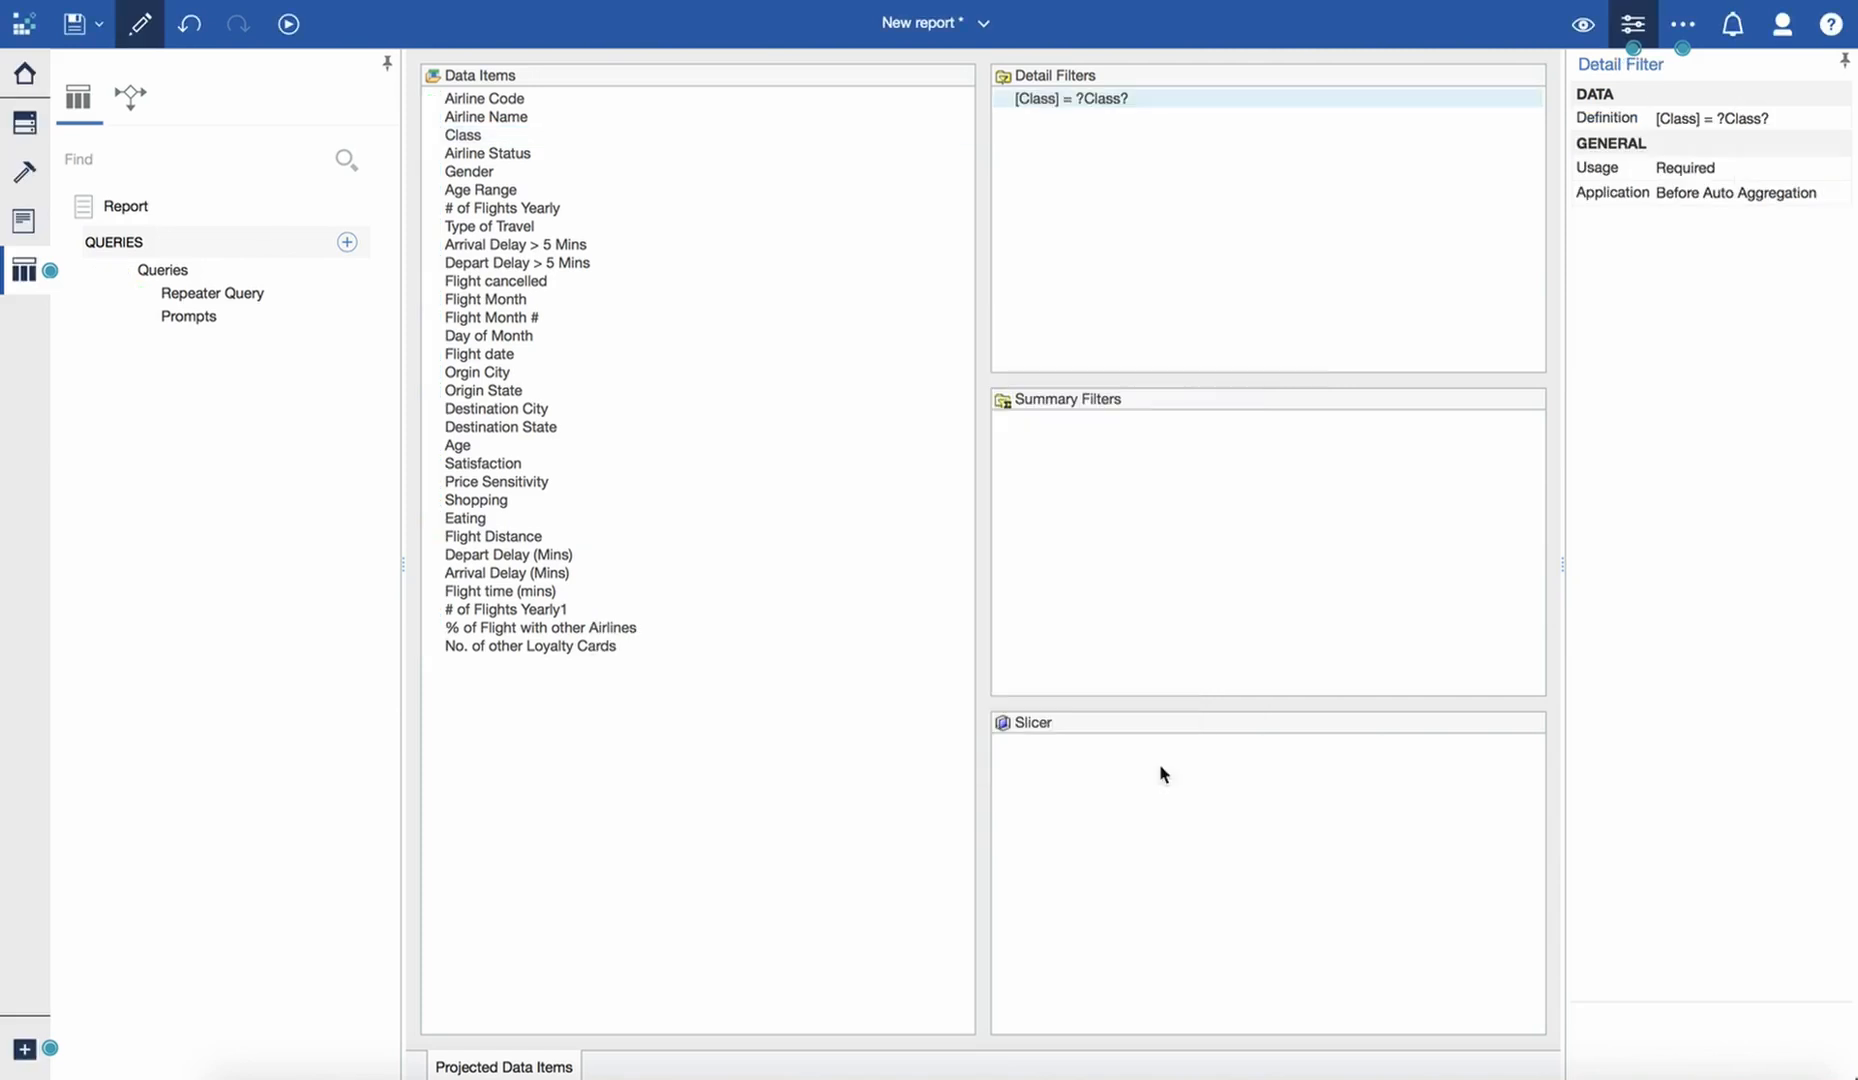
pyautogui.doubleClick(1767, 170)
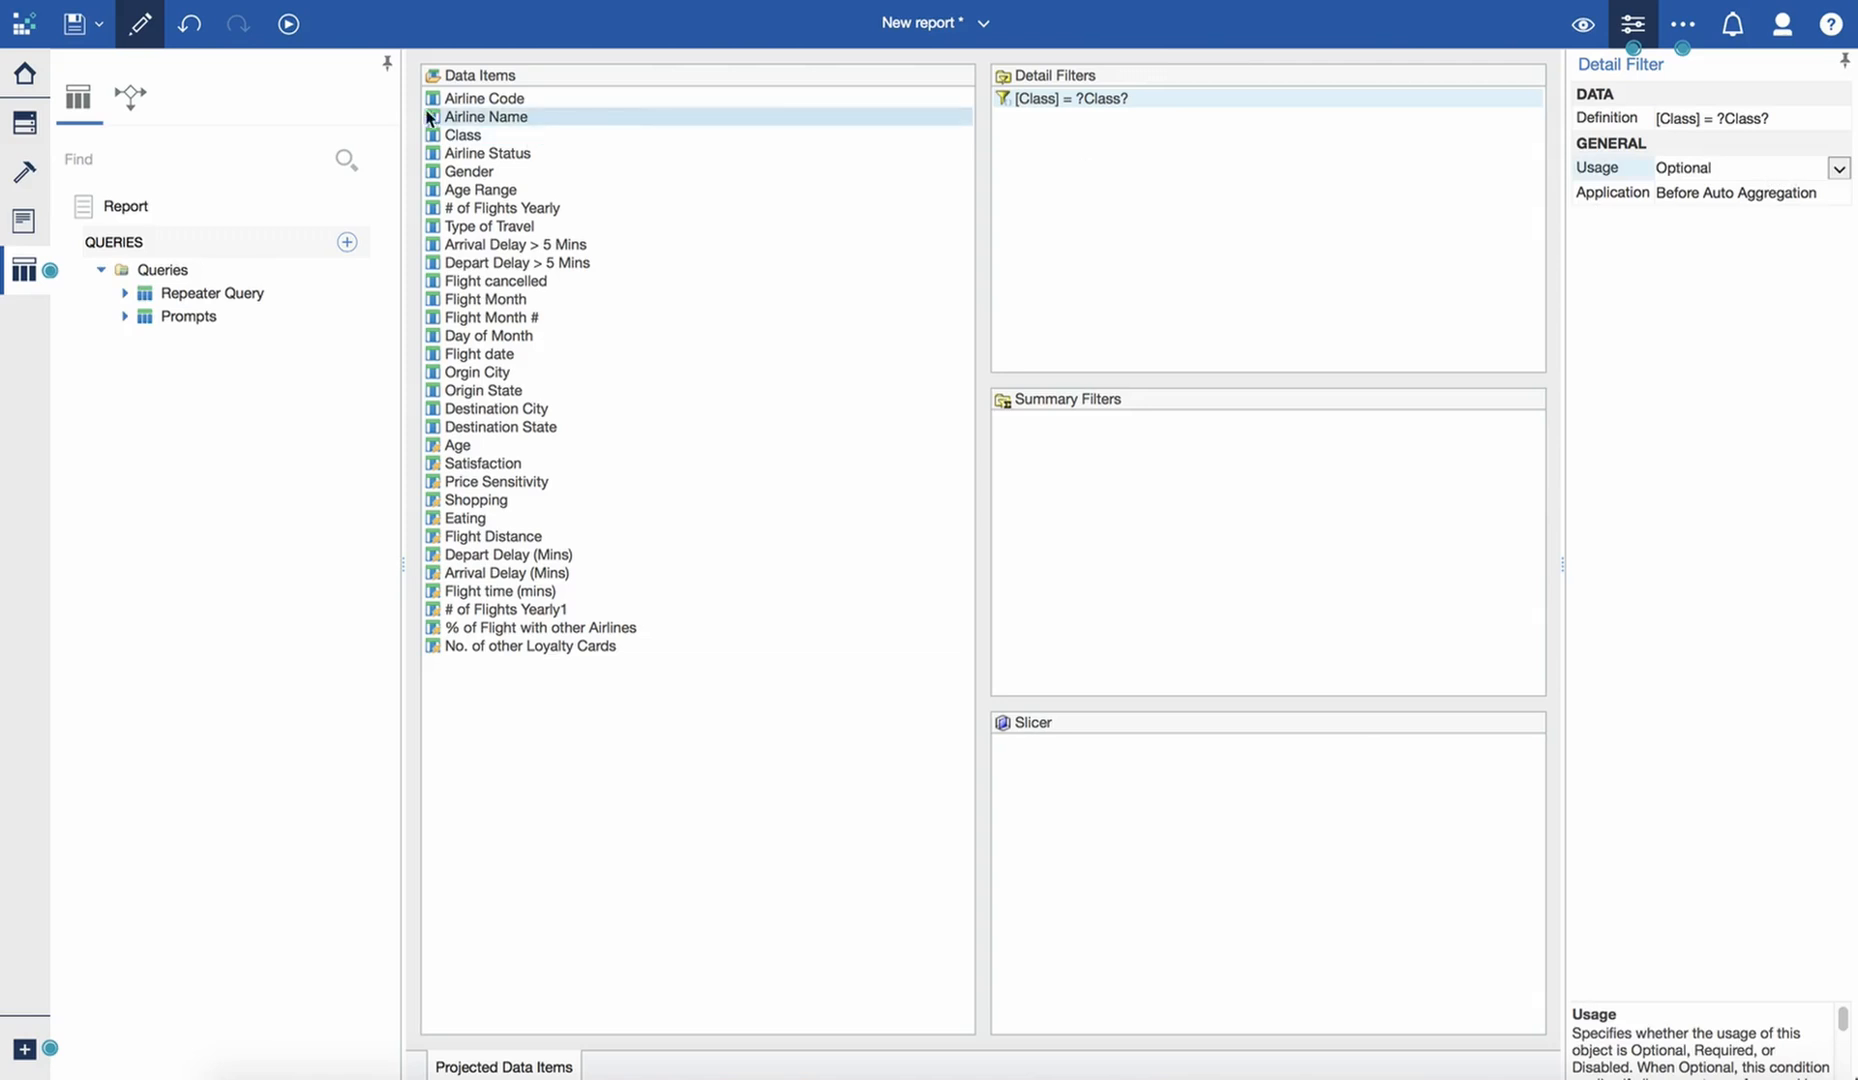
# - Set Auto-submit to Yes for the Class value prompt on the Repeater Page
pyautogui.click(24, 220)
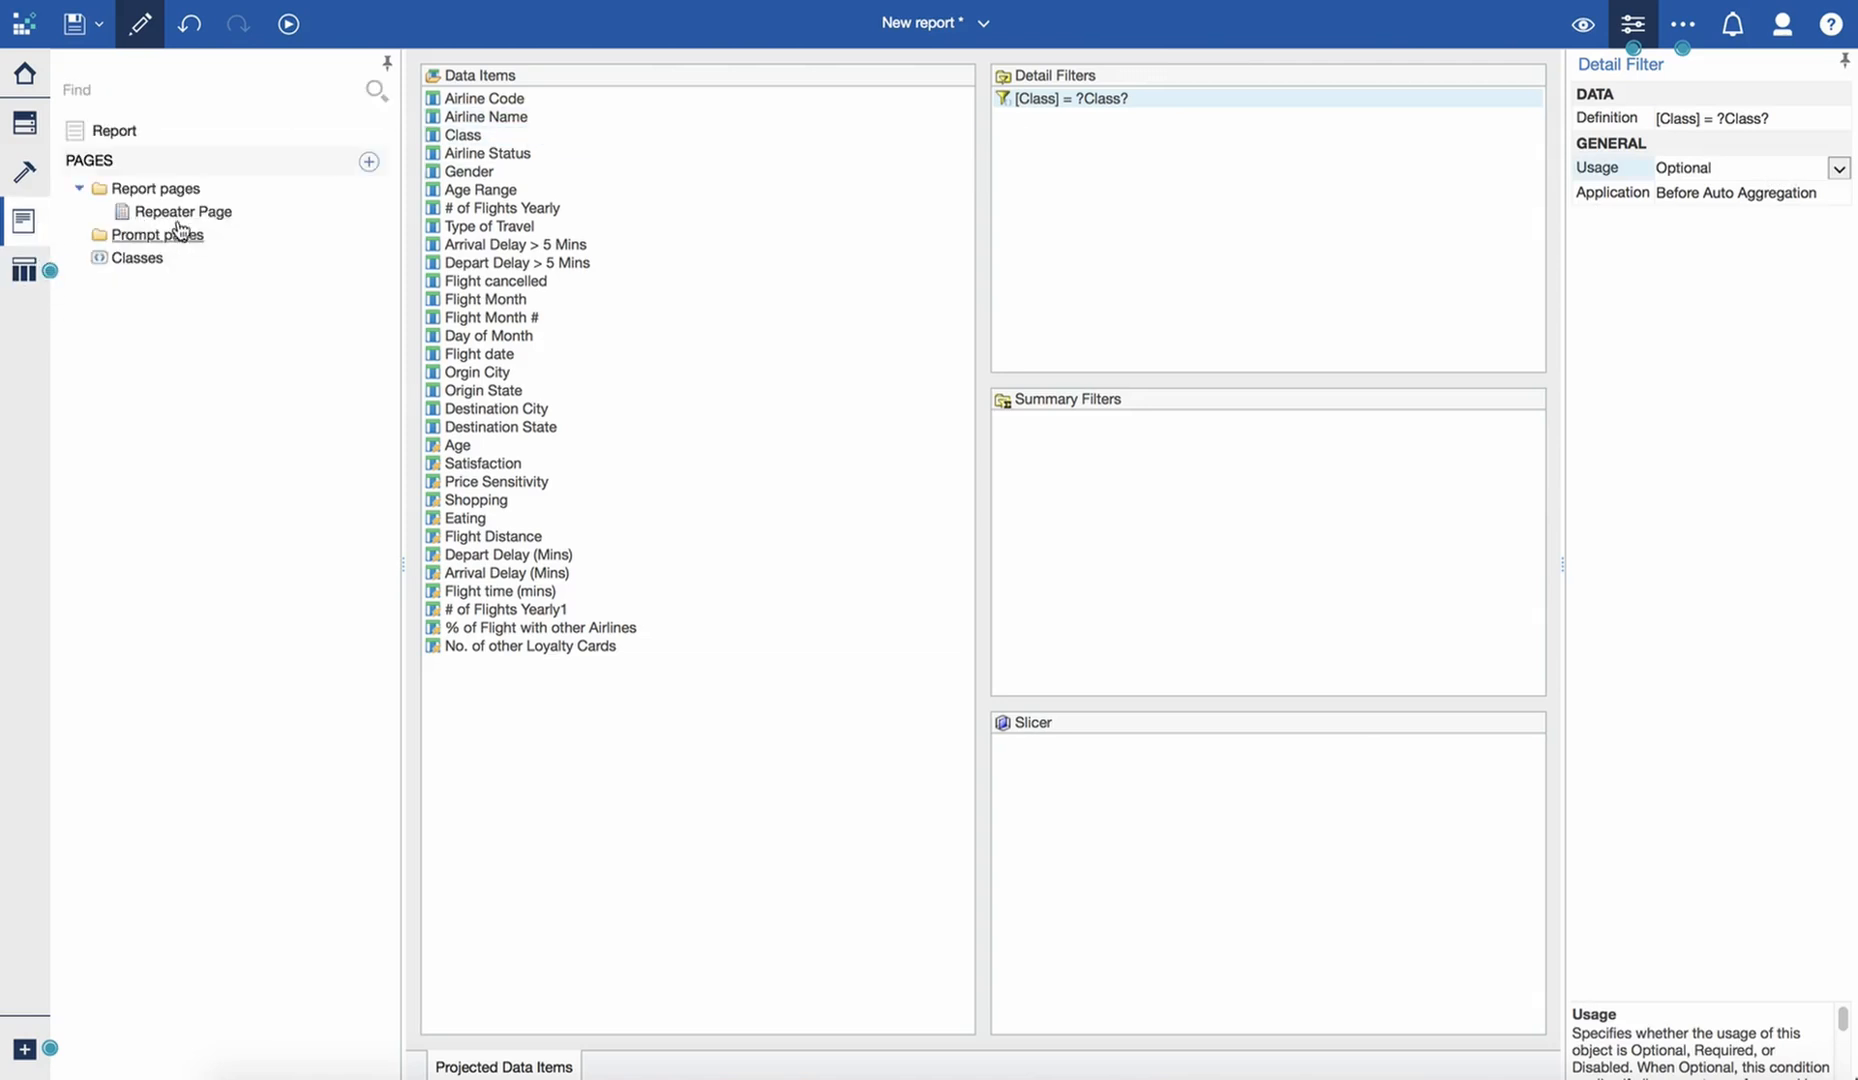
pyautogui.click(180, 211)
pyautogui.click(1020, 72)
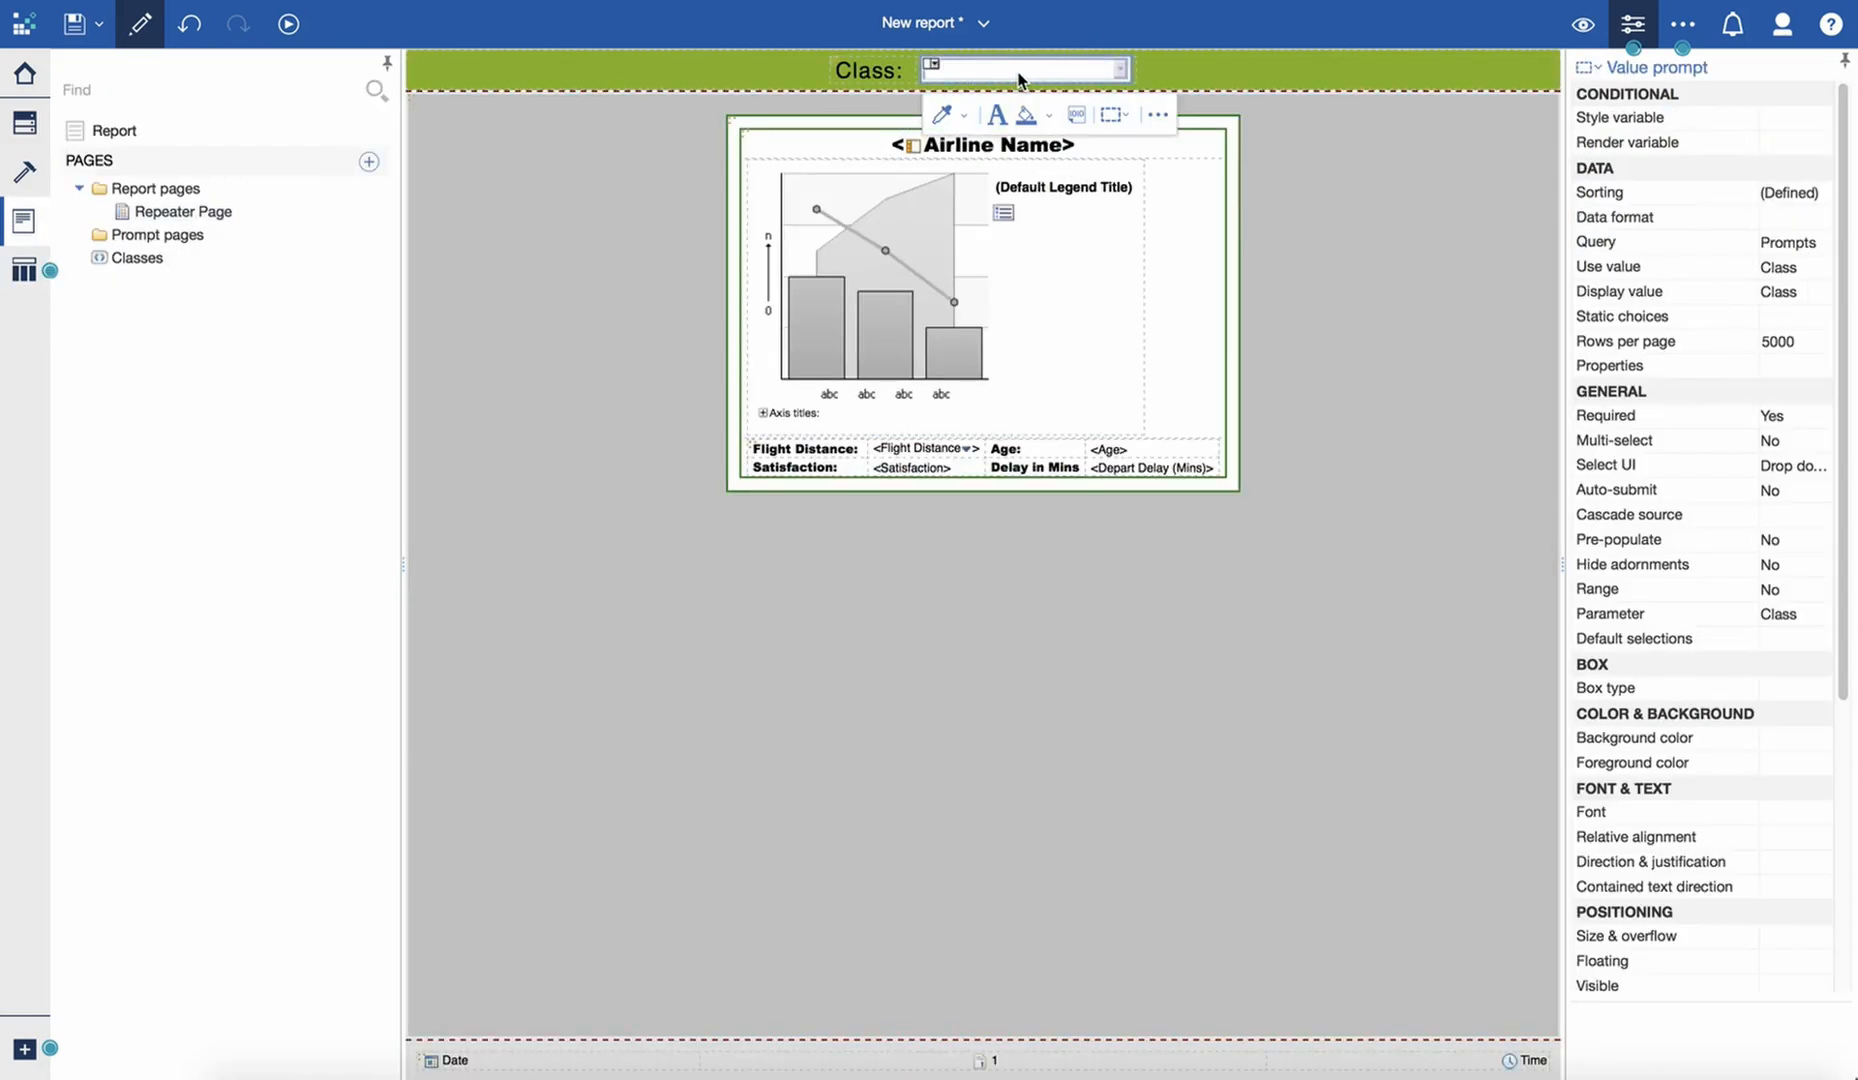
pyautogui.click(1795, 495)
pyautogui.click(1822, 494)
pyautogui.click(1800, 520)
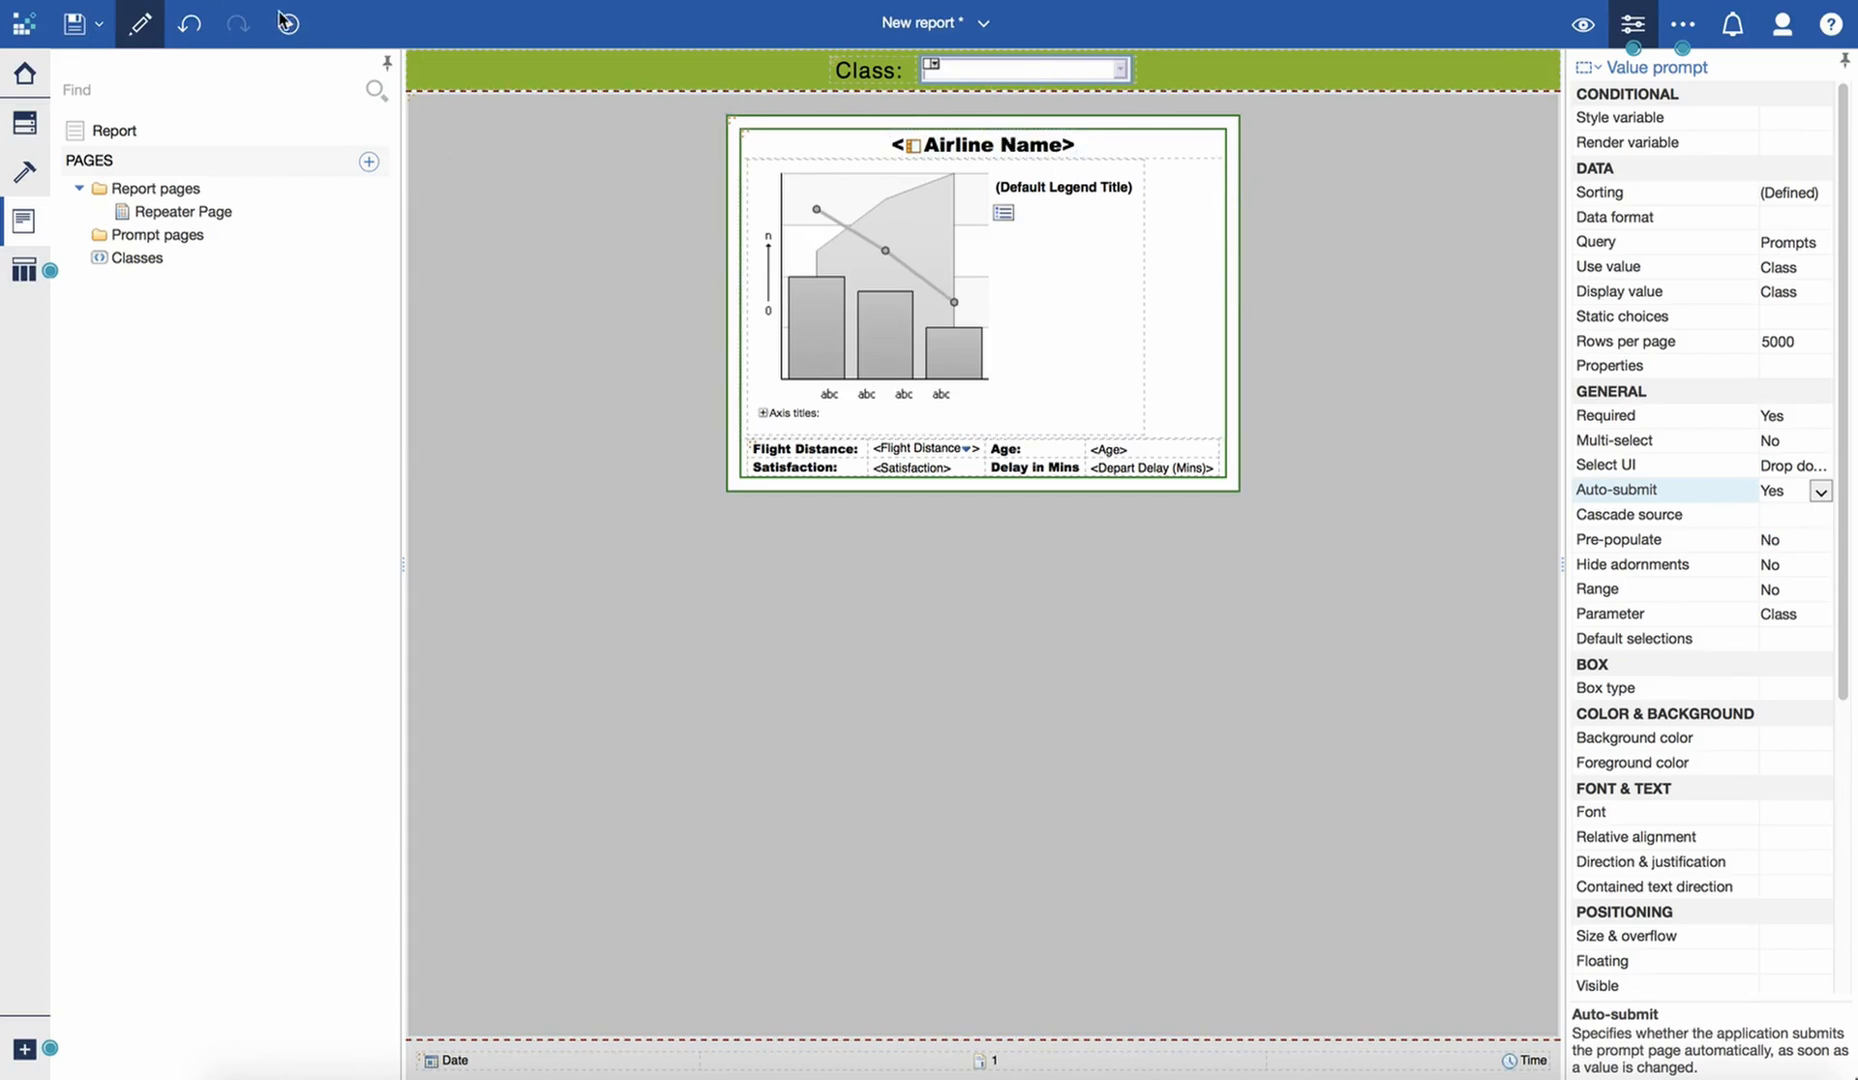
# - Preview the Repeater Page without choosing a Class value in the prompt
pyautogui.click(1583, 30)
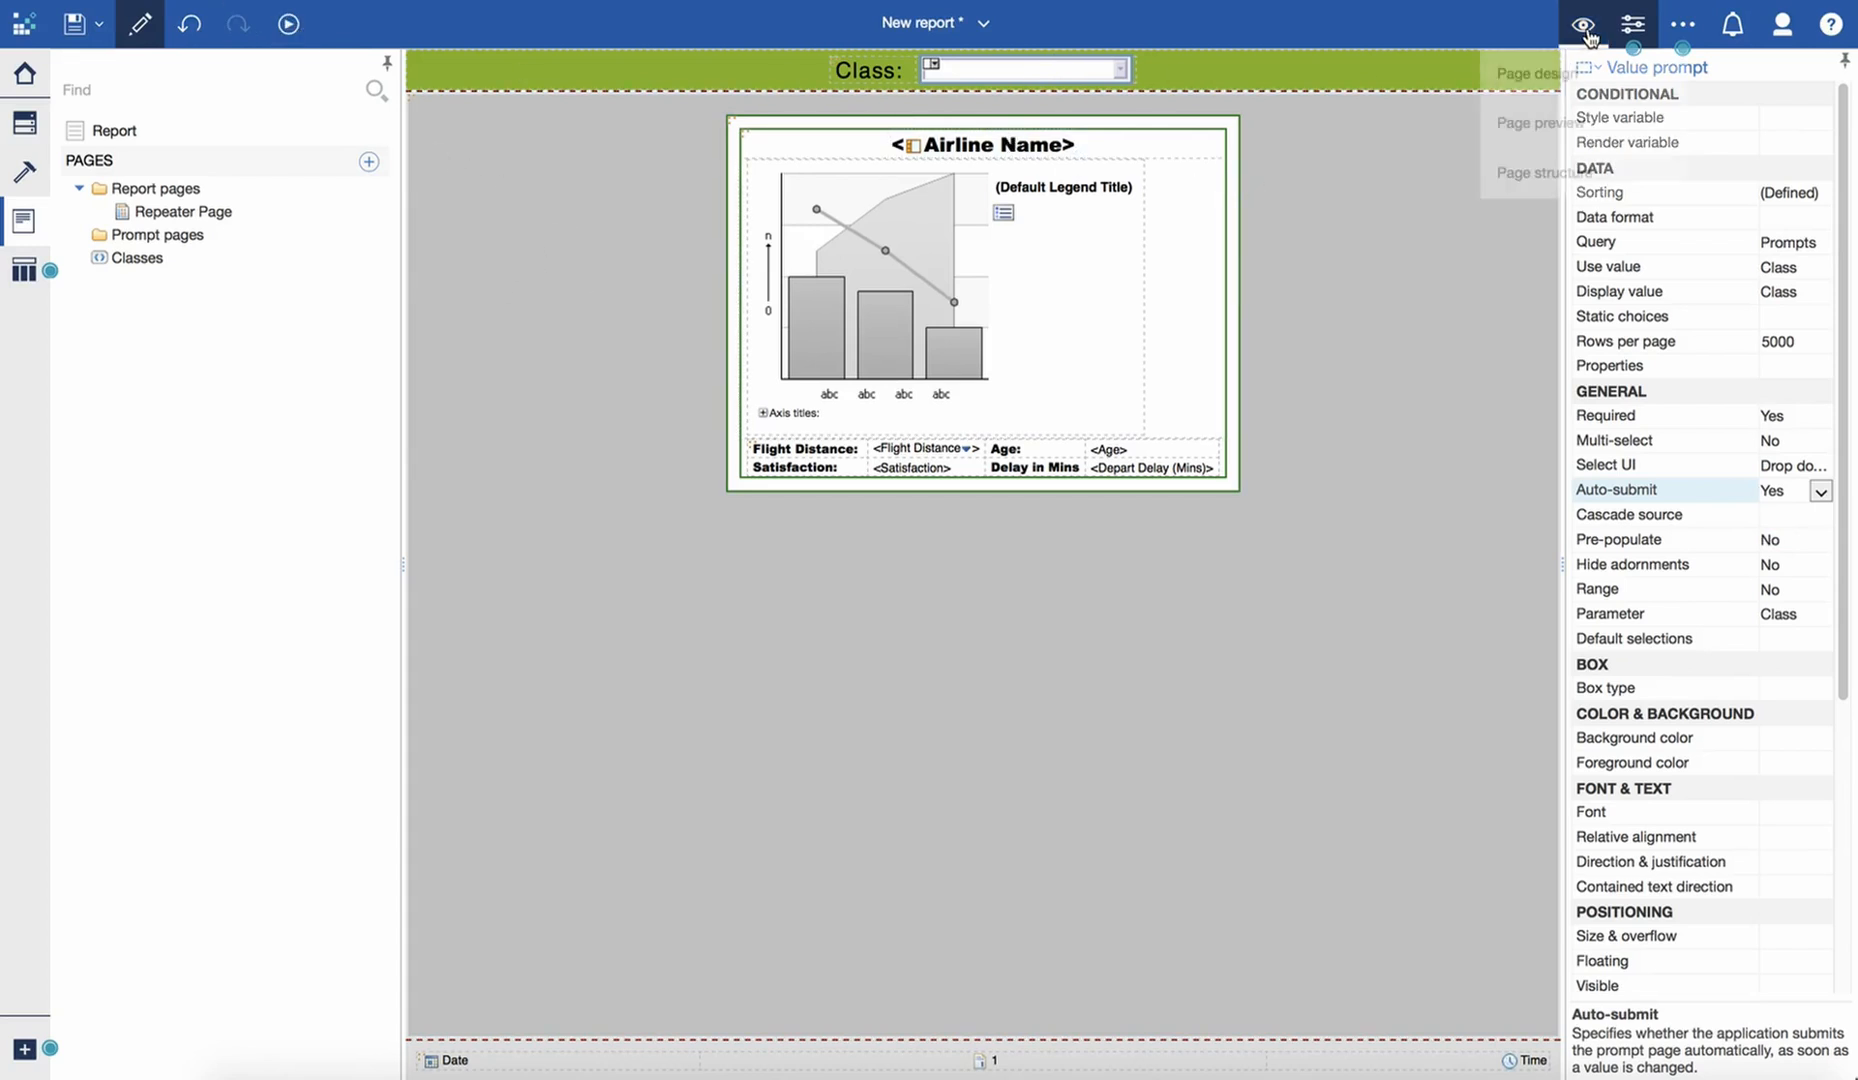
pyautogui.click(1560, 125)
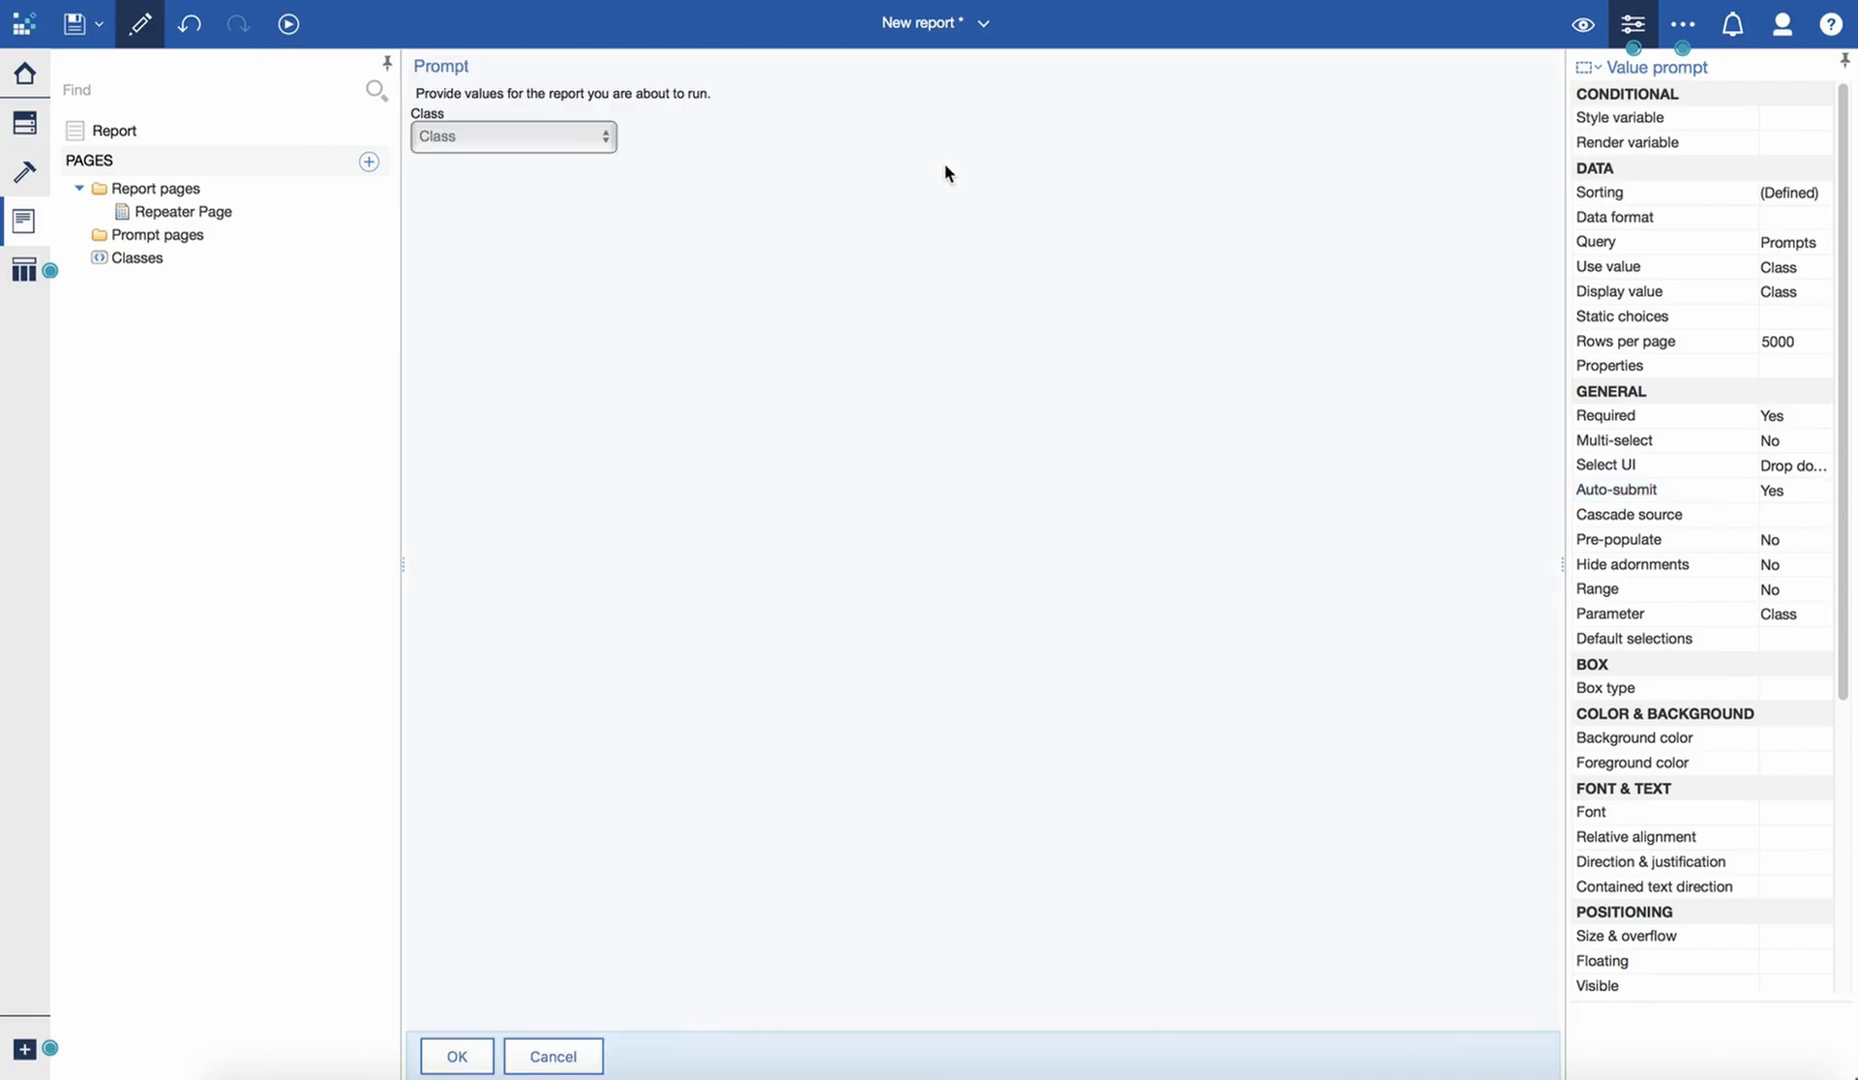
pyautogui.click(455, 1054)
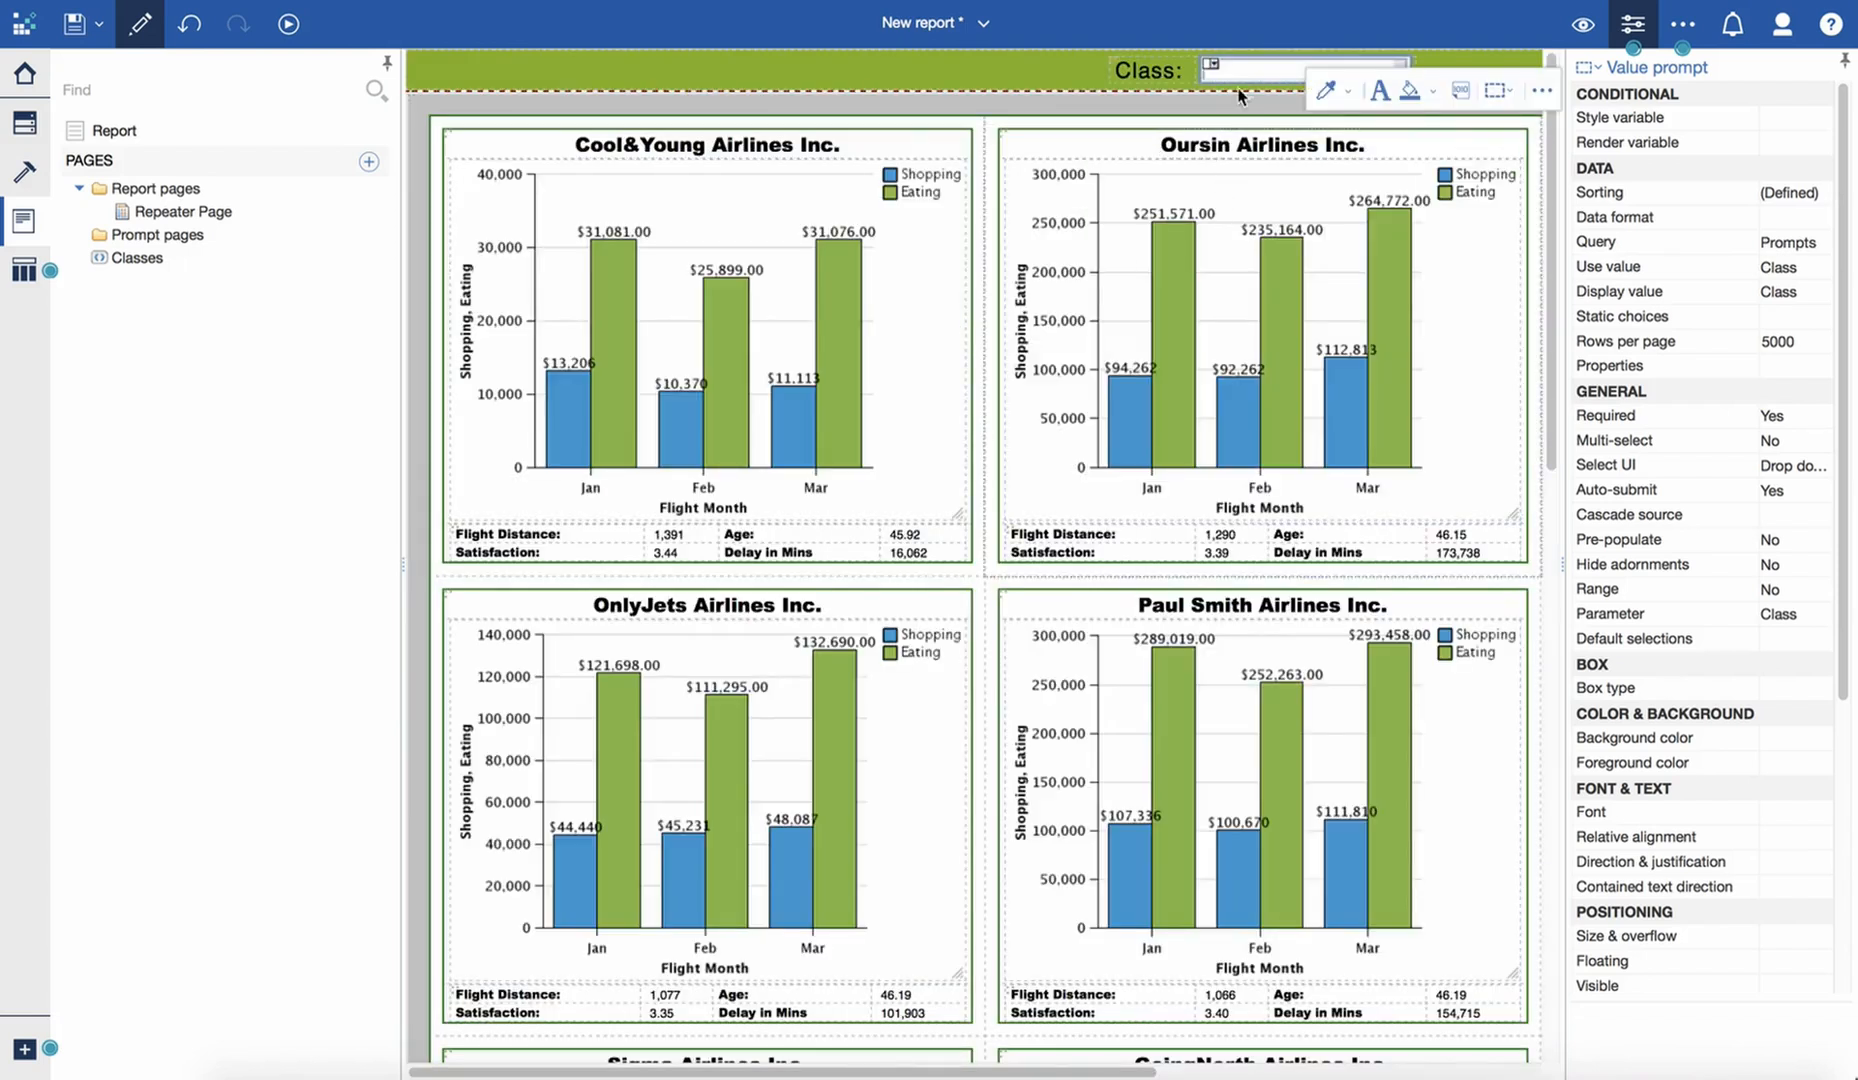
# - Run the report as HTML and filter it to the Eco class with the header prompt
pyautogui.click(288, 23)
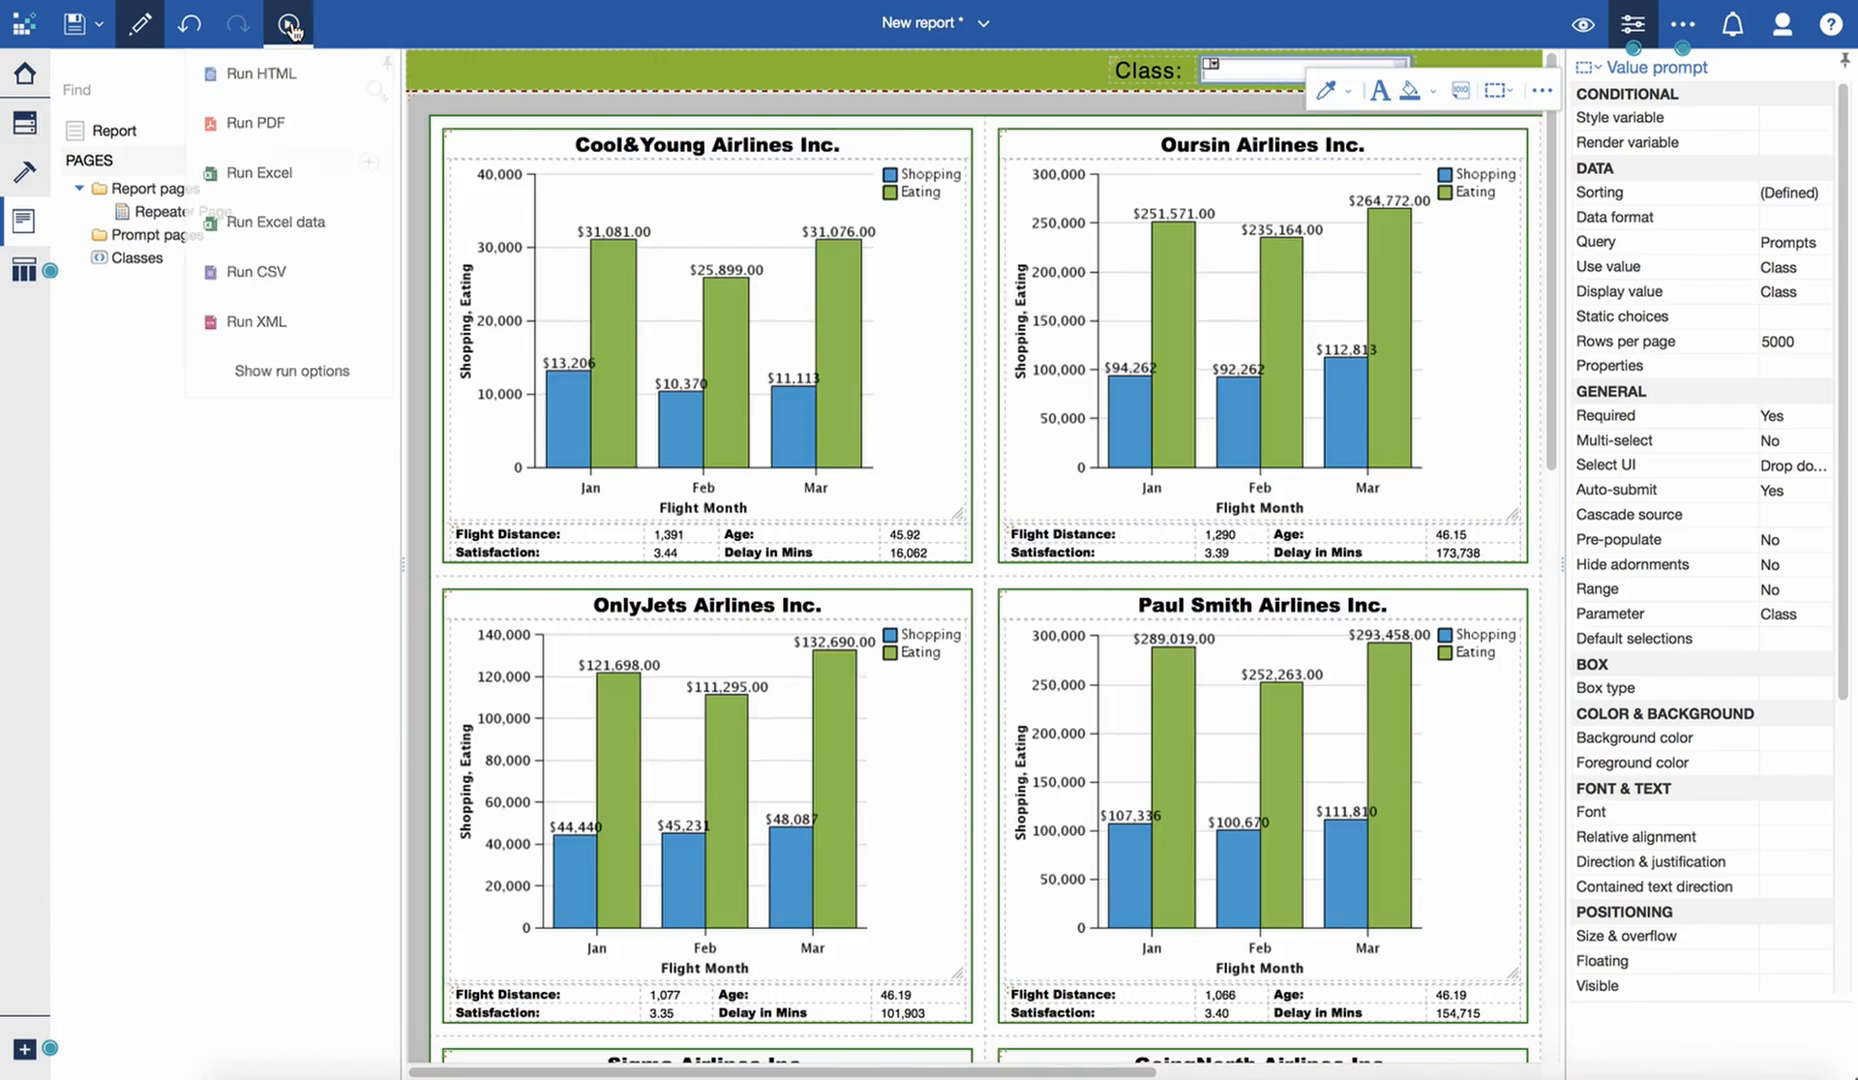
pyautogui.click(278, 77)
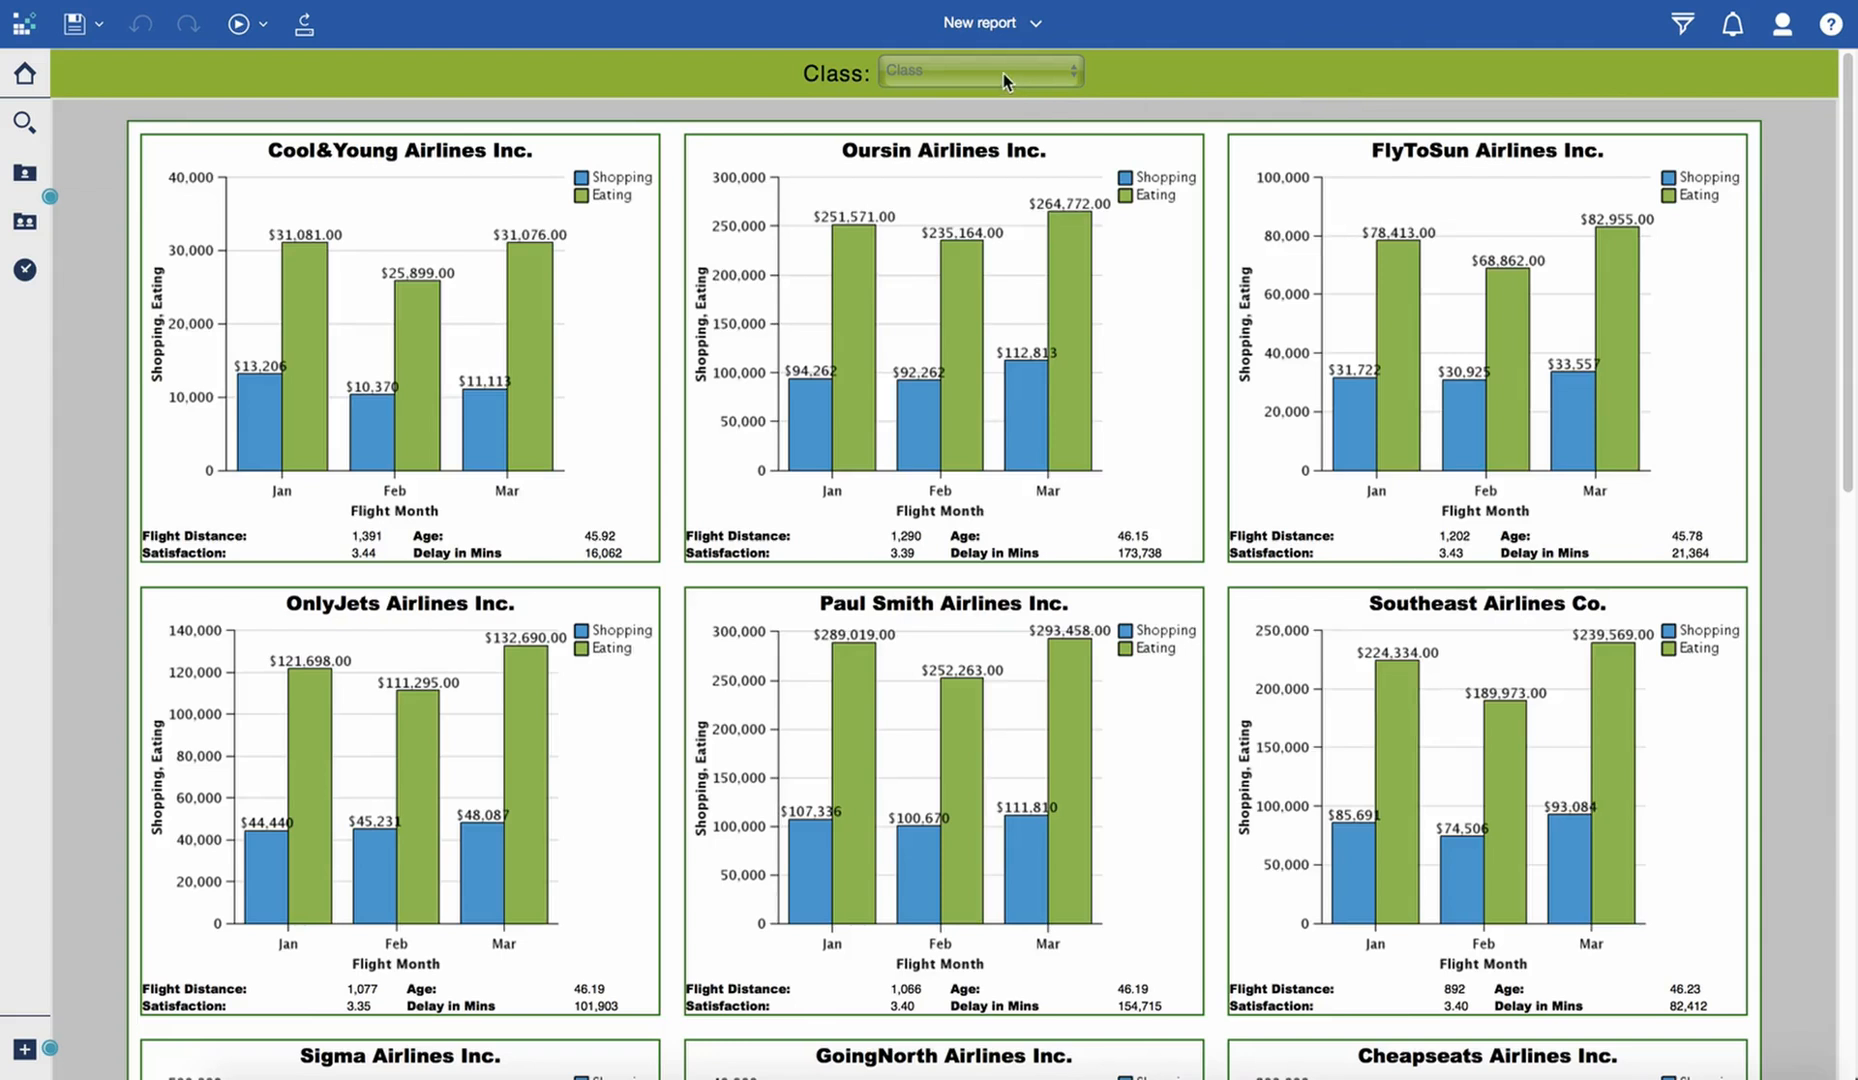
pyautogui.click(1003, 73)
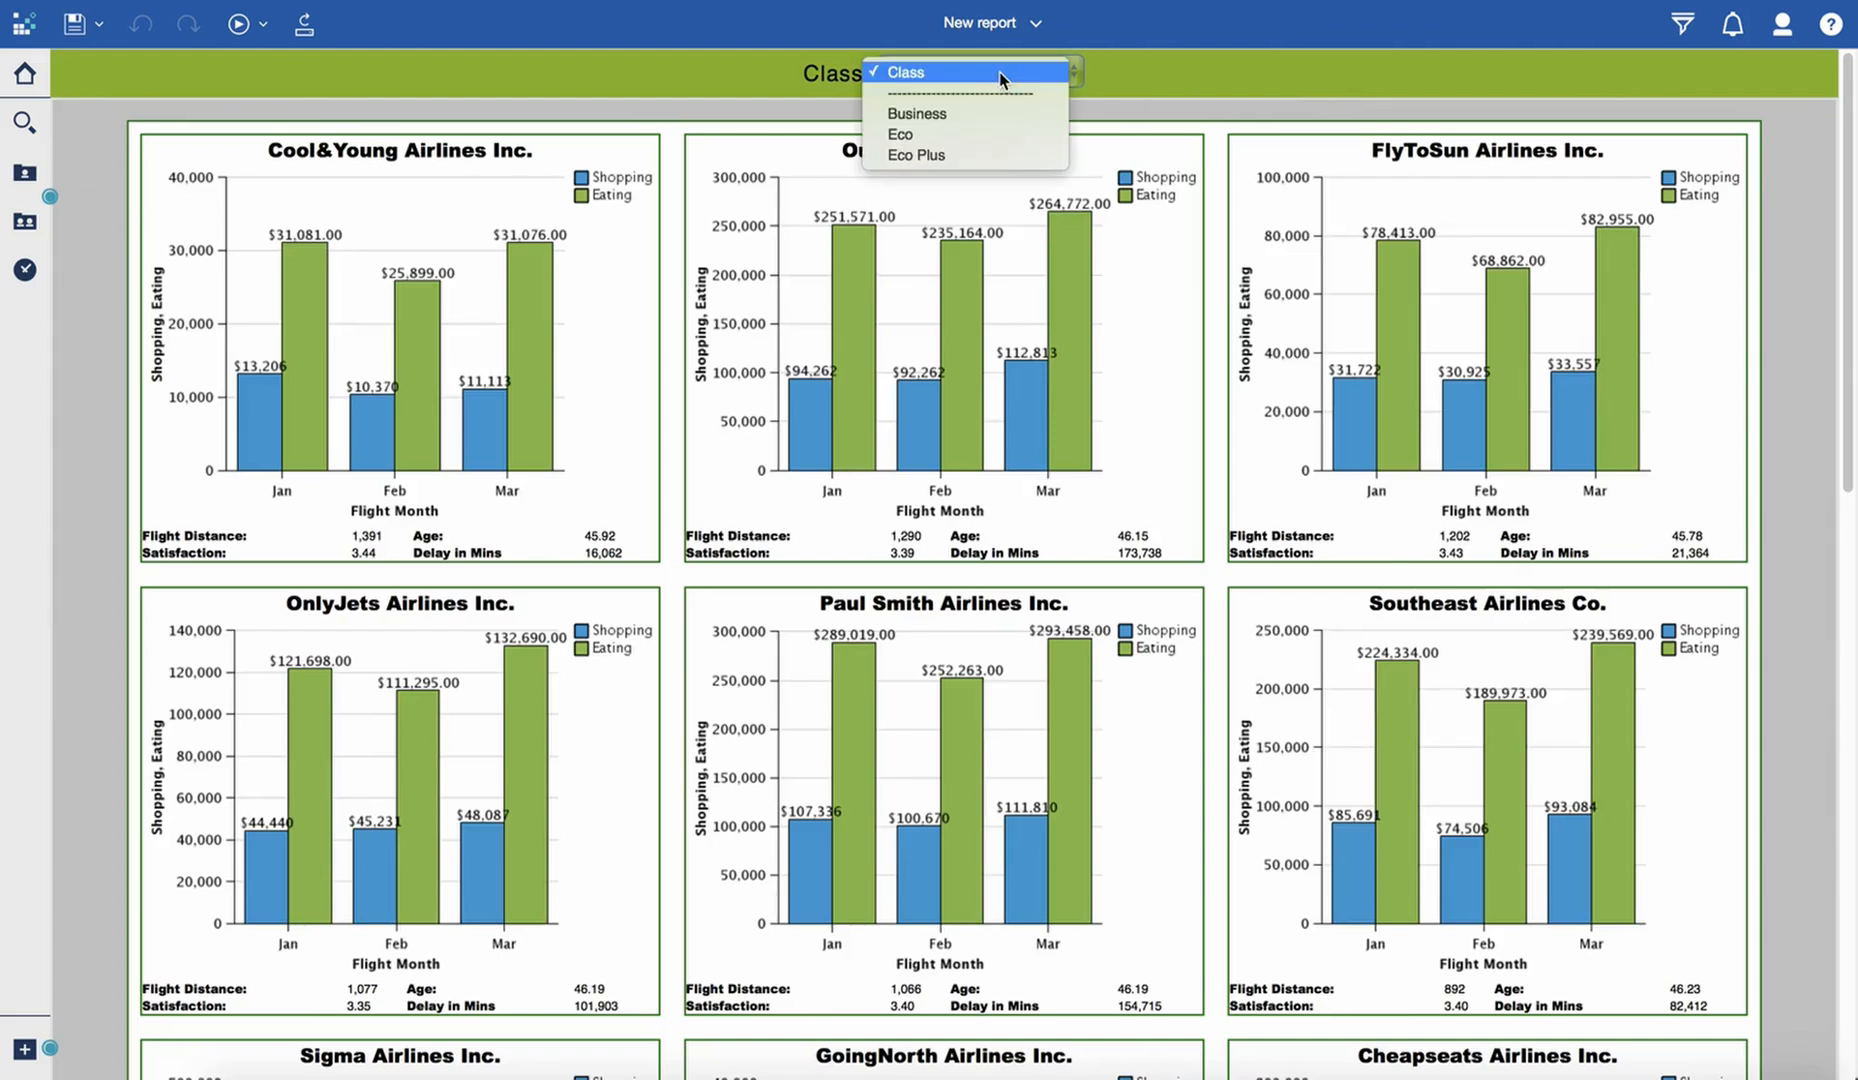
pyautogui.click(978, 134)
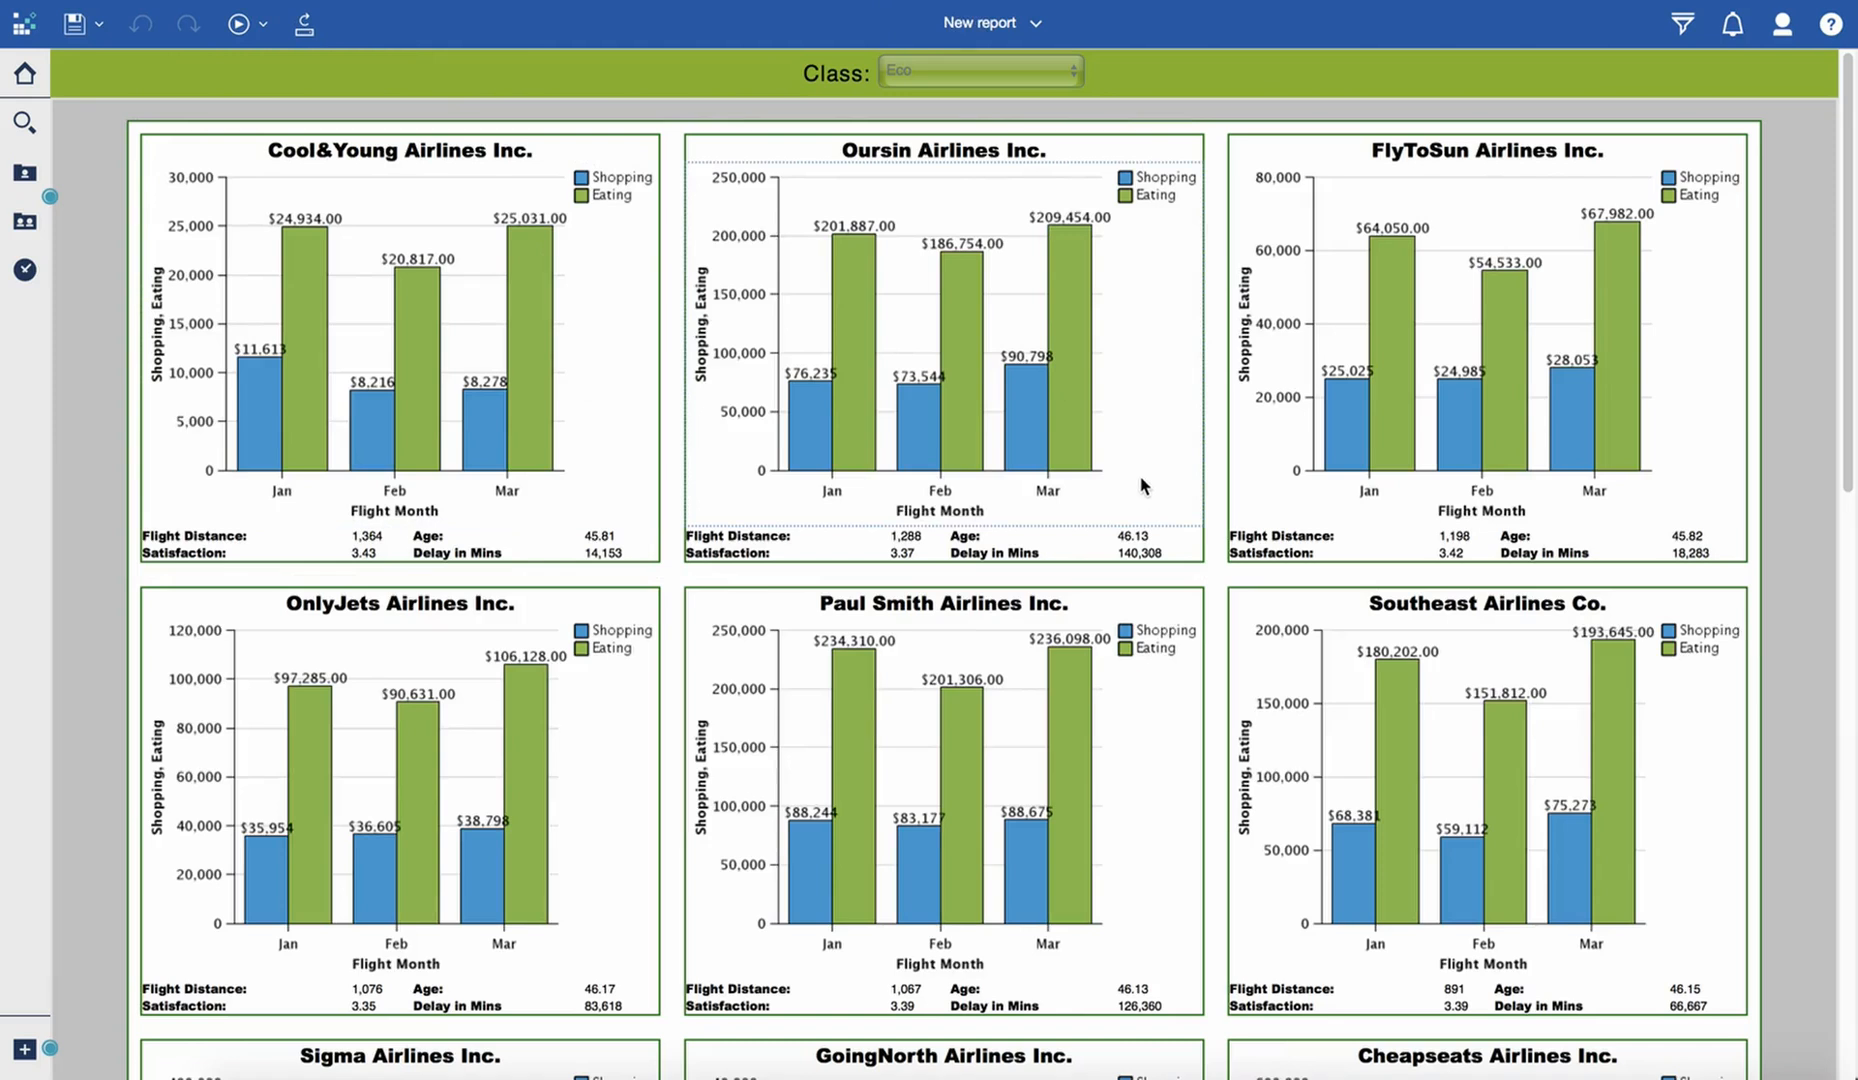
# - Examine the airline charts and metrics throughout the report filtered to the Eco class
pyautogui.scroll(-4, 1125, 400)
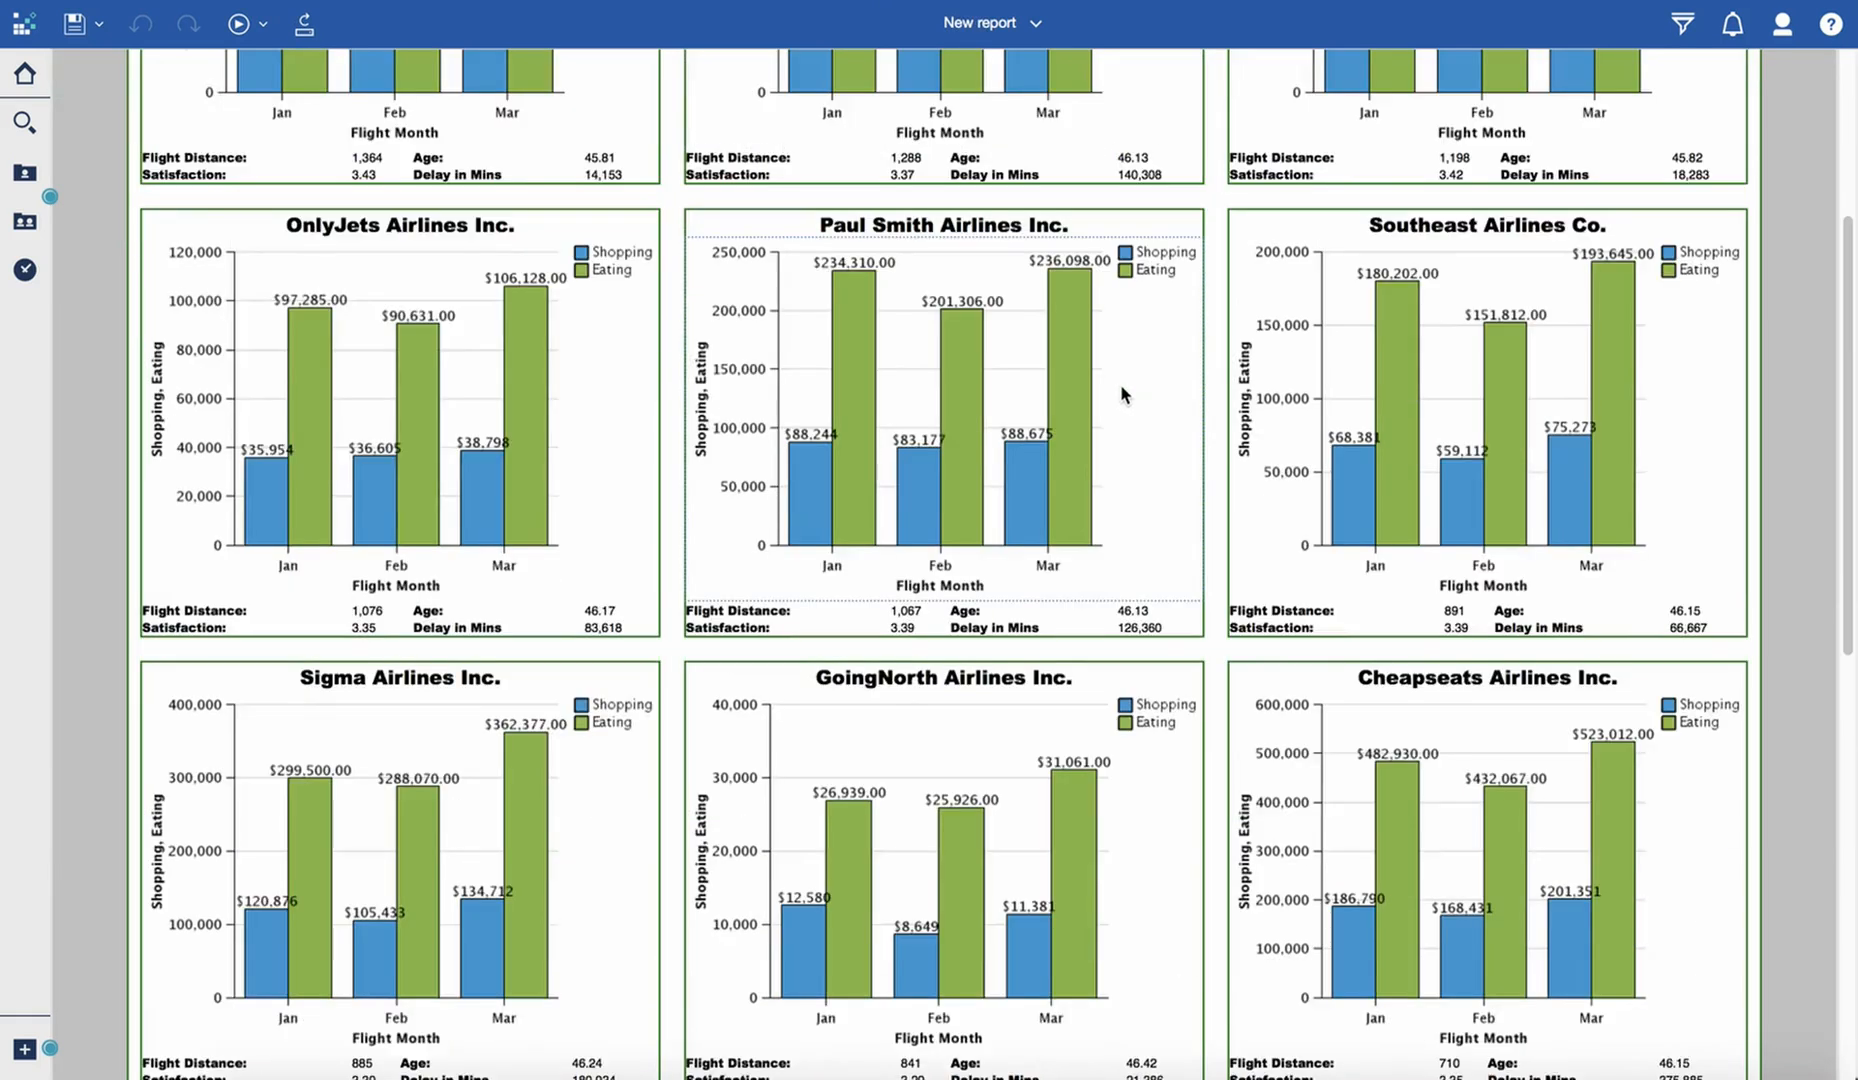
pyautogui.scroll(2, 1121, 553)
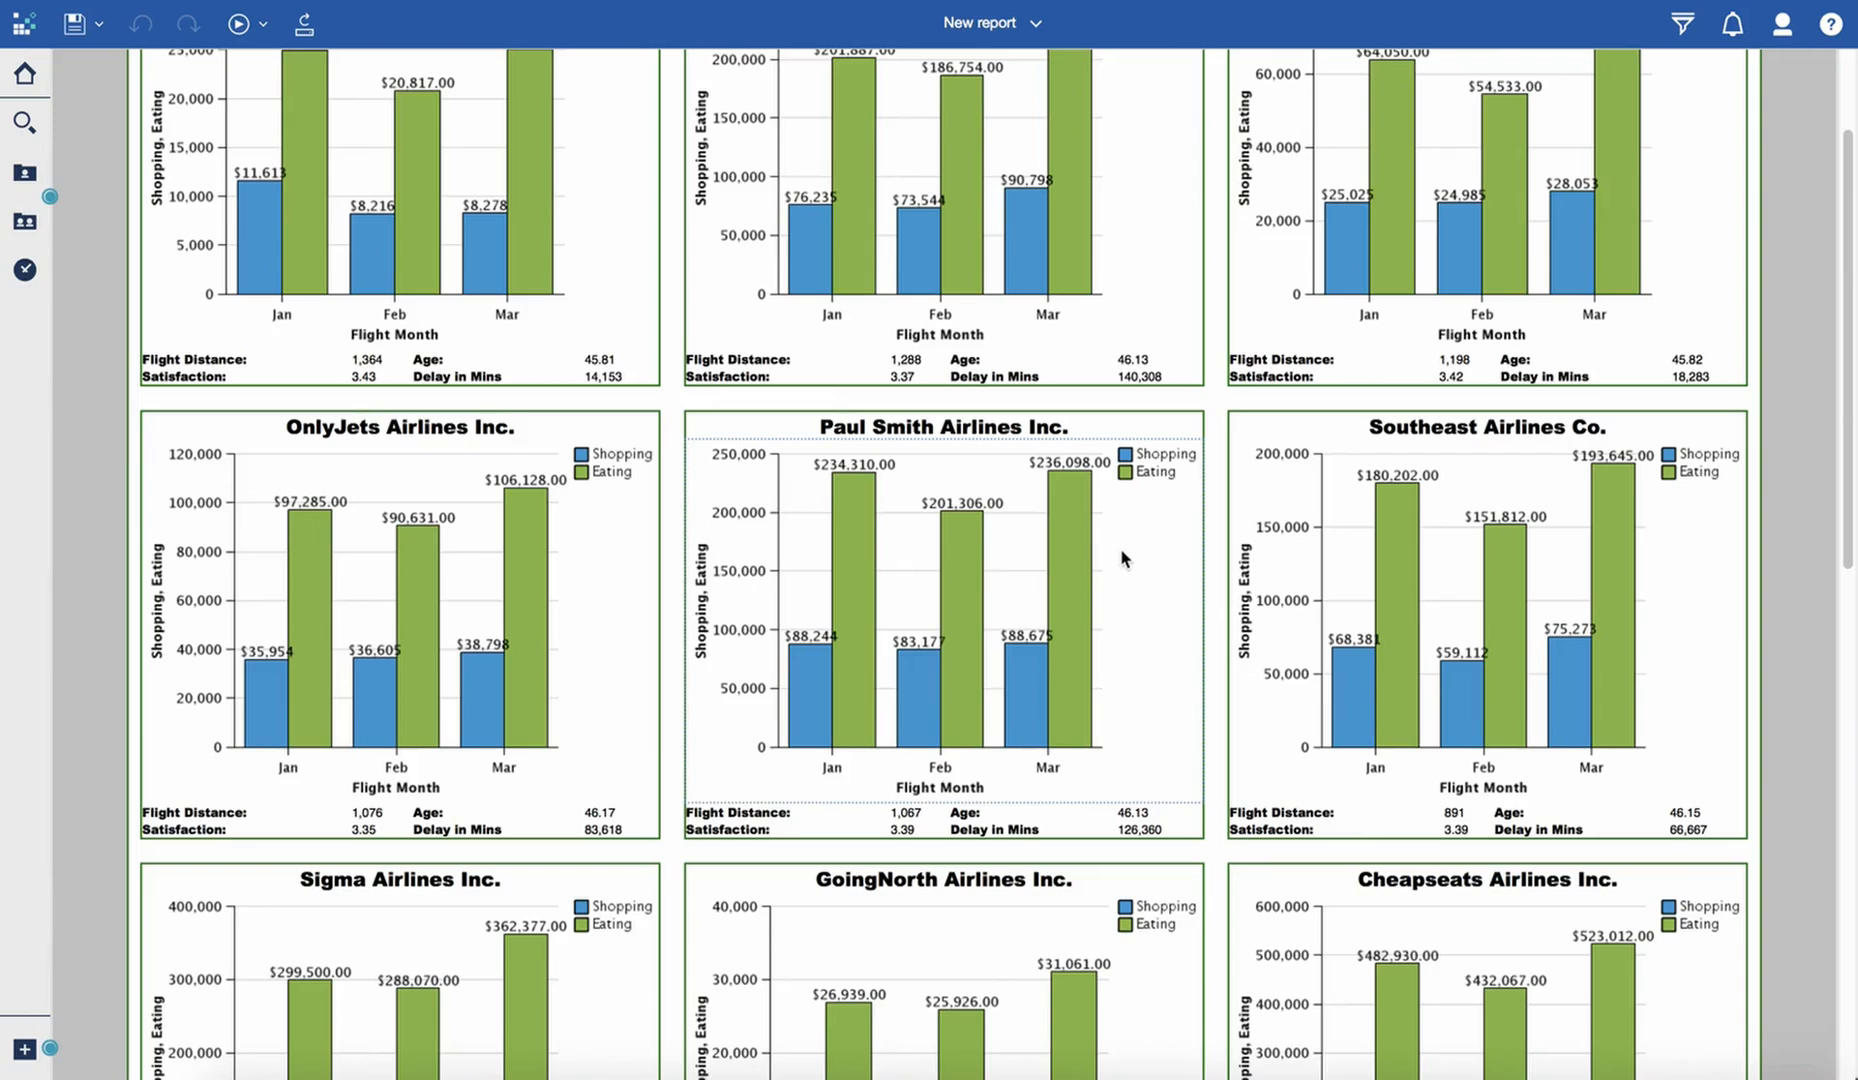
pyautogui.scroll(2, 1148, 630)
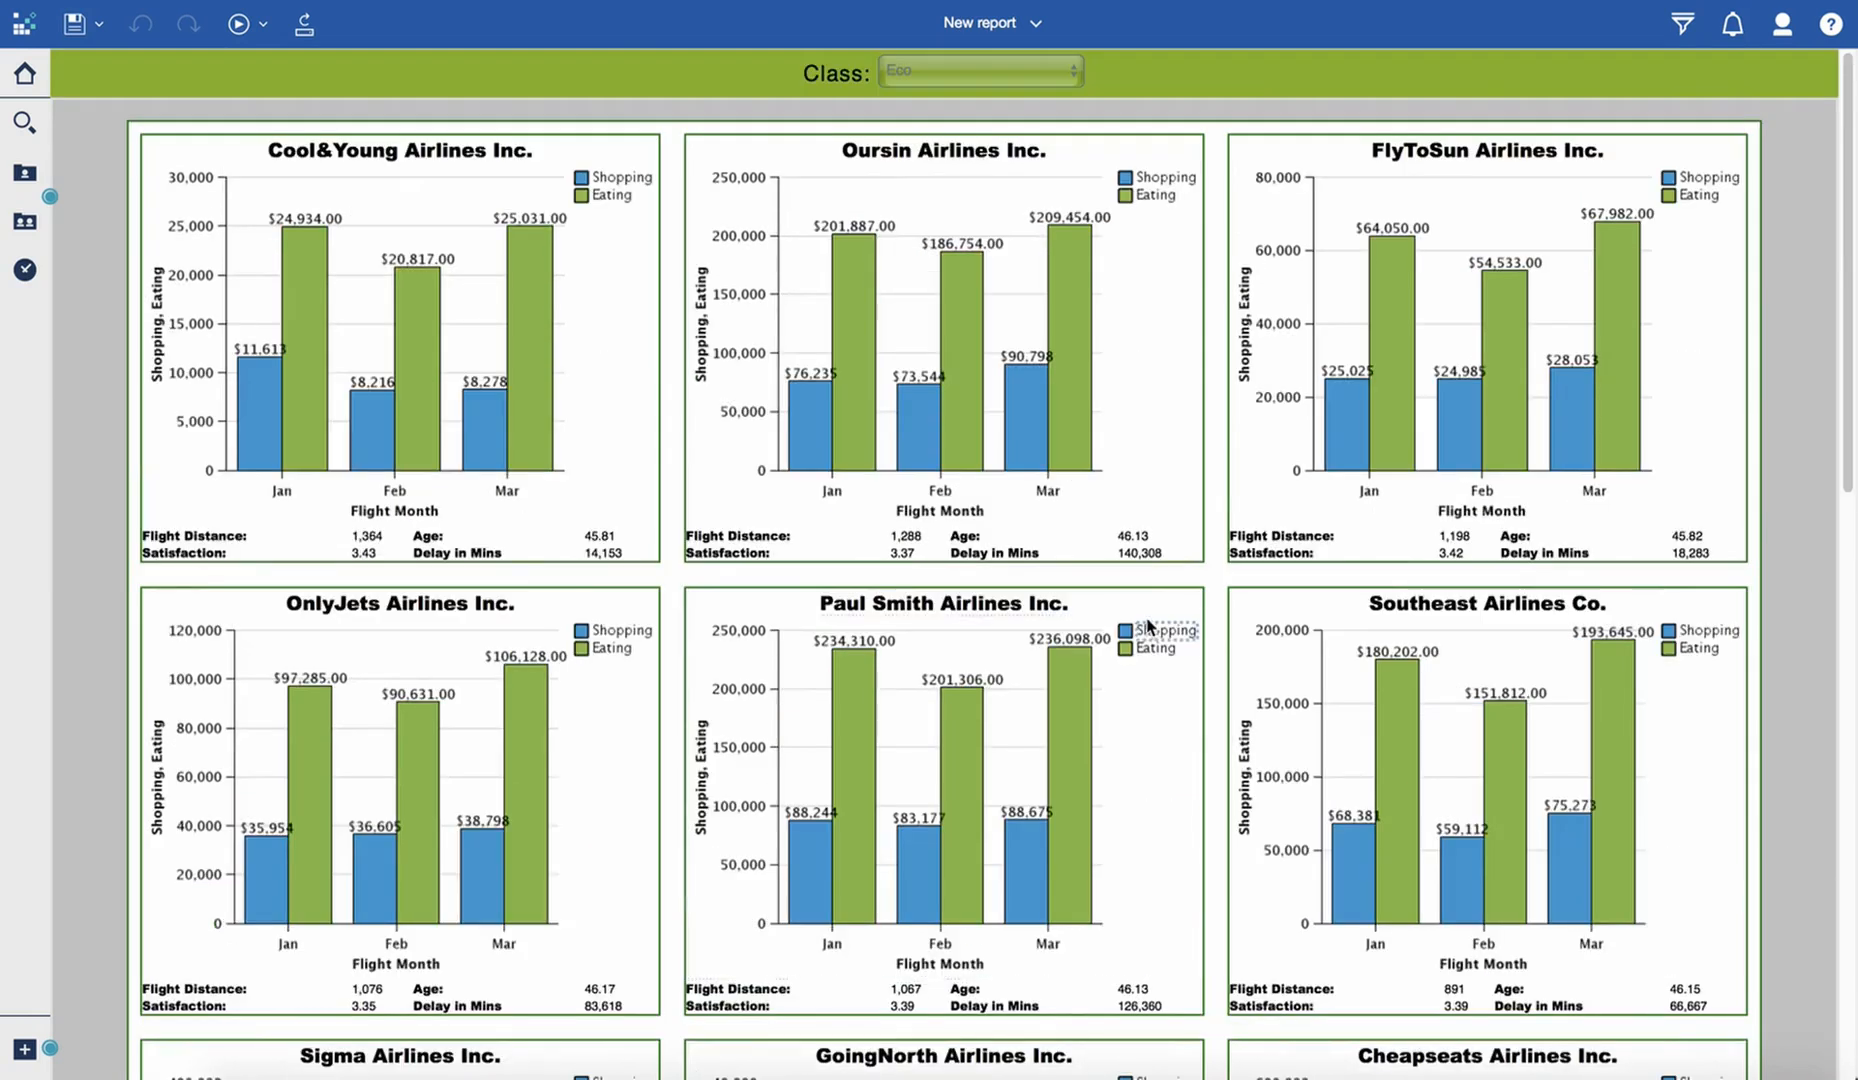
pyautogui.click(1160, 470)
pyautogui.click(293, 492)
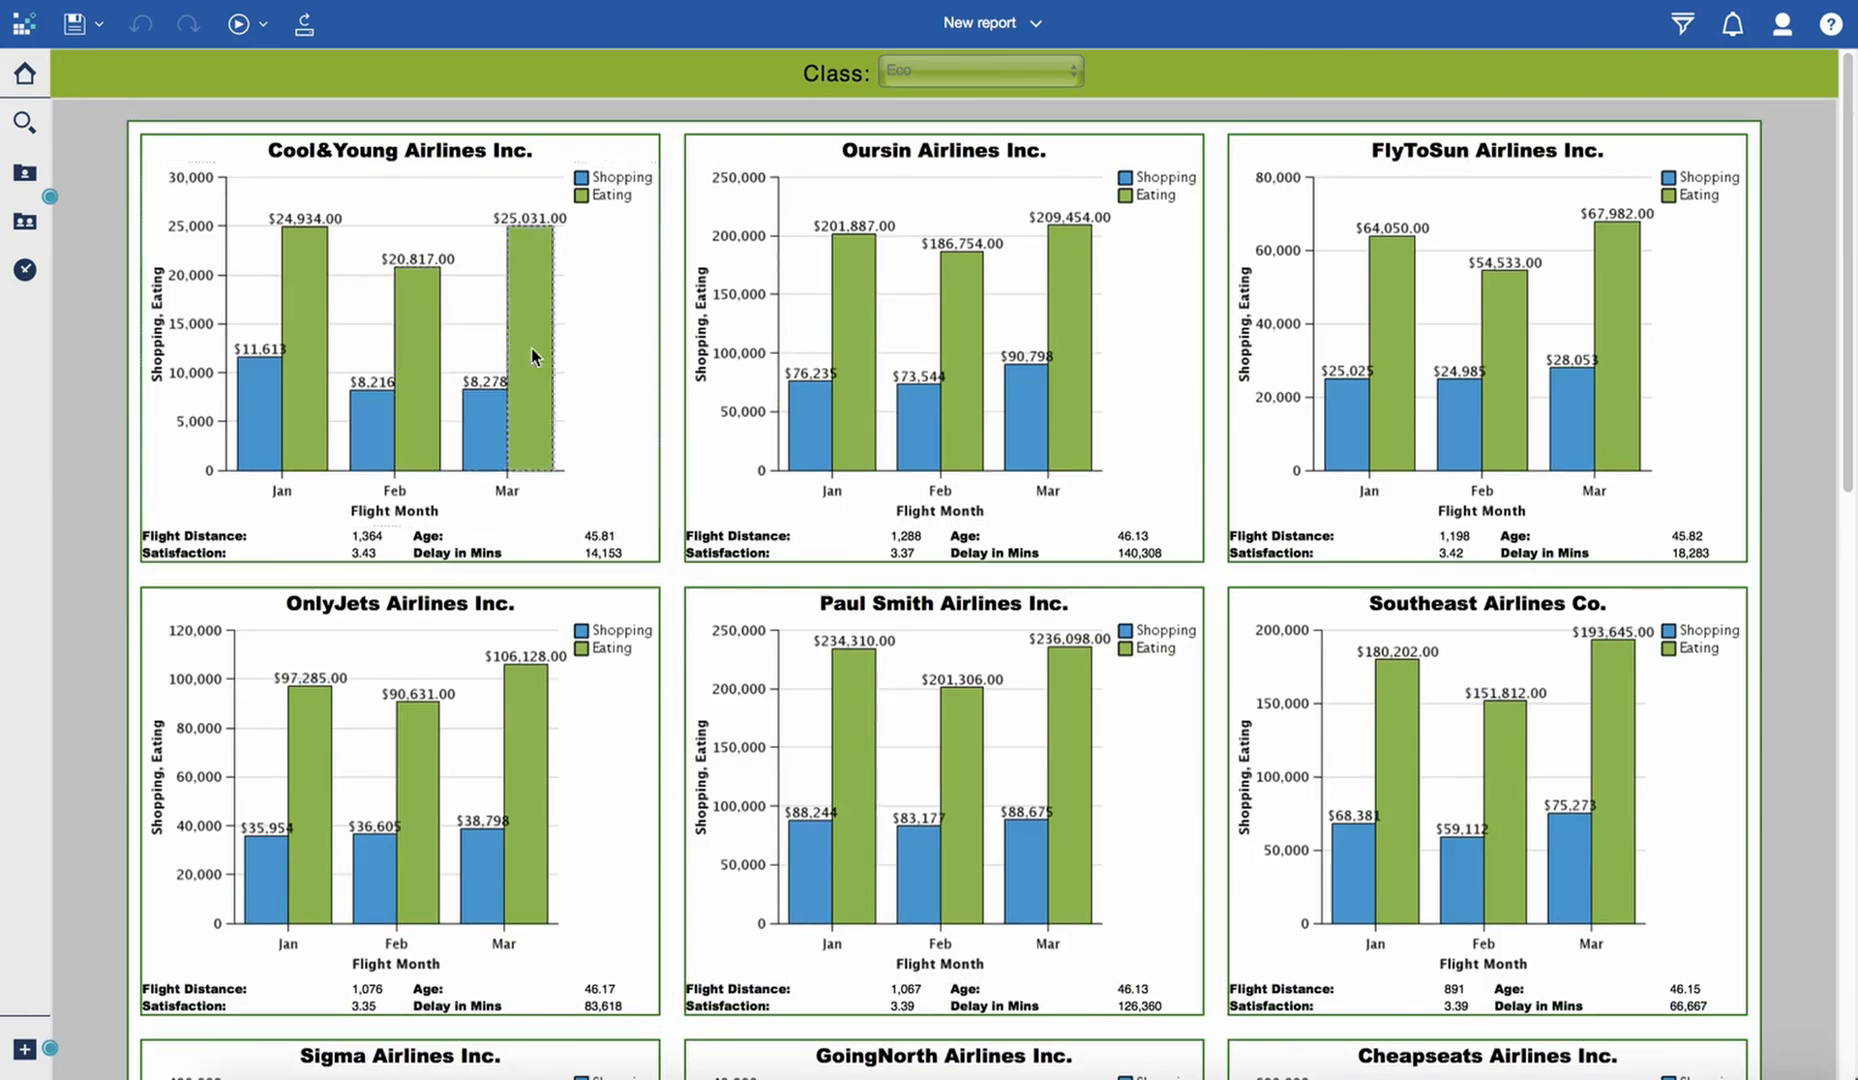
pyautogui.click(445, 295)
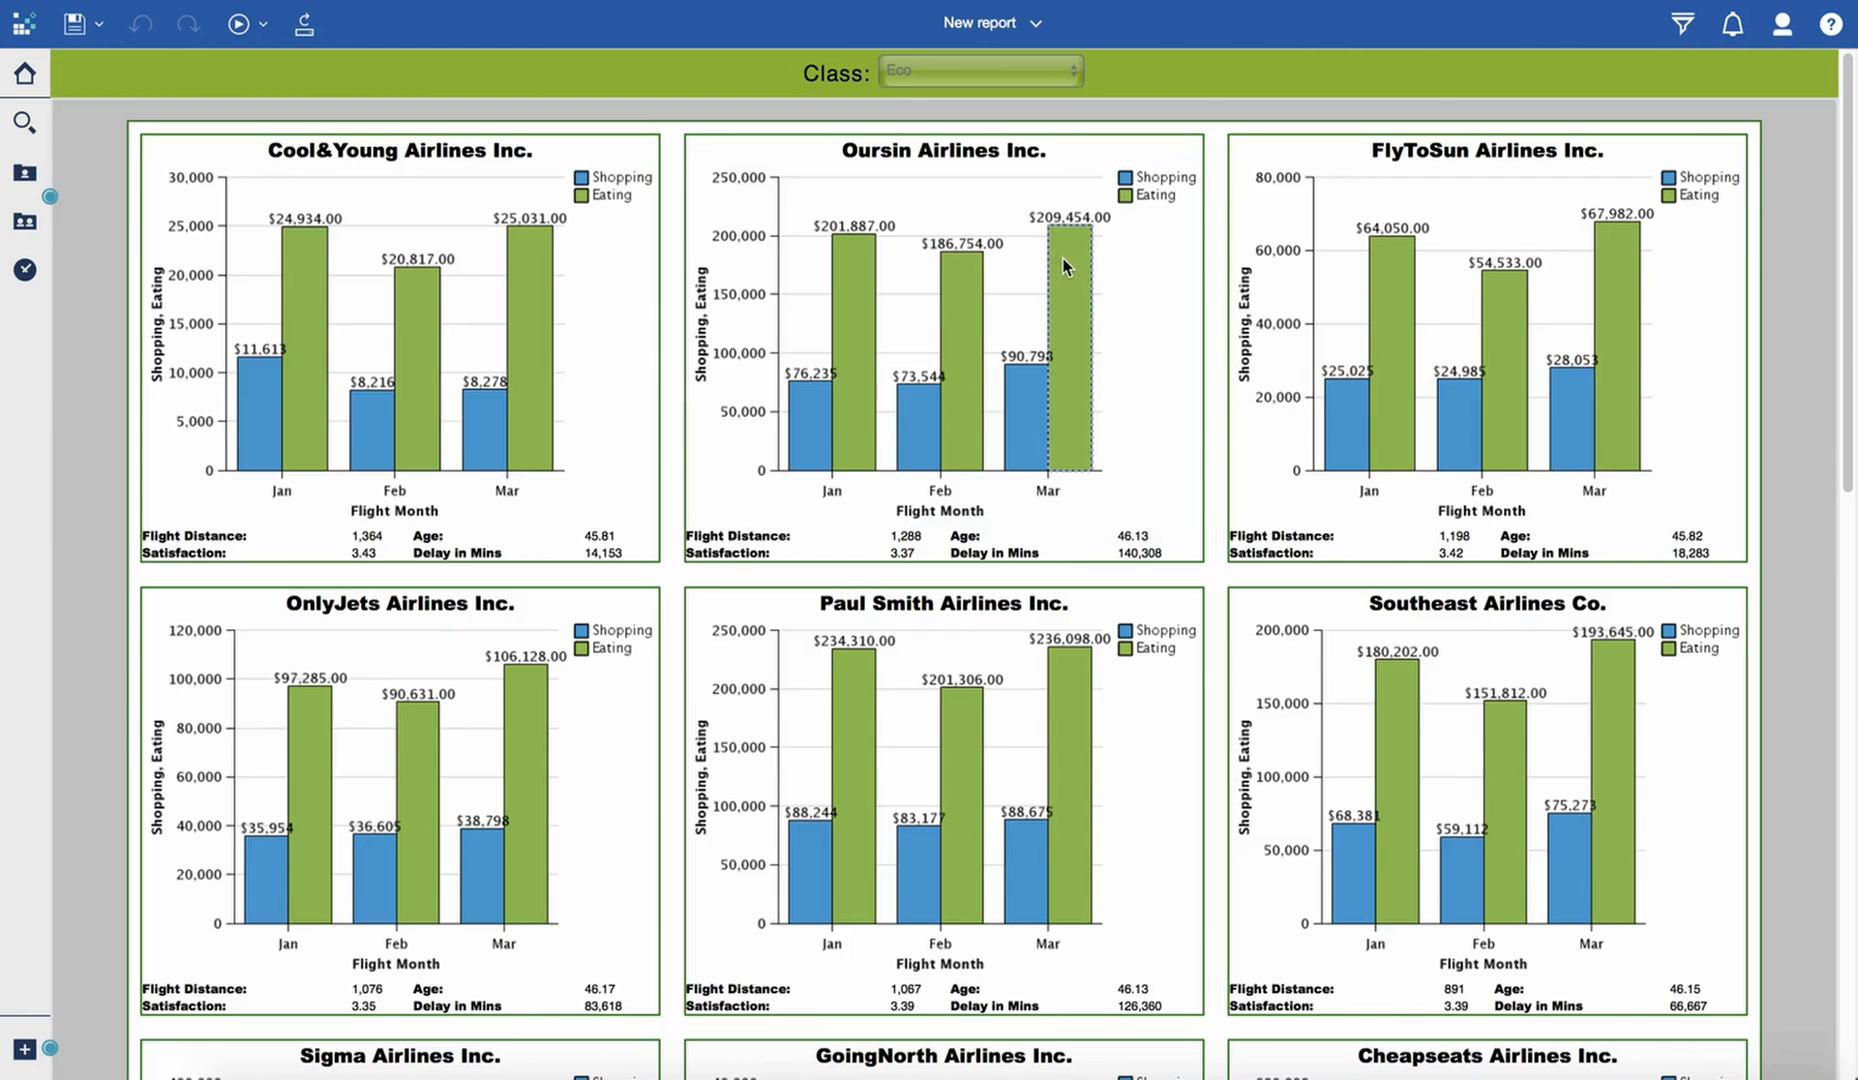
pyautogui.moveTo(1065, 266)
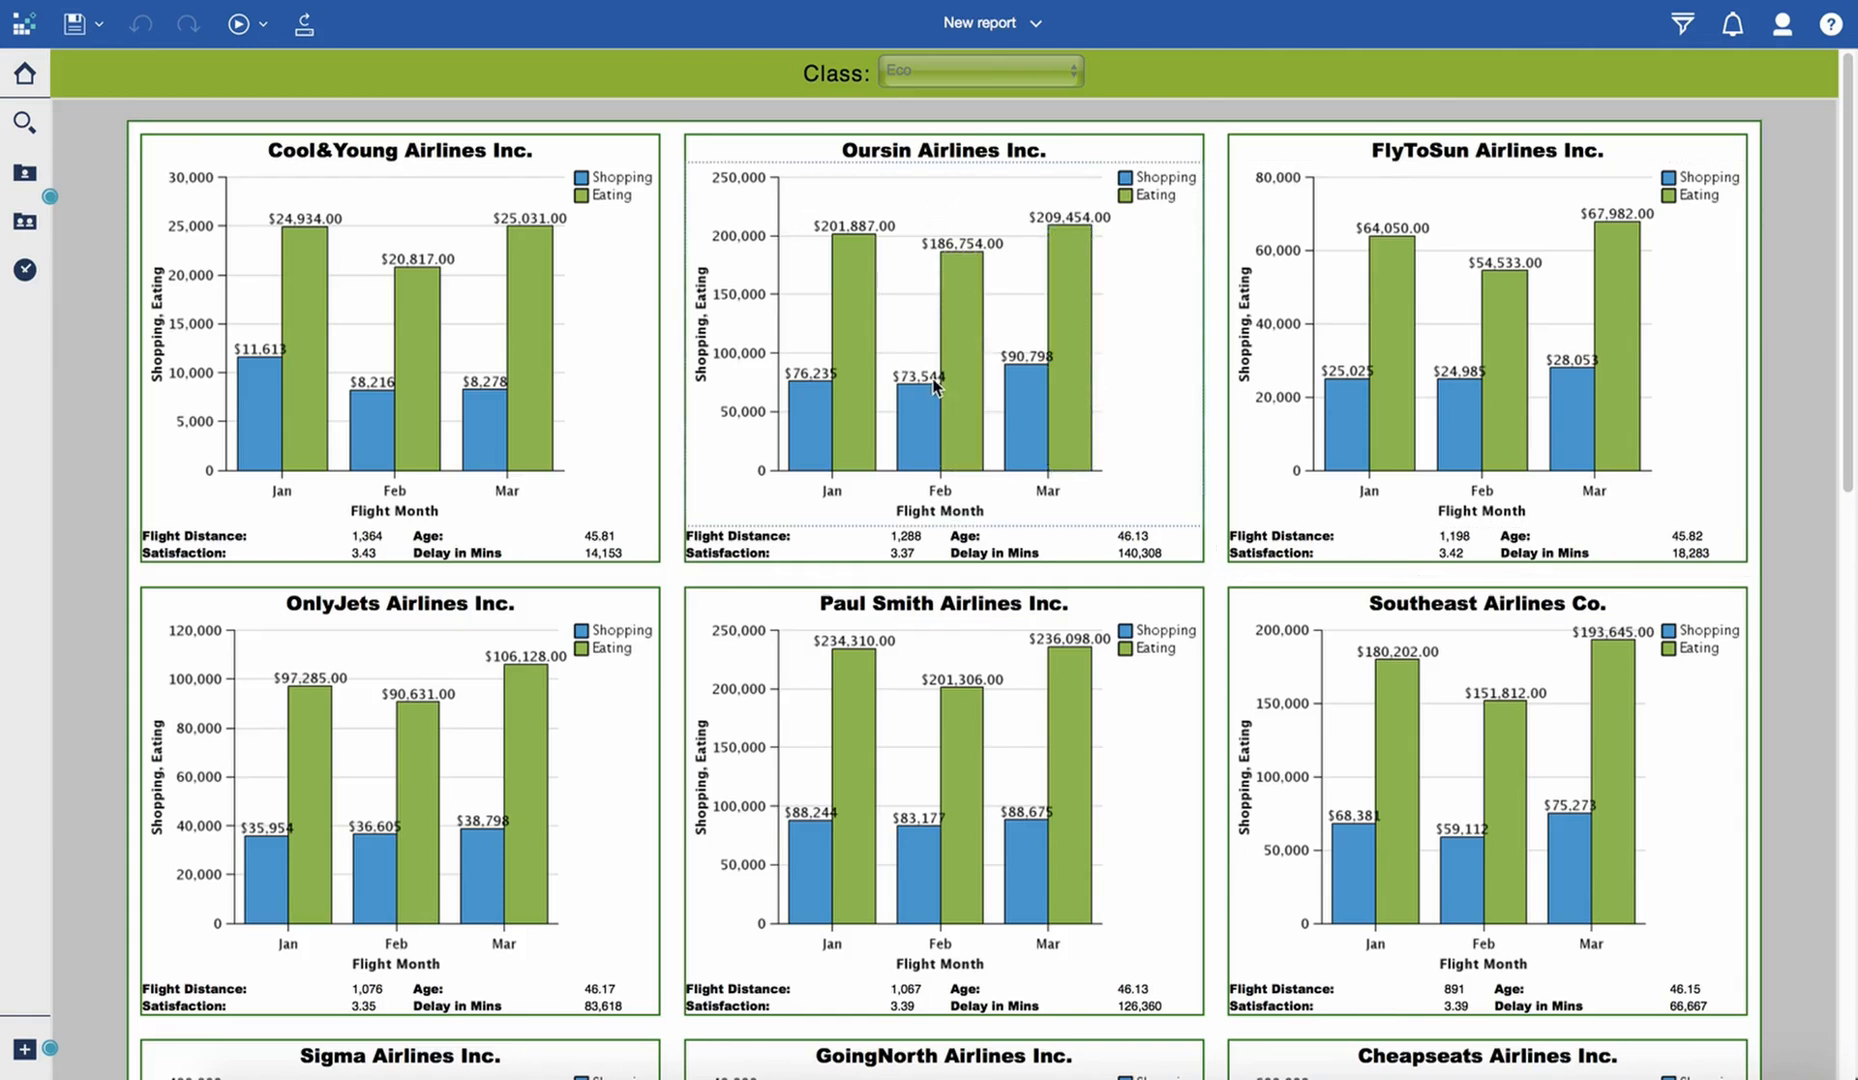
pyautogui.scroll(-2, 911, 525)
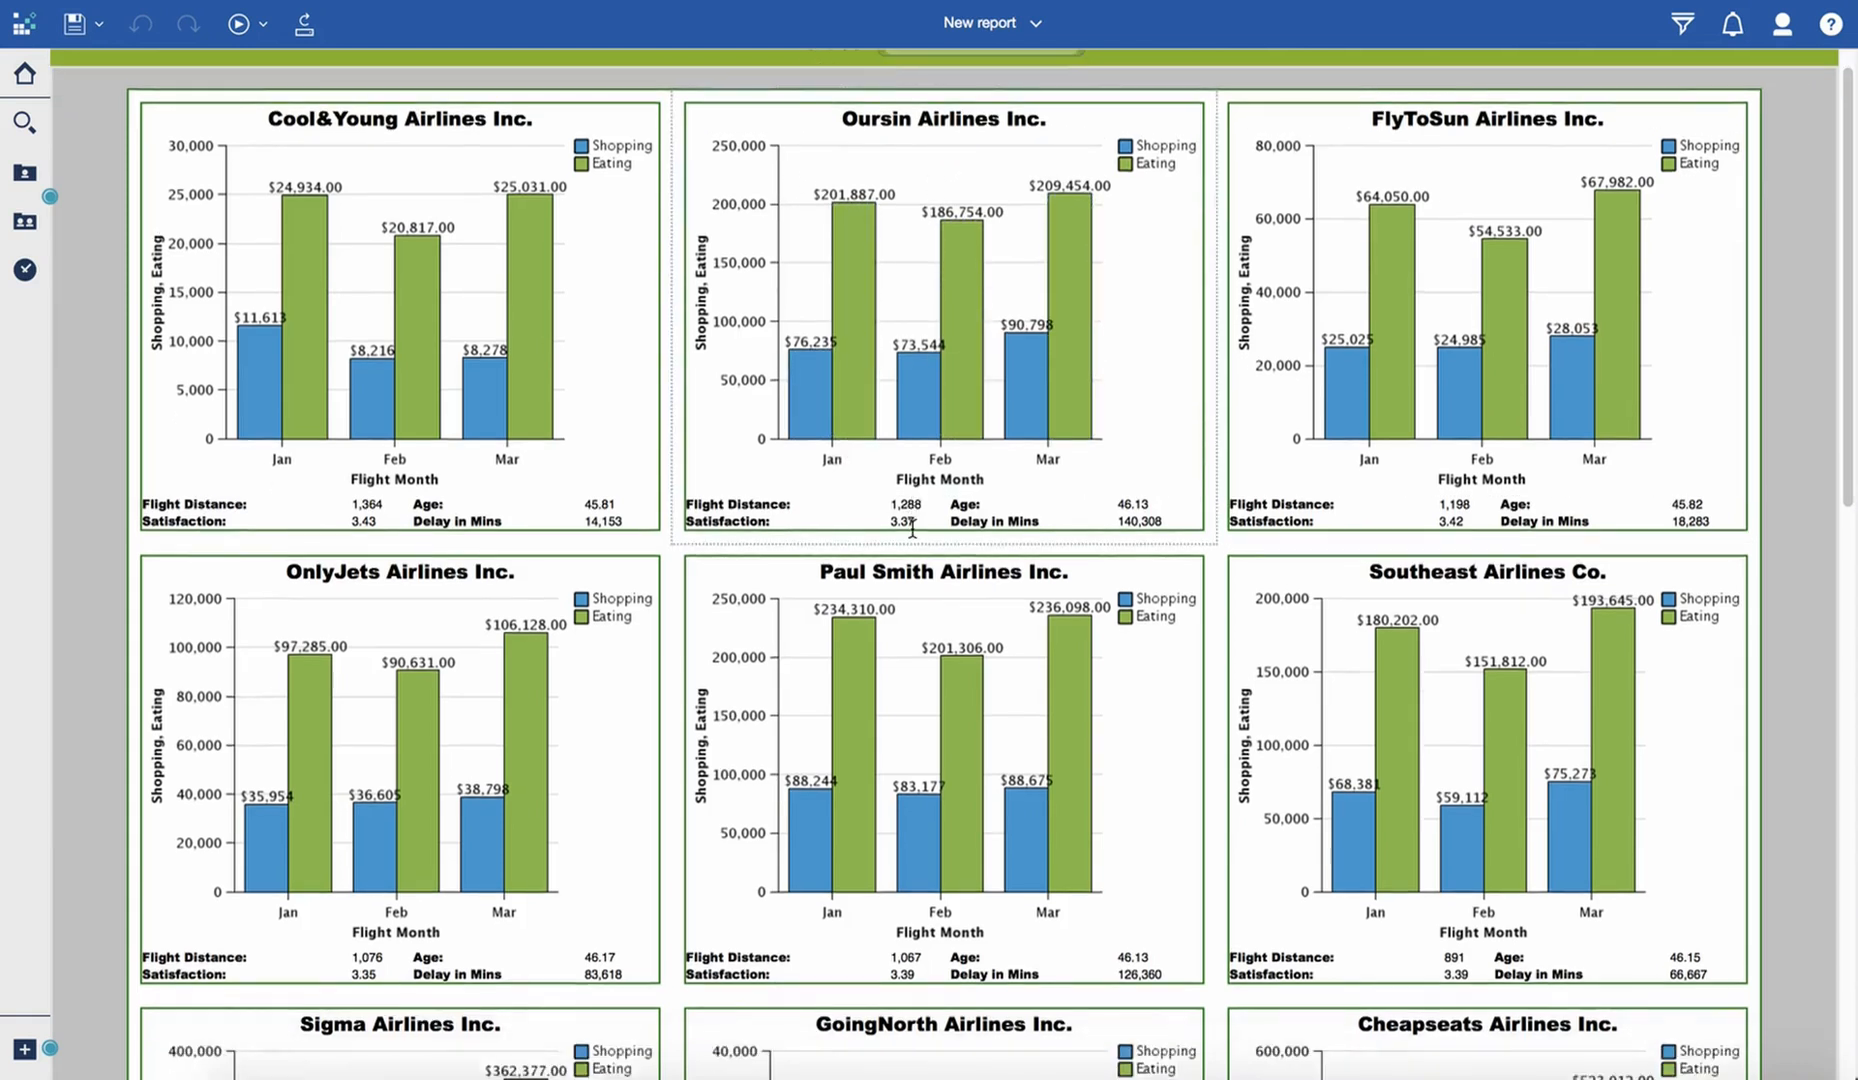
pyautogui.scroll(2, 912, 525)
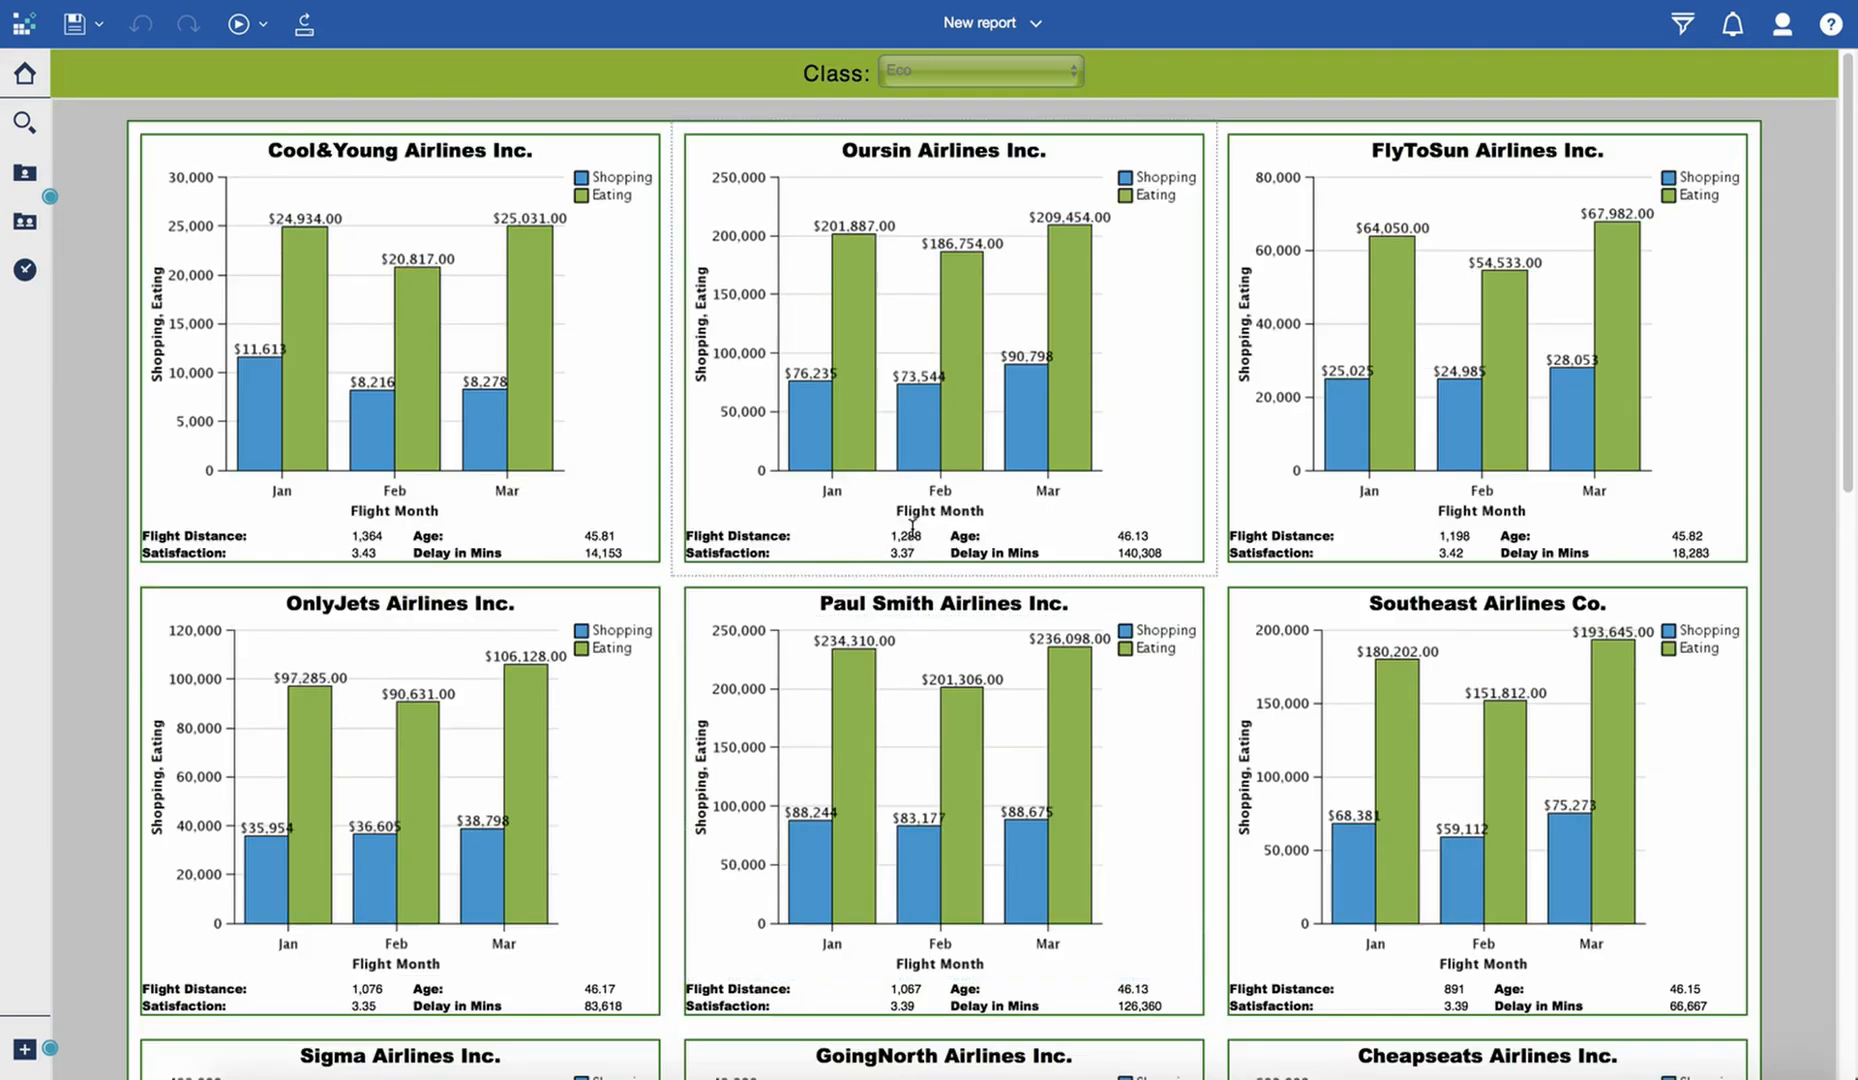